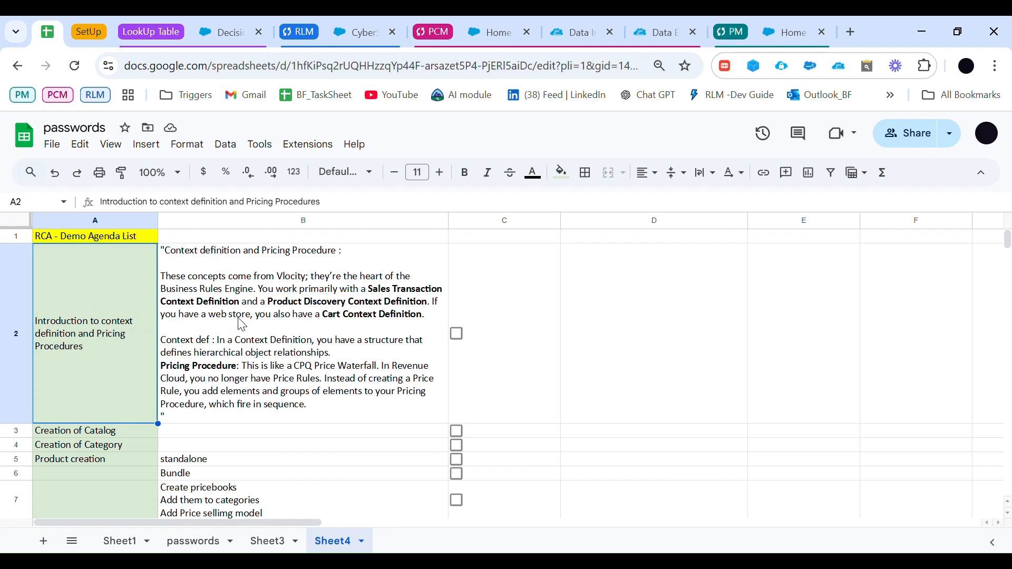
# Step: Review the RCA demo agenda list in the spreadsheet, from the context definition introduction to the Amendment row
pyautogui.click(242, 283)
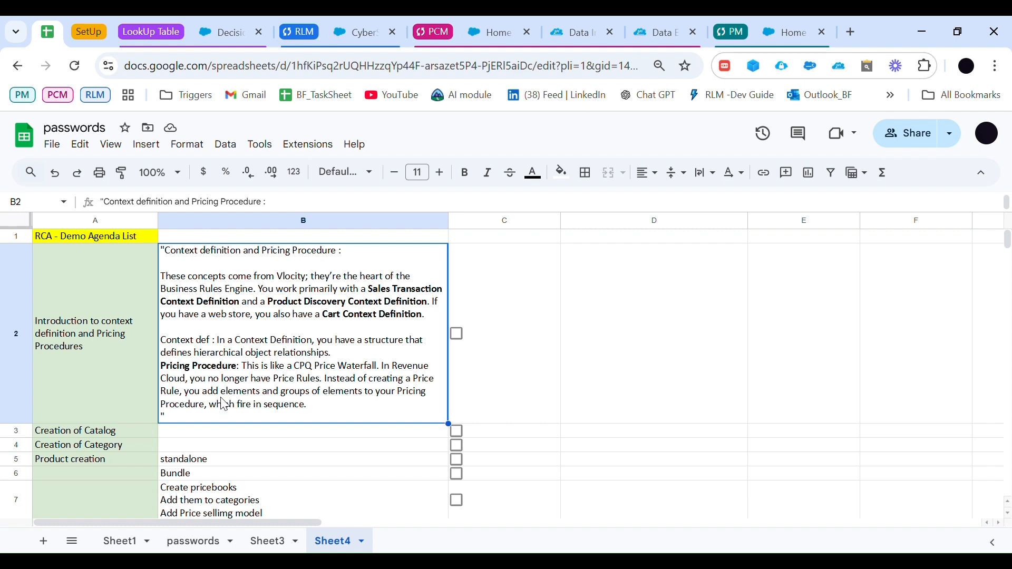
pyautogui.scroll(-2, 211, 404)
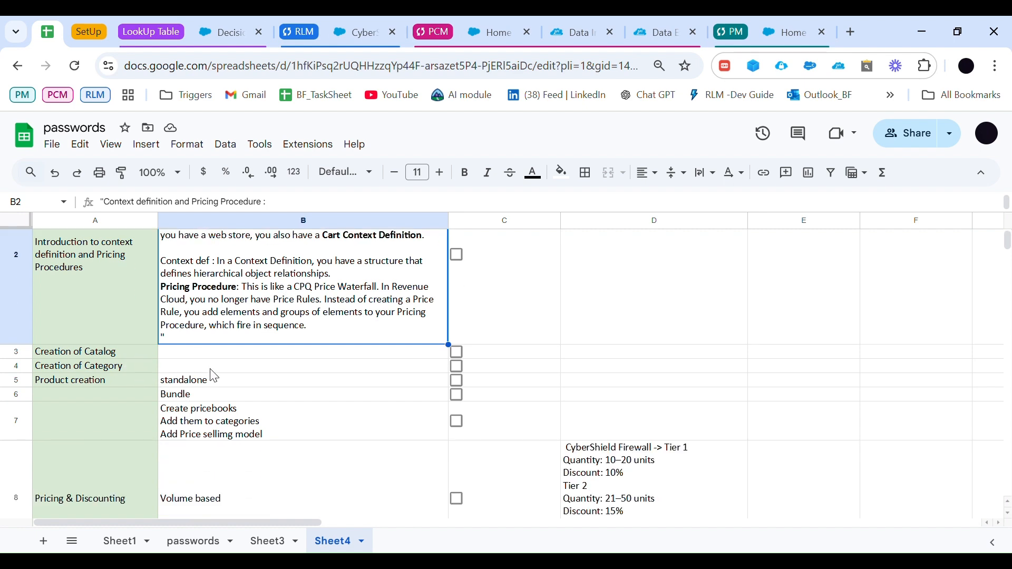
pyautogui.scroll(-4, 453, 454)
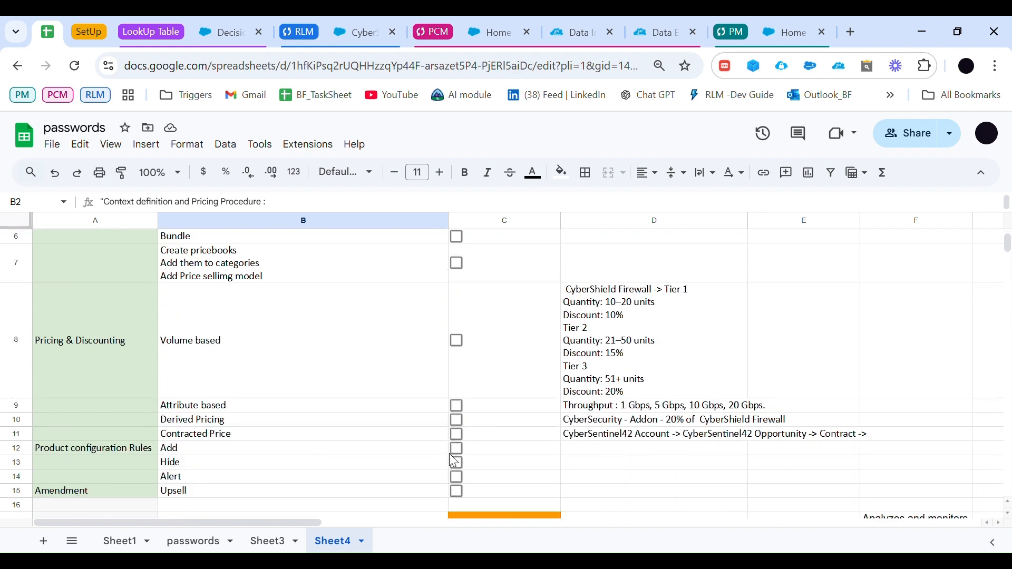
pyautogui.scroll(4, 453, 458)
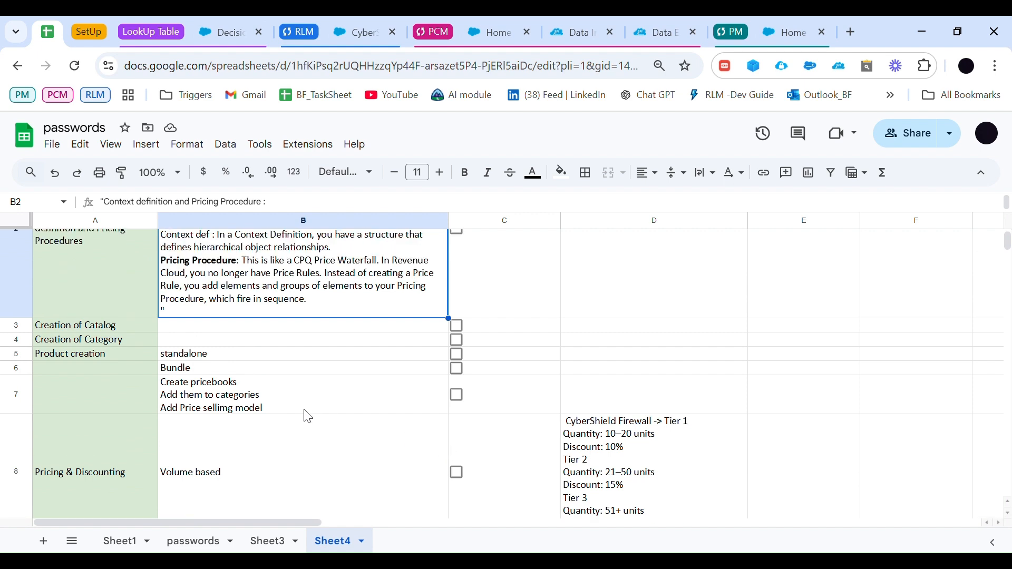
pyautogui.scroll(1, 270, 390)
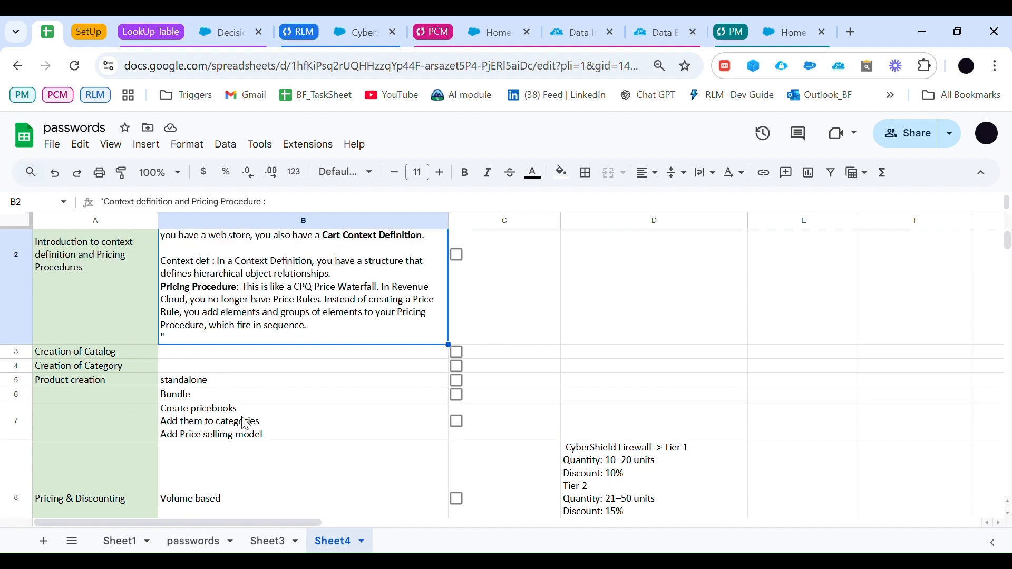
pyautogui.click(131, 464)
pyautogui.scroll(2, 142, 457)
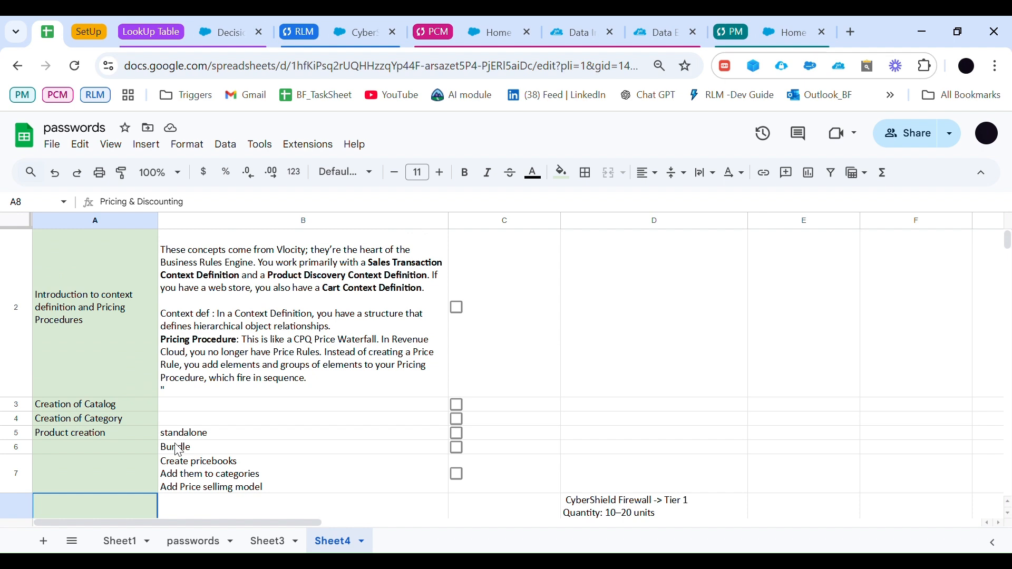
pyautogui.scroll(1, 180, 450)
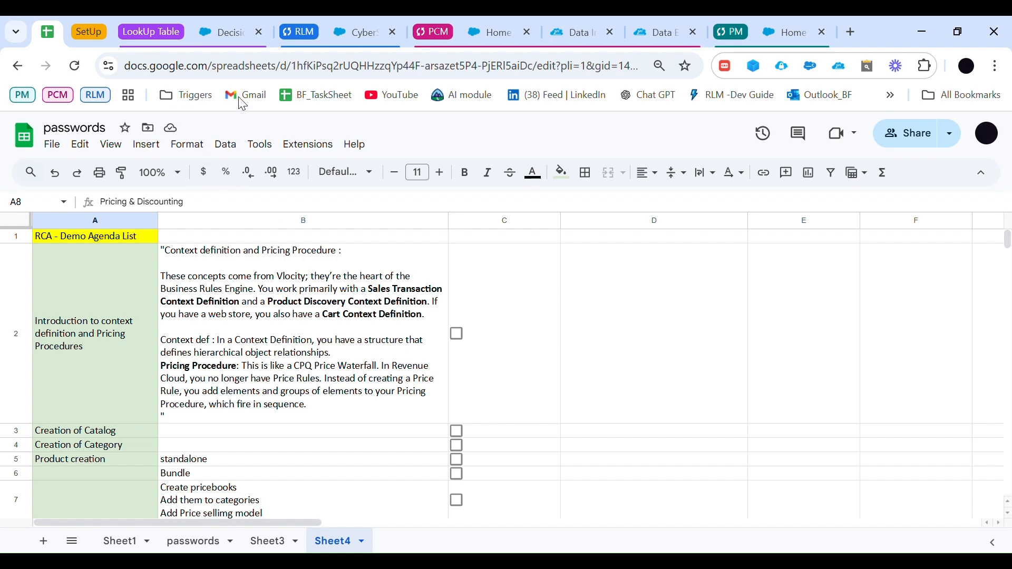
# Step: Switch to the Salesforce quote and look through the products of the MC_Products catalog, highlighting Presentation Tool
pyautogui.click(353, 33)
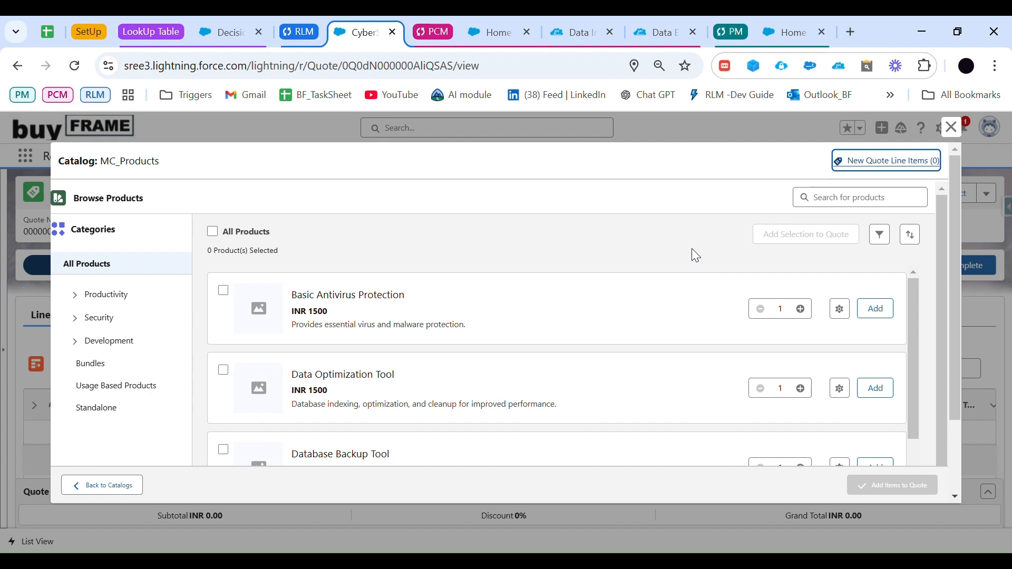
pyautogui.scroll(-3, 345, 307)
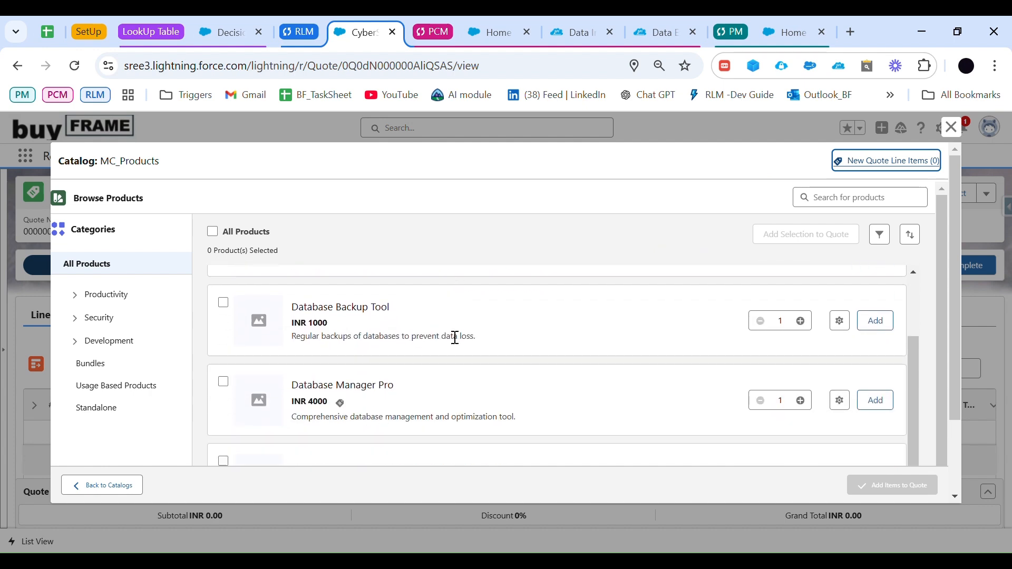
pyautogui.scroll(-5, 456, 338)
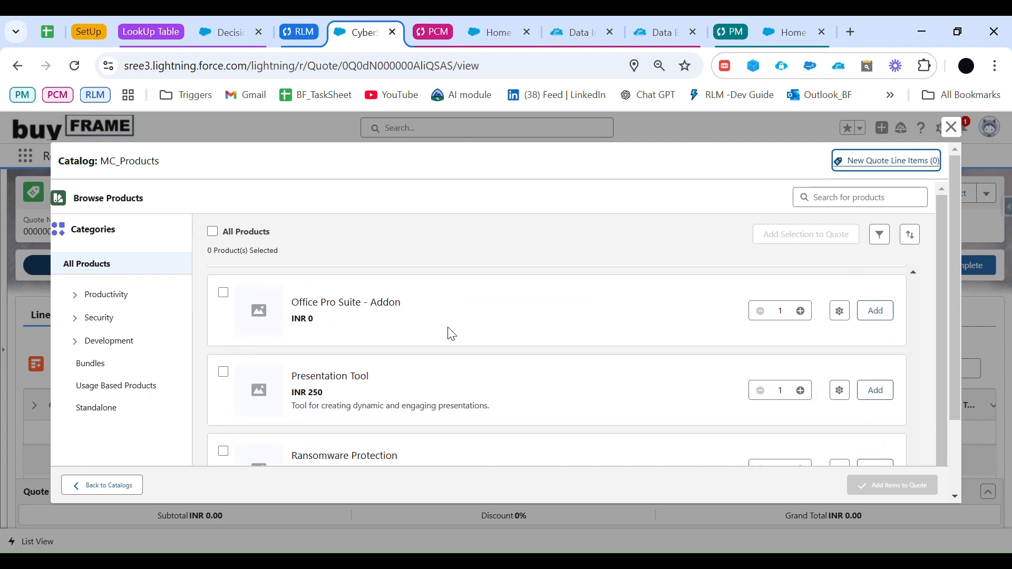
pyautogui.scroll(-1, 452, 334)
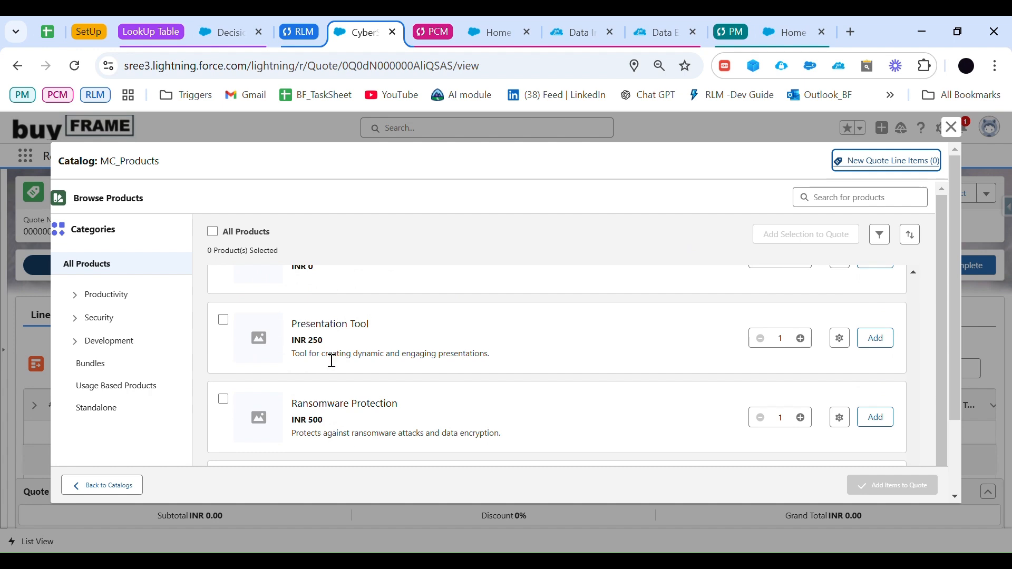
pyautogui.moveTo(293, 325); pyautogui.dragTo(375, 331)
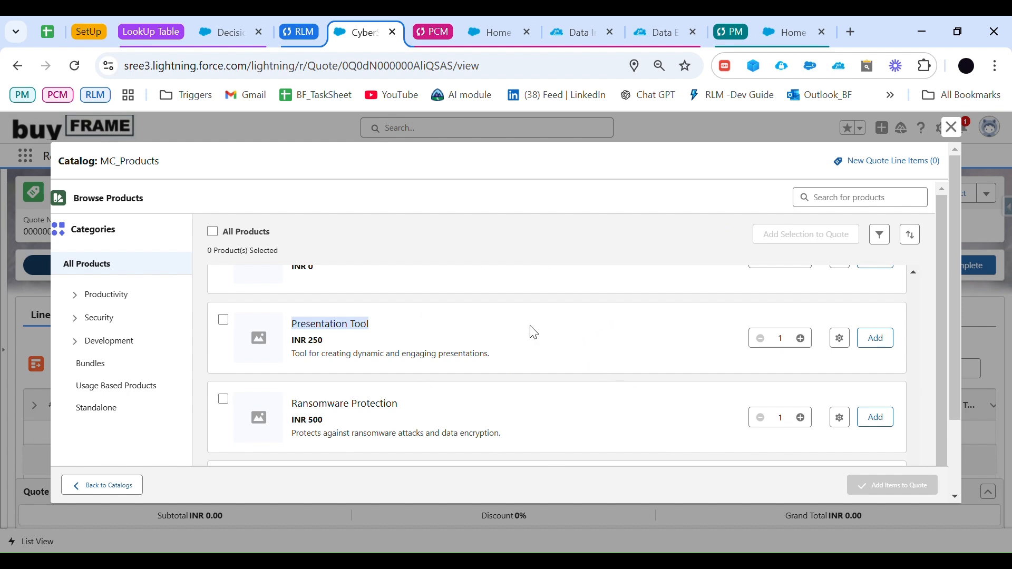
# Step: Return to the agenda spreadsheet and read the notes on context definition and Pricing Procedure in cell B2
pyautogui.click(50, 31)
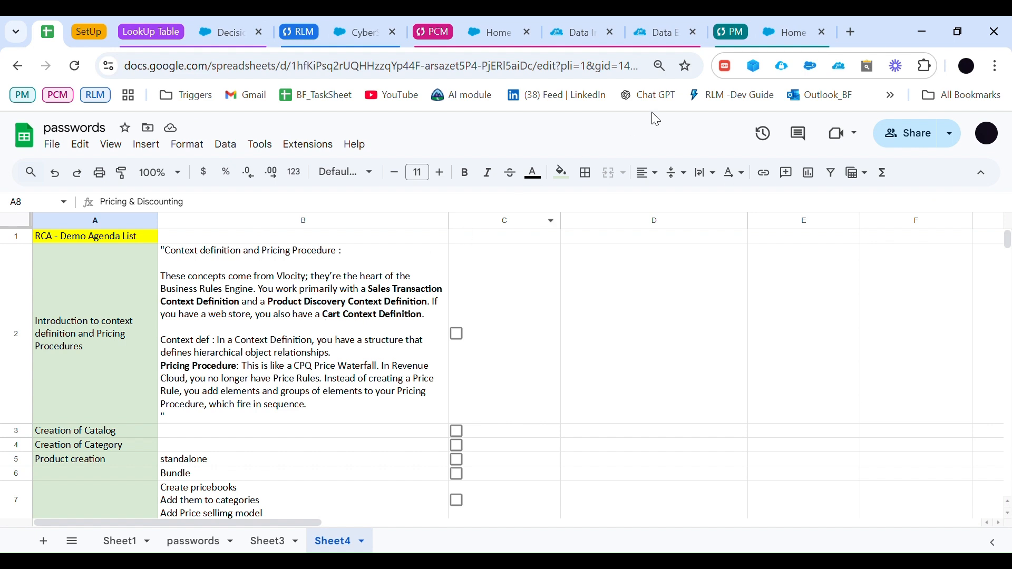
pyautogui.click(495, 29)
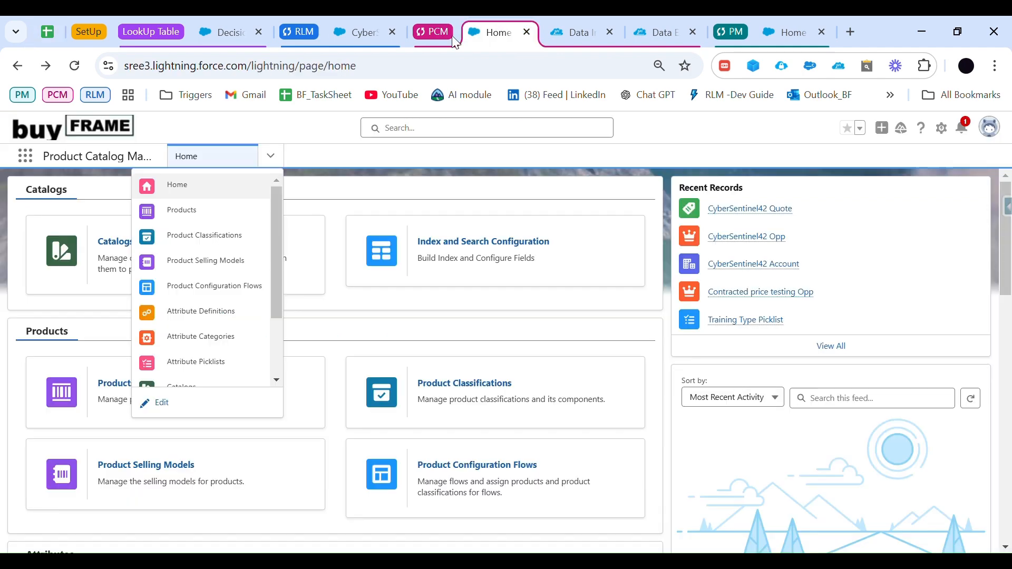
pyautogui.click(350, 30)
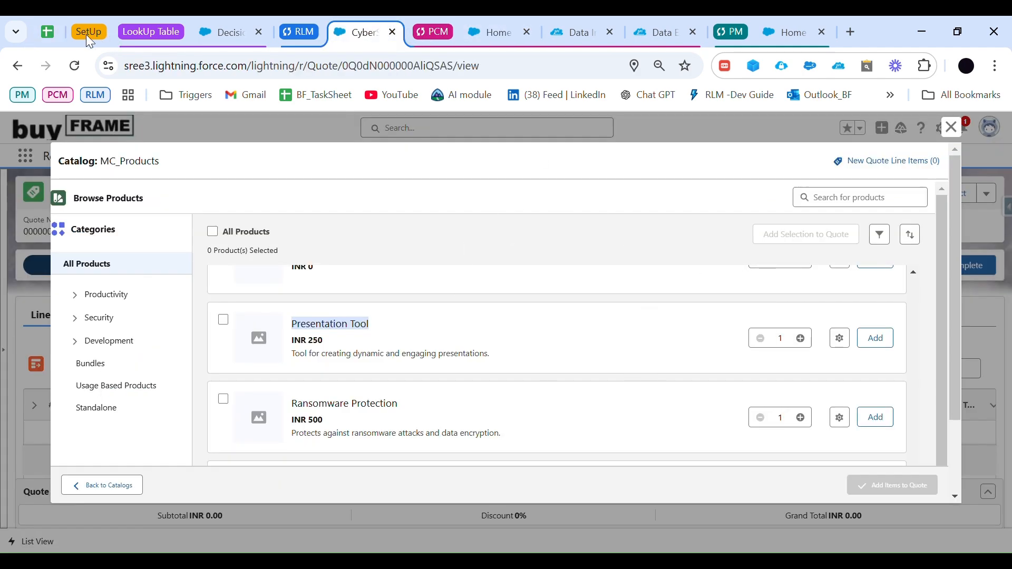
pyautogui.click(55, 35)
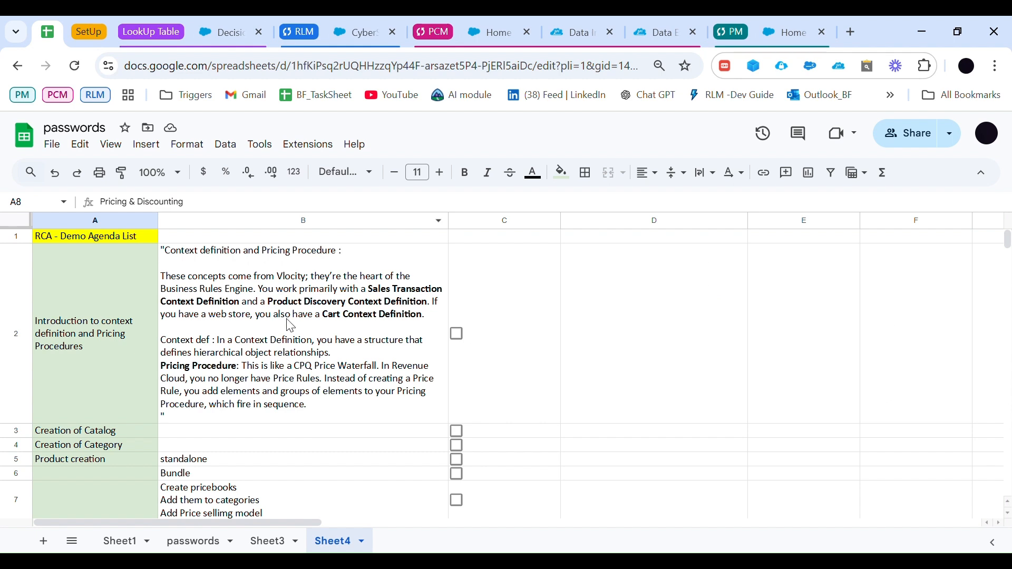
pyautogui.click(209, 369)
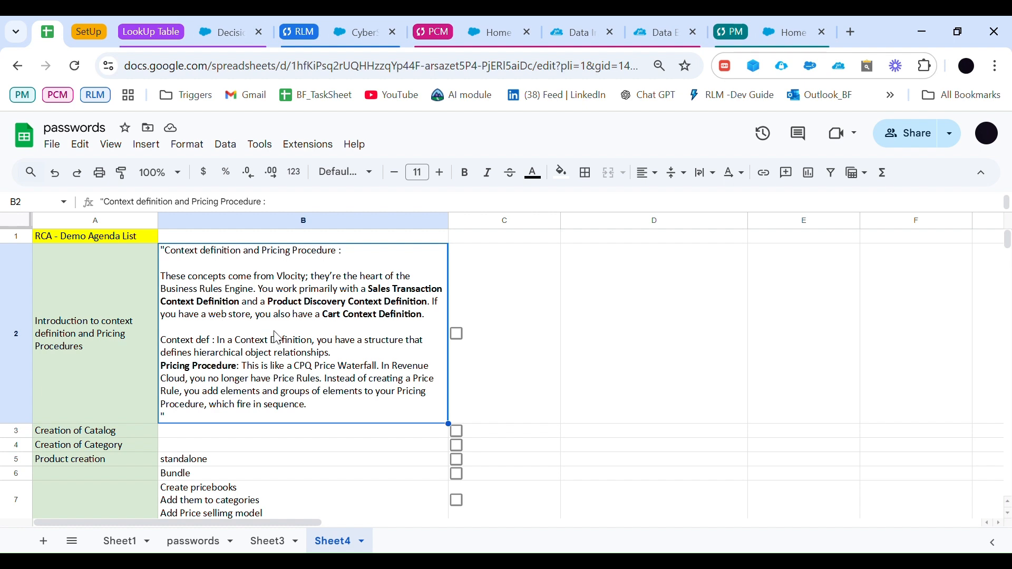
# Step: Tick the checkbox of the context definition and Pricing Procedures introduction and go to the Creation of Category agenda item
pyautogui.scroll(-2, 278, 337)
pyautogui.scroll(-1, 80, 359)
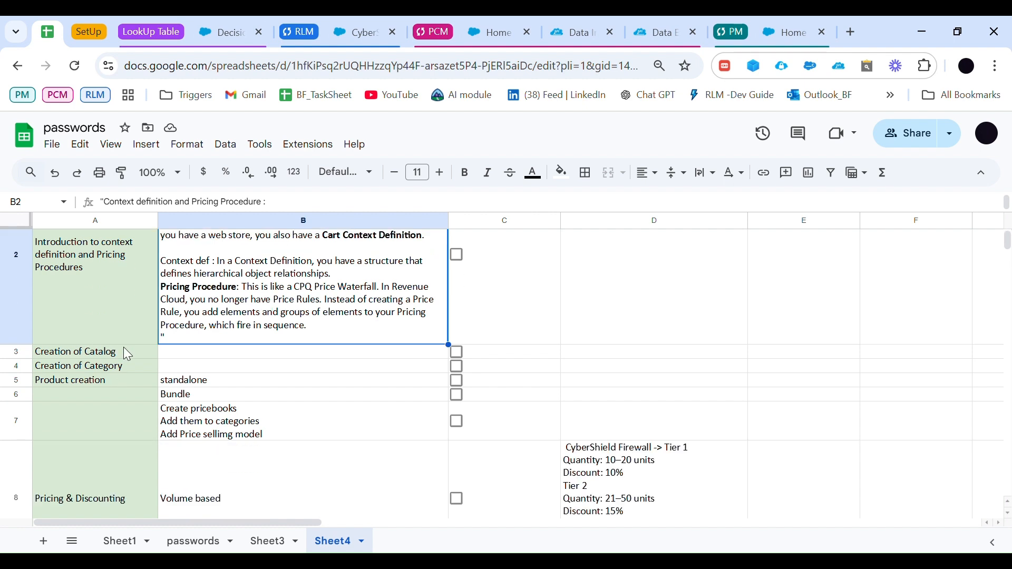
pyautogui.click(458, 256)
pyautogui.click(75, 355)
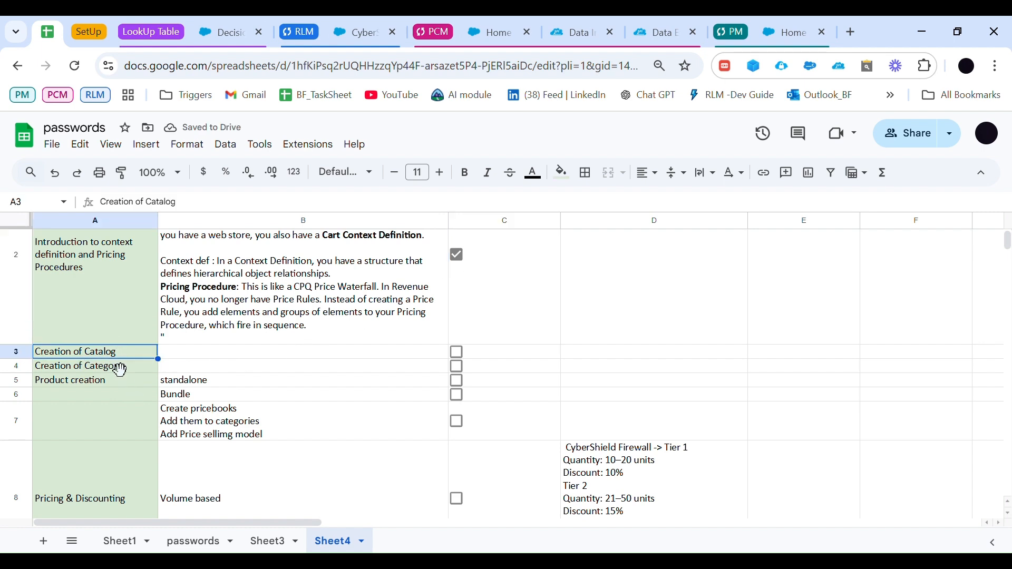
pyautogui.click(99, 366)
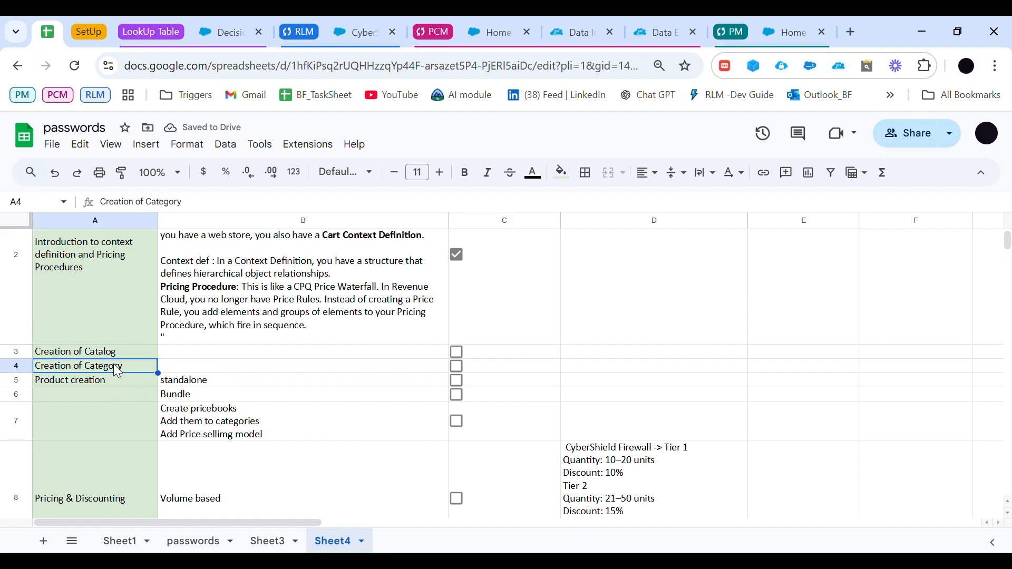
# Step: Switch to the quote, examine the MC_Products catalog with its Productivity category expanded, and close the catalog browser
pyautogui.click(369, 35)
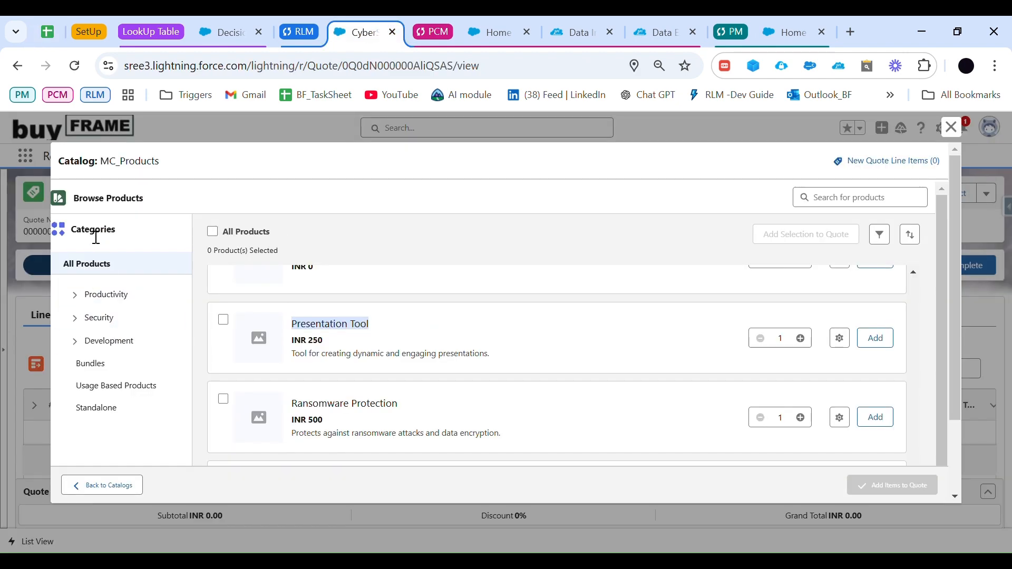
pyautogui.moveTo(101, 168); pyautogui.dragTo(176, 167)
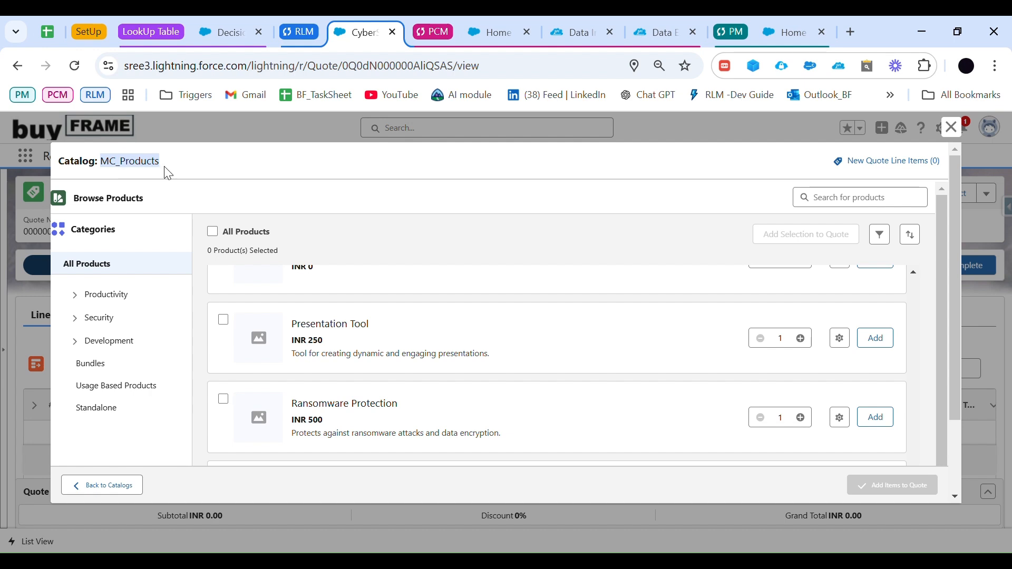
pyautogui.scroll(5, 358, 364)
pyautogui.scroll(5, 347, 317)
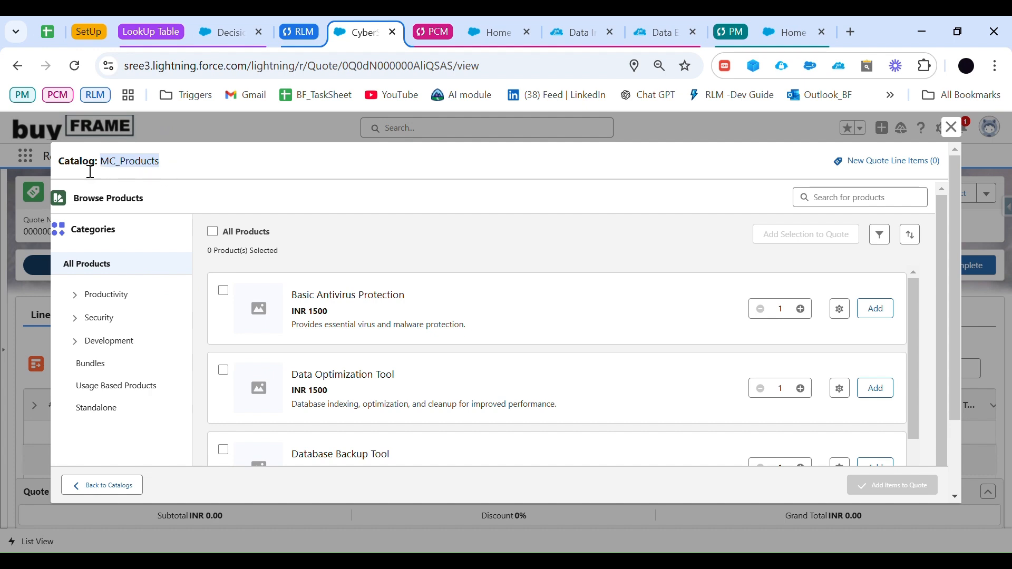
pyautogui.moveTo(58, 163); pyautogui.dragTo(192, 169)
pyautogui.click(83, 298)
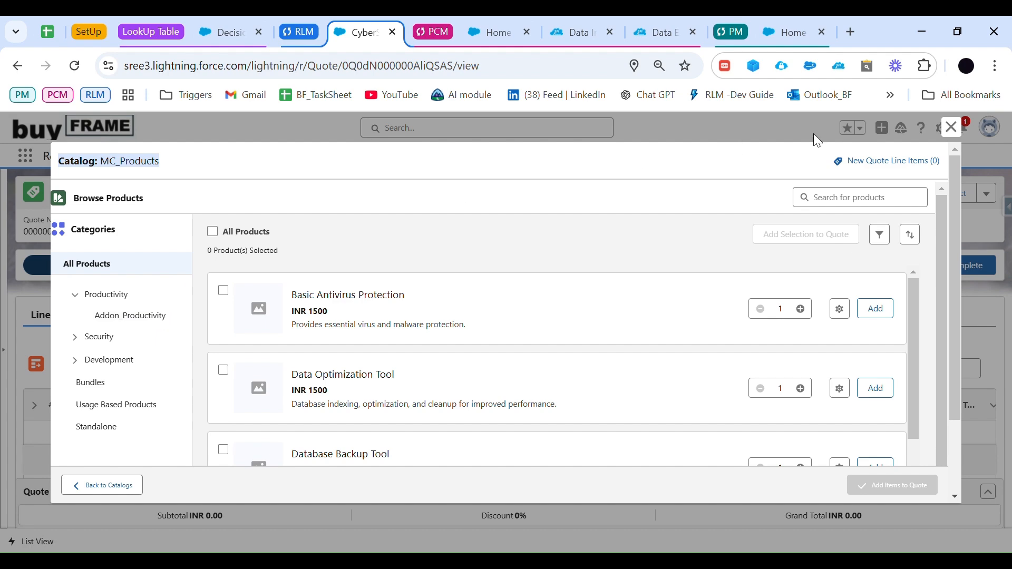
pyautogui.click(952, 130)
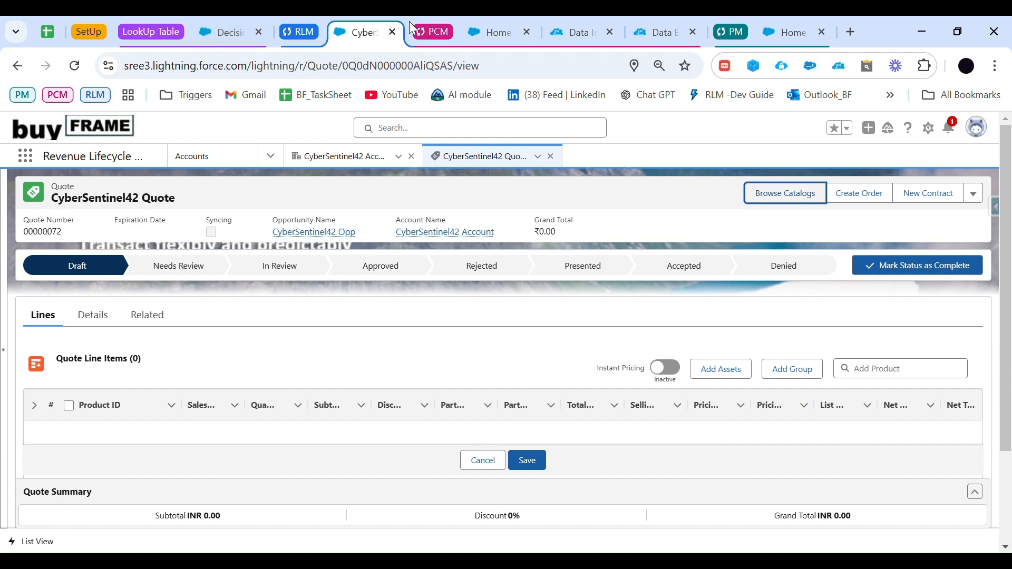
# Step: Switch to the Product Catalog Management home page and open the list of catalogs
pyautogui.click(480, 32)
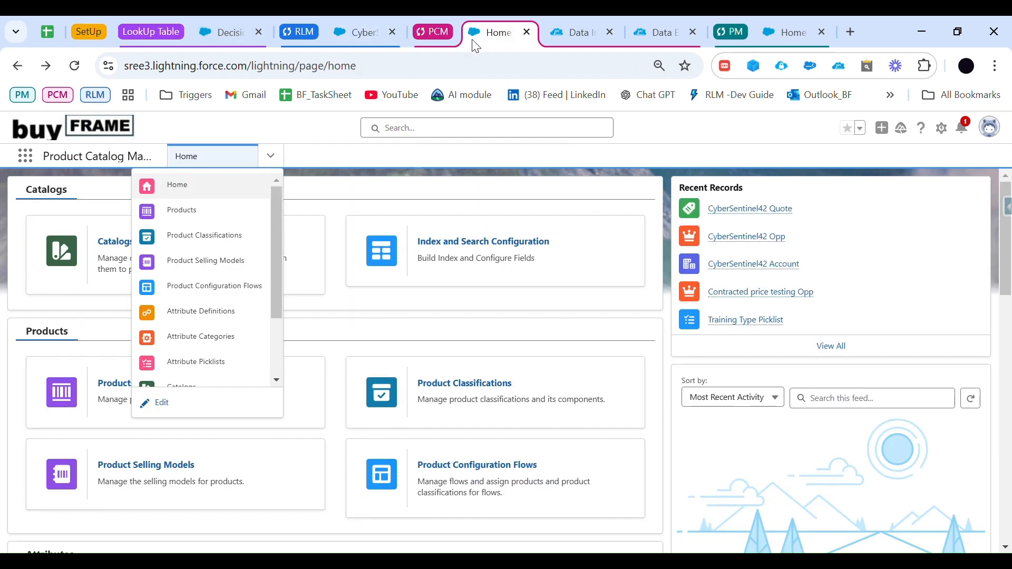
pyautogui.click(341, 199)
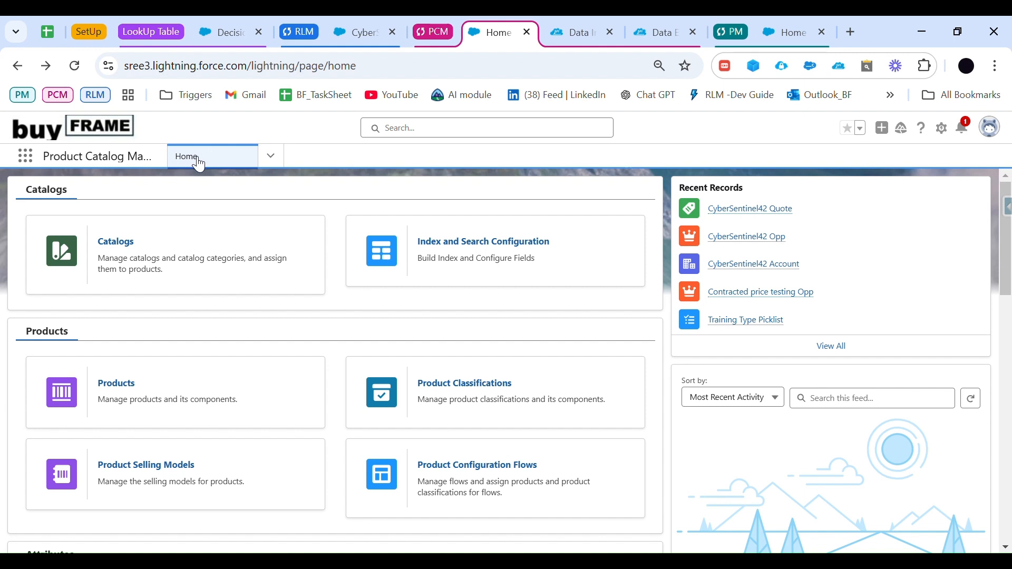
pyautogui.click(131, 241)
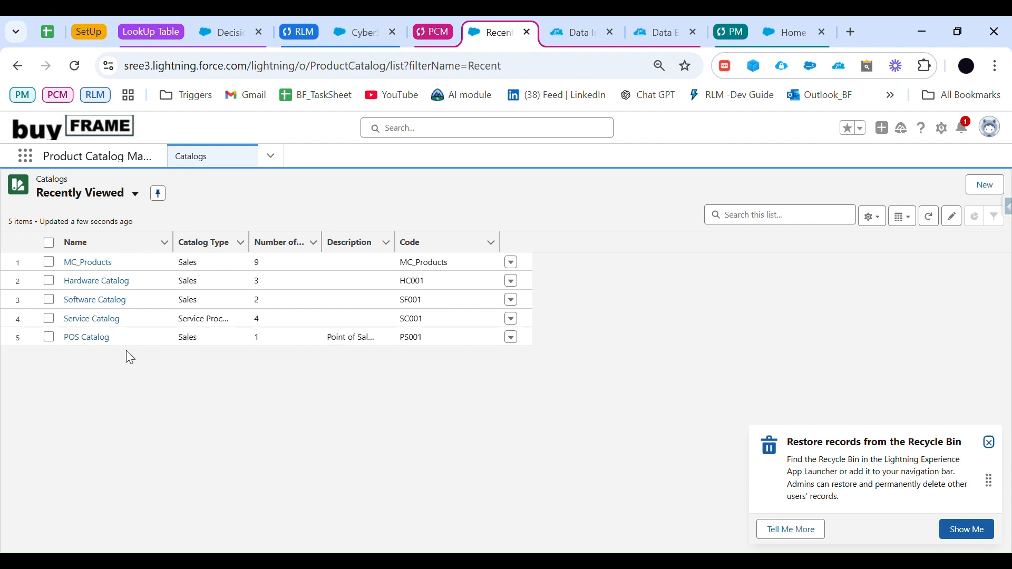
# Step: Create and save a new catalog named Testing Catalog, keeping Sales as the catalog type
pyautogui.click(985, 186)
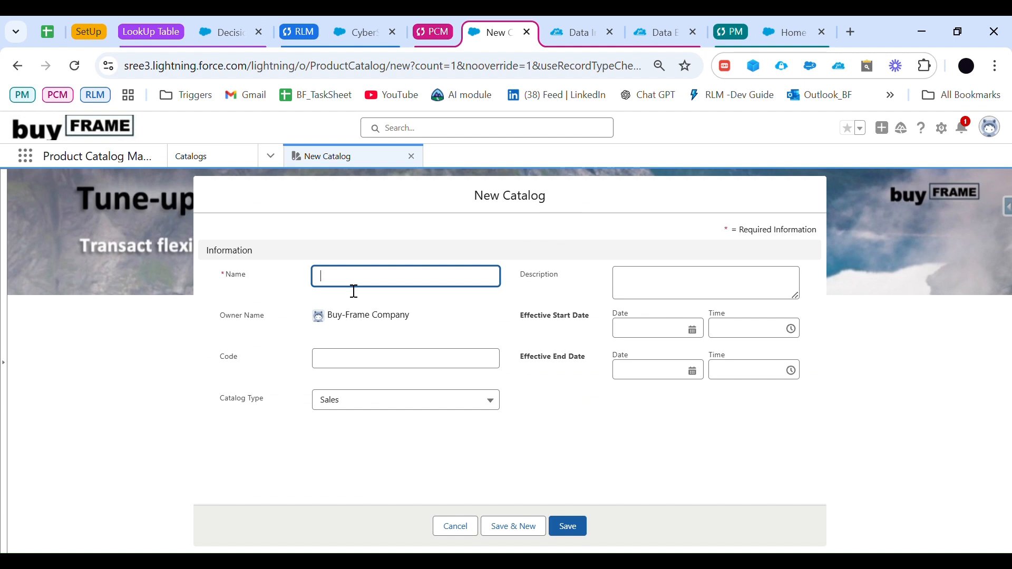
pyautogui.write('c')
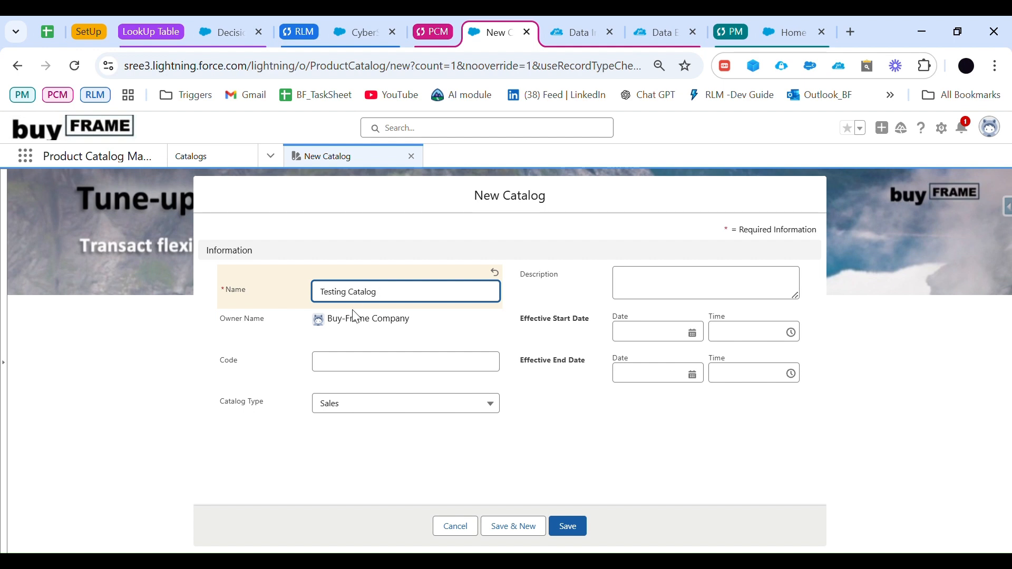
pyautogui.click(397, 370)
pyautogui.click(394, 405)
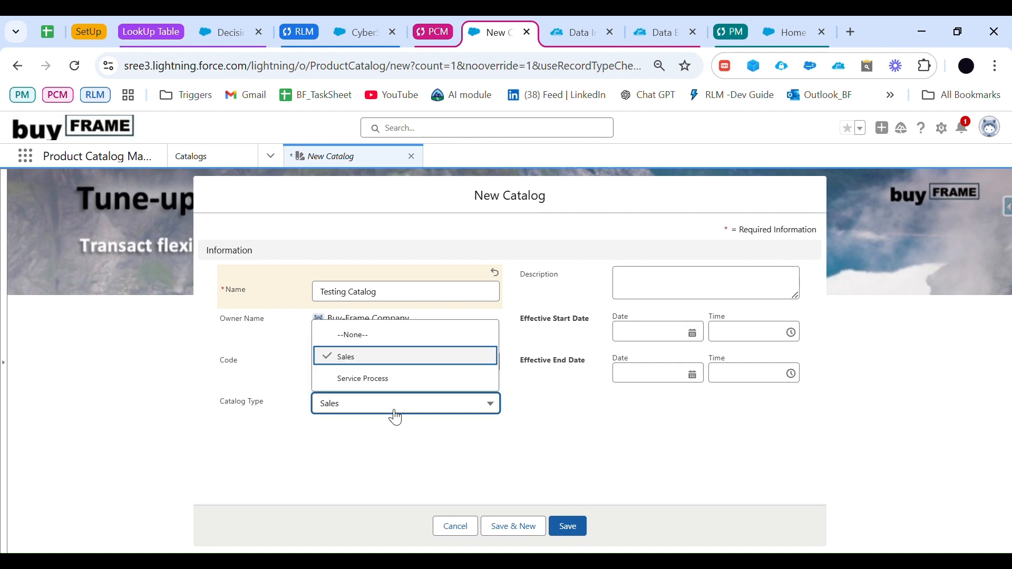
pyautogui.click(395, 371)
pyautogui.click(392, 407)
pyautogui.click(406, 441)
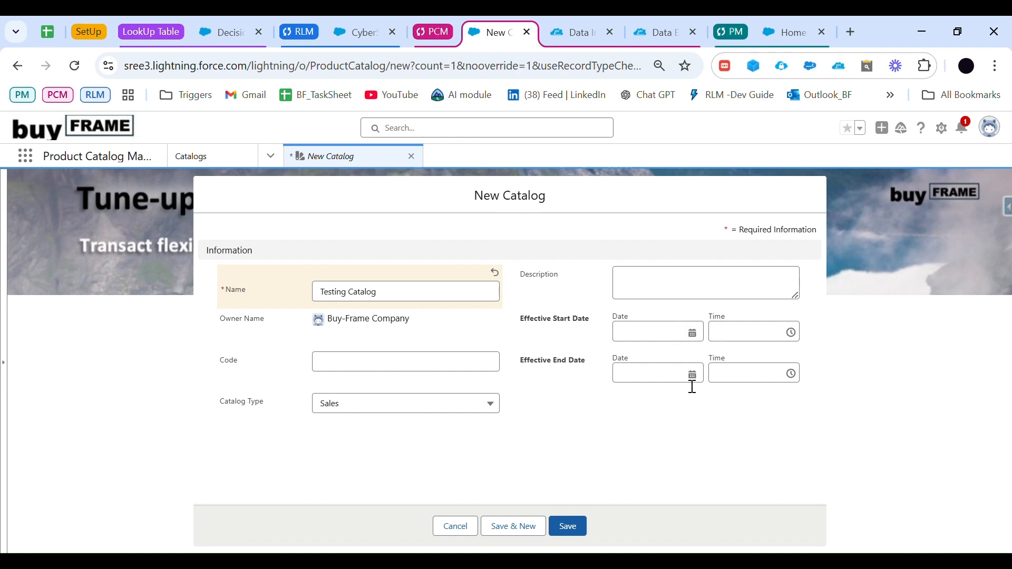
pyautogui.click(569, 527)
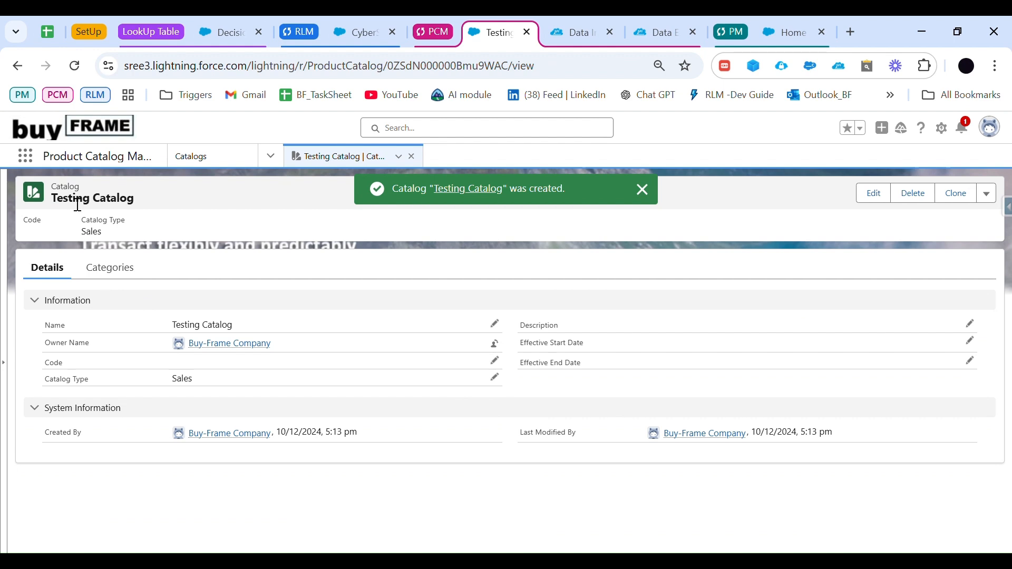
# Step: Create and save a category named Hardware in Testing Catalog with sort order 1, leaving its code empty
pyautogui.click(100, 269)
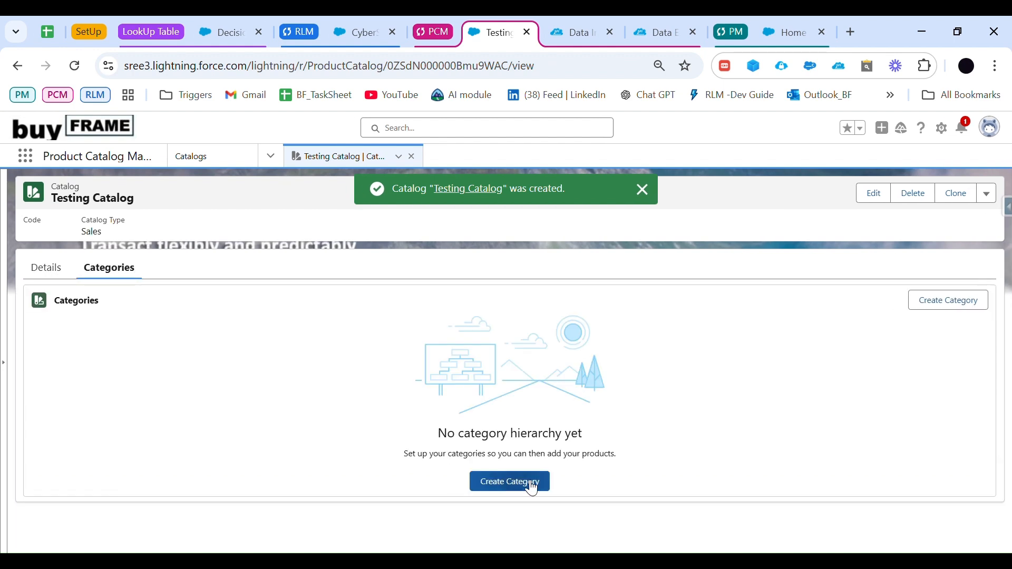
pyautogui.click(934, 298)
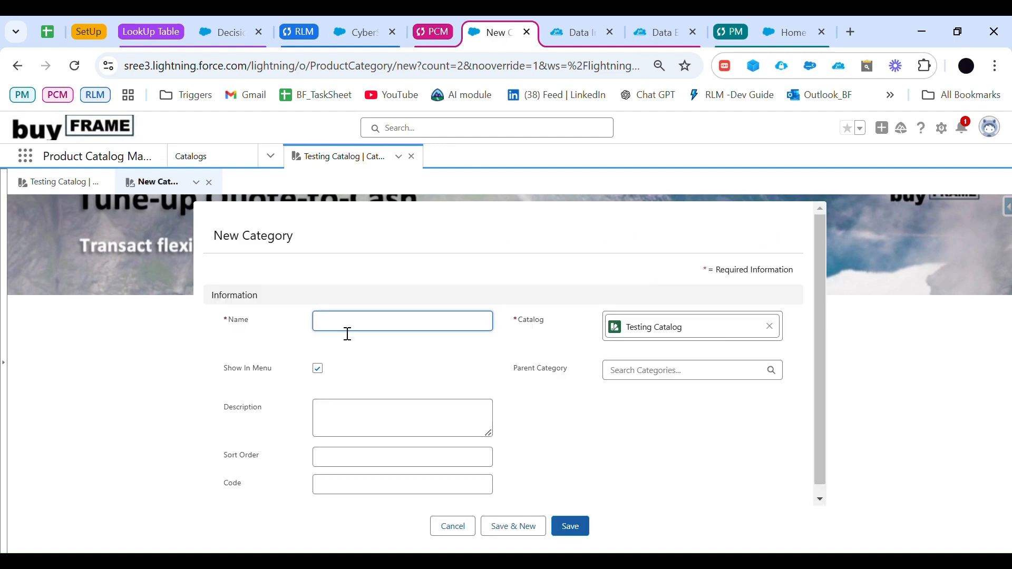
pyautogui.write('HArdware')
pyautogui.scroll(-1, 527, 364)
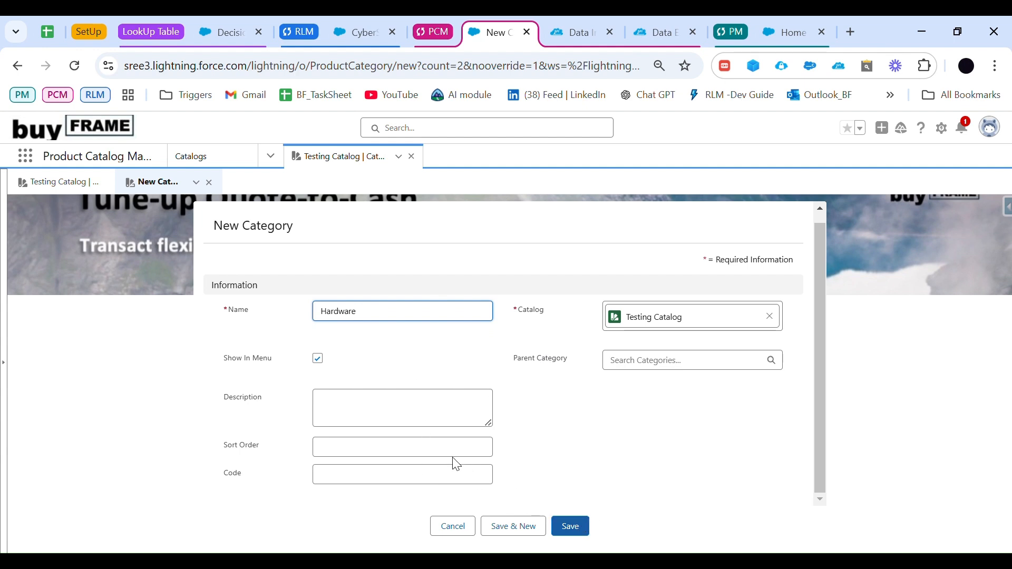
pyautogui.doubleClick(375, 322)
pyautogui.click(377, 323)
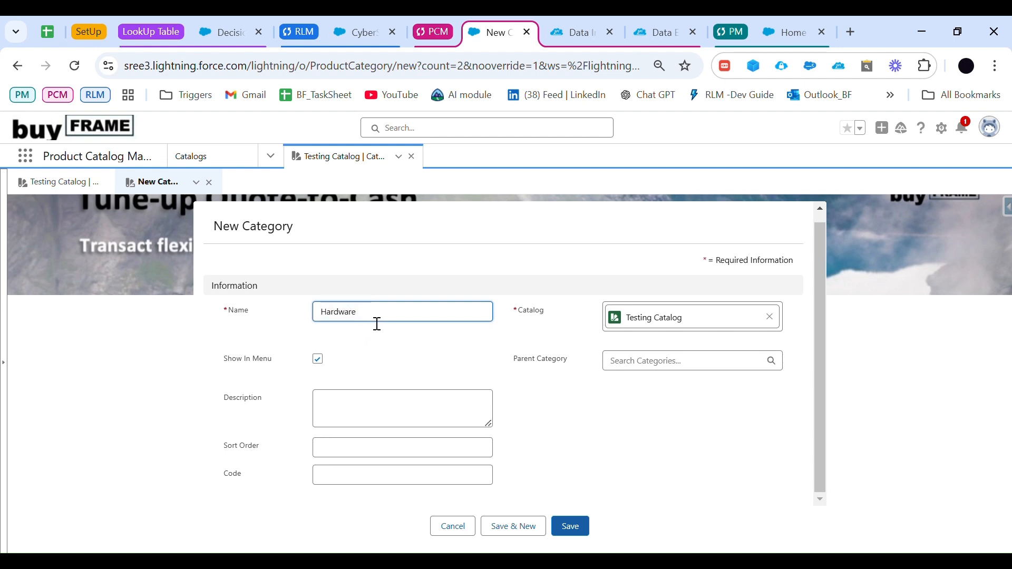
pyautogui.click(345, 456)
pyautogui.write('1')
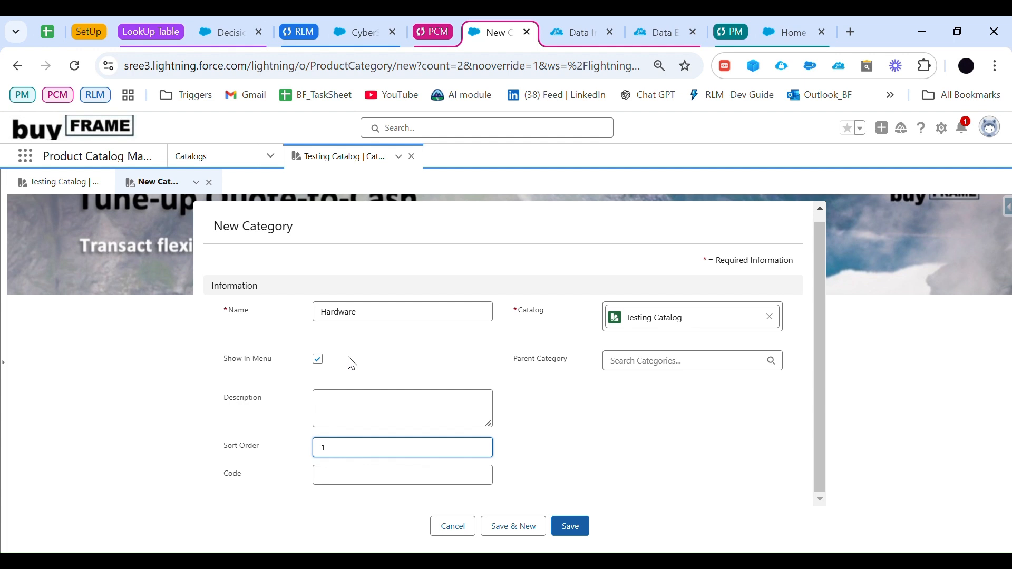
pyautogui.click(324, 485)
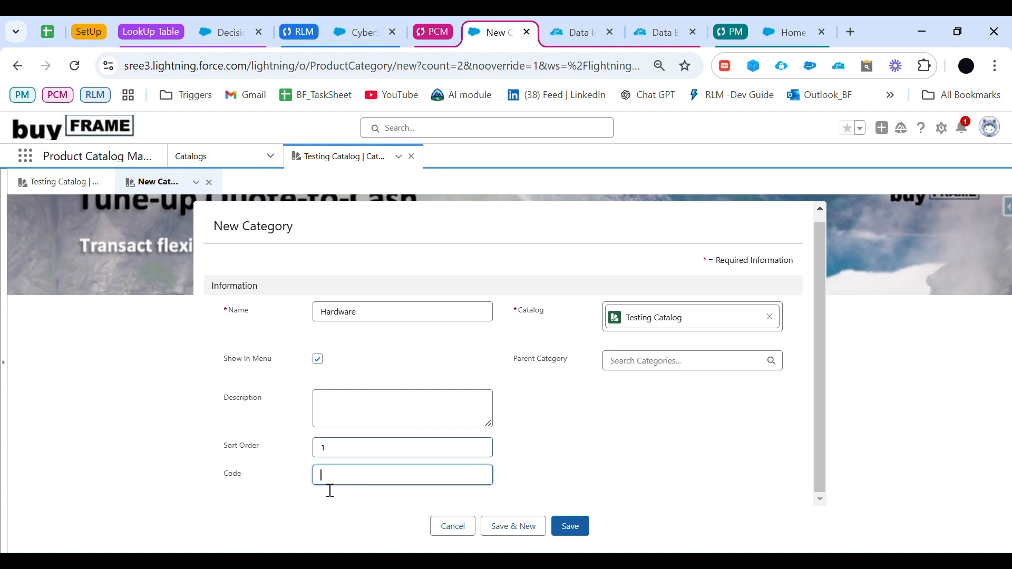
pyautogui.click(571, 531)
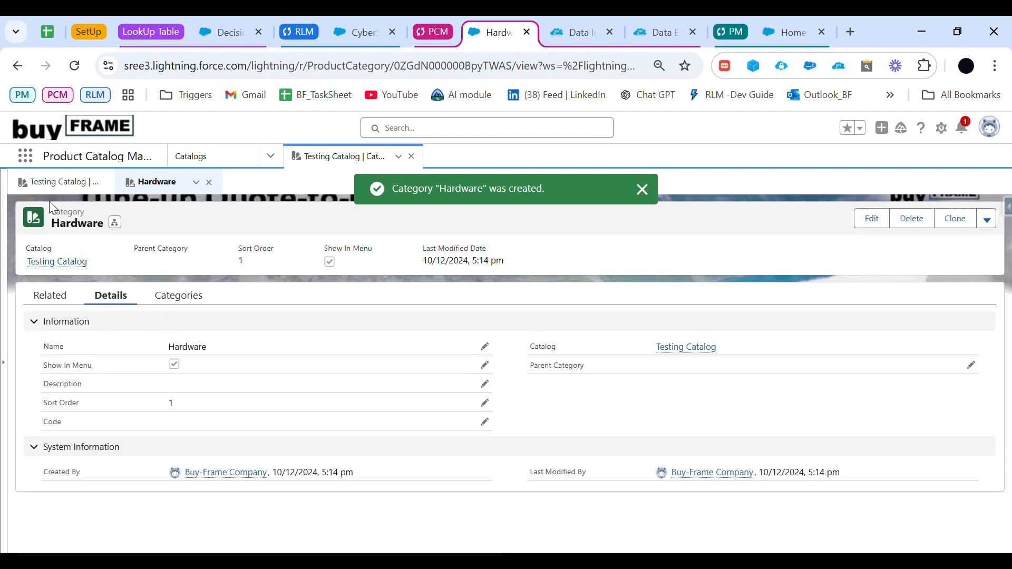
# Step: Create and save a subcategory named Cars under Hardware, and expand Hardware in Testing Catalog's category list
pyautogui.click(180, 295)
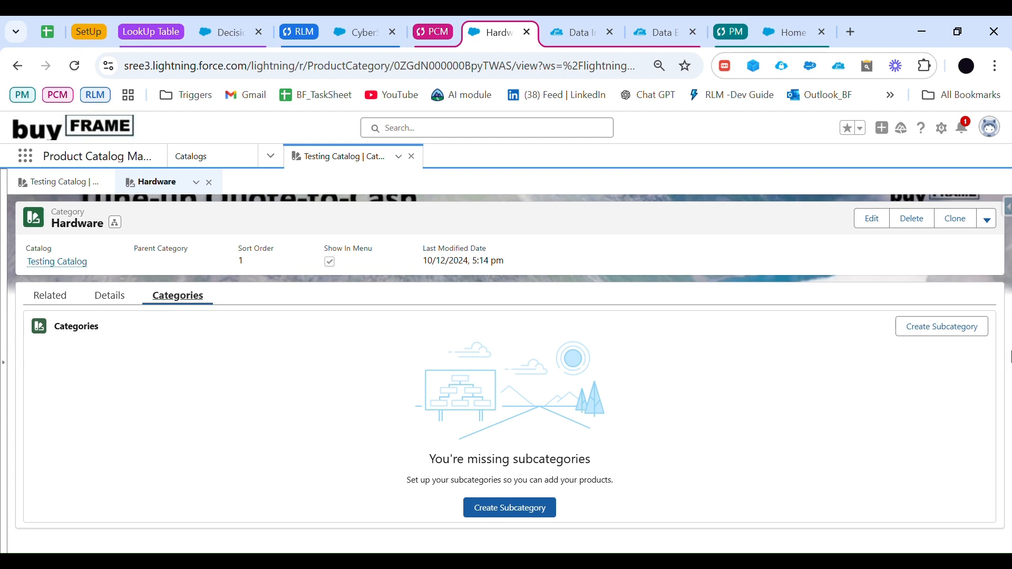
pyautogui.click(951, 328)
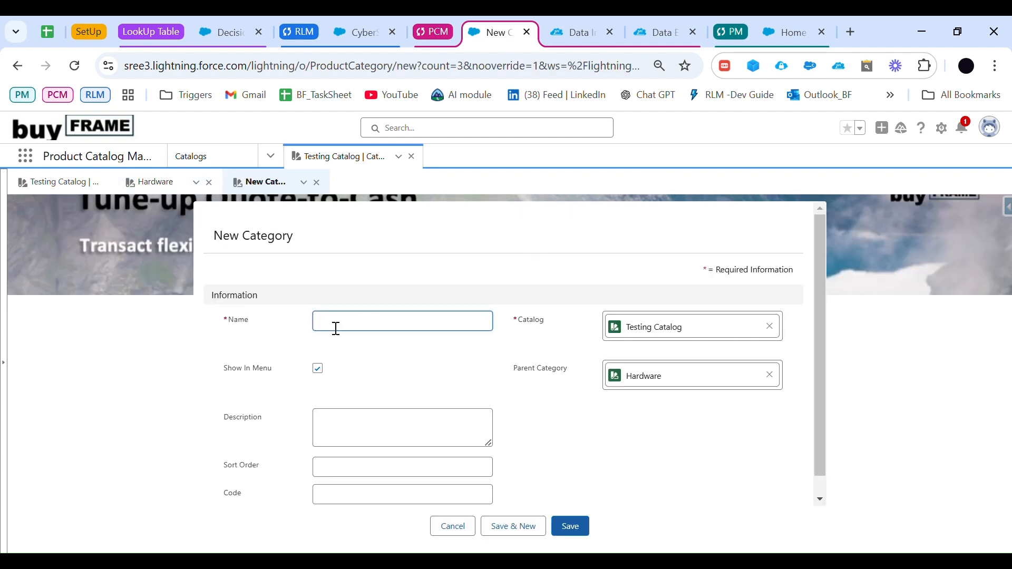
pyautogui.write('cars')
pyautogui.scroll(-1, 511, 463)
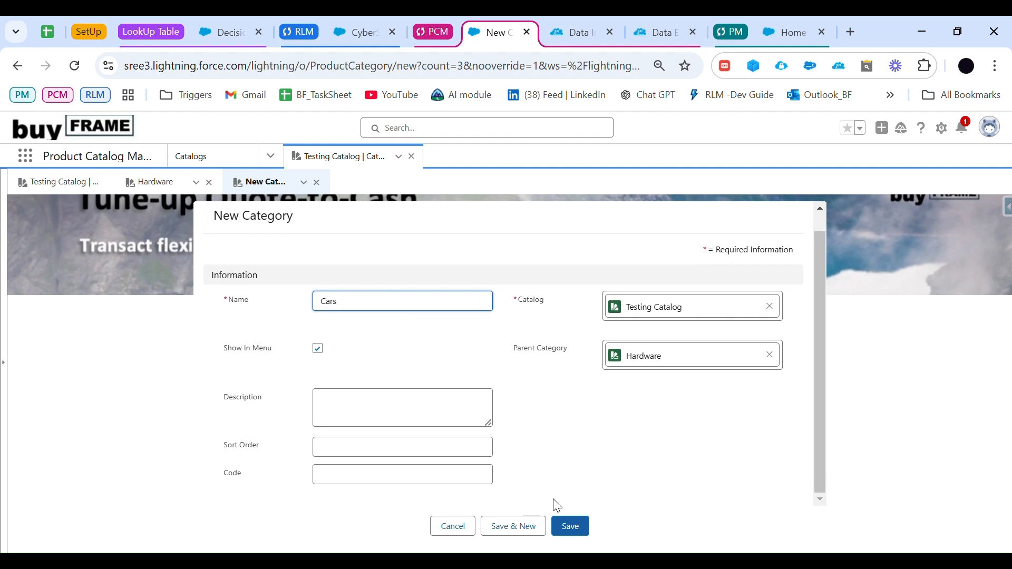
pyautogui.click(572, 526)
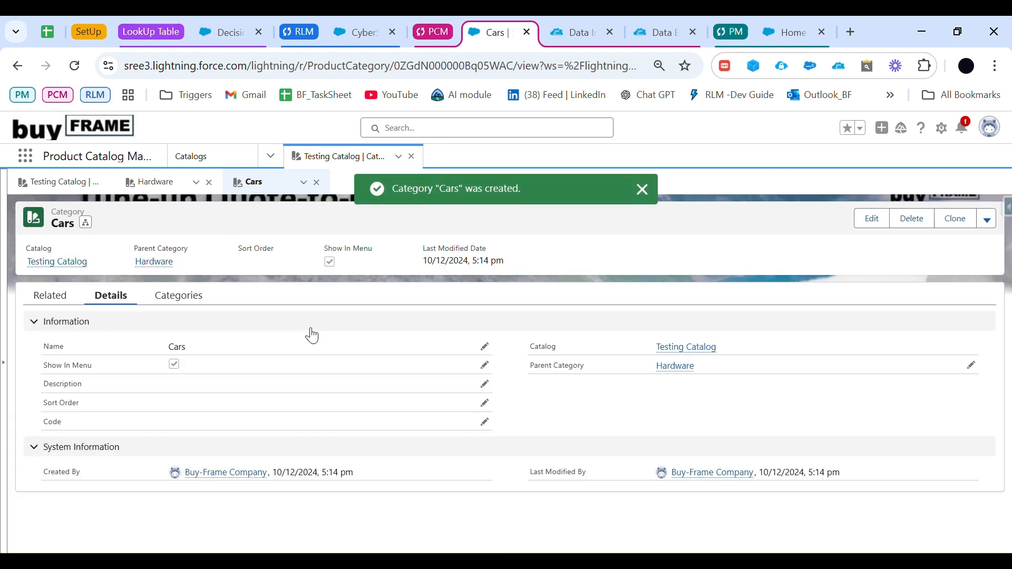
pyautogui.click(69, 183)
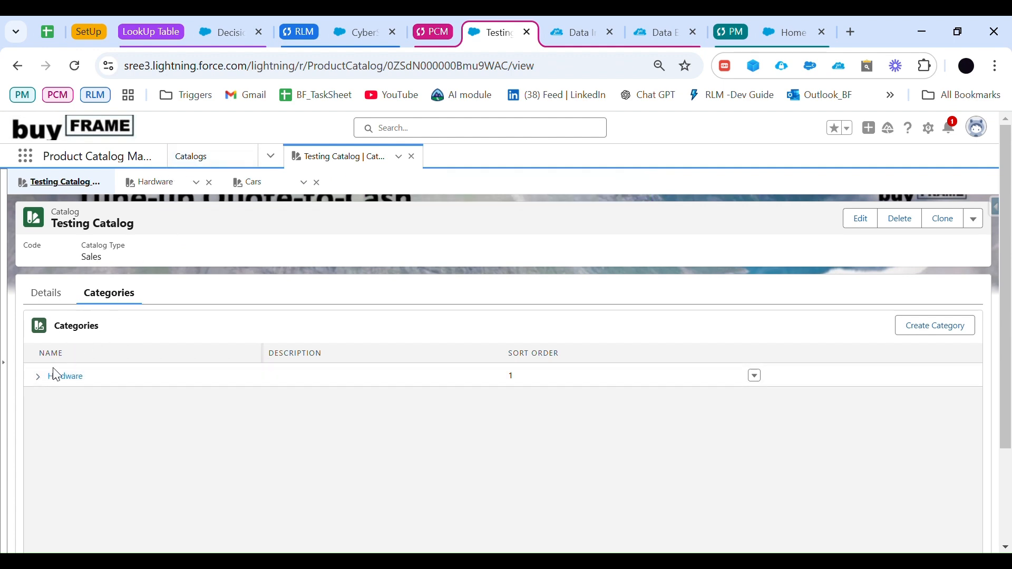
pyautogui.click(39, 377)
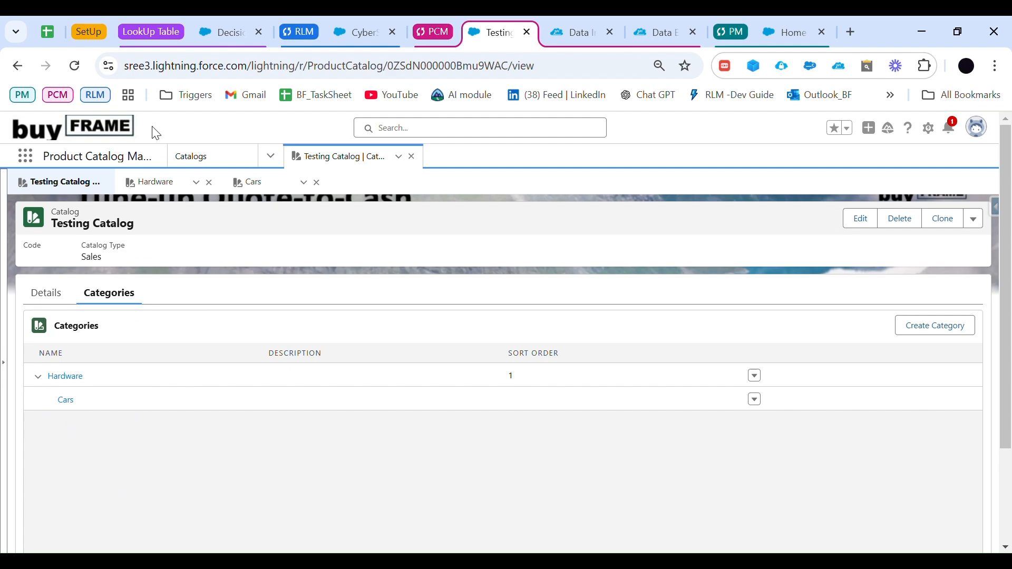
# Step: Switch to the agenda spreadsheet and tick the checkboxes for Creation of Catalog and Creation of Category
pyautogui.click(47, 32)
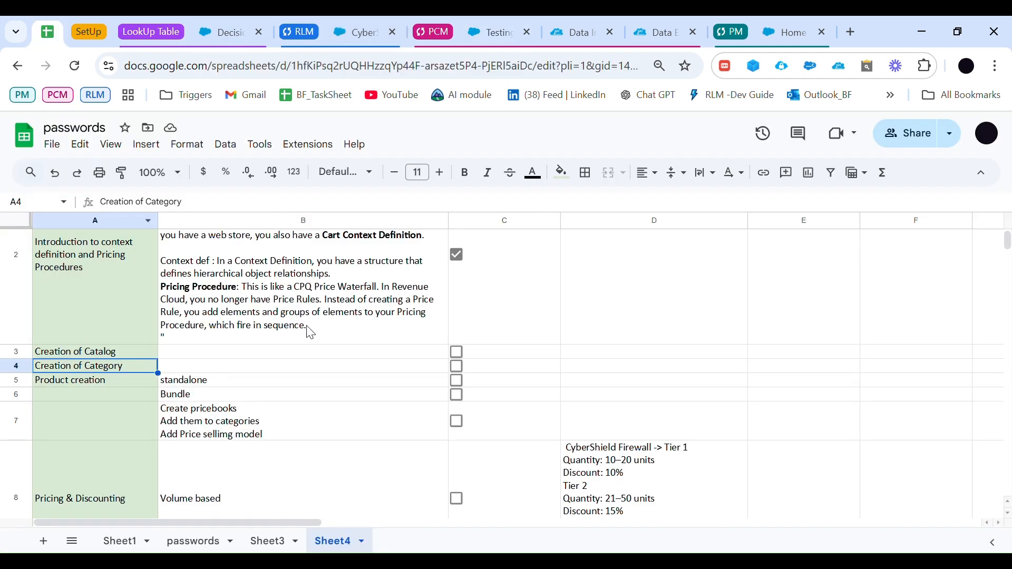
pyautogui.click(457, 353)
pyautogui.click(456, 367)
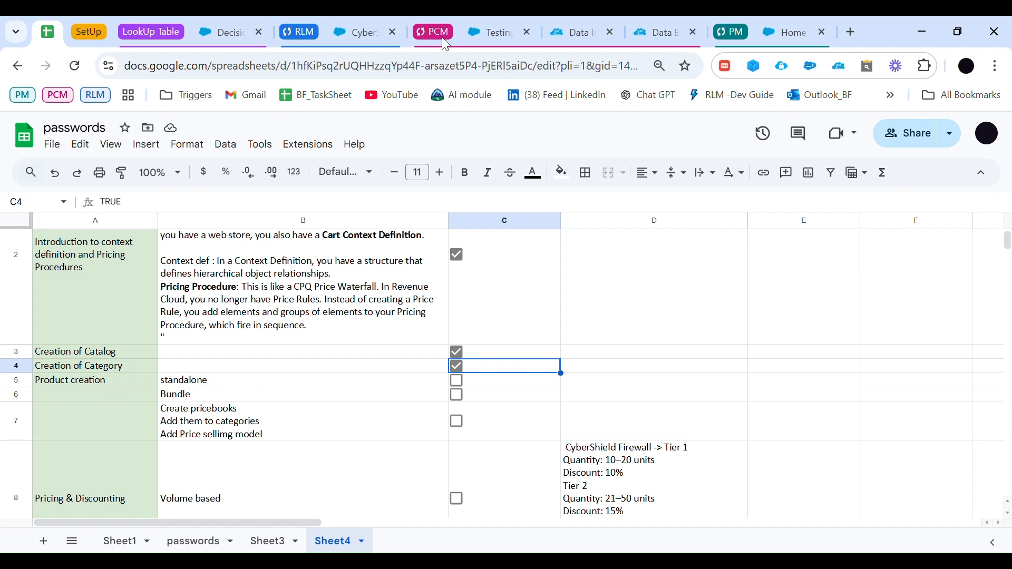
# Step: Switch to Product Catalog Management, open the products list and start a new product of the Commercial record type
pyautogui.click(475, 33)
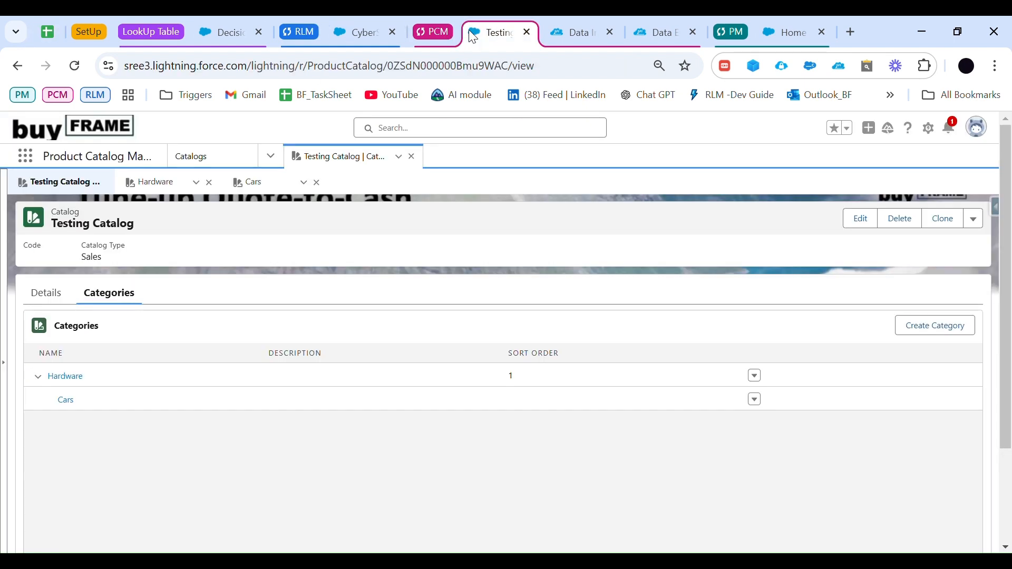
pyautogui.click(270, 156)
pyautogui.scroll(1, 214, 283)
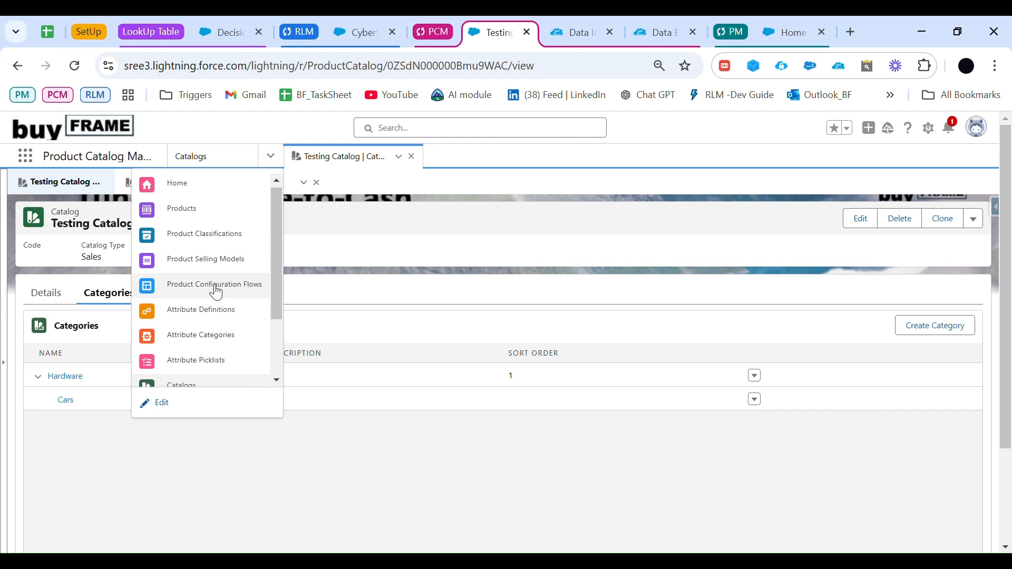
pyautogui.click(199, 213)
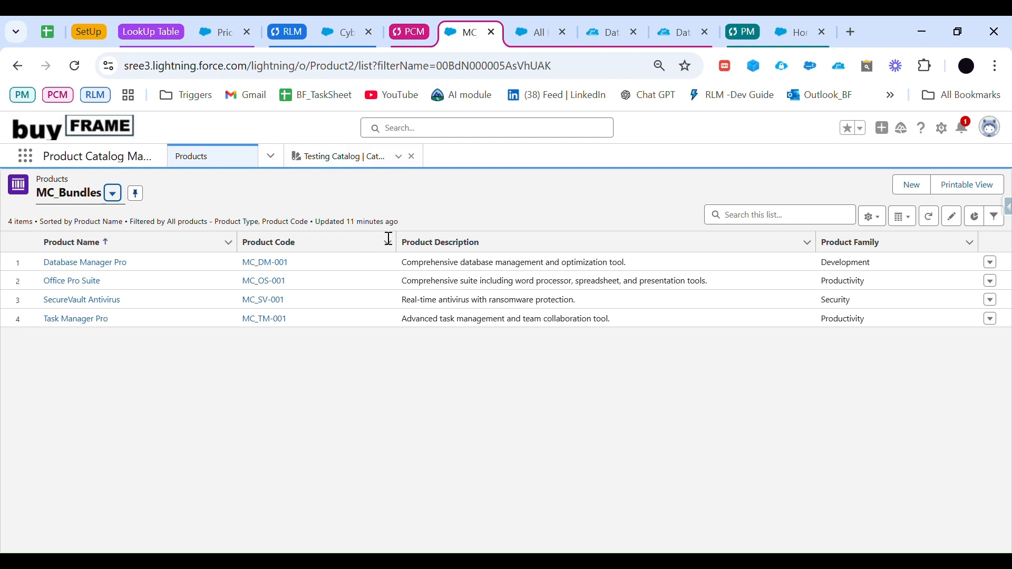
pyautogui.click(914, 190)
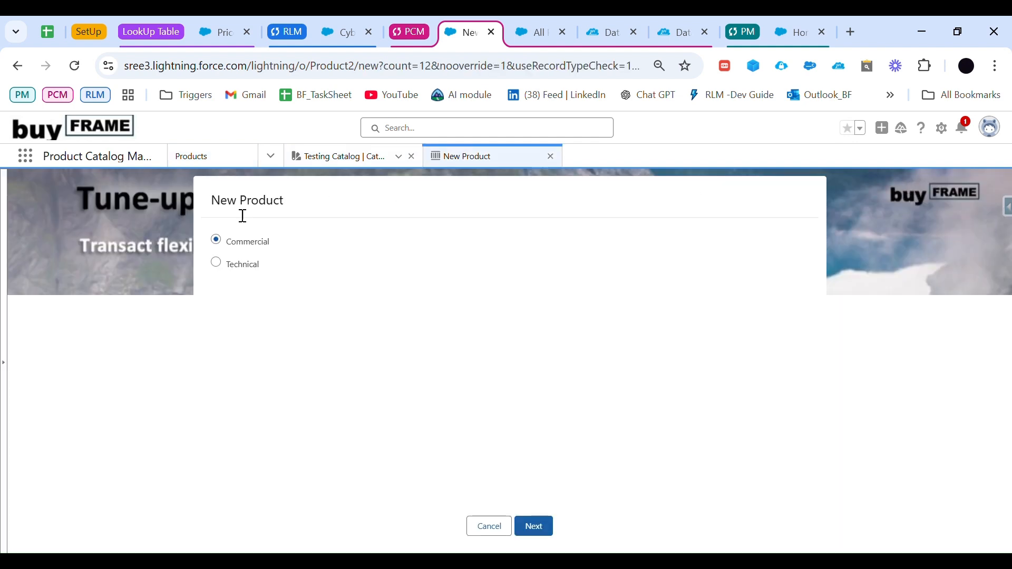
pyautogui.click(273, 244)
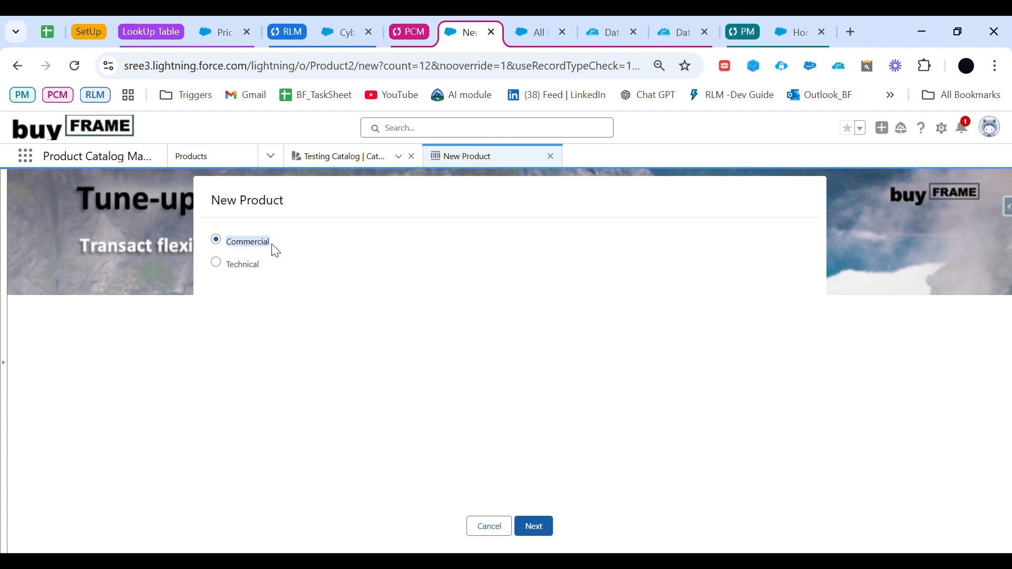
pyautogui.click(535, 527)
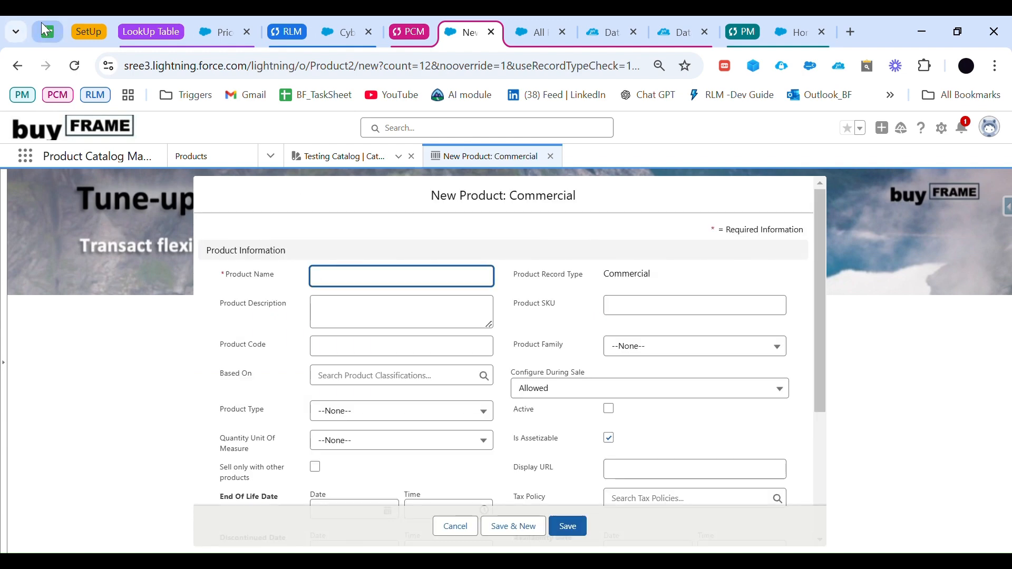
# Step: Switch to the spreadsheet and copy the name, product code and description of CyberShield Firewall from row 30
pyautogui.click(46, 31)
pyautogui.scroll(-3, 288, 372)
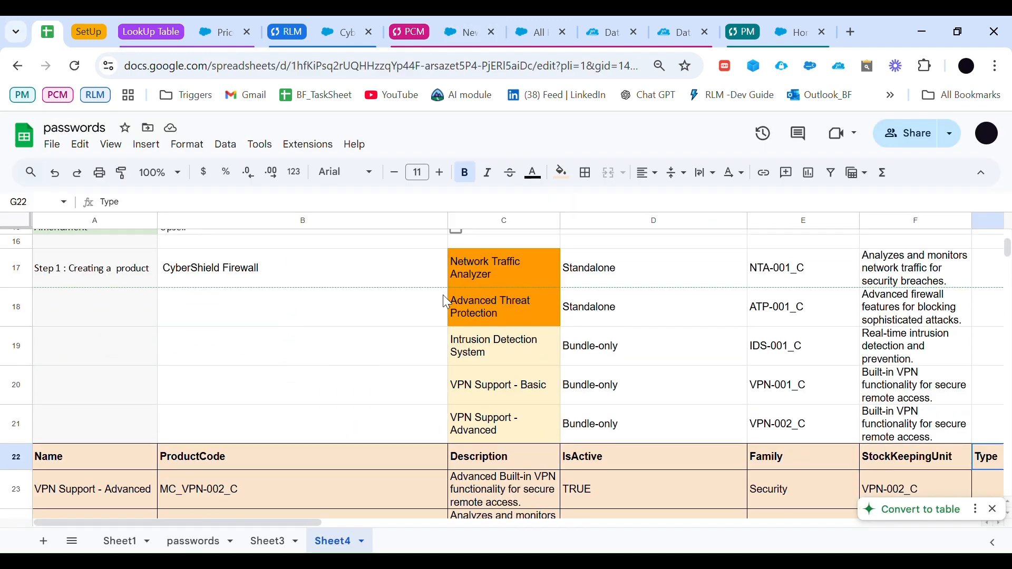
pyautogui.scroll(-5, 343, 335)
pyautogui.scroll(6, 282, 299)
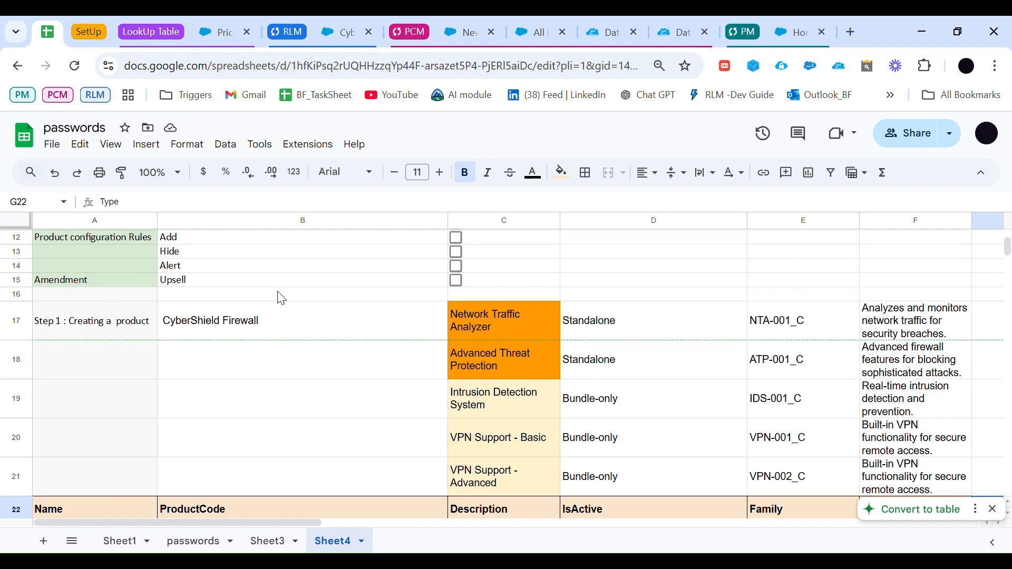
pyautogui.click(269, 319)
pyautogui.scroll(-5, 327, 340)
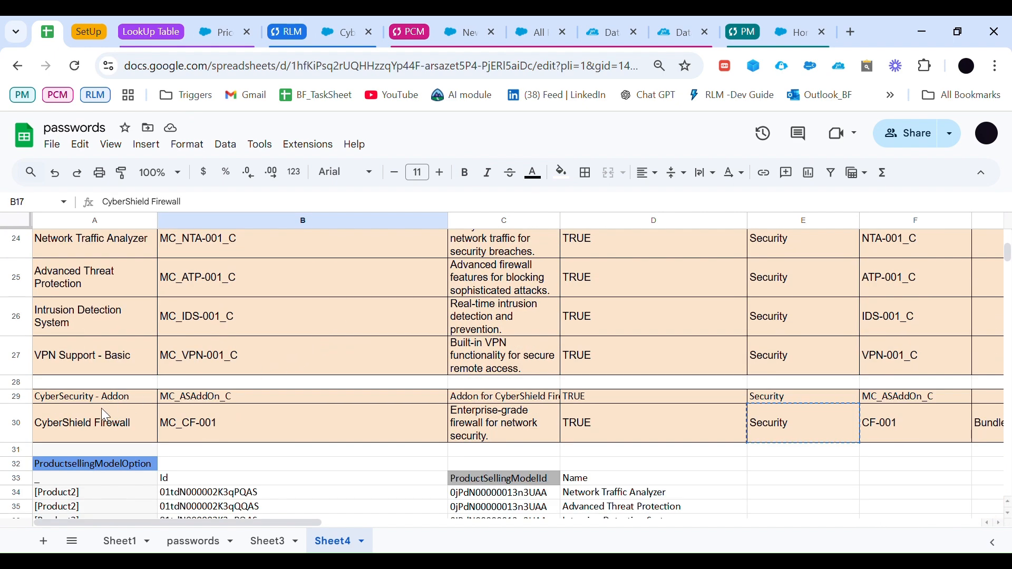
pyautogui.click(103, 417)
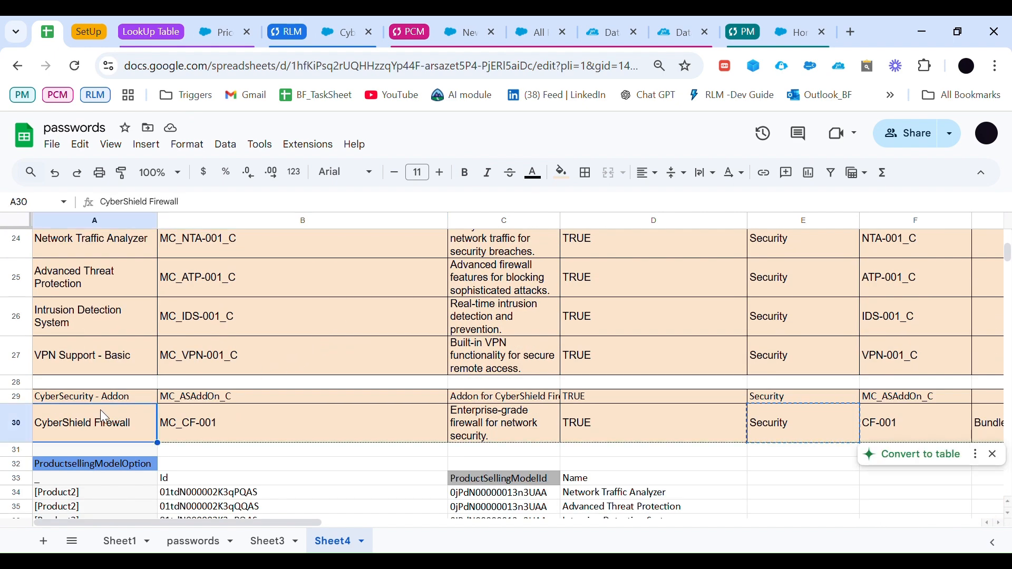
pyautogui.click(181, 426)
pyautogui.hotkey('ctrl', 'c')
pyautogui.click(484, 418)
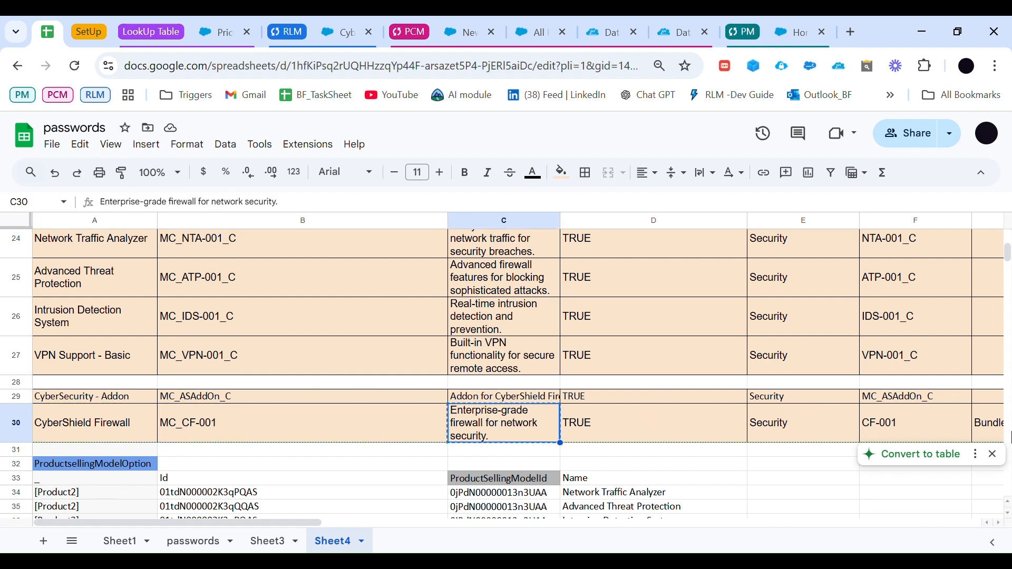
pyautogui.click(991, 427)
# Step: In the new product form, enter the name CyberShield Firewall, description "Enterprise-grade firewall for network security." and product code MC_CF-001
pyautogui.click(457, 31)
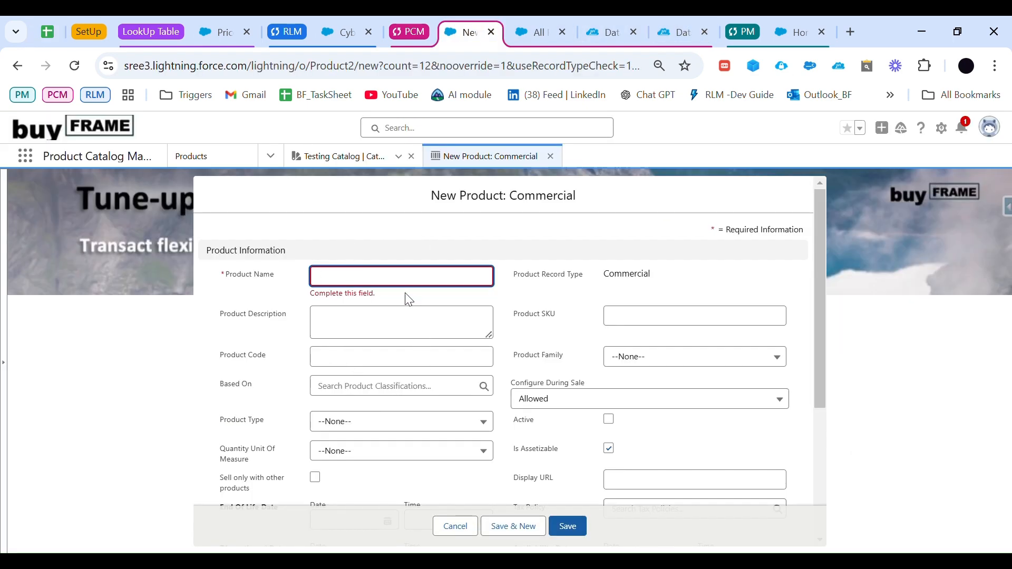
pyautogui.hotkey('ctrl', 'v')
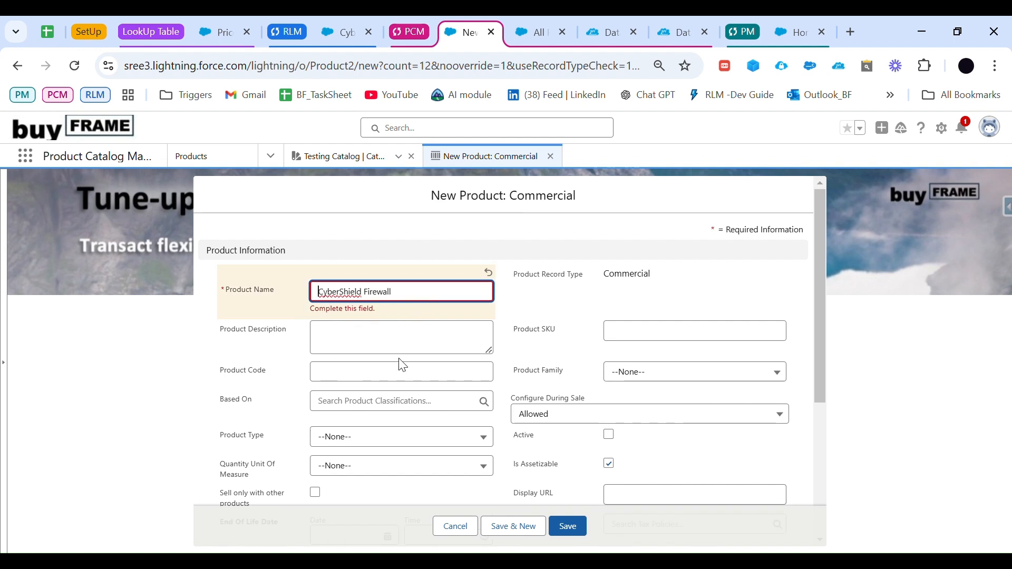
pyautogui.click(406, 346)
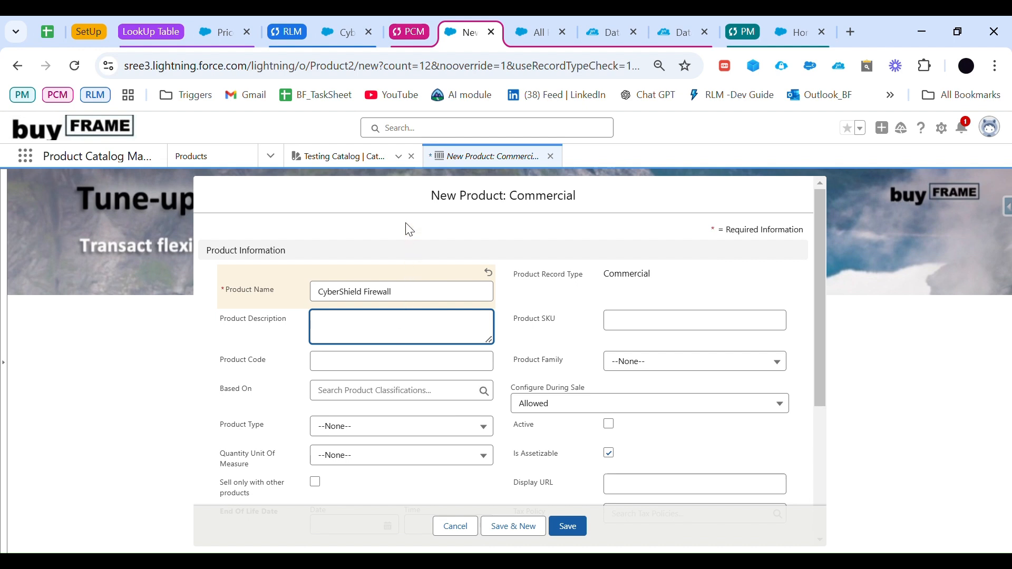
pyautogui.hotkey('ctrl', 'v')
pyautogui.click(400, 384)
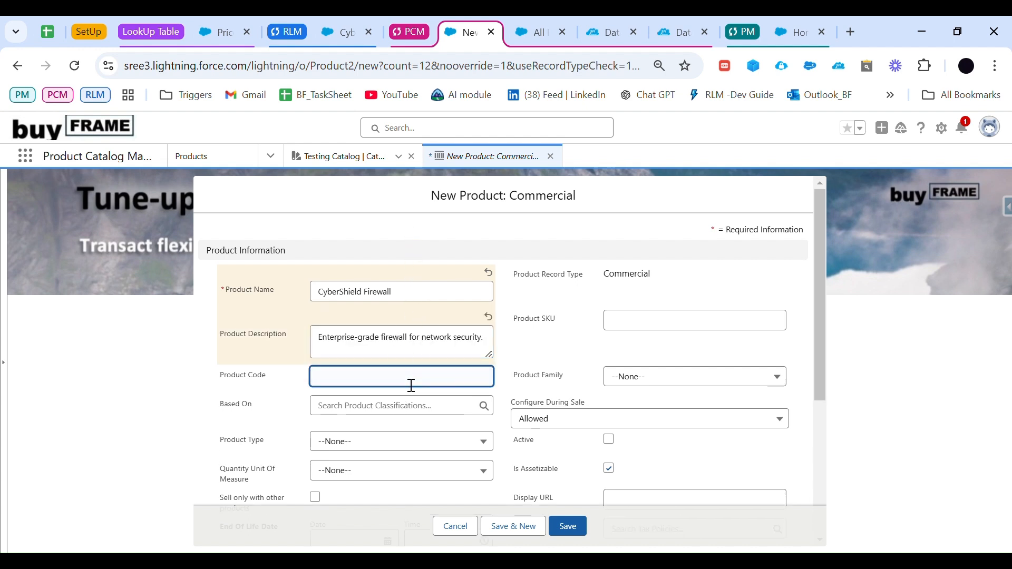
pyautogui.hotkey('ctrl', 'v')
pyautogui.scroll(-2, 453, 393)
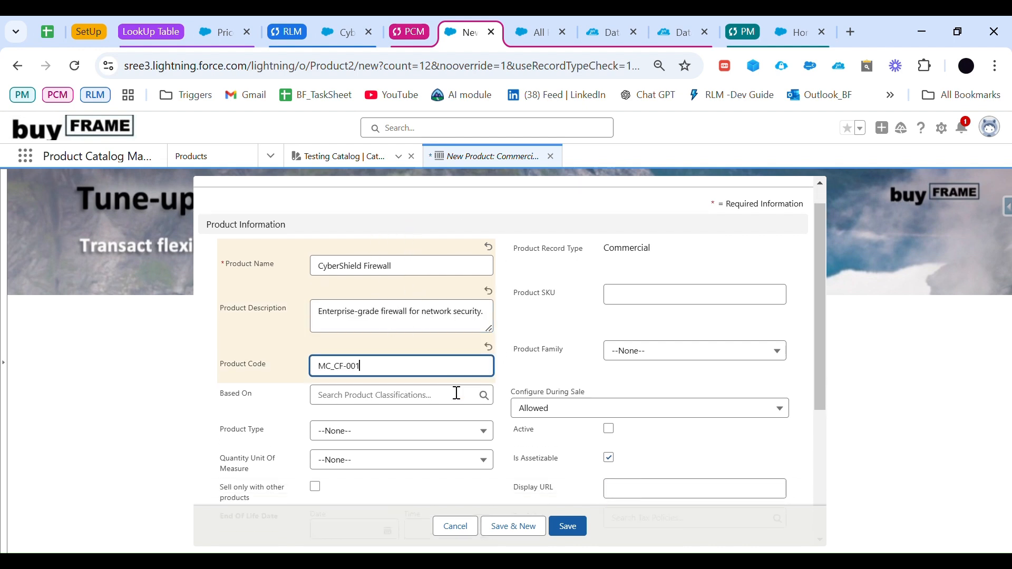
# Step: Set the new product's type to Bundle and select the text of its product code
pyautogui.click(376, 379)
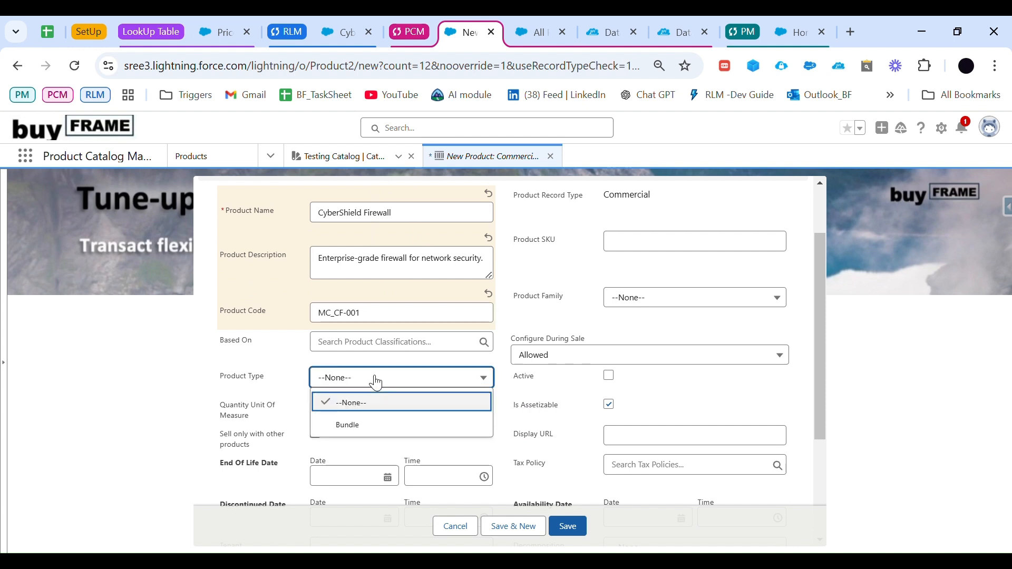
pyautogui.click(379, 424)
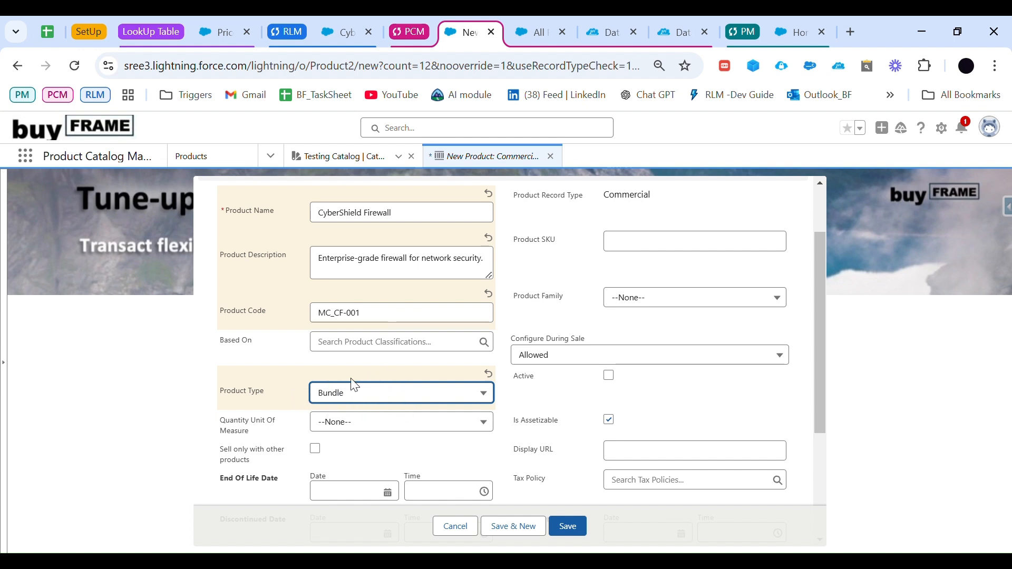
pyautogui.scroll(3, 396, 391)
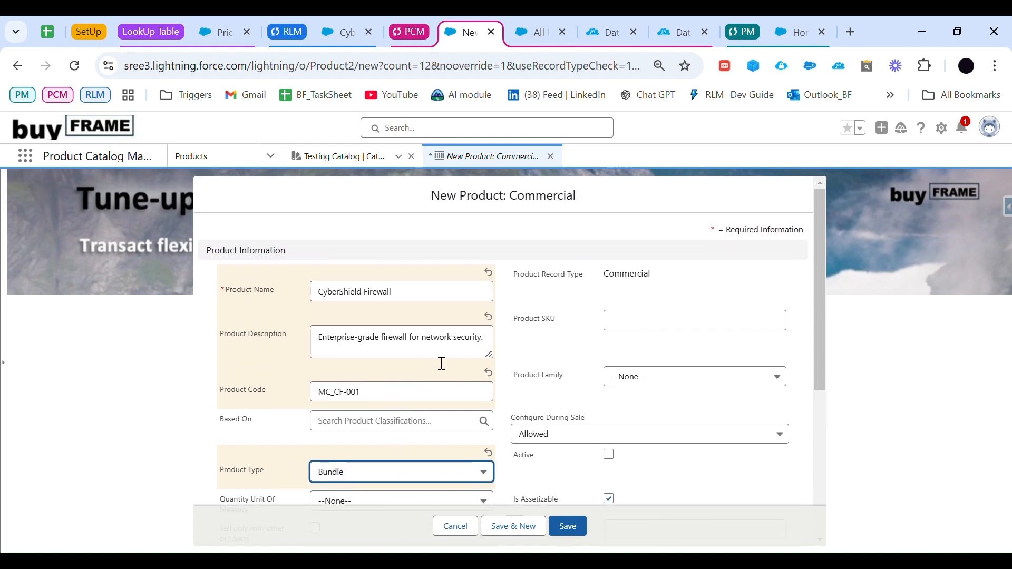
pyautogui.scroll(-1, 440, 361)
pyautogui.moveTo(388, 372); pyautogui.dragTo(277, 368)
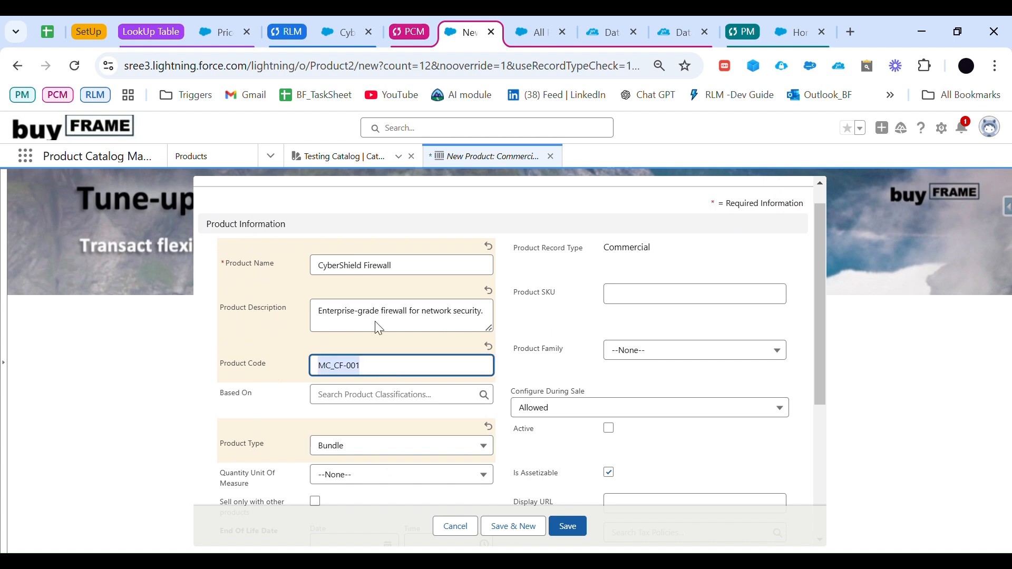
# Step: Set the product SKU to MC_CF-001, mark the product as active and save the new CyberShield Firewall product
pyautogui.click(658, 296)
pyautogui.hotkey('ctrl', 'v')
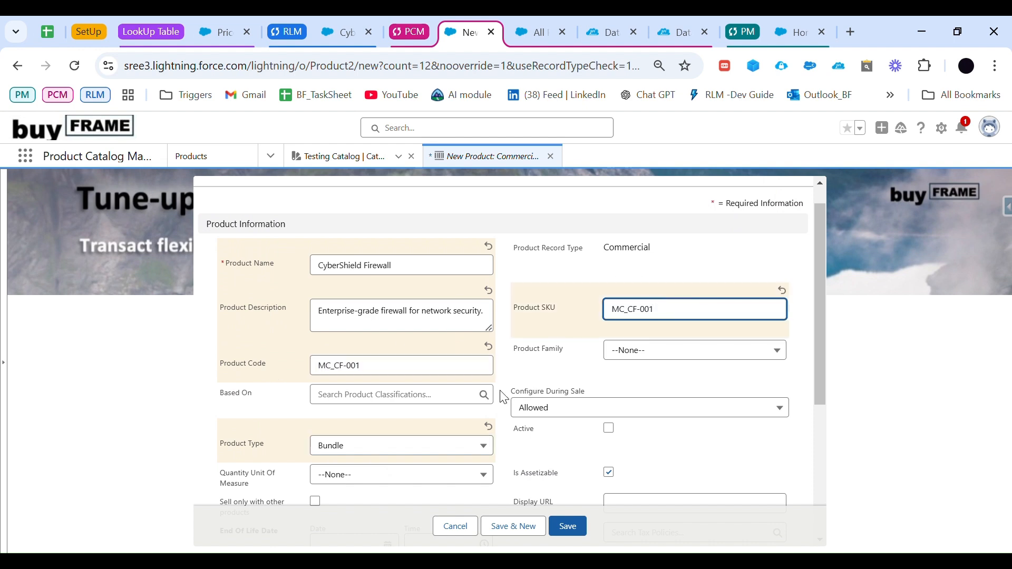
pyautogui.scroll(-3, 599, 312)
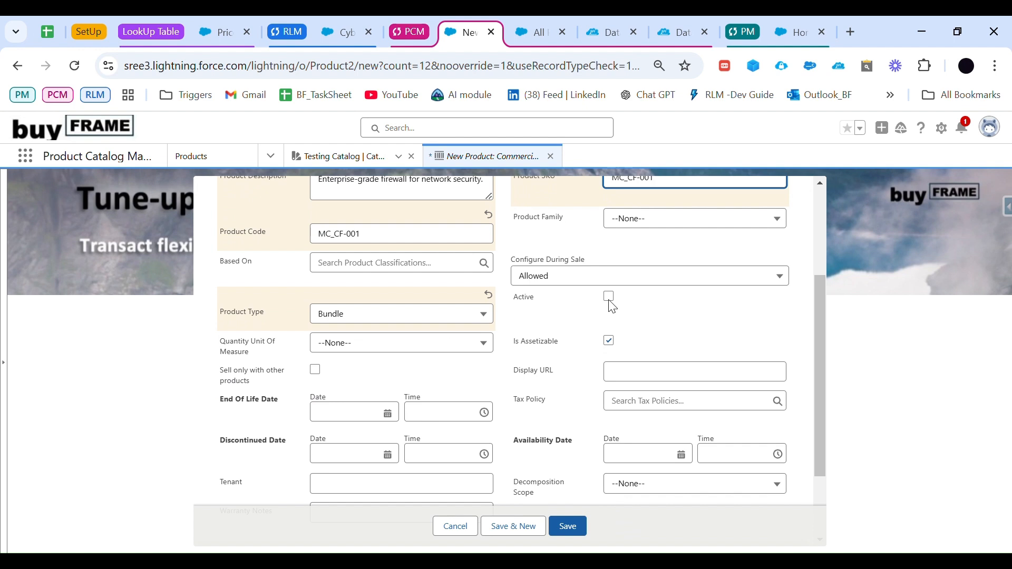
pyautogui.click(609, 297)
pyautogui.scroll(-3, 606, 295)
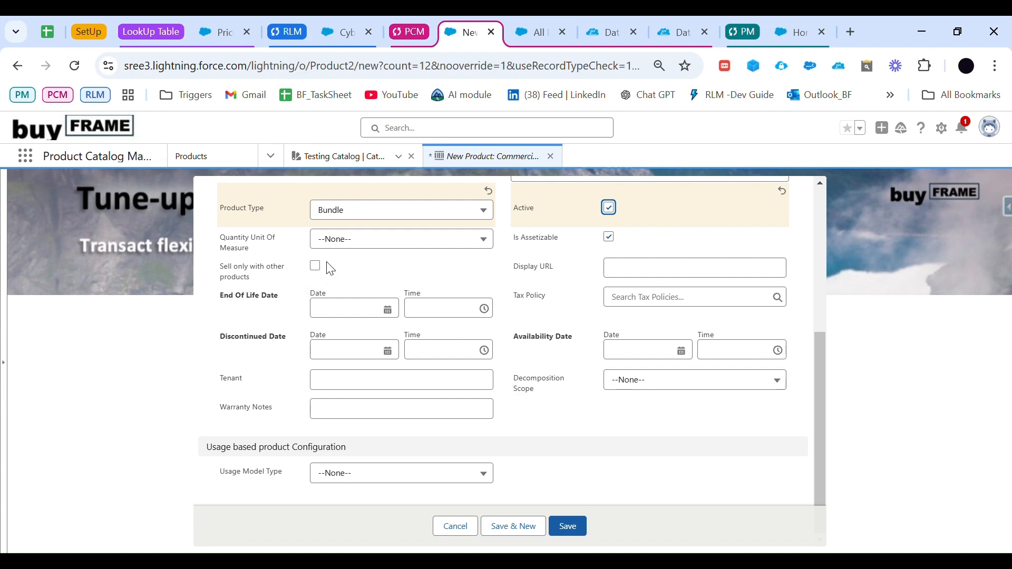
pyautogui.scroll(5, 384, 397)
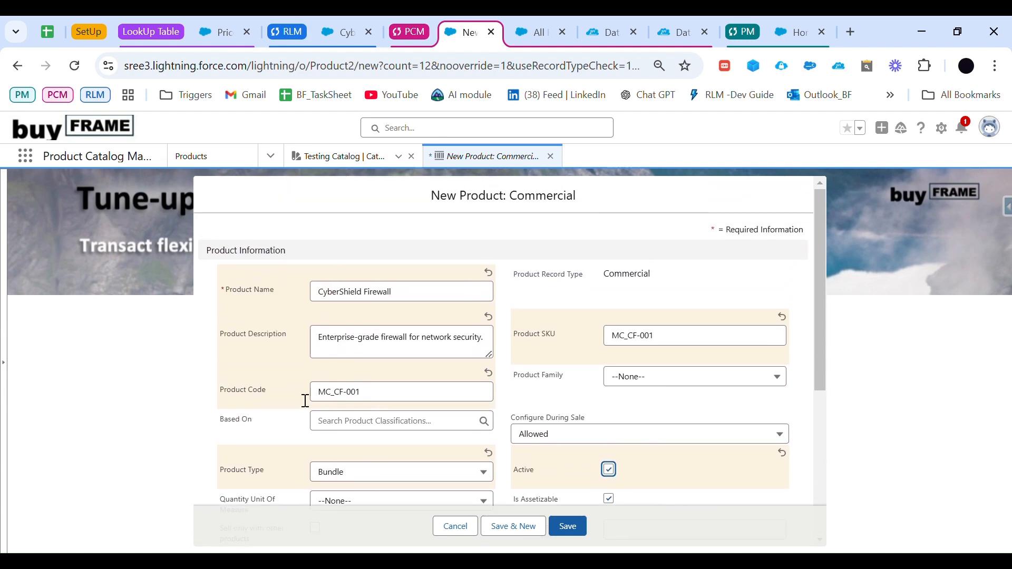
pyautogui.click(580, 524)
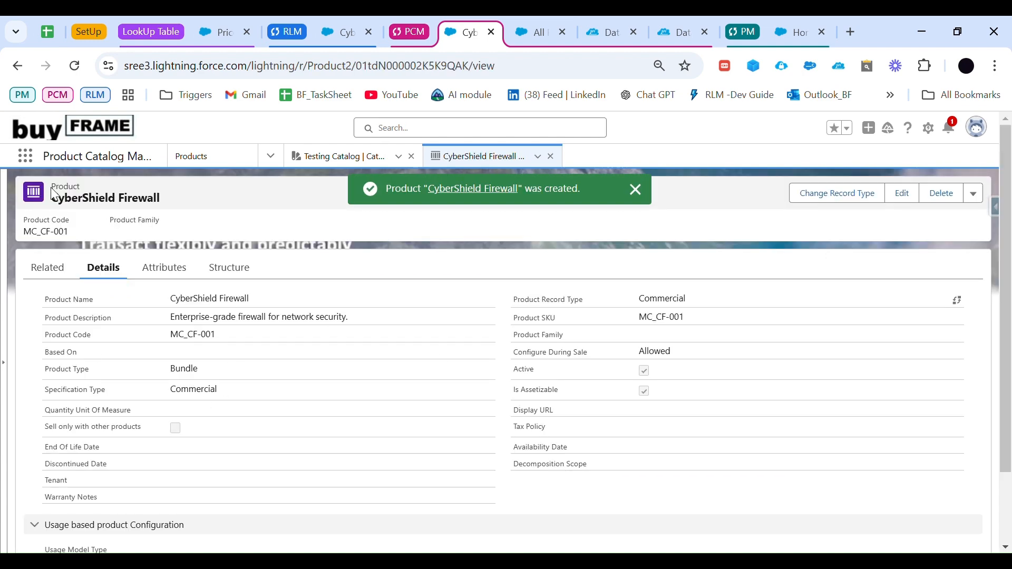
# Step: Examine the new product's related lists and the list of all product selling models, including One Time
pyautogui.click(64, 273)
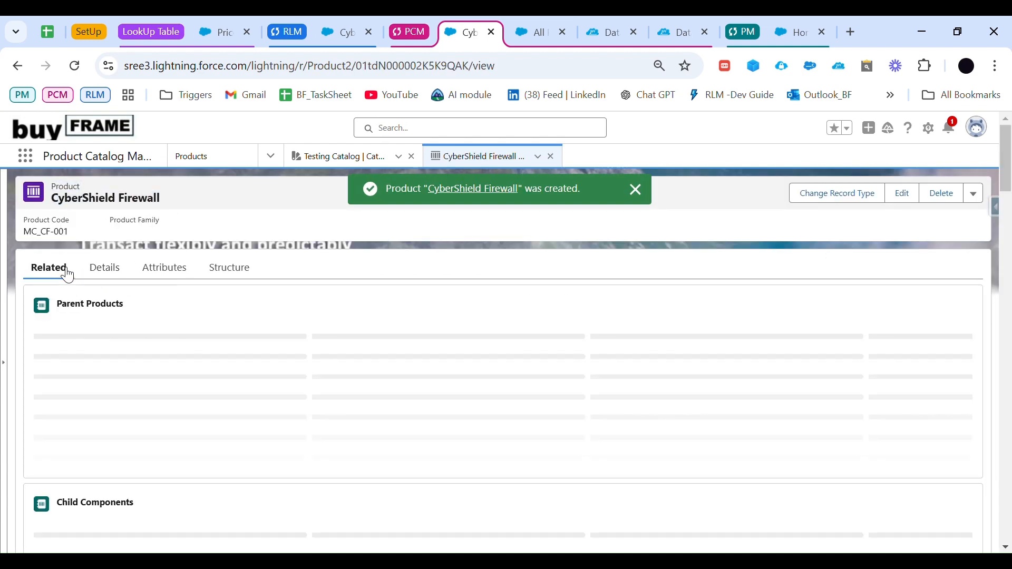
pyautogui.scroll(-3, 166, 376)
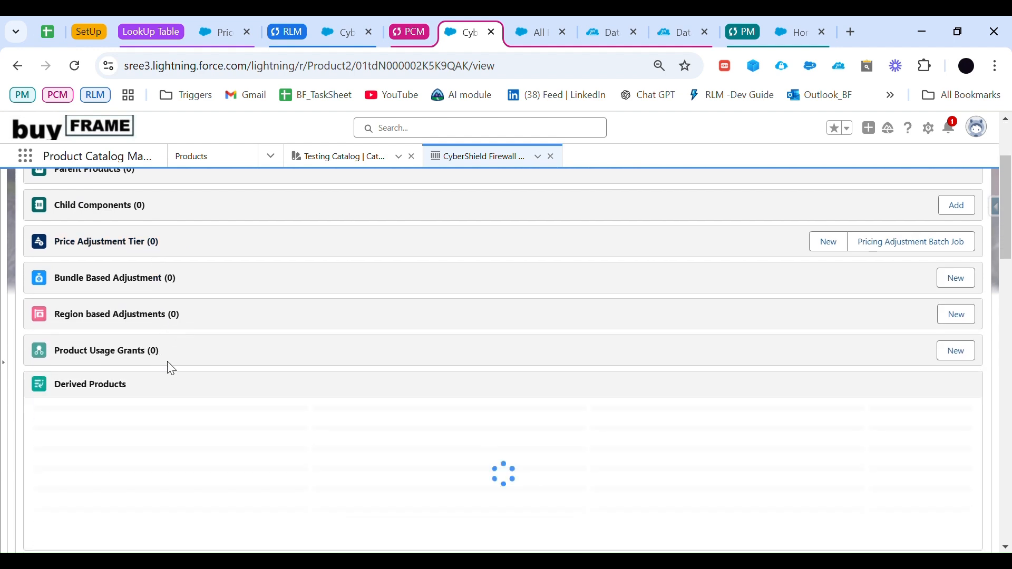
pyautogui.scroll(-3, 171, 367)
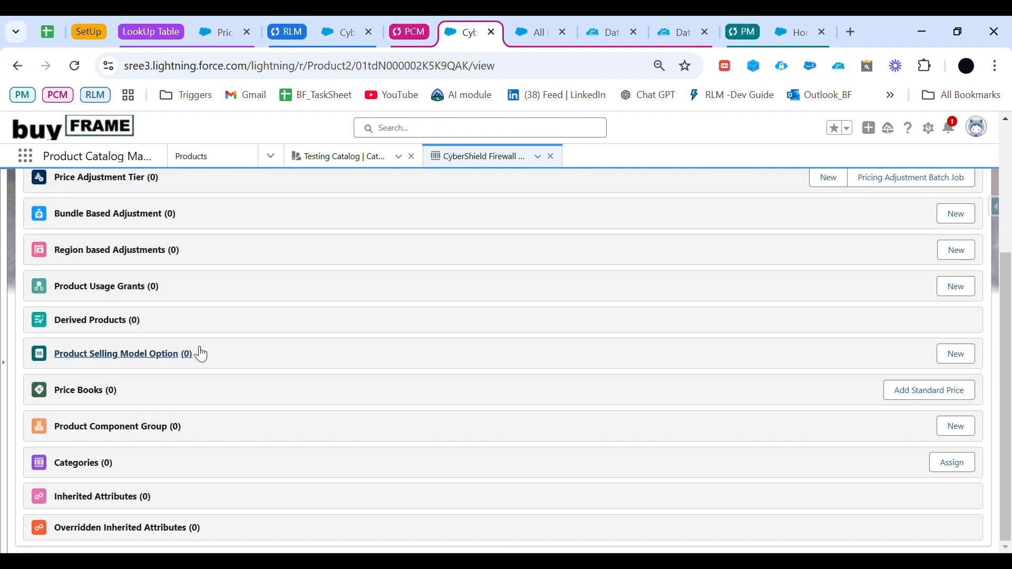
pyautogui.click(535, 32)
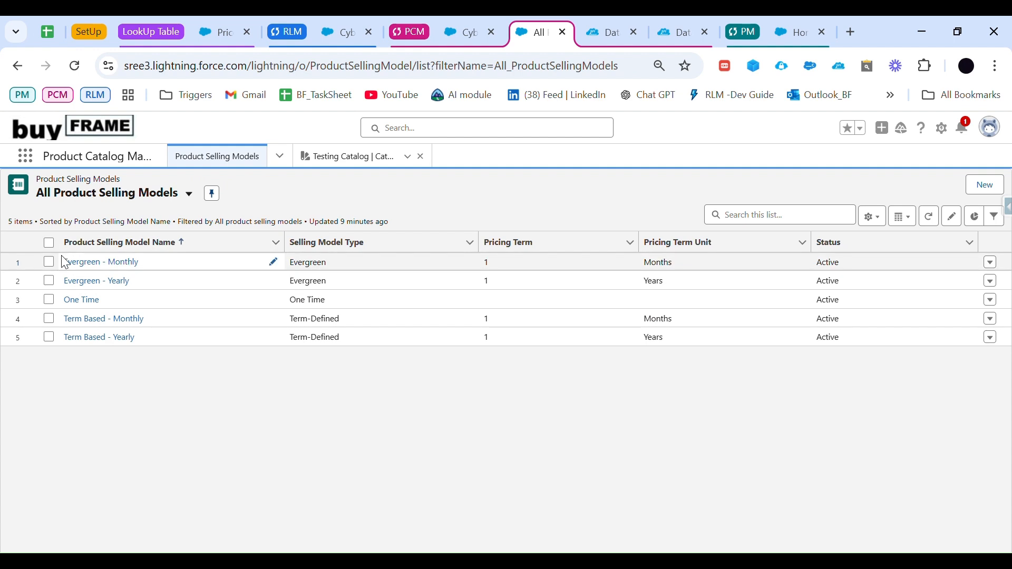
pyautogui.moveTo(62, 258); pyautogui.dragTo(162, 311)
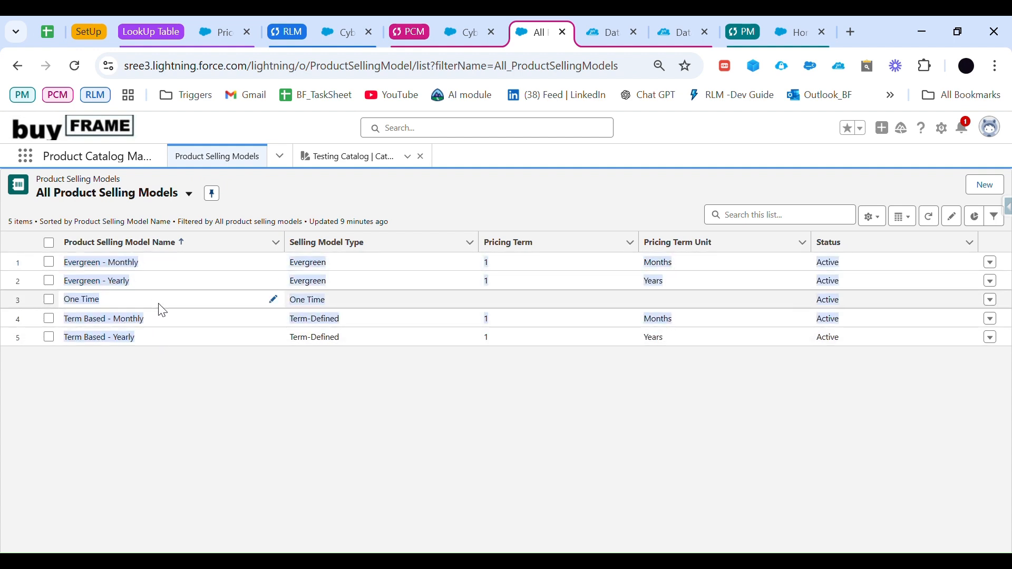
pyautogui.click(159, 304)
pyautogui.moveTo(106, 295); pyautogui.dragTo(48, 299)
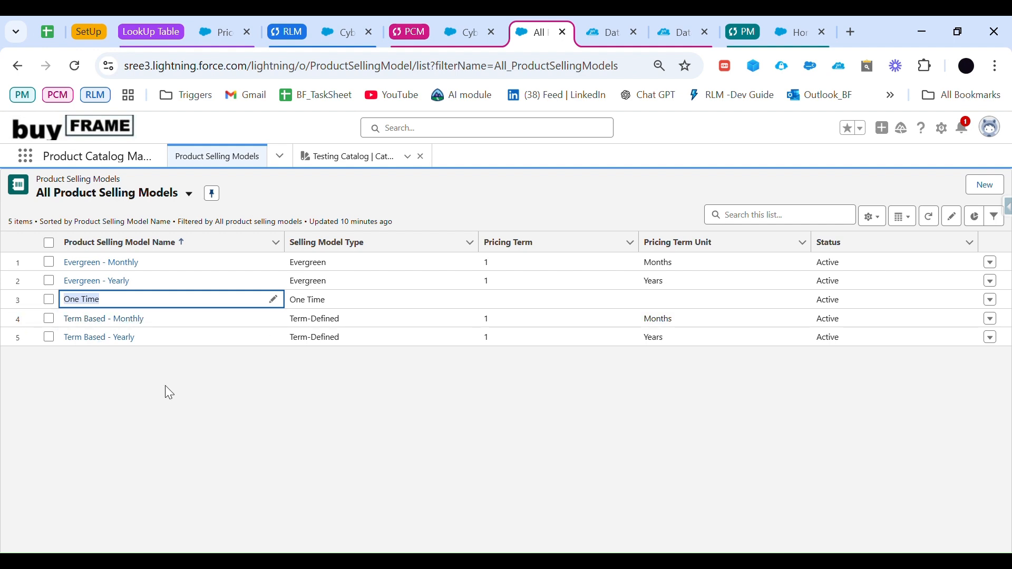
# Step: Return to the CyberShield Firewall product and add a product selling model option using the One Time selling model
pyautogui.click(464, 29)
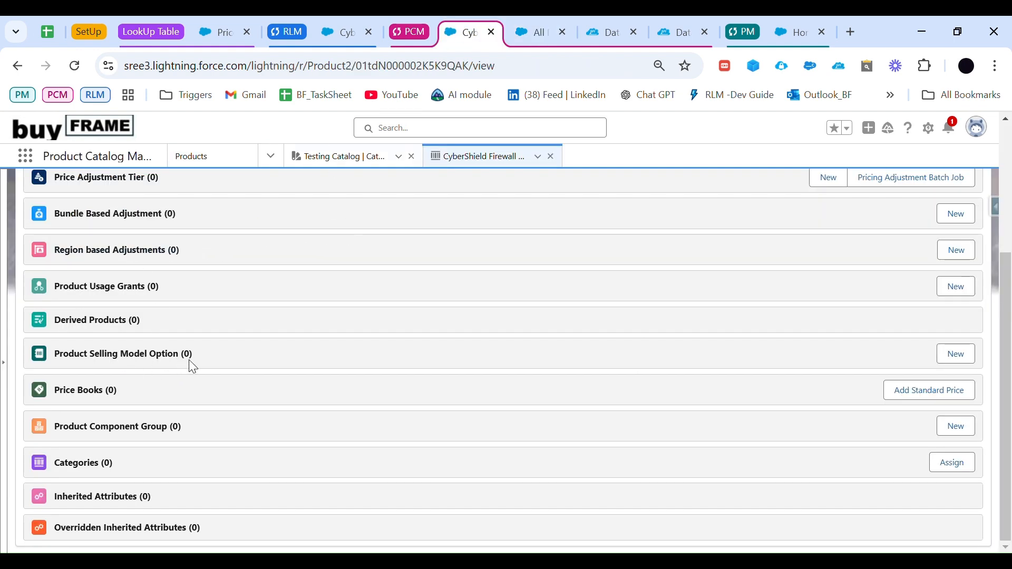
pyautogui.click(956, 354)
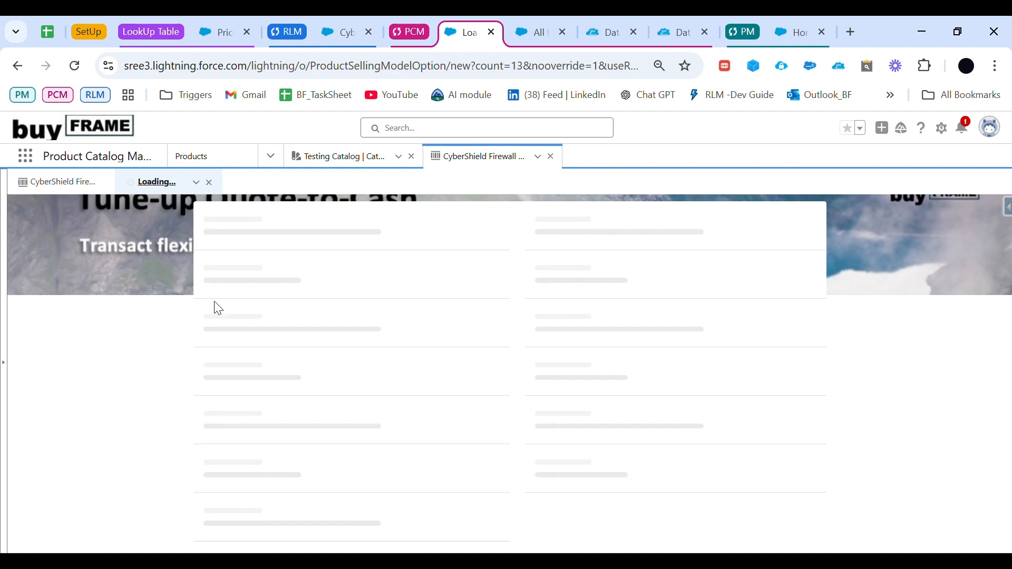
pyautogui.click(441, 315)
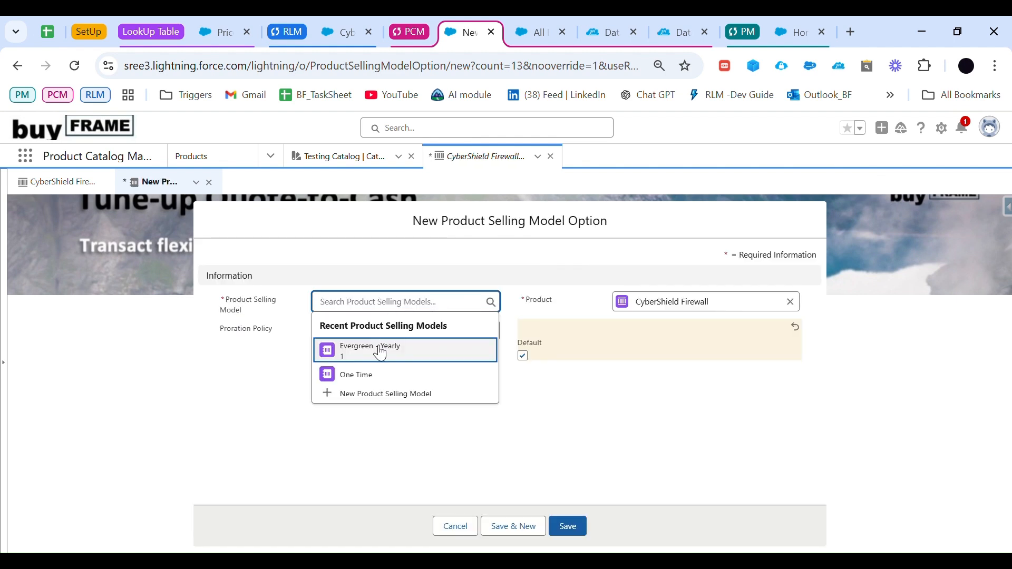
pyautogui.click(379, 375)
pyautogui.click(408, 346)
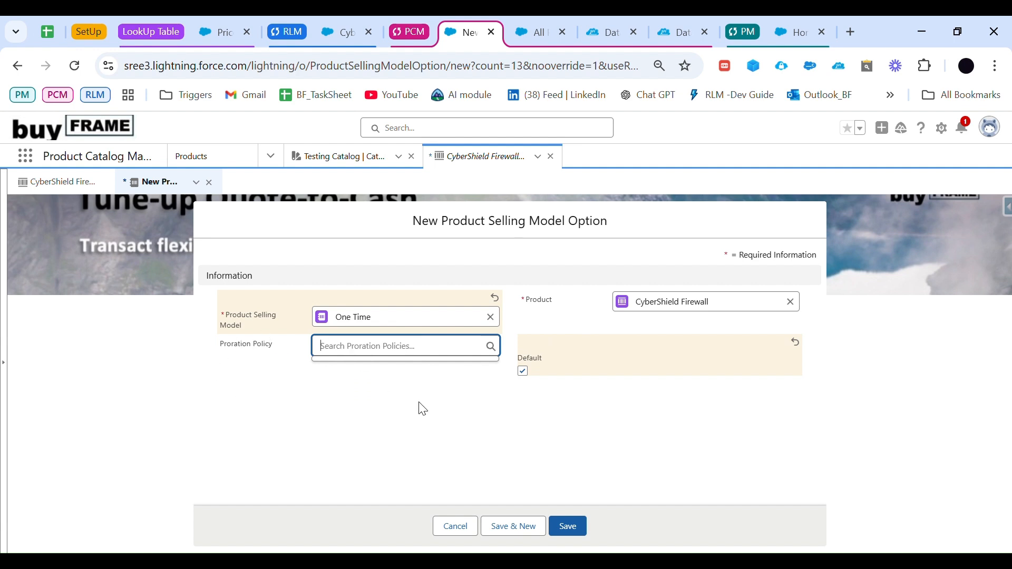
pyautogui.click(577, 525)
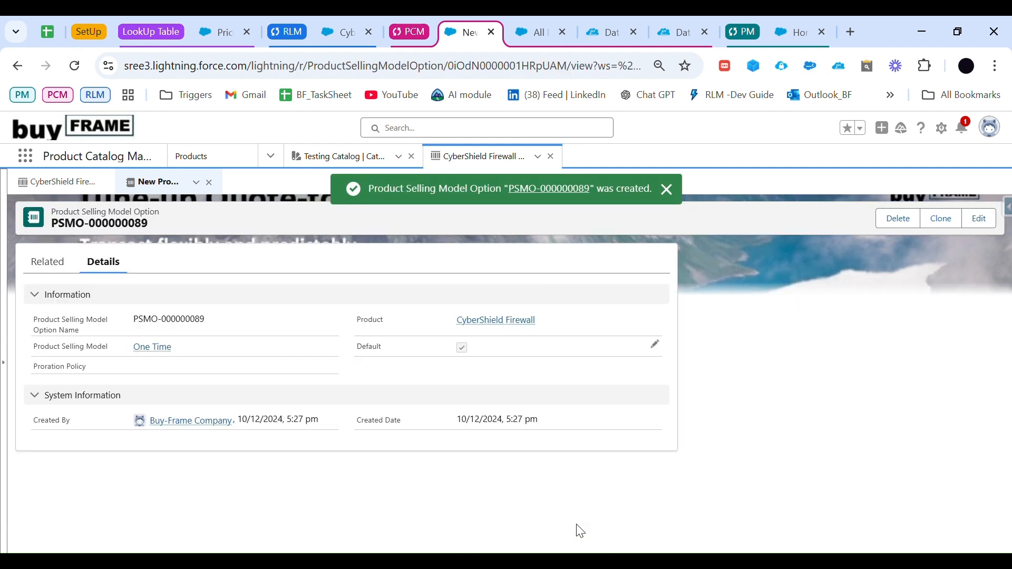
# Step: Add a second product selling model option to CyberShield Firewall with Evergreen - Monthly and the Default Proration Policy
pyautogui.click(62, 184)
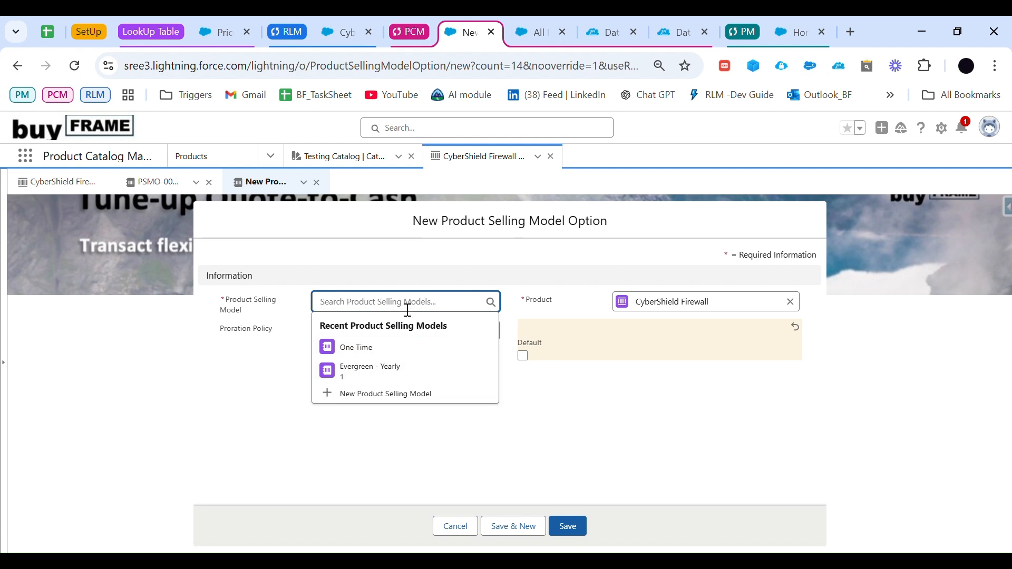
pyautogui.write('ever')
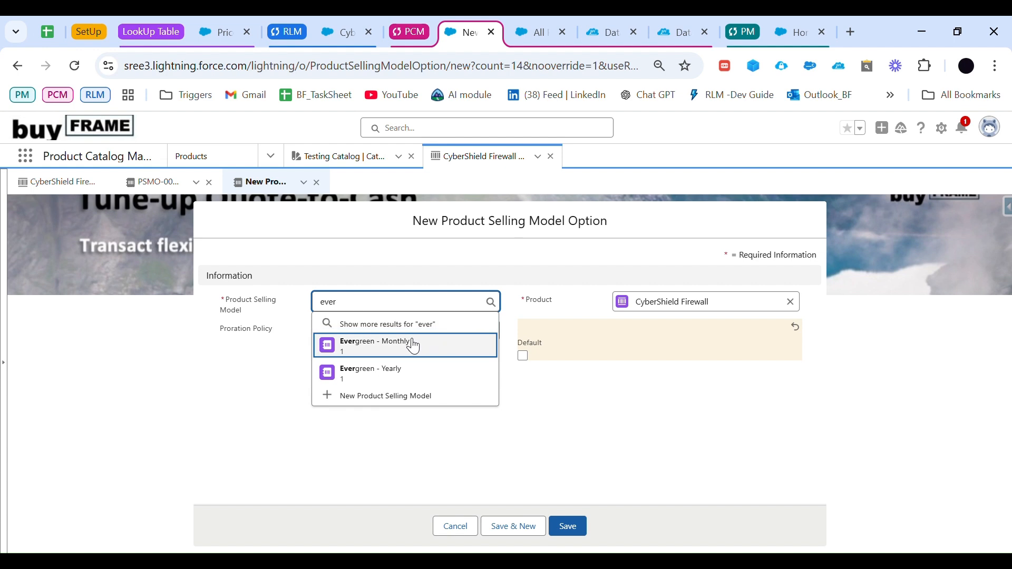
pyautogui.click(407, 343)
pyautogui.click(385, 353)
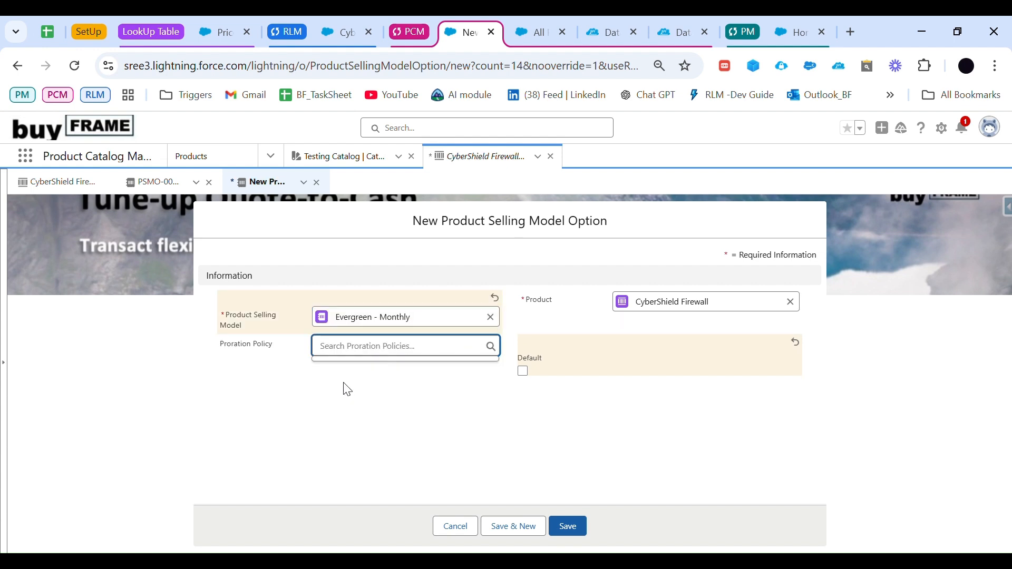
pyautogui.write('defa')
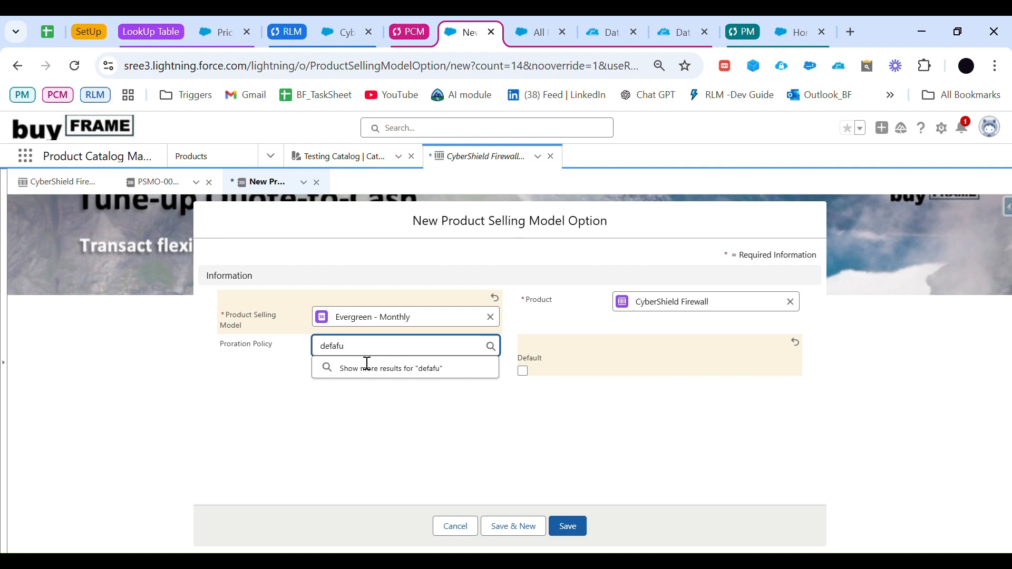
pyautogui.write('u')
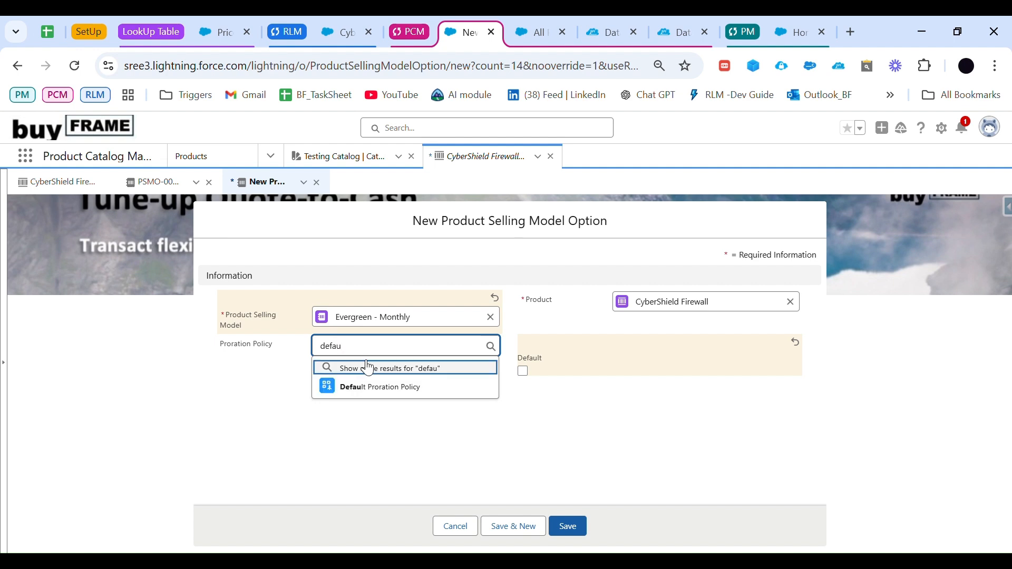
pyautogui.click(384, 394)
pyautogui.click(572, 522)
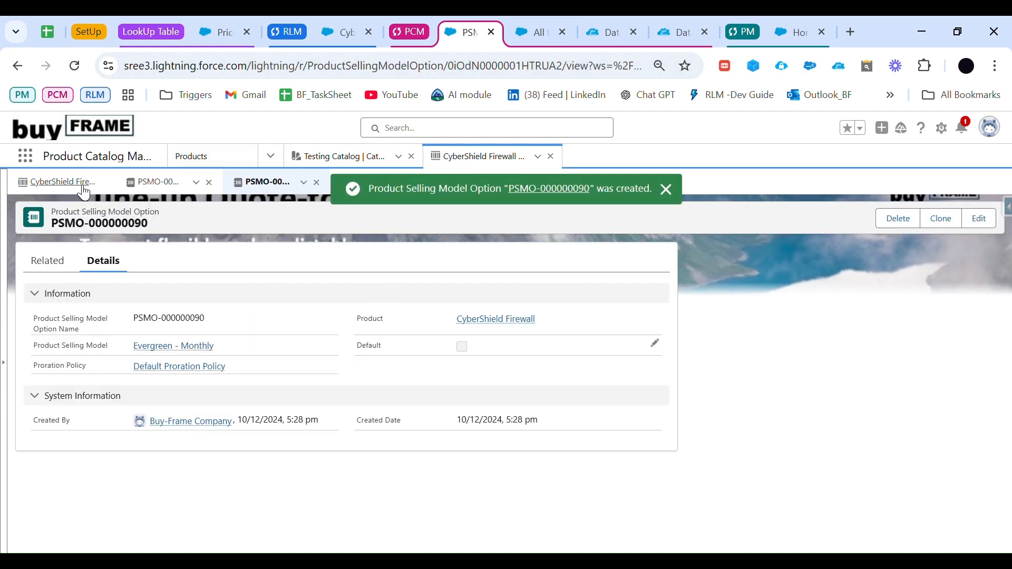
# Step: Add a standard price book entry to CyberShield Firewall for the One Time selling model with a list price of 10000
pyautogui.click(57, 182)
pyautogui.scroll(-2, 94, 454)
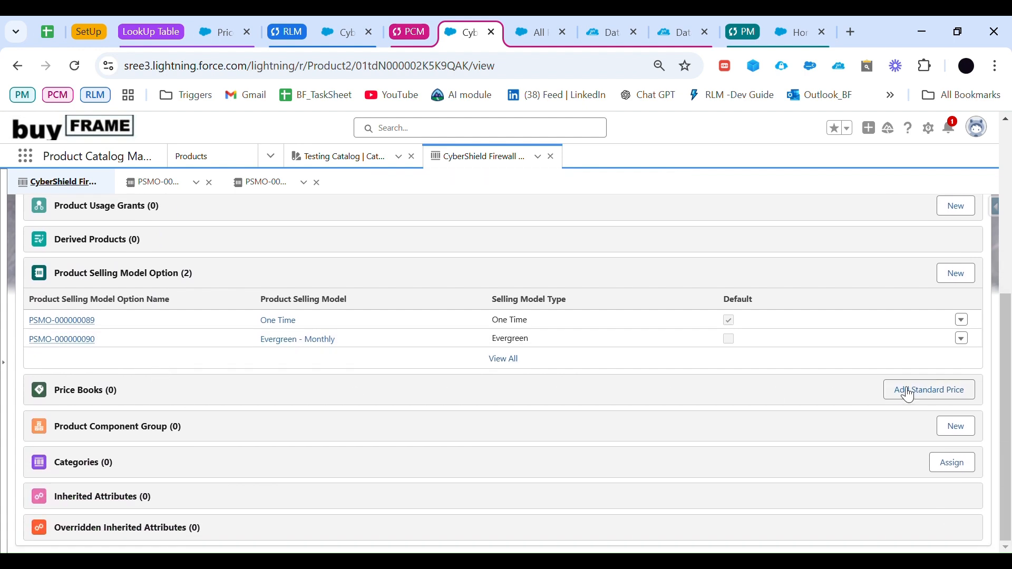
pyautogui.click(932, 392)
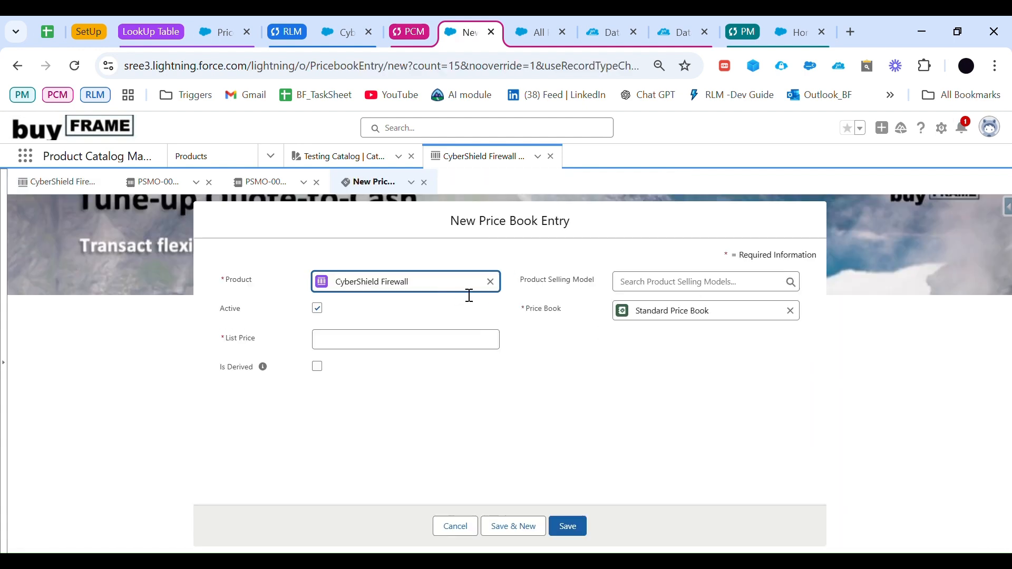
pyautogui.click(693, 284)
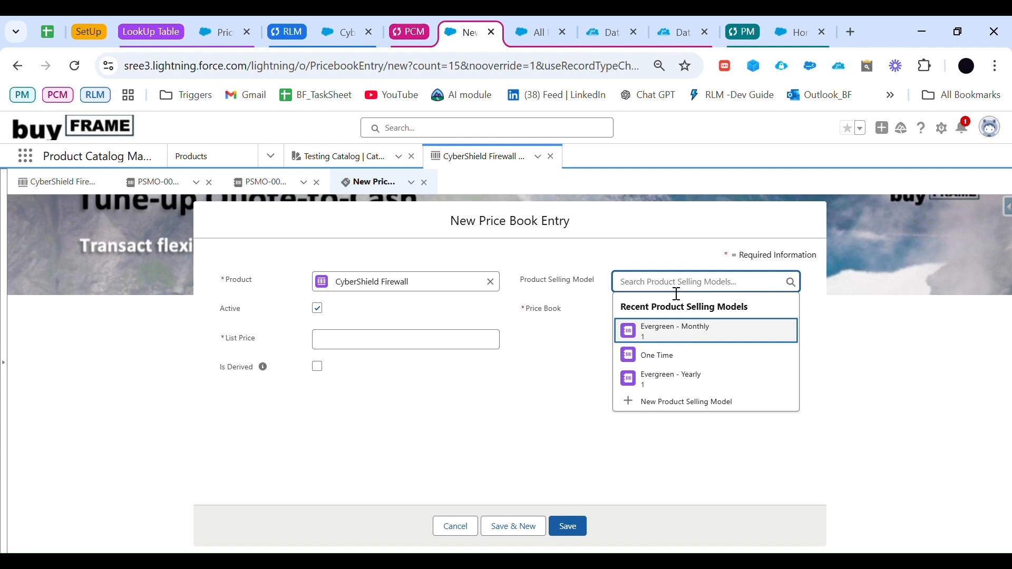
pyautogui.click(665, 356)
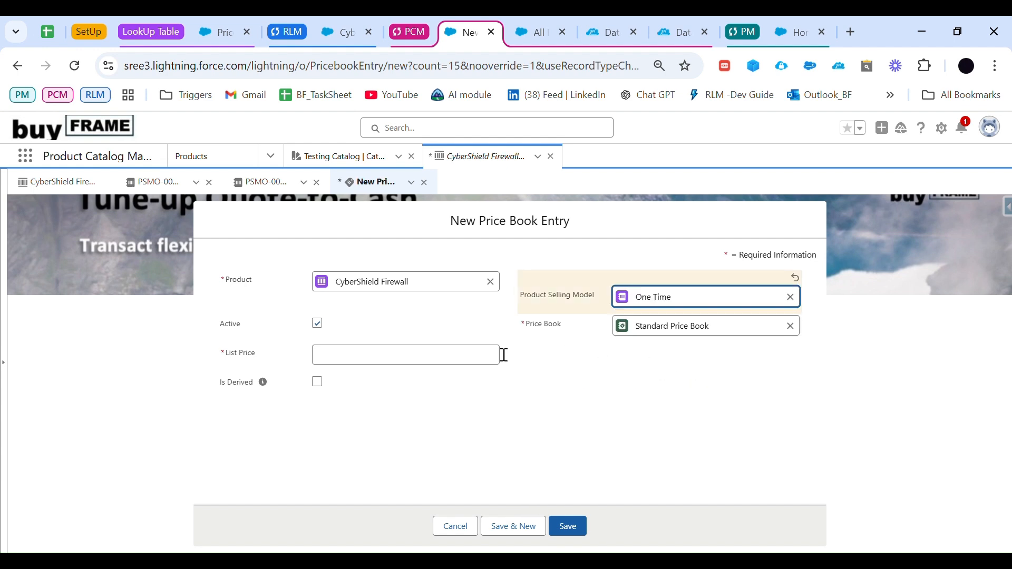
pyautogui.click(438, 365)
pyautogui.write('10000')
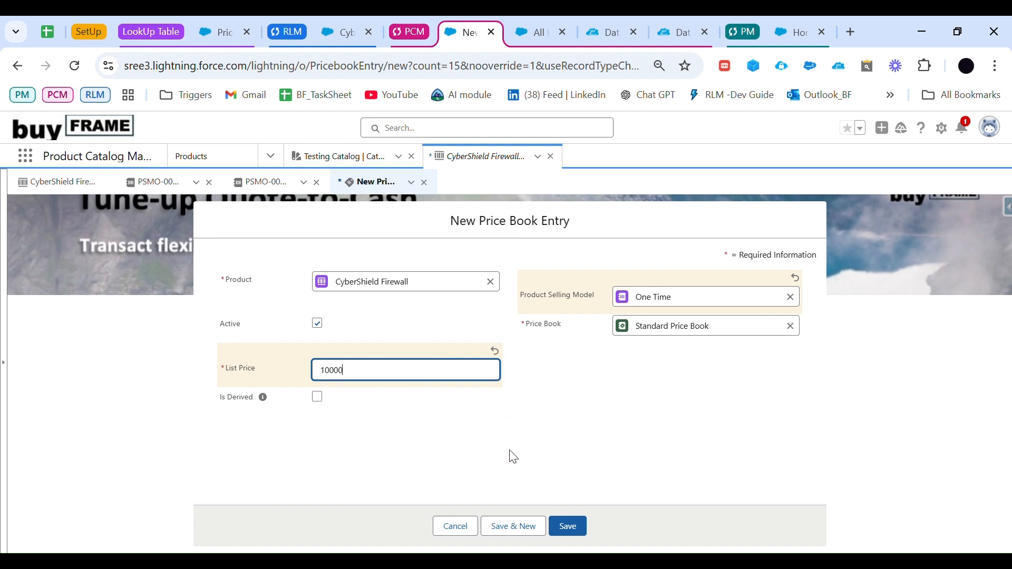
pyautogui.click(569, 526)
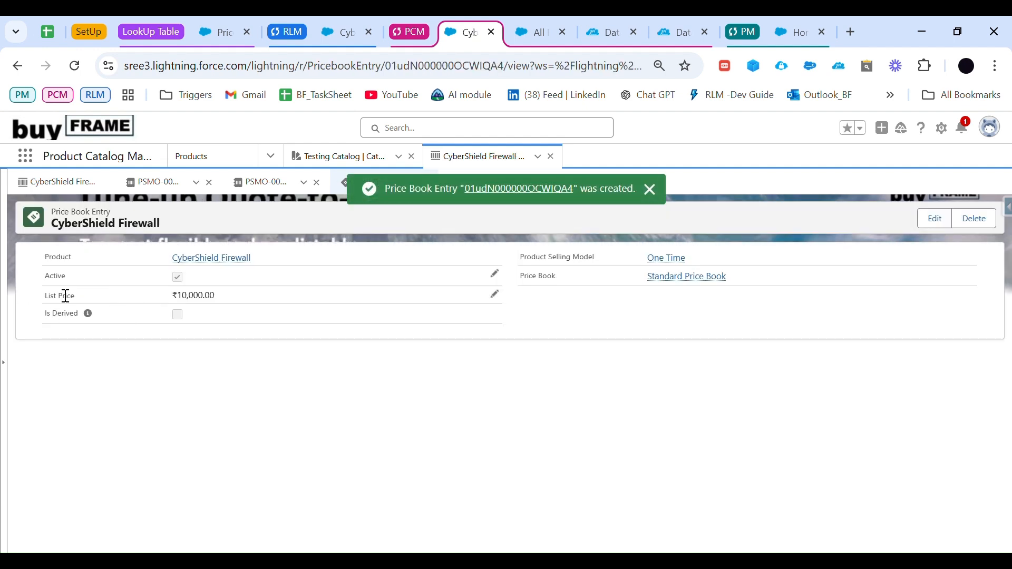
# Step: Add a standard price book entry for the Evergreen - Monthly selling model with a list price of 1200 and return to the product
pyautogui.click(67, 186)
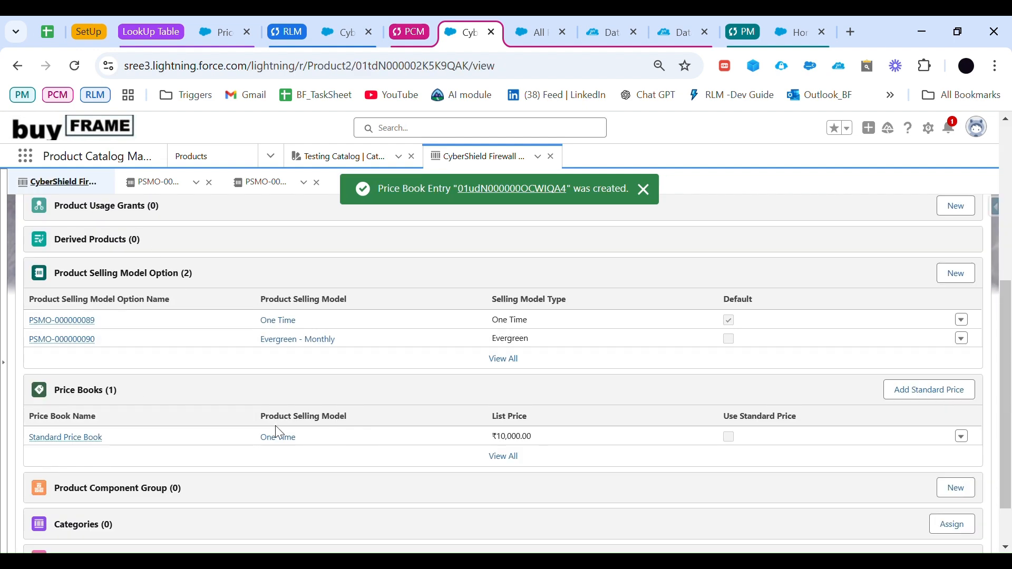
pyautogui.click(947, 403)
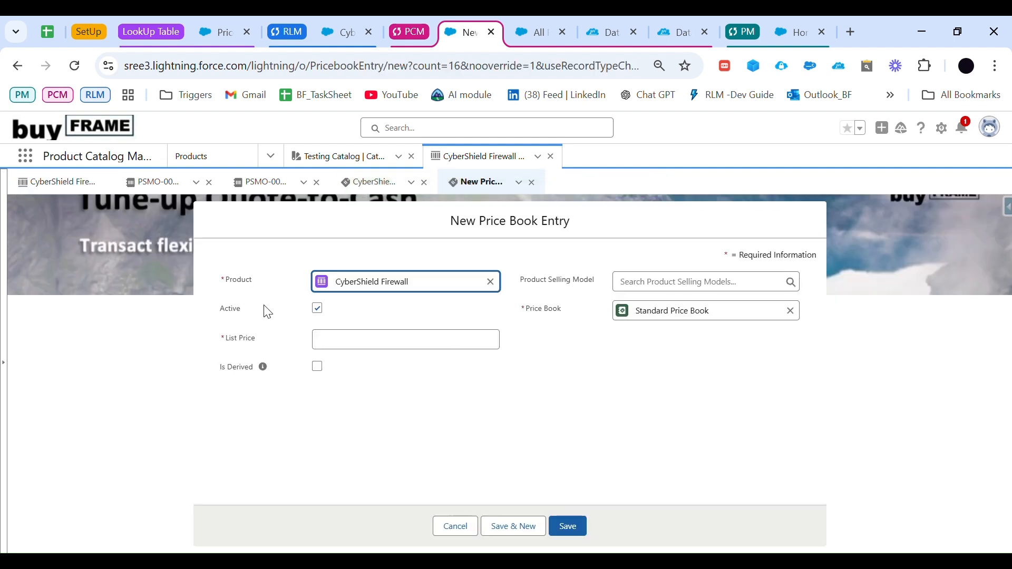
pyautogui.click(651, 288)
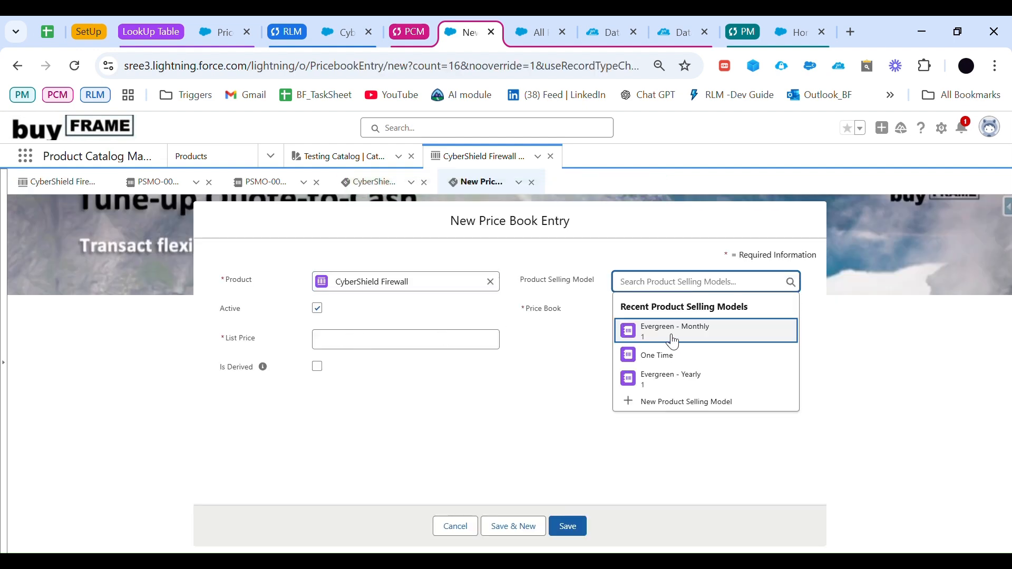
pyautogui.click(691, 333)
pyautogui.click(454, 356)
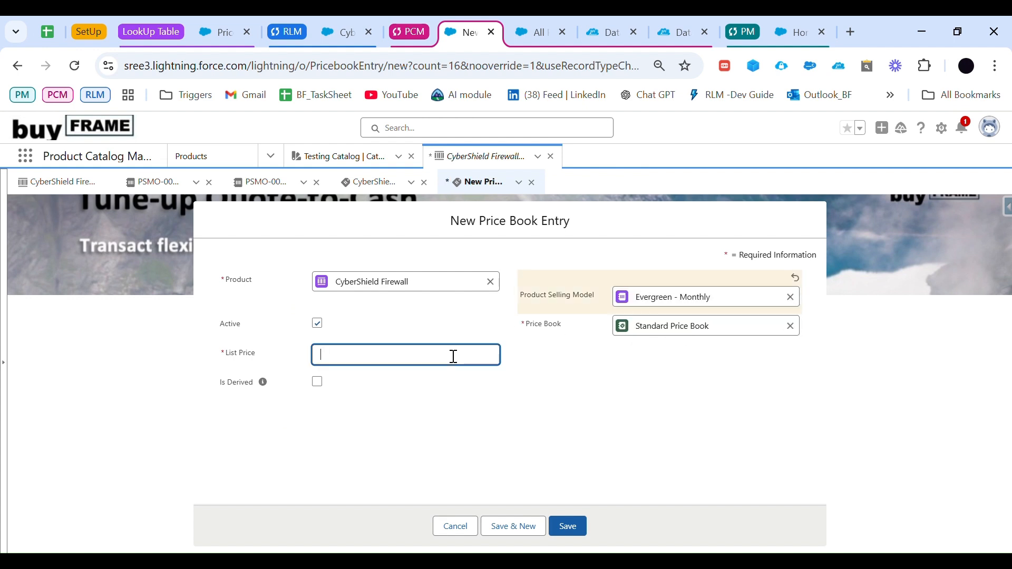
pyautogui.write('1200')
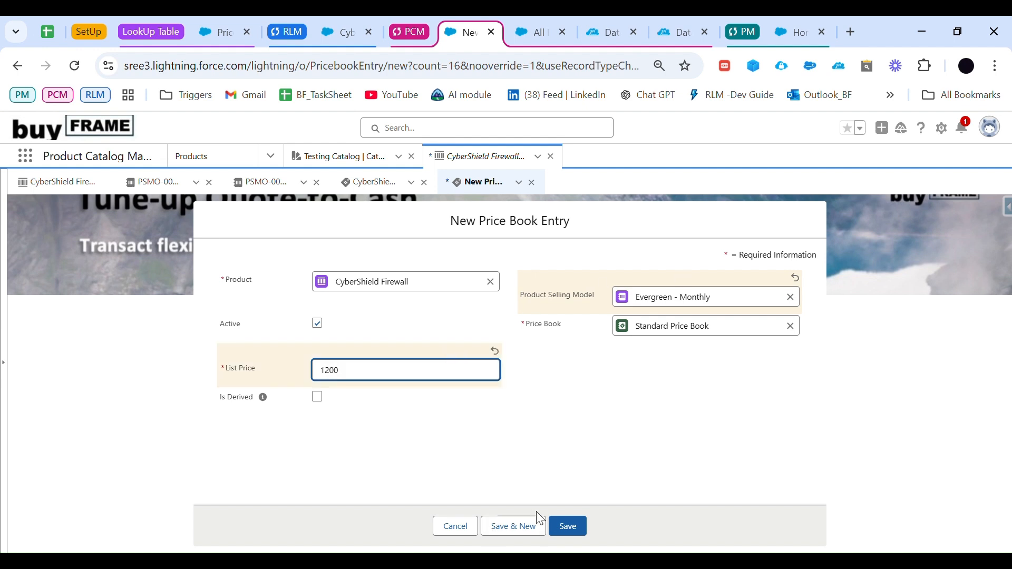
pyautogui.click(568, 526)
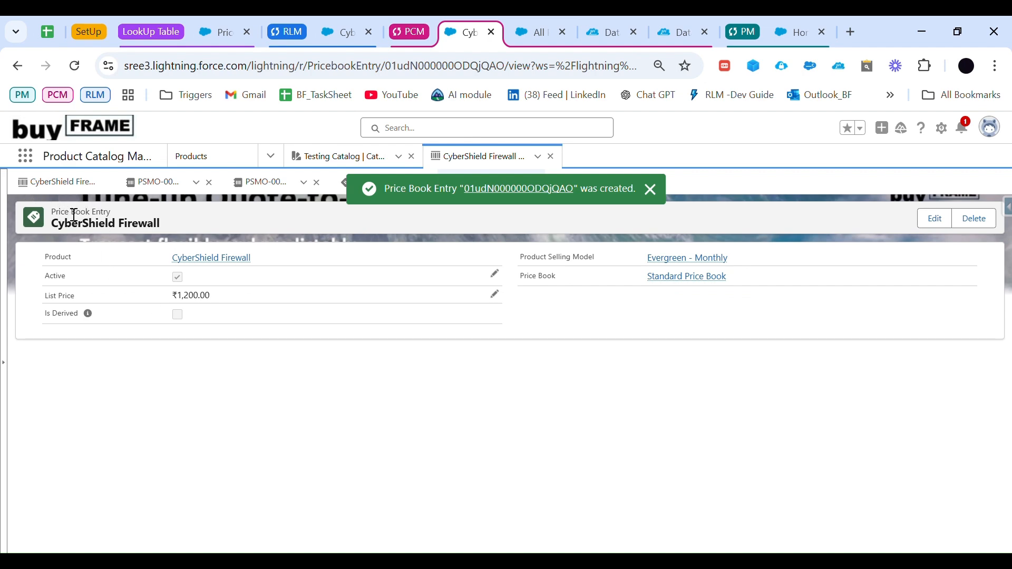
pyautogui.click(59, 183)
pyautogui.scroll(-2, 162, 429)
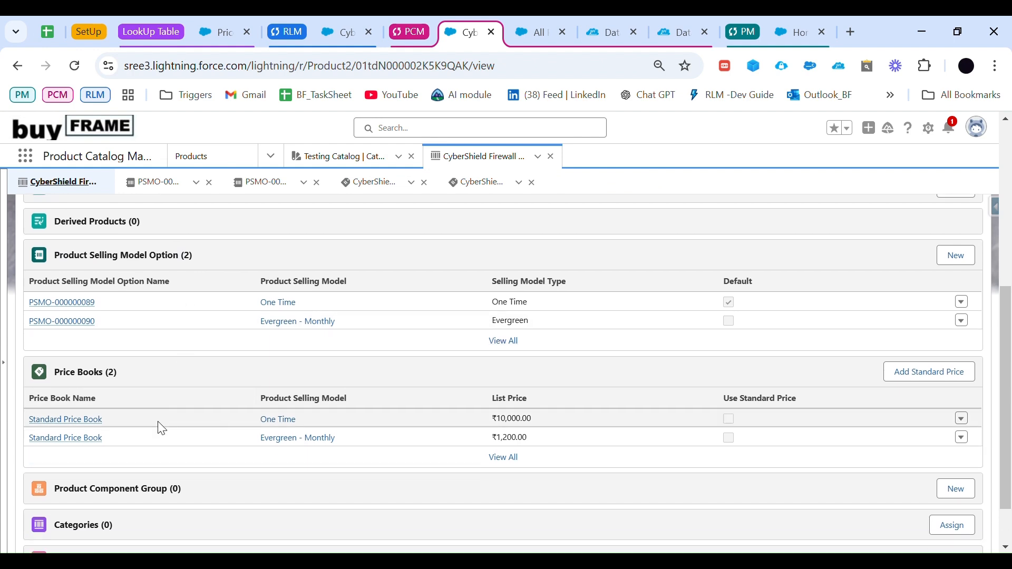
# Step: Open the MC_Products catalog from CyberSentinel42 Quote and look through its categories and products
pyautogui.scroll(-1, 162, 428)
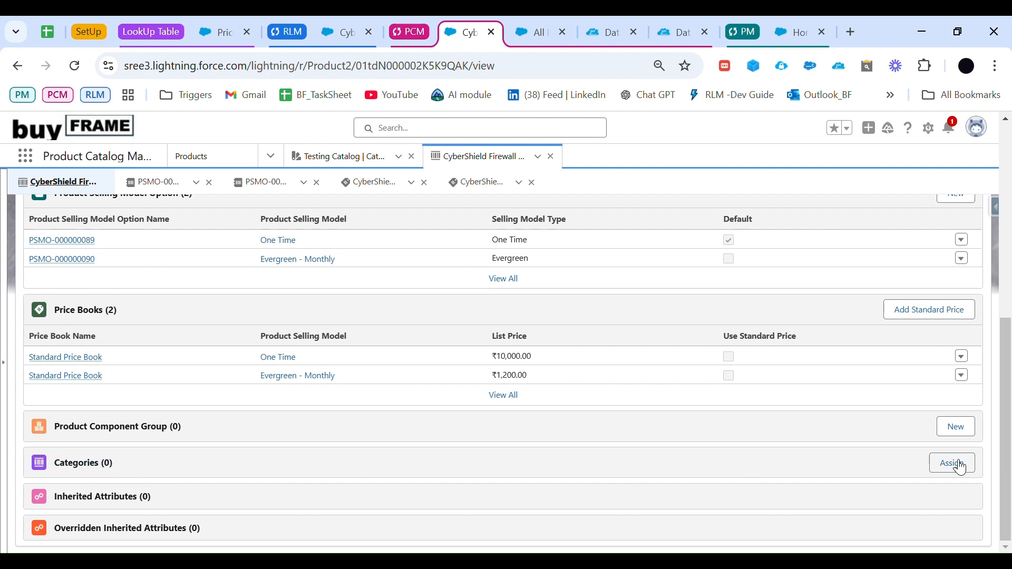
pyautogui.click(334, 32)
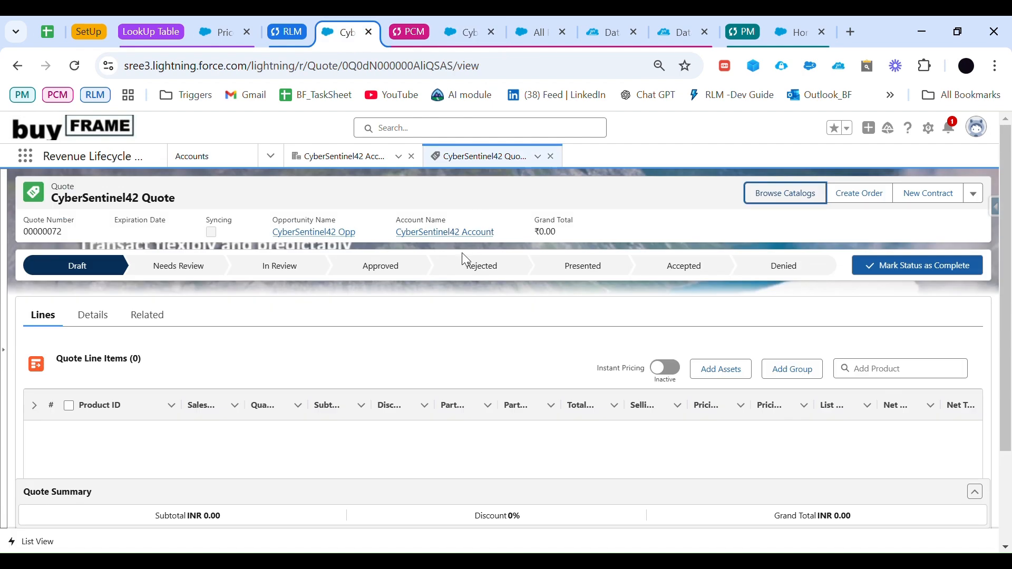
pyautogui.click(801, 191)
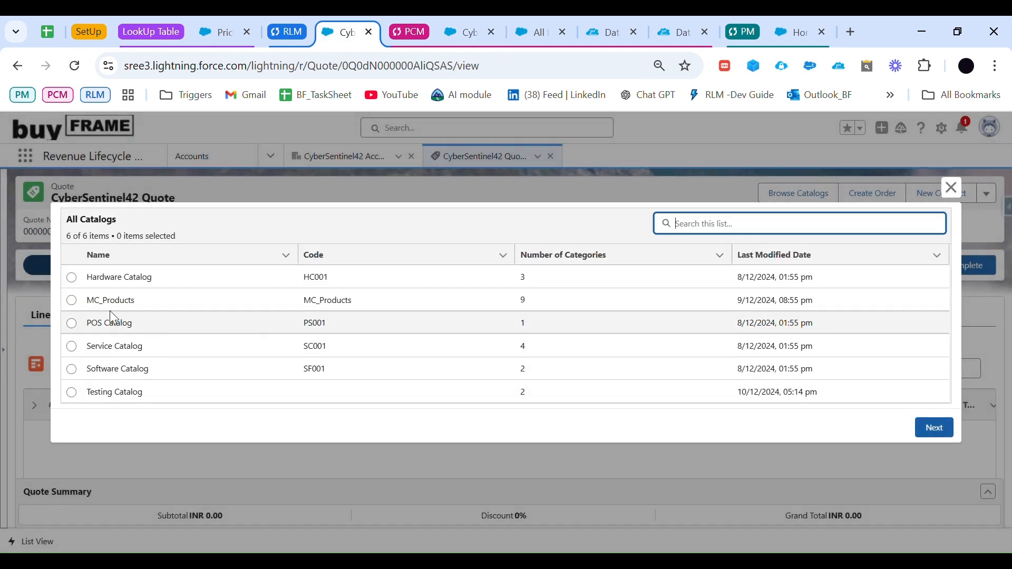
pyautogui.click(73, 302)
pyautogui.click(933, 431)
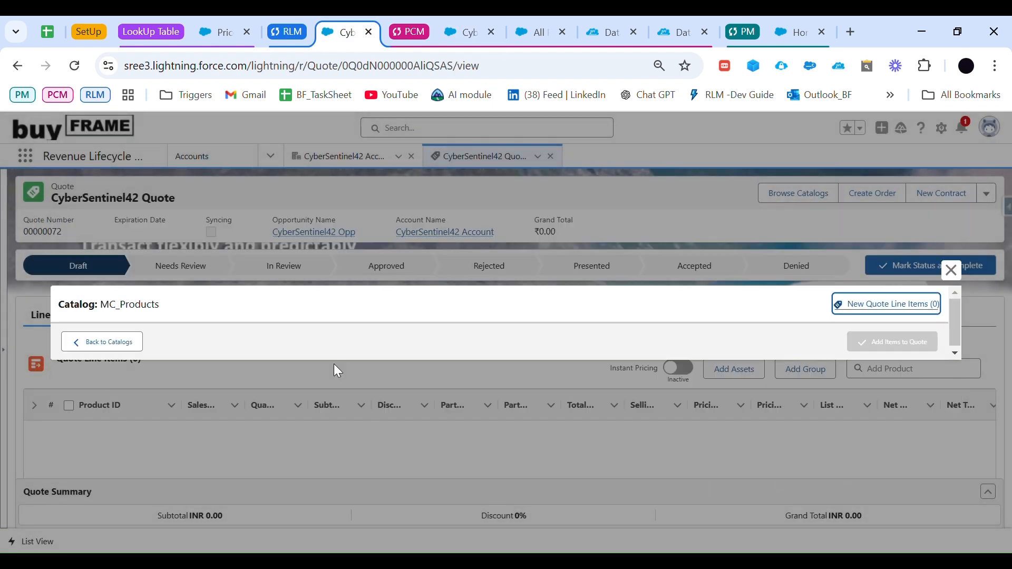
pyautogui.scroll(-8, 409, 409)
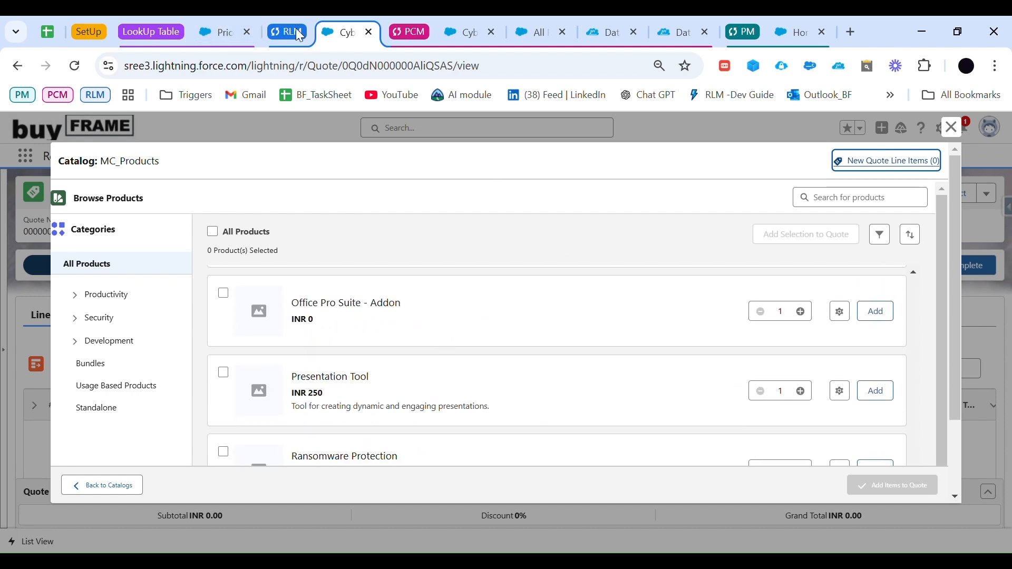
# Step: Assign the CyberShield Firewall product to the Security category and return to the product record
pyautogui.click(443, 24)
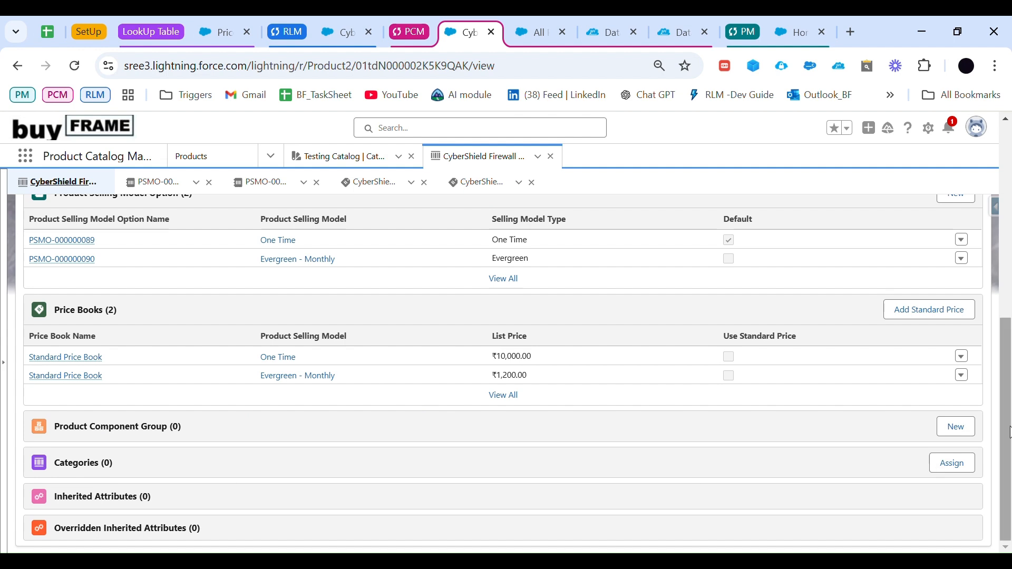
pyautogui.click(953, 464)
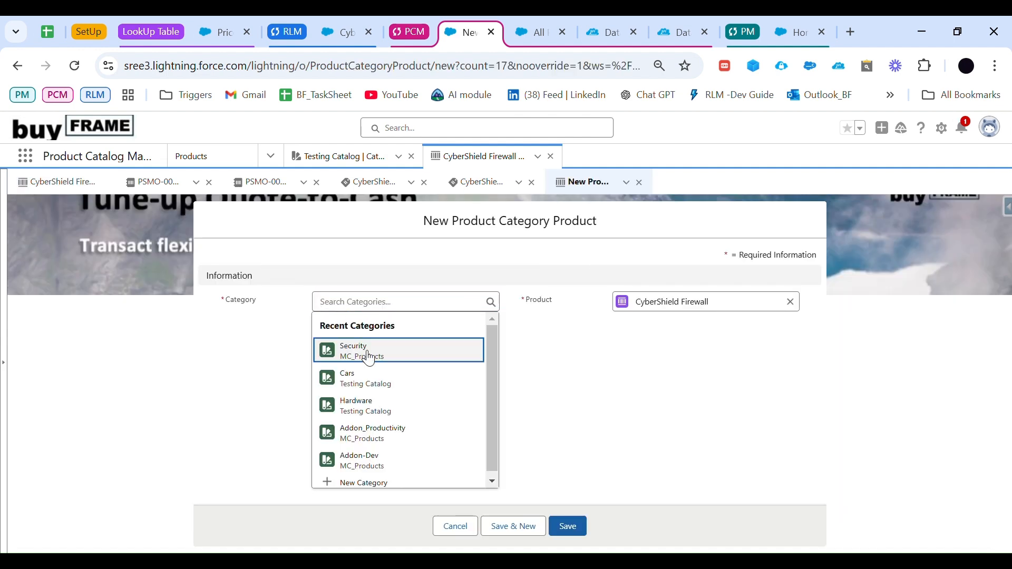
pyautogui.click(366, 354)
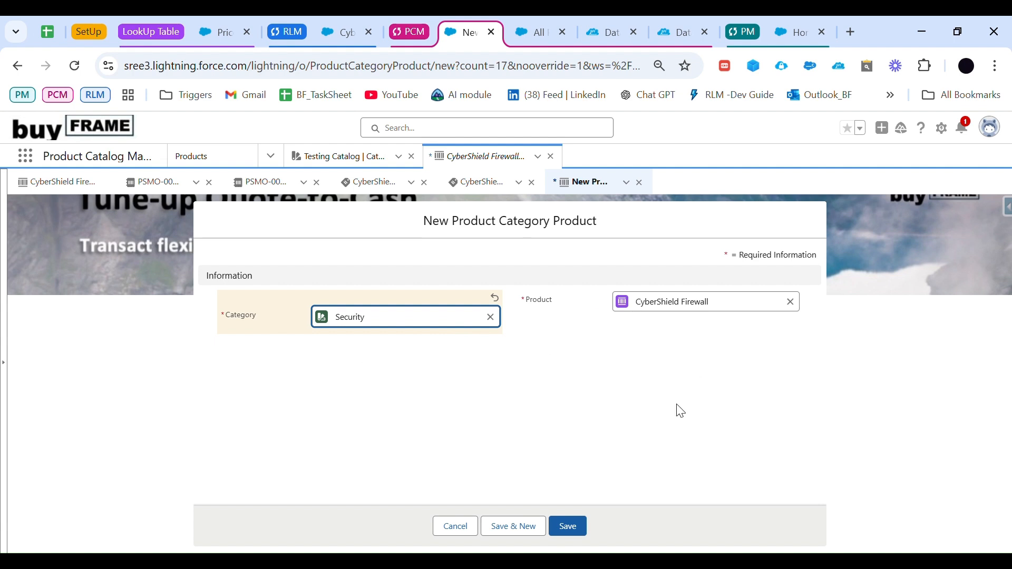
pyautogui.click(565, 526)
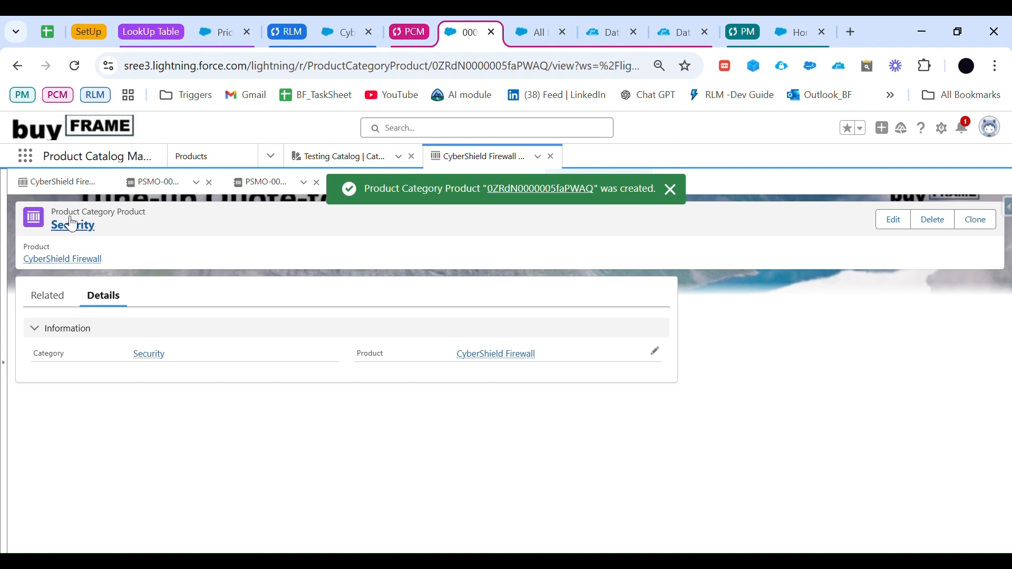
pyautogui.click(80, 186)
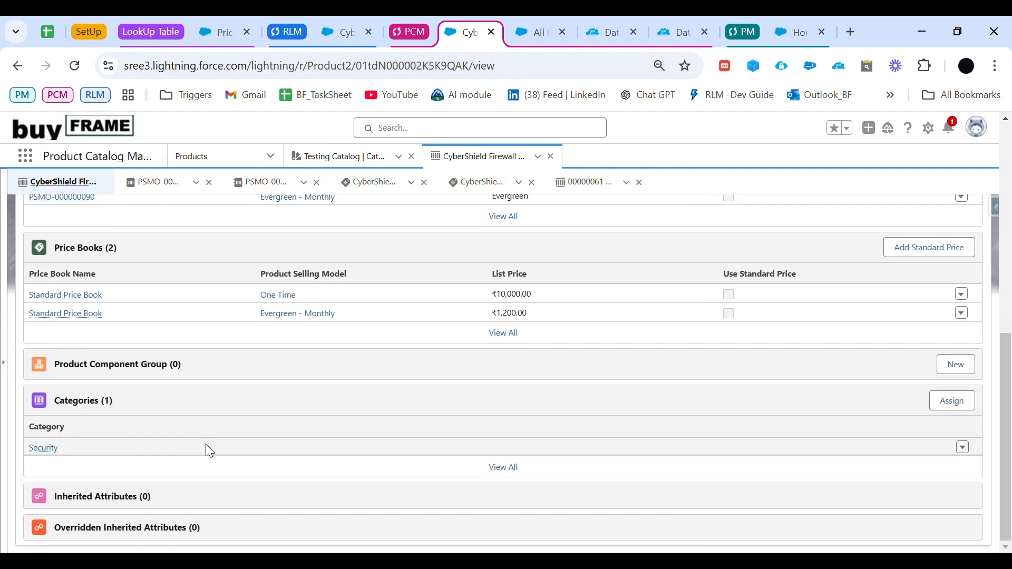
pyautogui.scroll(5, 221, 415)
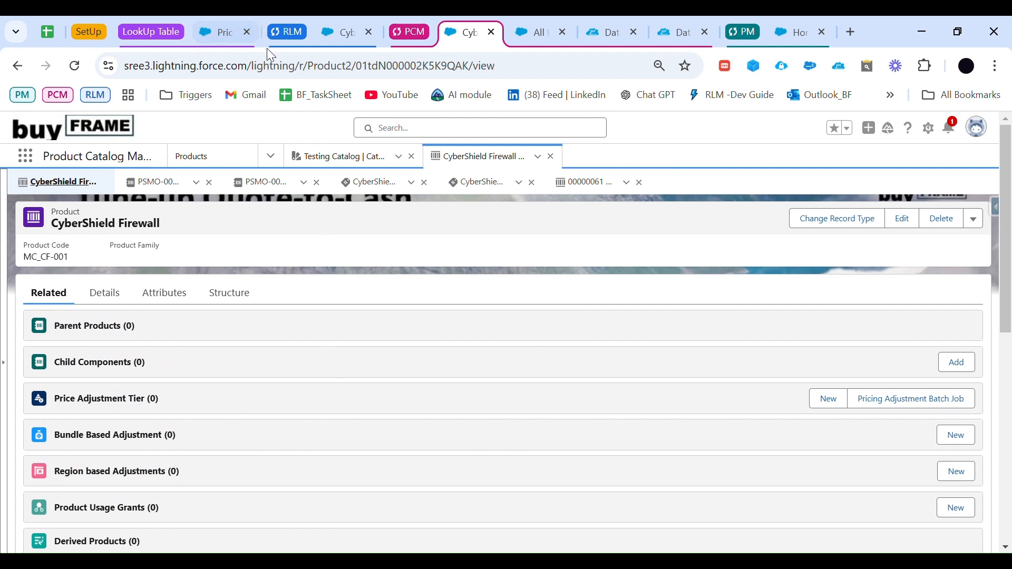
# Step: Refresh the Price Book Entries V2 lookup table and reload its page to check the last refreshed date
pyautogui.click(83, 33)
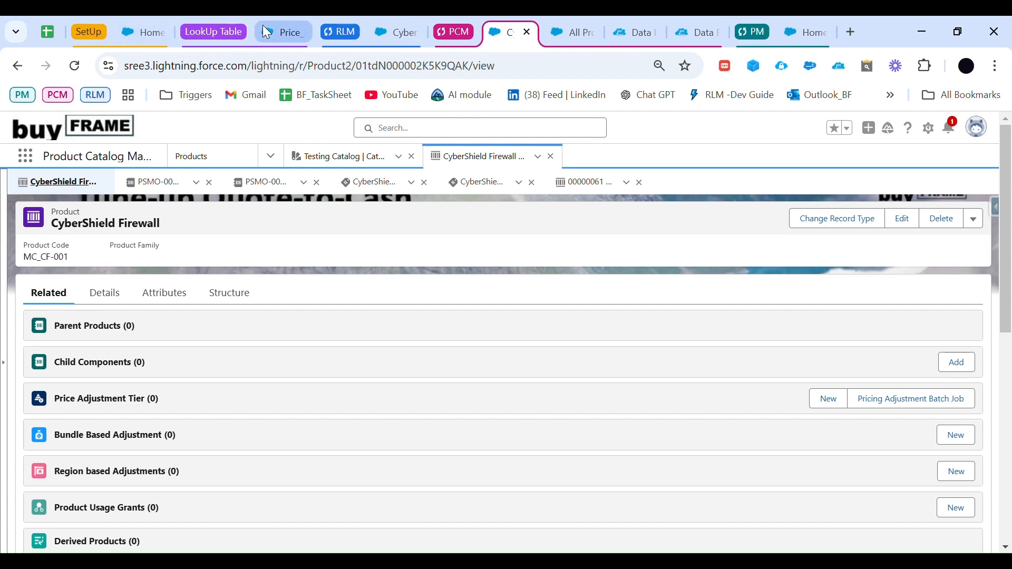
pyautogui.click(280, 33)
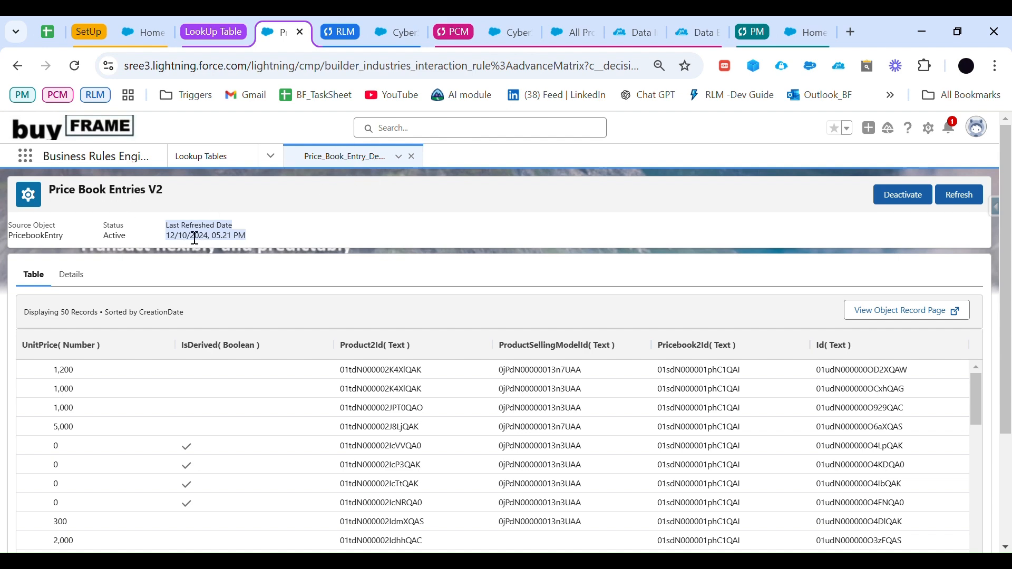
pyautogui.click(221, 158)
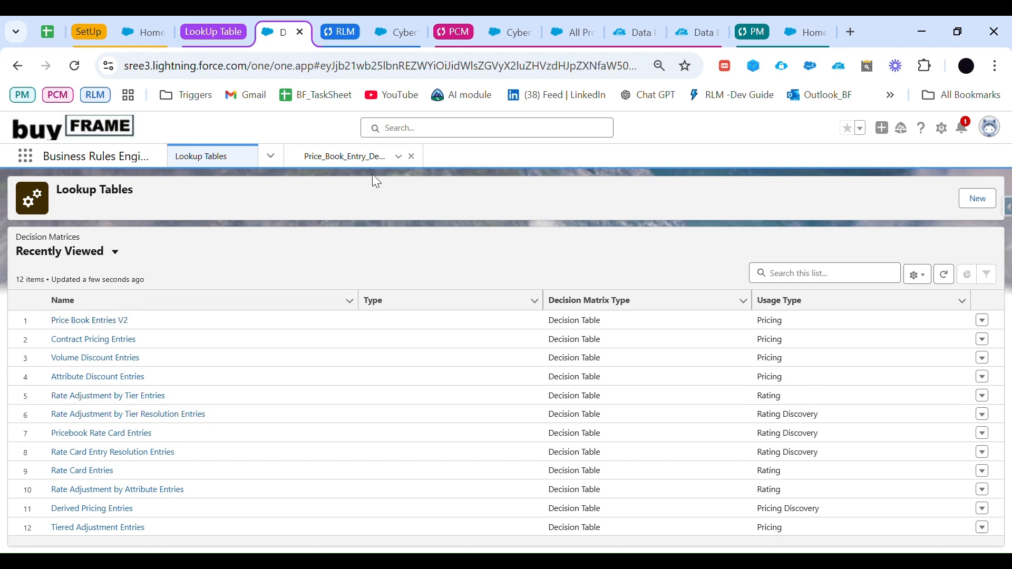
pyautogui.click(369, 157)
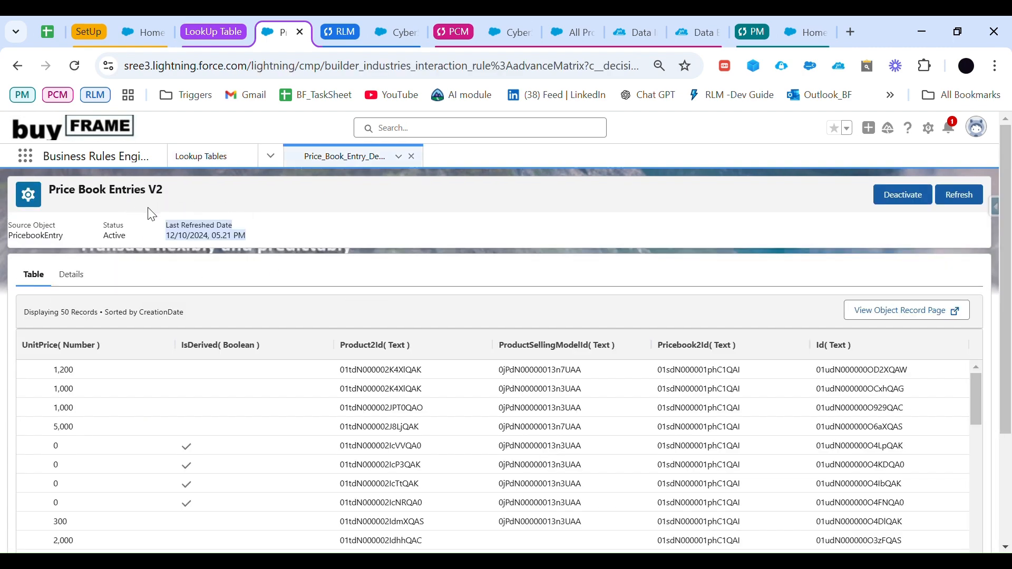
pyautogui.click(957, 194)
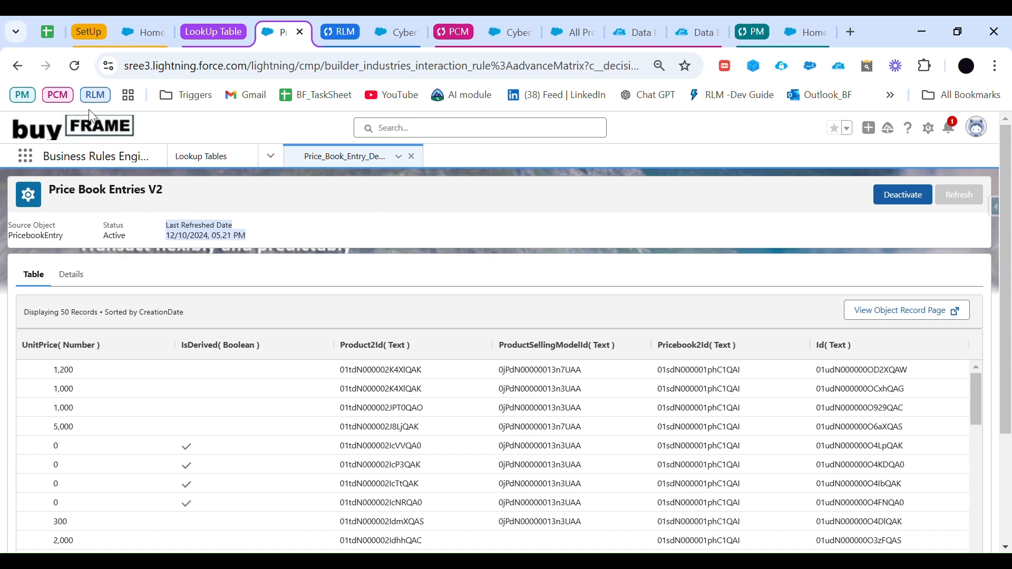
pyautogui.click(74, 66)
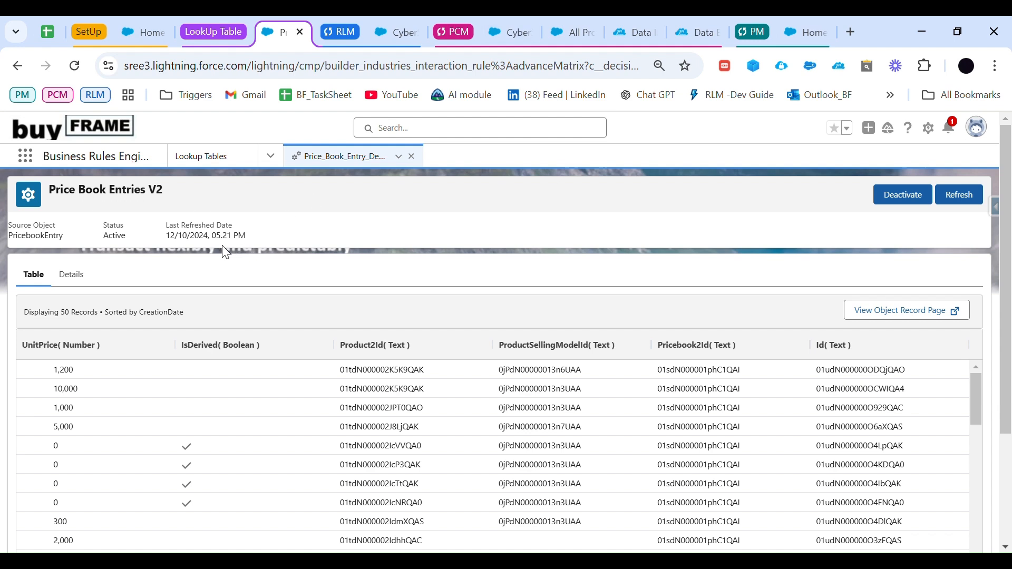
pyautogui.click(74, 66)
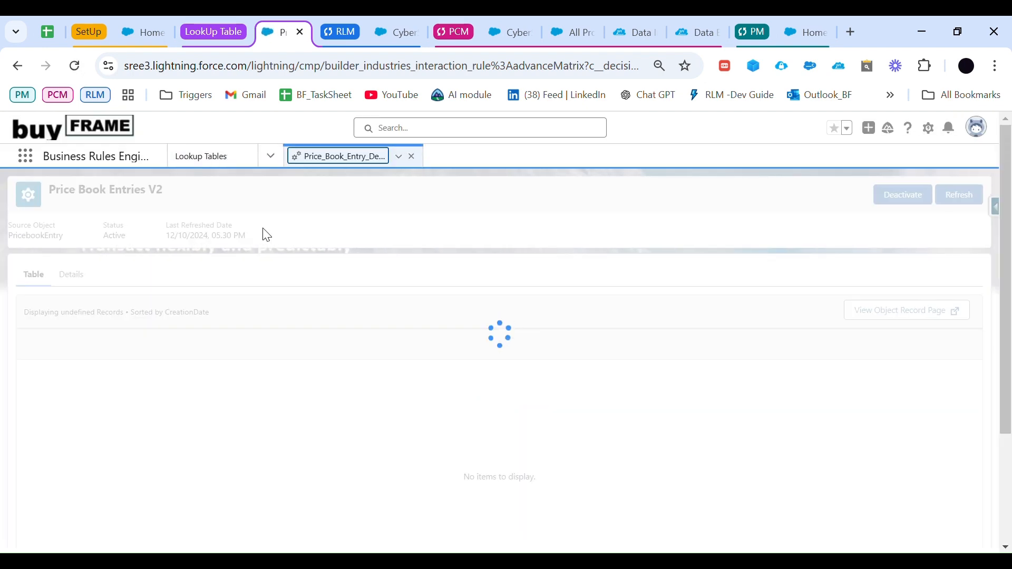
pyautogui.moveTo(256, 239); pyautogui.dragTo(155, 224)
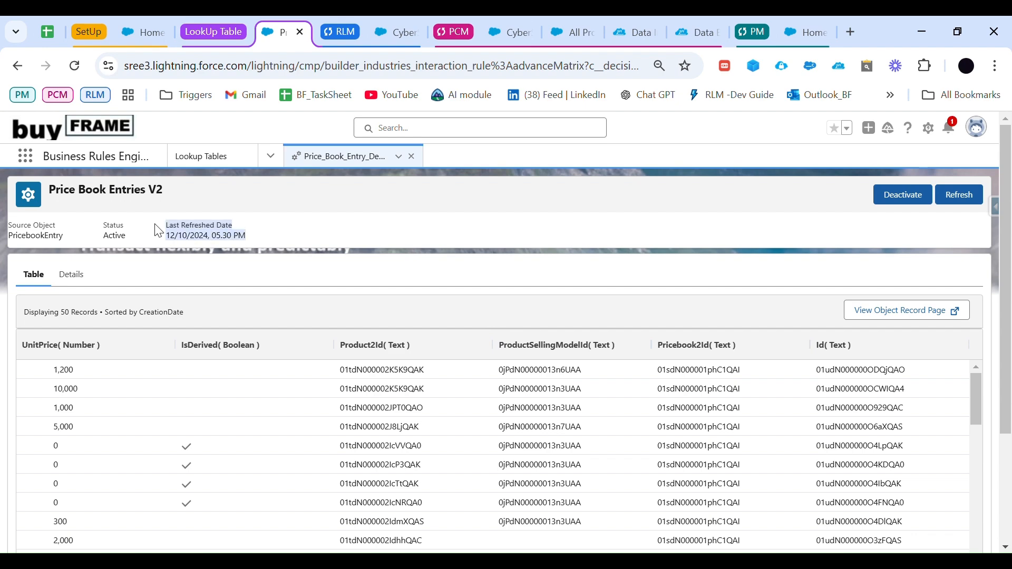
pyautogui.click(252, 219)
# Step: Return to CyberSentinel42 Quote and close its catalog browser
pyautogui.click(383, 25)
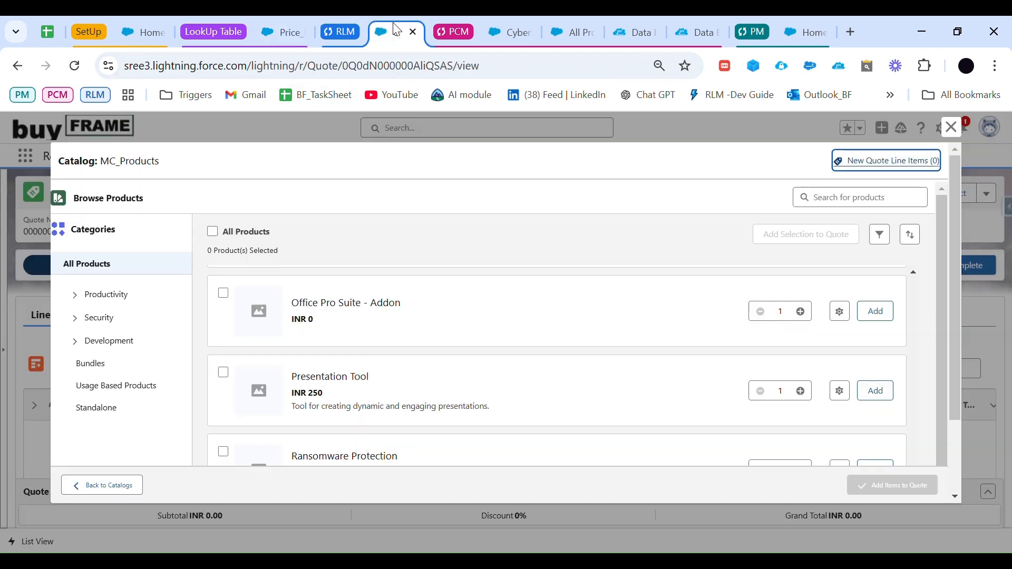
pyautogui.click(951, 127)
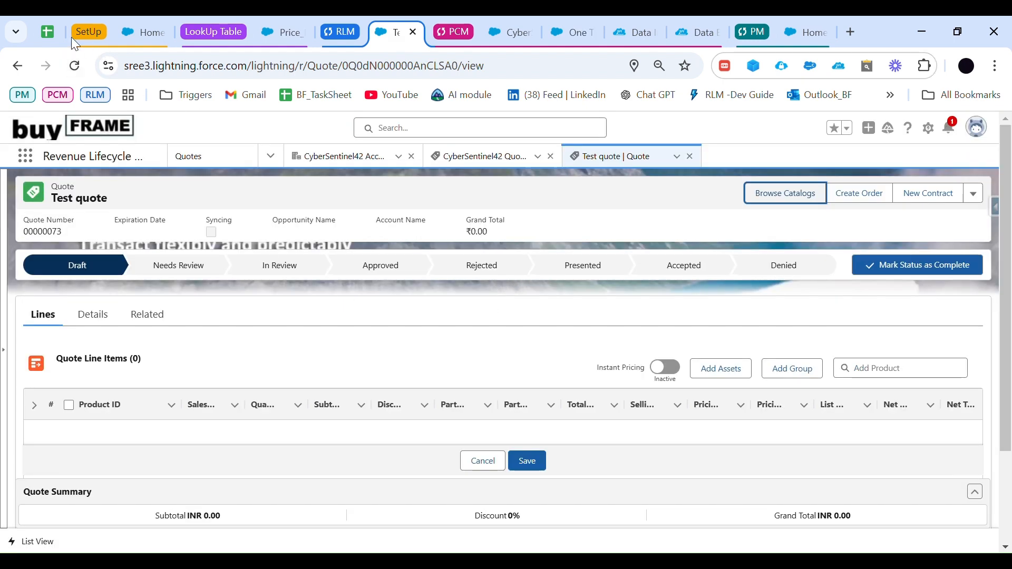
# Step: Review the component products in the Google Sheets planning sheet, including their standalone or bundle-only types and the category assignment note
pyautogui.click(53, 31)
pyautogui.scroll(1, 213, 427)
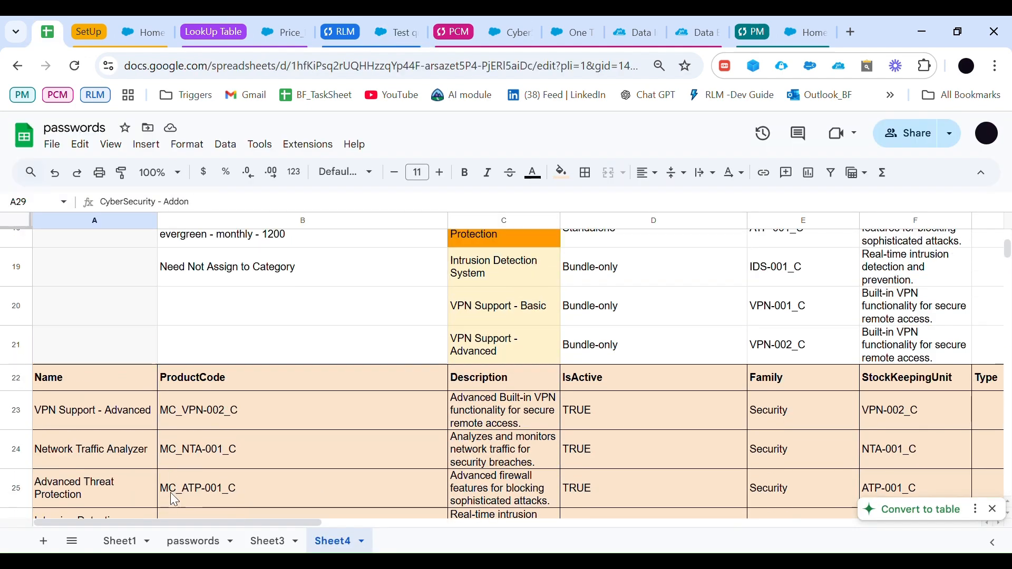
pyautogui.scroll(-2, 160, 419)
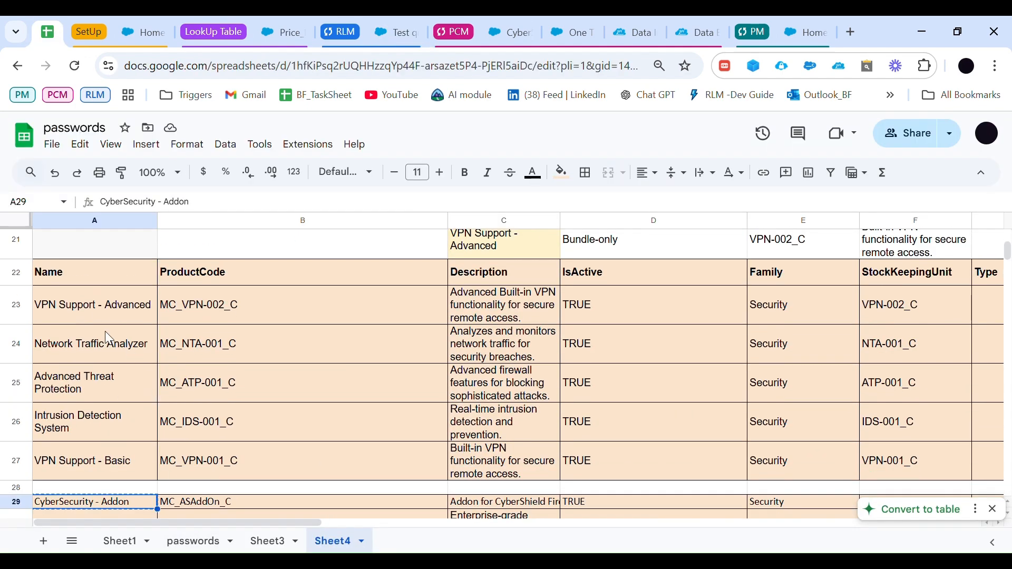
pyautogui.moveTo(142, 316); pyautogui.dragTo(740, 481)
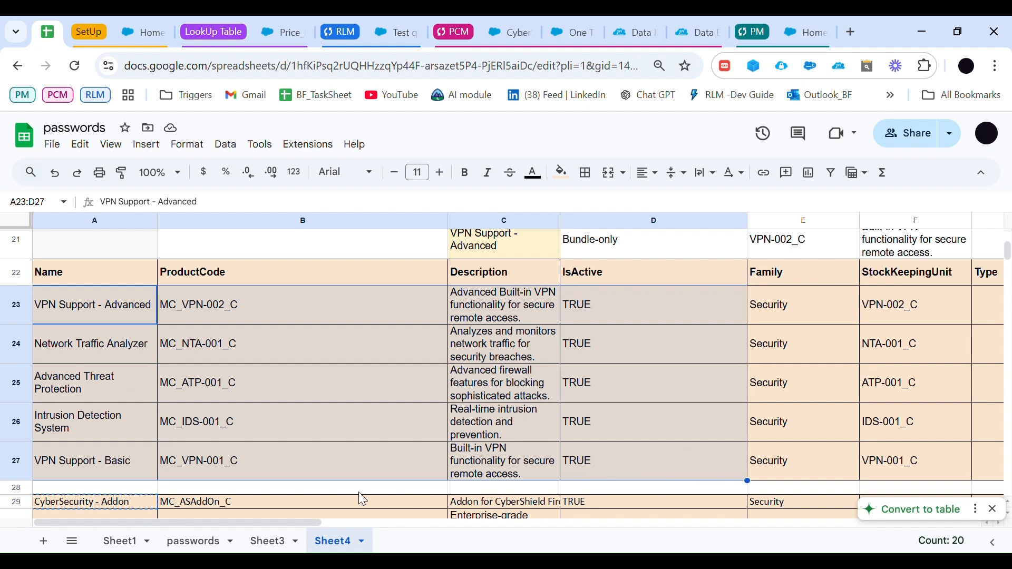
pyautogui.scroll(3, 356, 445)
pyautogui.scroll(1, 358, 449)
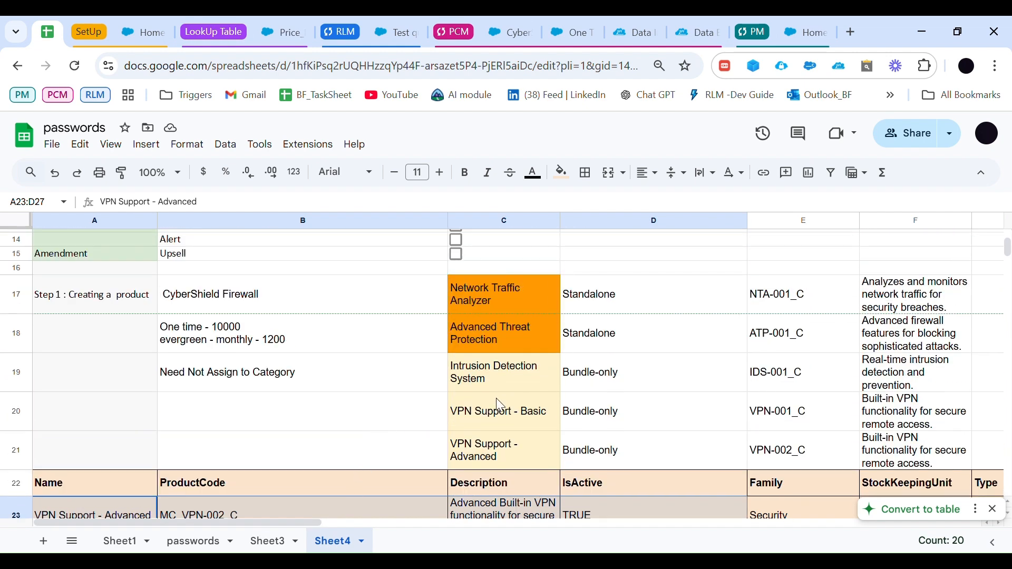
pyautogui.click(319, 379)
pyautogui.click(604, 380)
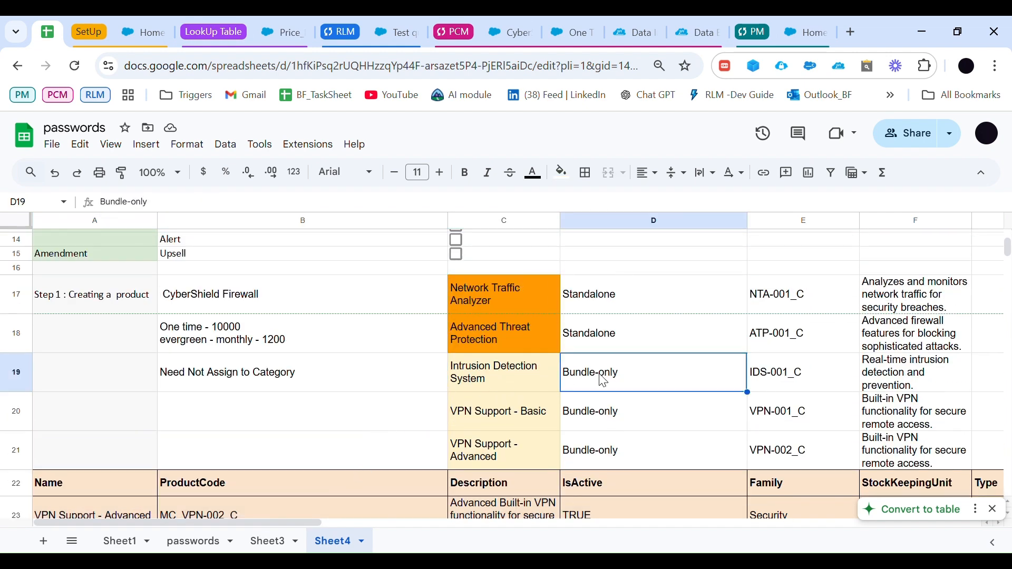
pyautogui.click(500, 375)
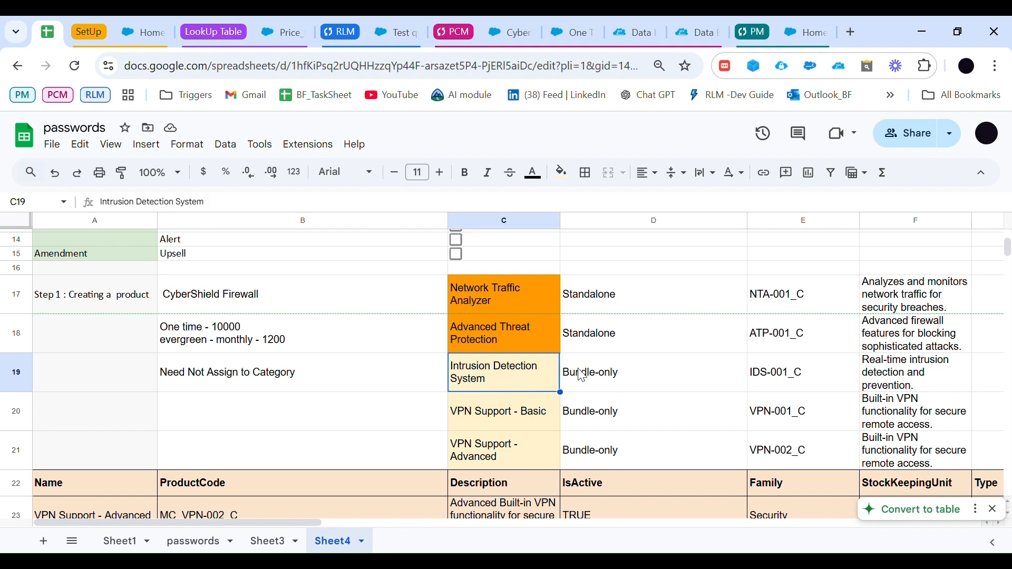
pyautogui.click(343, 378)
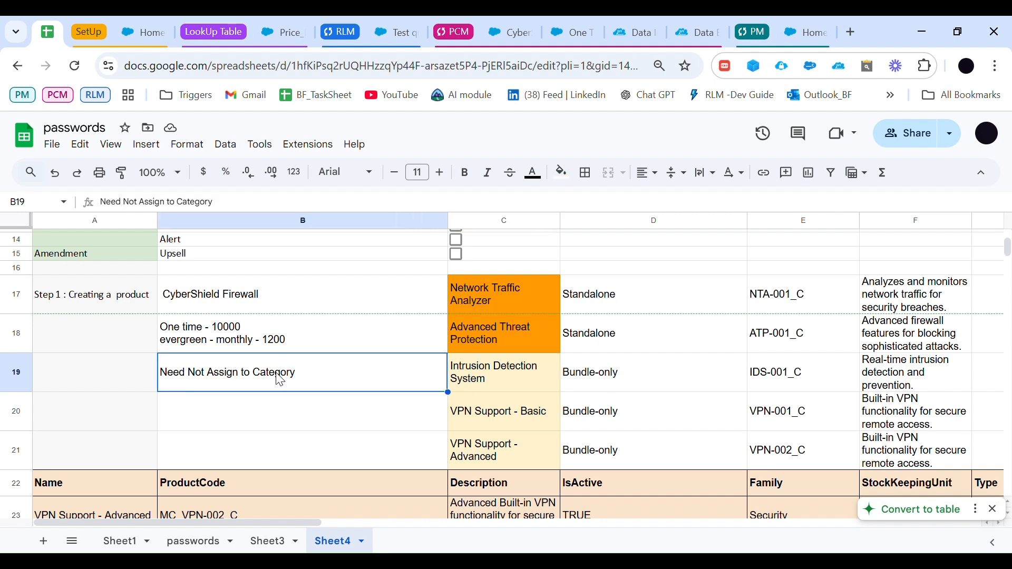
pyautogui.click(177, 294)
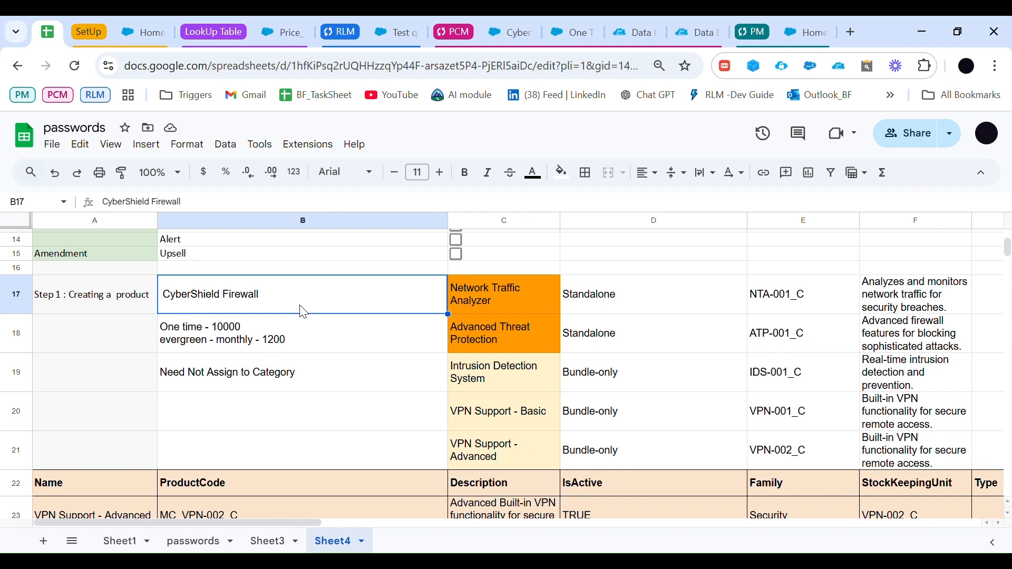
pyautogui.click(488, 382)
pyautogui.click(292, 380)
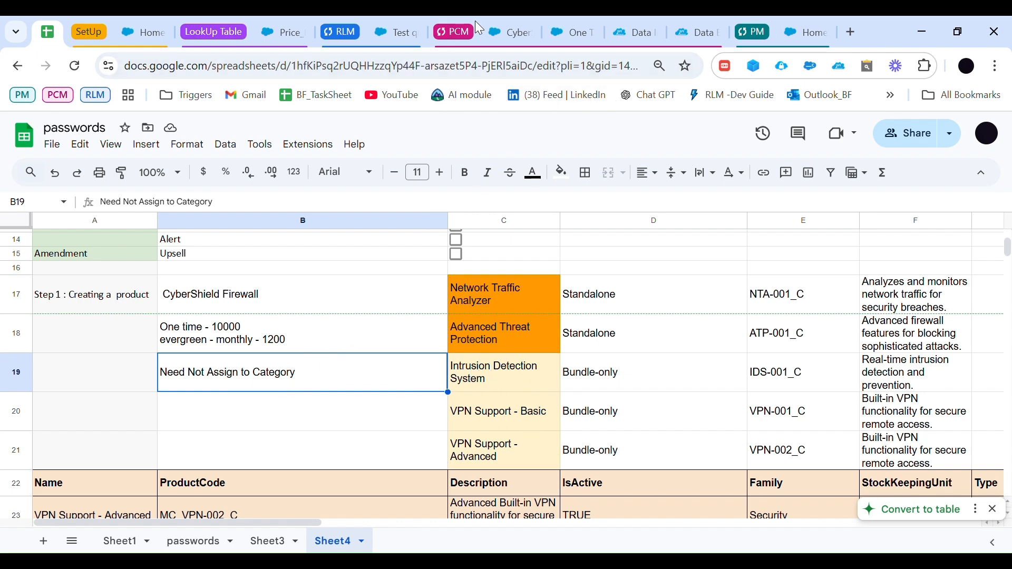
# Step: Browse the MC_Products catalog from Test quote and list the products in the Security category
pyautogui.click(401, 33)
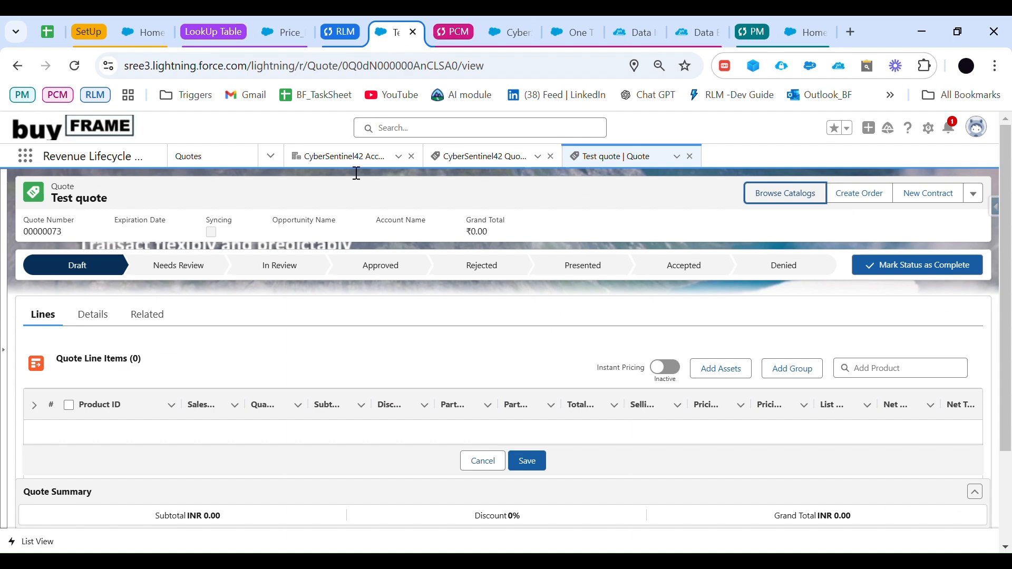
pyautogui.click(791, 193)
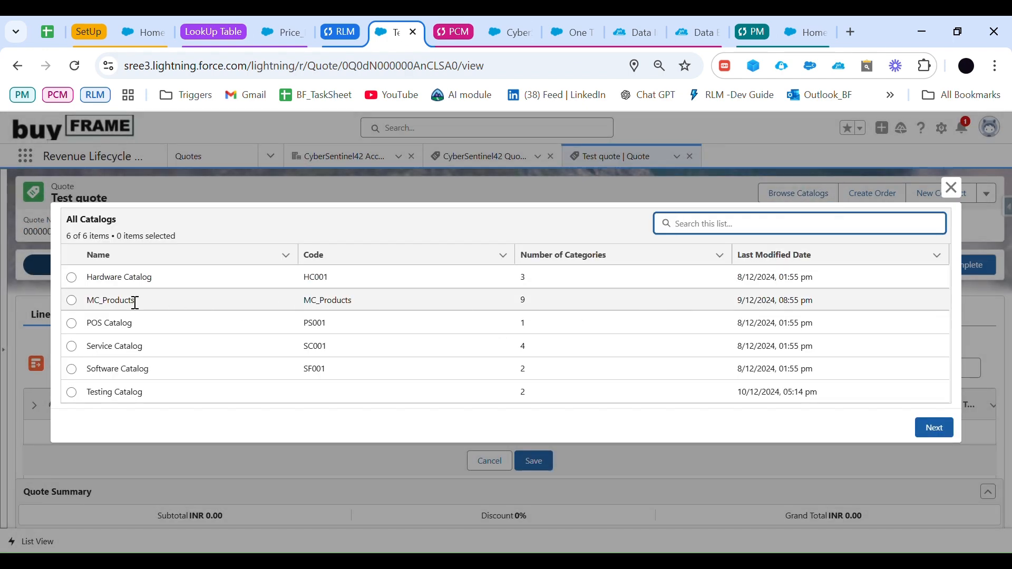
pyautogui.click(79, 300)
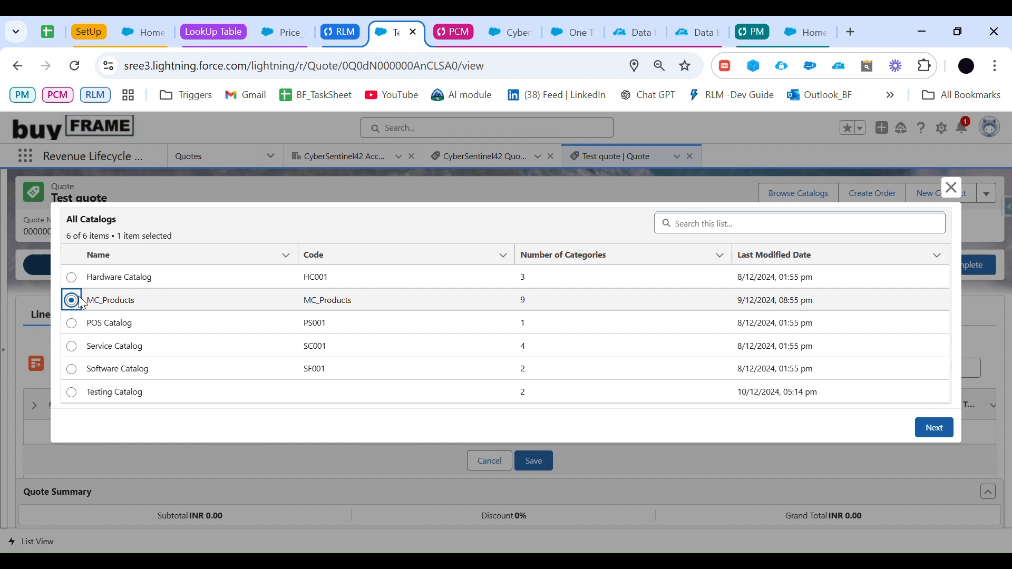
pyautogui.click(935, 428)
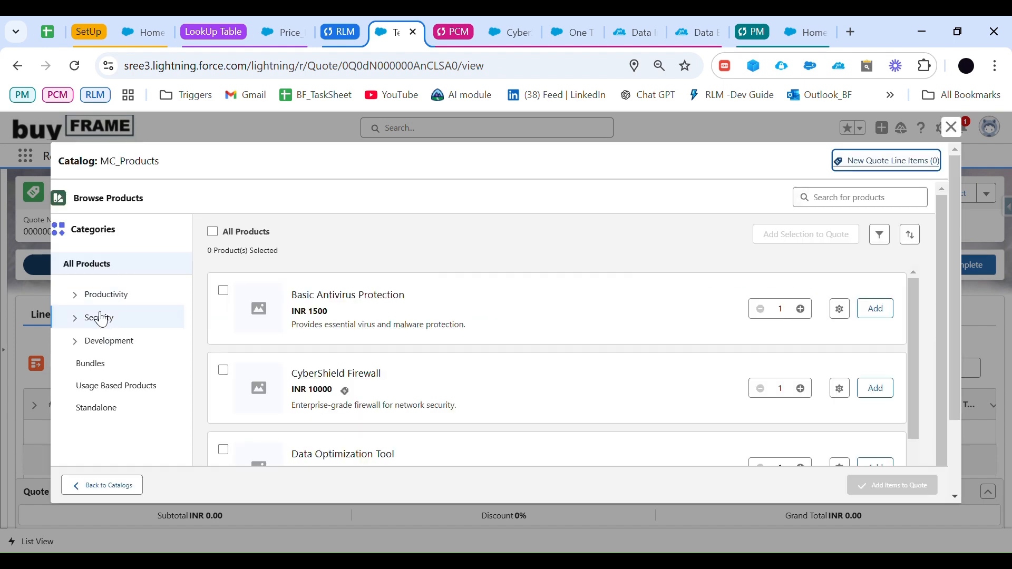
pyautogui.click(101, 320)
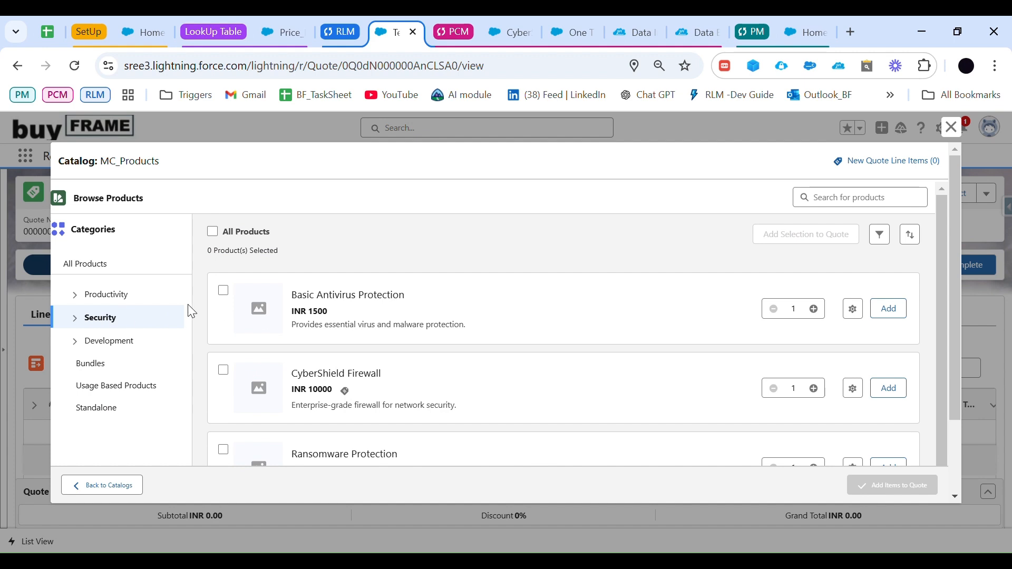
# Step: Add CyberShield Firewall with the INR 10000 OneTime buying option to Test quote and save the quote
pyautogui.scroll(-2, 274, 337)
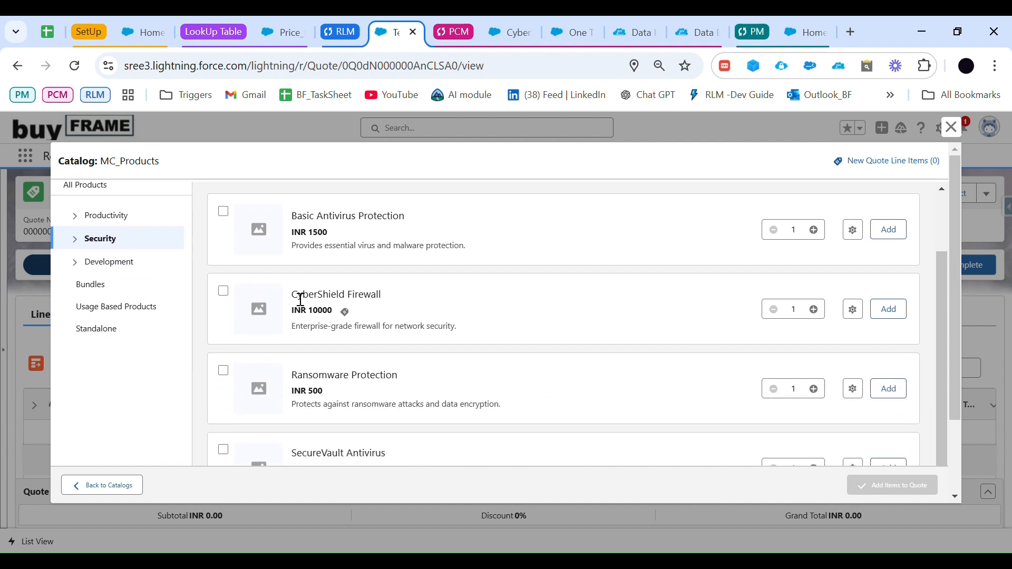
pyautogui.moveTo(300, 299); pyautogui.dragTo(391, 300)
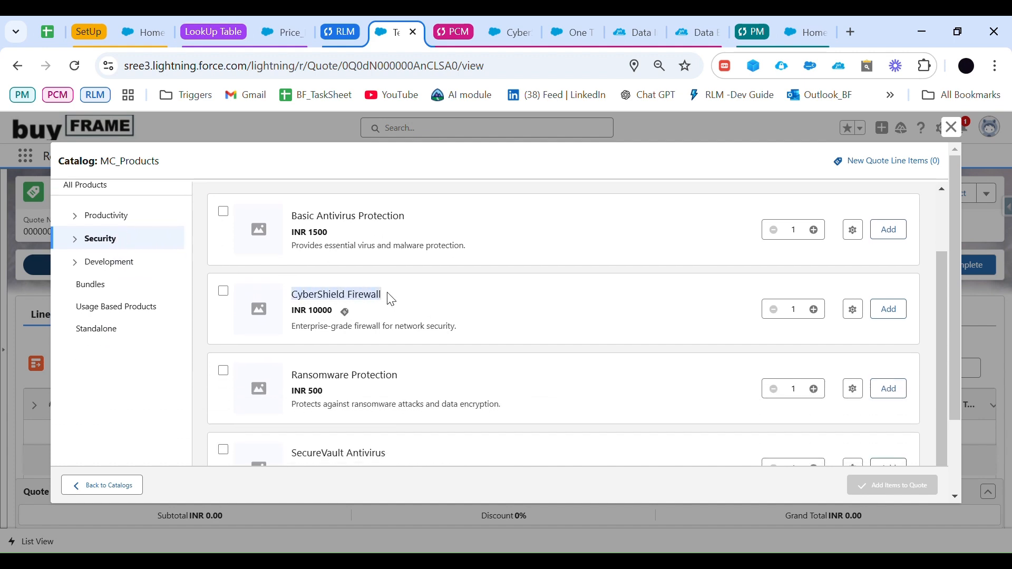
pyautogui.click(345, 312)
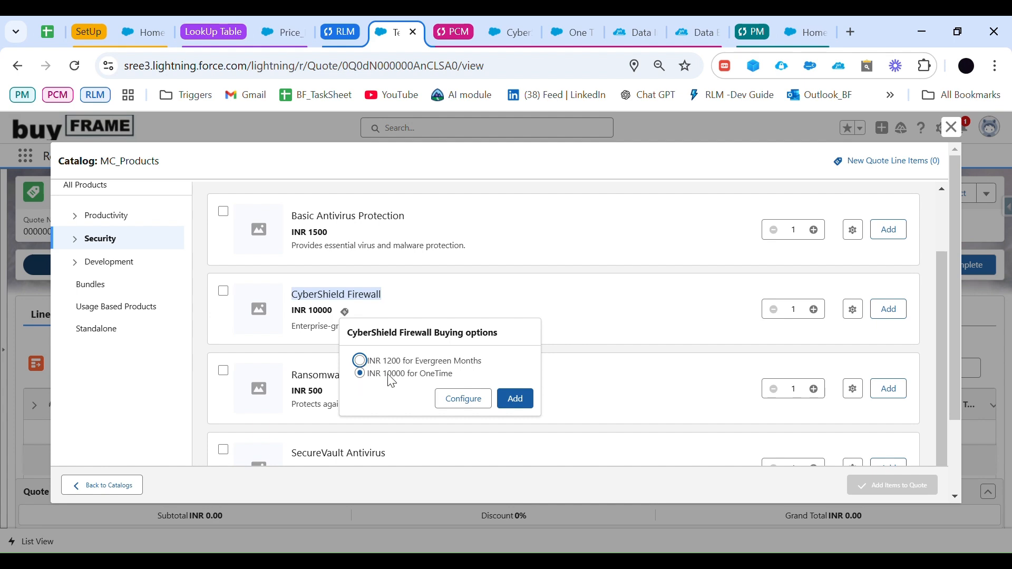
pyautogui.click(523, 404)
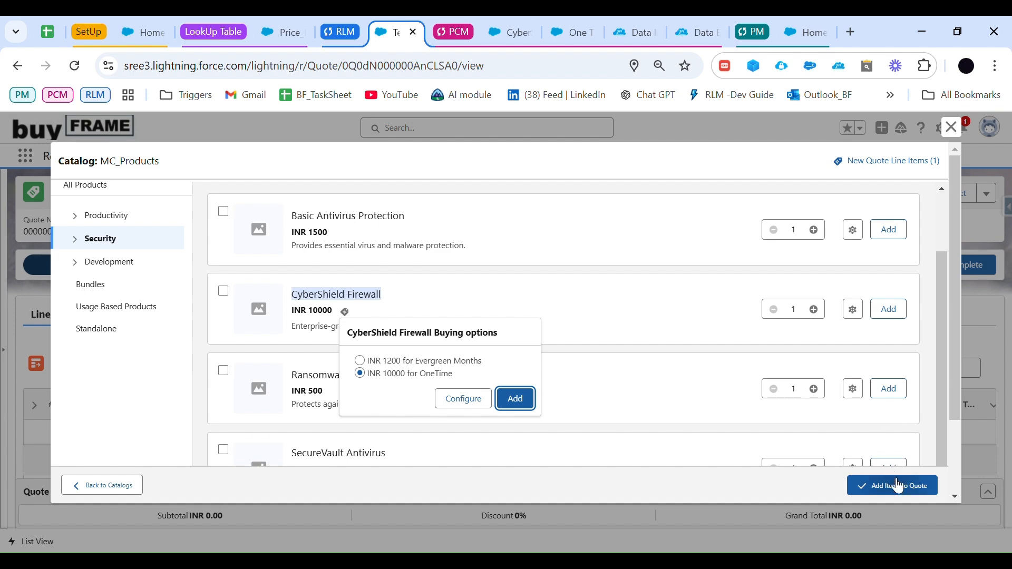
pyautogui.click(896, 487)
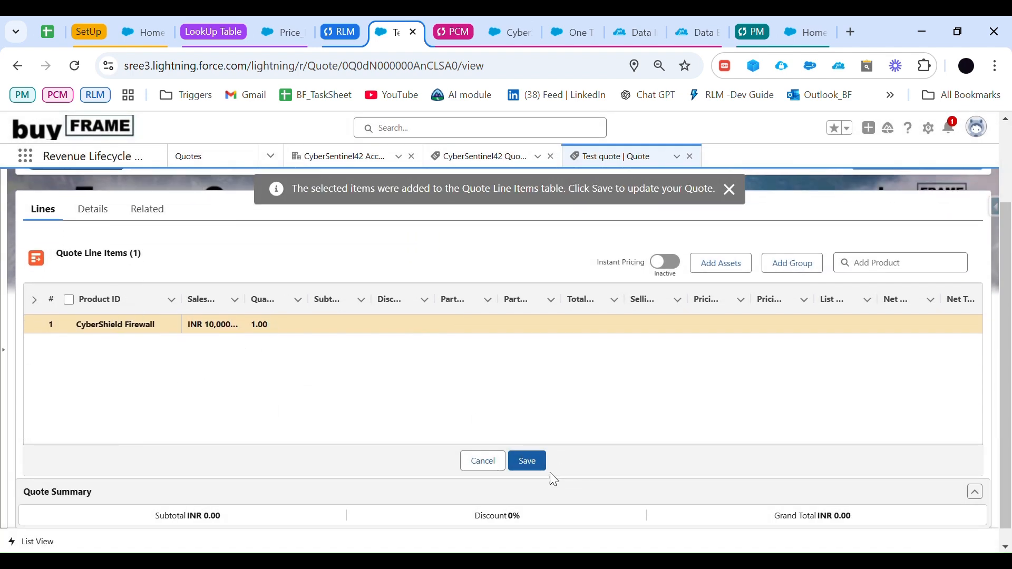
pyautogui.click(538, 461)
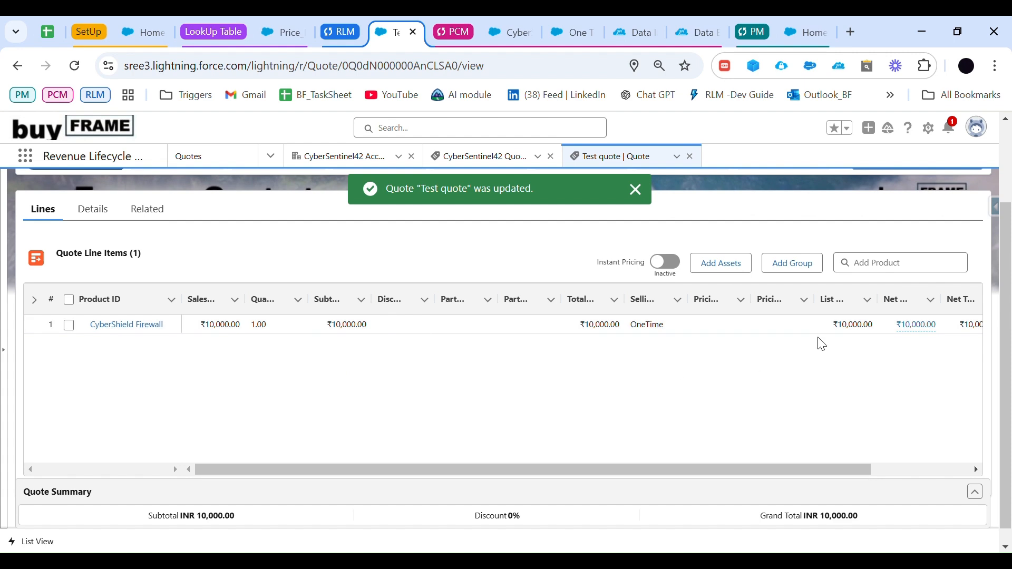
# Step: Examine the price calculation details behind the CyberShield Firewall line's net unit price
pyautogui.click(917, 326)
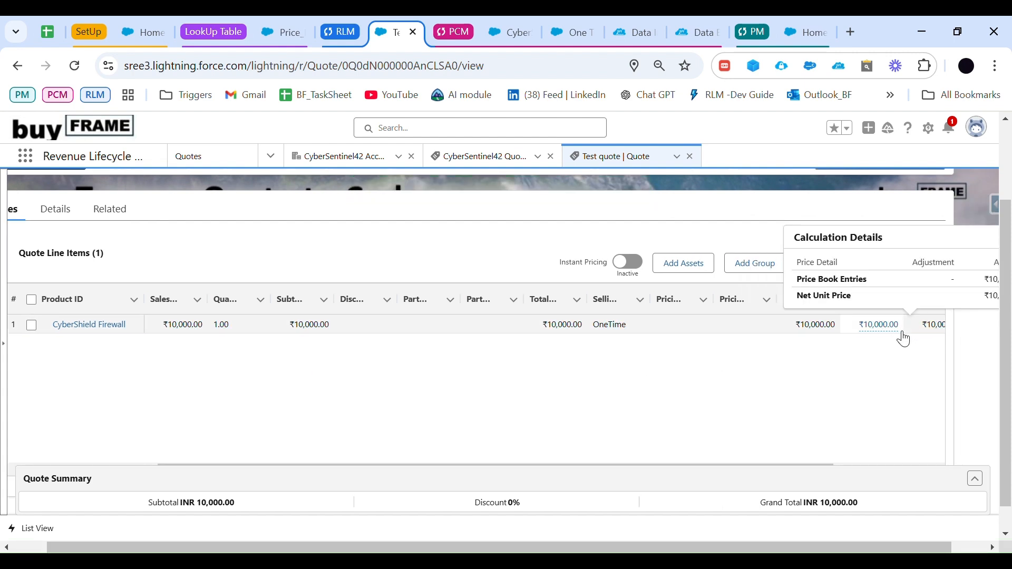
pyautogui.click(616, 397)
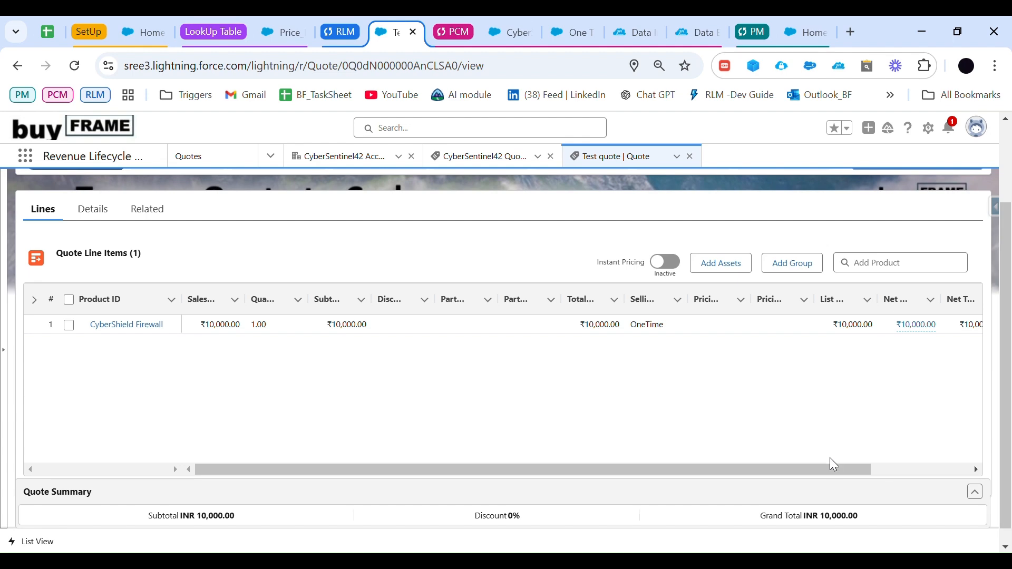
# Step: Delete the CyberShield Firewall line item from Test quote and save the quote
pyautogui.moveTo(836, 470); pyautogui.dragTo(936, 469)
pyautogui.click(964, 326)
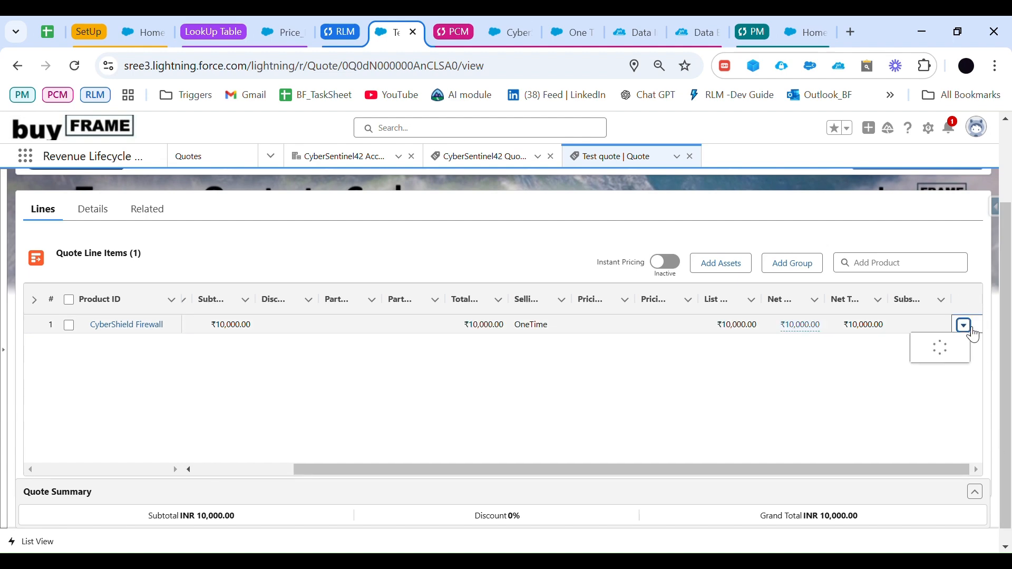
pyautogui.click(945, 392)
pyautogui.click(730, 378)
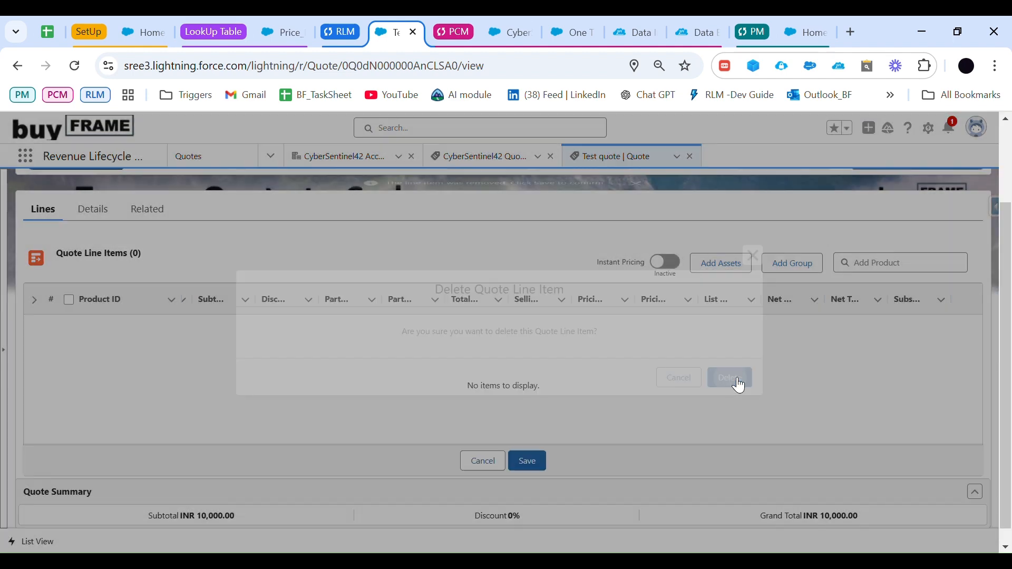
pyautogui.click(544, 465)
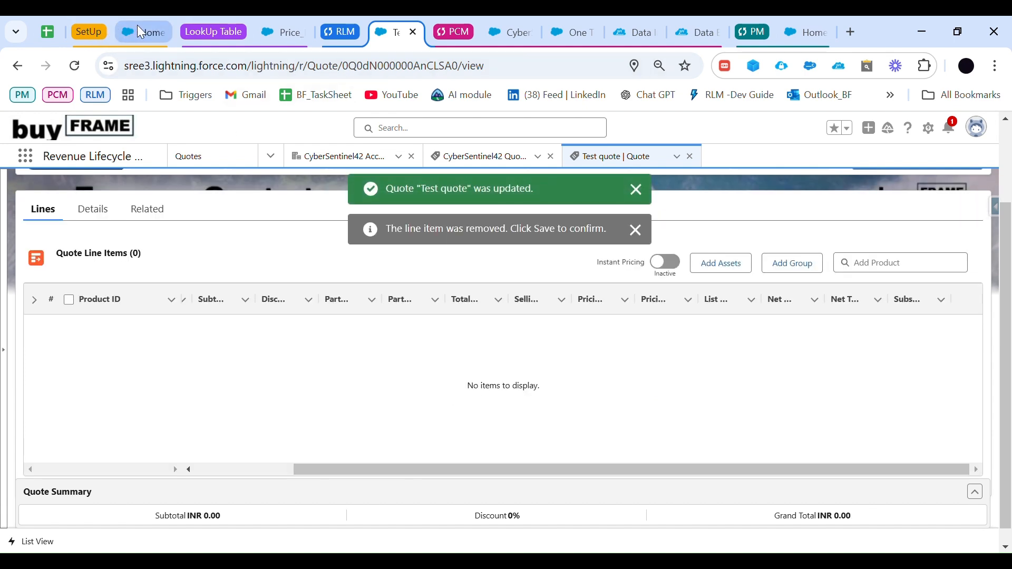
# Step: Mark the standalone product creation task as done in the Google Sheets planning sheet and highlight the Bundle row
pyautogui.click(48, 32)
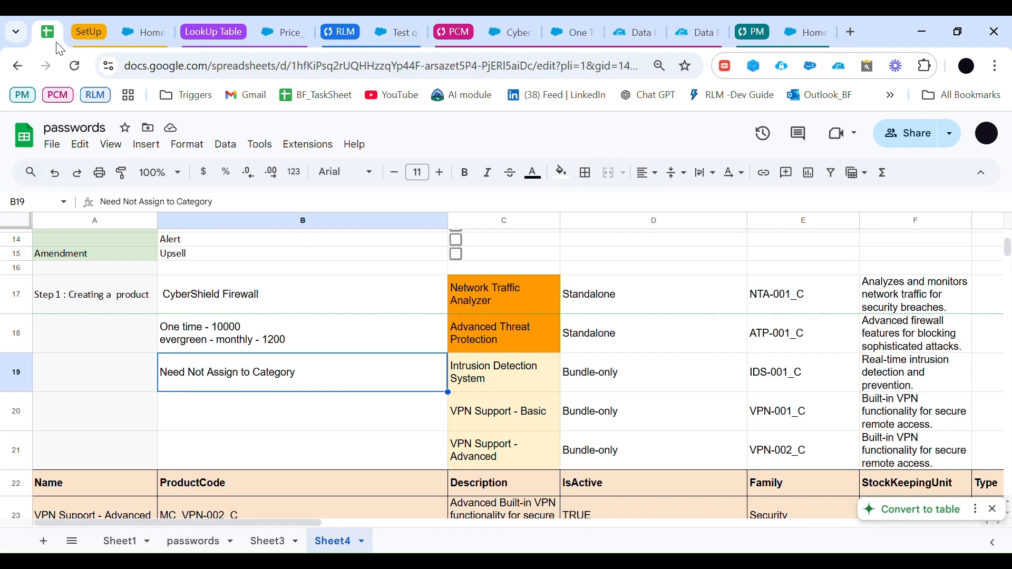
pyautogui.scroll(3, 243, 412)
pyautogui.scroll(5, 243, 413)
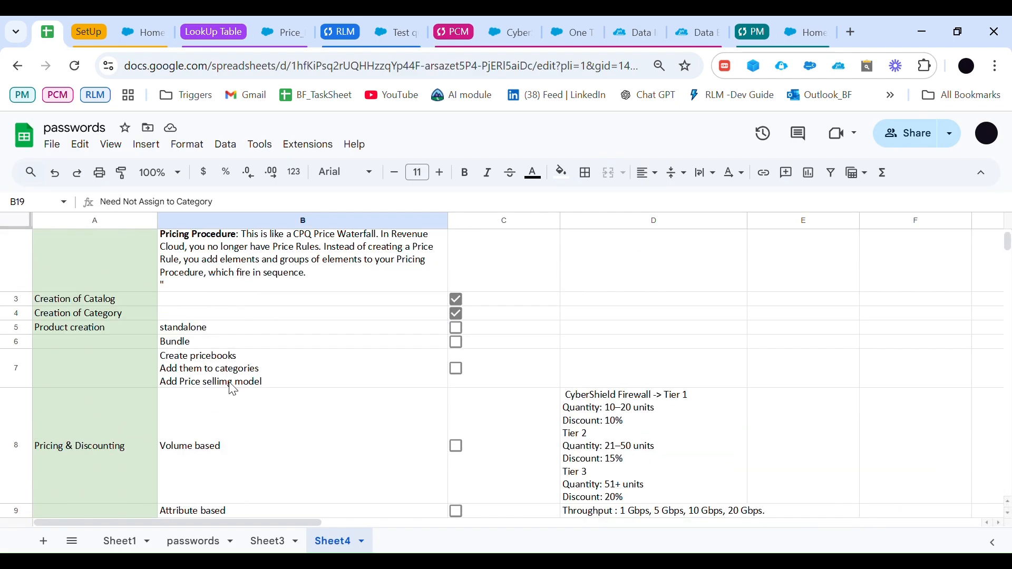
pyautogui.click(458, 329)
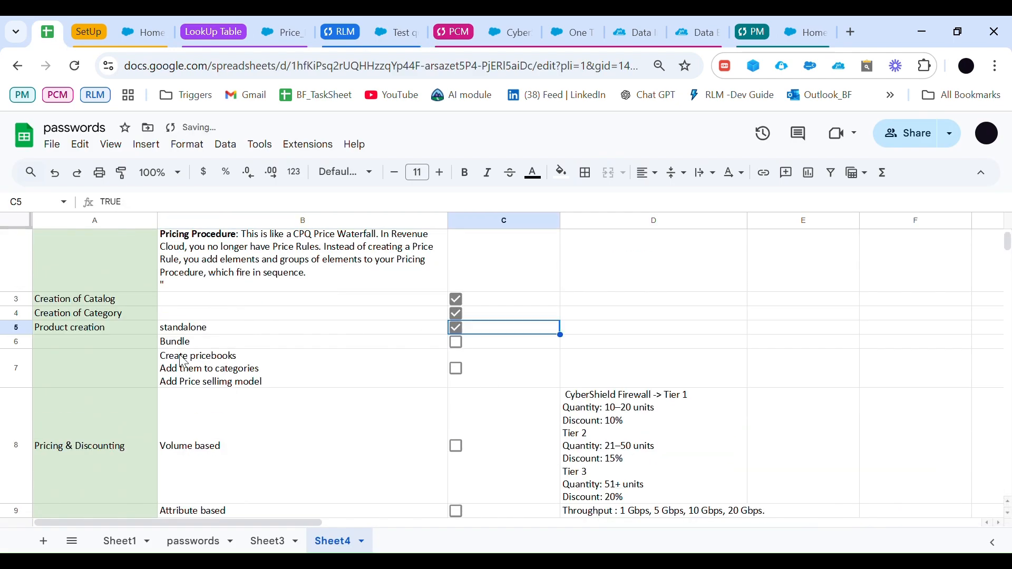
pyautogui.moveTo(194, 344); pyautogui.dragTo(158, 345)
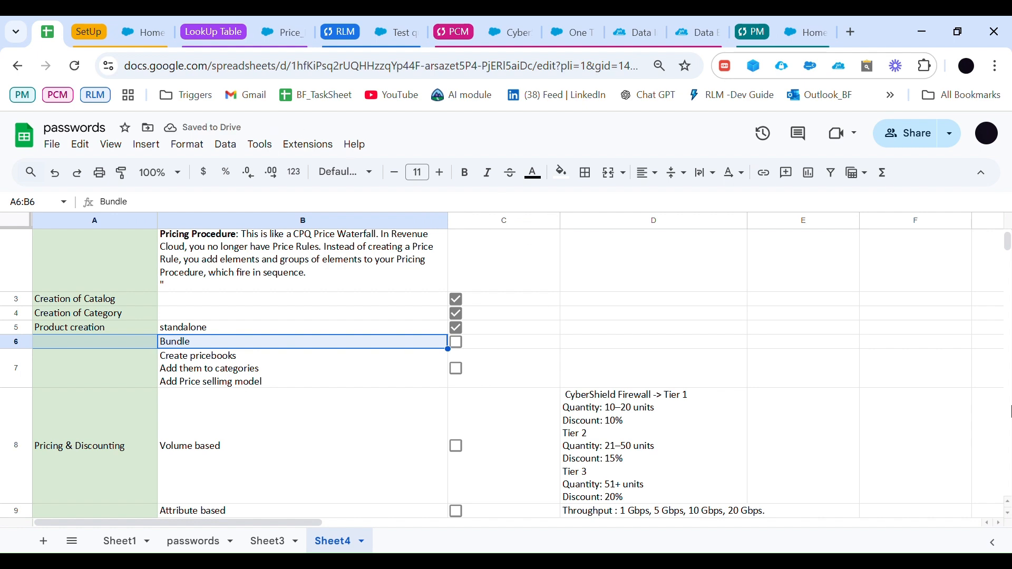
# Step: Switch to the Salesforce product catalog and search the MC_Products list view for CyberSecurity
pyautogui.click(402, 34)
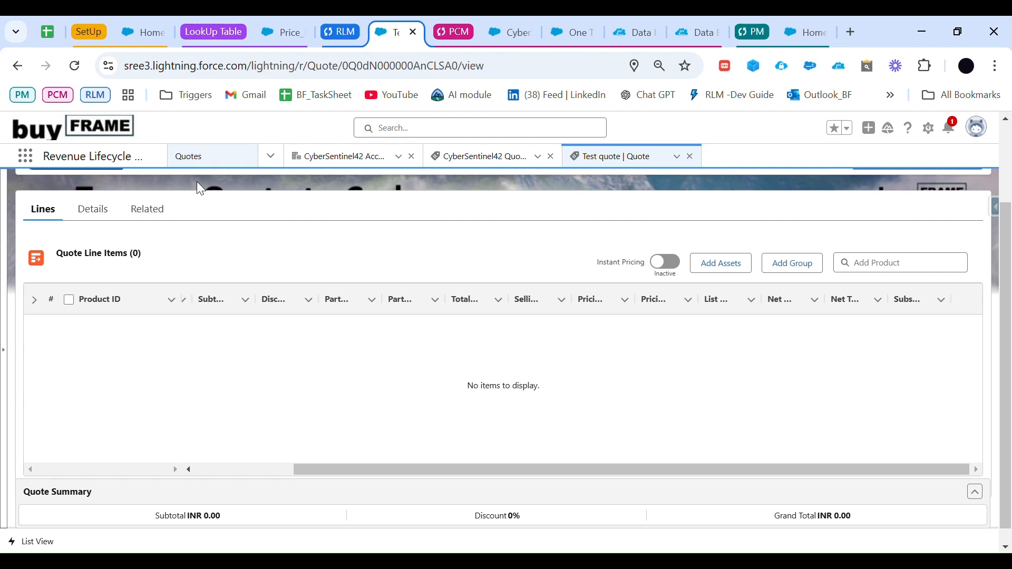
pyautogui.click(510, 32)
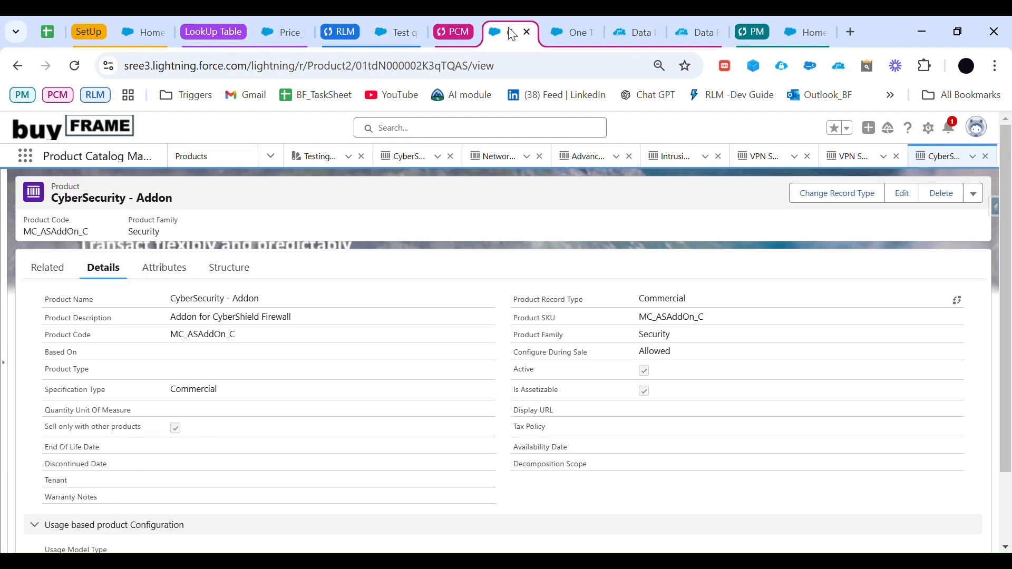
pyautogui.click(214, 157)
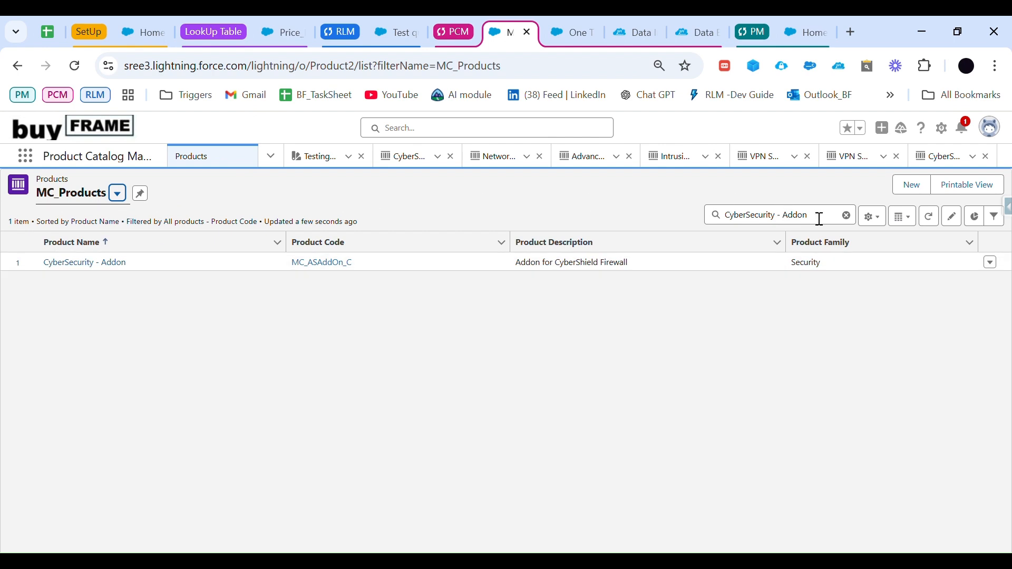
pyautogui.moveTo(820, 219); pyautogui.dragTo(786, 228)
pyautogui.press('BackSpace')
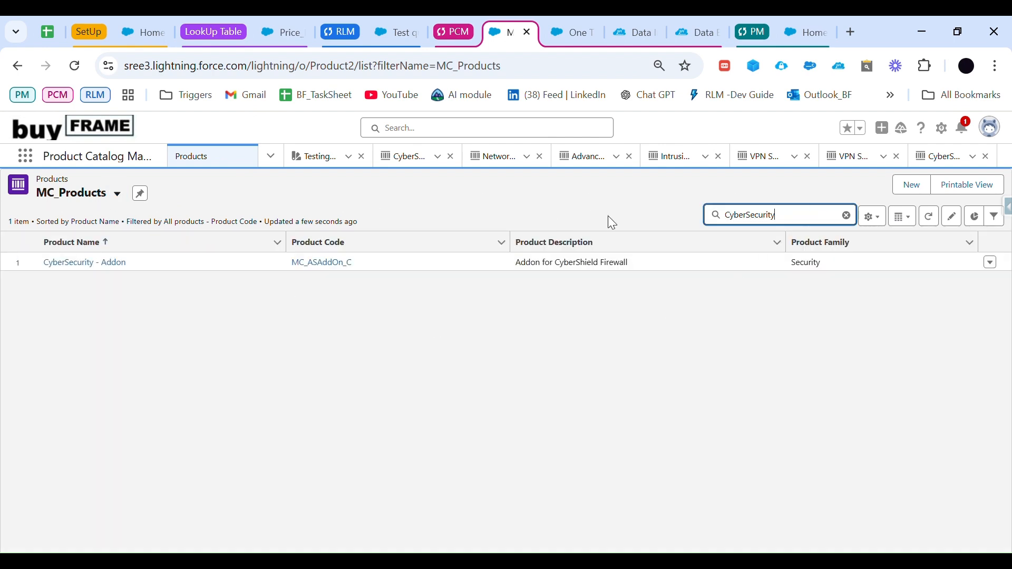
pyautogui.press('Return')
# Step: Copy the product name CyberShield Firewall from the volume-based pricing notes in the Google Sheets planning sheet
pyautogui.click(382, 26)
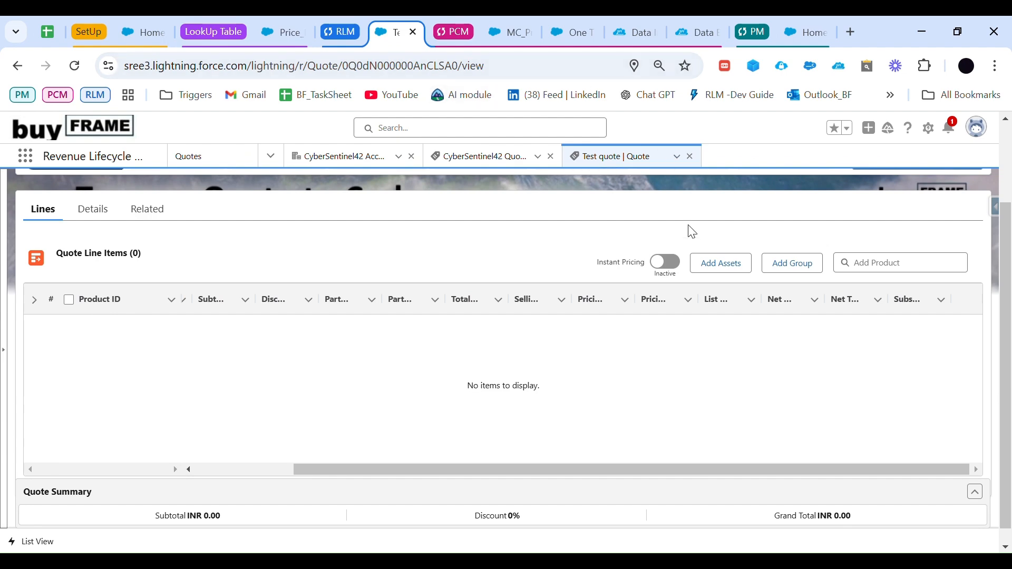
pyautogui.scroll(2, 693, 231)
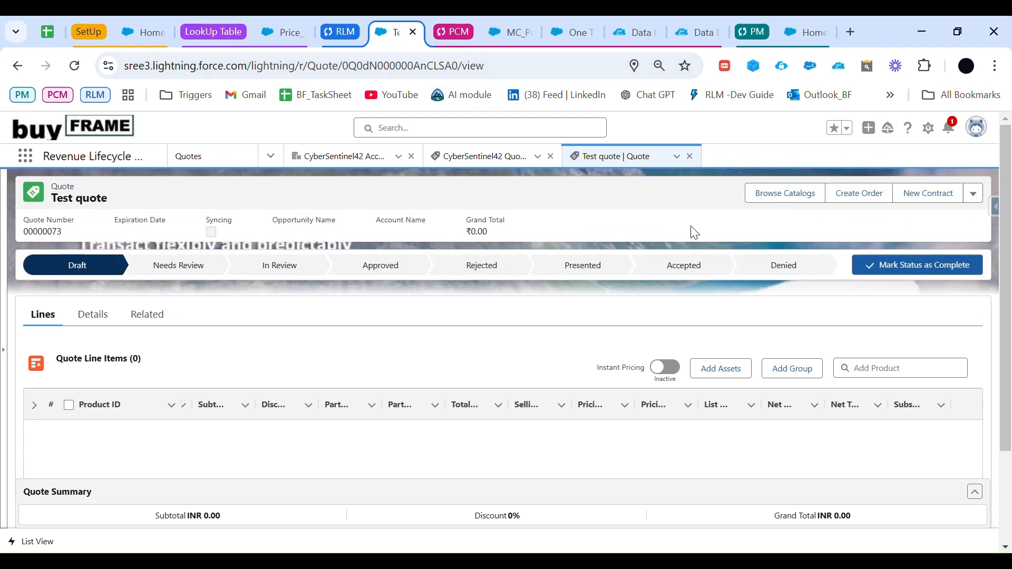
pyautogui.click(47, 32)
pyautogui.scroll(-3, 474, 372)
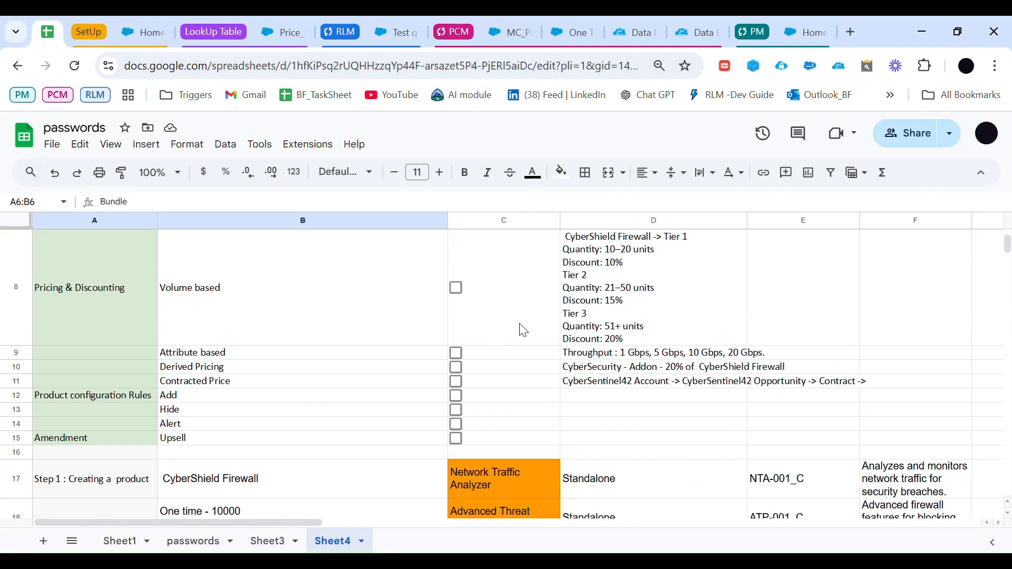
pyautogui.click(572, 241)
pyautogui.tripleClick(575, 243)
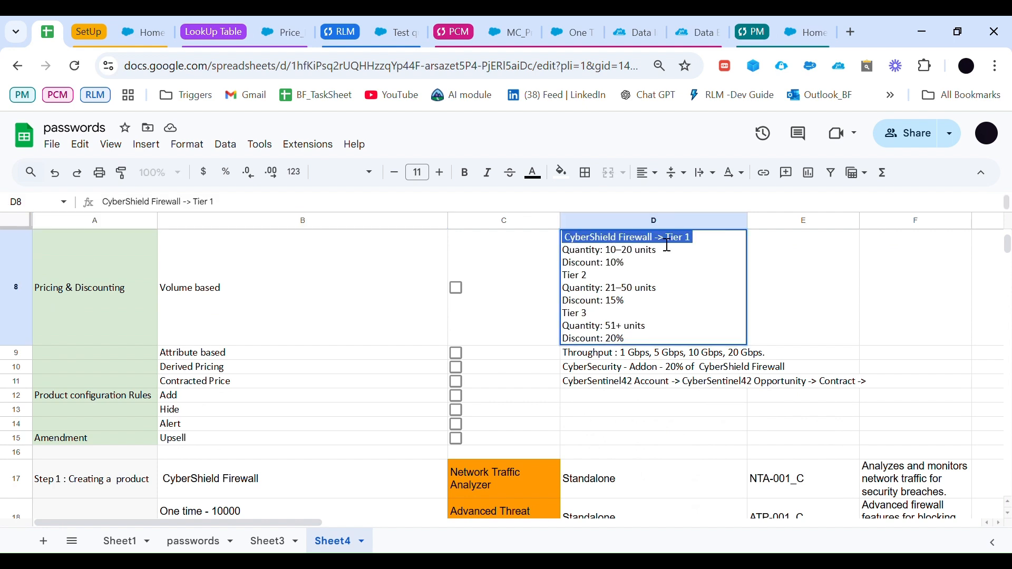
pyautogui.moveTo(647, 240); pyautogui.dragTo(563, 238)
pyautogui.press('Right')
pyautogui.moveTo(654, 240); pyautogui.dragTo(557, 245)
pyautogui.hotkey('ctrl', 'c')
# Step: Search the MC_Products list view in Salesforce for CyberShield Firewall and open its product record
pyautogui.click(505, 24)
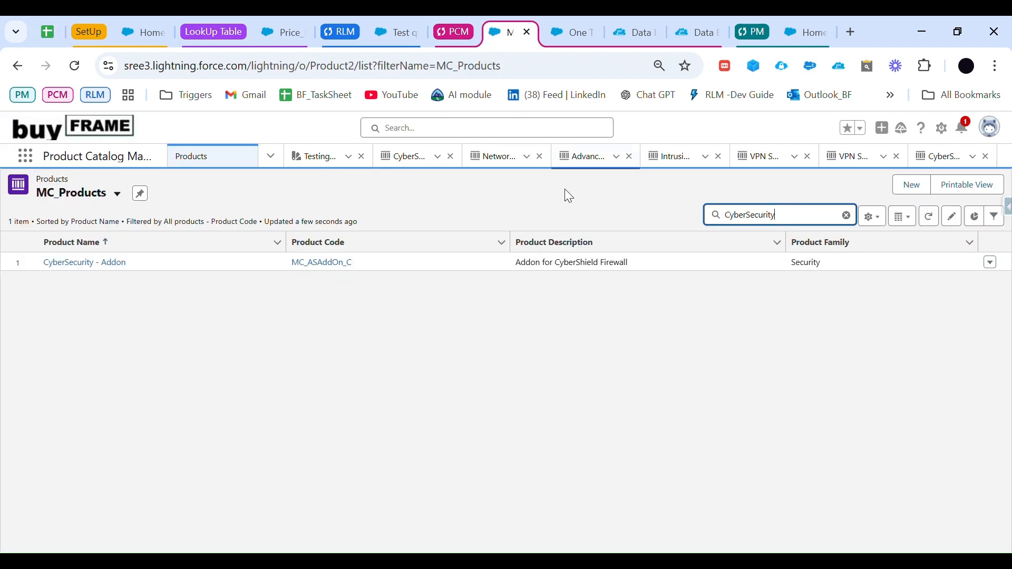
pyautogui.moveTo(778, 215); pyautogui.dragTo(715, 220)
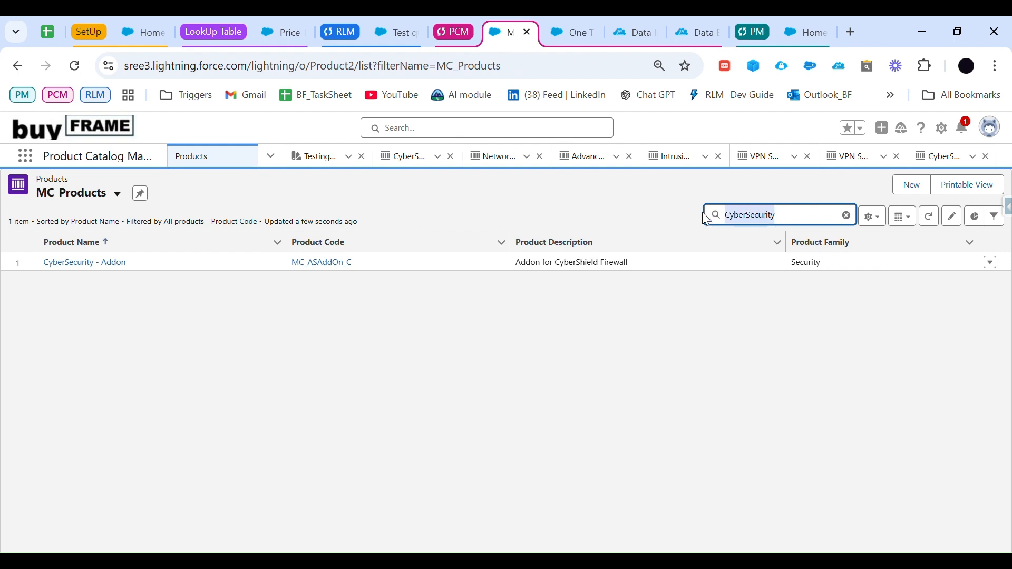
pyautogui.hotkey('ctrl', 'v')
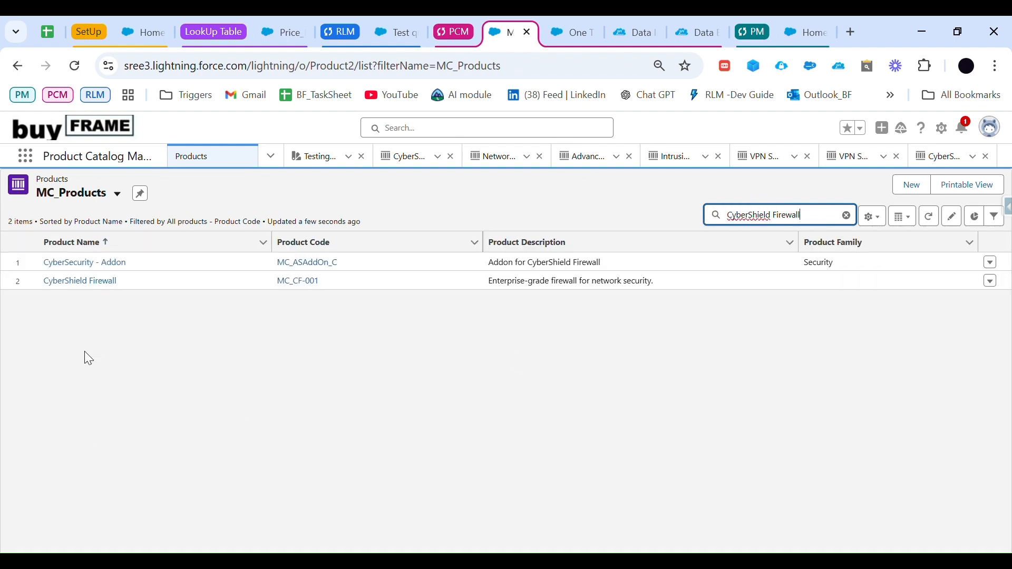
pyautogui.click(93, 282)
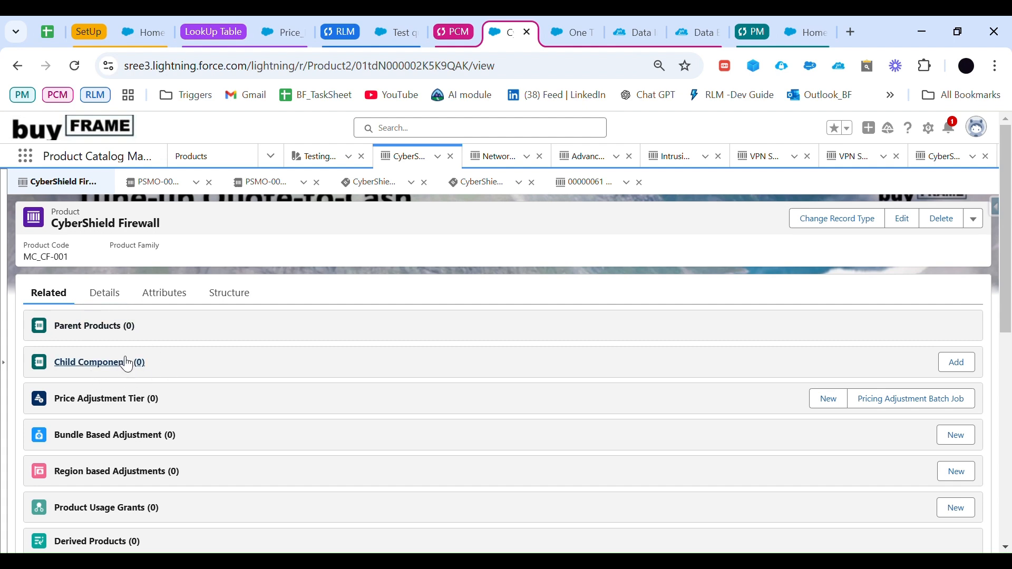
# Step: Review CyberShield Firewall's related records, including its selling model options, price books and Product Component Group
pyautogui.scroll(-2, 209, 416)
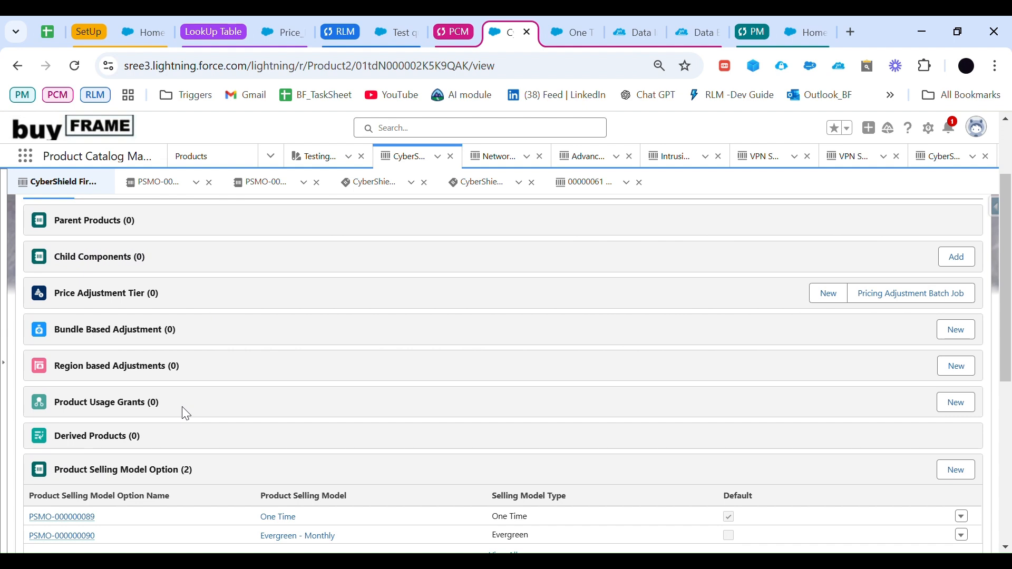
pyautogui.scroll(-6, 185, 413)
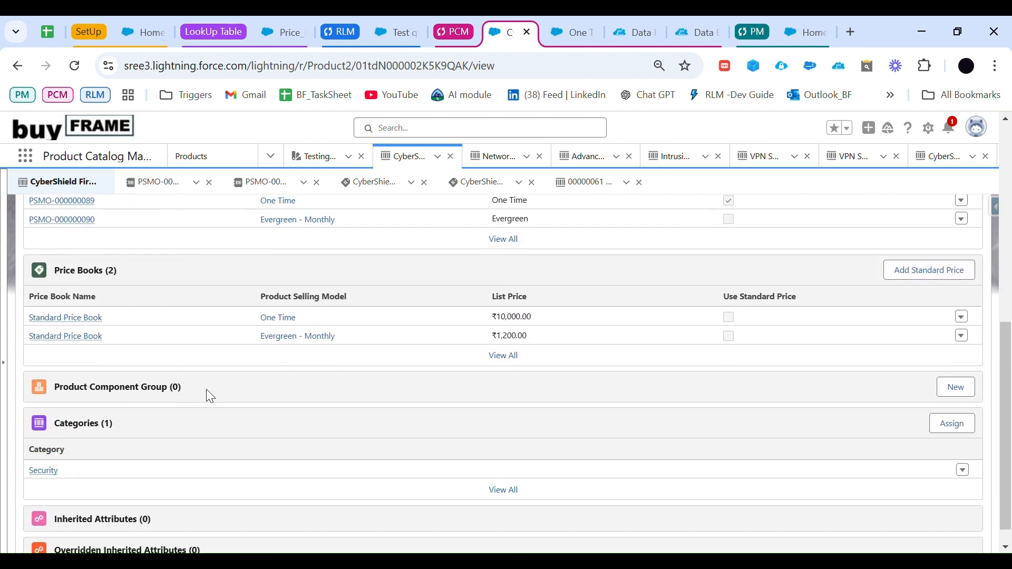
pyautogui.moveTo(210, 396); pyautogui.dragTo(64, 393)
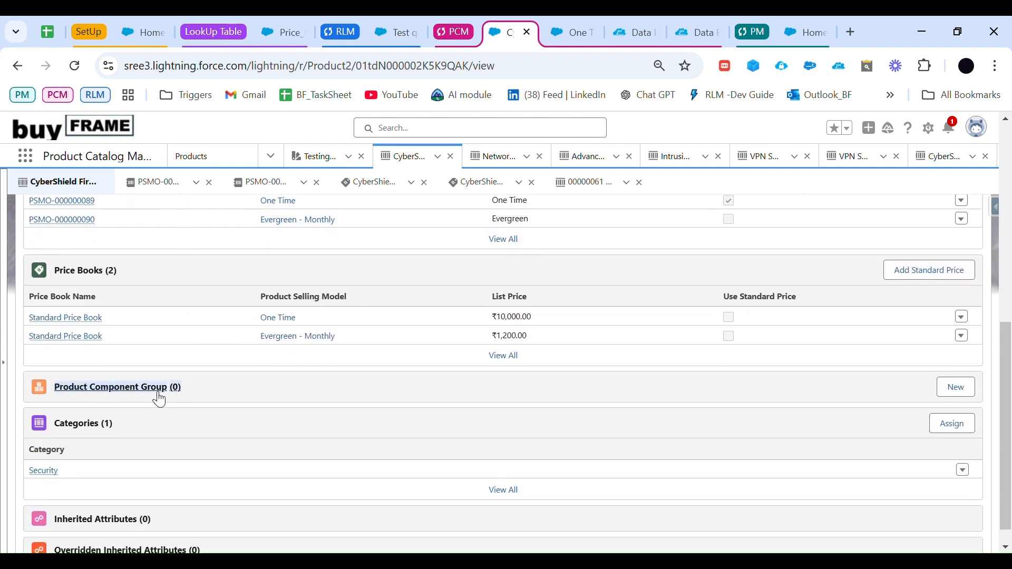
# Step: Browse the MC_Products catalog from Test quote and list the products in the Bundles category
pyautogui.click(391, 30)
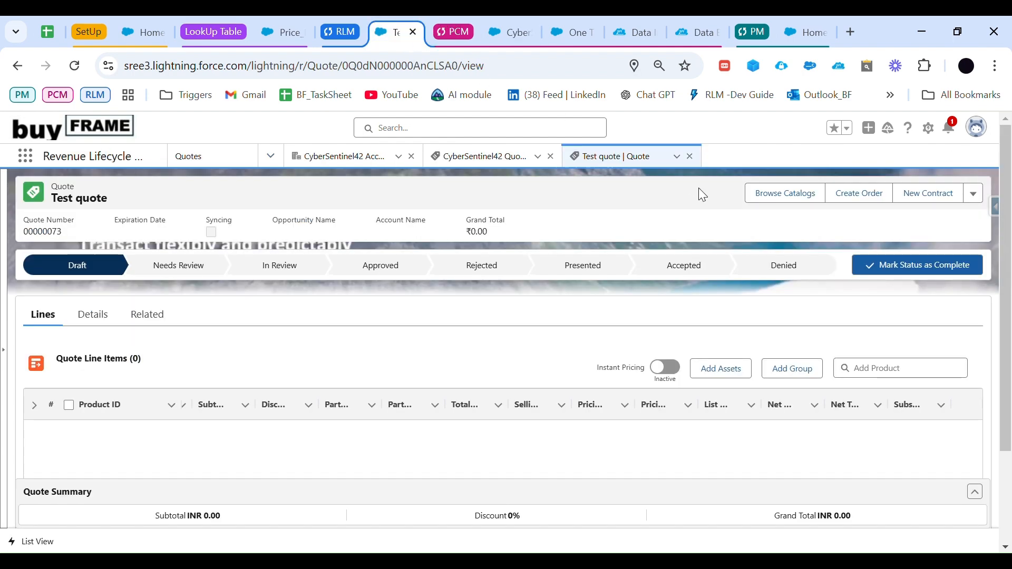
pyautogui.click(786, 196)
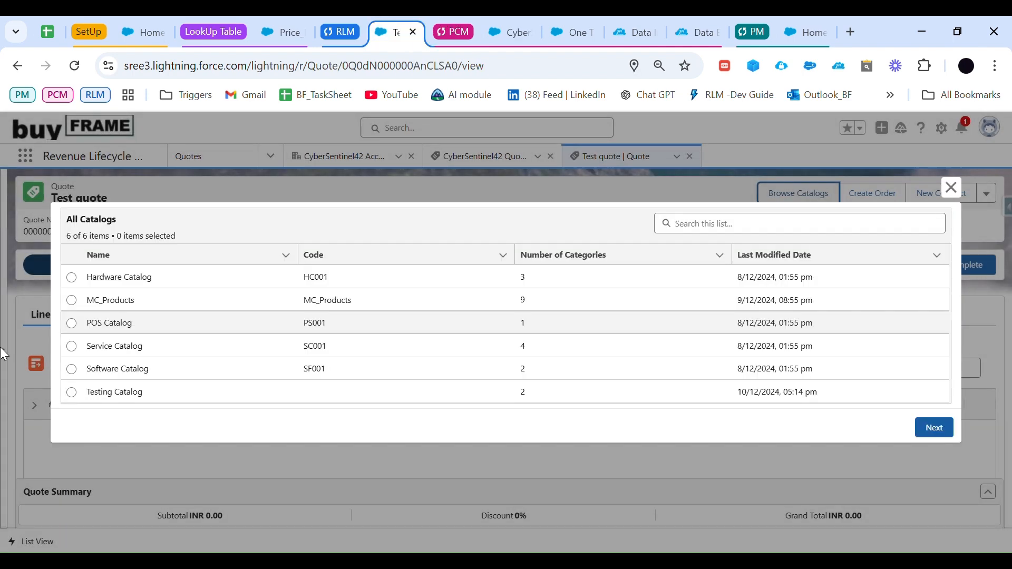
pyautogui.click(71, 301)
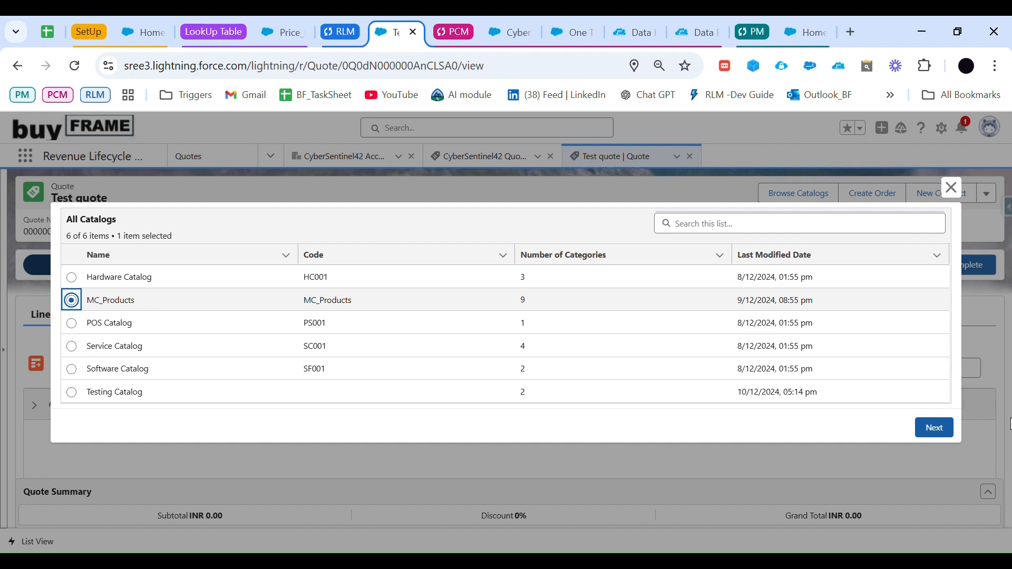
pyautogui.click(934, 428)
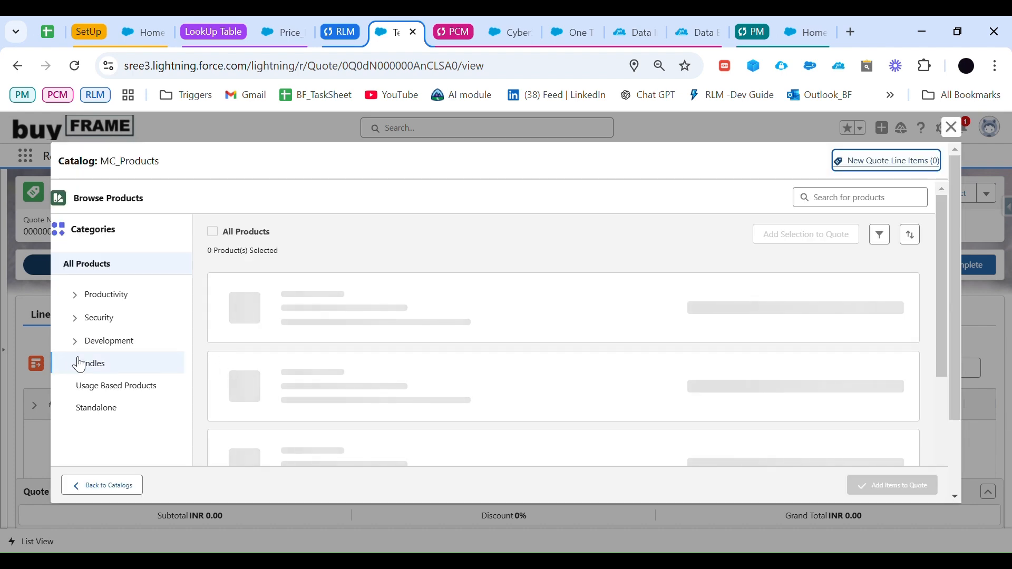
pyautogui.scroll(-1, 90, 358)
pyautogui.click(101, 316)
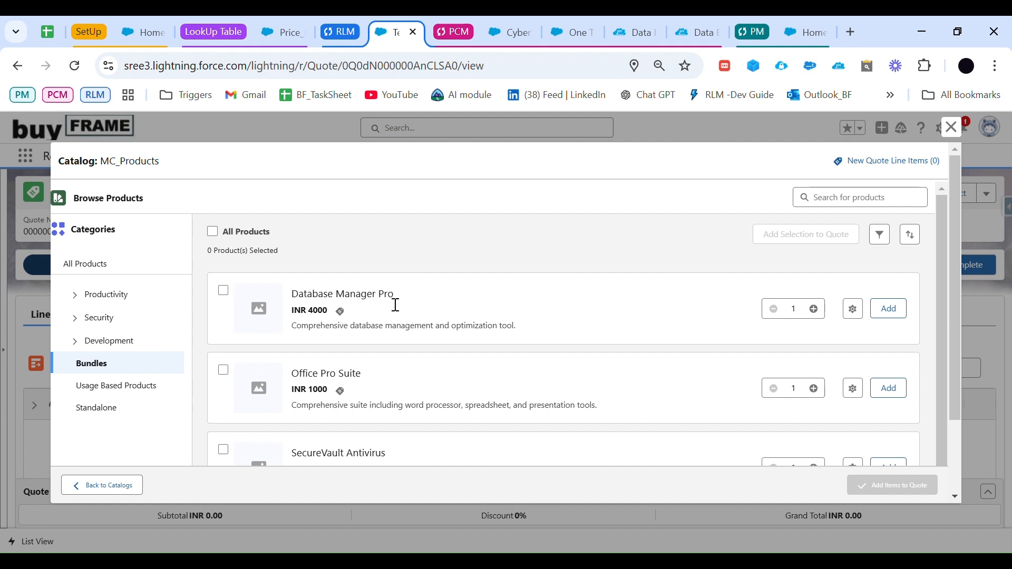
# Step: Examine the Office Pro Suite_PCG components in the Office Pro Suite bundle configuration and leave it without saving
pyautogui.scroll(-1, 337, 380)
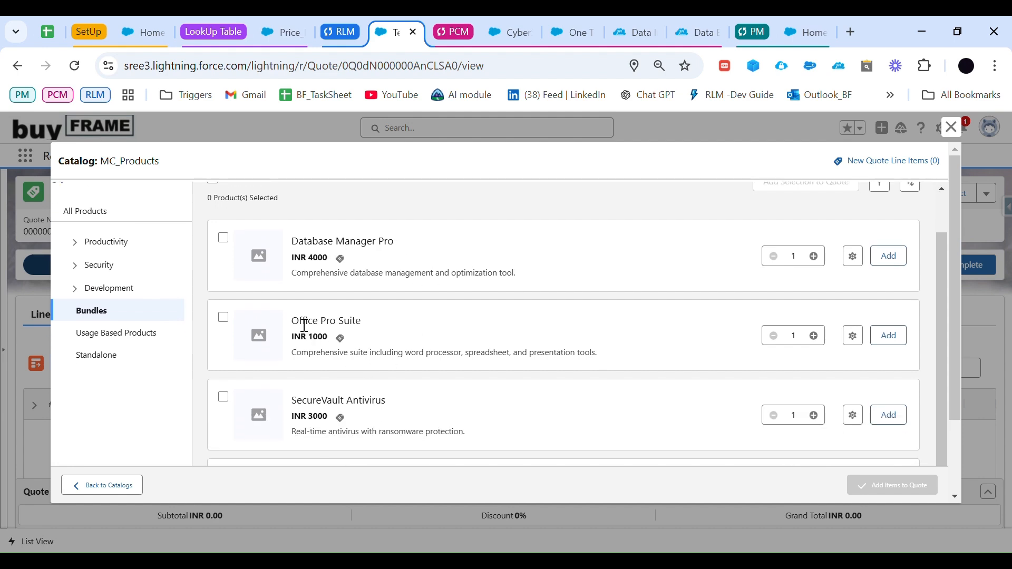
pyautogui.moveTo(292, 320); pyautogui.dragTo(364, 340)
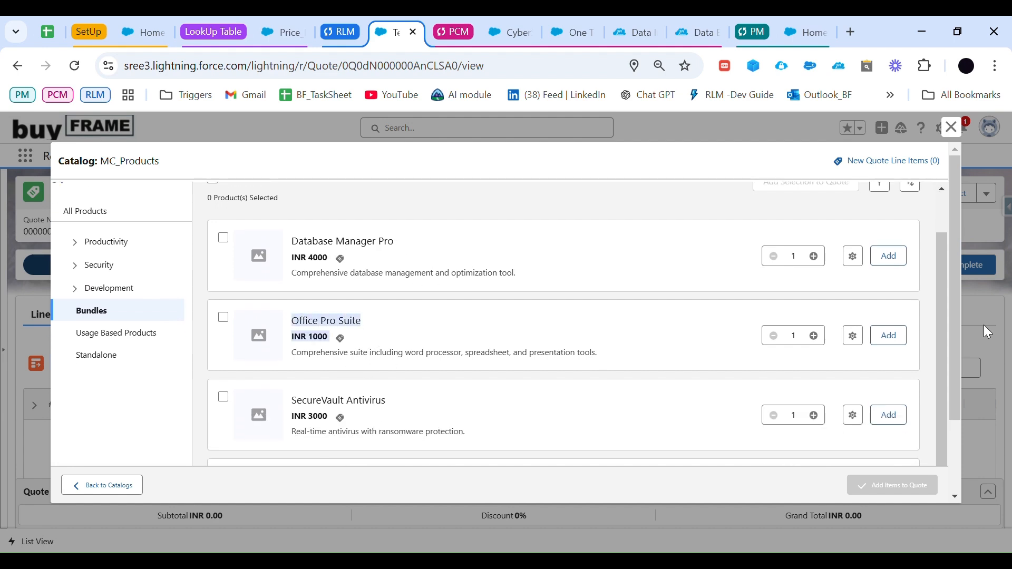
pyautogui.click(857, 337)
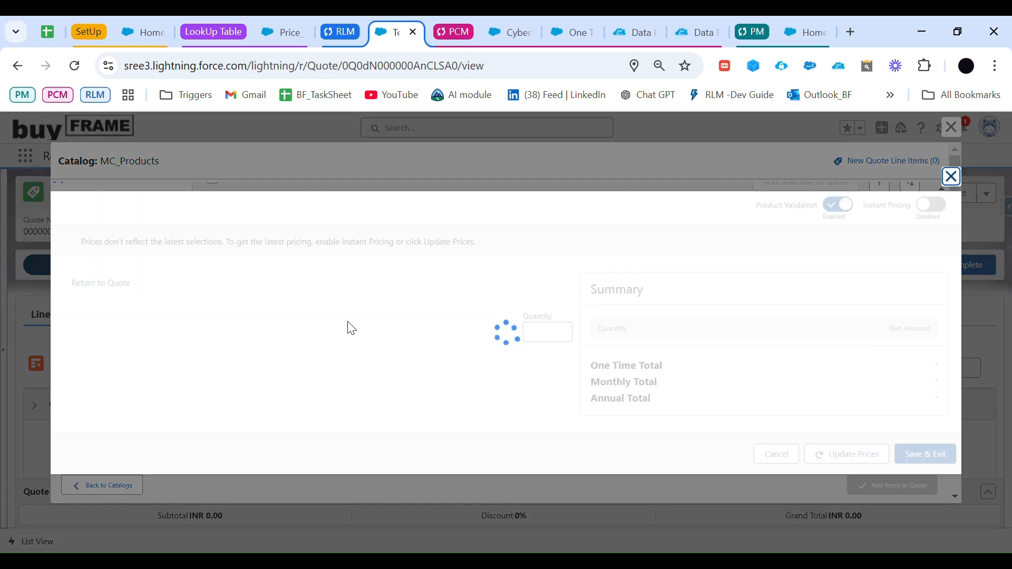
pyautogui.scroll(-2, 233, 333)
pyautogui.scroll(3, 215, 316)
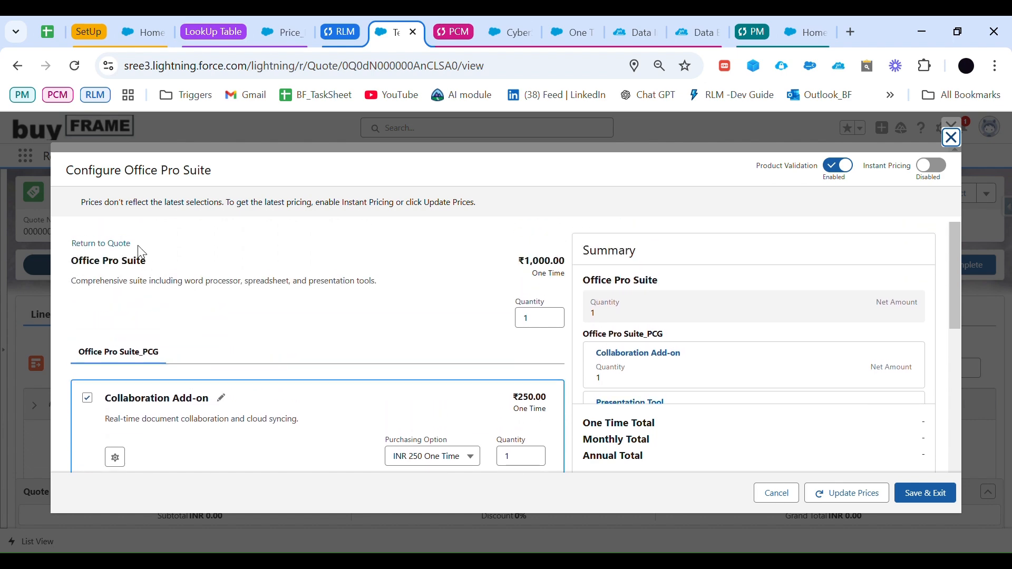
pyautogui.scroll(-3, 188, 296)
pyautogui.scroll(-5, 173, 301)
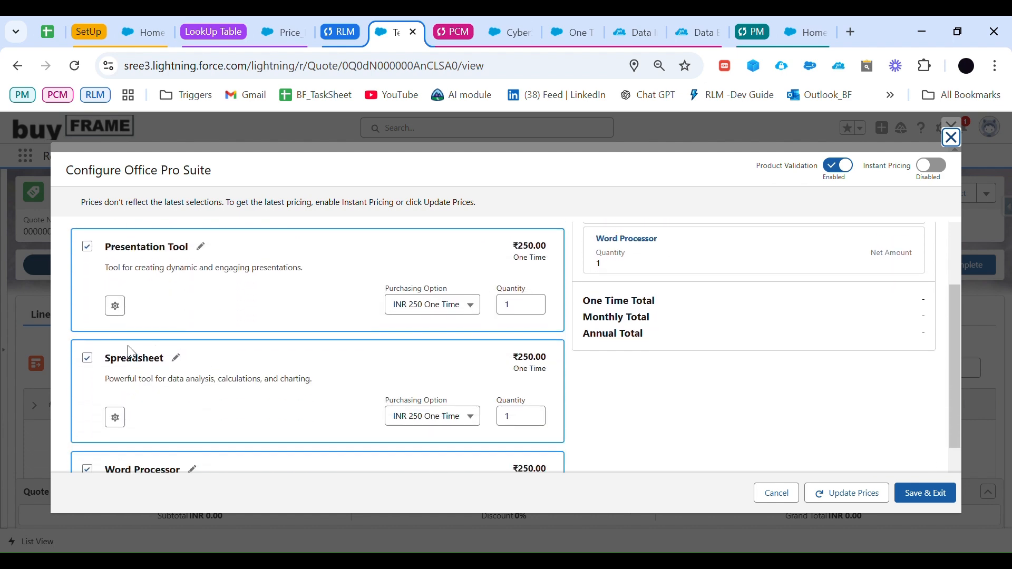
pyautogui.scroll(5, 216, 400)
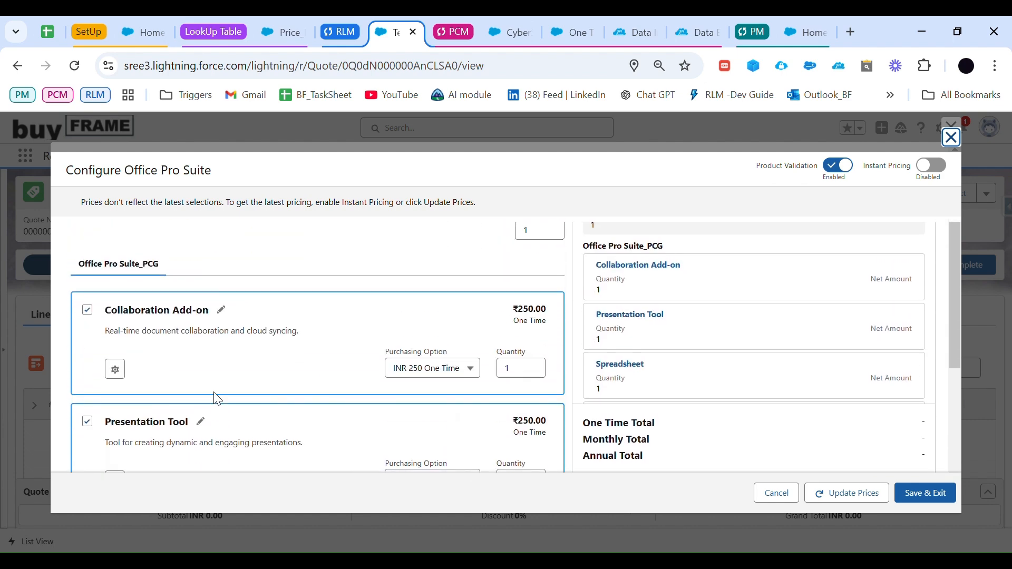
pyautogui.moveTo(169, 264); pyautogui.dragTo(72, 252)
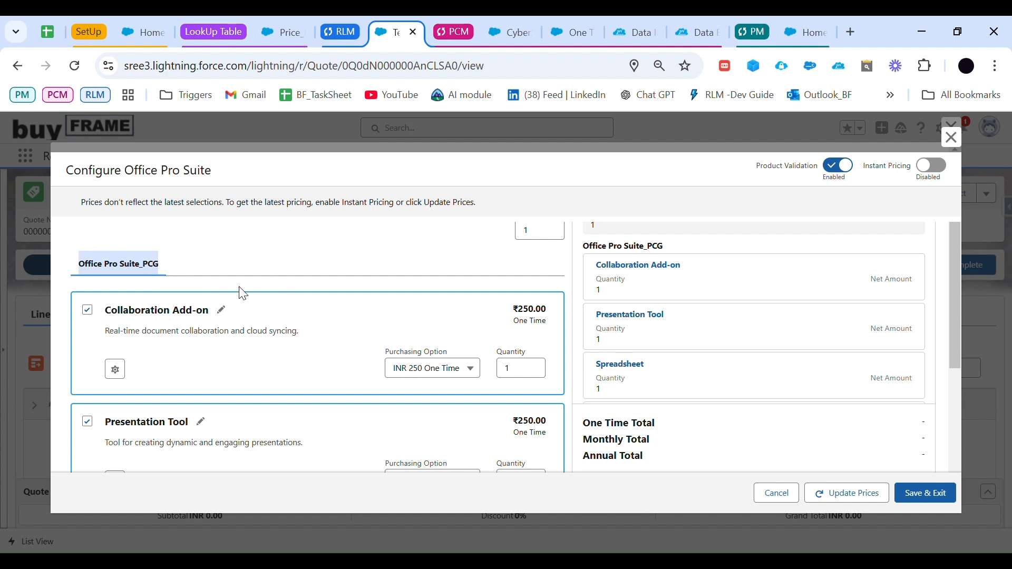
pyautogui.scroll(2, 289, 353)
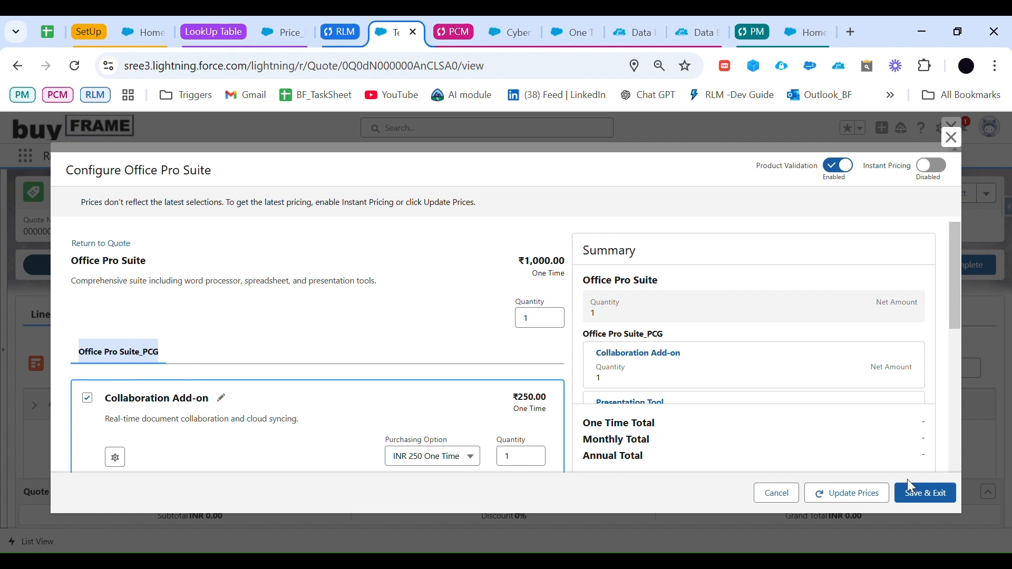
pyautogui.click(950, 137)
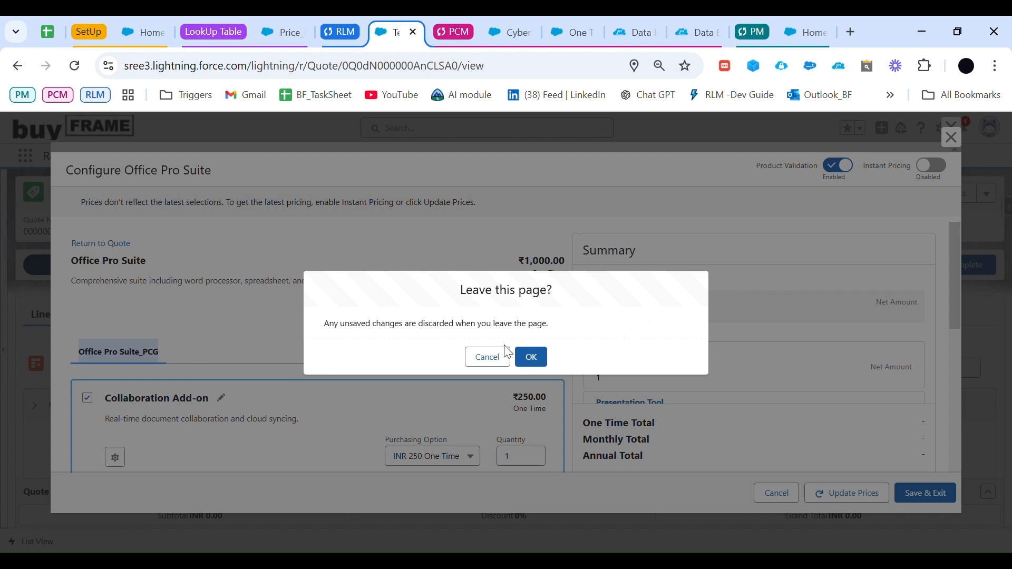
pyautogui.click(540, 358)
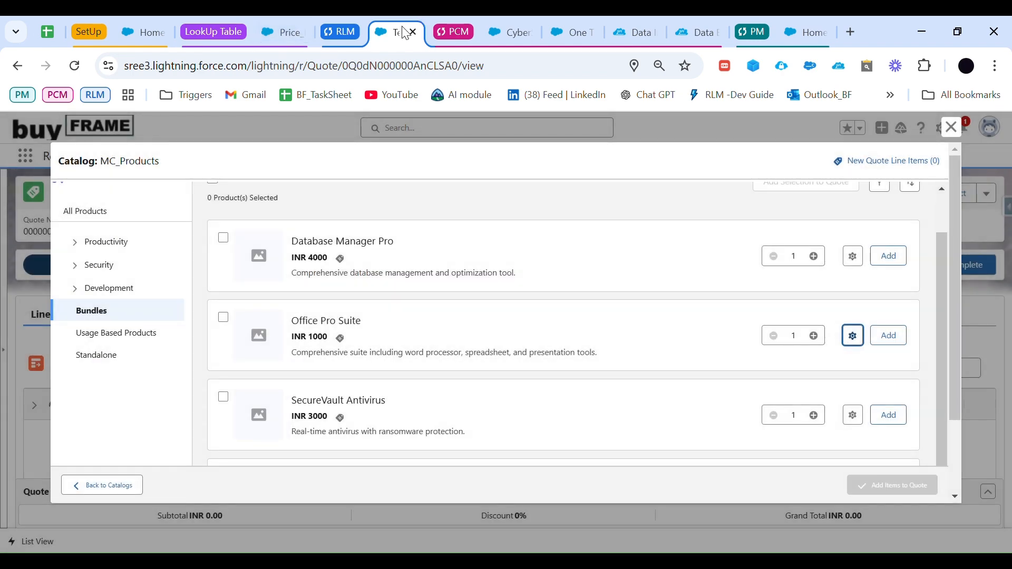
# Step: Create a Product Component Group for CyberShield Firewall with the group name CyberShield Firewall_PCG and code CSF_PCG
pyautogui.click(506, 33)
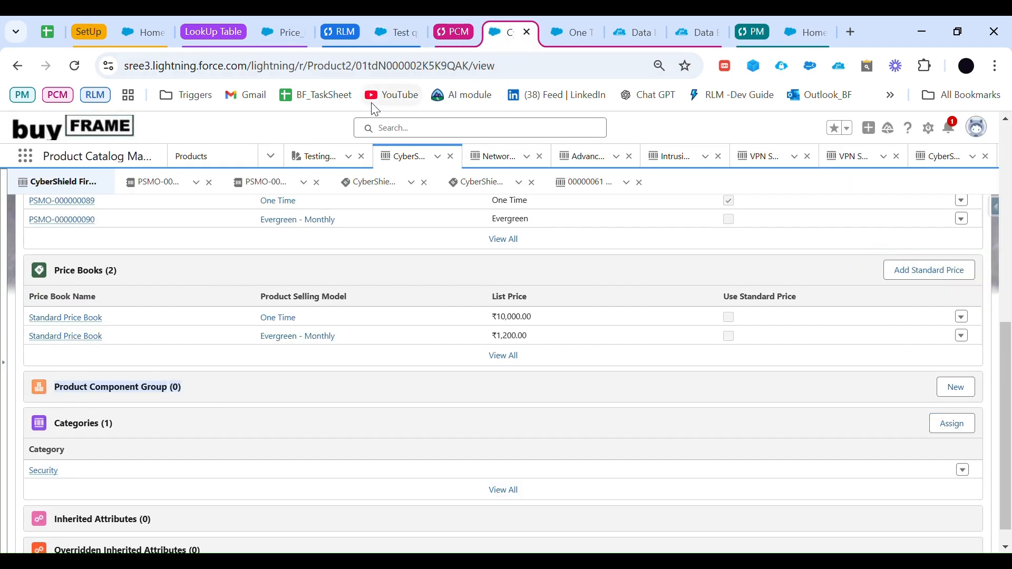
pyautogui.scroll(2, 264, 293)
pyautogui.scroll(-2, 263, 293)
pyautogui.click(957, 389)
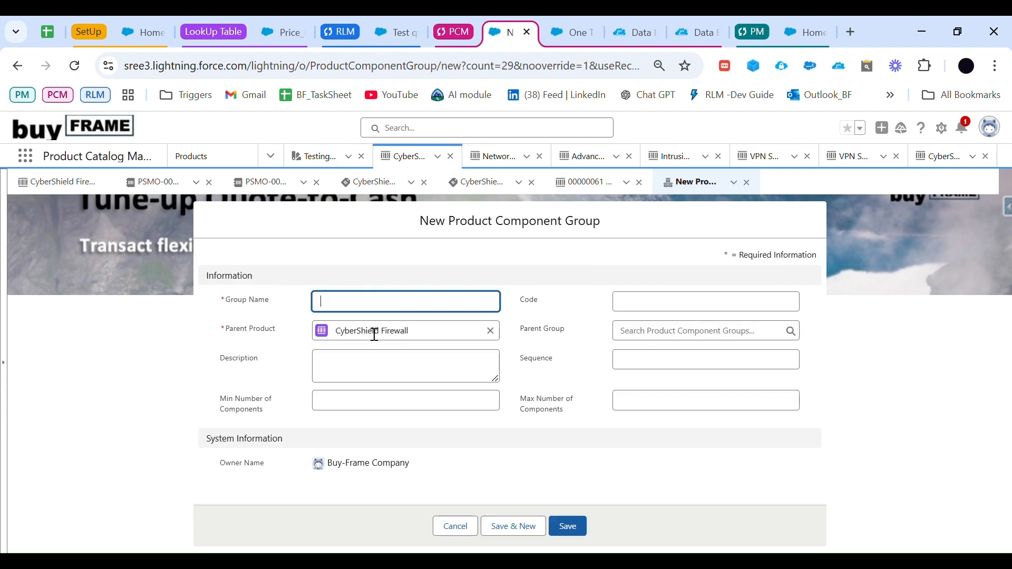
pyautogui.moveTo(346, 340); pyautogui.dragTo(422, 345)
pyautogui.hotkey('ctrl', 'c')
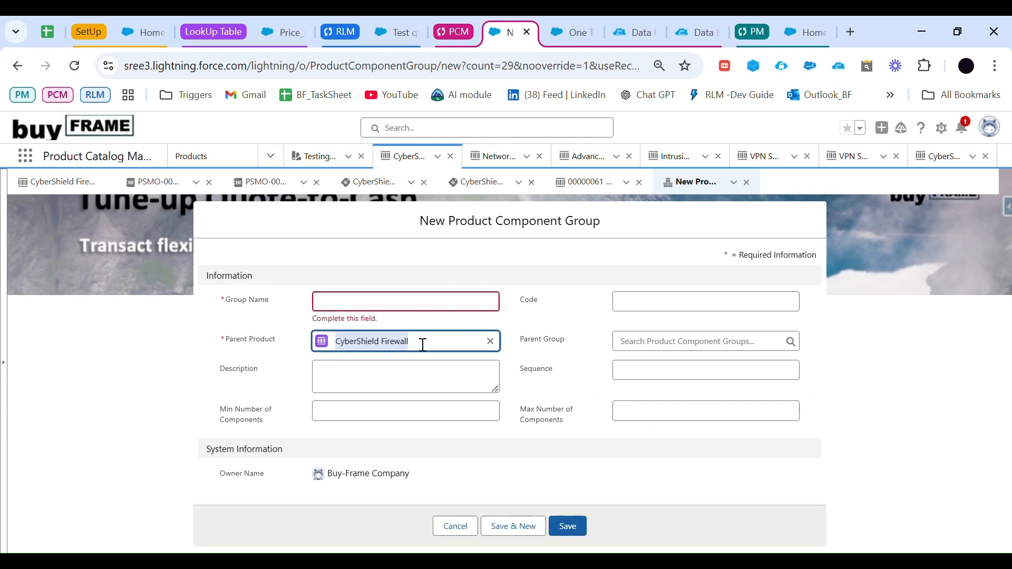
pyautogui.click(376, 316)
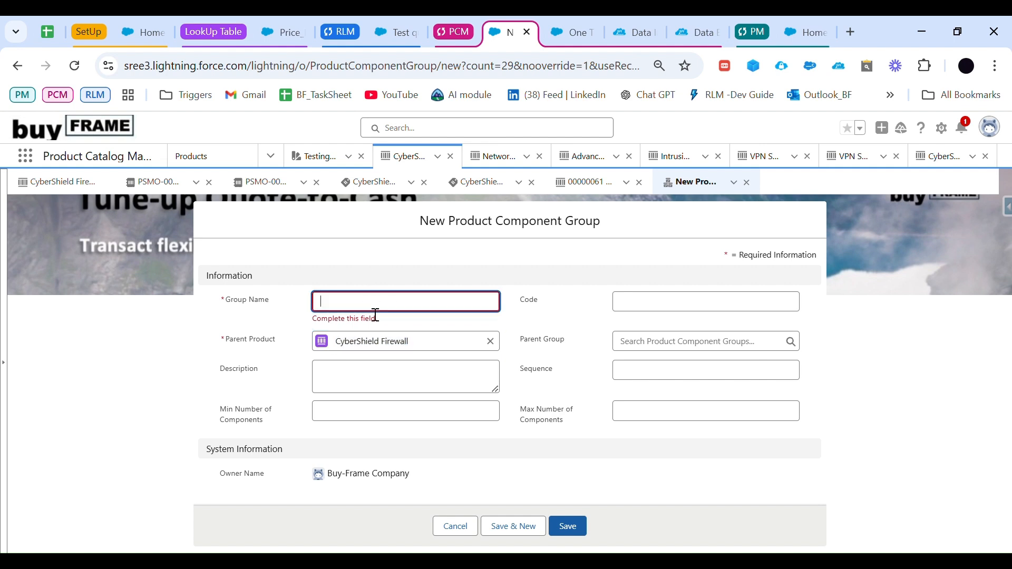
pyautogui.hotkey('ctrl', 'v')
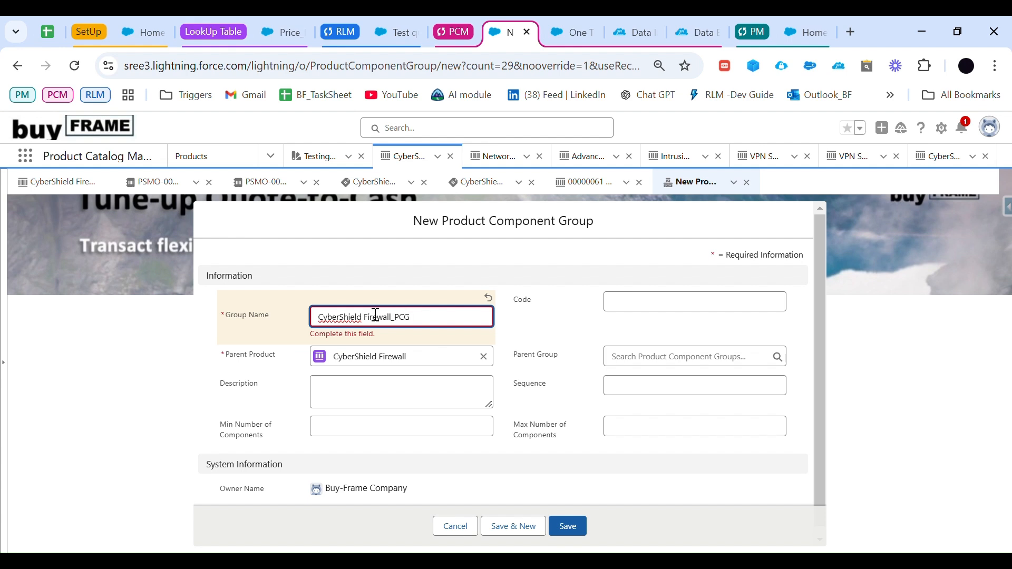
pyautogui.click(632, 307)
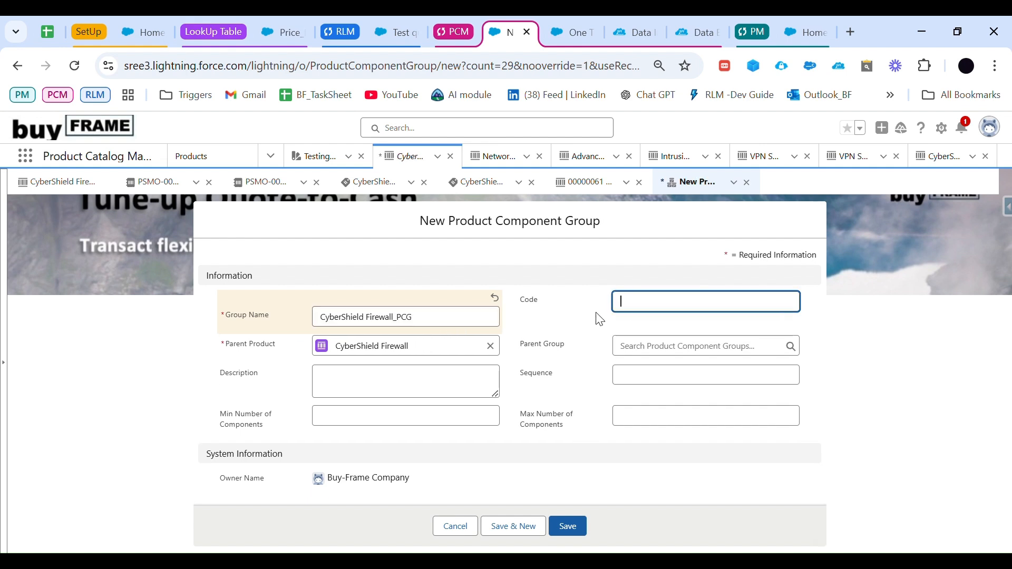
pyautogui.write('c')
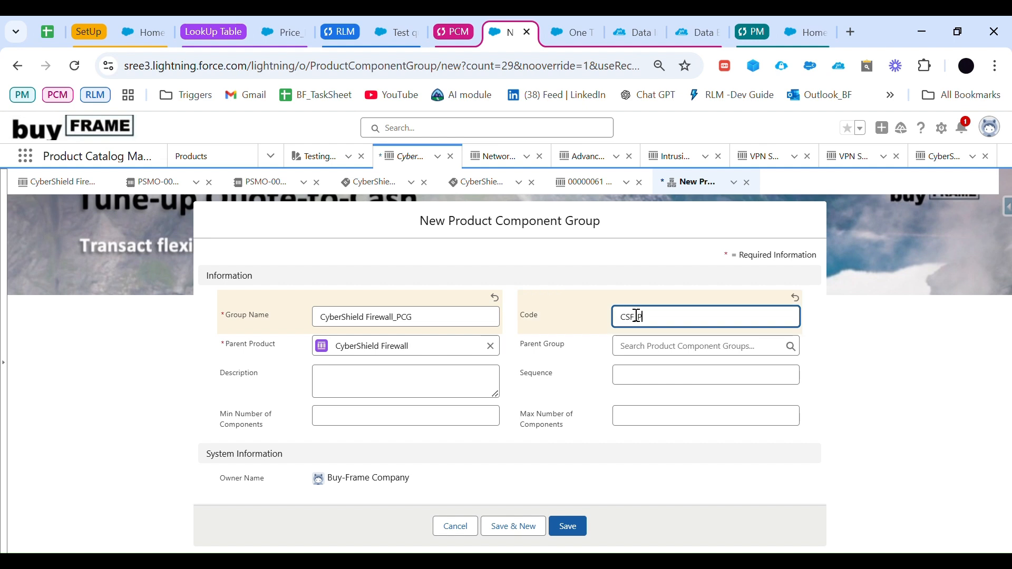
pyautogui.click(563, 373)
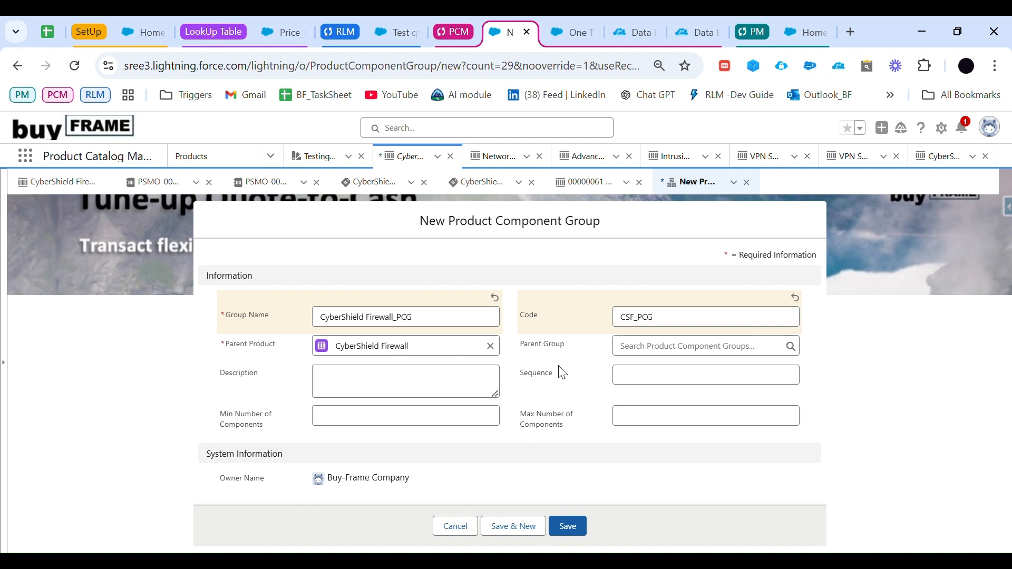
pyautogui.click(570, 525)
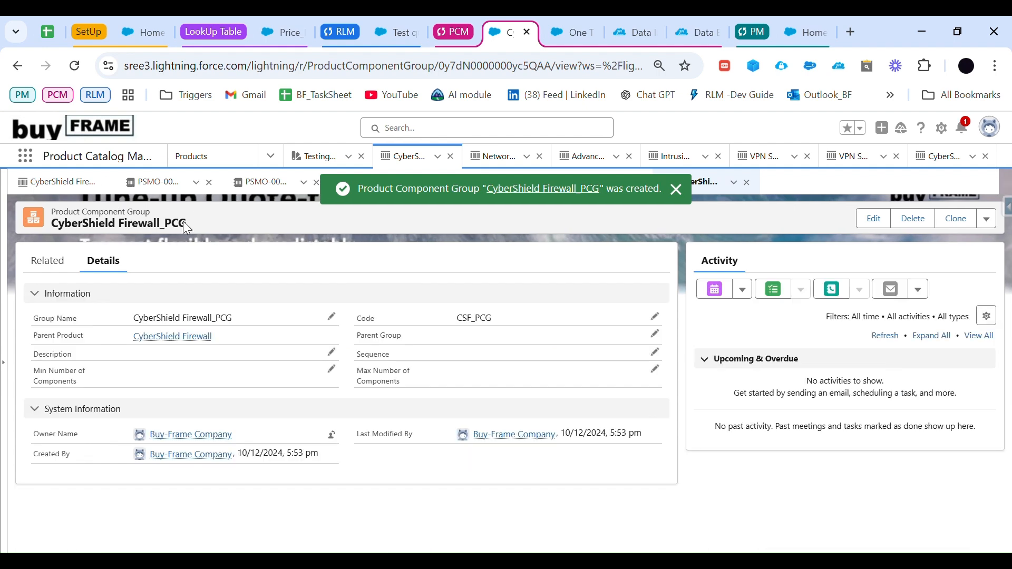
# Step: Start adding products as child components of the CyberShield Firewall_PCG group
pyautogui.click(42, 261)
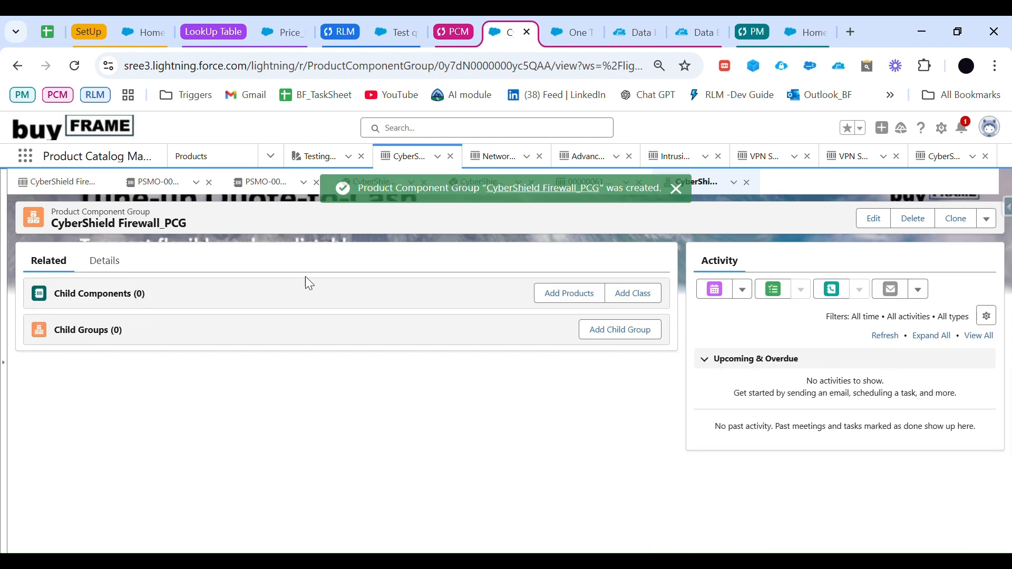
pyautogui.click(587, 302)
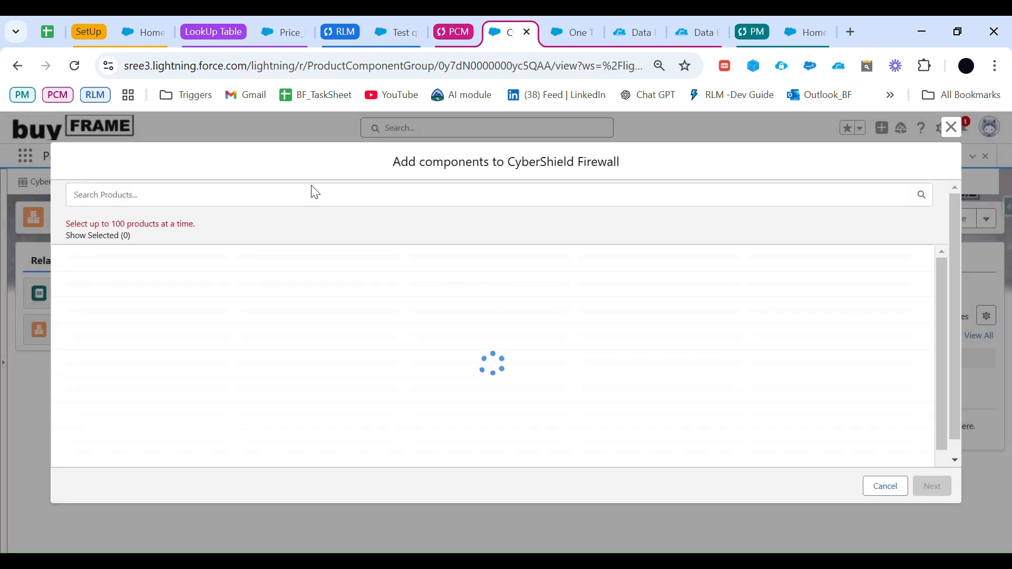
pyautogui.click(236, 210)
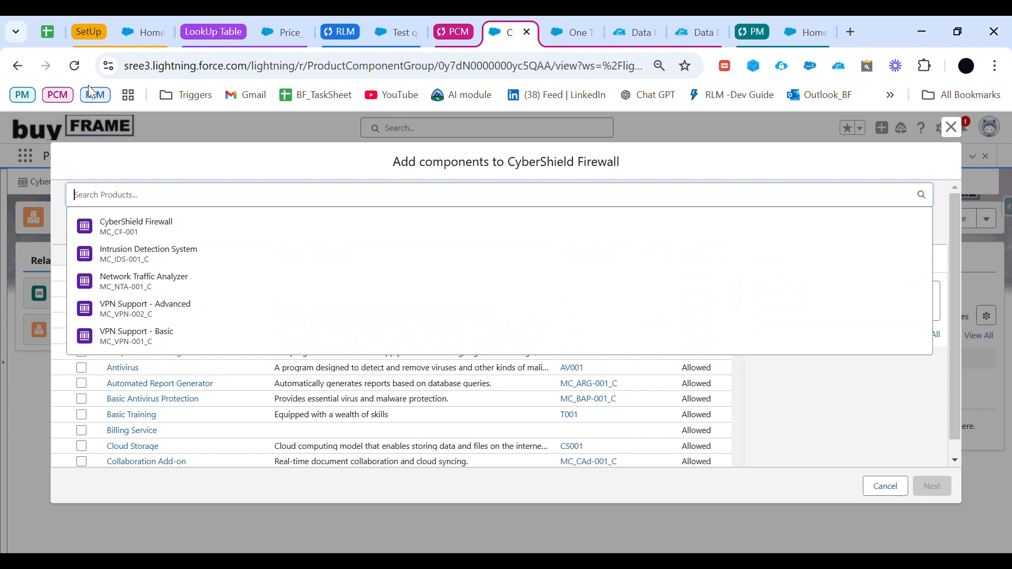
# Step: In the Google Sheets planning sheet, copy the names Network Traffic Analyzer, Advanced Threat Protection, Intrusion Detection System, VPN Support - Basic and VPN Support - Advanced
pyautogui.click(47, 32)
pyautogui.scroll(1, 534, 423)
pyautogui.scroll(-5, 534, 423)
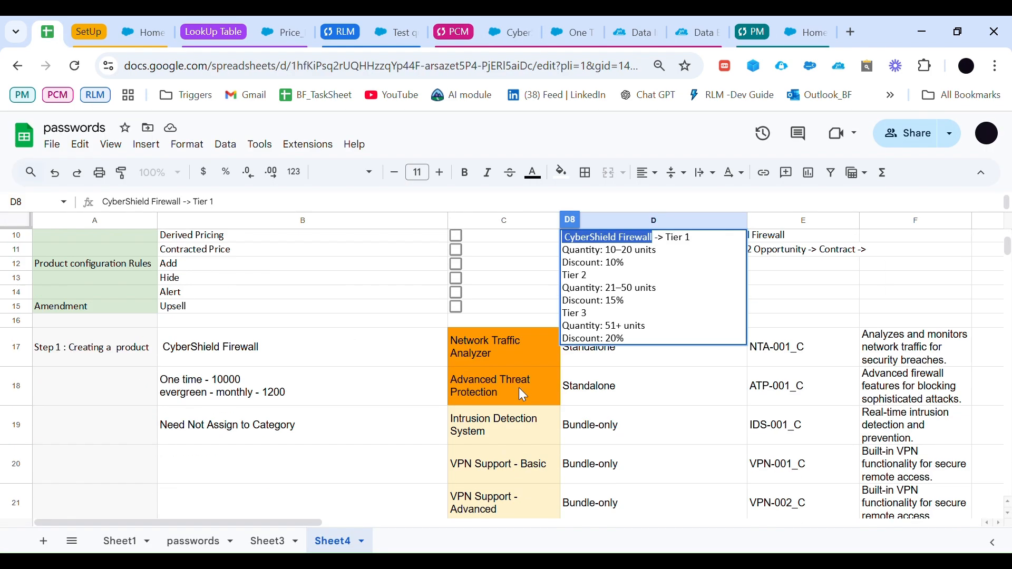
pyautogui.moveTo(477, 290); pyautogui.dragTo(495, 454)
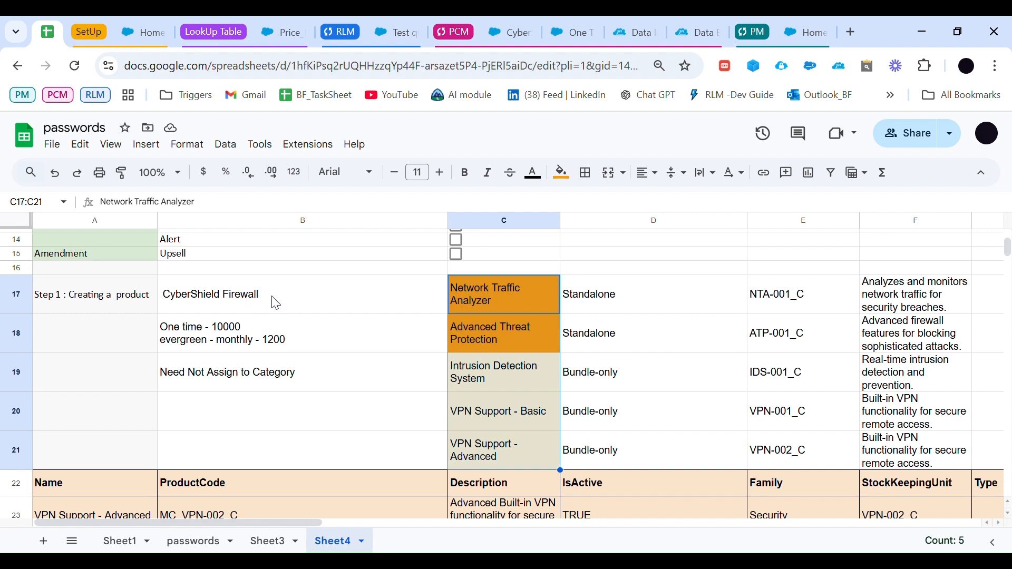
pyautogui.click(505, 301)
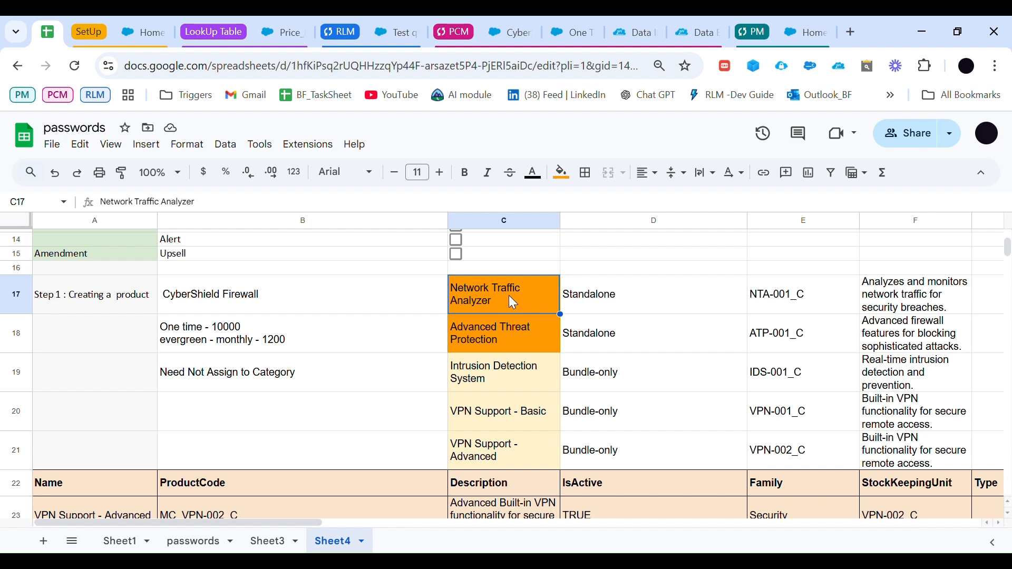
pyautogui.click(505, 328)
pyautogui.hotkey('ctrl', 'c')
pyautogui.click(485, 373)
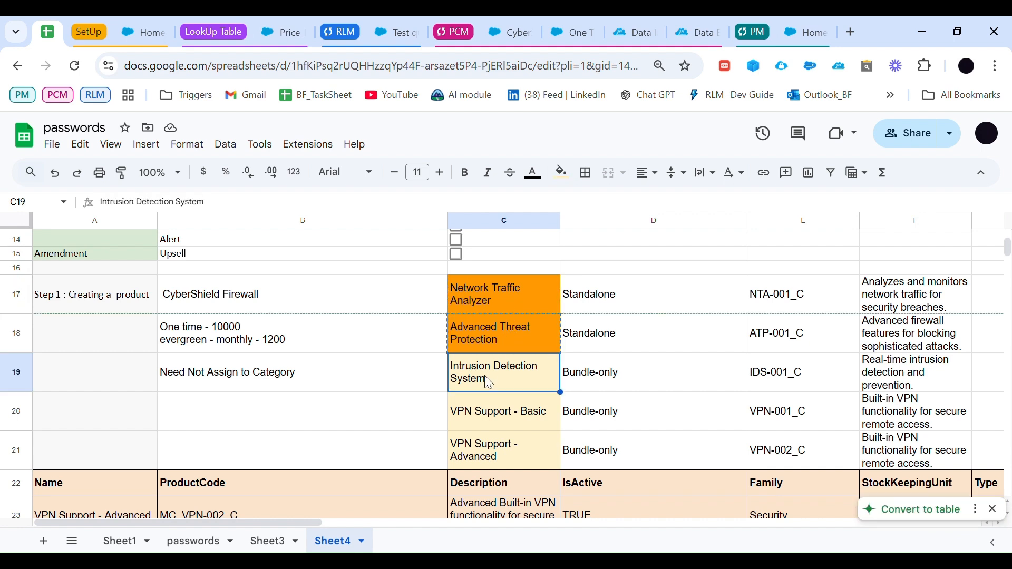
pyautogui.click(485, 412)
pyautogui.hotkey('ctrl', 'c')
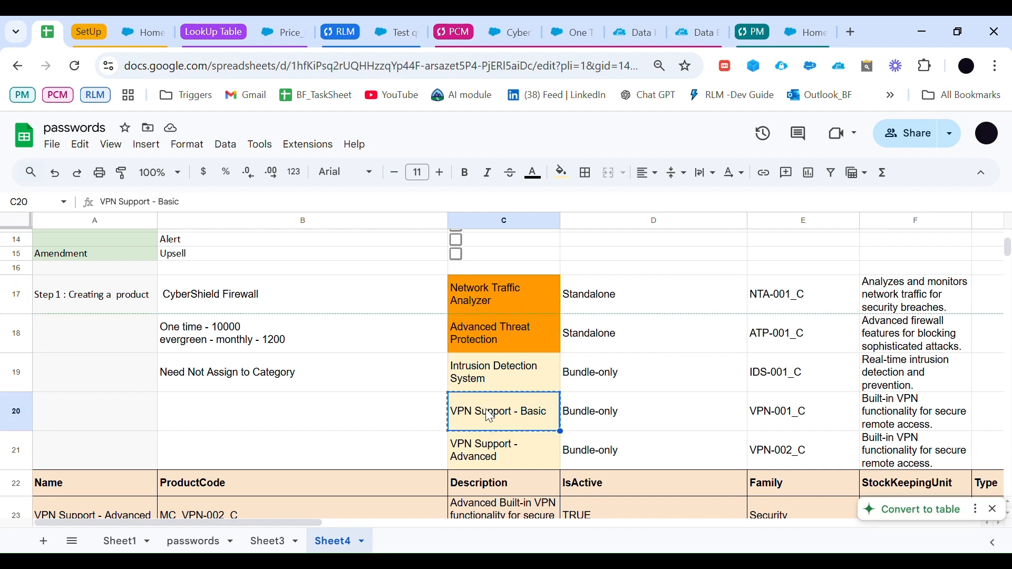
pyautogui.click(498, 449)
pyautogui.hotkey('ctrl', 'c')
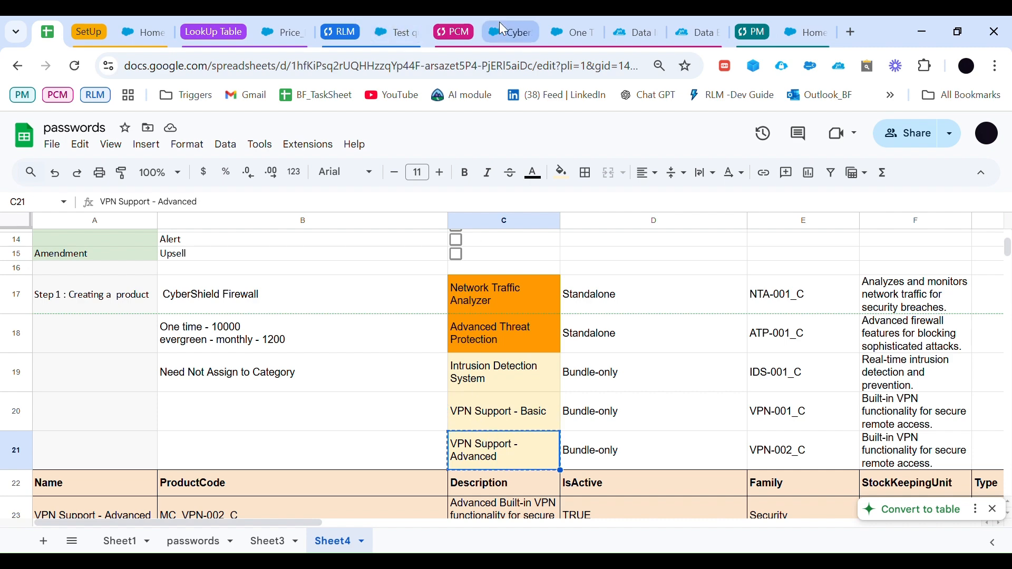
# Step: In Salesforce, select Network Traffic Analyzer, Advanced Threat Protection, Intrusion Detection System, VPN Support - Basic and VPN Support - Advanced as CyberShield Firewall components
pyautogui.click(500, 27)
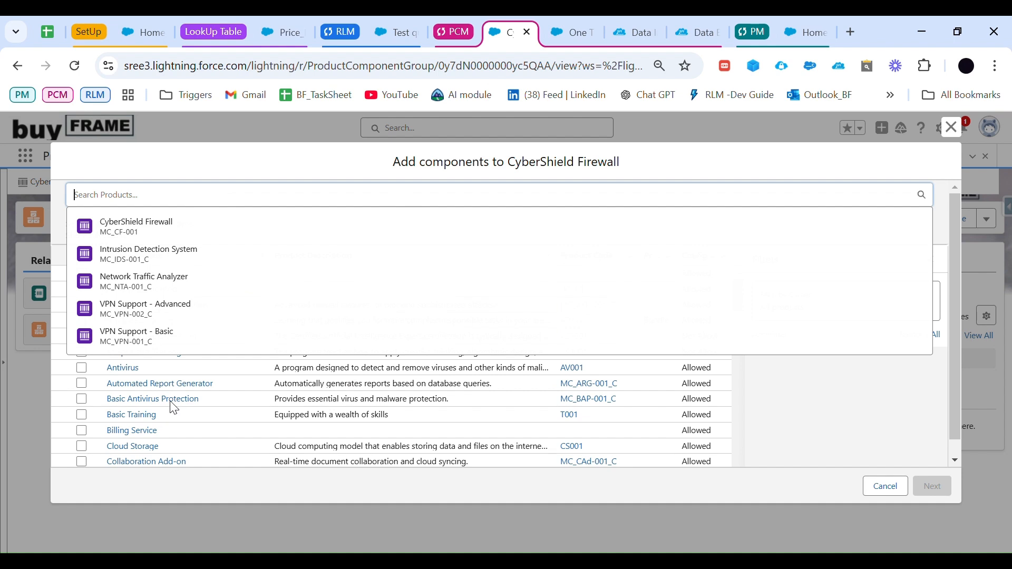
pyautogui.hotkey('ctrl', 'v')
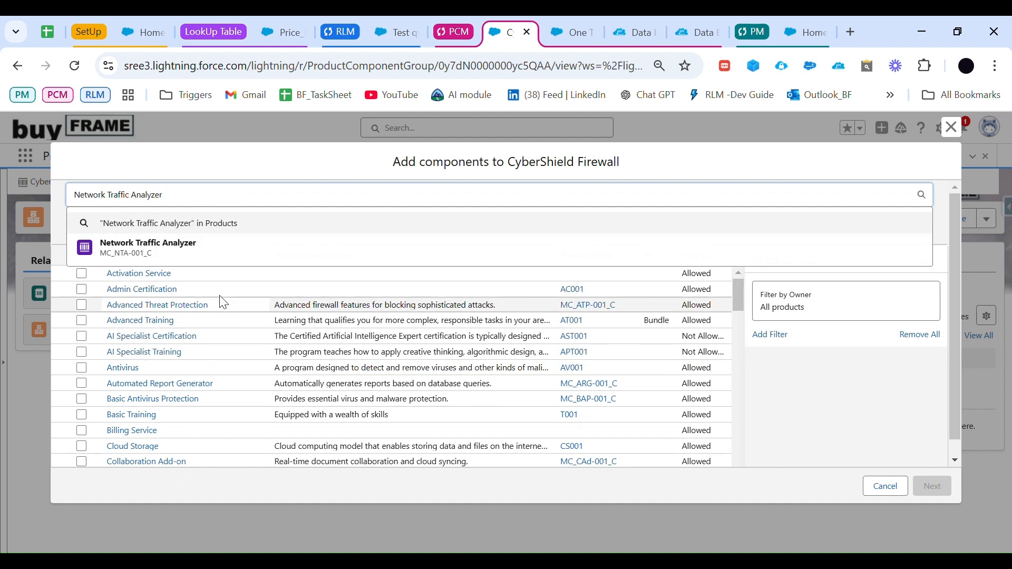
pyautogui.click(210, 248)
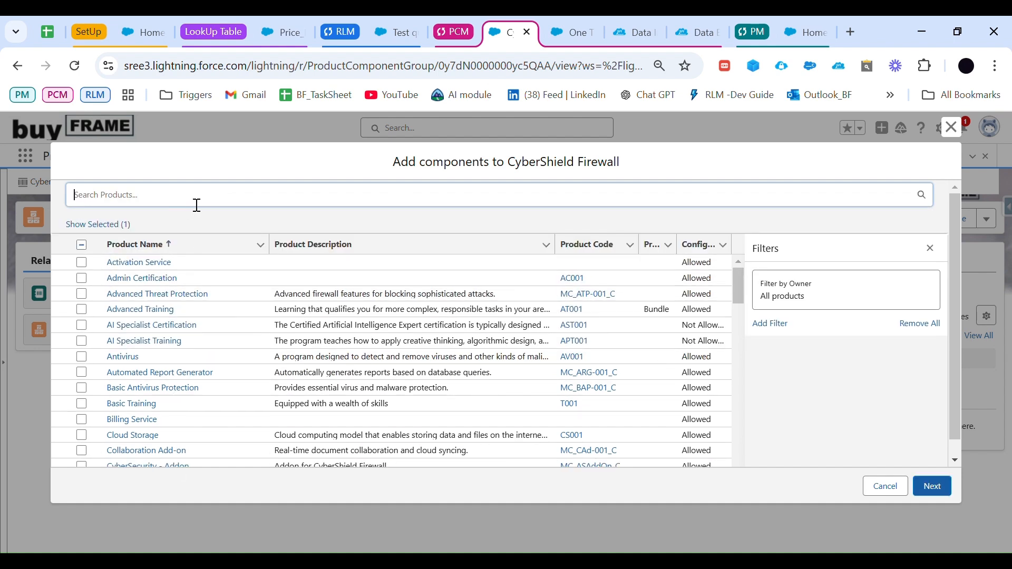
pyautogui.hotkey('ctrl', 'v')
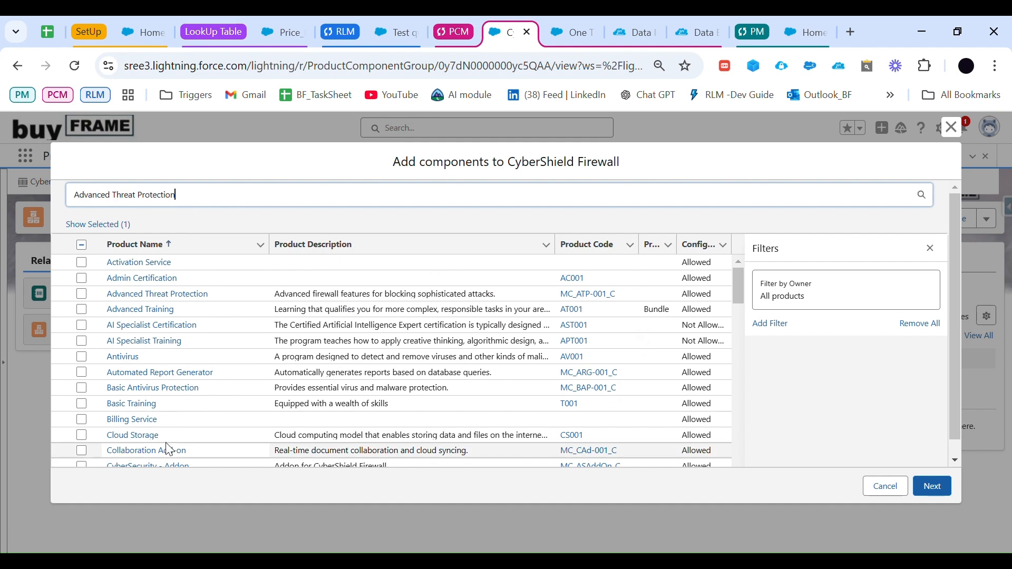
pyautogui.click(182, 249)
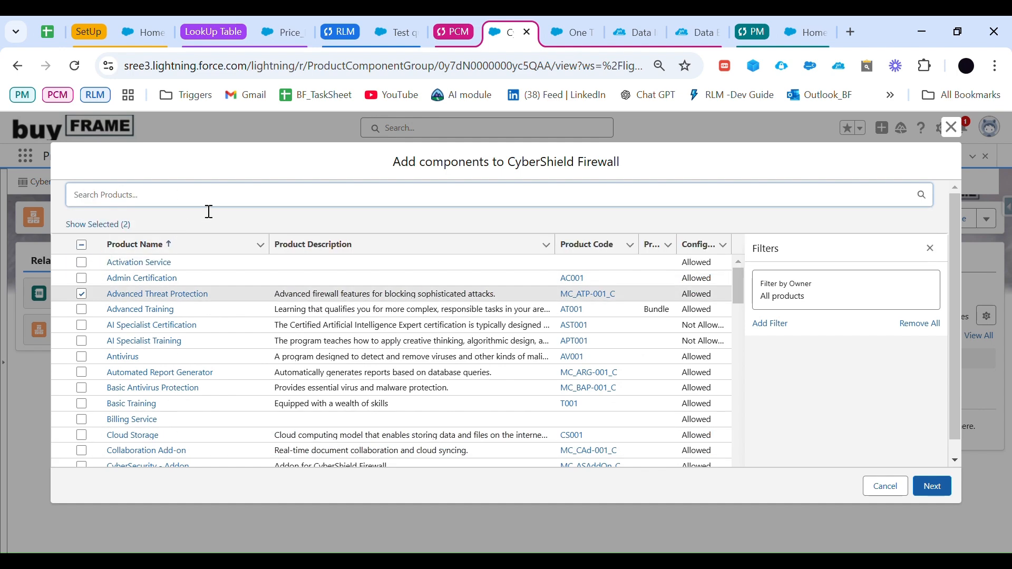
pyautogui.hotkey('ctrl', 'v')
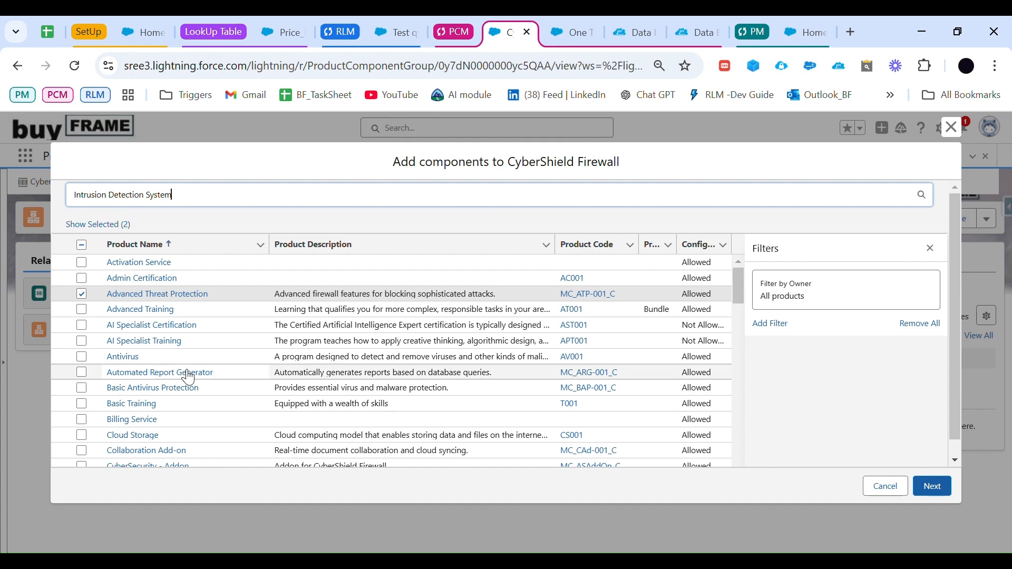
pyautogui.click(171, 241)
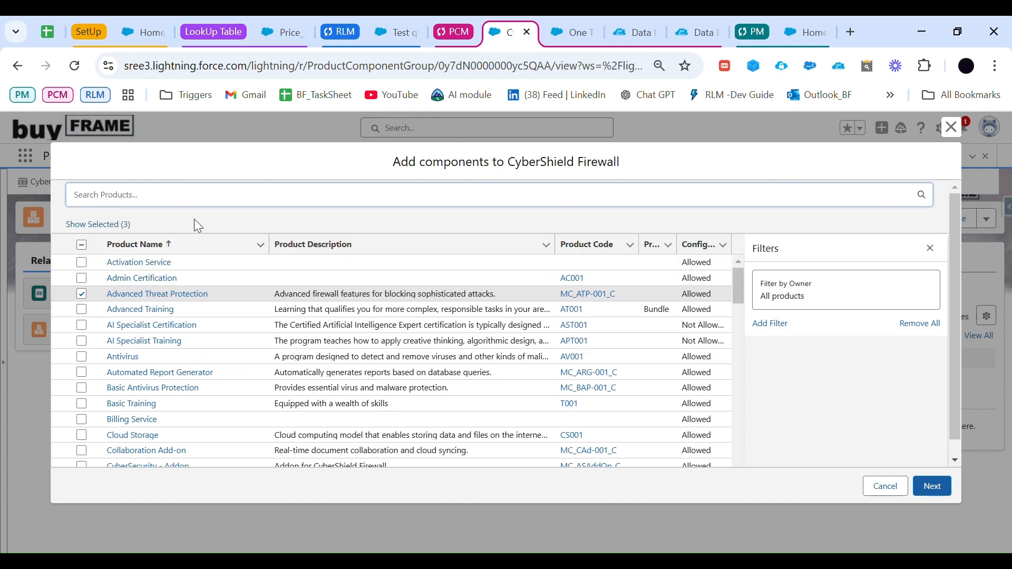
pyautogui.hotkey('ctrl', 'v')
pyautogui.click(178, 249)
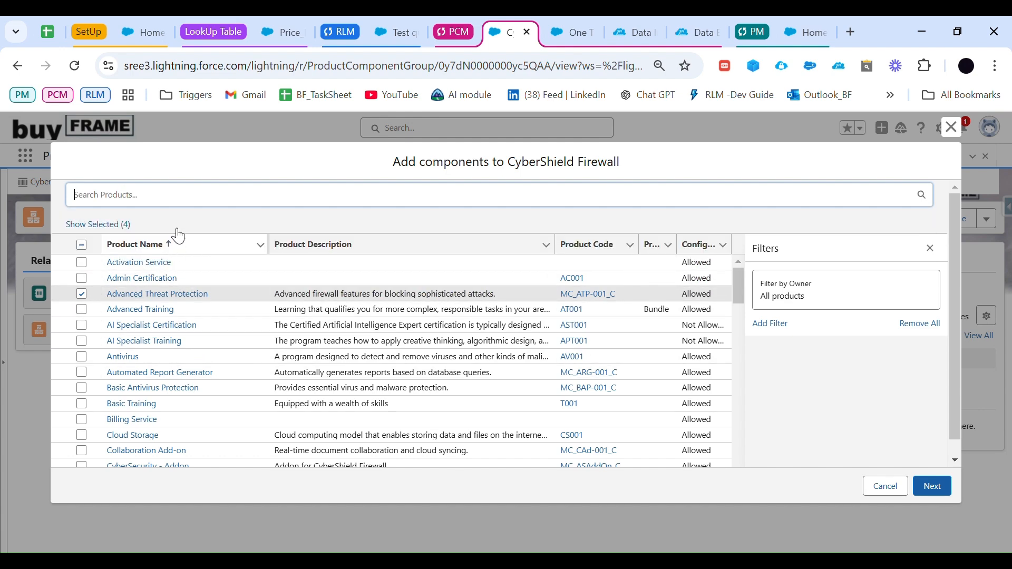
pyautogui.hotkey('ctrl', 'v')
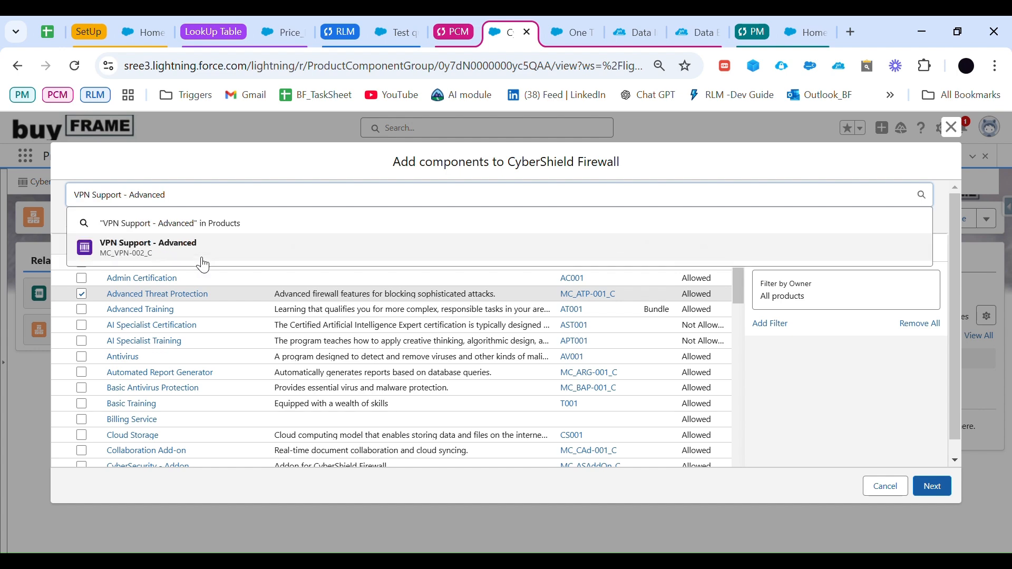
pyautogui.click(200, 257)
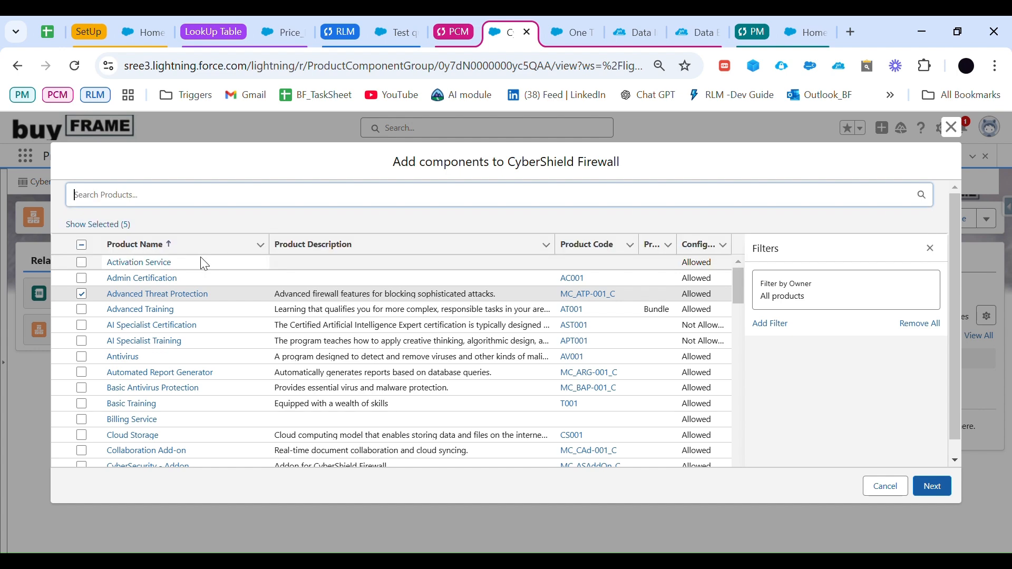
pyautogui.click(942, 492)
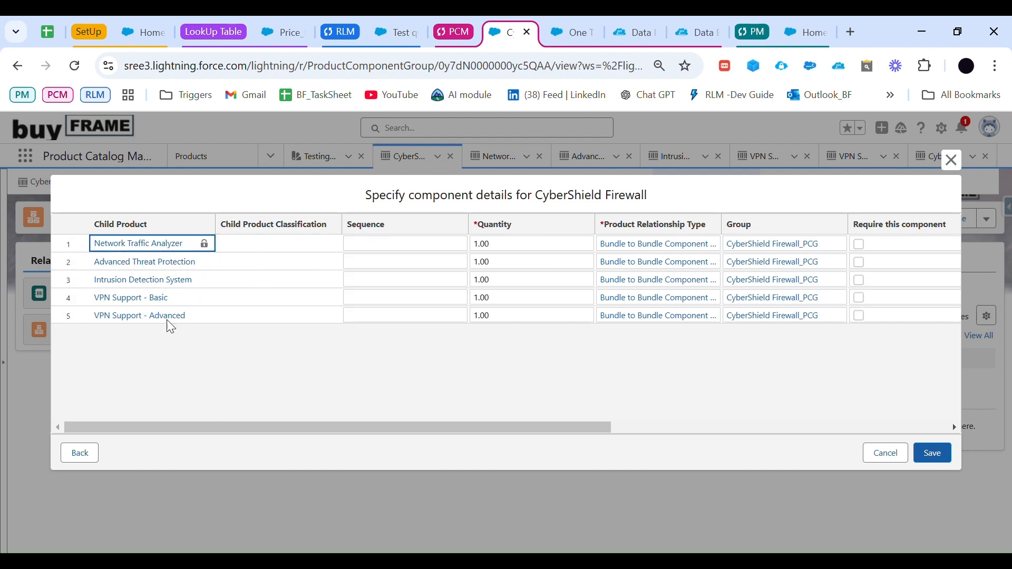
# Step: Allow quantity changes for all five CyberShield Firewall child components and save the component details
pyautogui.click(193, 426)
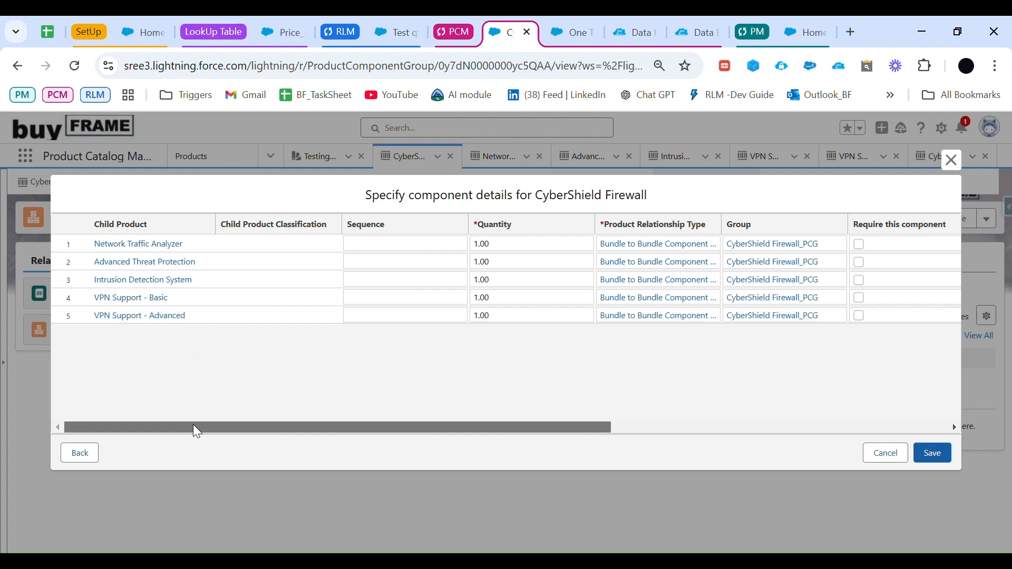
pyautogui.moveTo(193, 424); pyautogui.dragTo(372, 436)
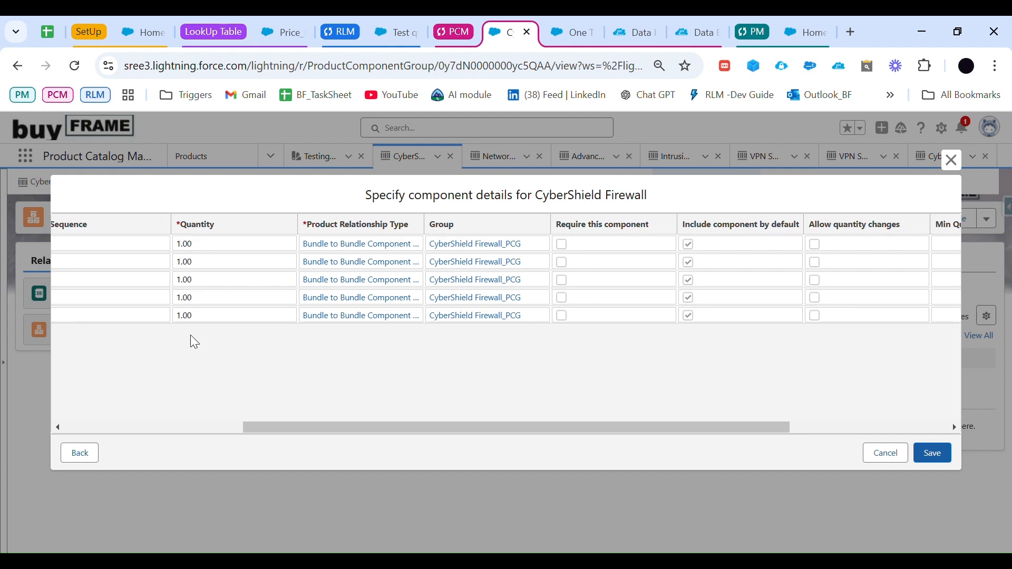
pyautogui.moveTo(410, 428); pyautogui.dragTo(453, 428)
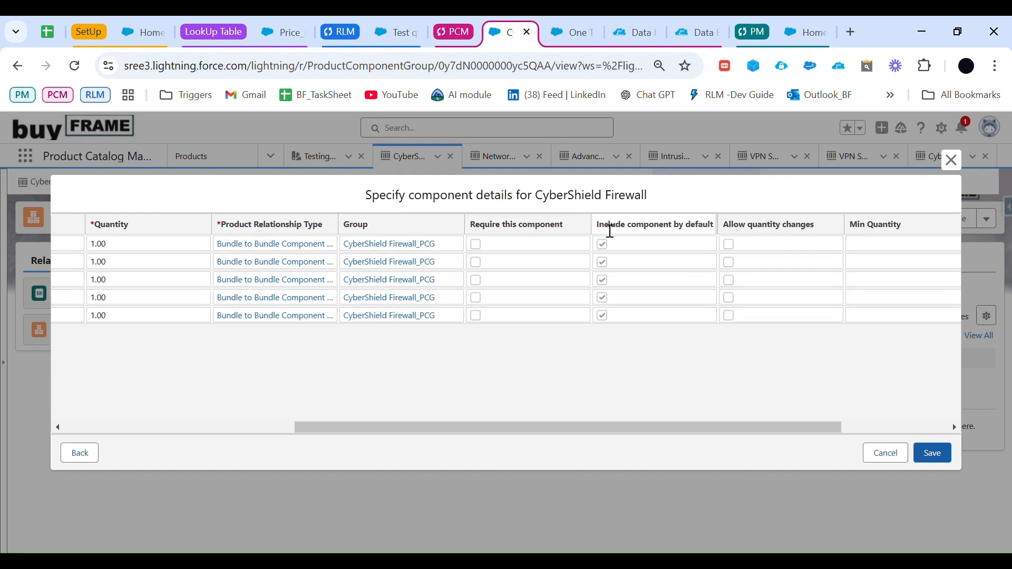
pyautogui.click(718, 226)
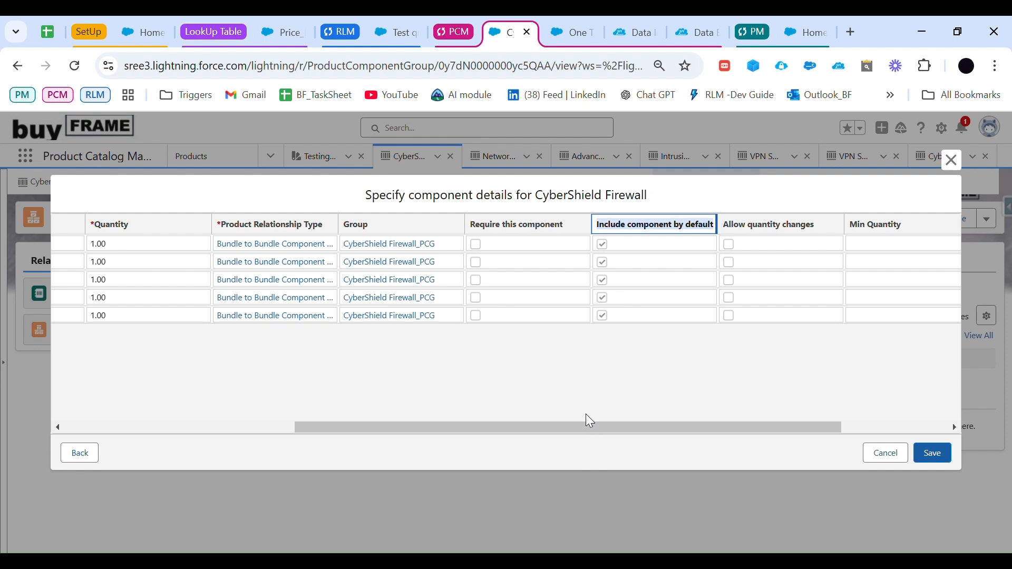
pyautogui.moveTo(586, 426); pyautogui.dragTo(765, 428)
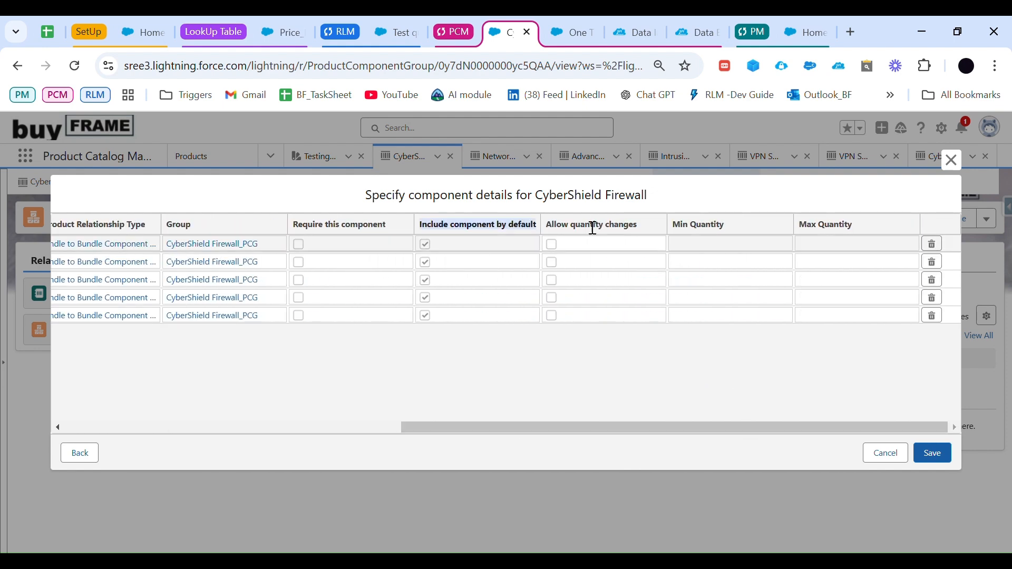
pyautogui.click(559, 250)
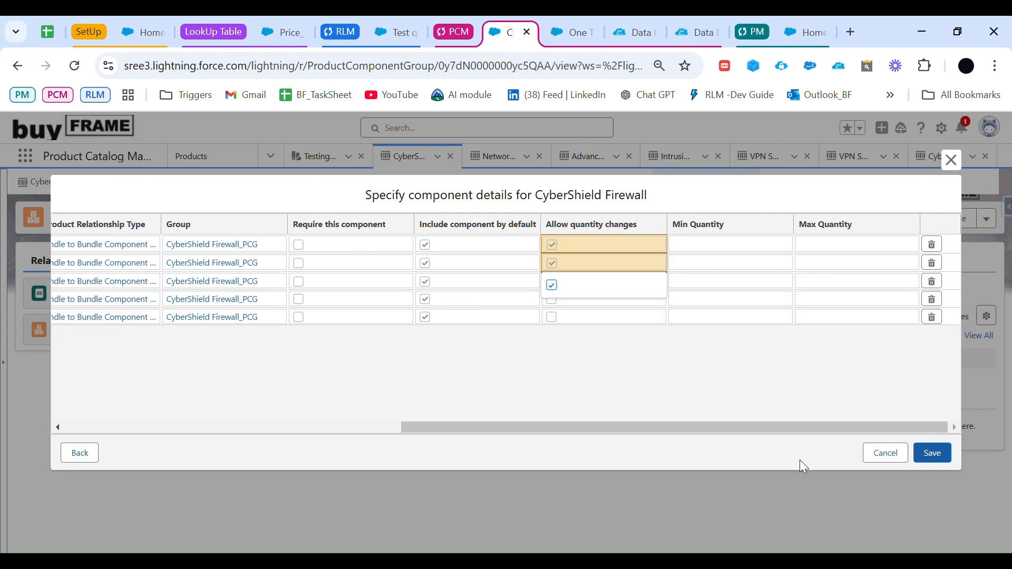
pyautogui.click(557, 306)
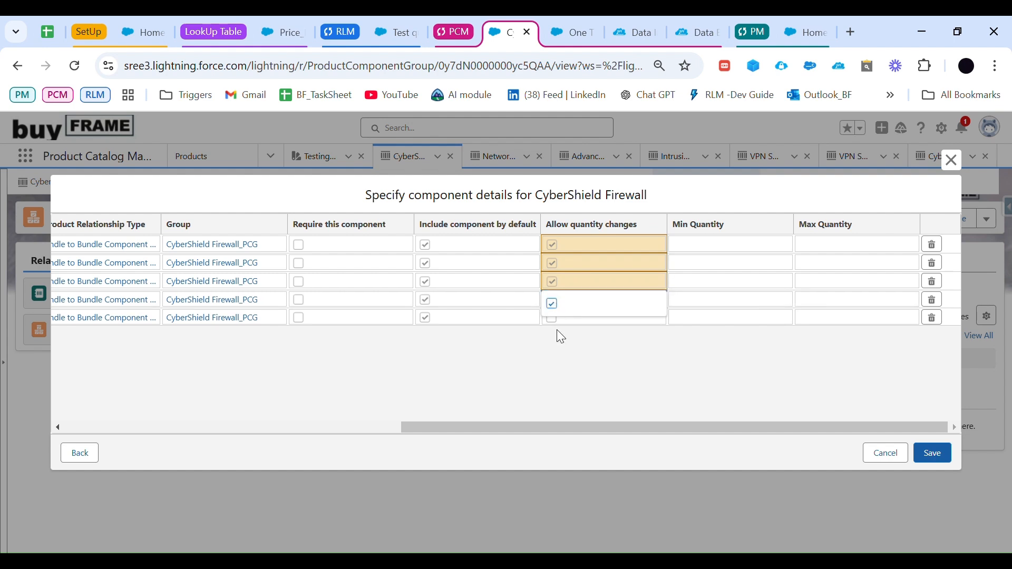
pyautogui.click(556, 330)
pyautogui.click(553, 321)
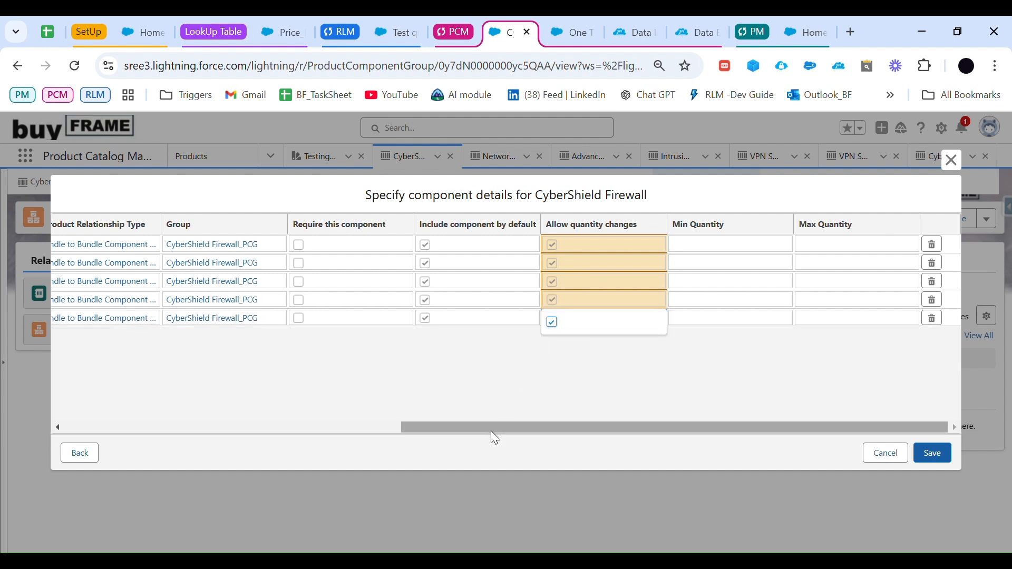
pyautogui.moveTo(491, 428); pyautogui.dragTo(317, 435)
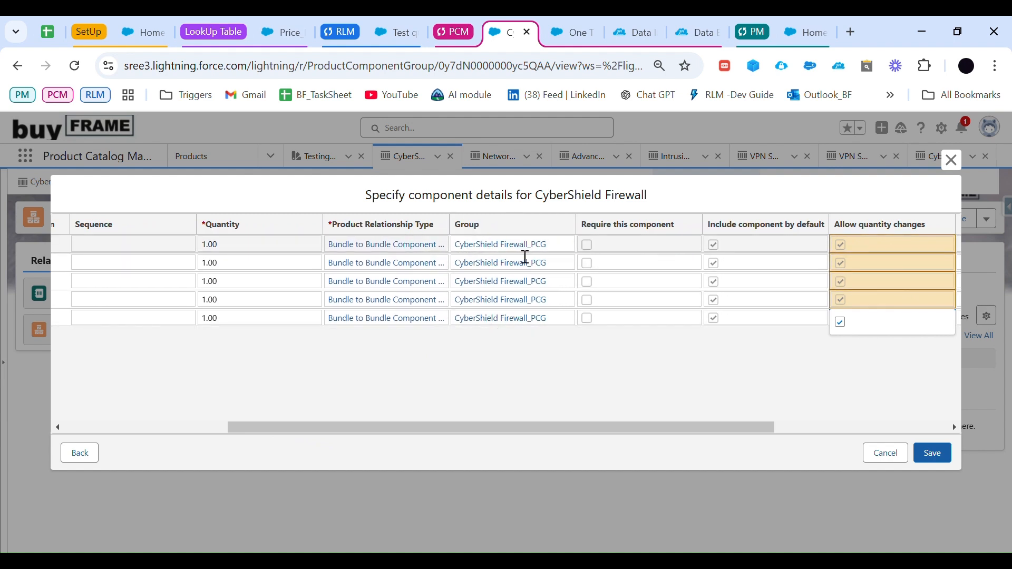
pyautogui.click(561, 244)
pyautogui.click(688, 409)
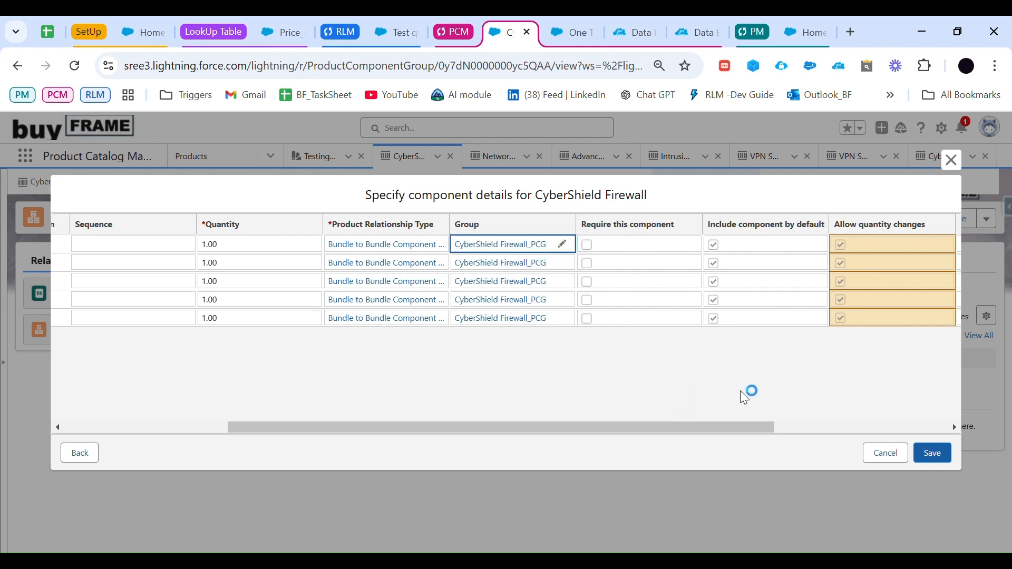
pyautogui.click(936, 456)
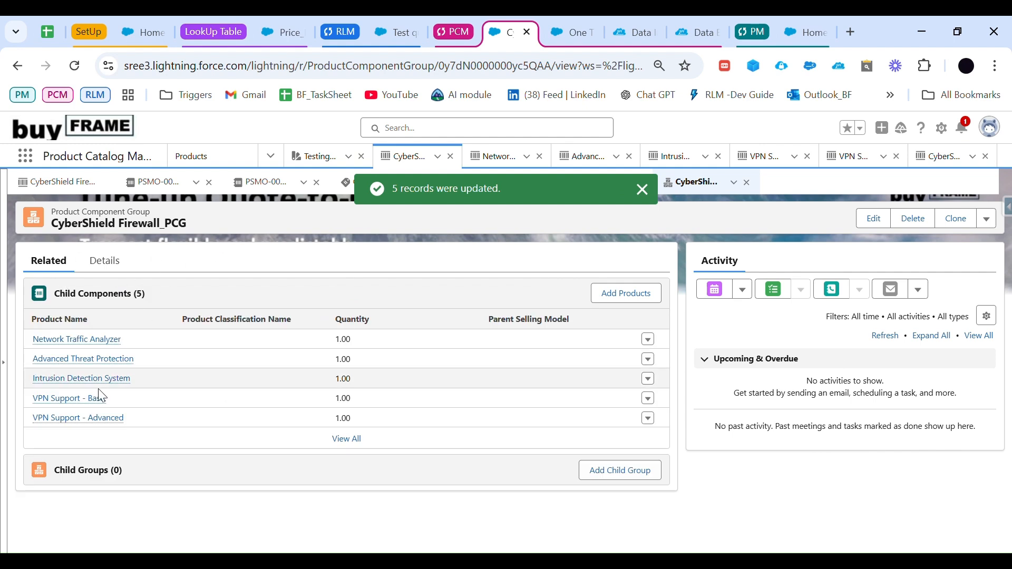
# Step: Review the child components, selling model options and price books on the CyberShield Firewall product record
pyautogui.click(71, 190)
pyautogui.scroll(2, 175, 306)
pyautogui.scroll(6, 176, 305)
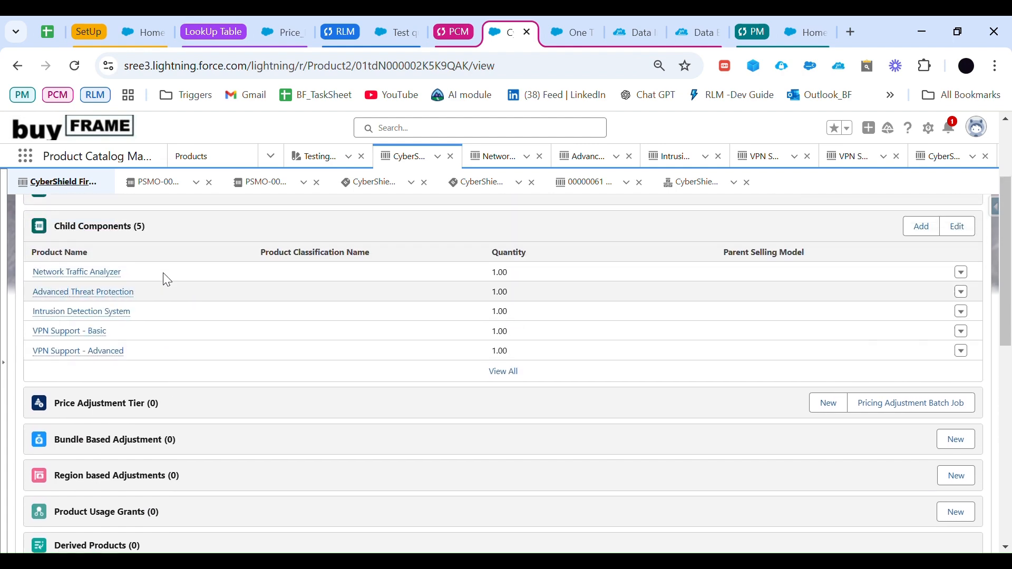
pyautogui.moveTo(60, 232); pyautogui.dragTo(162, 238)
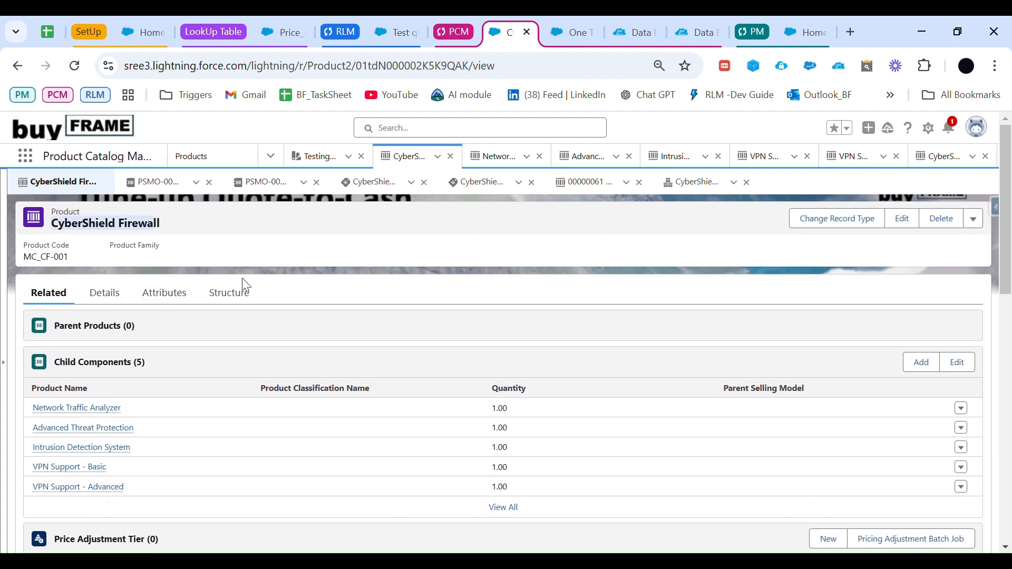
pyautogui.scroll(-6, 246, 286)
pyautogui.scroll(4, 249, 313)
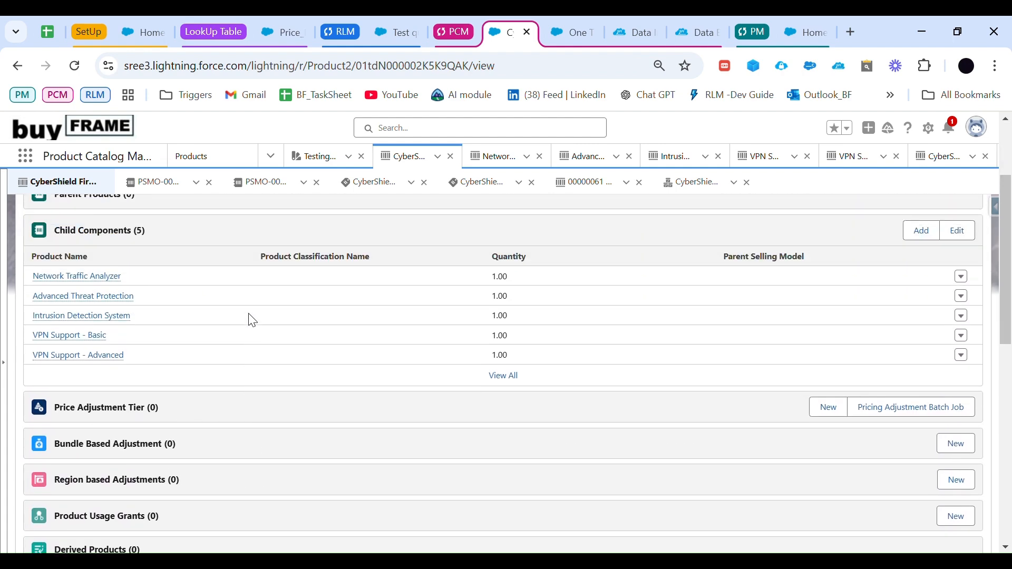
pyautogui.scroll(1, 121, 257)
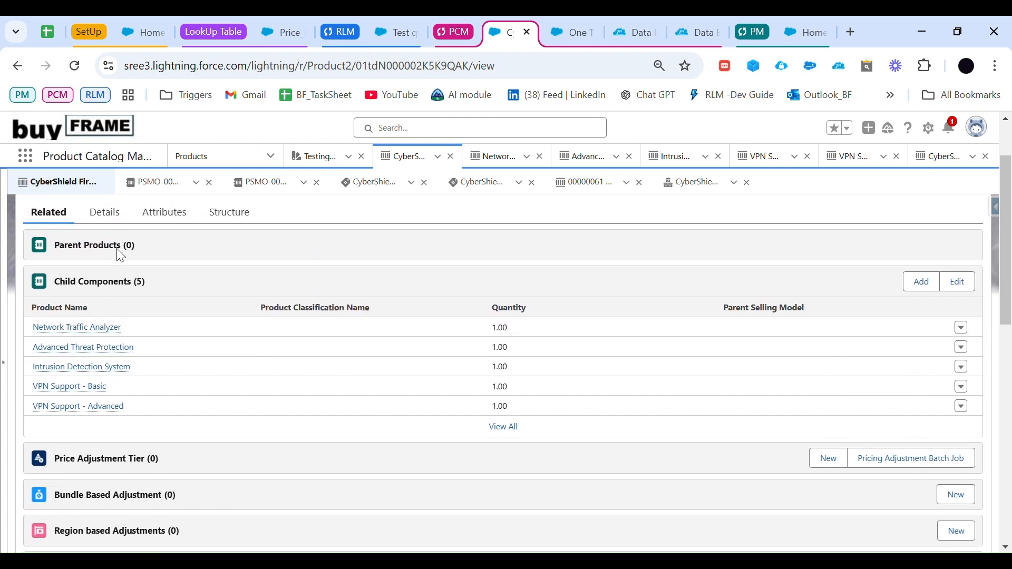
pyautogui.scroll(-8, 222, 423)
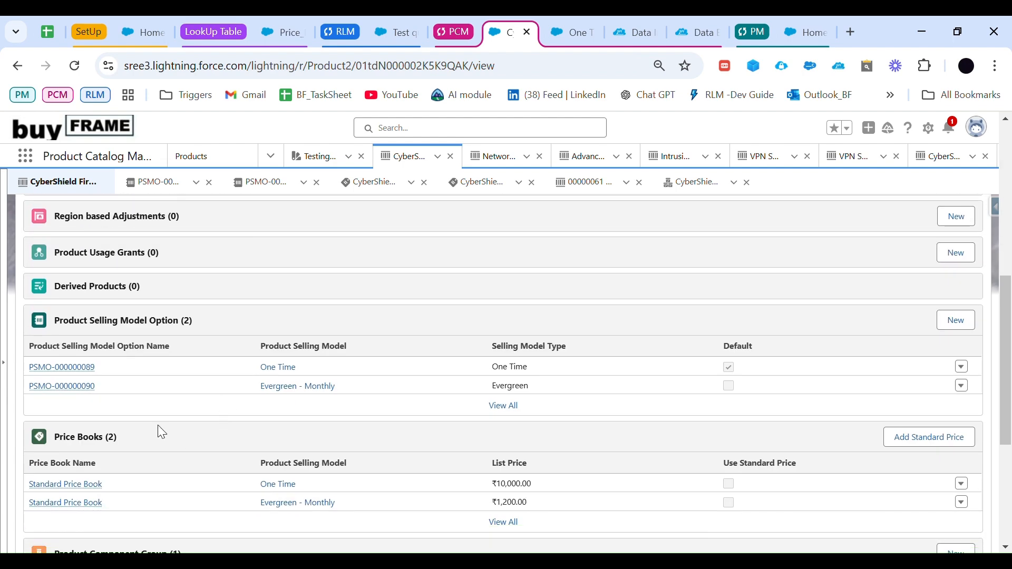
pyautogui.scroll(10, 134, 493)
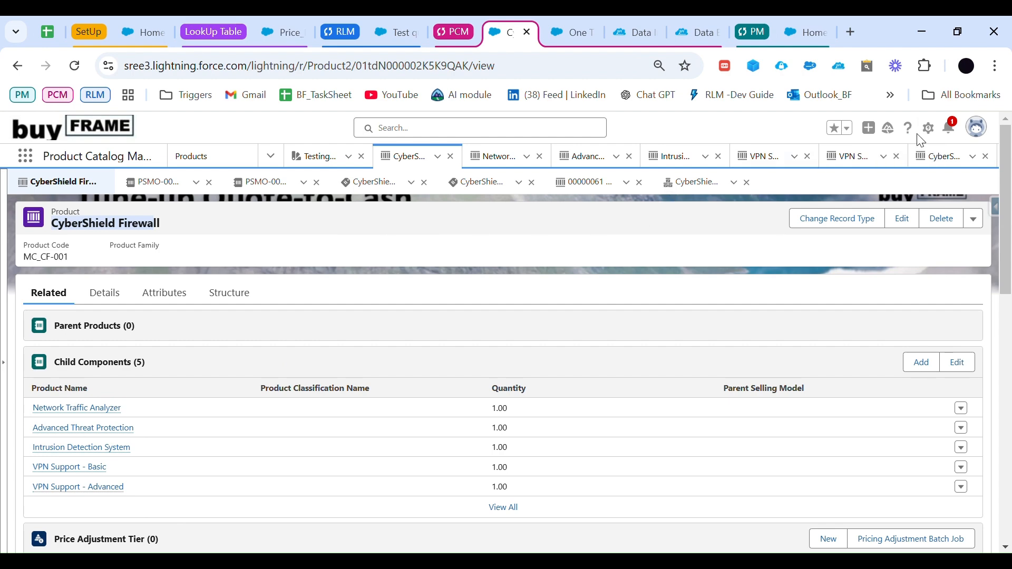
# Step: In the Google Sheets planning sheet, check off the Bundle task and the pricebooks, categories and price selling model task
pyautogui.click(51, 33)
pyautogui.scroll(10, 339, 378)
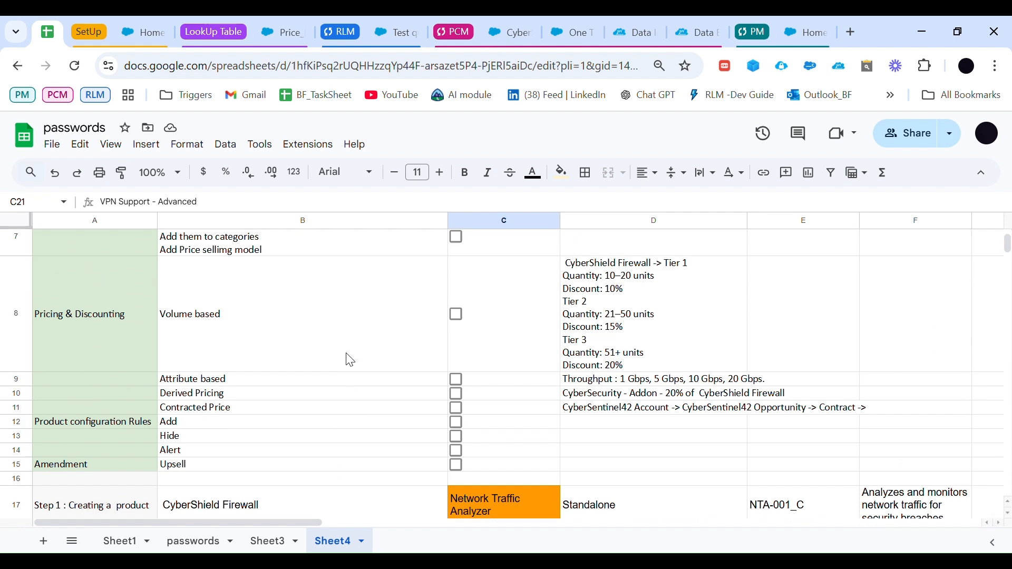
pyautogui.scroll(3, 350, 360)
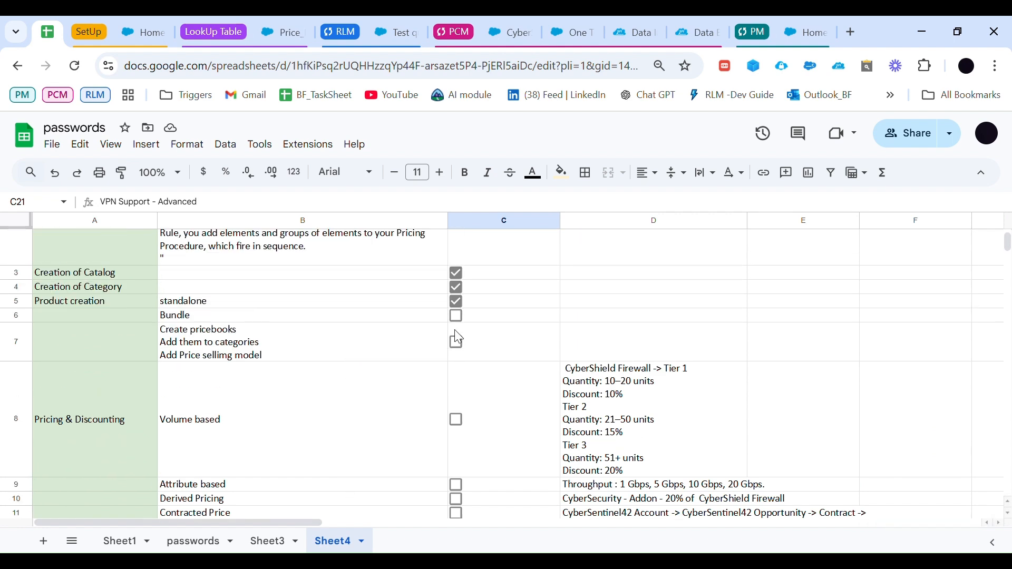
pyautogui.click(457, 316)
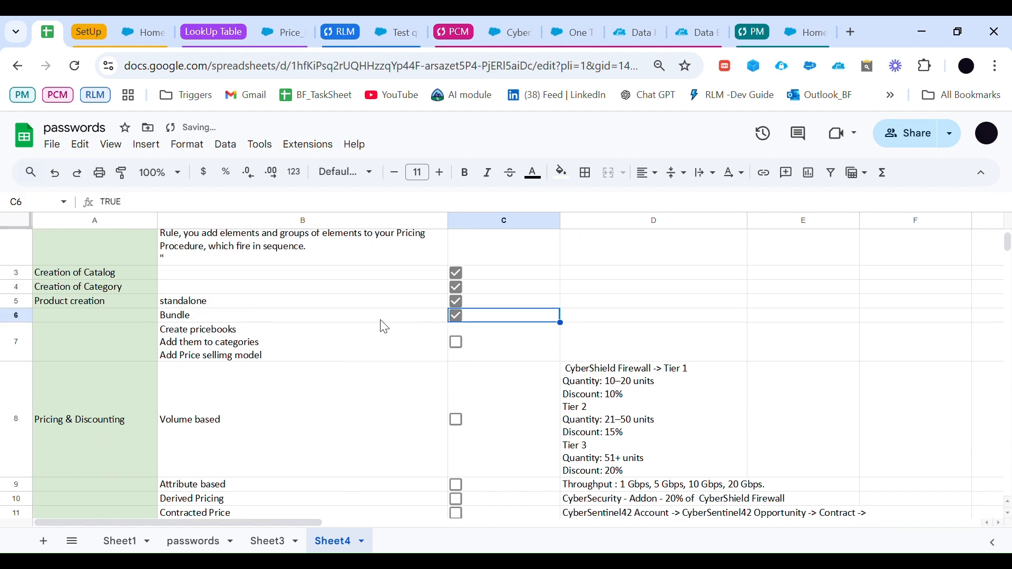
pyautogui.click(169, 338)
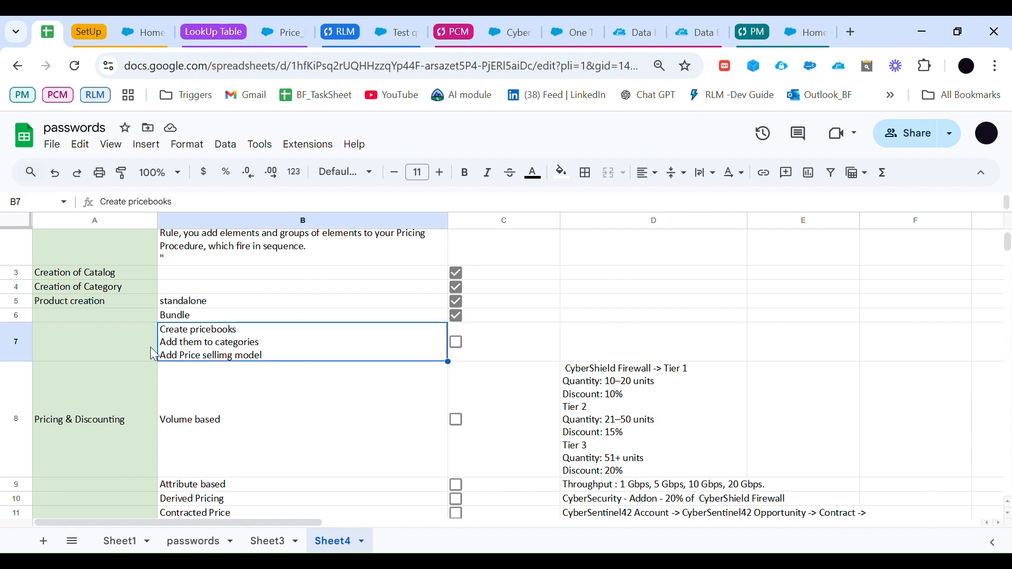
pyautogui.click(457, 343)
# Step: Examine the Volume based pricing task and its CyberShield Firewall quantity and discount tiers in the planning sheet
pyautogui.scroll(-3, 522, 364)
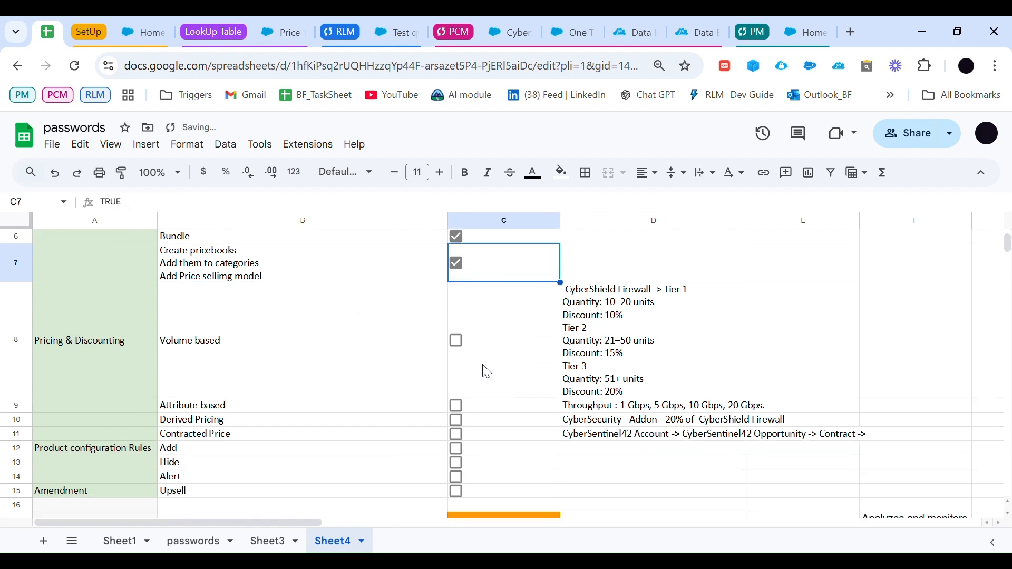
pyautogui.scroll(-1, 371, 414)
pyautogui.scroll(1, 370, 414)
pyautogui.click(330, 362)
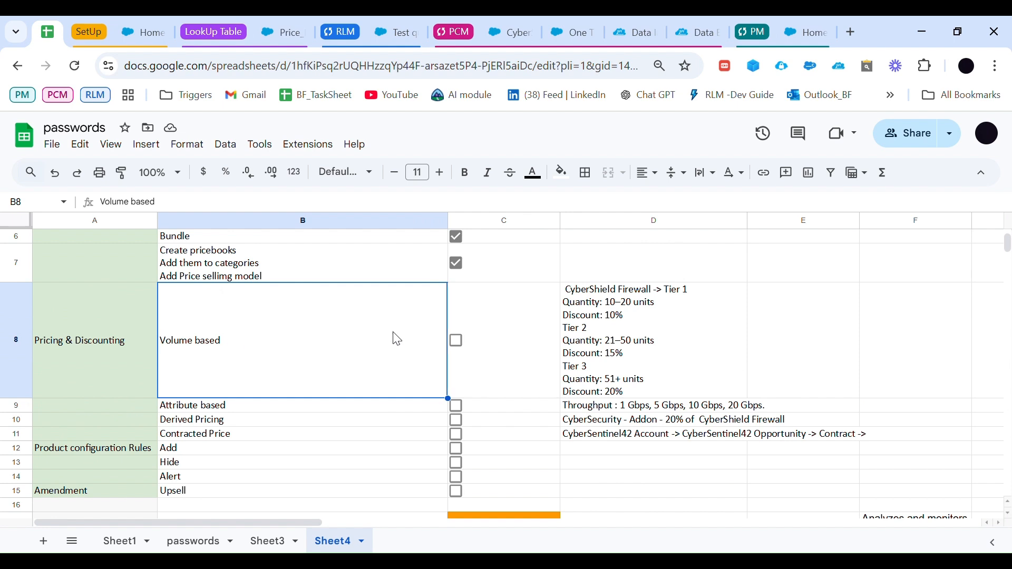
pyautogui.click(661, 344)
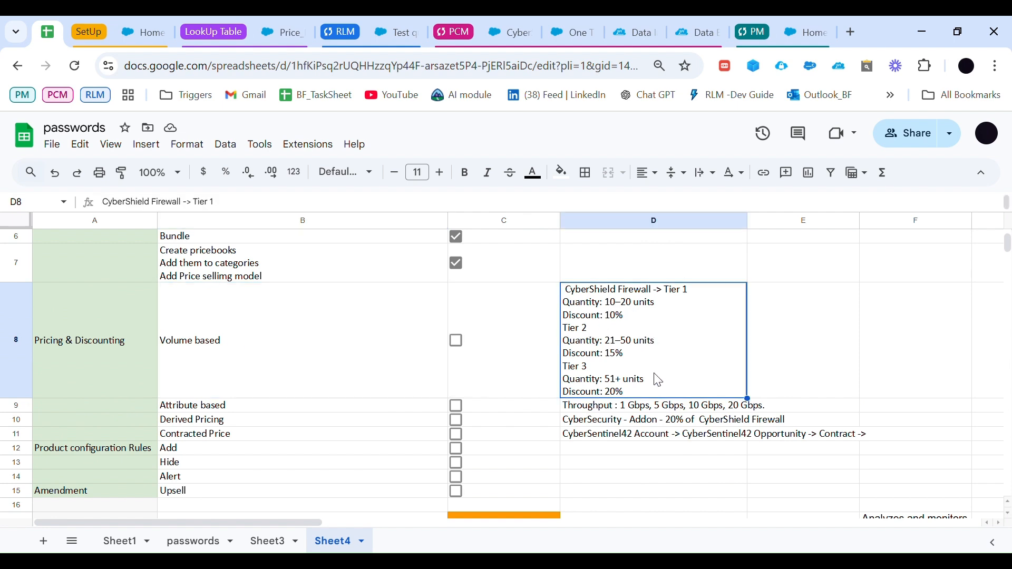
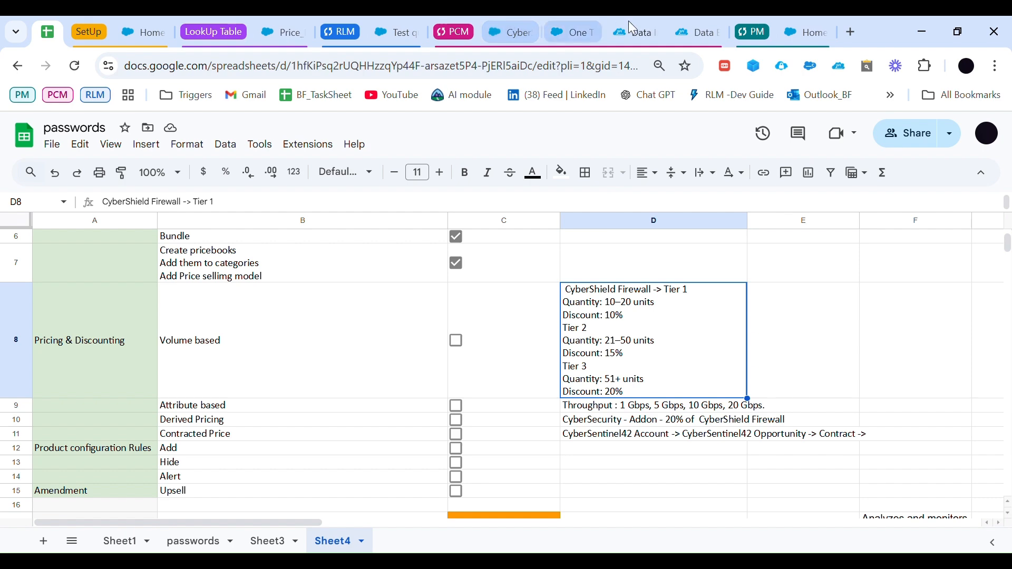
# Step: In Salesforce Price Management, find Standard Volume Based Adjustment among all price adjustment schedules and open its price adjustment tiers
pyautogui.click(807, 33)
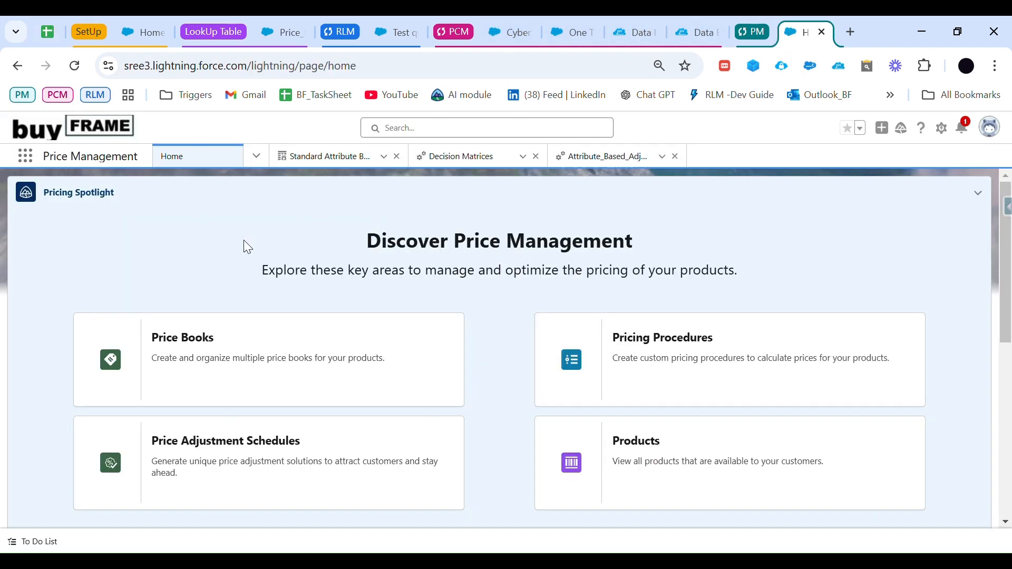
pyautogui.click(251, 464)
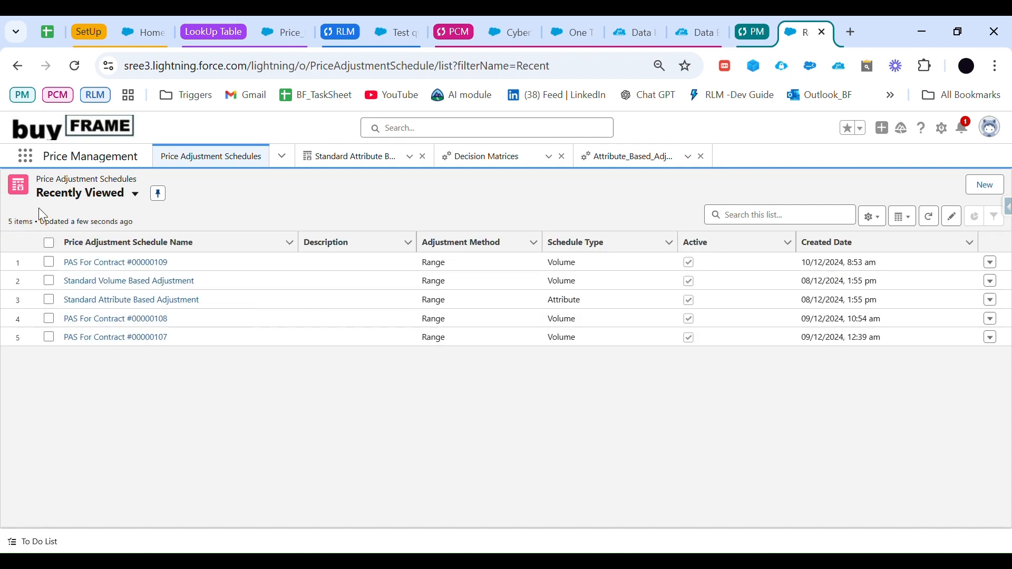
pyautogui.click(132, 194)
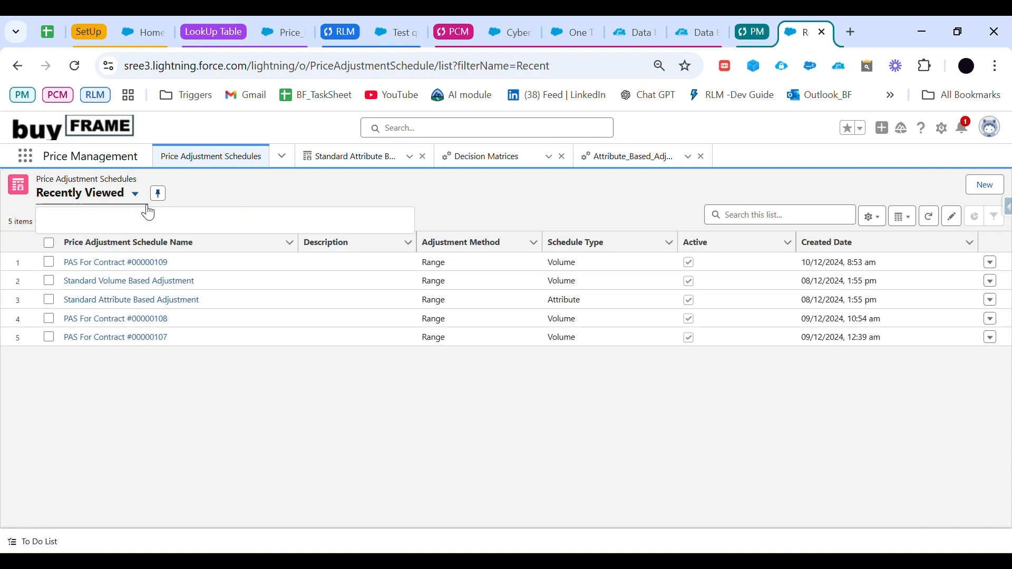
pyautogui.click(138, 242)
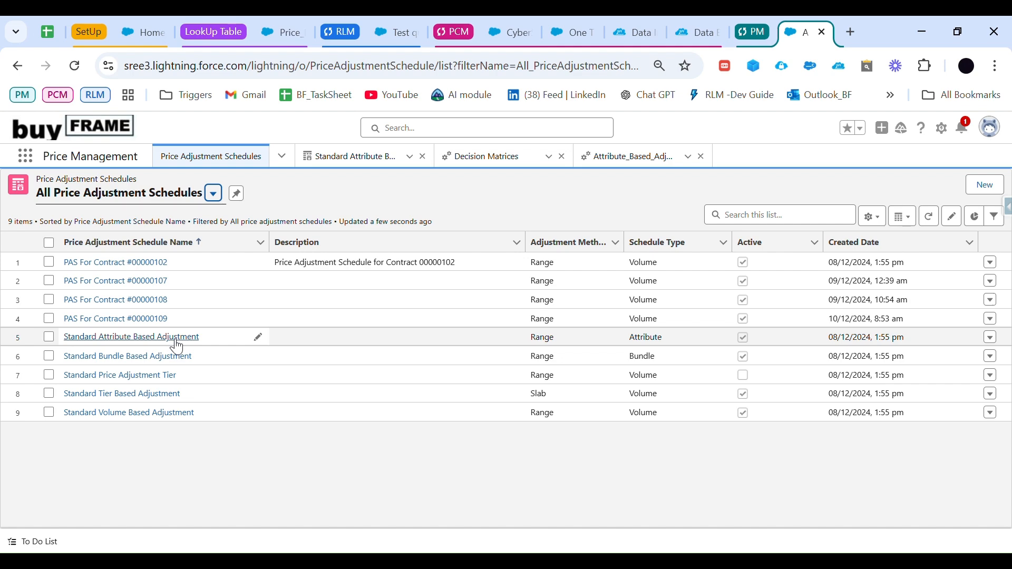
pyautogui.click(133, 414)
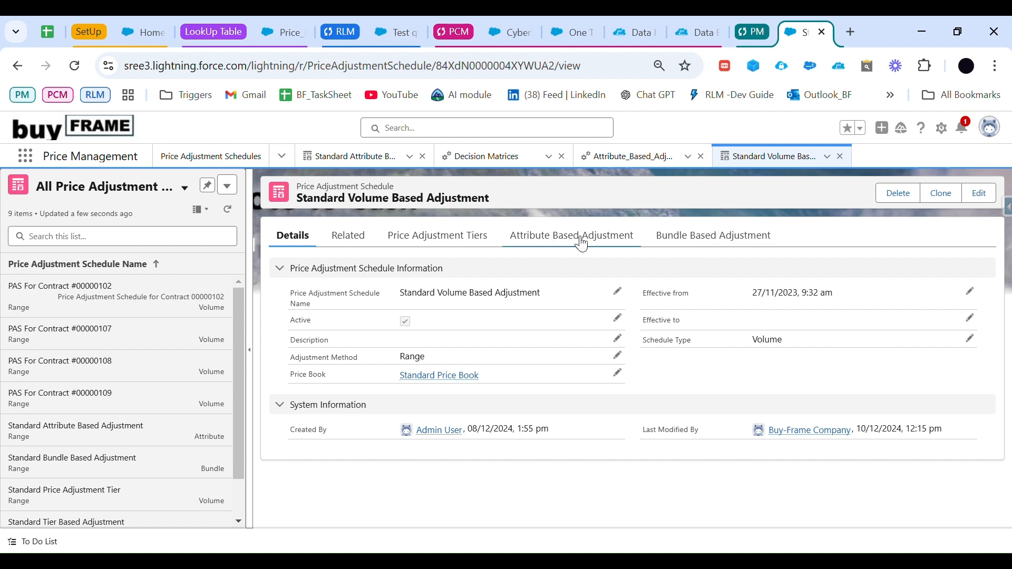
pyautogui.click(459, 240)
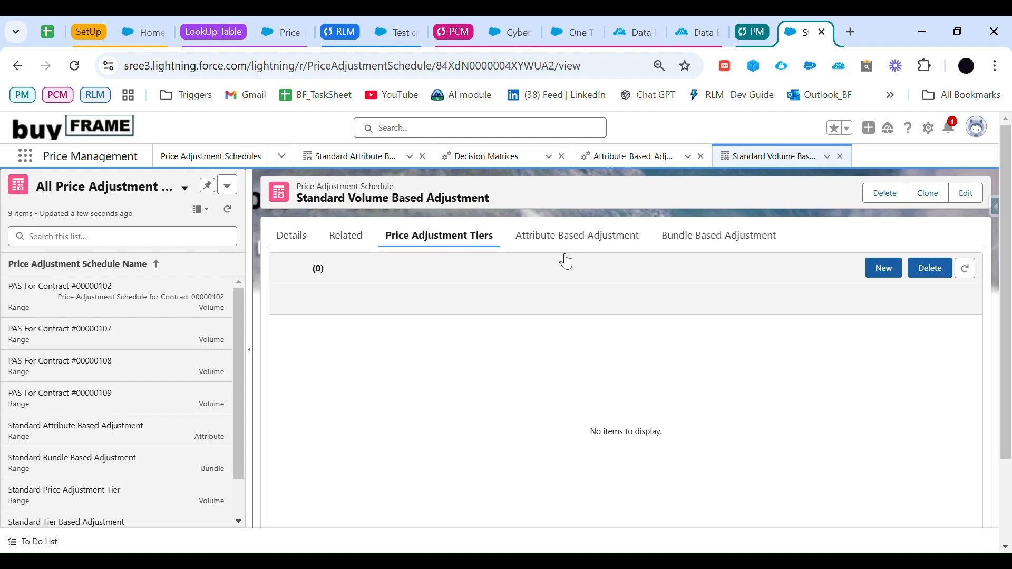
# Step: Start a price adjustment tier of type Percentage with value 10, linked to the Standard Volume Based Adjustment schedule
pyautogui.click(884, 269)
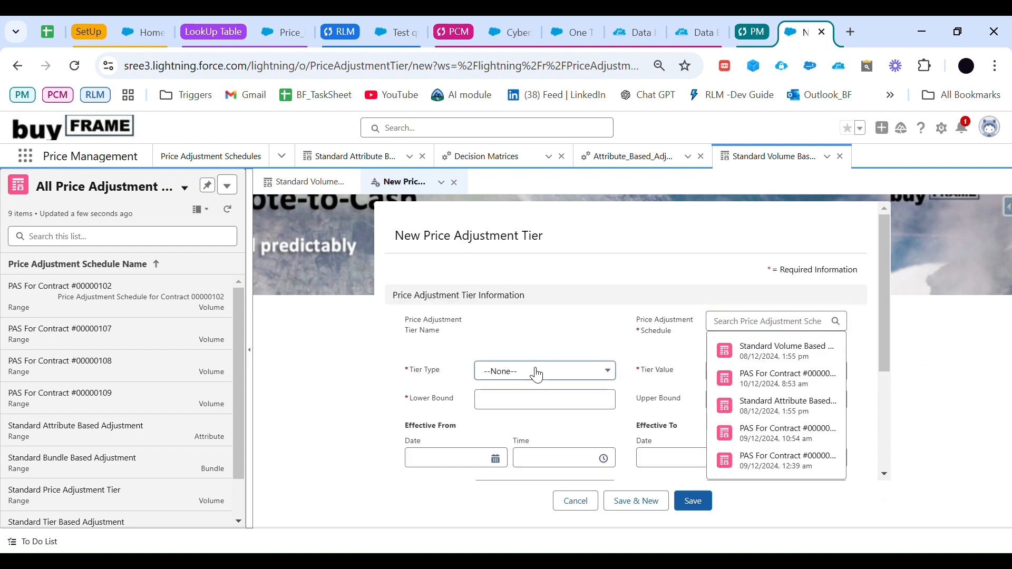
pyautogui.click(535, 372)
pyautogui.click(537, 419)
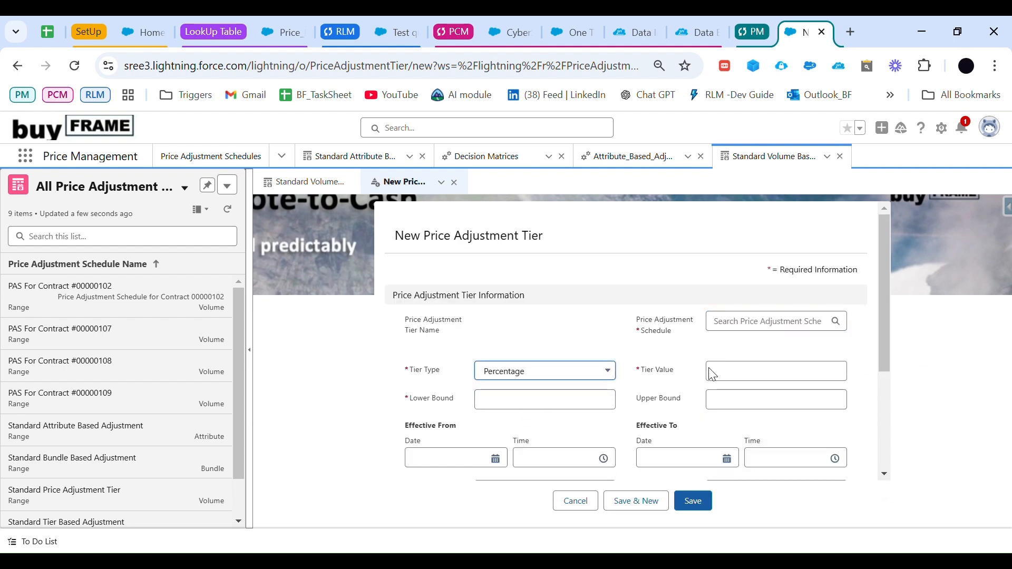
pyautogui.click(724, 377)
pyautogui.click(56, 35)
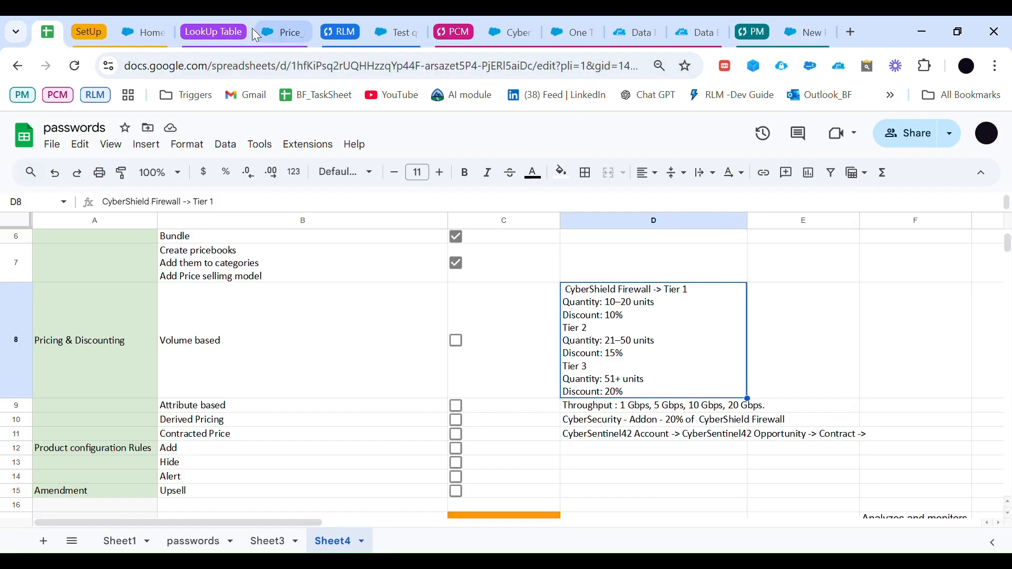
pyautogui.click(806, 33)
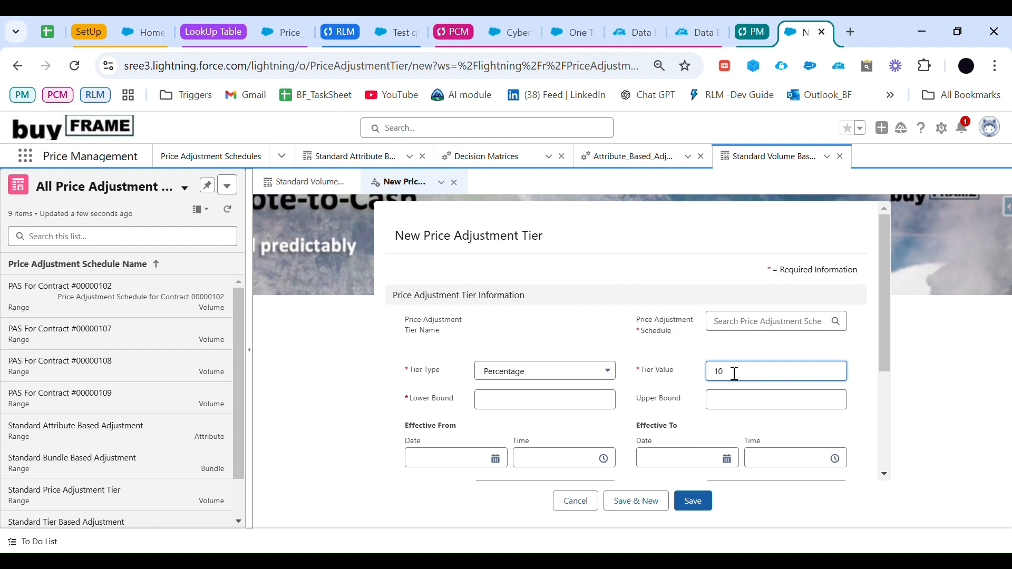
pyautogui.click(751, 329)
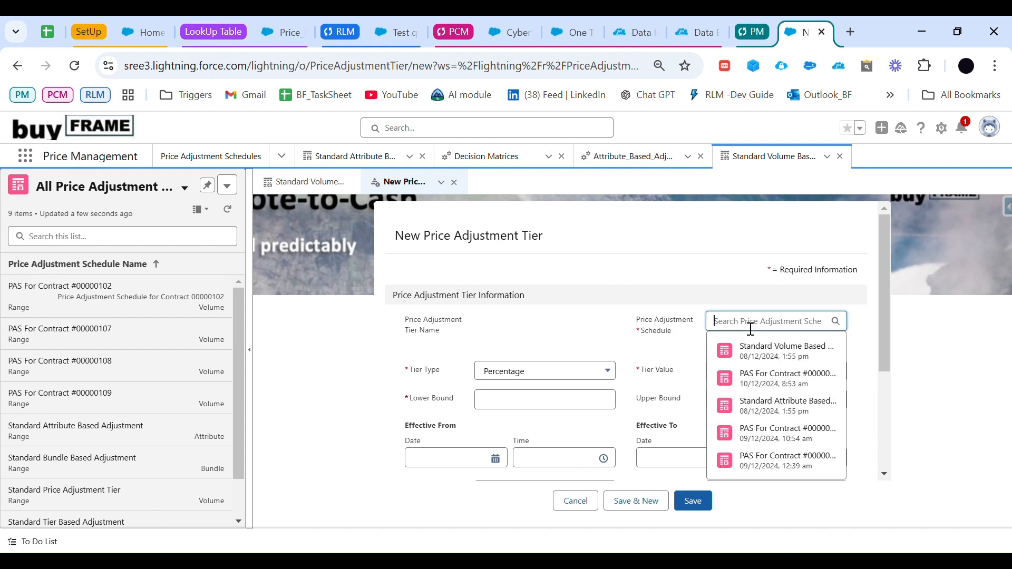
pyautogui.click(768, 351)
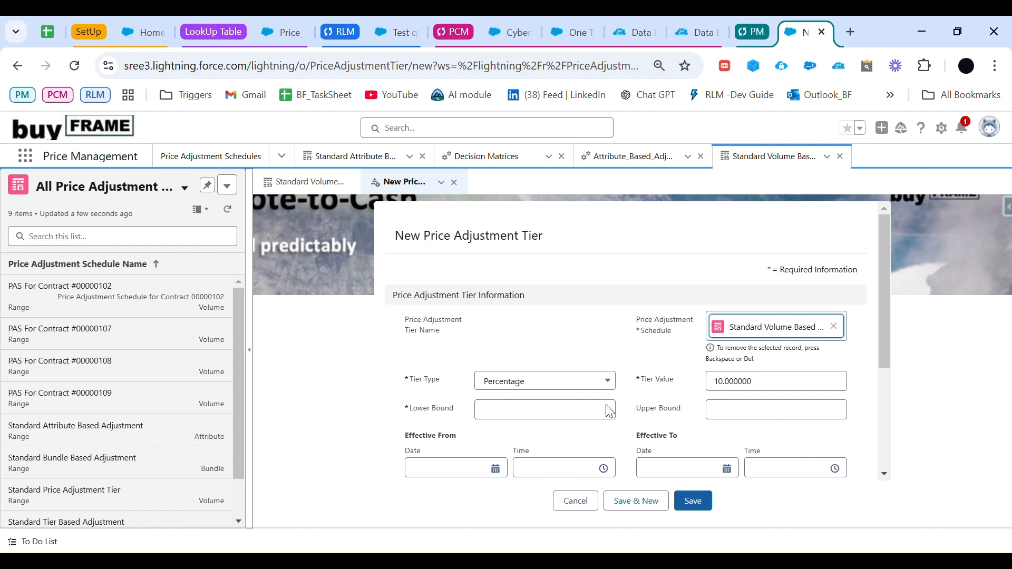
# Step: Set the new tier's lower bound to 10 per the planning sheet and its effective-from date to 01/12/2024
pyautogui.scroll(-1, 497, 385)
pyautogui.click(516, 361)
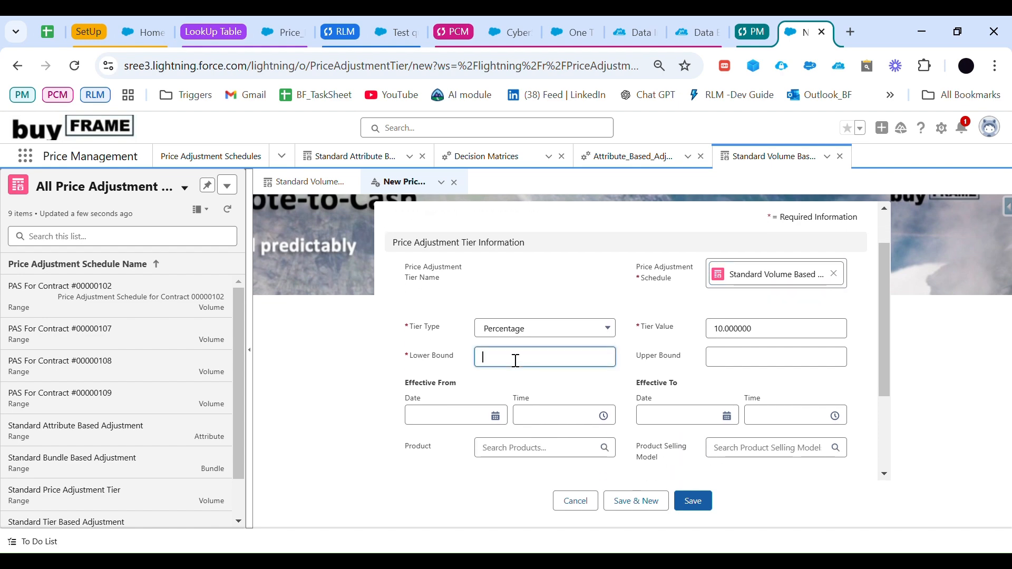
pyautogui.click(47, 32)
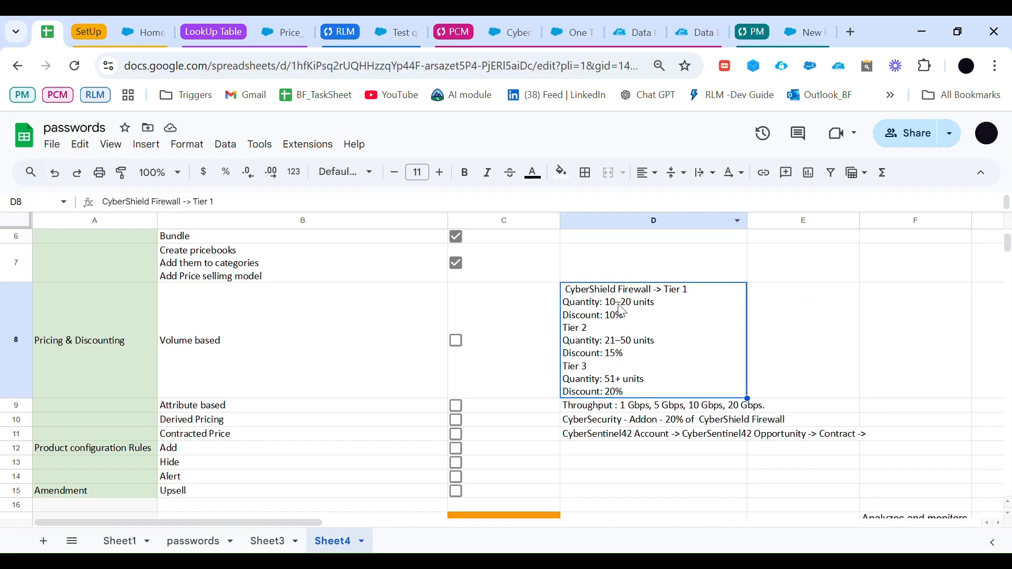
pyautogui.click(789, 26)
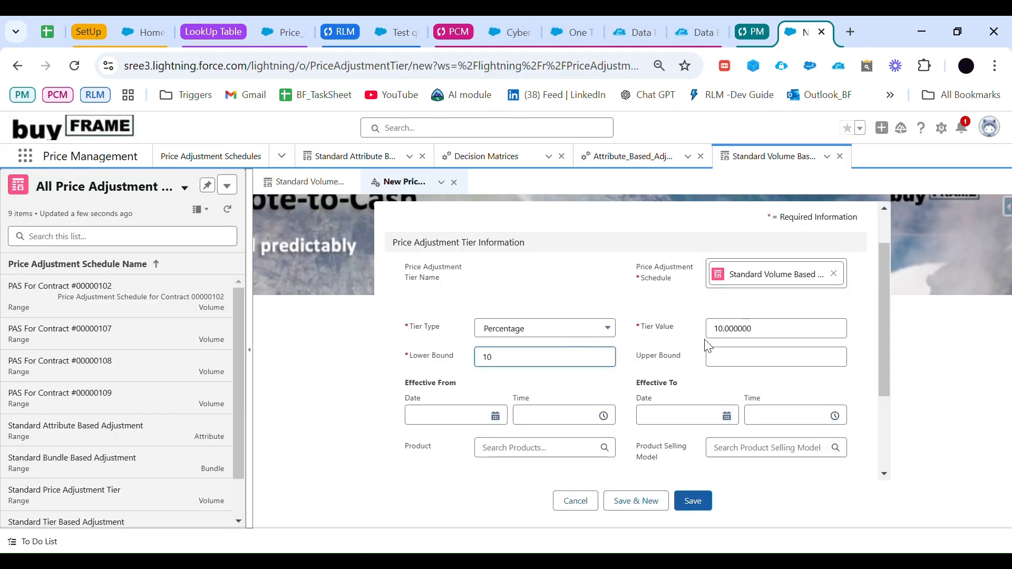
pyautogui.scroll(-1, 522, 398)
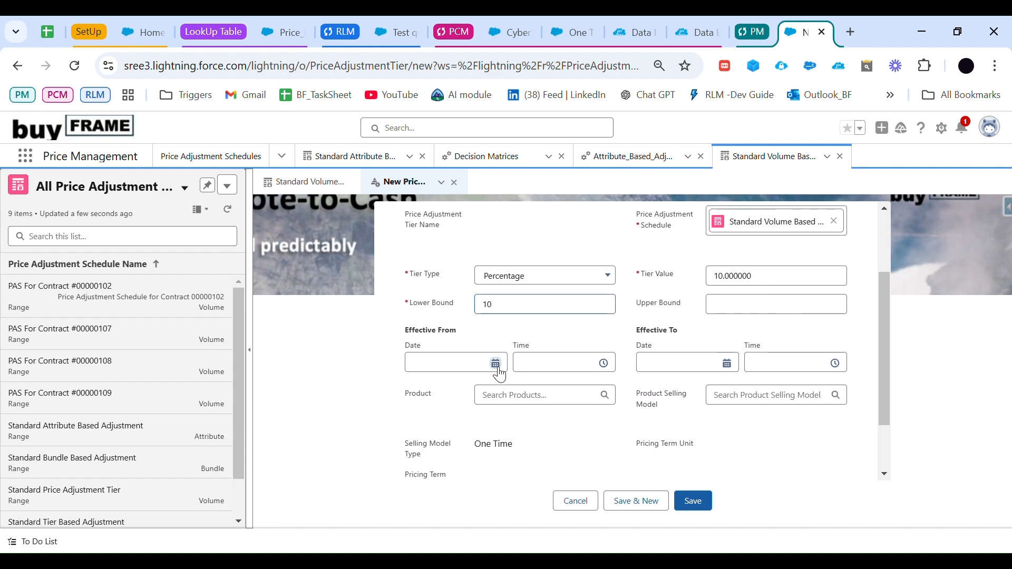
pyautogui.click(496, 361)
pyautogui.click(415, 260)
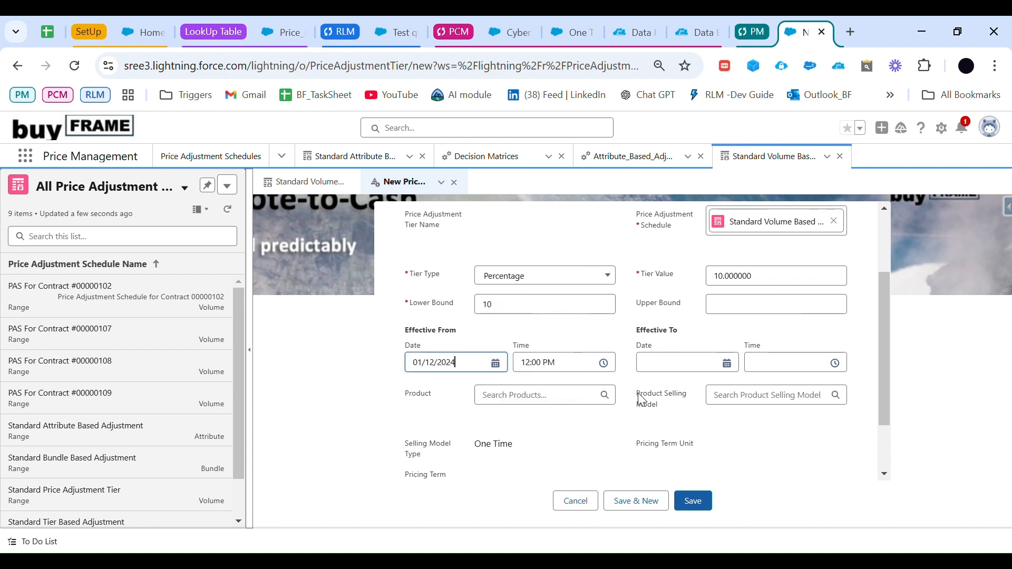
# Step: Assign CyberShield Firewall and the One Time selling model to the tier and try to save it
pyautogui.scroll(-1, 623, 405)
pyautogui.click(546, 354)
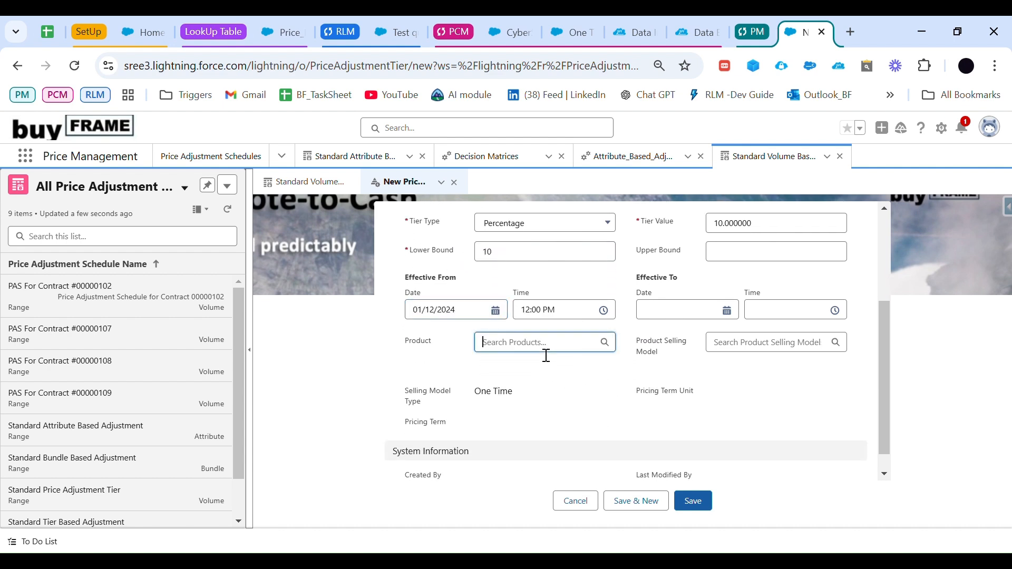
pyautogui.click(551, 377)
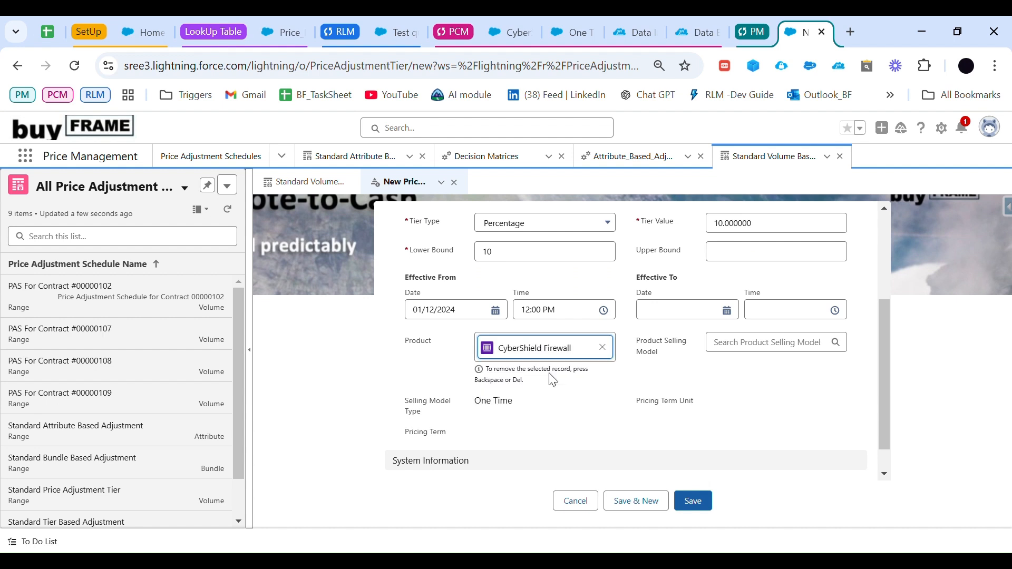
pyautogui.click(748, 343)
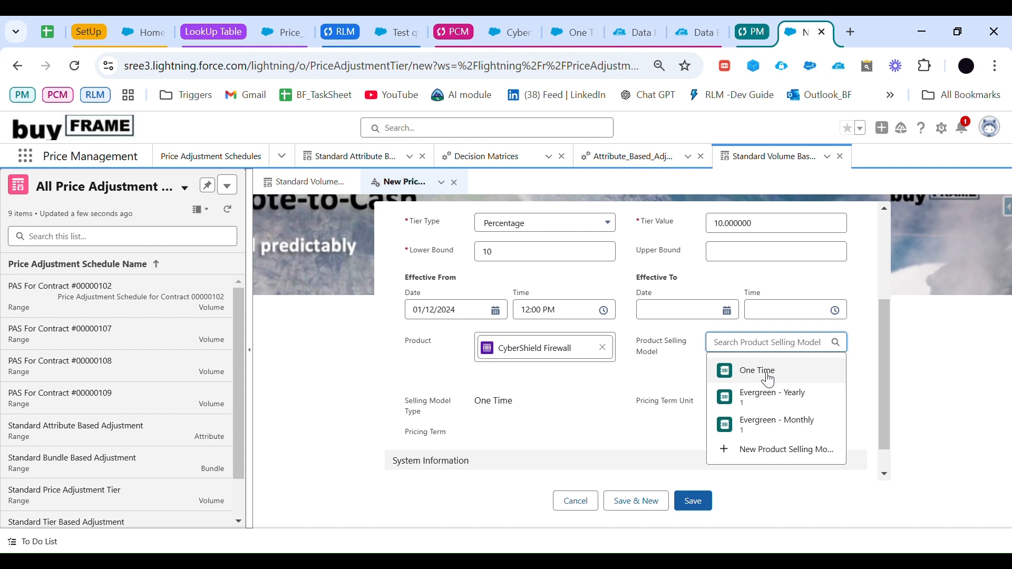
pyautogui.click(759, 372)
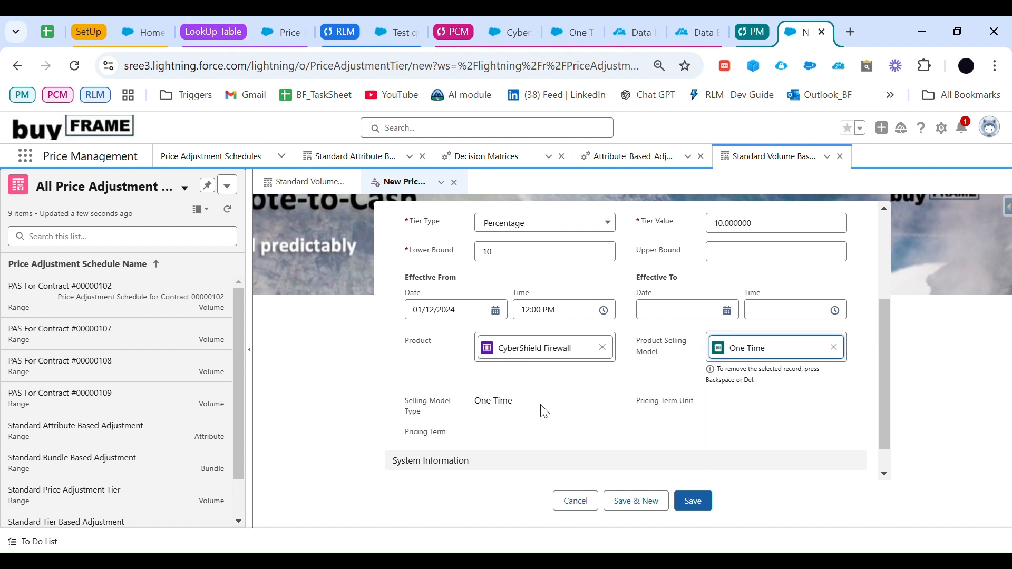
pyautogui.scroll(-1, 544, 411)
pyautogui.click(695, 502)
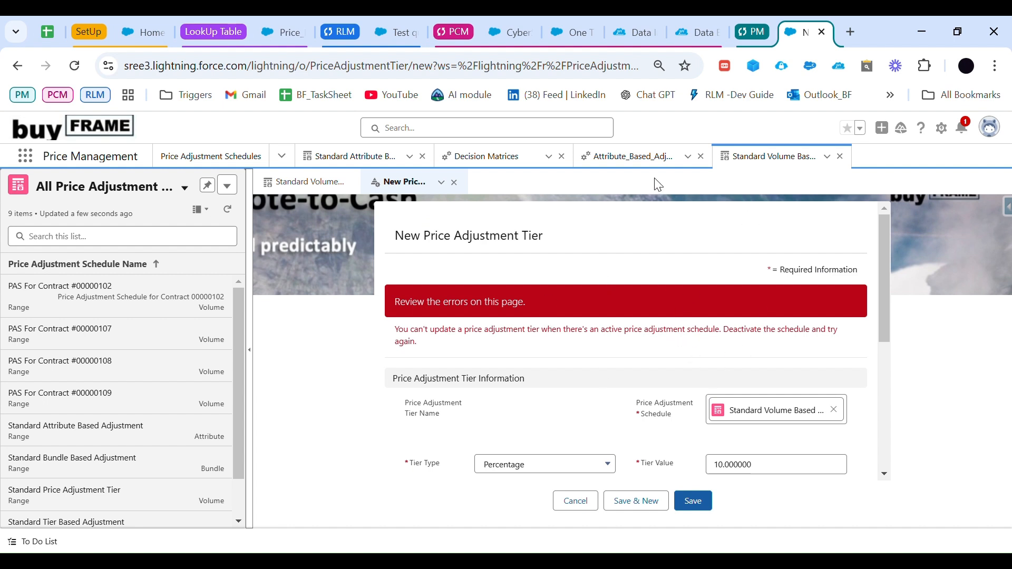
# Step: Reopen the Standard Volume Based Adjustment schedule's details, deactivate the schedule and save the change
pyautogui.click(371, 163)
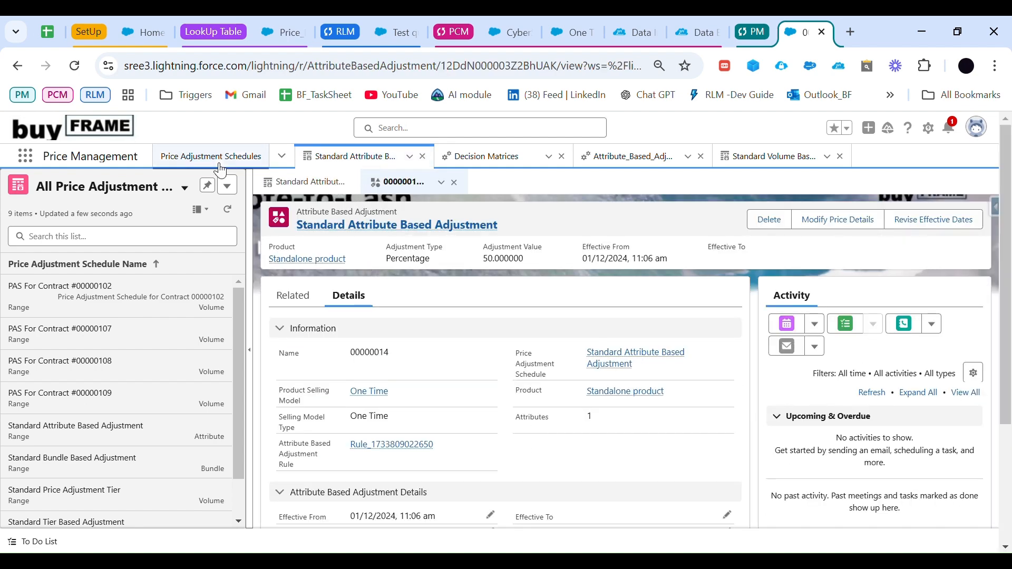
pyautogui.click(222, 164)
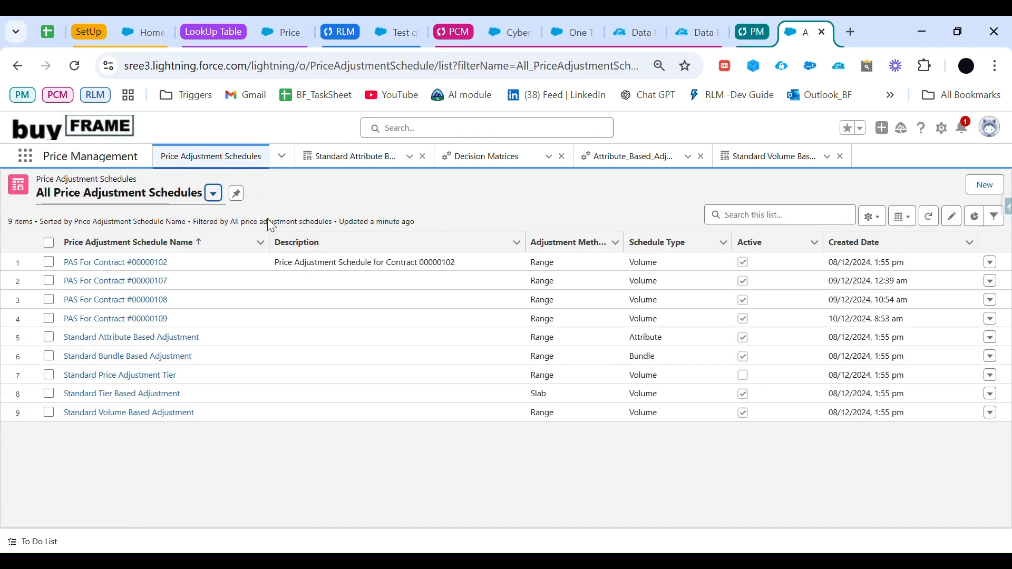
pyautogui.click(153, 416)
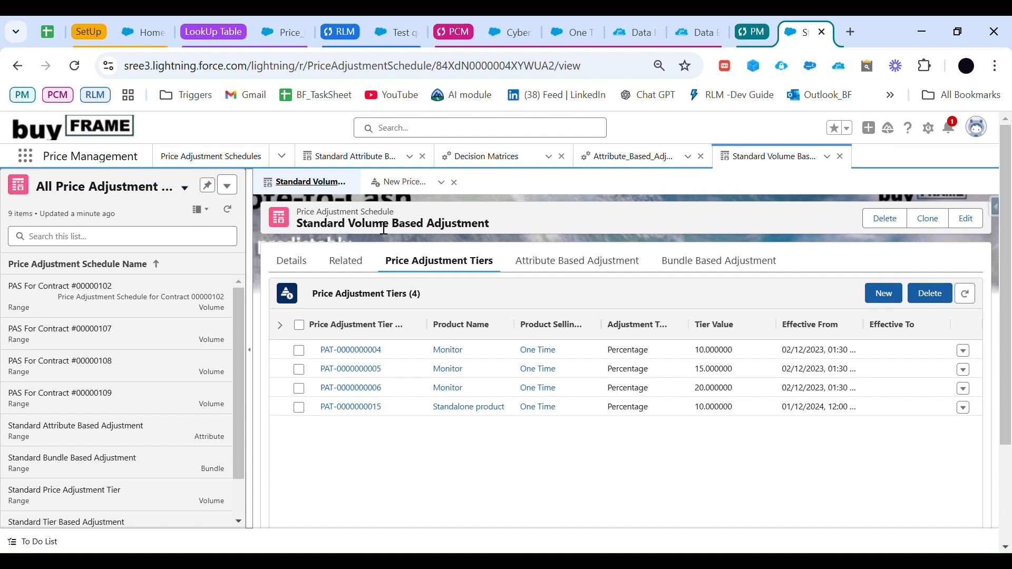
pyautogui.click(293, 262)
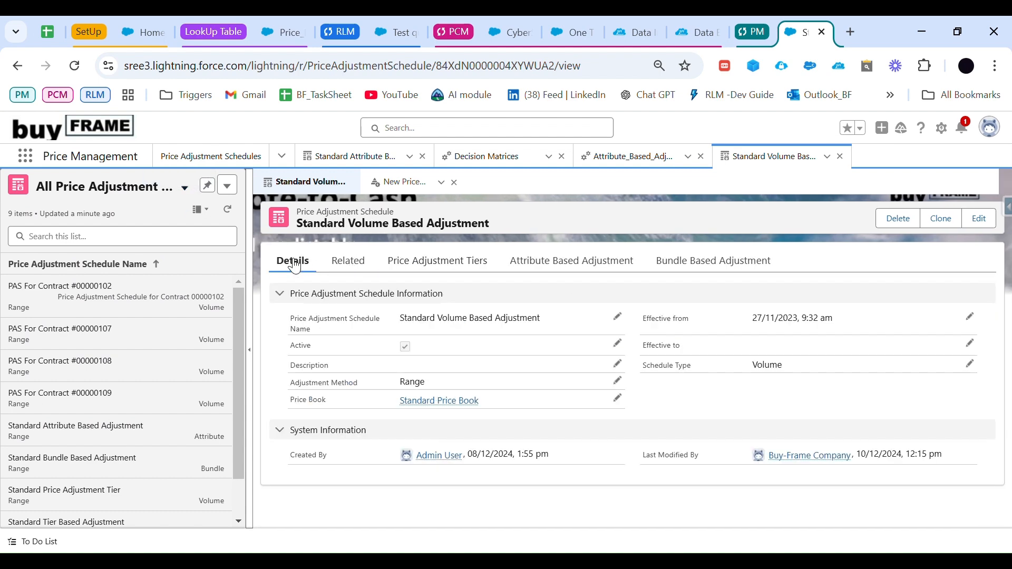
pyautogui.doubleClick(410, 358)
pyautogui.click(407, 396)
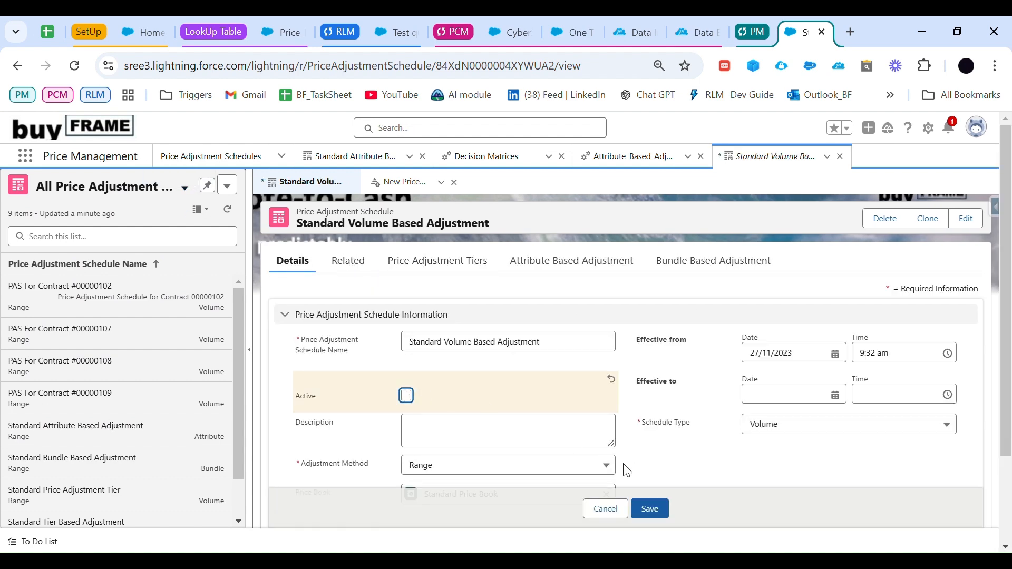
pyautogui.click(650, 509)
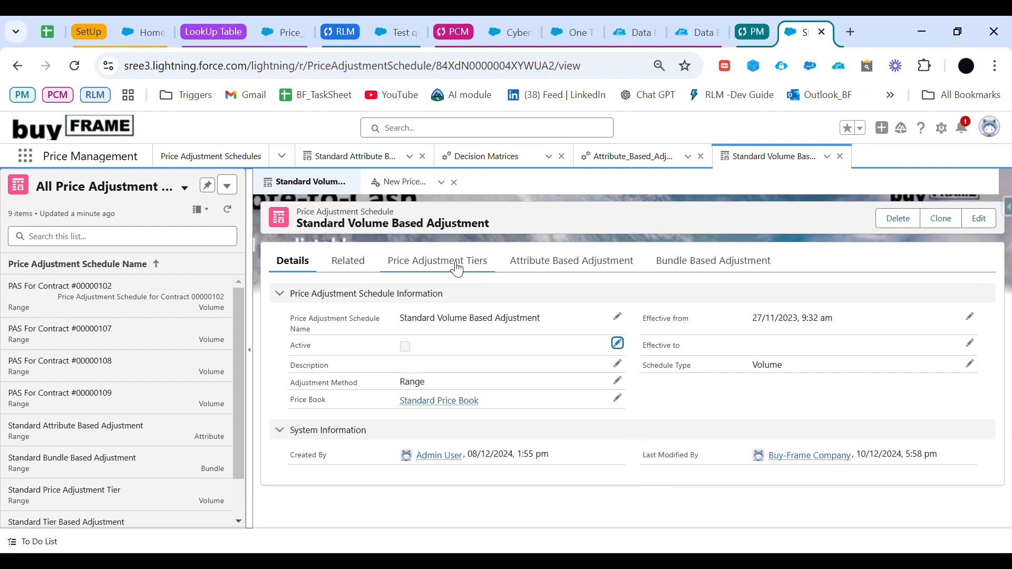
# Step: Begin another price adjustment tier with type Percentage, value 10 and Standard Volume Based Adjustment as its schedule
pyautogui.click(438, 261)
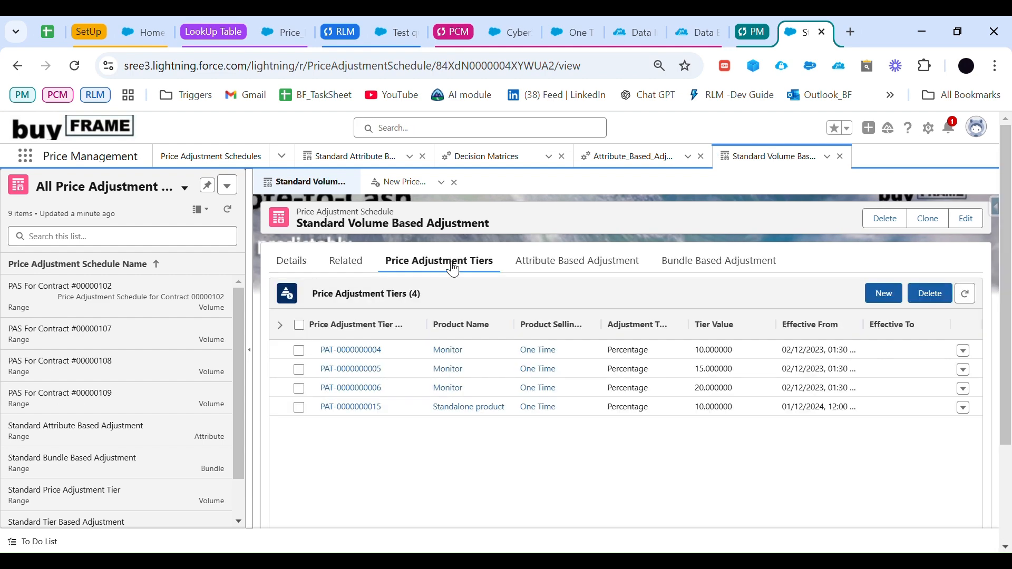
pyautogui.click(884, 294)
pyautogui.click(543, 372)
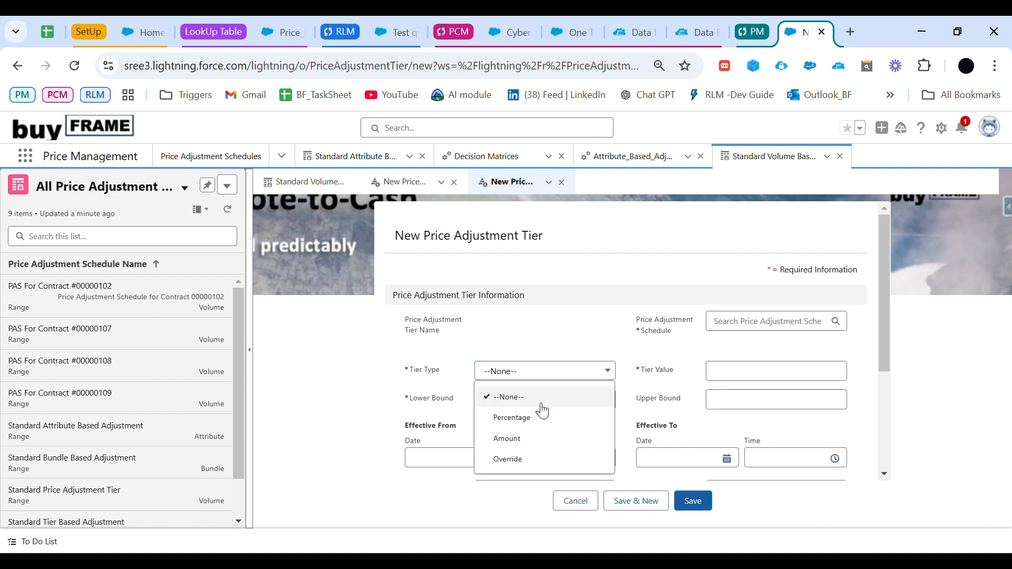
pyautogui.click(538, 418)
pyautogui.click(757, 384)
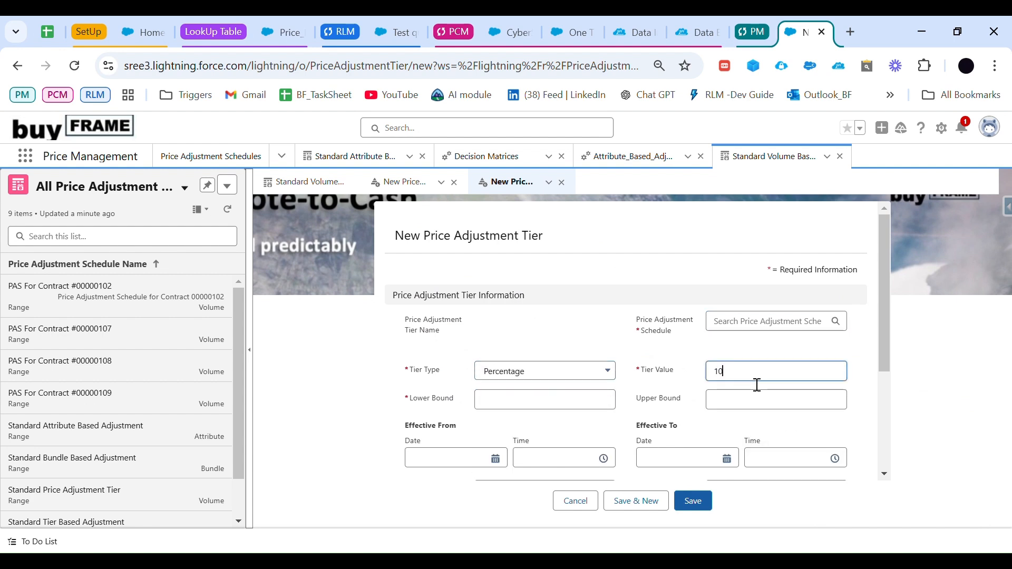
pyautogui.click(763, 323)
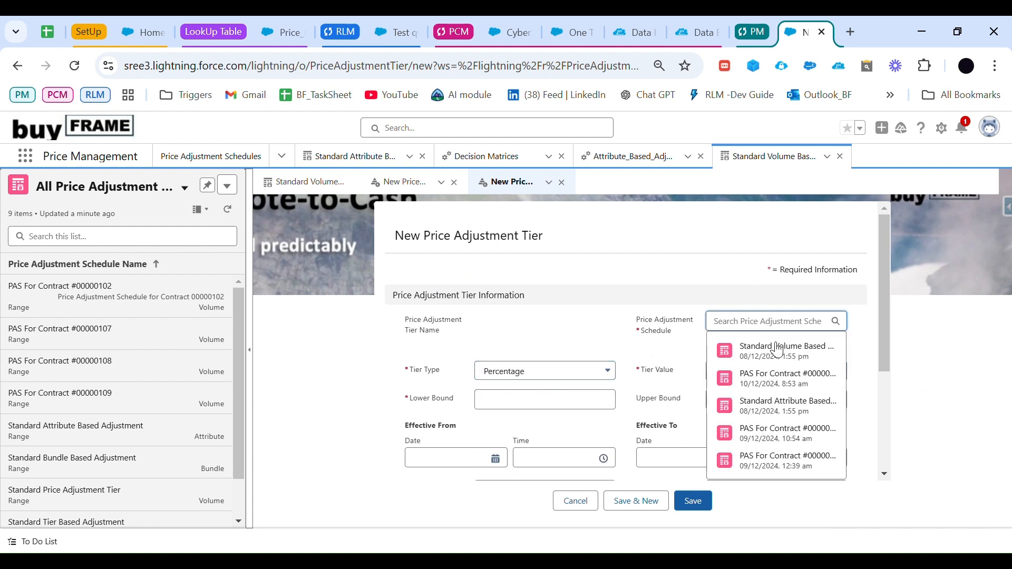
pyautogui.click(778, 349)
# Step: Set the new tier's bounds from 10 to 20 and assign CyberShield Firewall with the One Time selling model
pyautogui.click(528, 419)
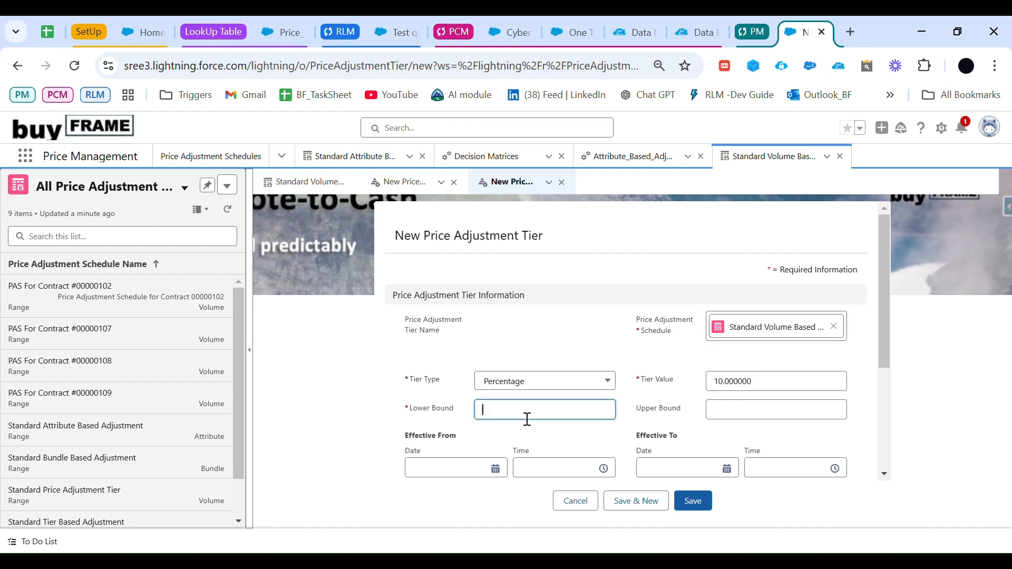
pyautogui.click(718, 410)
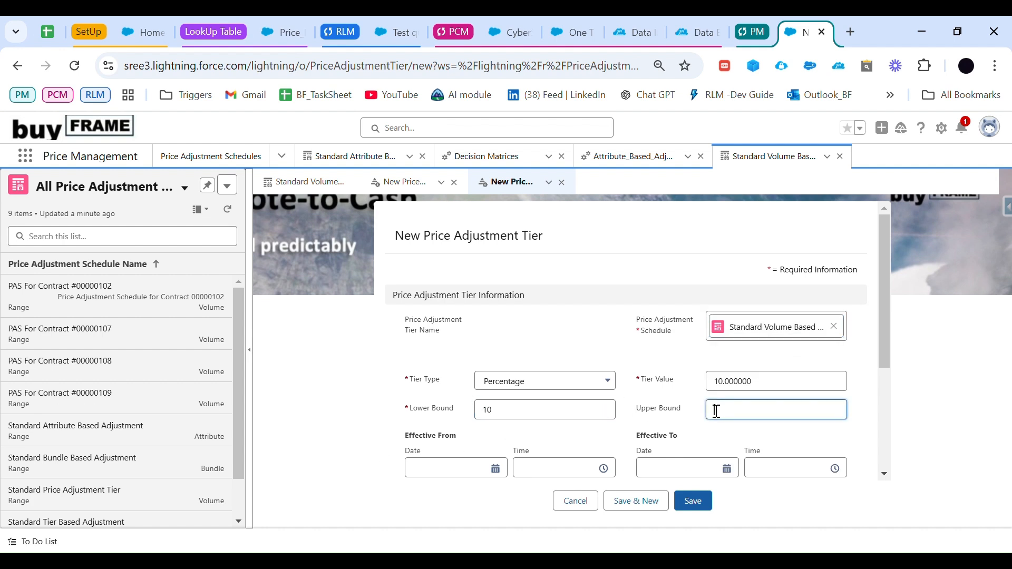
pyautogui.scroll(-2, 521, 411)
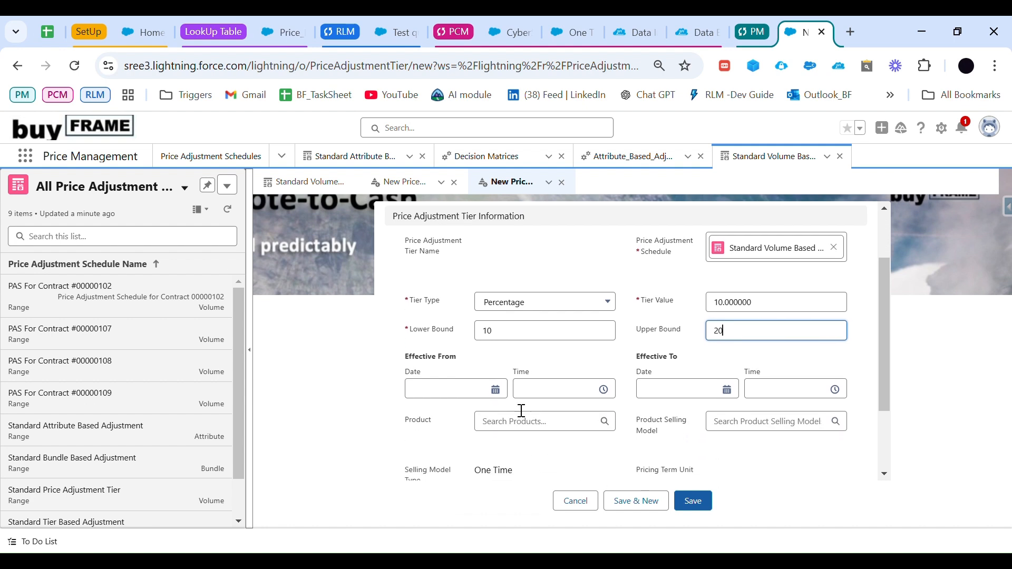
pyautogui.click(525, 425)
pyautogui.click(506, 450)
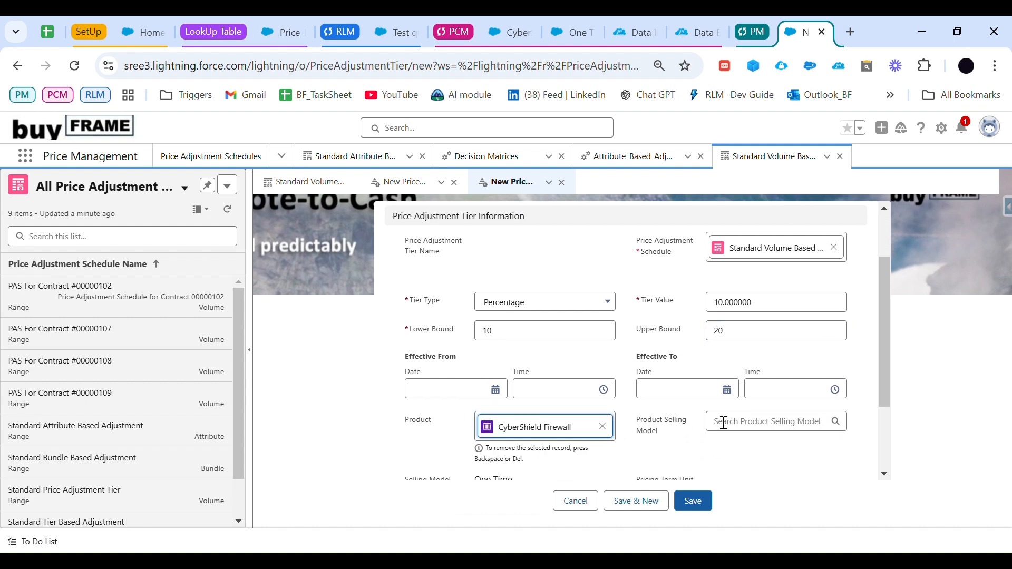
pyautogui.click(743, 424)
pyautogui.click(754, 449)
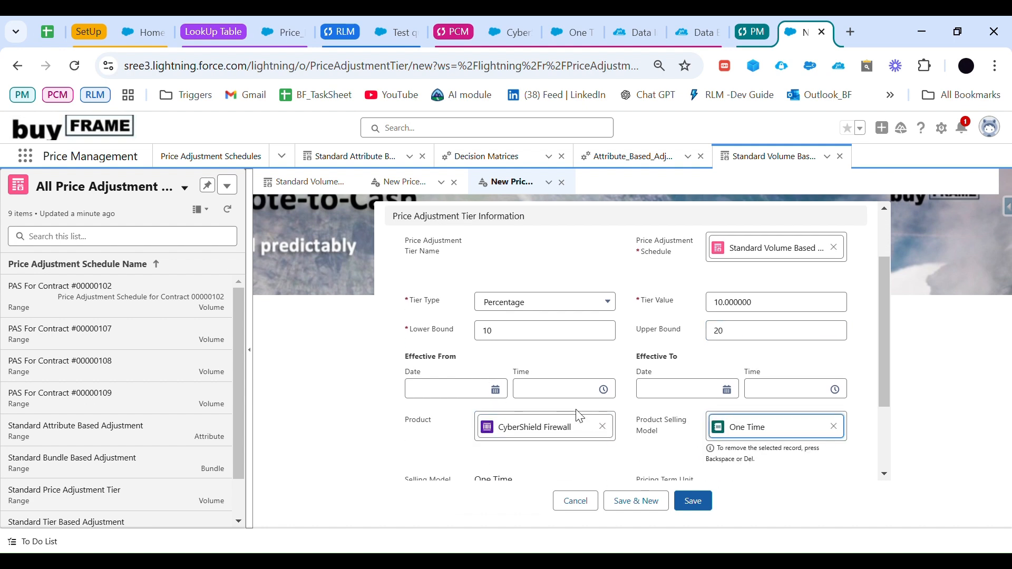
# Step: Set the tier's effective-from date to 01/12/2024 and save the tier
pyautogui.scroll(-1, 466, 329)
pyautogui.click(495, 336)
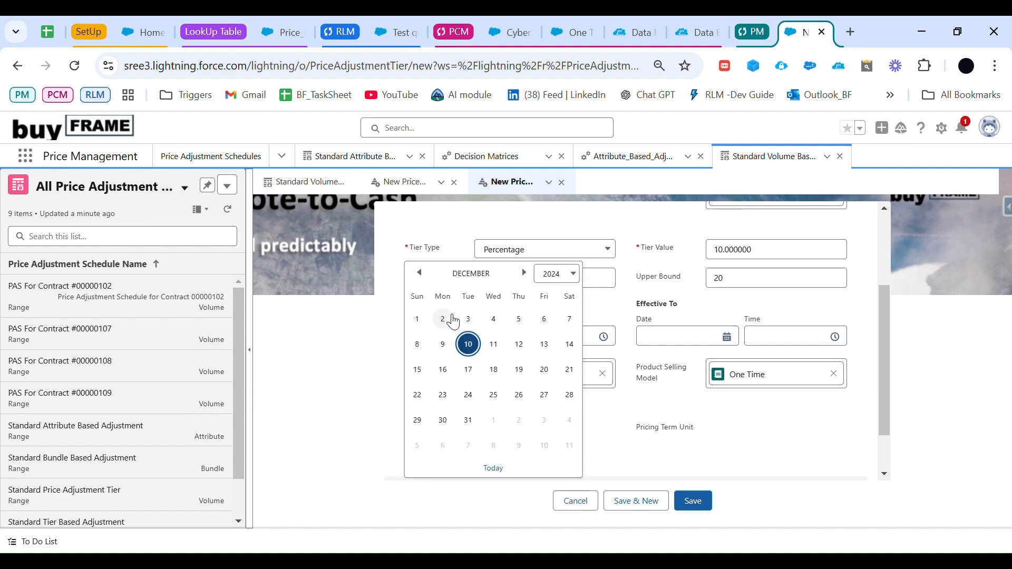
pyautogui.click(417, 318)
pyautogui.click(697, 500)
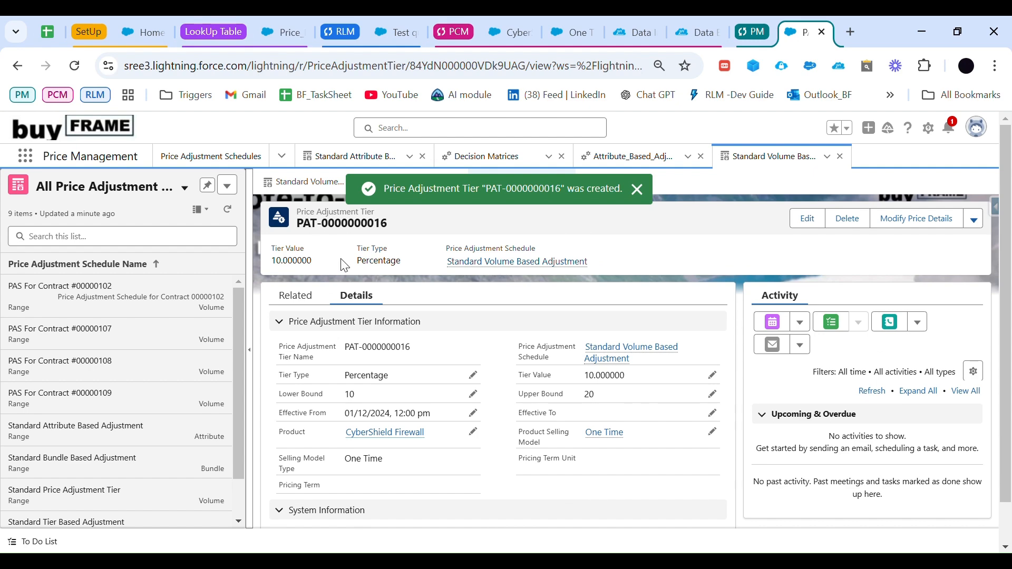
# Step: Begin a second tier from the Standard Volume Based Adjustment schedule with type Percentage and value 15
pyautogui.click(303, 182)
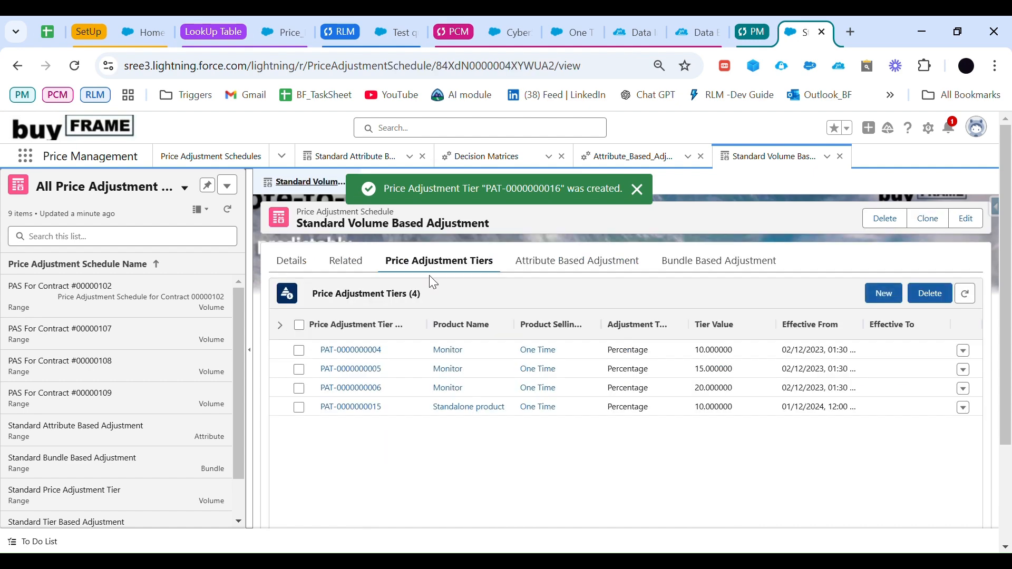
pyautogui.click(884, 293)
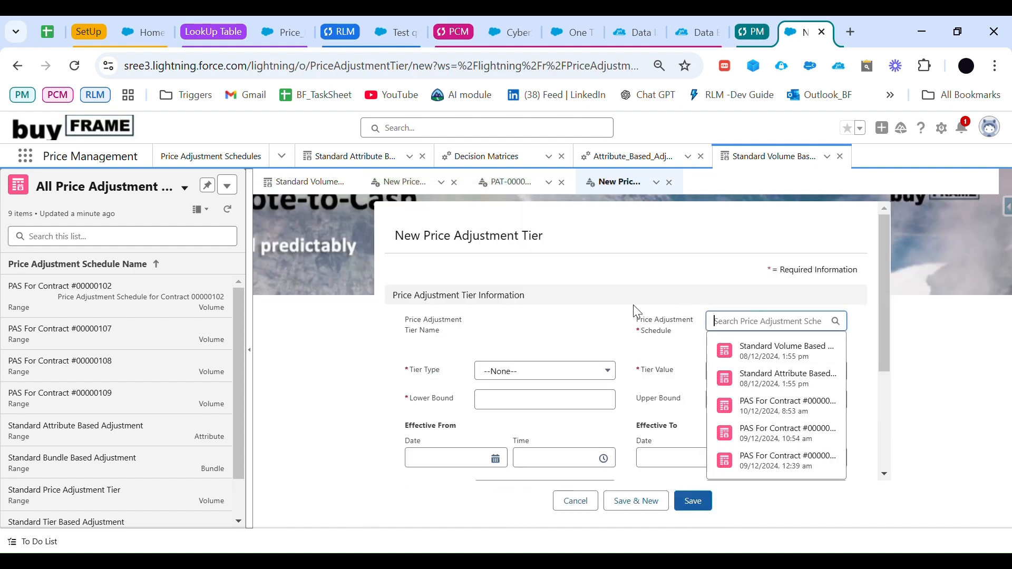
pyautogui.click(574, 371)
pyautogui.click(543, 415)
pyautogui.click(747, 384)
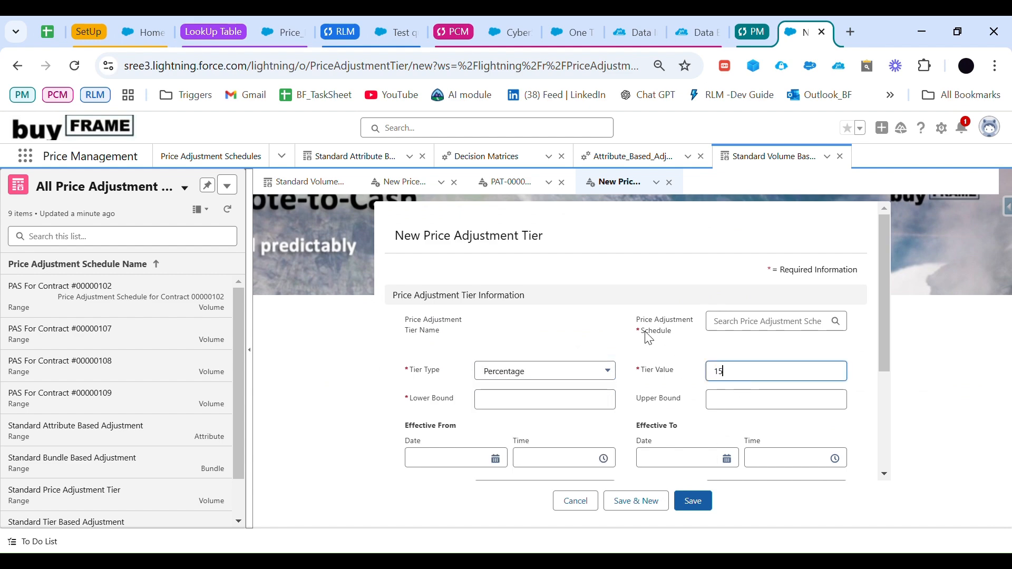
# Step: Check the Tier 2 quantities in the planning sheet and set the tier's lower bound to 21 and upper bound to 50
pyautogui.click(48, 32)
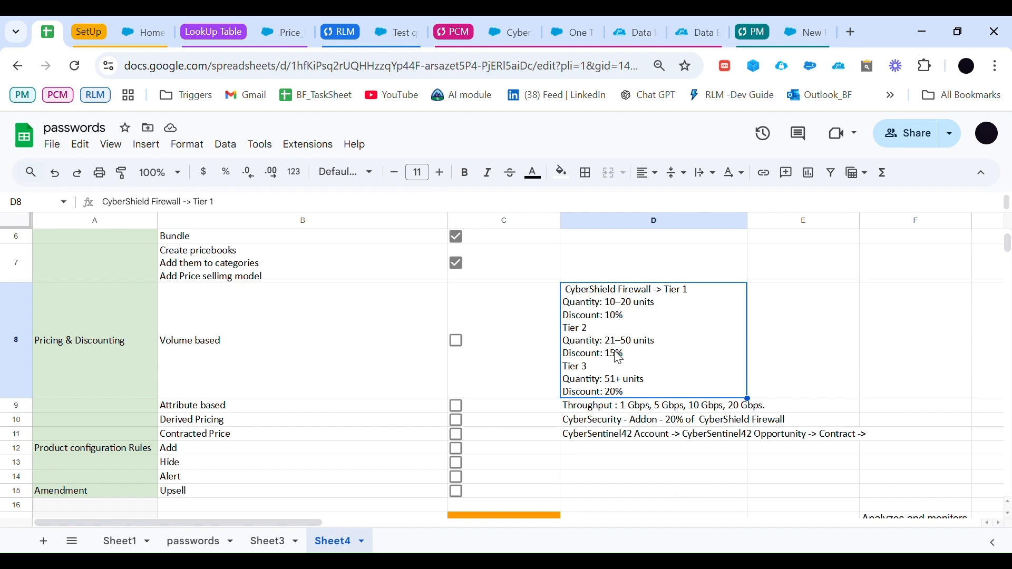
pyautogui.click(805, 33)
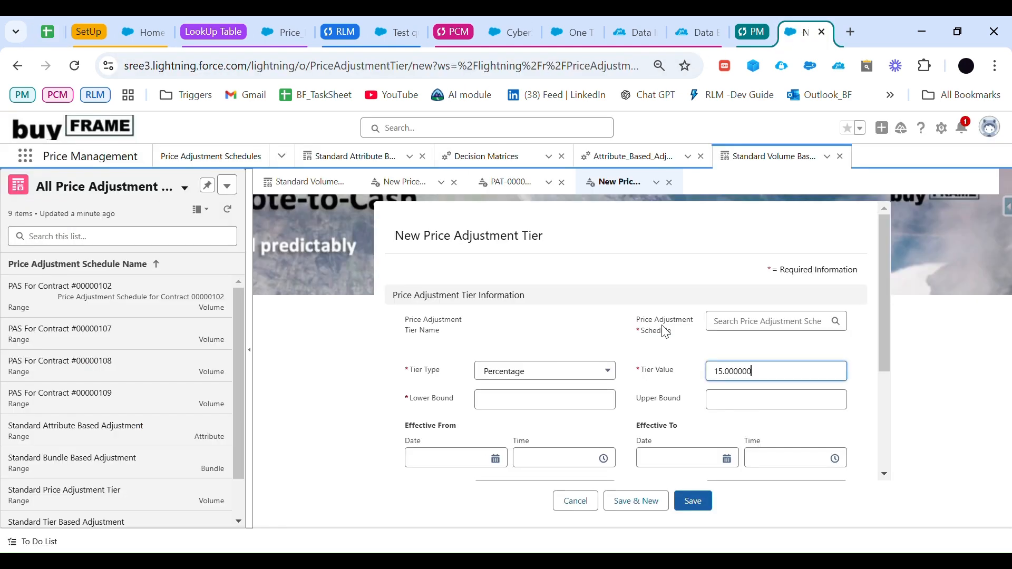
pyautogui.click(536, 407)
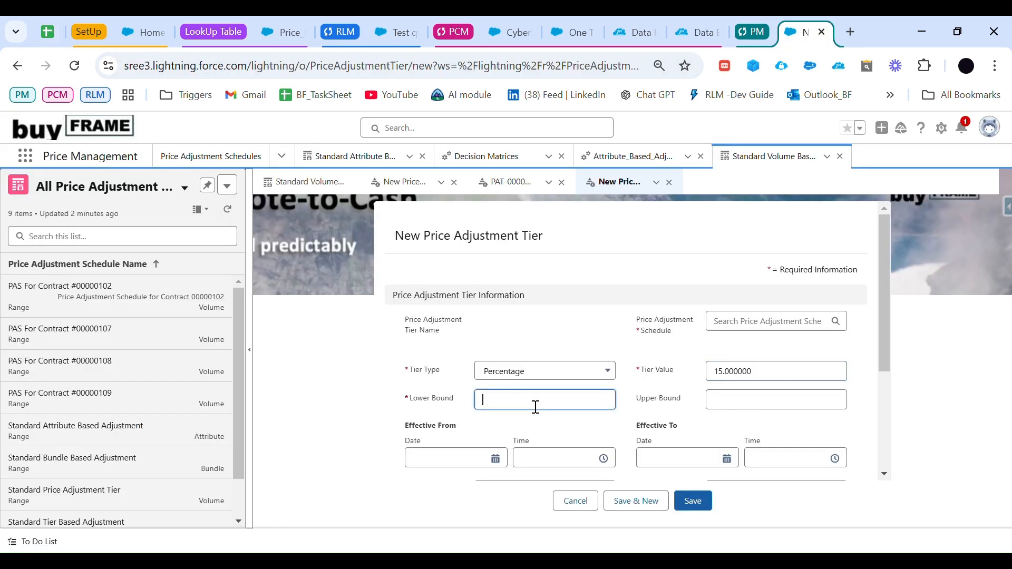
pyautogui.click(739, 410)
pyautogui.write('50')
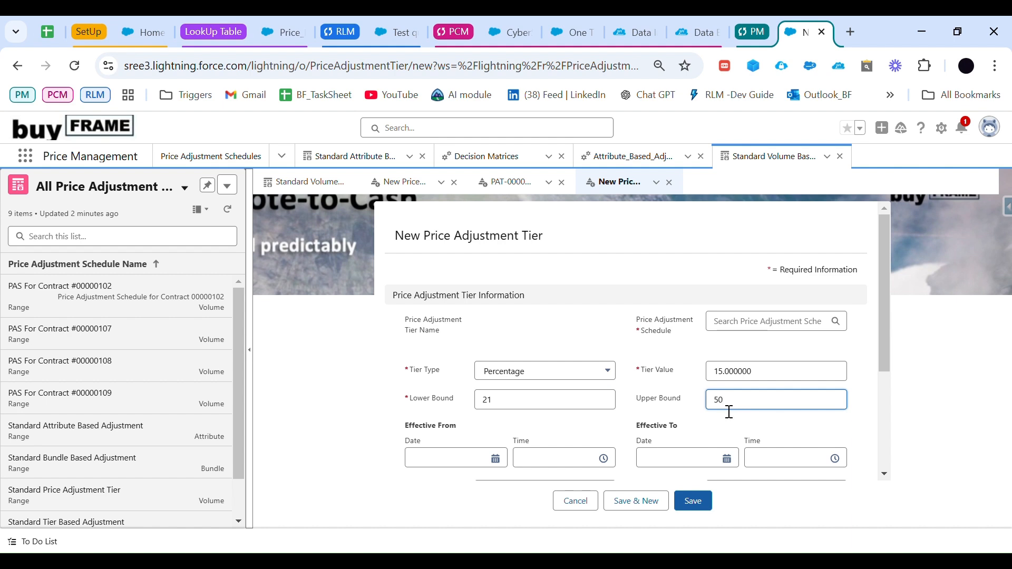
# Step: Set the 15 percent tier's effective-from date to 01/12/2024 and assign CyberShield Firewall with the One Time selling model
pyautogui.scroll(-1, 527, 454)
pyautogui.click(497, 433)
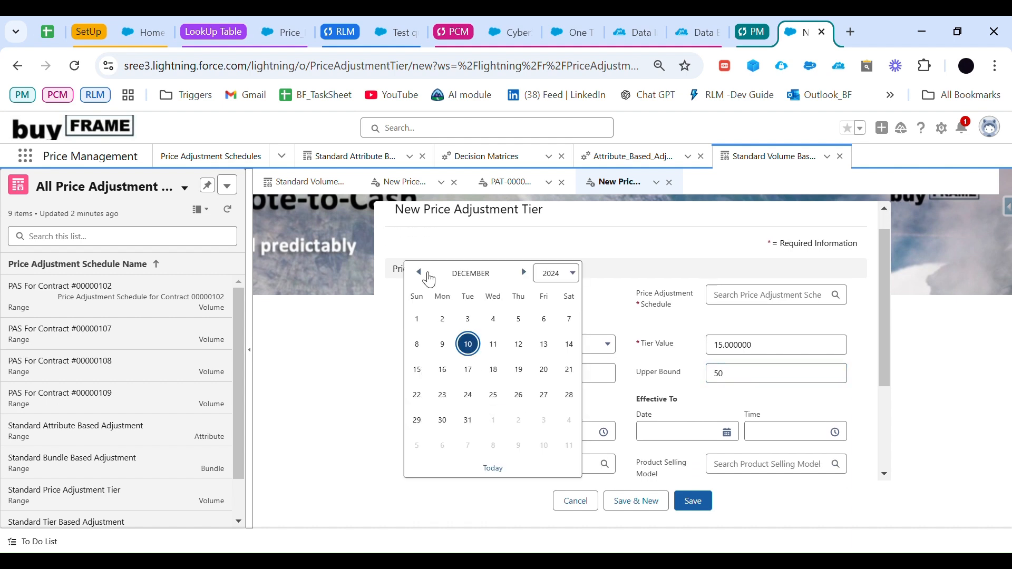
pyautogui.click(422, 320)
pyautogui.scroll(-3, 763, 357)
pyautogui.click(565, 336)
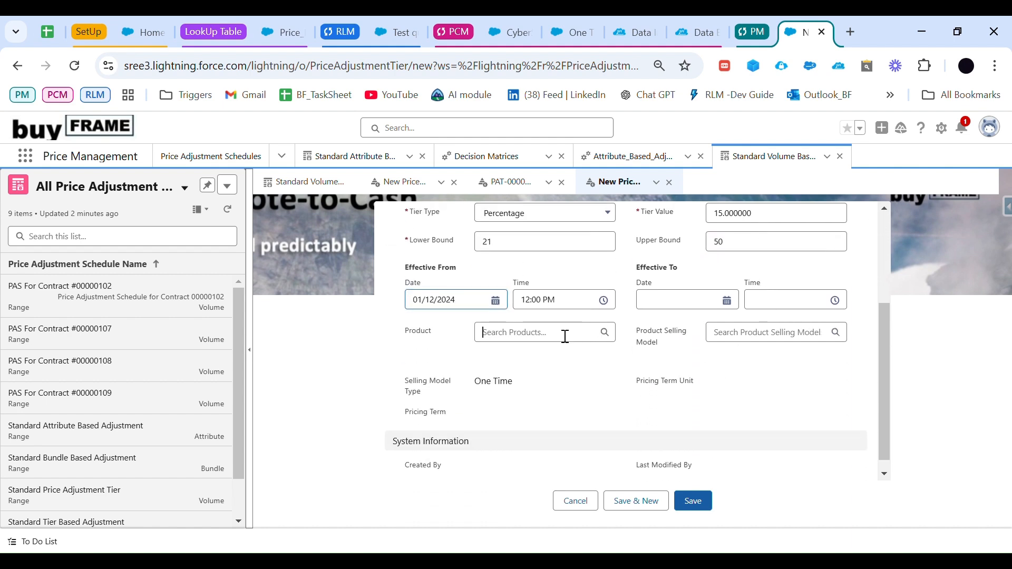
pyautogui.click(532, 361)
pyautogui.click(767, 337)
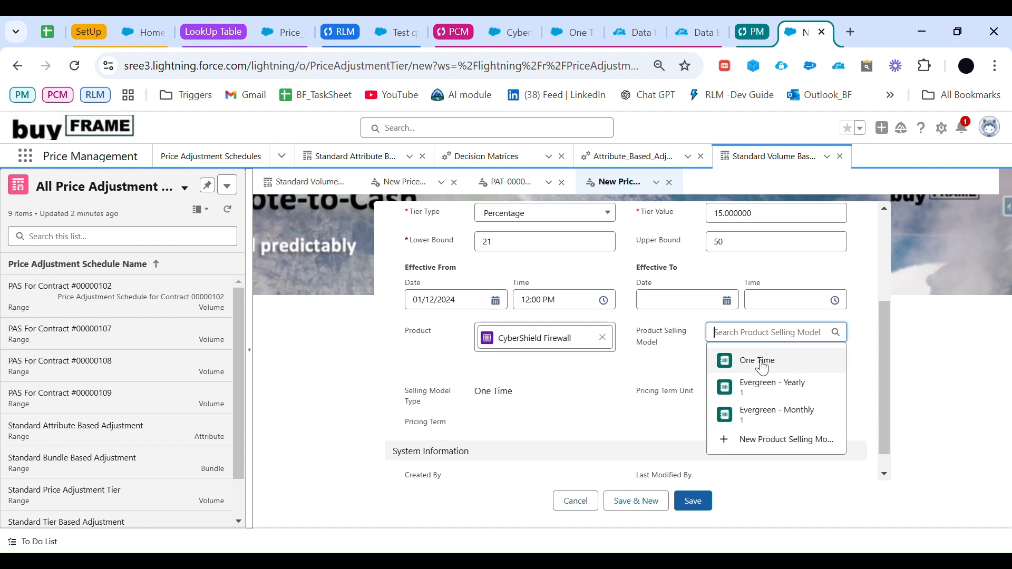
pyautogui.click(759, 357)
# Step: Assign the Standard Volume Based Adjustment schedule to the 15 percent tier and save it
pyautogui.scroll(3, 772, 417)
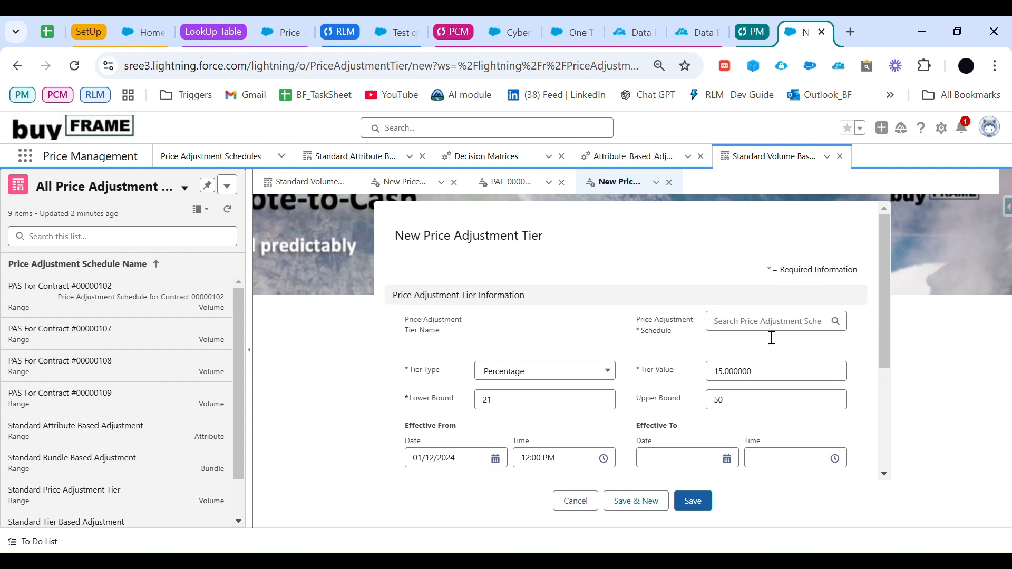
pyautogui.click(770, 322)
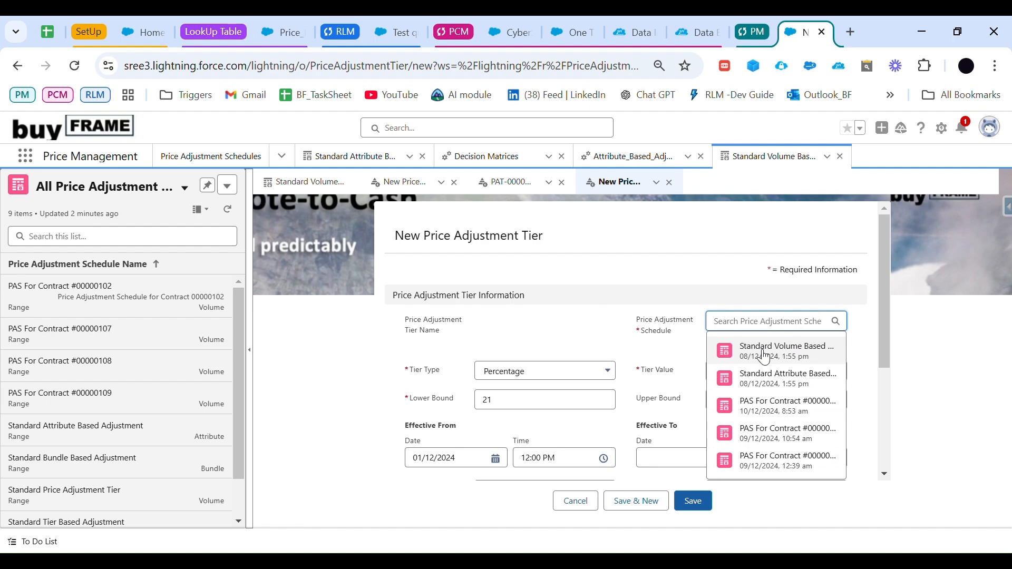
pyautogui.click(764, 352)
pyautogui.scroll(-3, 690, 448)
pyautogui.click(694, 500)
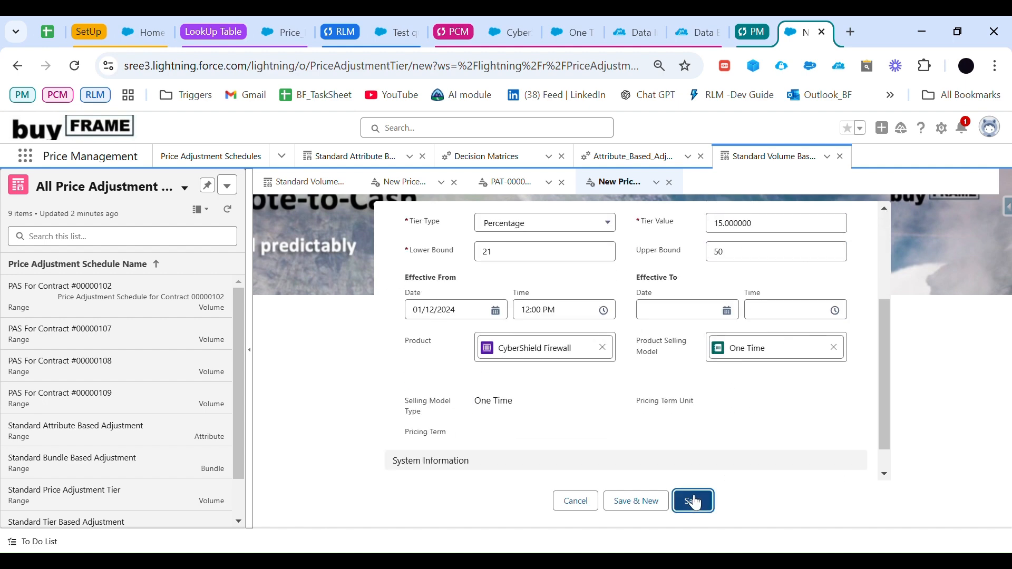
# Step: Begin a third price adjustment tier with type Percentage, value 20 and Standard Volume Based Adjustment as its schedule
pyautogui.click(299, 189)
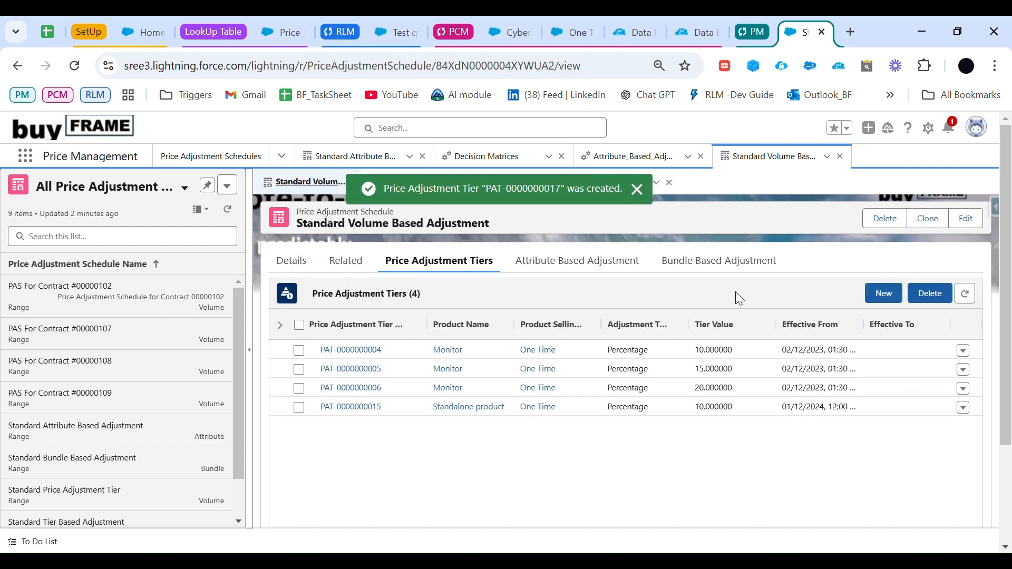
pyautogui.click(882, 293)
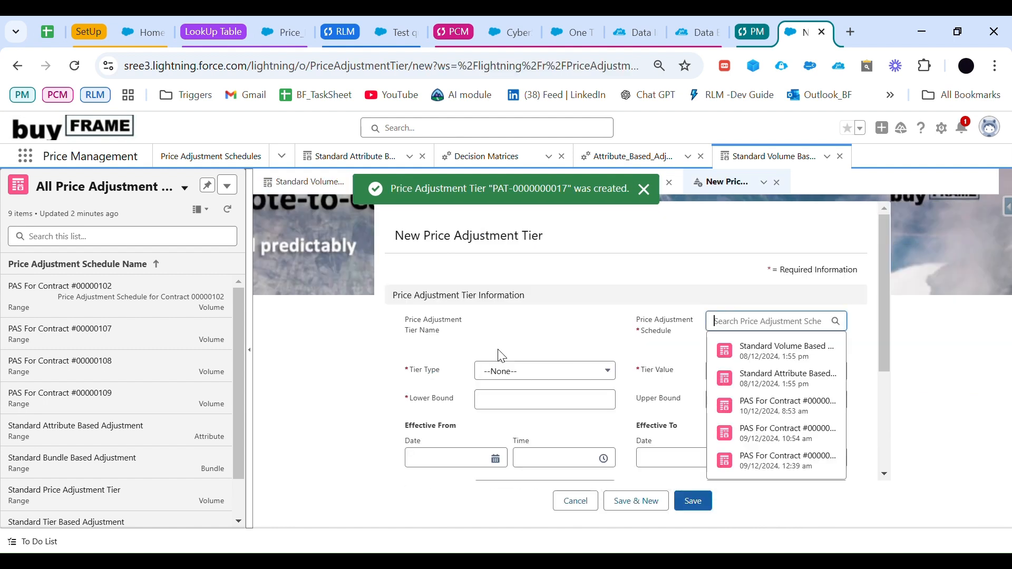
pyautogui.click(606, 370)
pyautogui.click(542, 414)
pyautogui.click(717, 375)
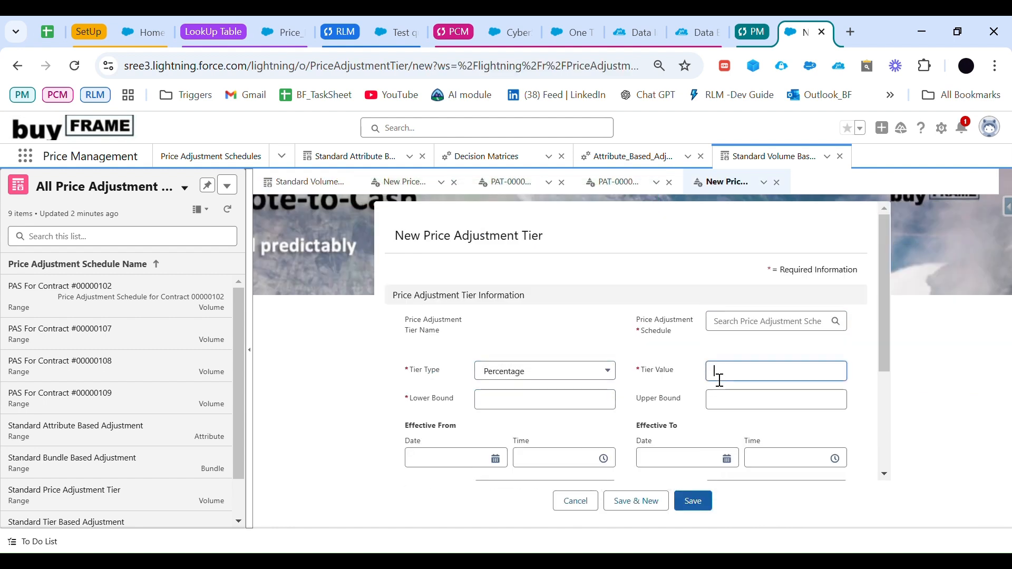
pyautogui.click(782, 330)
pyautogui.click(785, 348)
# Step: Set the third tier's lower bound to 51 per the planning sheet and its effective-from date to 01/12/2024
pyautogui.scroll(-1, 467, 402)
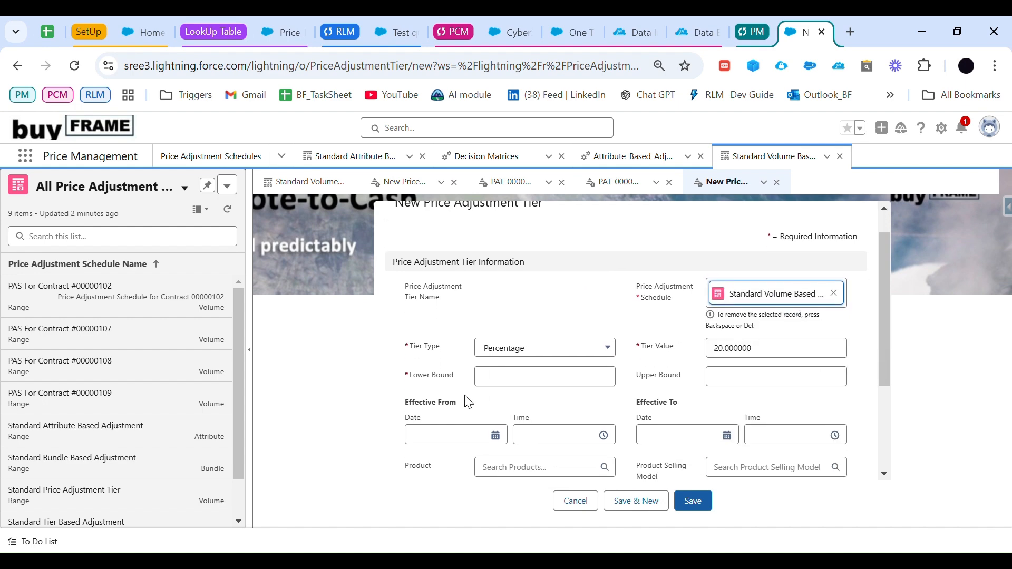
pyautogui.click(506, 363)
pyautogui.hotkey('ctrl', '1')
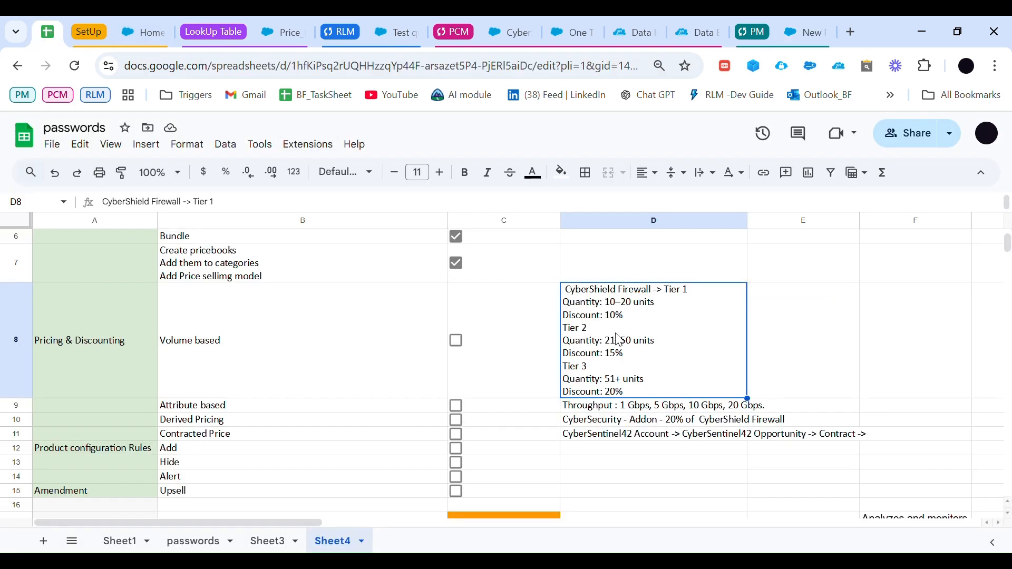
pyautogui.click(793, 30)
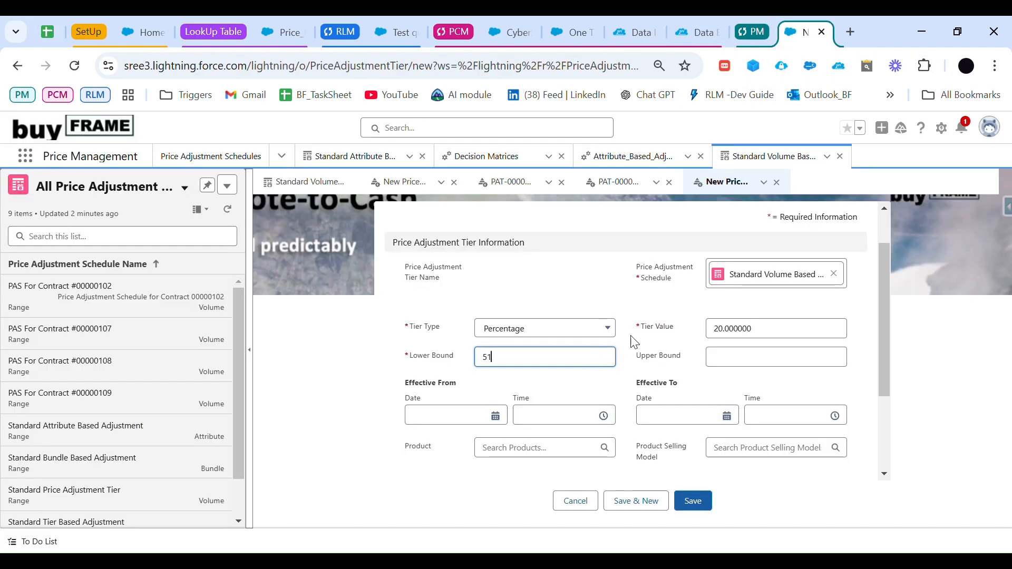
pyautogui.click(505, 419)
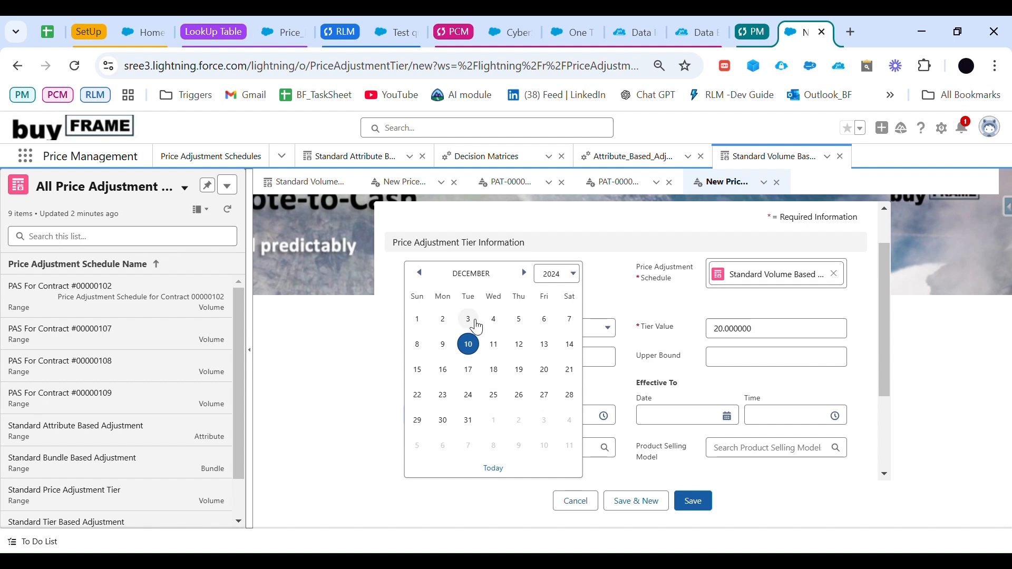
pyautogui.click(418, 318)
# Step: Assign CyberShield Firewall and the One Time selling model to the 20 percent tier and save it
pyautogui.scroll(-2, 623, 364)
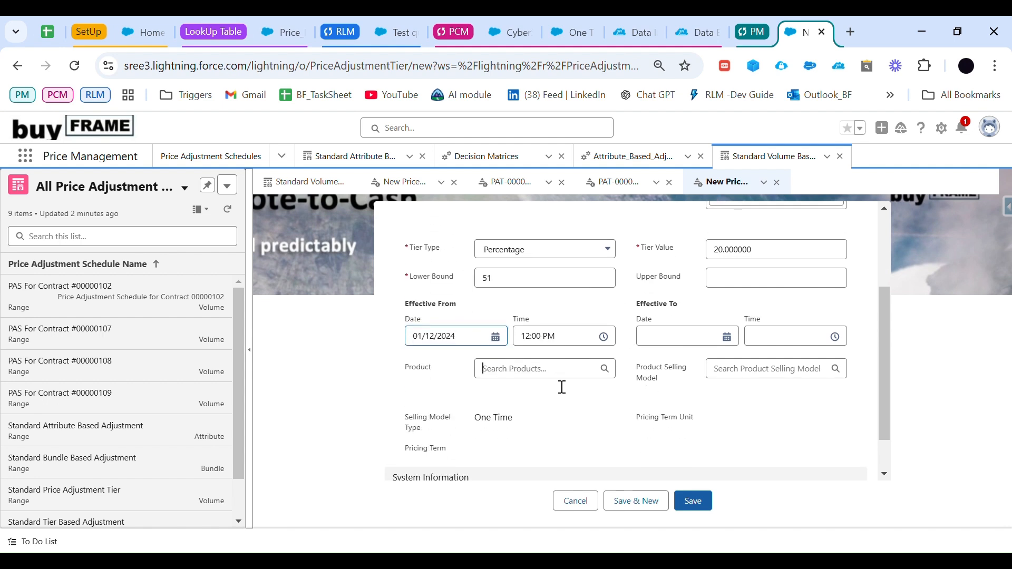
pyautogui.click(558, 373)
pyautogui.click(559, 400)
pyautogui.click(797, 369)
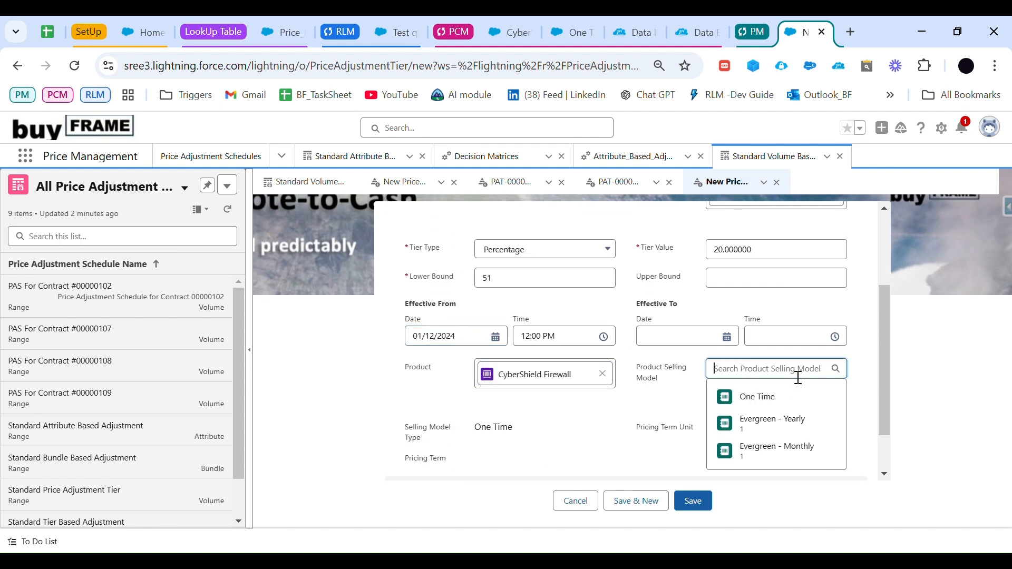
pyautogui.click(764, 395)
pyautogui.scroll(-1, 688, 447)
pyautogui.click(706, 501)
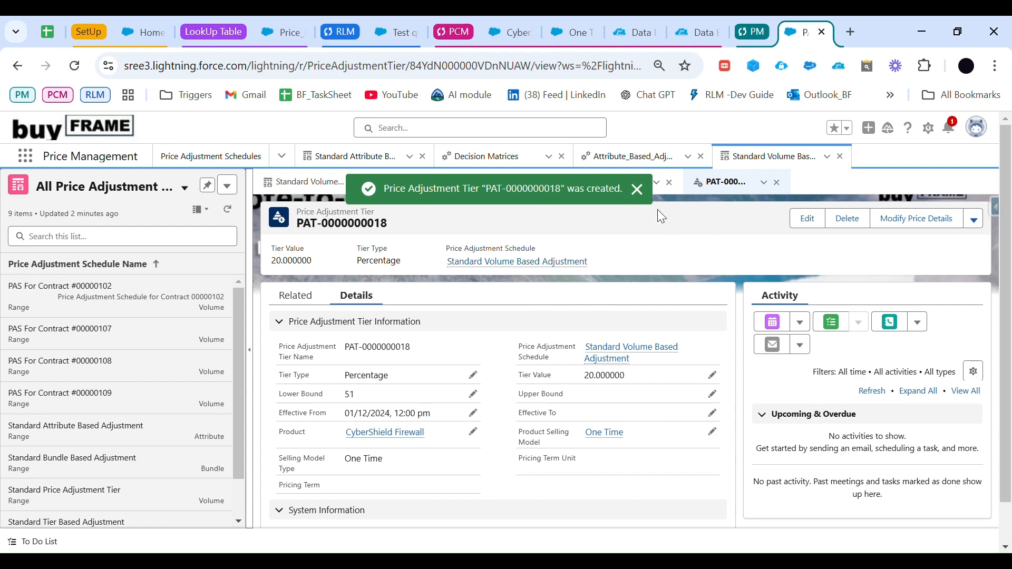
# Step: Return to the Standard Volume Based Adjustment schedule's details, reactivate the schedule and save the change
pyautogui.click(339, 190)
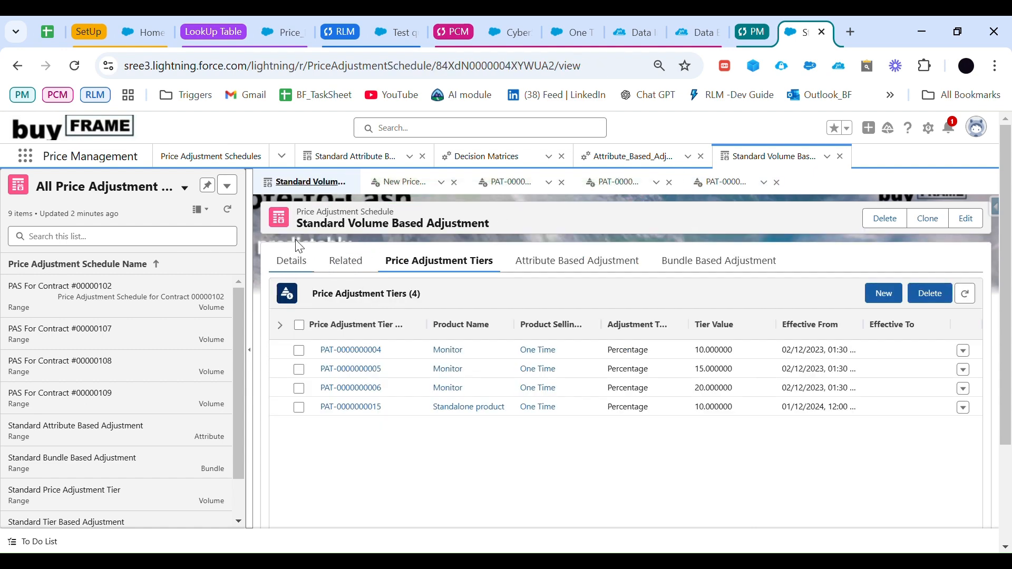
pyautogui.moveTo(305, 219); pyautogui.dragTo(400, 225)
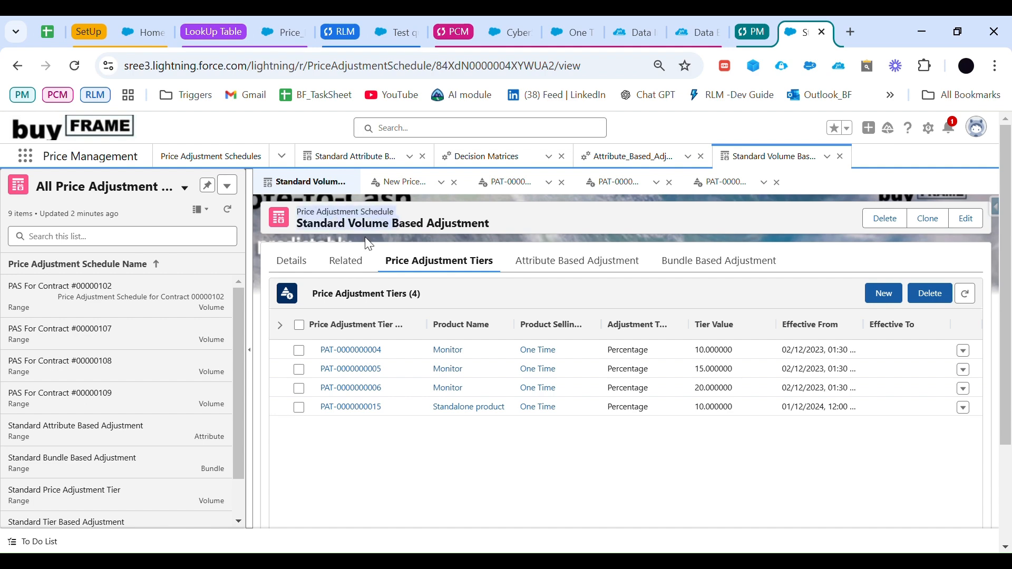
pyautogui.click(291, 260)
pyautogui.click(405, 347)
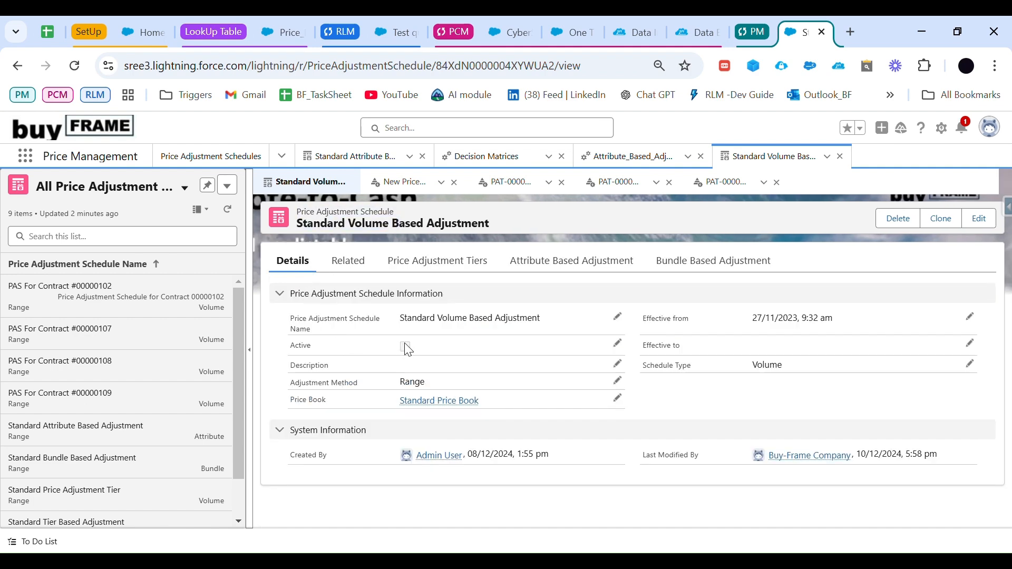
pyautogui.click(406, 352)
pyautogui.click(650, 508)
# Step: Open the Volume Discount Entries lookup table in the Business Rules Engine and refresh it
pyautogui.click(282, 34)
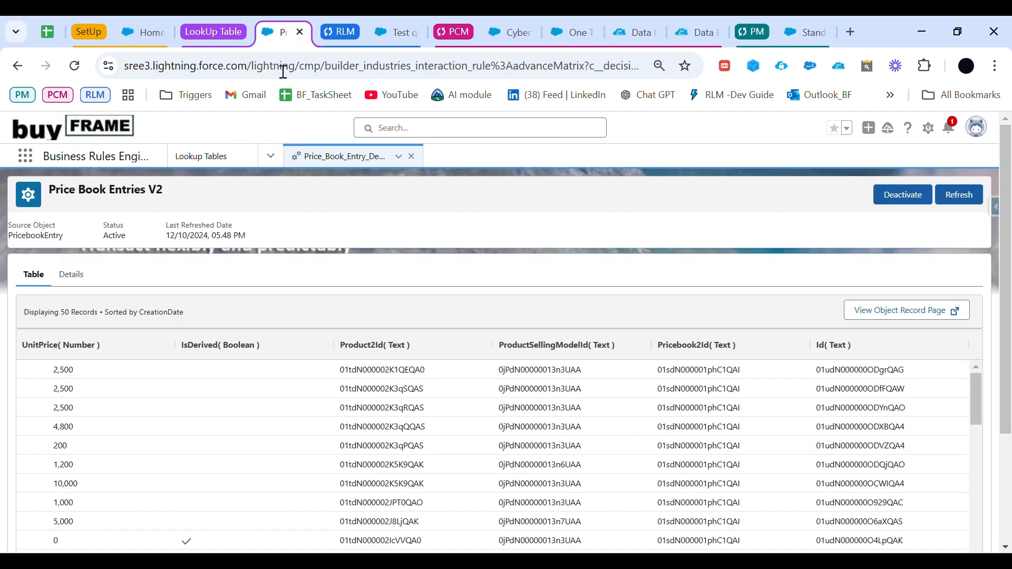
pyautogui.click(235, 158)
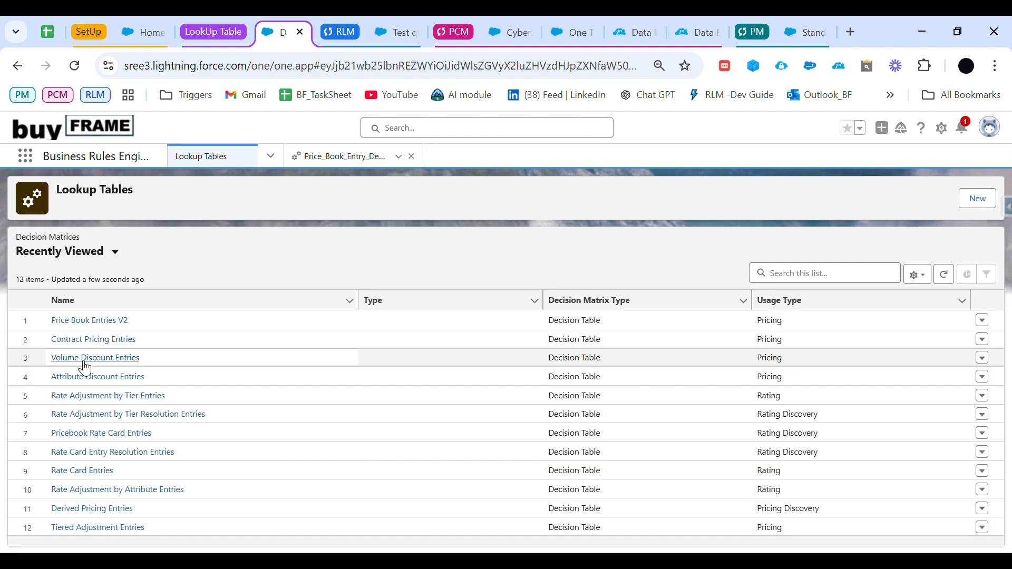
pyautogui.click(128, 360)
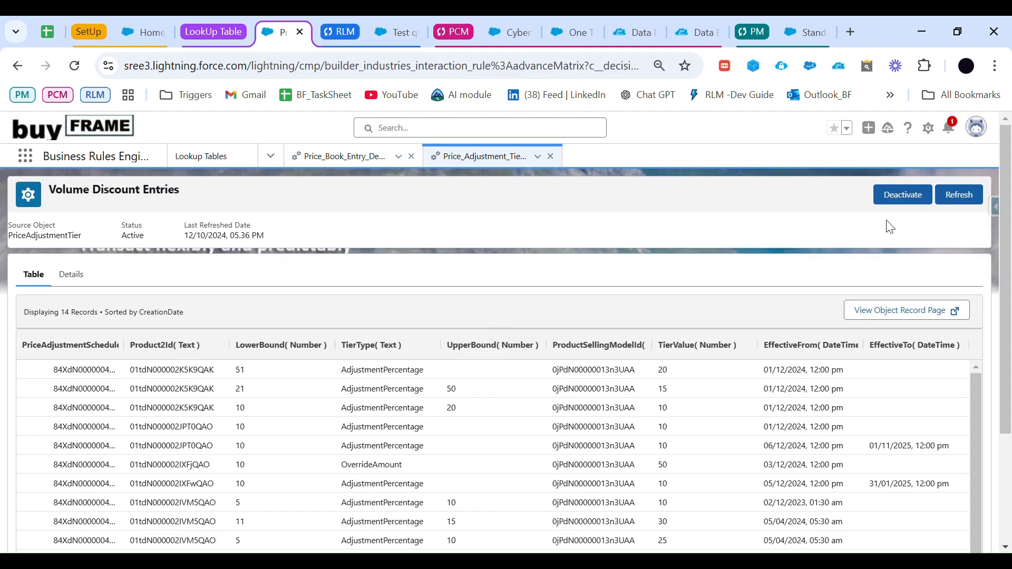
pyautogui.click(965, 195)
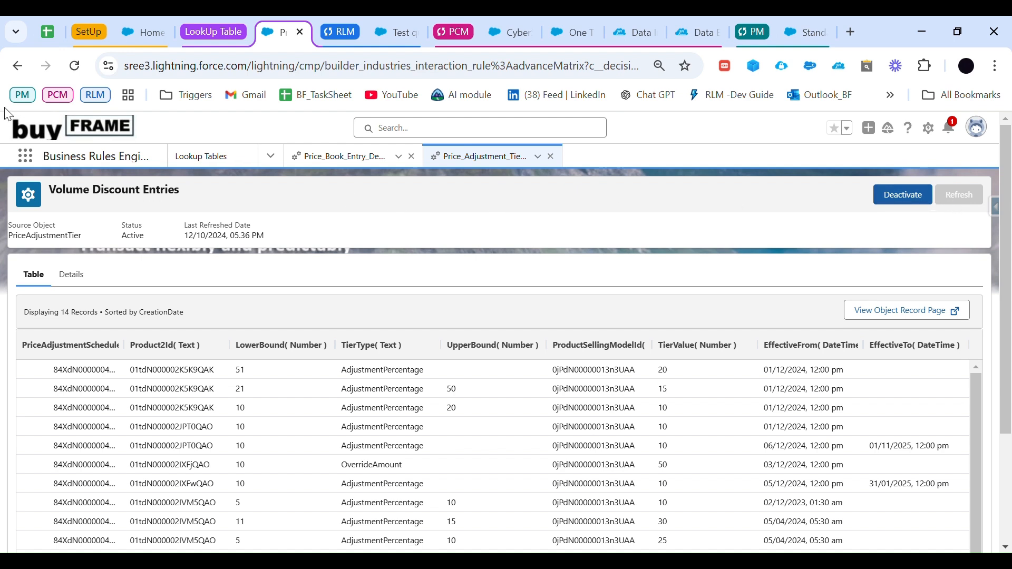
# Step: Reload the Volume Discount Entries page, refresh the table again and check its last refreshed date
pyautogui.click(75, 66)
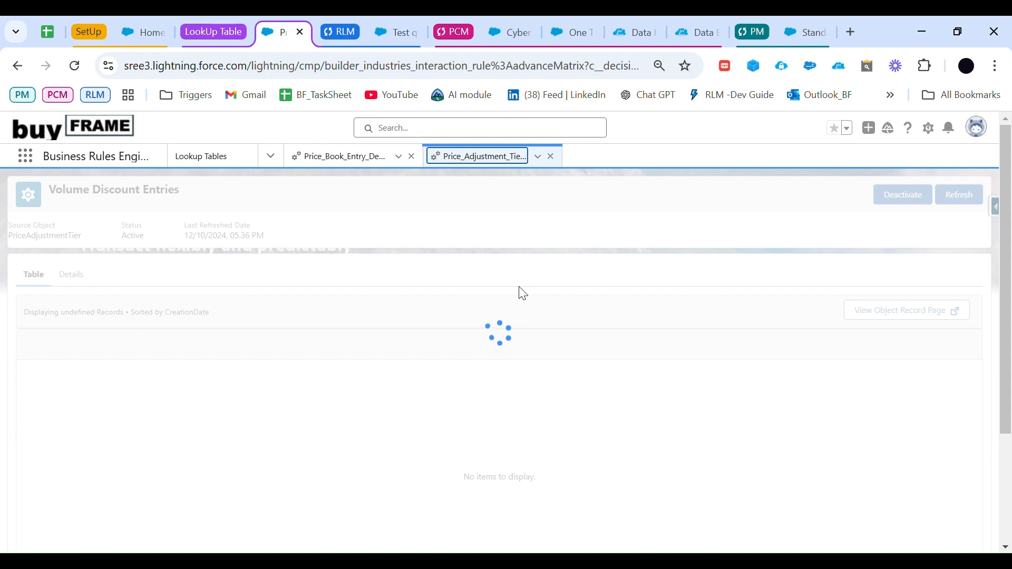
pyautogui.click(960, 196)
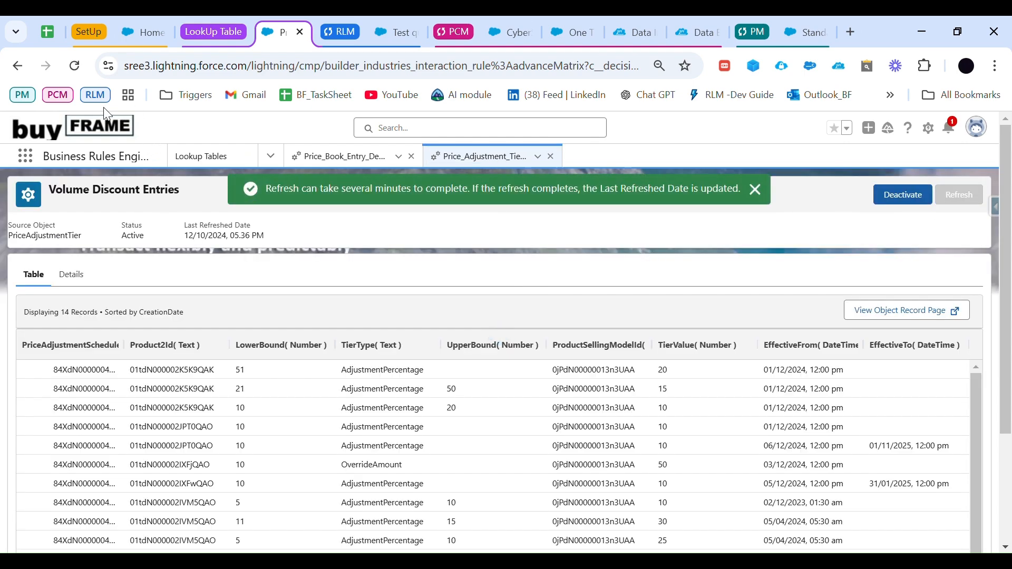
pyautogui.click(81, 63)
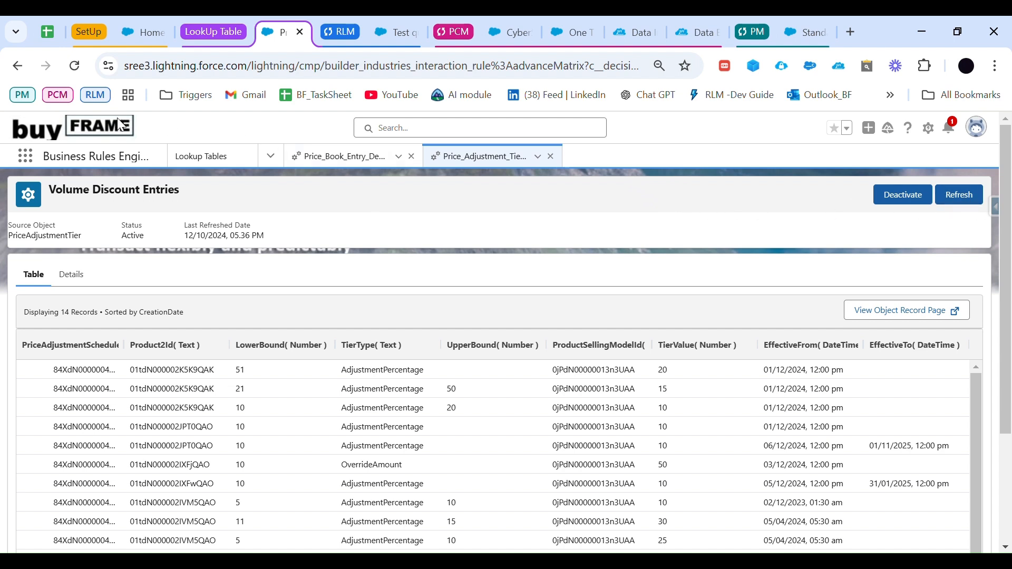
pyautogui.click(74, 66)
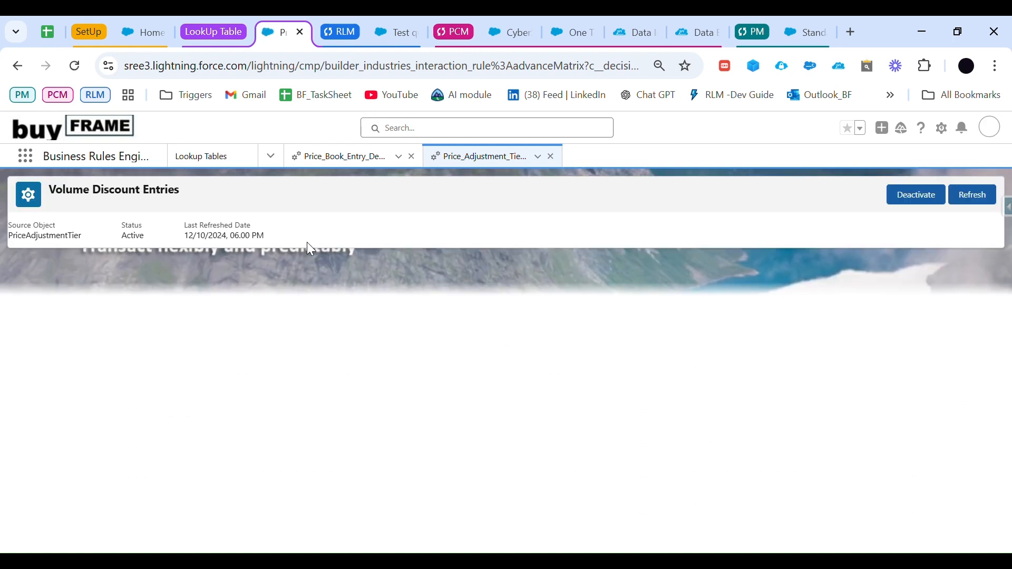
pyautogui.tripleClick(219, 225)
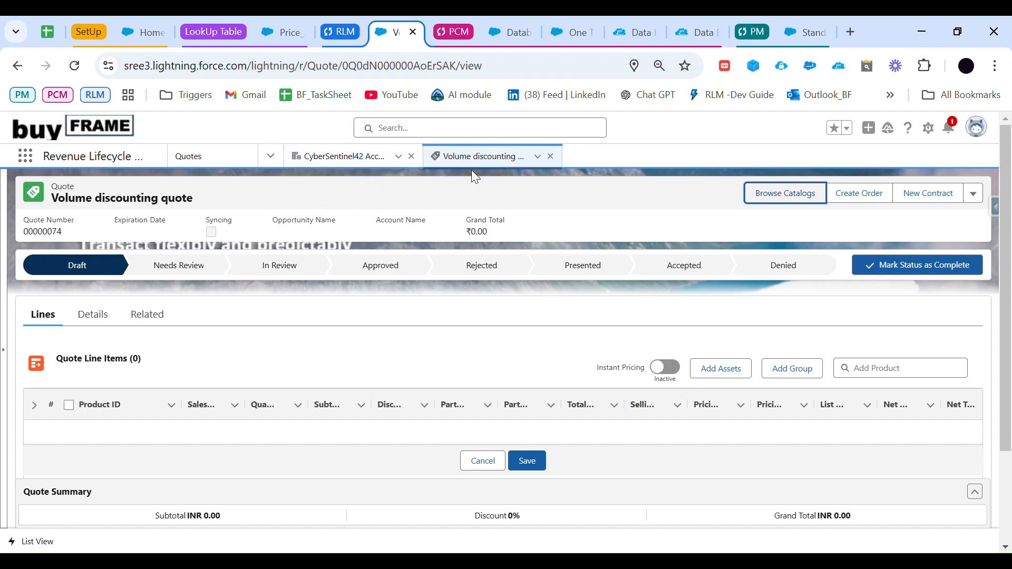
# Step: On the Volume discounting quote, browse the catalogs and open the MC_Products catalog
pyautogui.moveTo(201, 205); pyautogui.dragTo(64, 208)
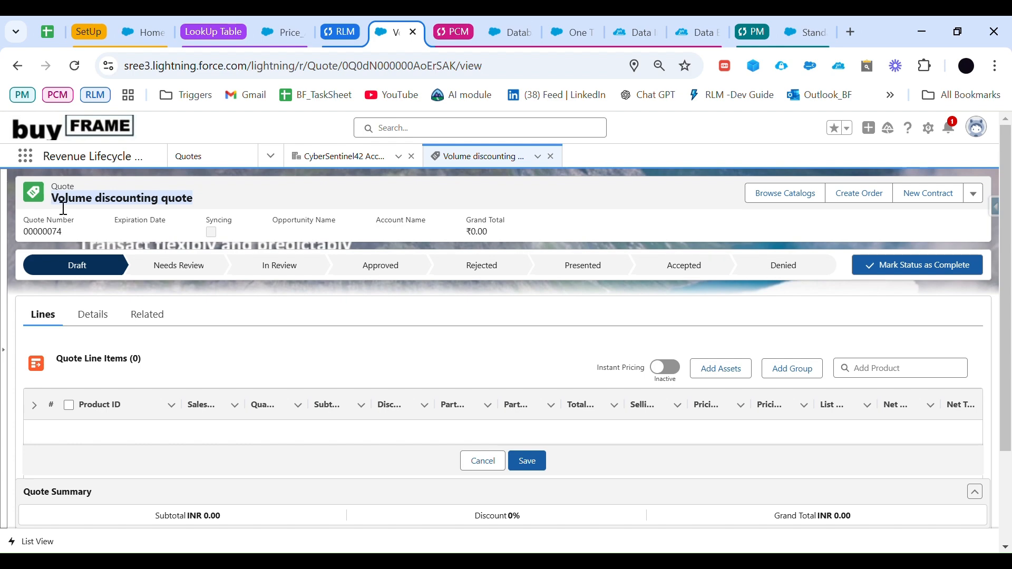
pyautogui.click(765, 198)
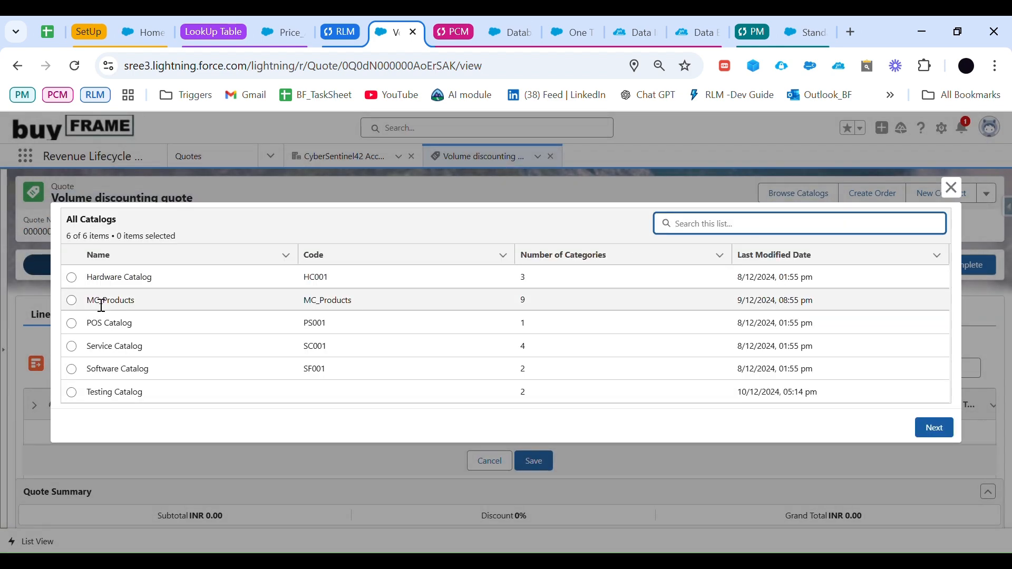
pyautogui.click(72, 300)
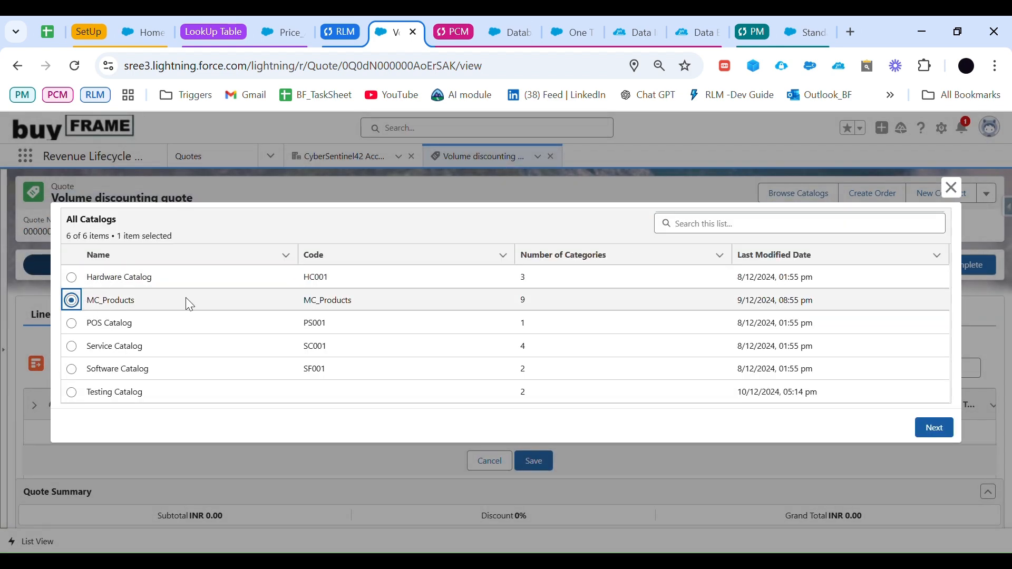
pyautogui.click(932, 427)
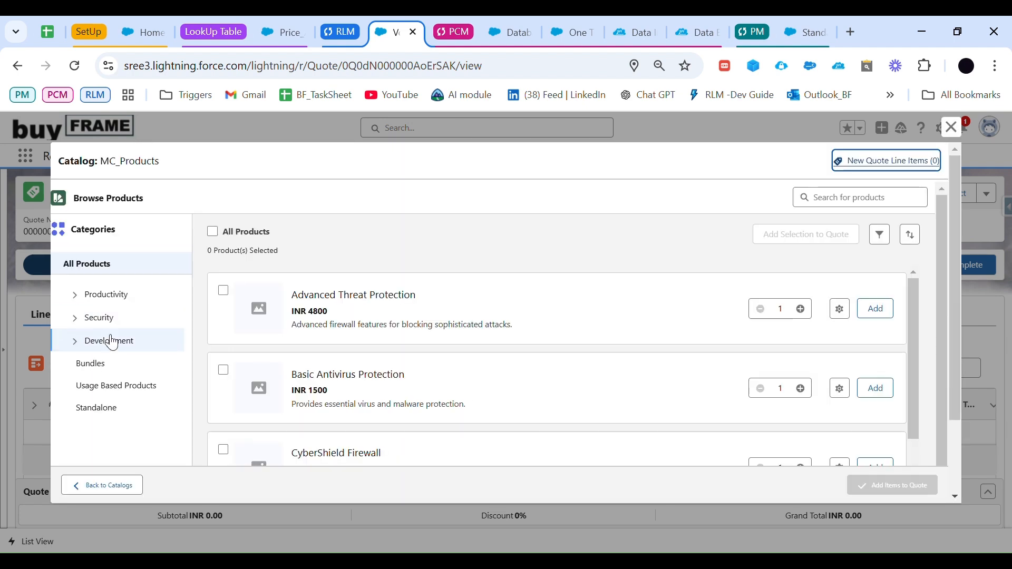
# Step: Add CyberShield Firewall from the Security category to the quote's line items and save the quote
pyautogui.click(107, 320)
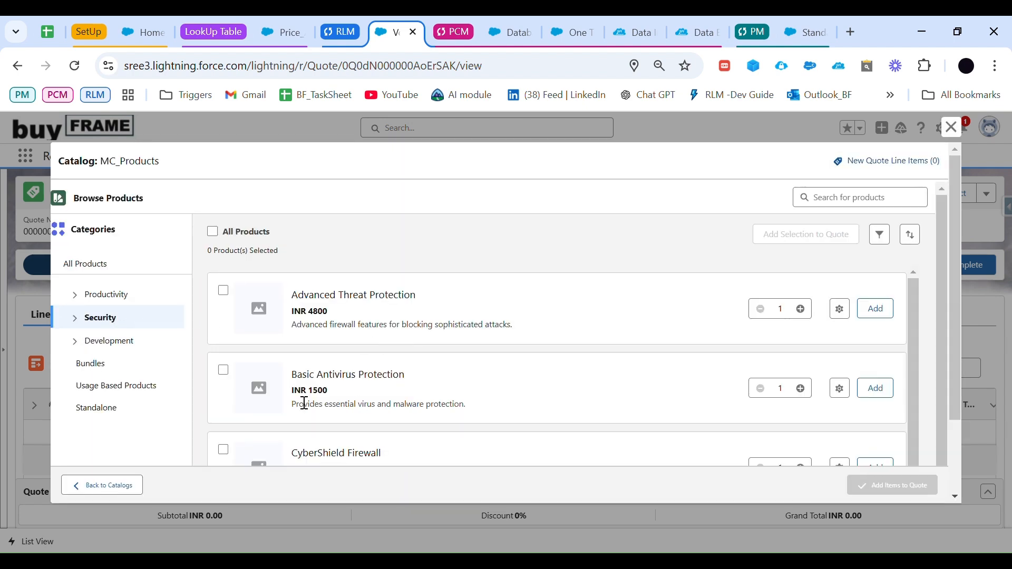
pyautogui.scroll(-1, 348, 409)
pyautogui.moveTo(291, 386); pyautogui.dragTo(386, 388)
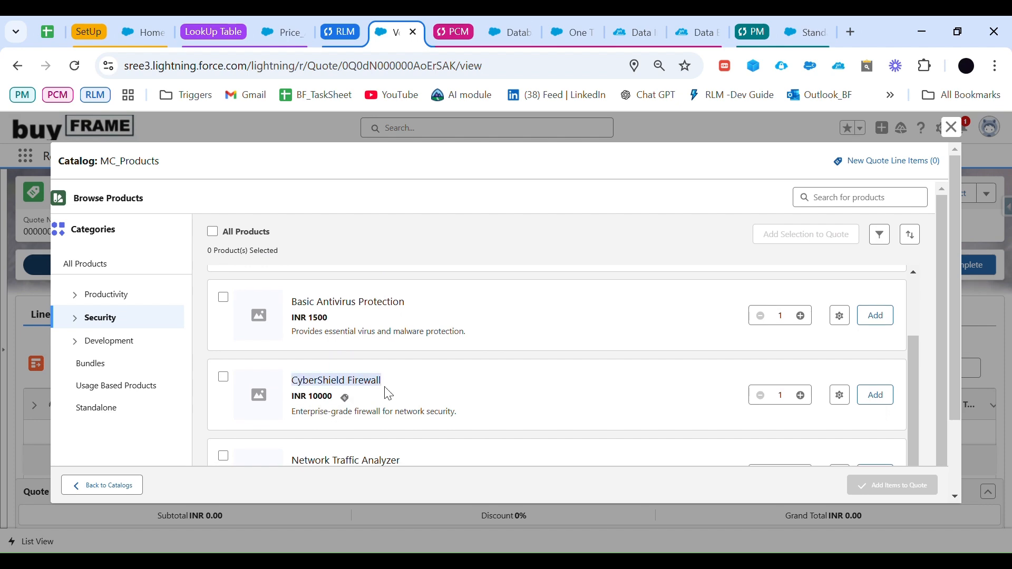
pyautogui.click(886, 396)
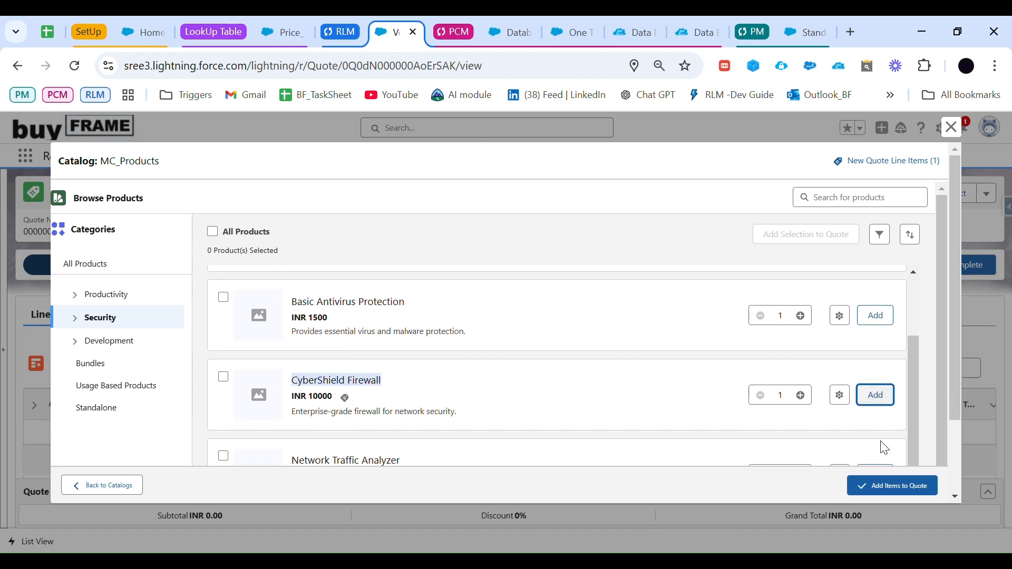
pyautogui.click(894, 486)
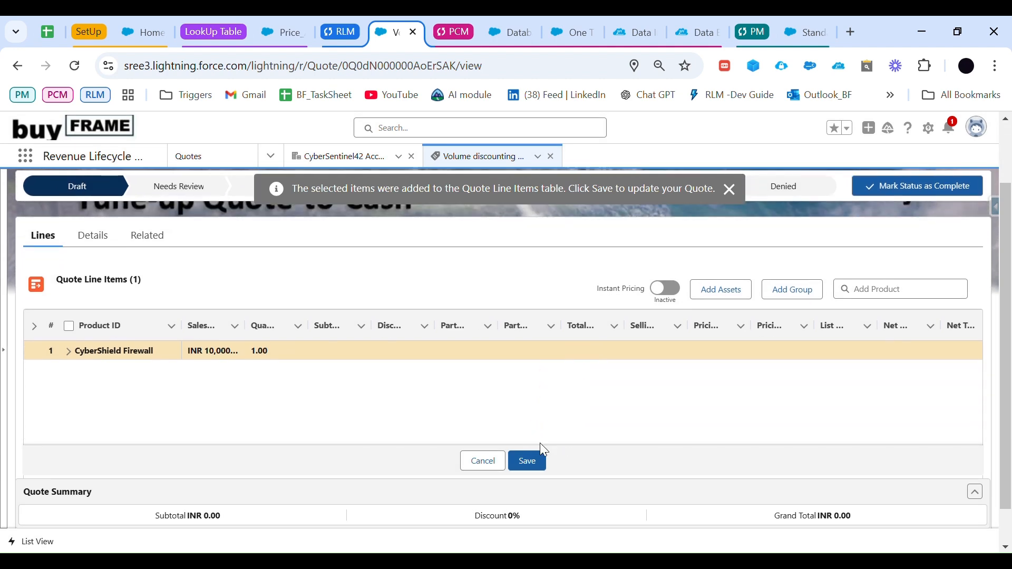
pyautogui.click(531, 462)
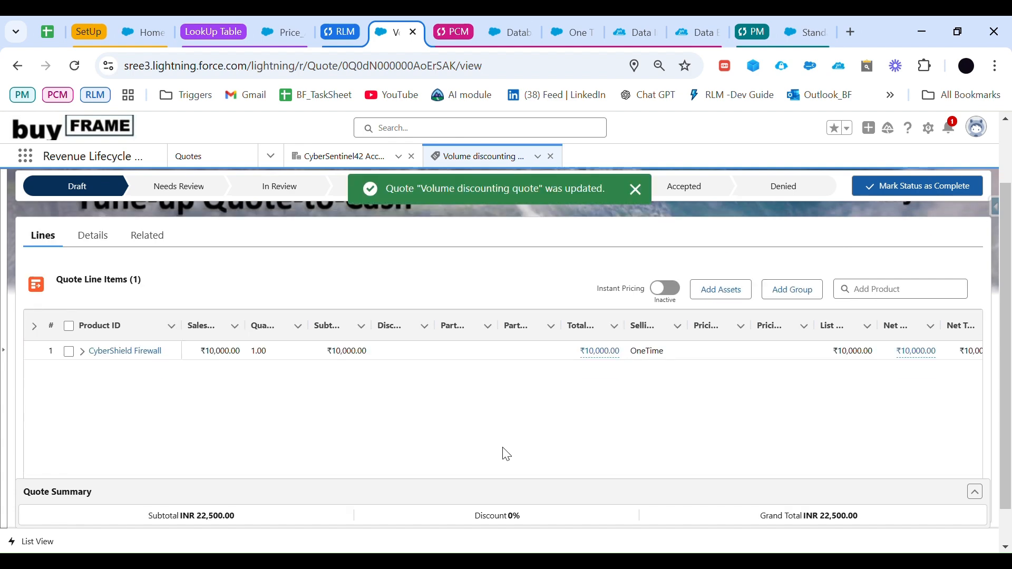
# Step: Set the CyberShield Firewall line's quantity to 100, consulting the tier ranges in the agenda sheet, and save the quote
pyautogui.click(276, 353)
pyautogui.click(279, 354)
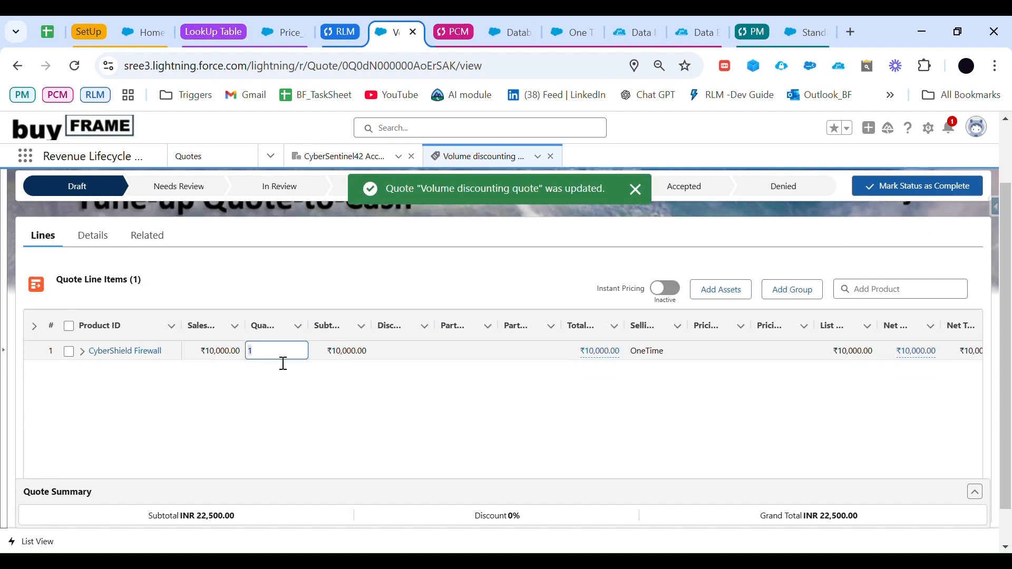
pyautogui.click(48, 33)
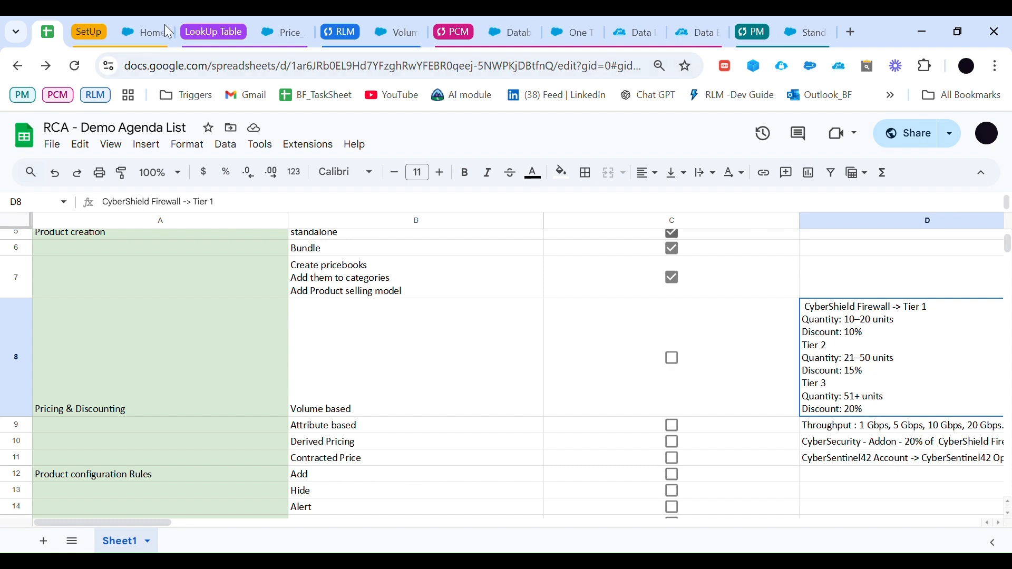
pyautogui.click(406, 32)
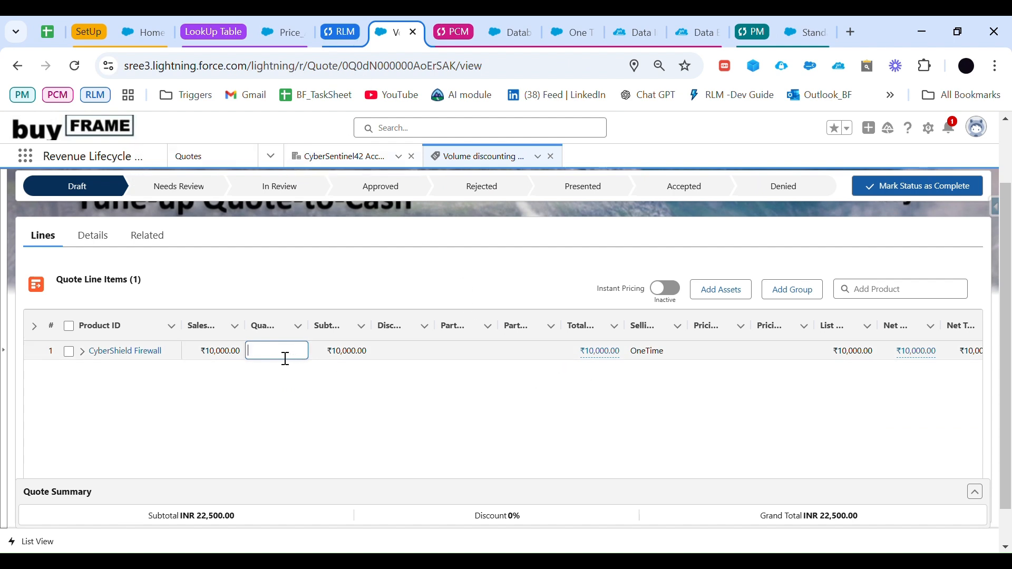
pyautogui.press('Return')
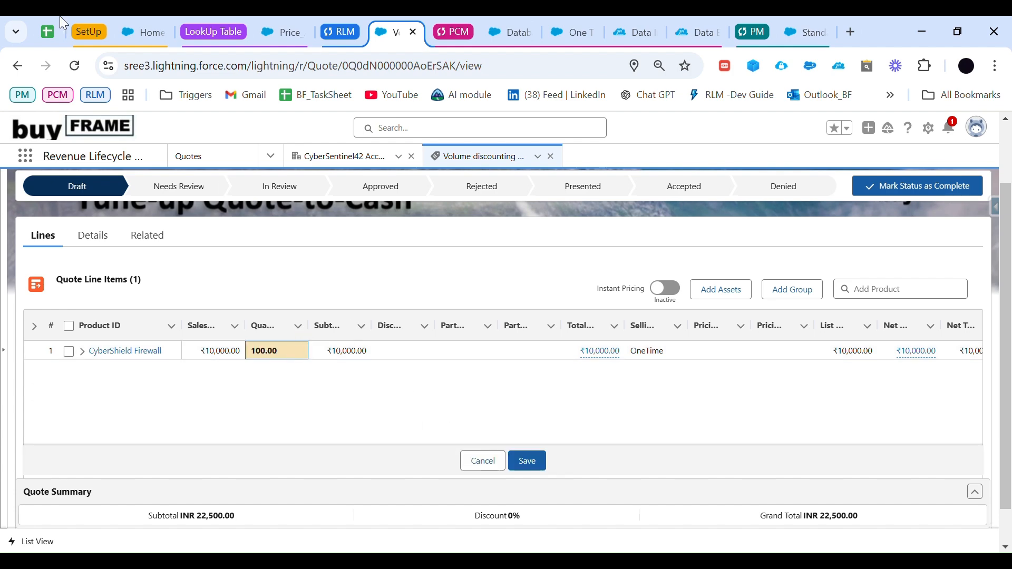
pyautogui.click(47, 33)
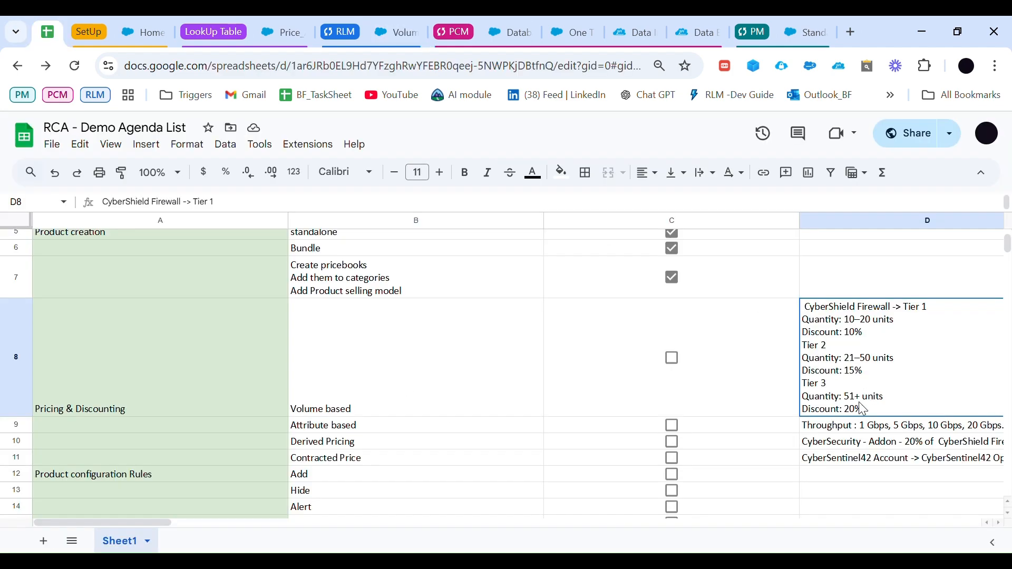
pyautogui.click(395, 33)
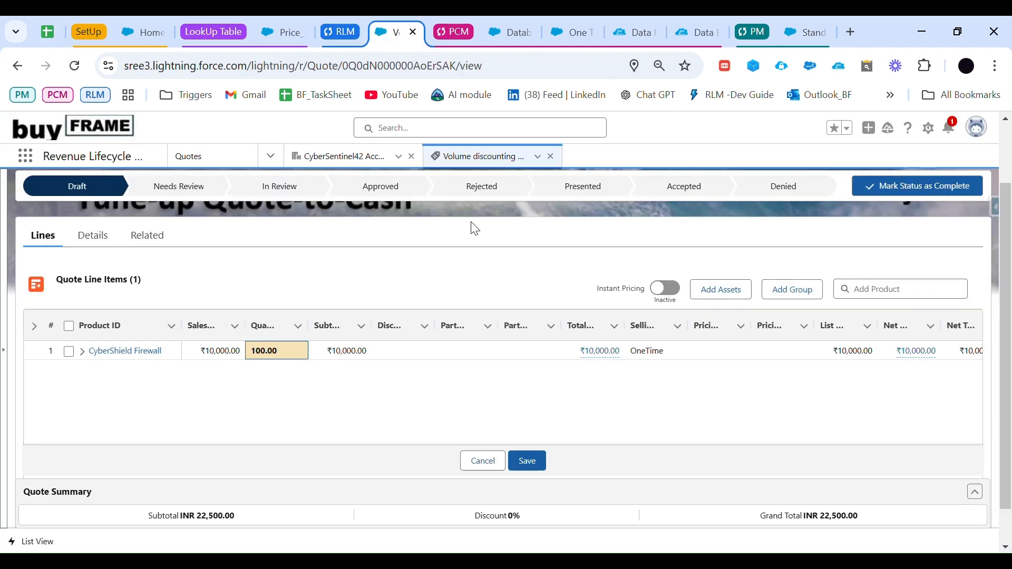
pyautogui.click(533, 461)
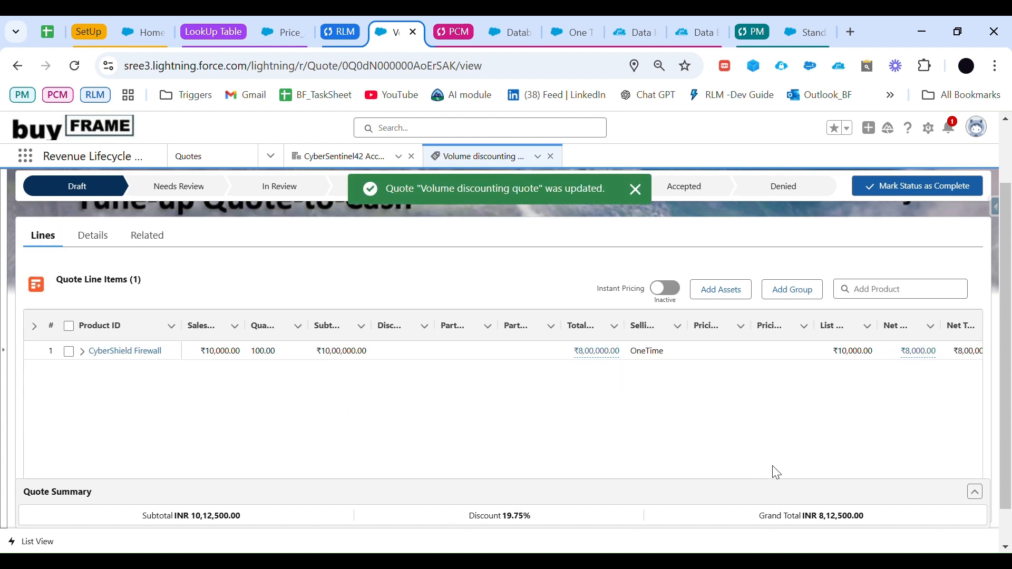
# Step: Review the calculation details behind the CyberShield Firewall line's net unit price, including the Volume Discount Entries adjustment
pyautogui.scroll(-1, 736, 405)
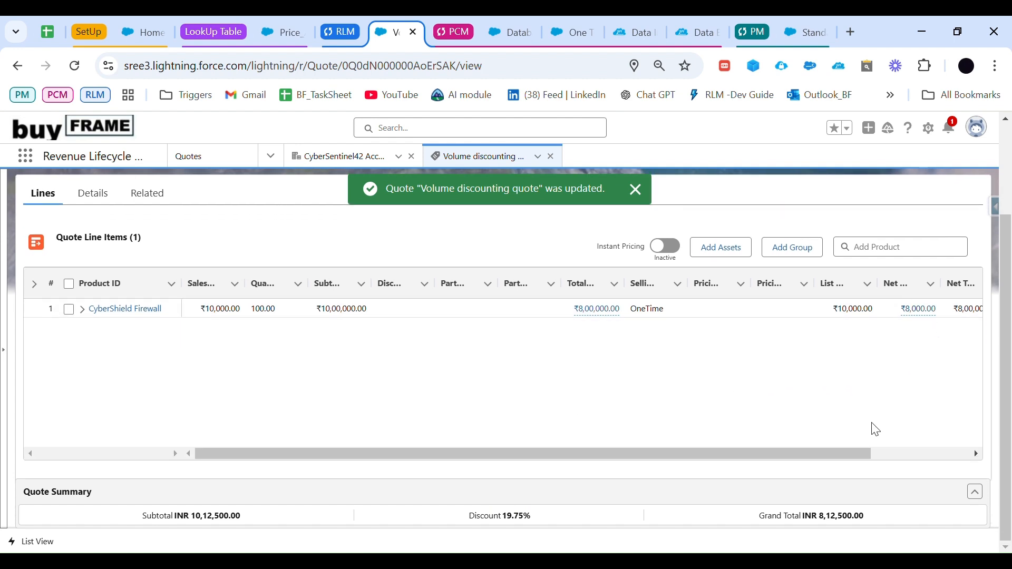
pyautogui.click(855, 454)
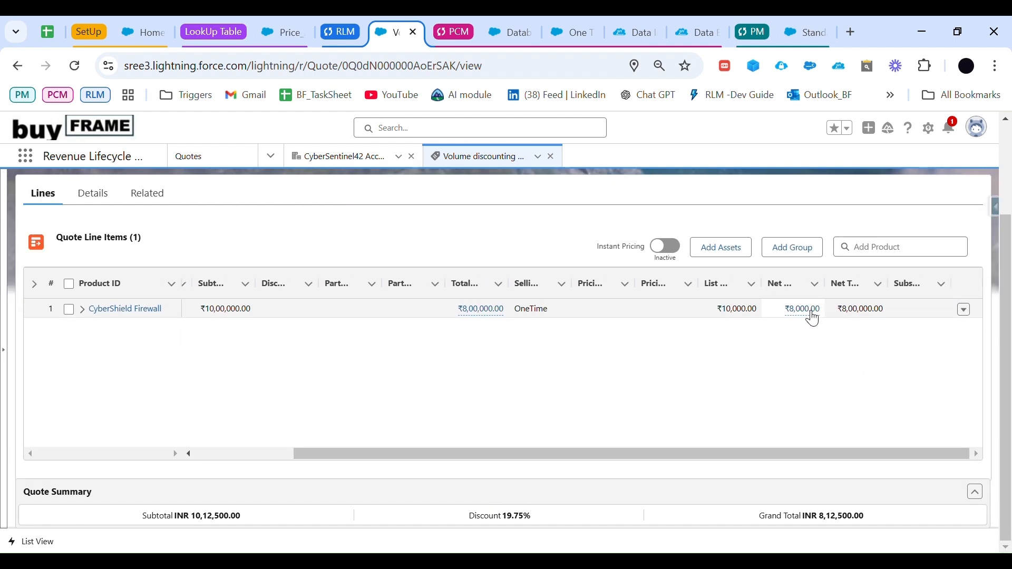
pyautogui.moveTo(812, 316)
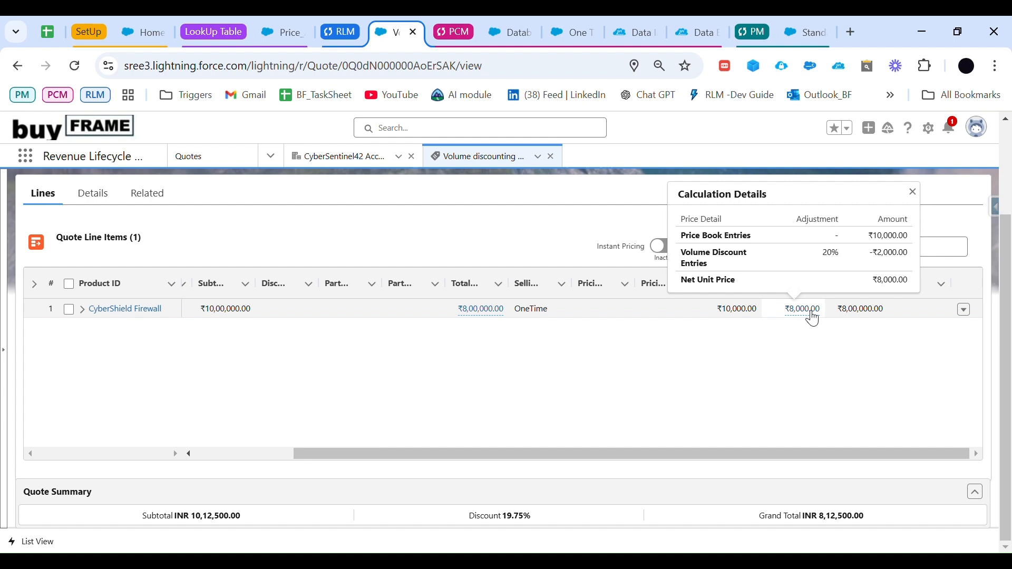
pyautogui.moveTo(683, 260); pyautogui.dragTo(913, 266)
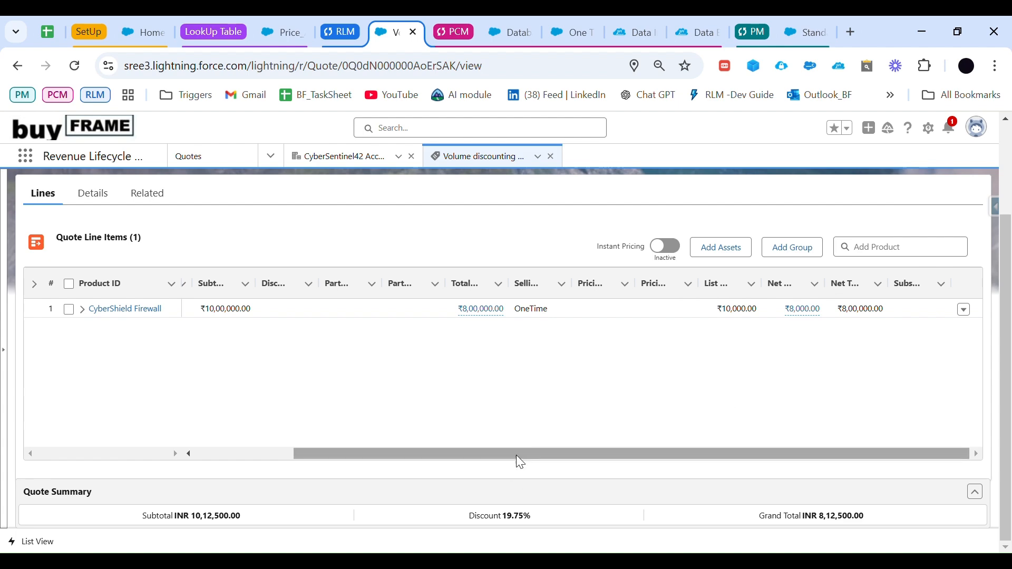
pyautogui.moveTo(517, 454); pyautogui.dragTo(300, 453)
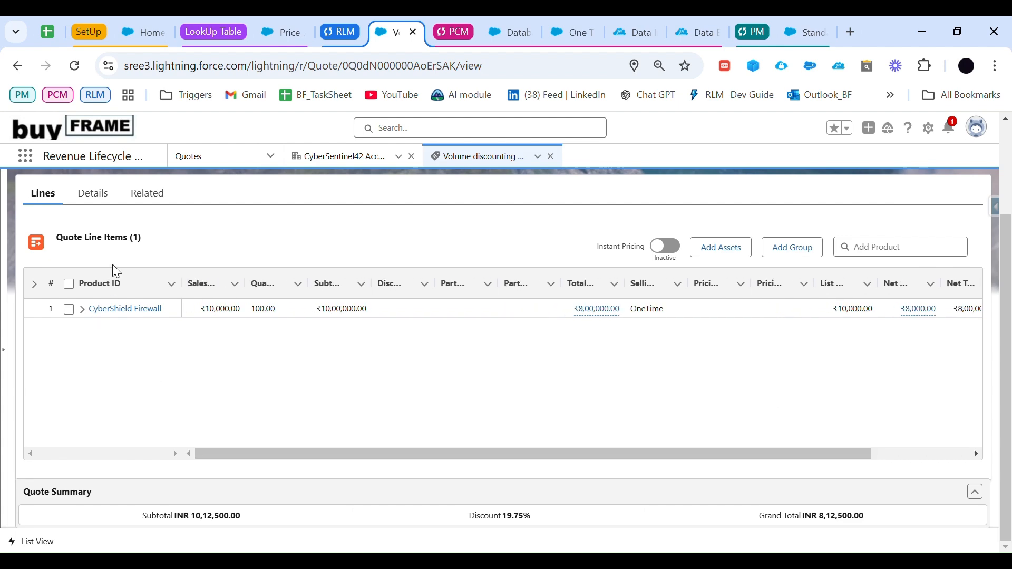
# Step: In the RCA - Demo Agenda List sheet, tick off the Volume based item and review the throughput options for Attribute based pricing
pyautogui.click(48, 32)
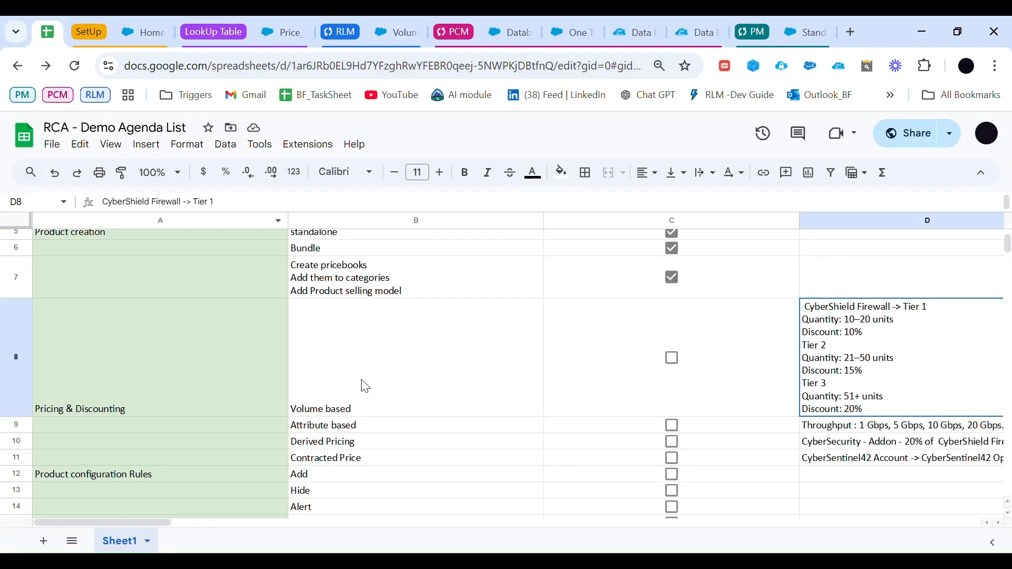
pyautogui.click(673, 361)
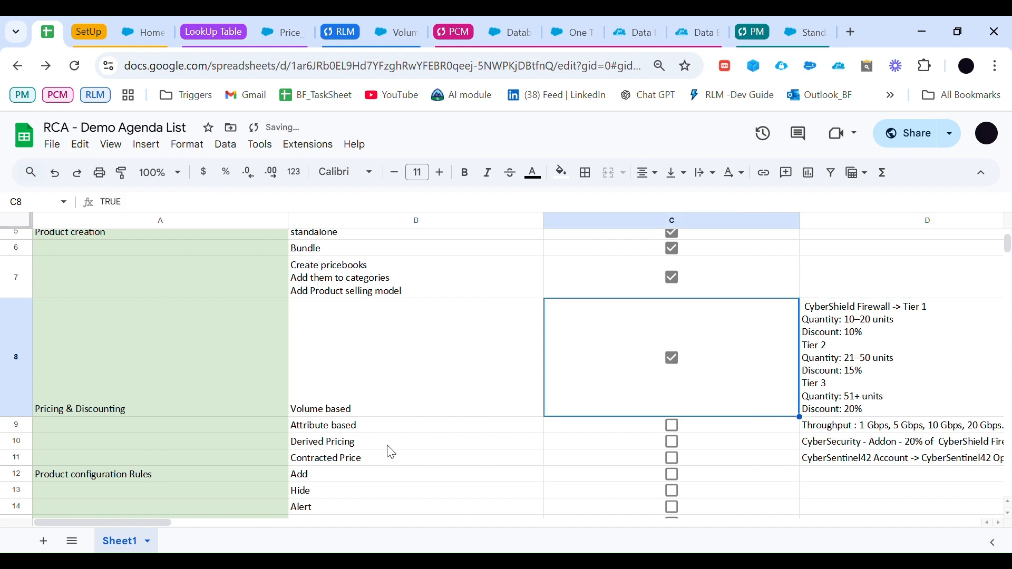
pyautogui.scroll(-3, 734, 436)
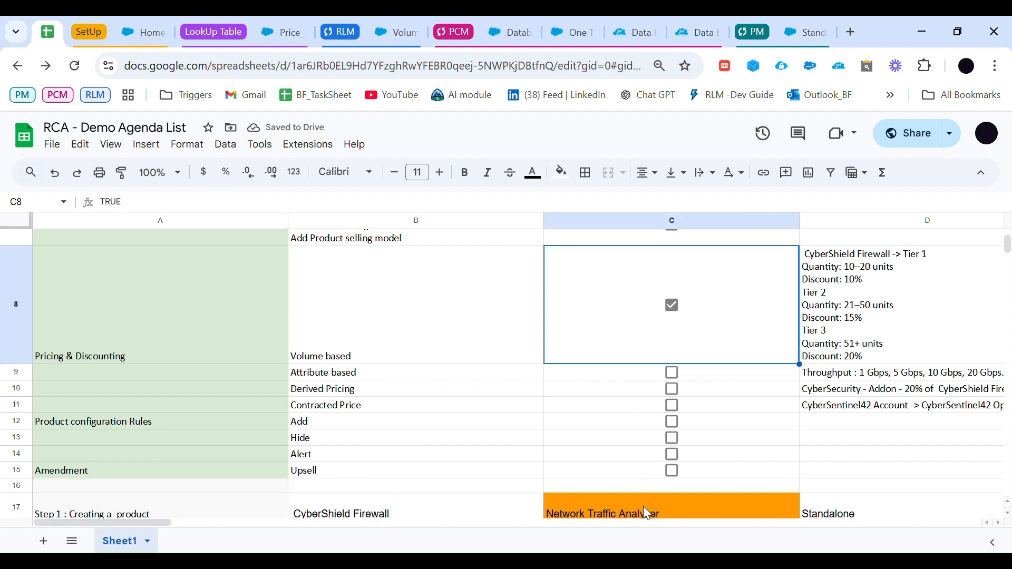
pyautogui.click(845, 353)
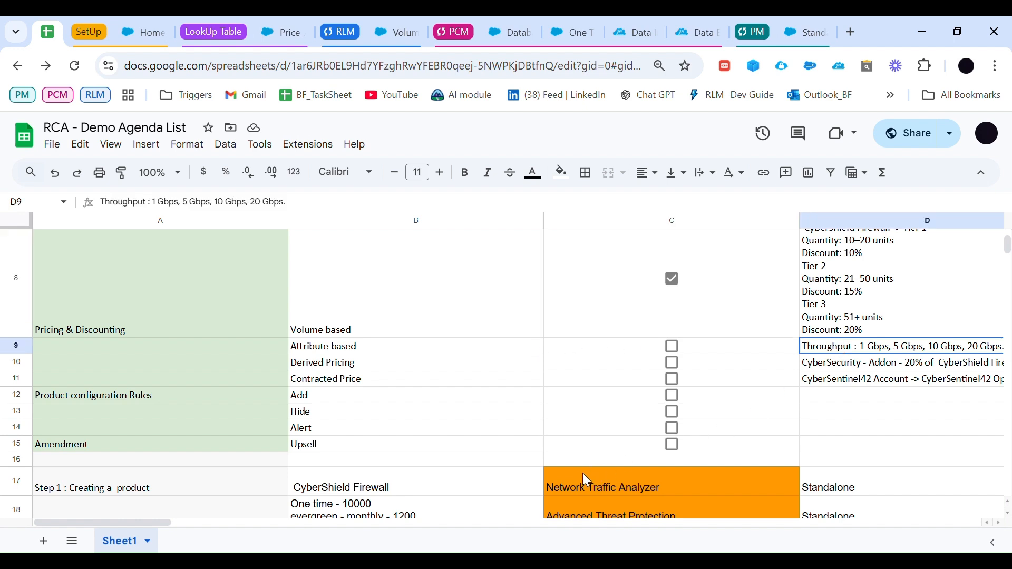
pyautogui.scroll(-1, 588, 481)
pyautogui.moveTo(156, 519); pyautogui.dragTo(195, 524)
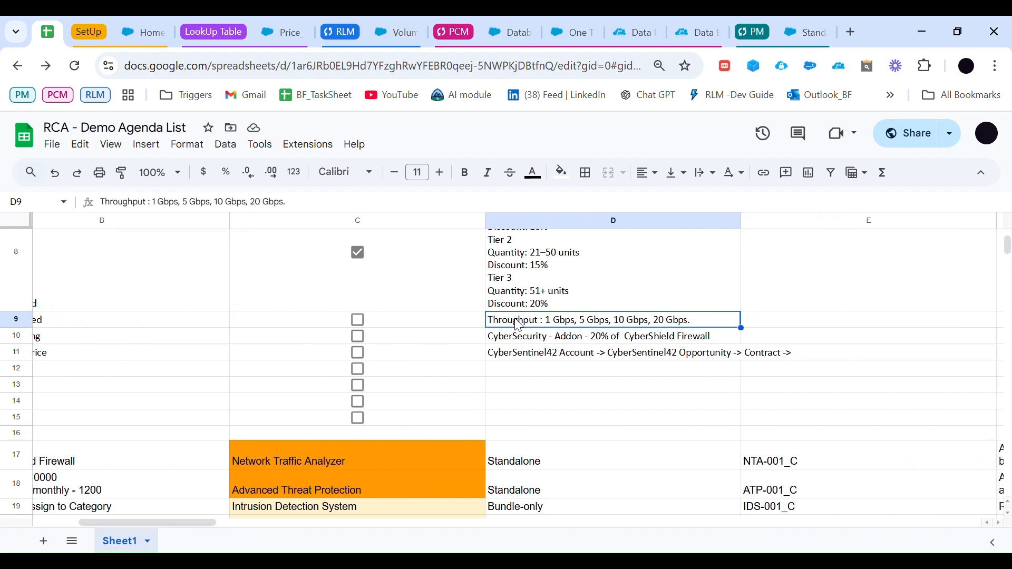
# Step: Switch to Salesforce Product Catalog Management, open the attribute picklists and start a new attribute picklist
pyautogui.moveTo(202, 518); pyautogui.dragTo(113, 514)
pyautogui.click(394, 435)
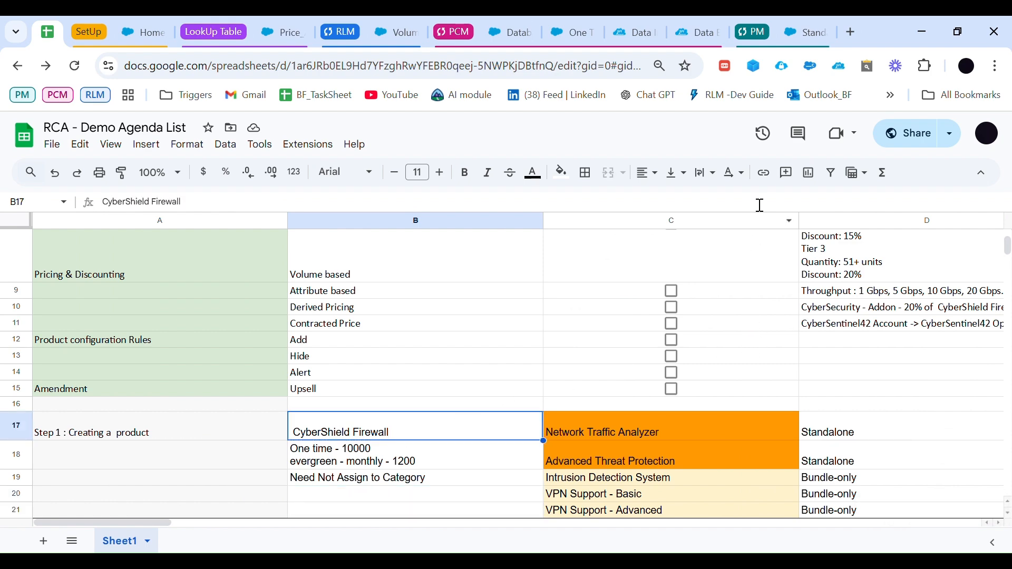
pyautogui.click(390, 30)
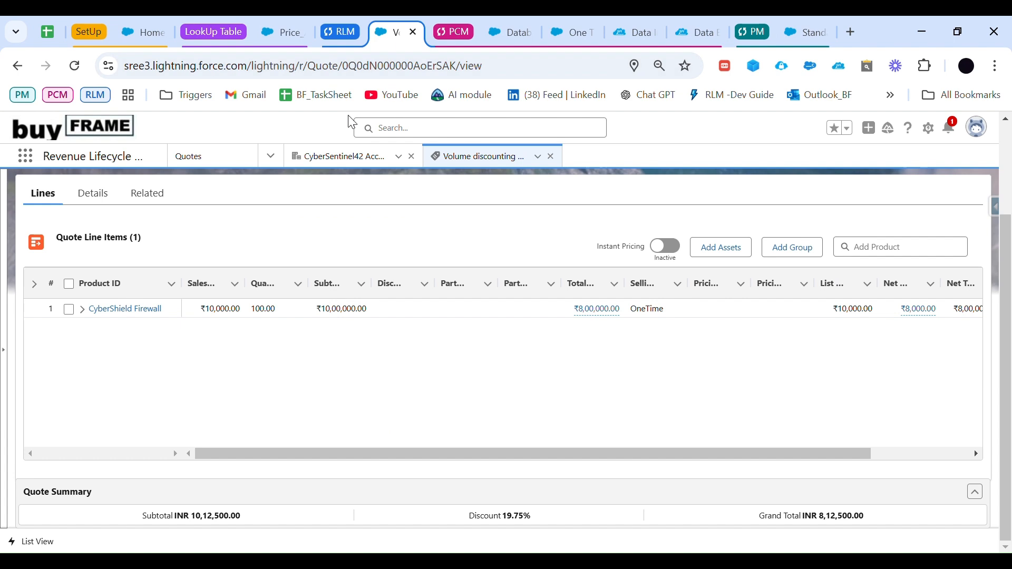
pyautogui.click(504, 31)
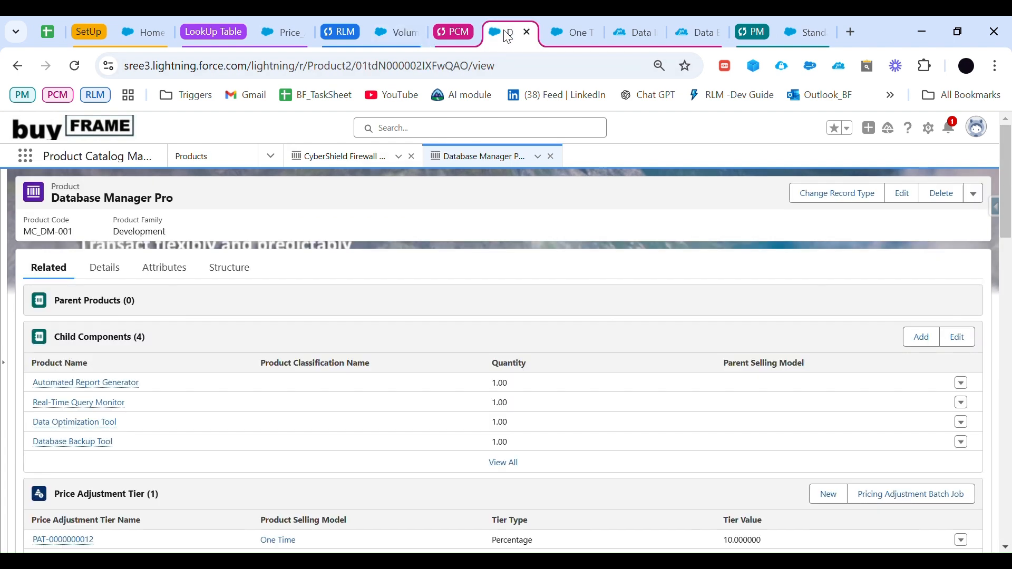
pyautogui.click(271, 156)
pyautogui.click(205, 191)
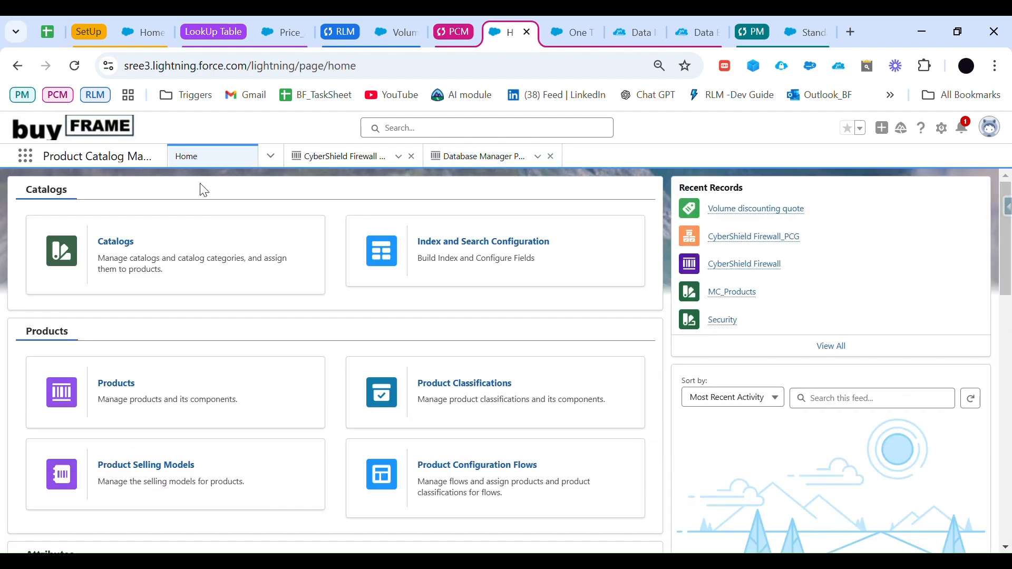
pyautogui.scroll(-5, 169, 194)
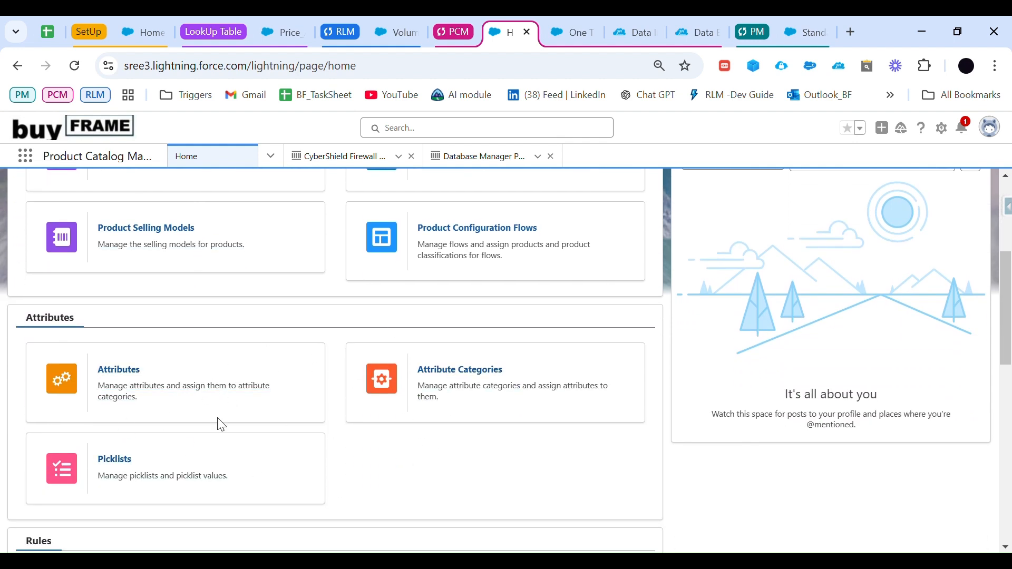
pyautogui.click(134, 471)
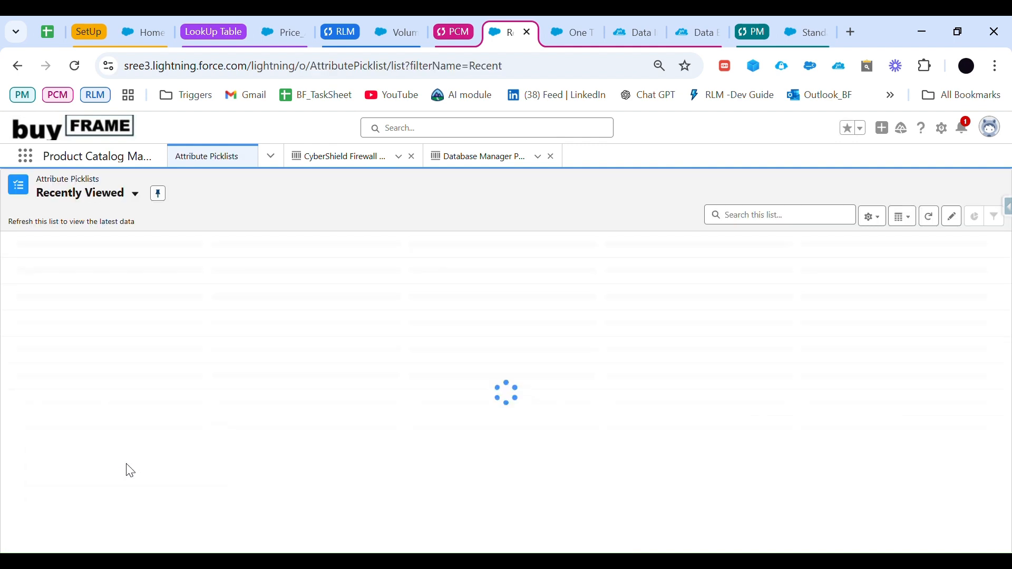
pyautogui.click(850, 221)
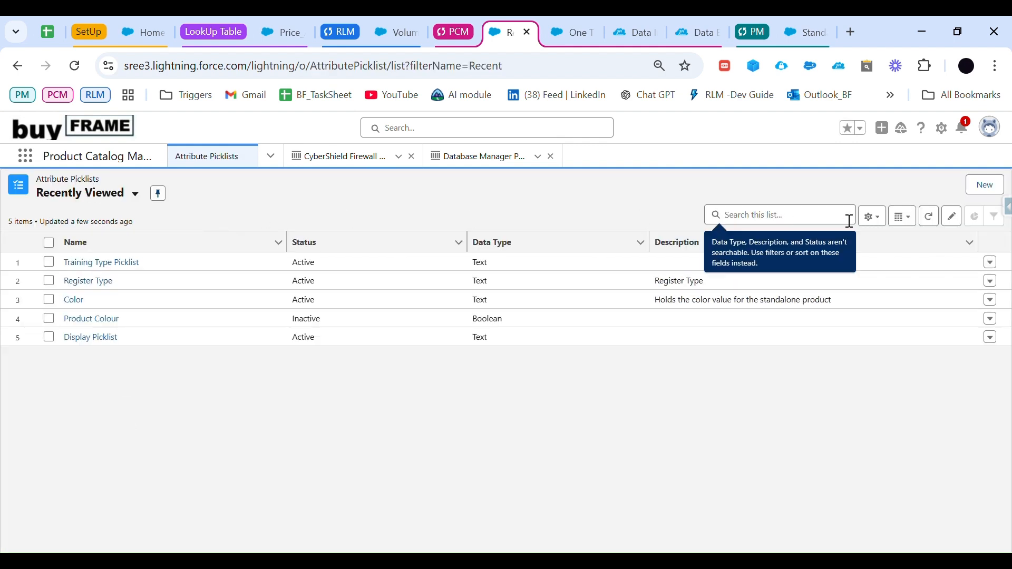
pyautogui.click(982, 183)
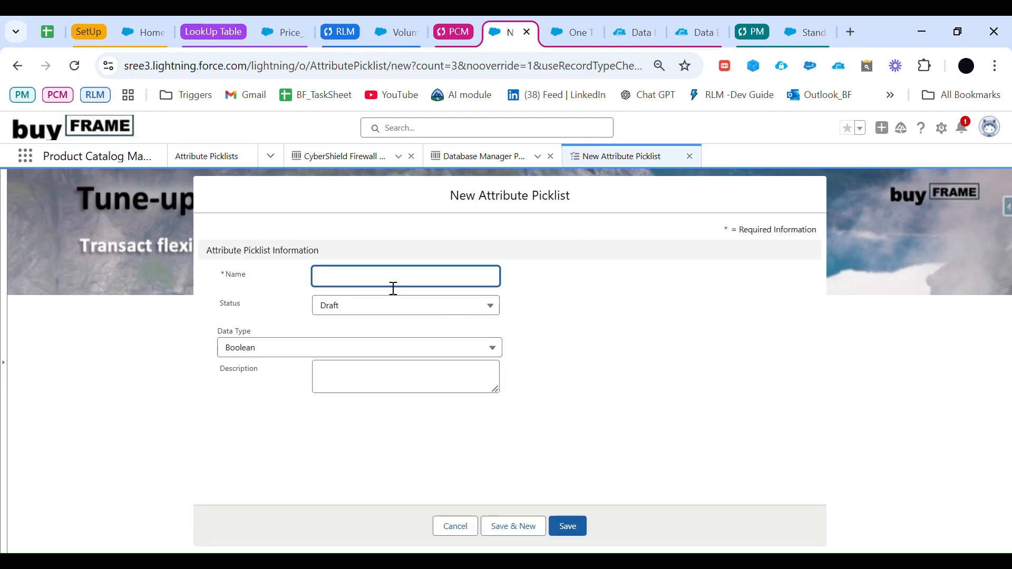
# Step: Name the new attribute picklist Throughput, copying the word from the Attribute based row of the agenda sheet
pyautogui.click(56, 30)
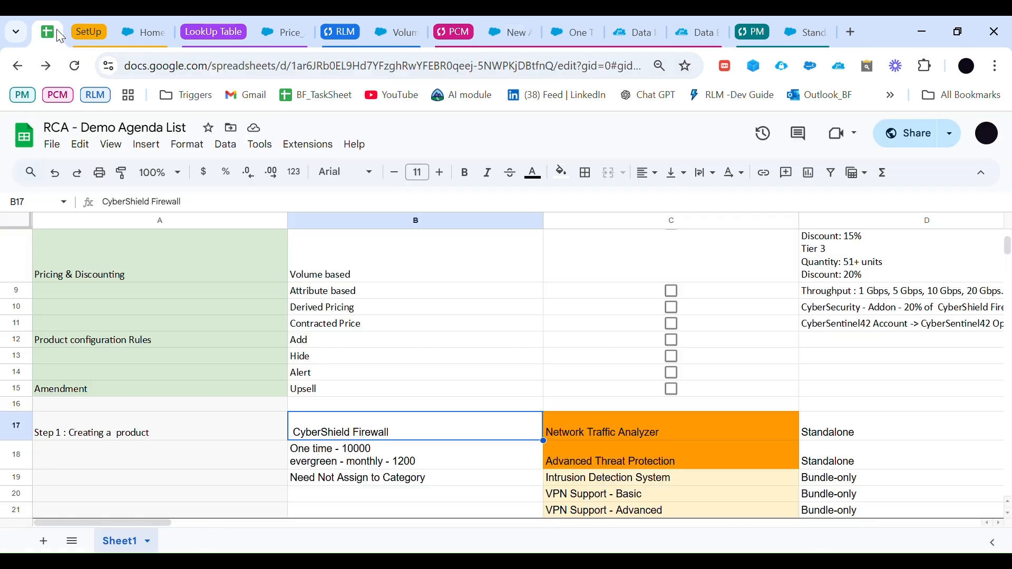
pyautogui.click(859, 293)
pyautogui.doubleClick(852, 295)
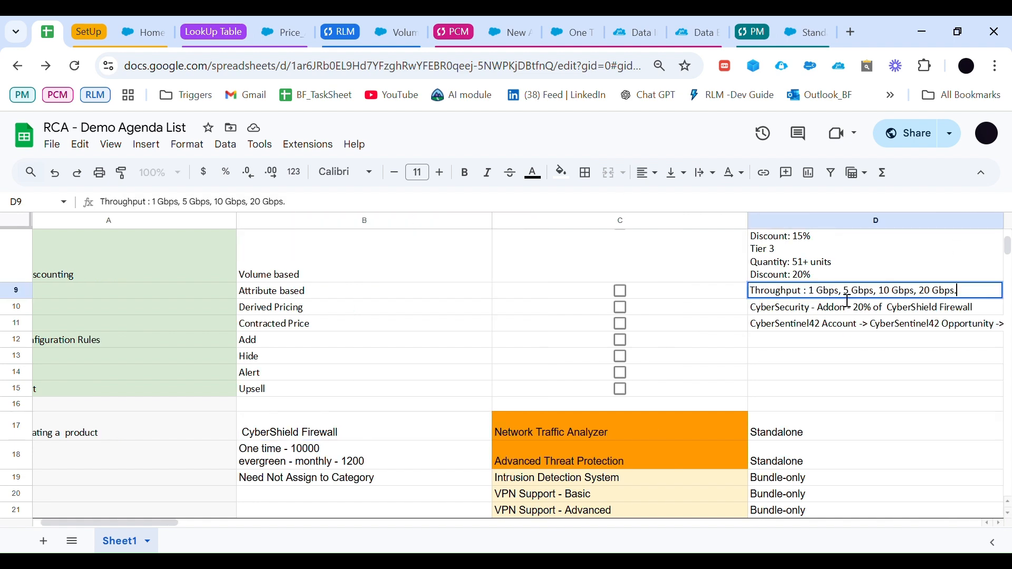
pyautogui.moveTo(811, 301); pyautogui.dragTo(748, 296)
pyautogui.hotkey('ctrl', 'c')
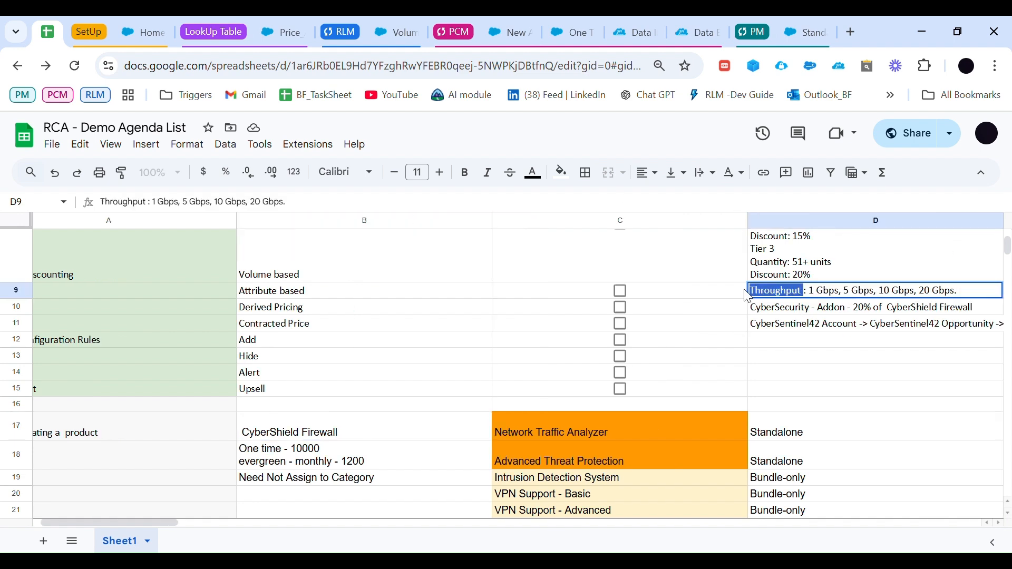
pyautogui.click(504, 32)
pyautogui.hotkey('ctrl', 'v')
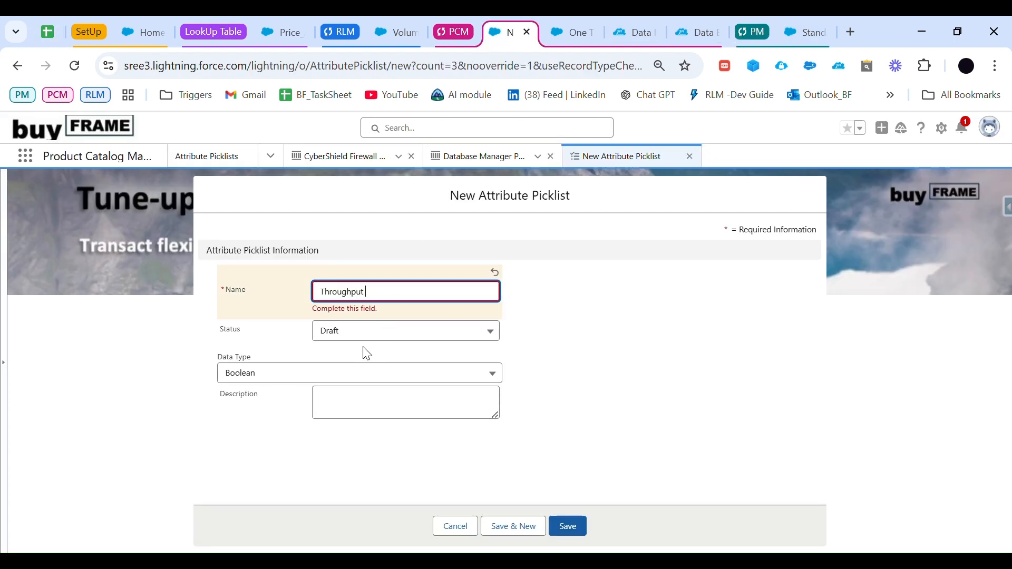
# Step: Set the new picklist's status to Active and its data type to Number
pyautogui.click(363, 333)
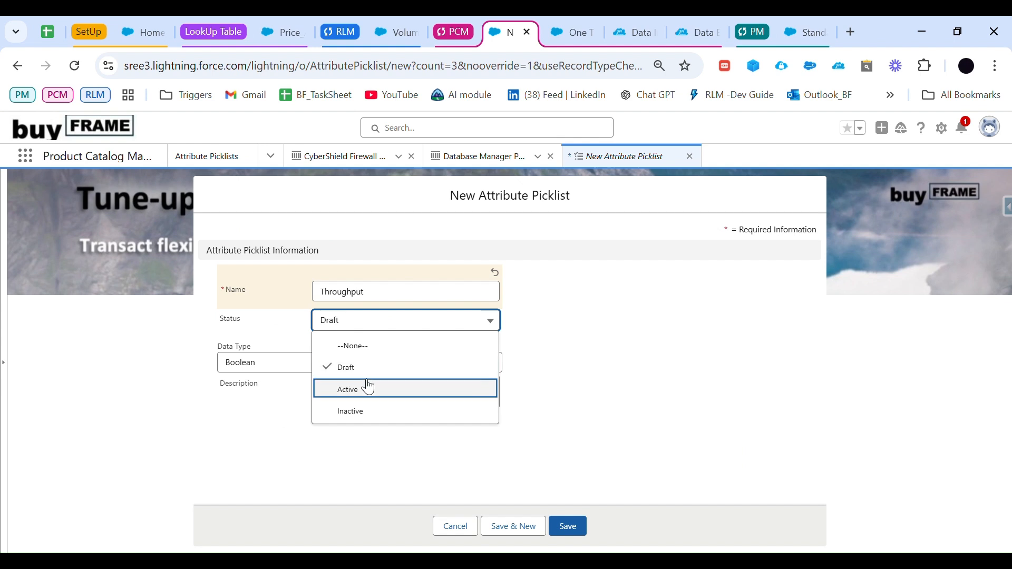
pyautogui.click(373, 390)
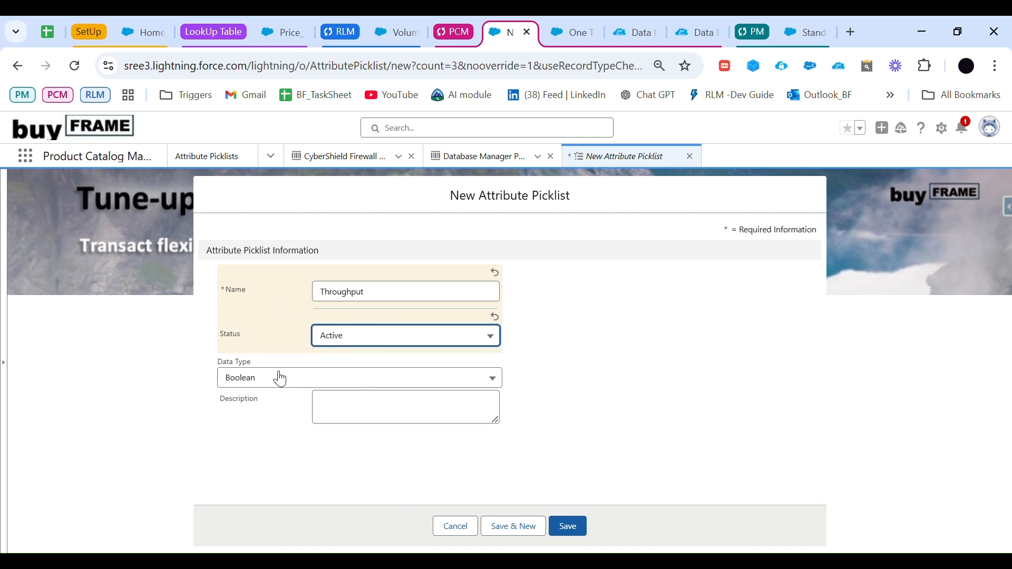
pyautogui.click(294, 384)
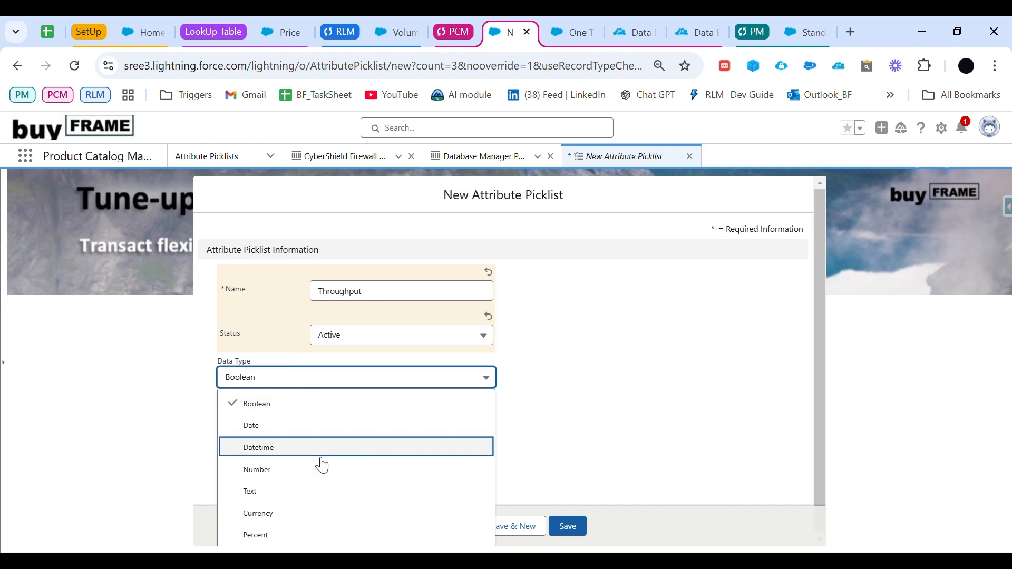
pyautogui.click(291, 468)
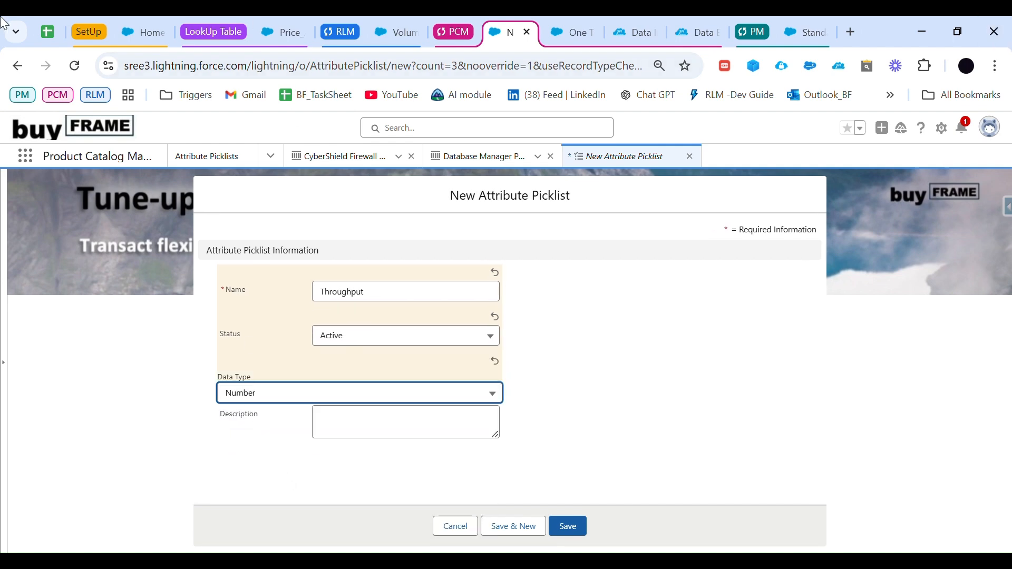
# Step: Check the throughput values in the agenda sheet, change the picklist's data type to Text and save the picklist
pyautogui.click(48, 32)
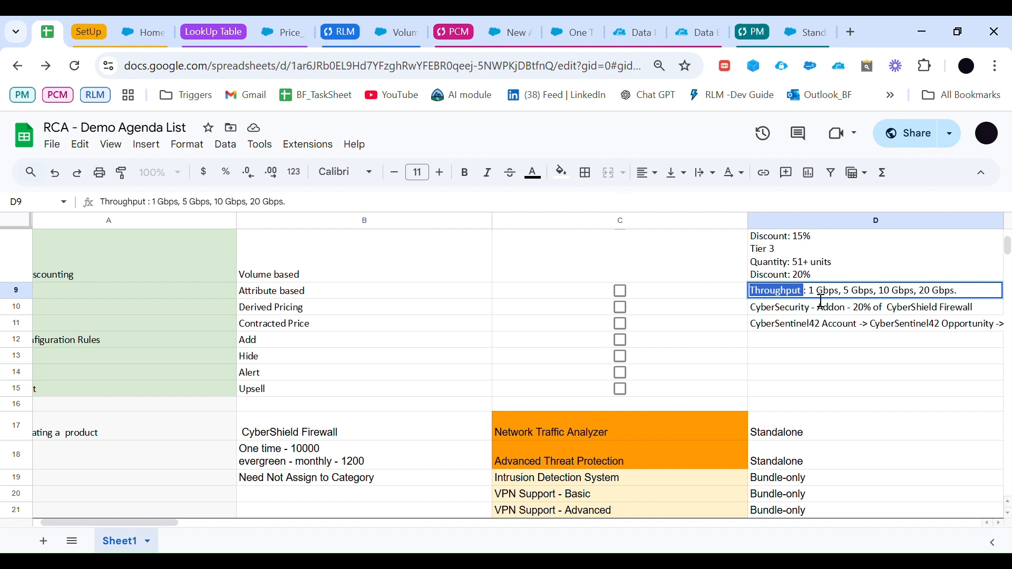
pyautogui.click(395, 21)
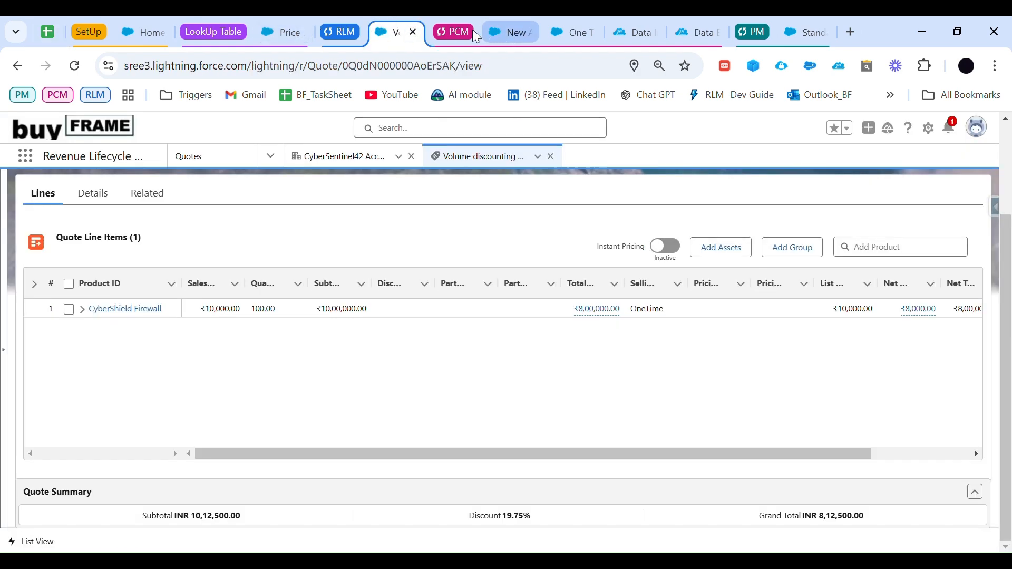
pyautogui.click(517, 21)
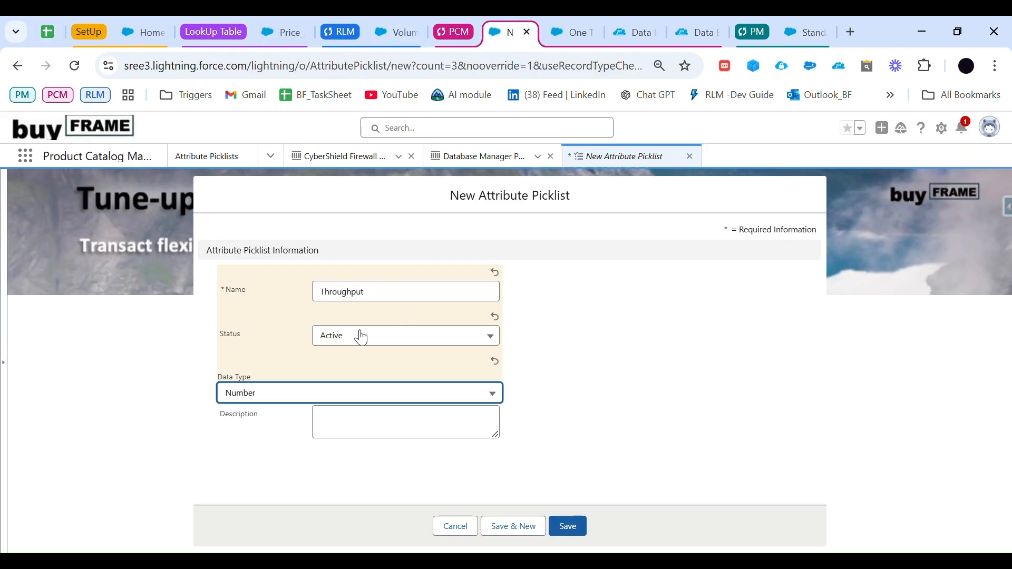
pyautogui.click(336, 397)
pyautogui.scroll(-1, 316, 453)
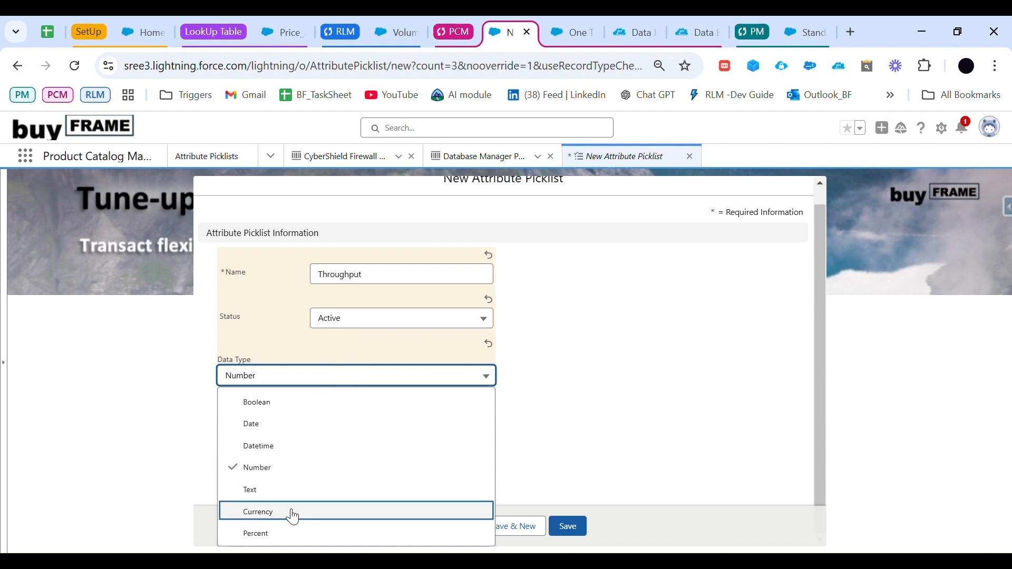
pyautogui.click(283, 495)
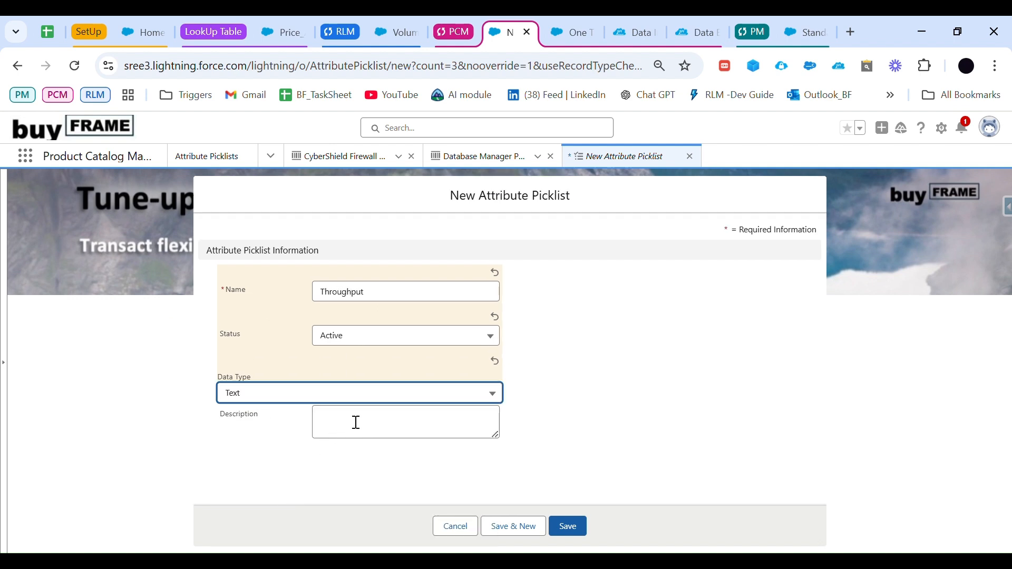
pyautogui.click(568, 526)
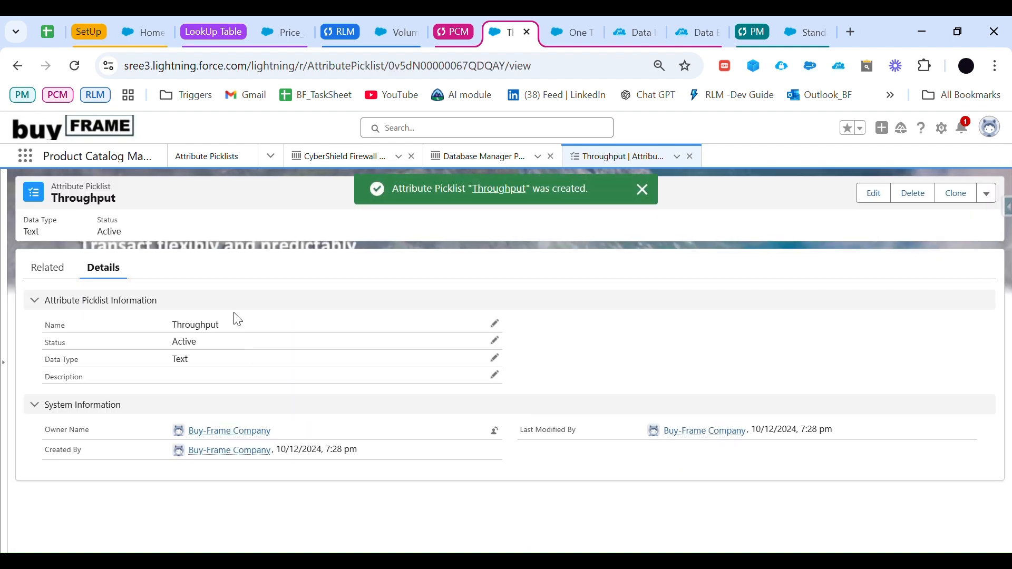
# Step: Start a new picklist value under Throughput and name it 1 Gbps, copied from the agenda sheet
pyautogui.click(56, 268)
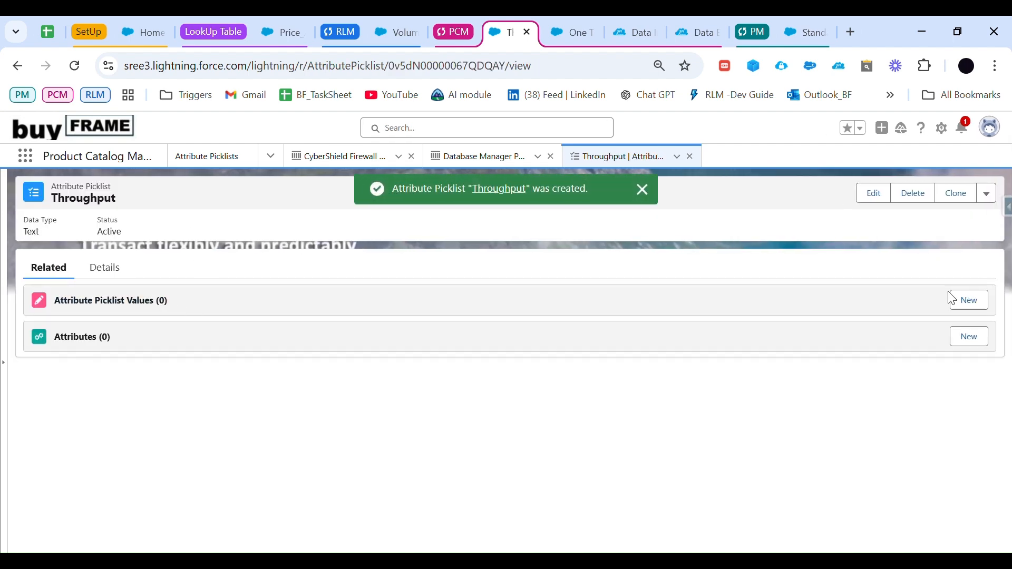
pyautogui.click(987, 304)
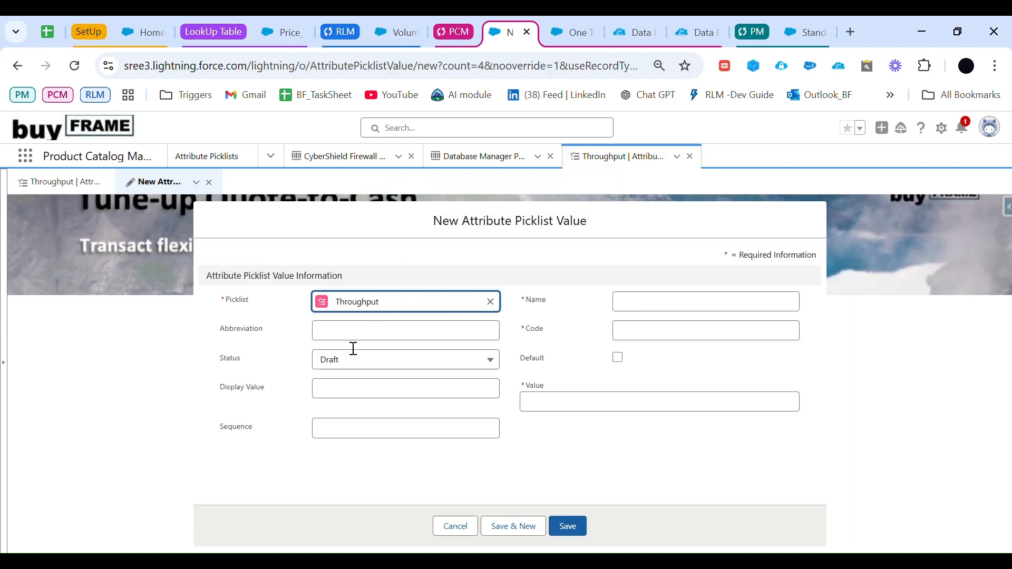
pyautogui.click(49, 33)
pyautogui.moveTo(839, 293); pyautogui.dragTo(815, 300)
pyautogui.hotkey('ctrl', 'c')
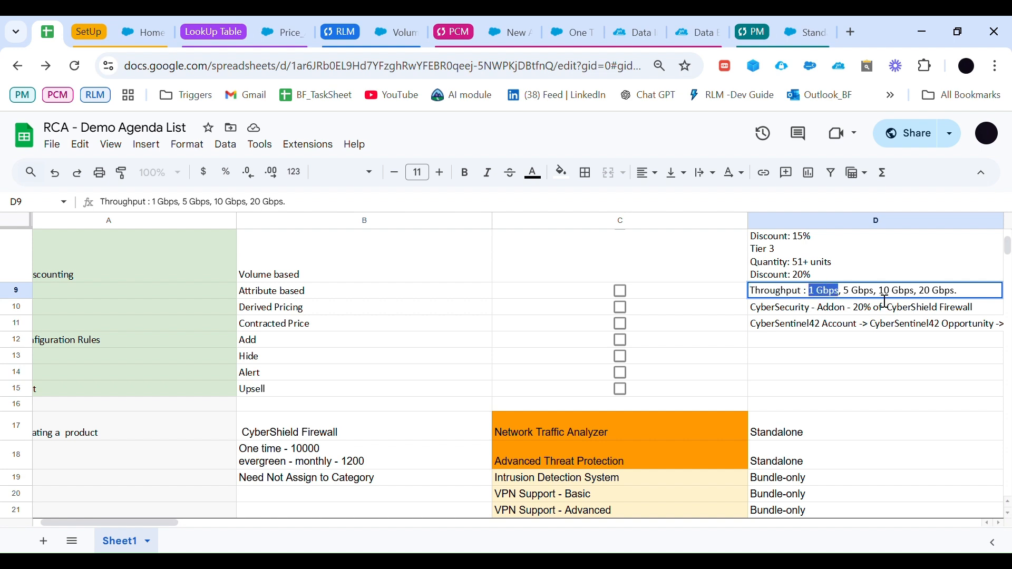
pyautogui.moveTo(874, 293); pyautogui.dragTo(855, 298)
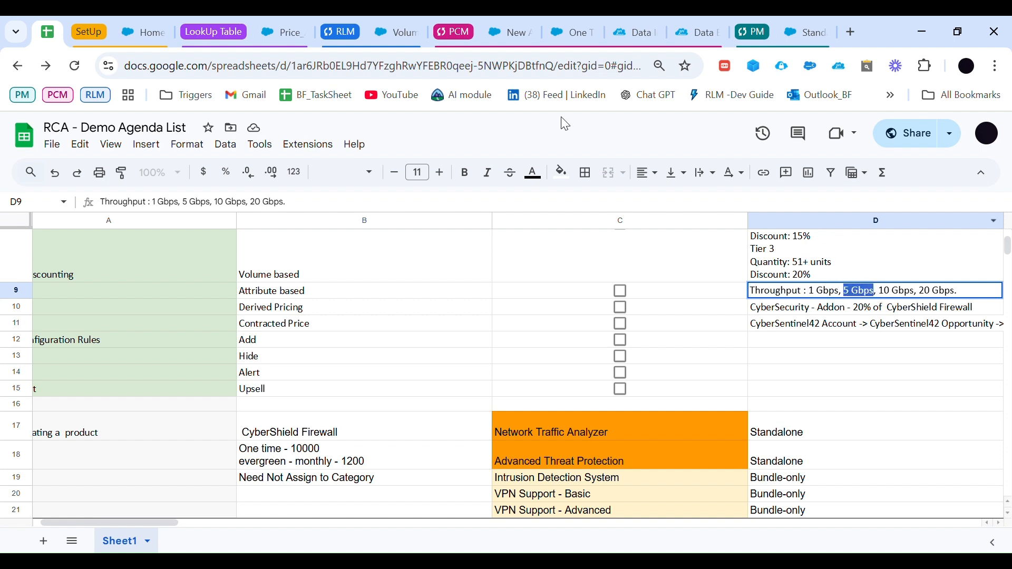
pyautogui.click(512, 35)
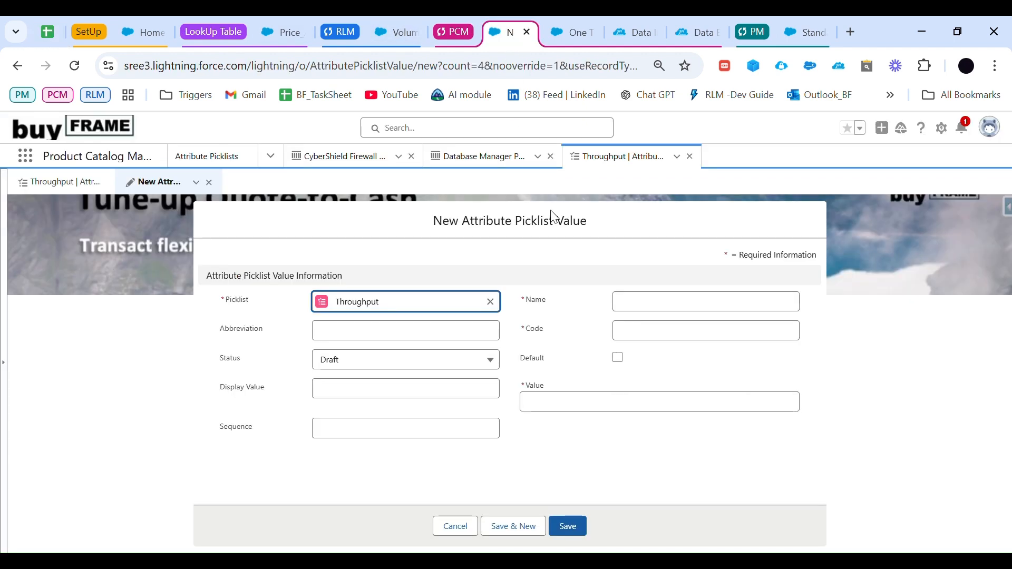
pyautogui.click(642, 313)
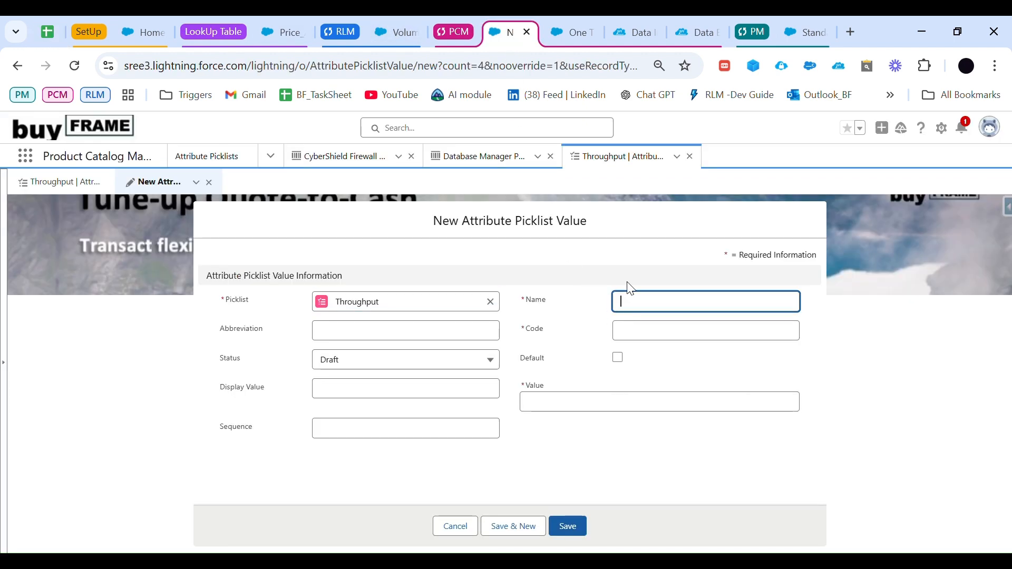
pyautogui.hotkey('ctrl', 'v')
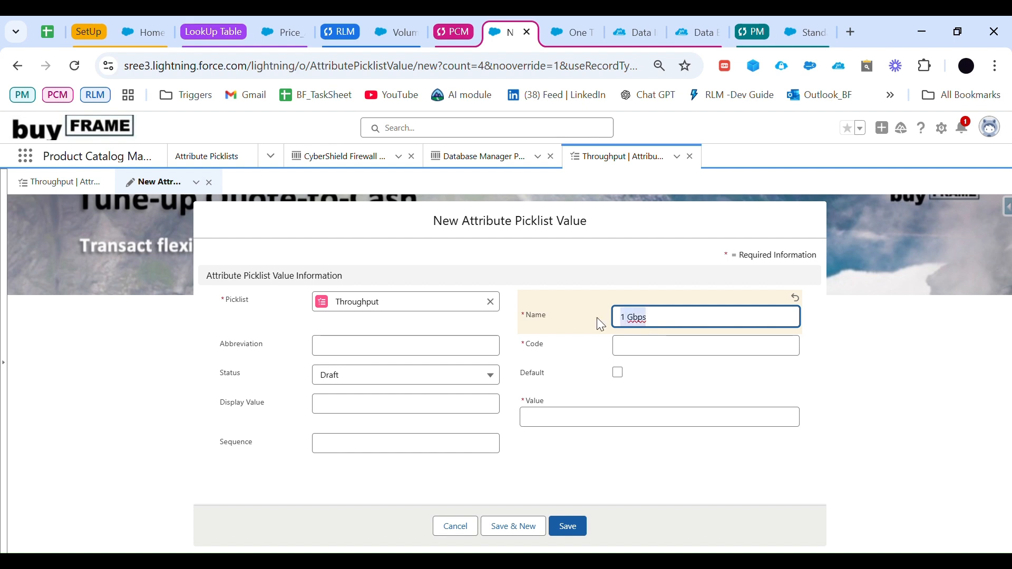
# Step: Set the new picklist value's code and value to 1 Gbps and its status to Active
pyautogui.click(642, 354)
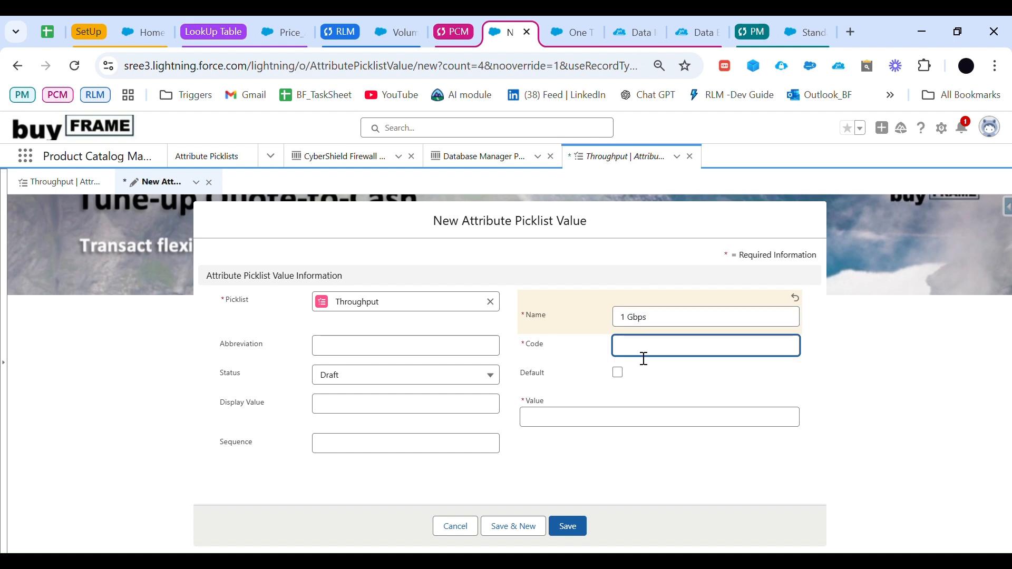
pyautogui.hotkey('alt', 'Tab')
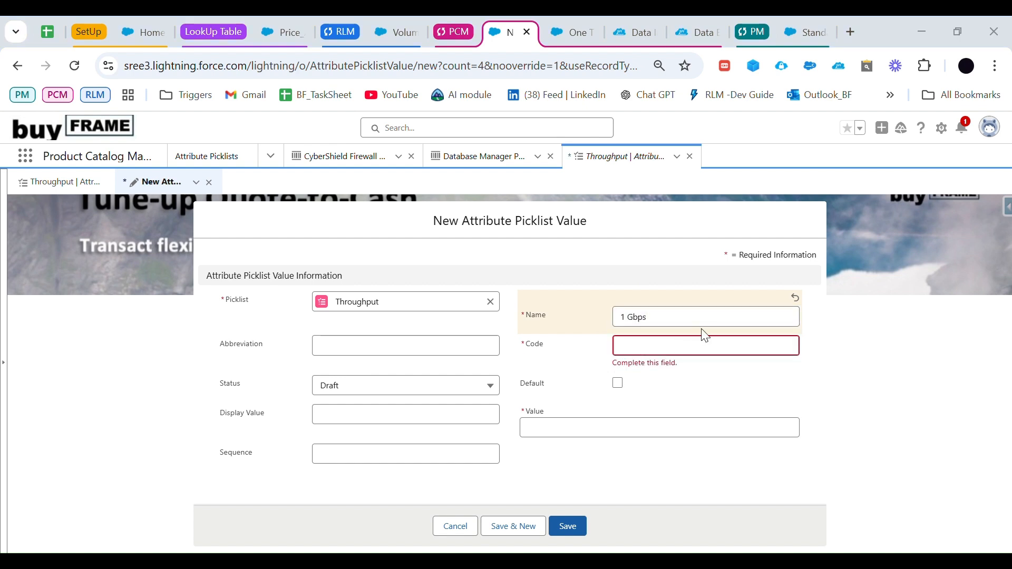
pyautogui.click(680, 351)
pyautogui.hotkey('ctrl', 'v')
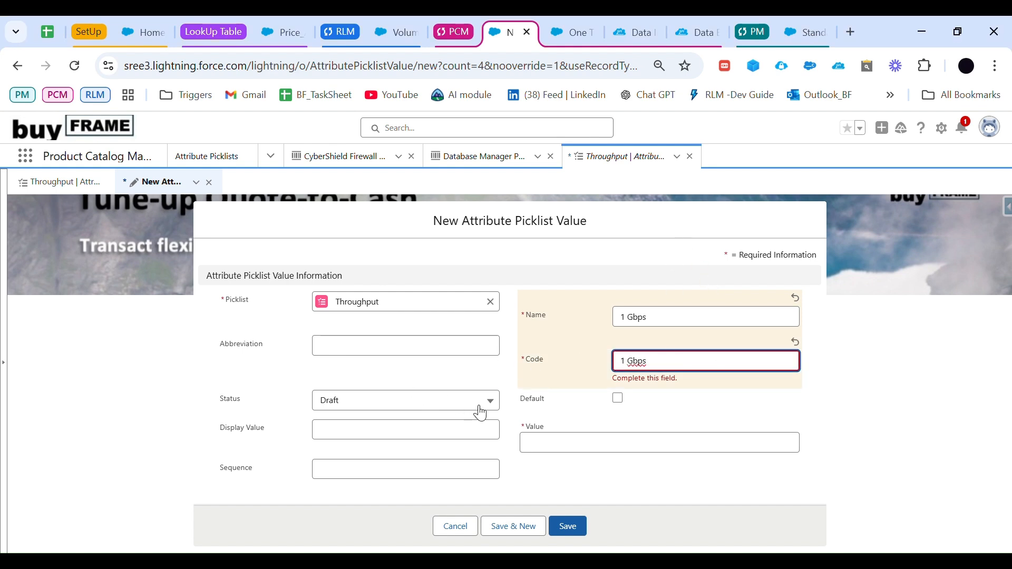
pyautogui.click(568, 444)
pyautogui.hotkey('ctrl', 'v')
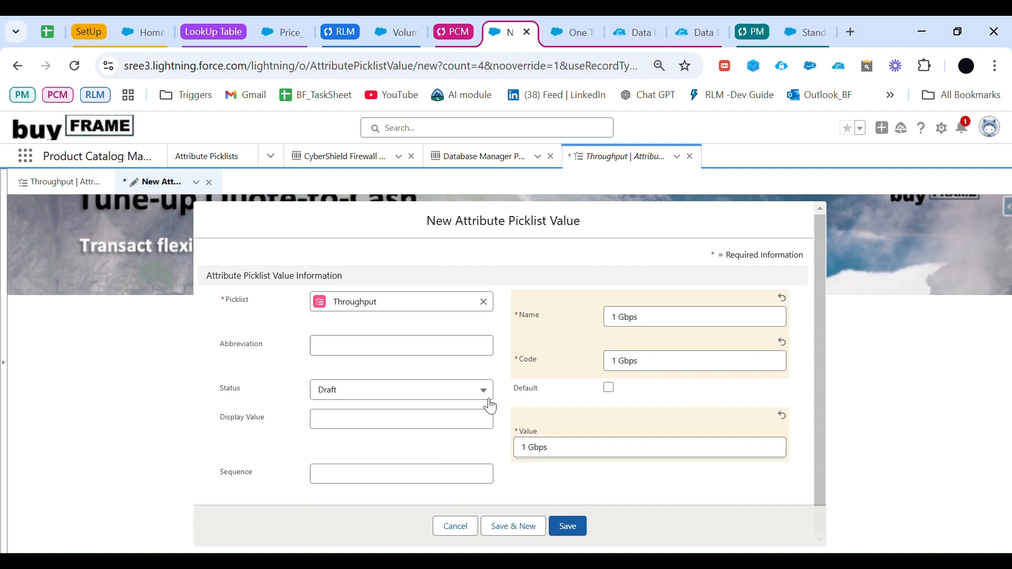
pyautogui.click(475, 393)
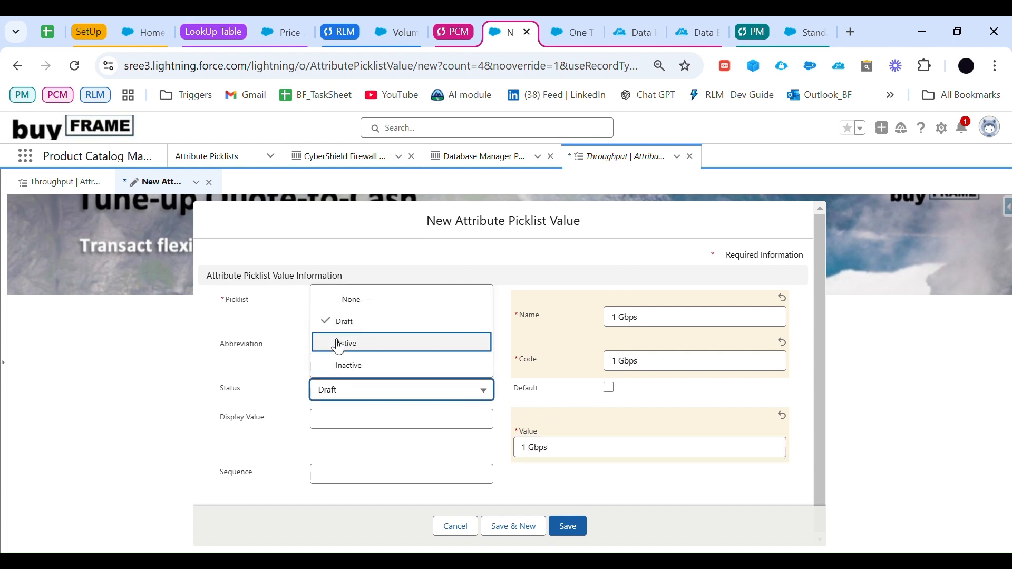
pyautogui.click(346, 343)
pyautogui.scroll(-1, 475, 443)
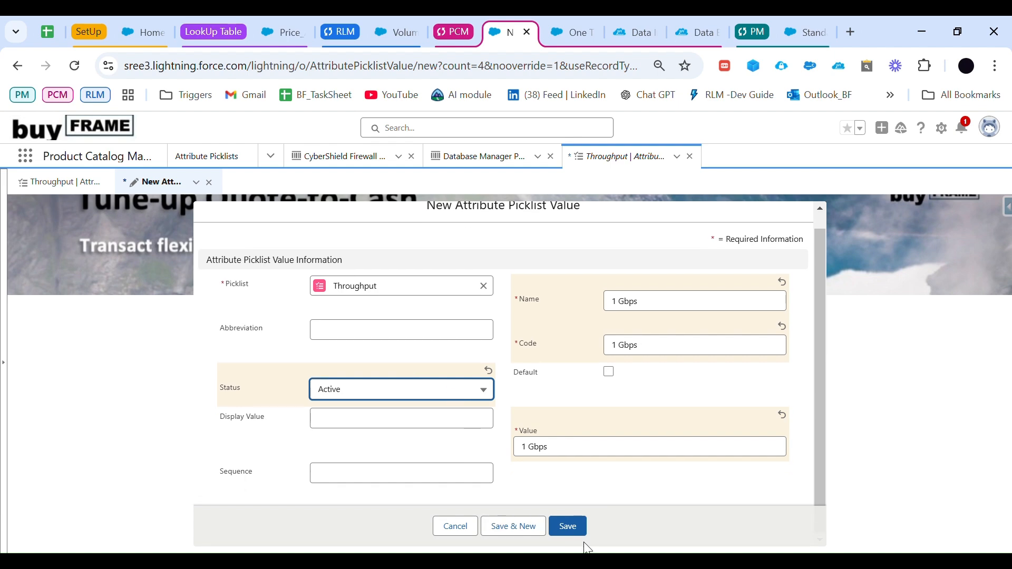
# Step: Save the 1 Gbps picklist value and start another value under Throughput named 5 Gbps
pyautogui.click(579, 528)
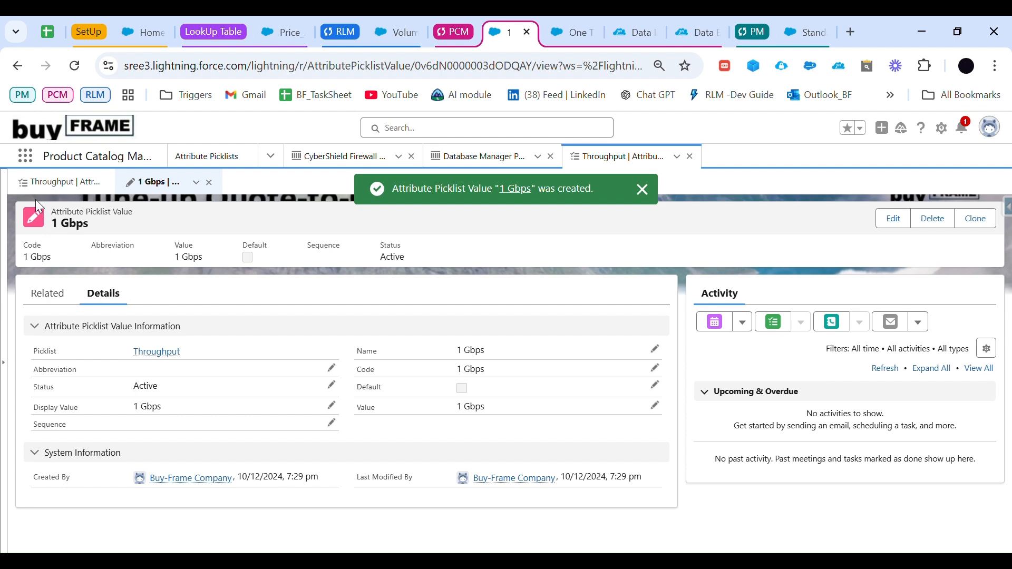
pyautogui.click(59, 183)
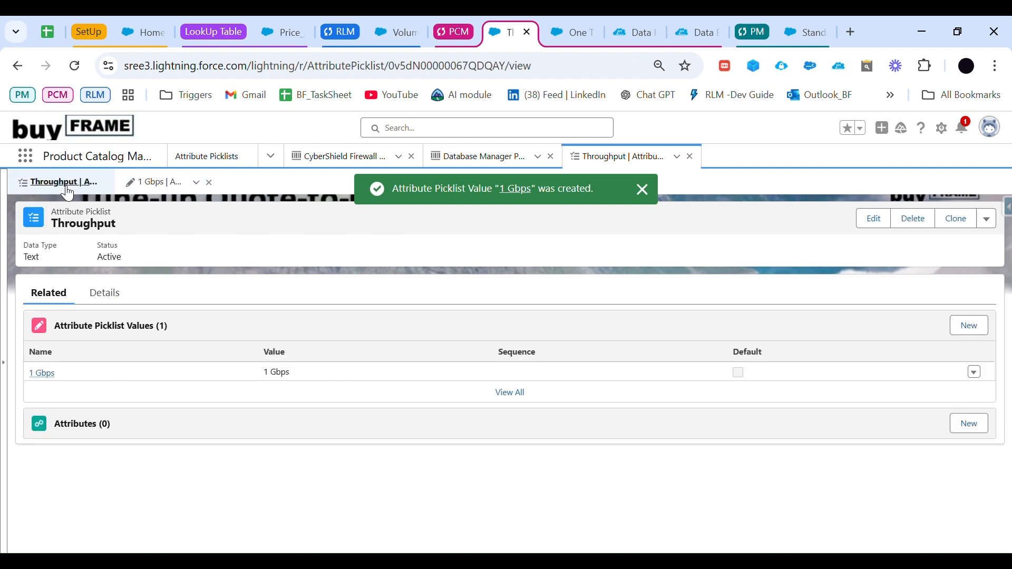
pyautogui.click(972, 327)
pyautogui.click(636, 316)
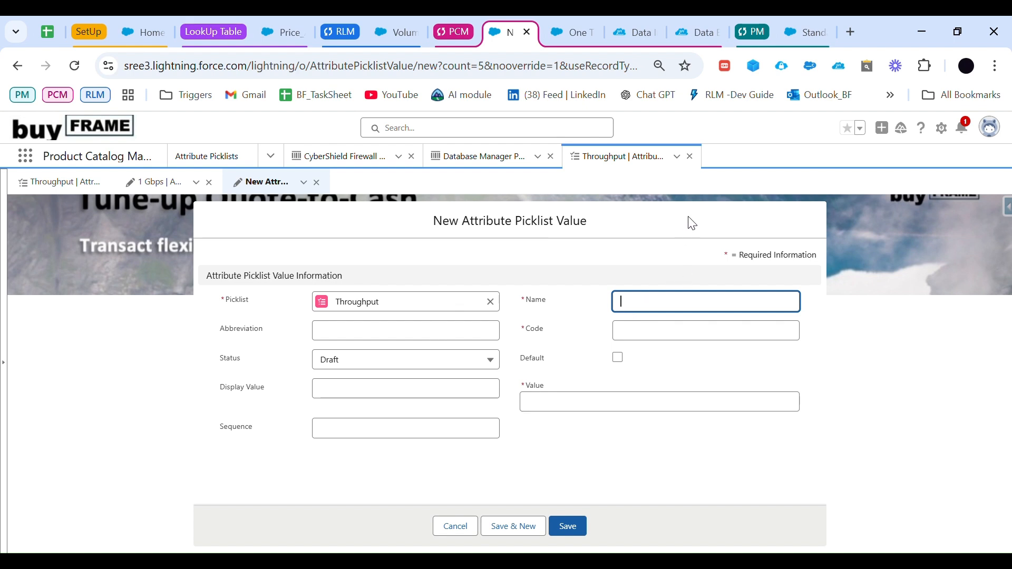
pyautogui.write('5 Gbps')
pyautogui.click(664, 357)
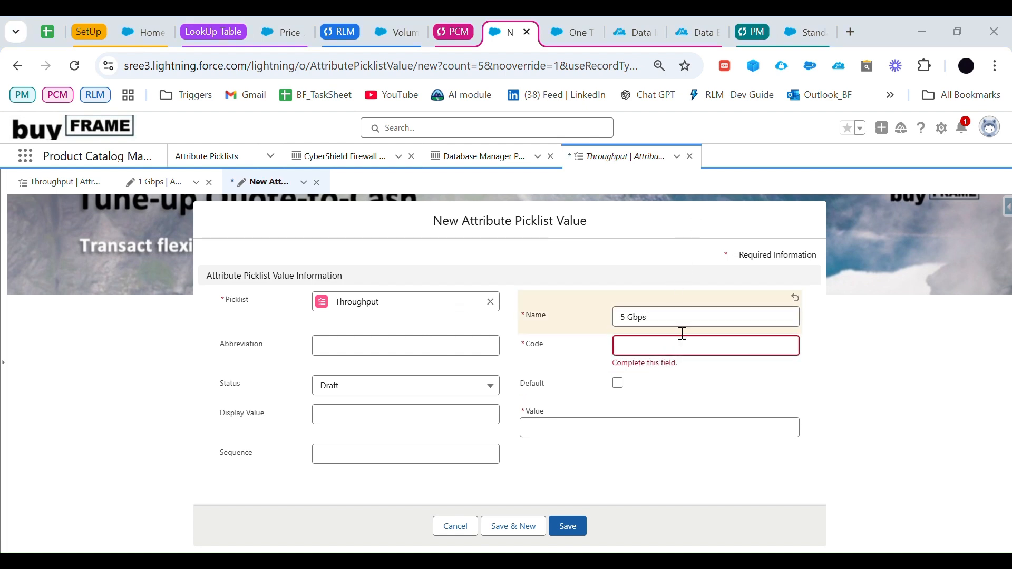
# Step: Copy the name 5 Gbps into the new picklist value's code and value, and save it
pyautogui.tripleClick(665, 325)
pyautogui.hotkey('ctrl', 'c')
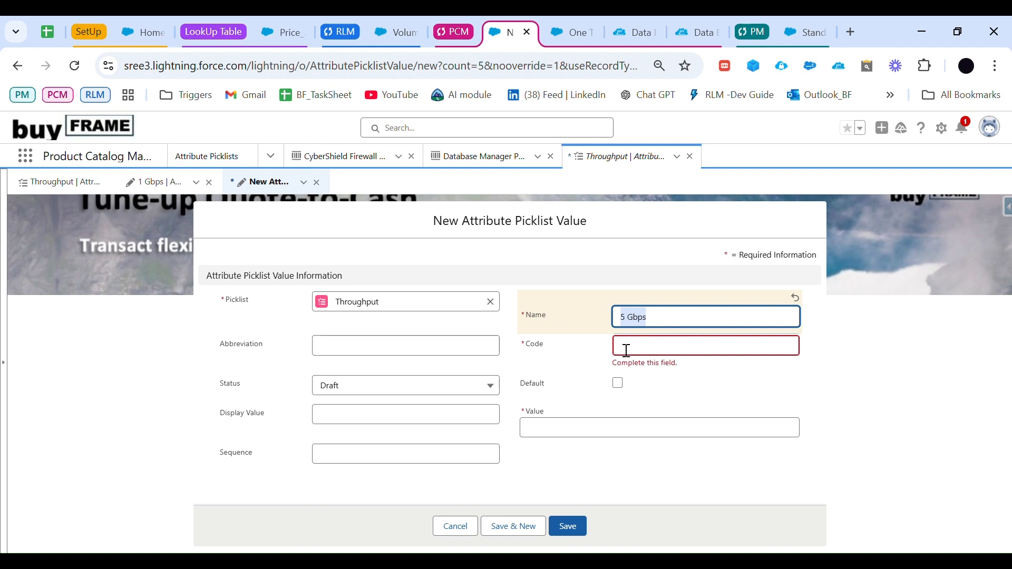
pyautogui.click(623, 348)
pyautogui.hotkey('ctrl', 'v')
pyautogui.click(588, 441)
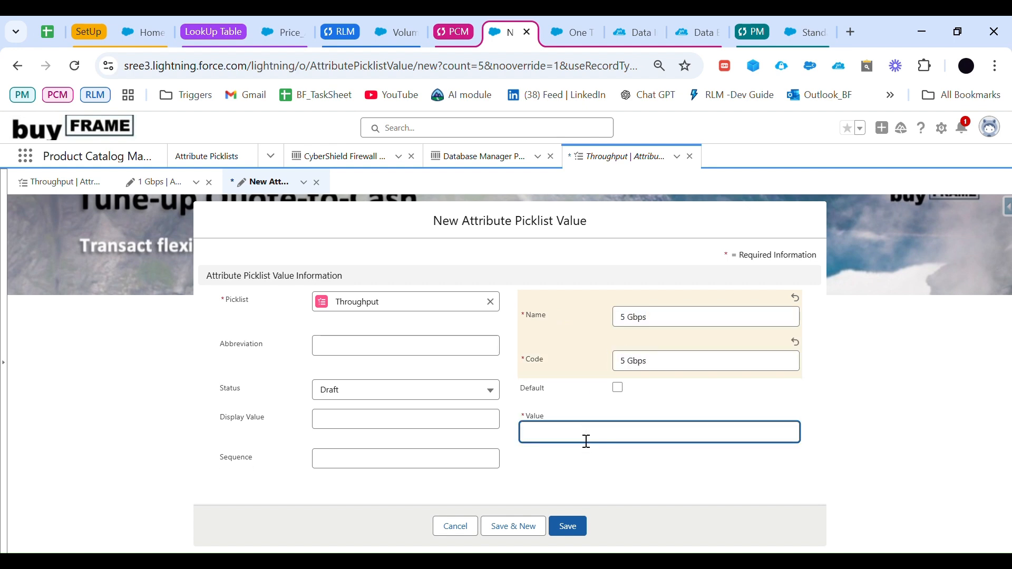
pyautogui.hotkey('ctrl', 'v')
pyautogui.click(575, 526)
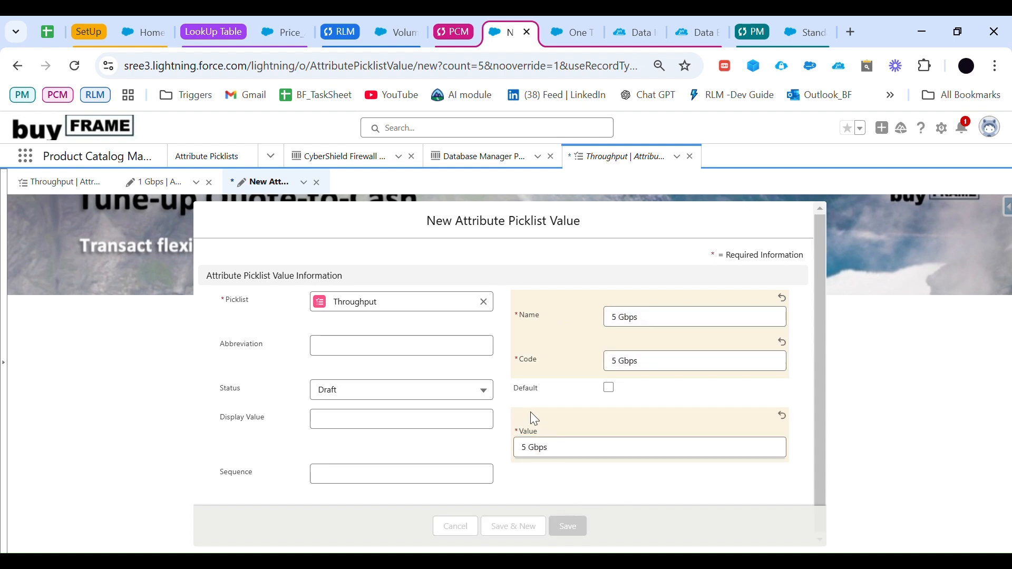
# Step: Copy 10 Gbps from the agenda sheet and use it as the name of a new picklist value under Throughput
pyautogui.click(91, 191)
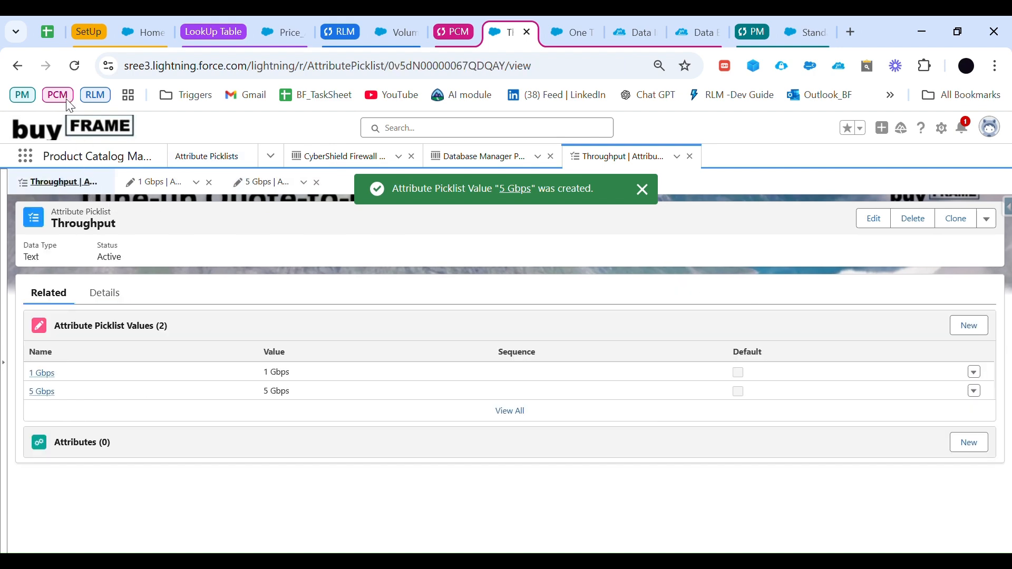
pyautogui.click(47, 32)
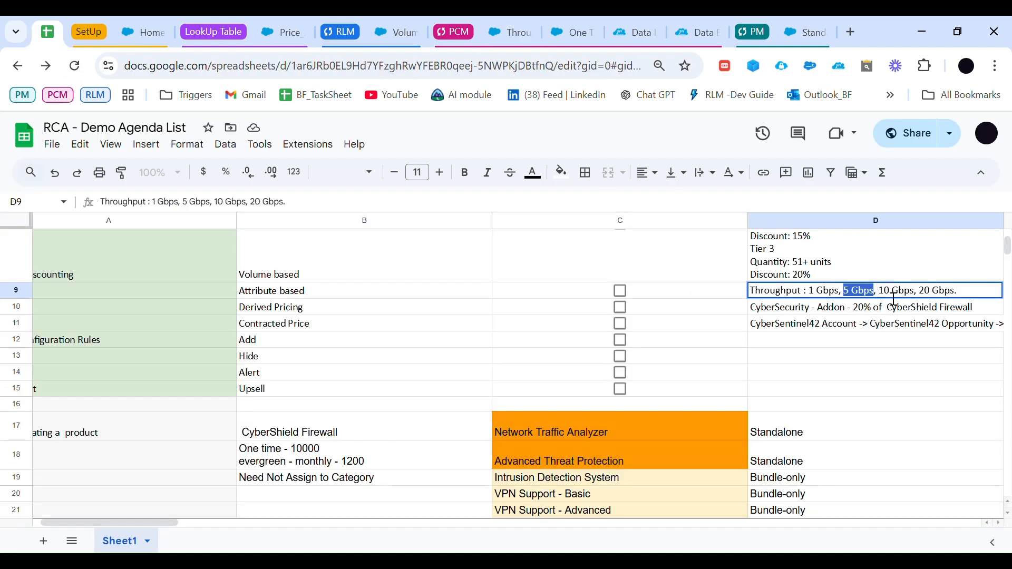
pyautogui.moveTo(879, 291); pyautogui.dragTo(922, 297)
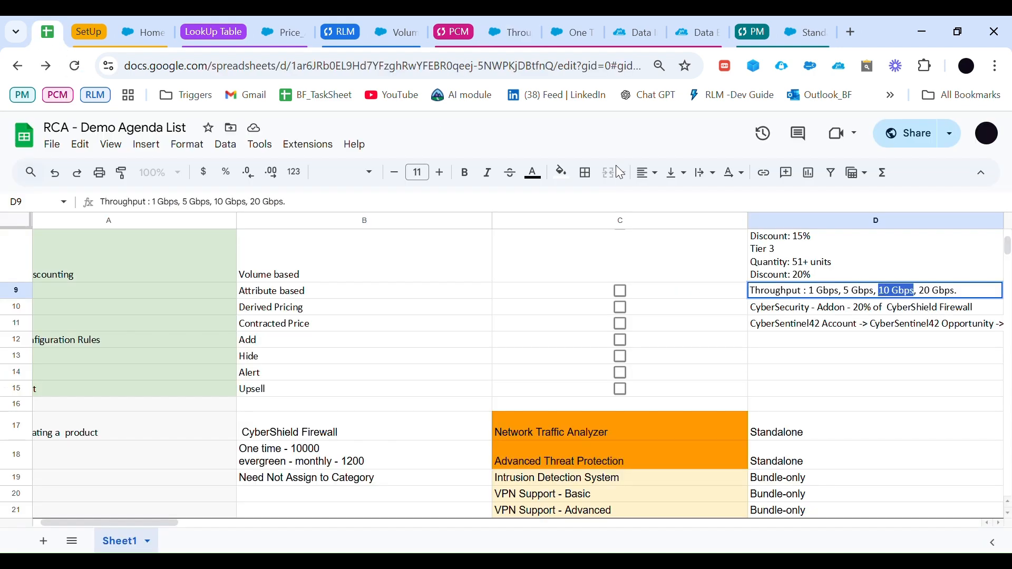
pyautogui.click(397, 33)
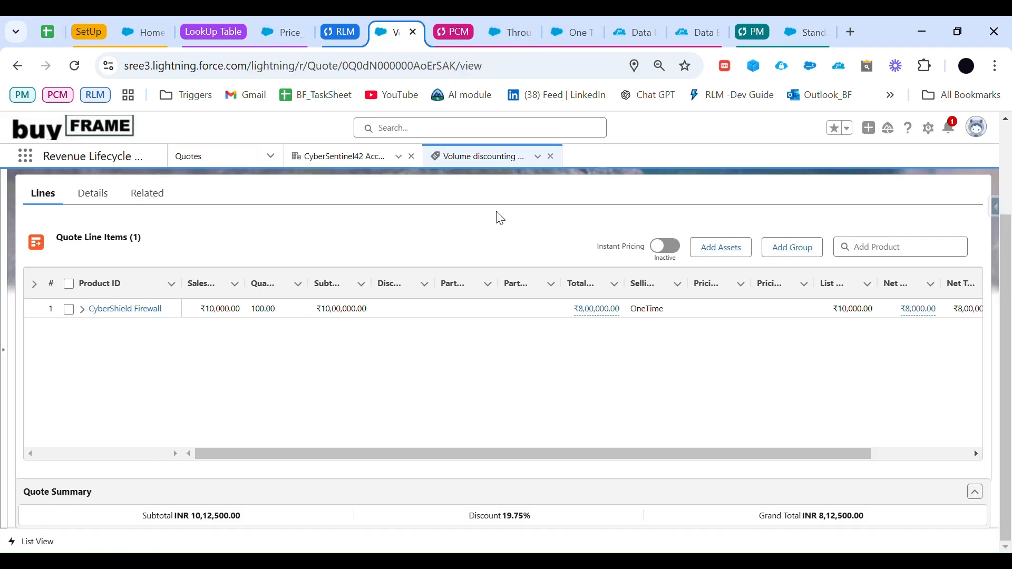
pyautogui.click(498, 33)
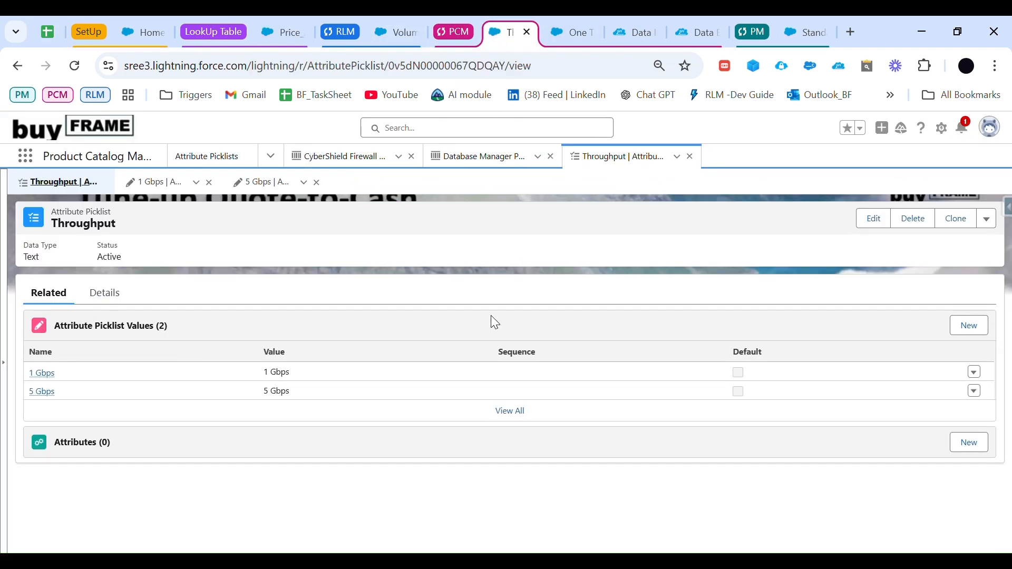
pyautogui.click(970, 328)
pyautogui.click(658, 308)
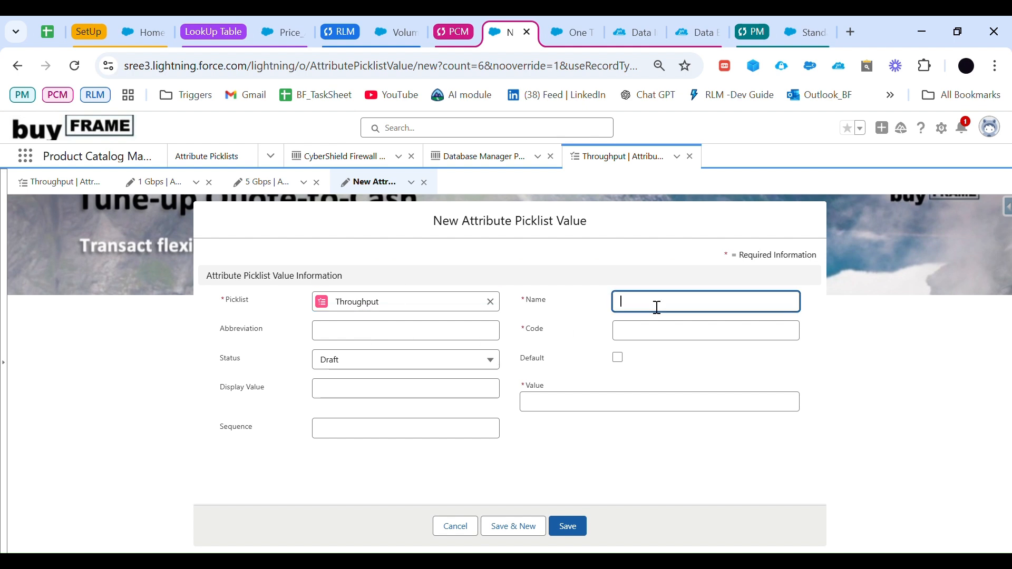
pyautogui.hotkey('ctrl', 'v')
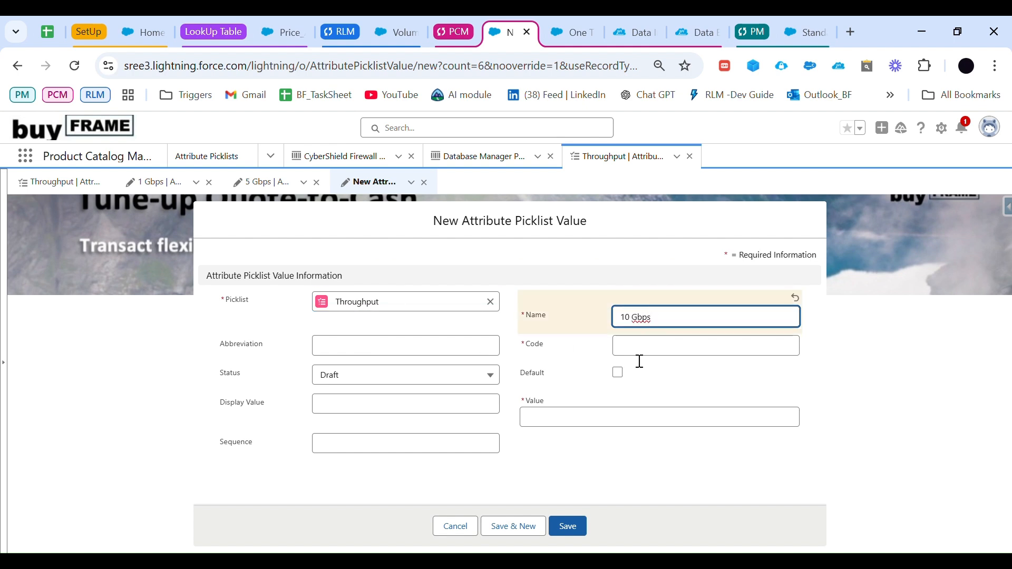
# Step: Set the picklist value's code and value to 10 Gbps, then save it and start another new value
pyautogui.click(640, 350)
pyautogui.hotkey('ctrl', 'v')
pyautogui.click(556, 433)
pyautogui.hotkey('ctrl', 'v')
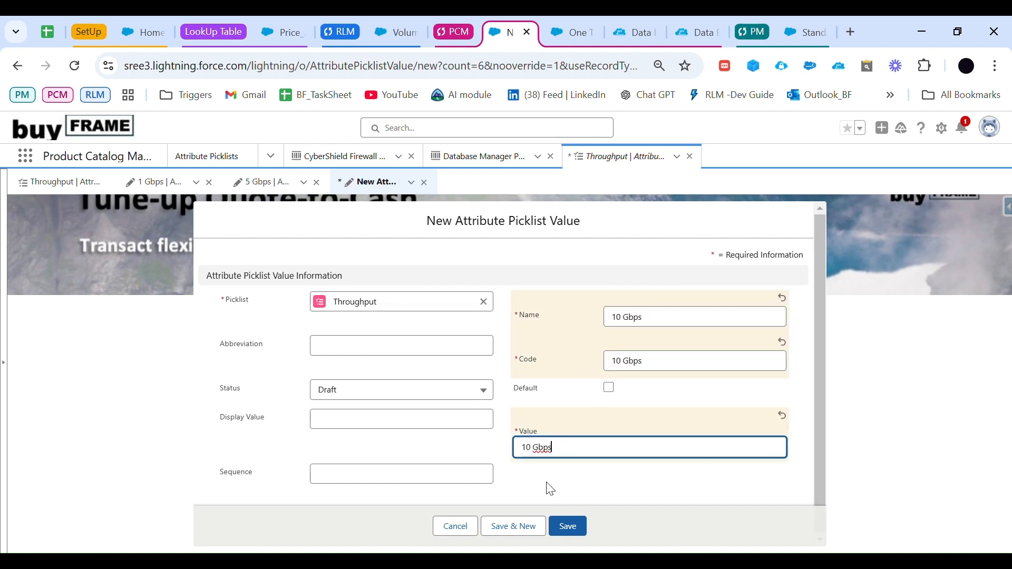
pyautogui.click(515, 526)
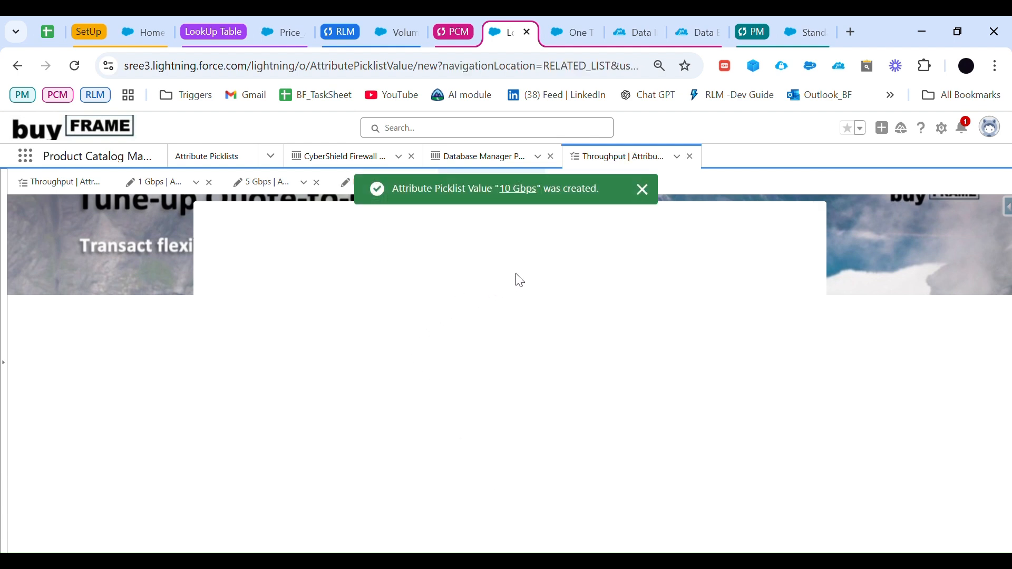
# Step: Name the new Throughput picklist value 20 Gbps by pasting the copied 10 Gbps text and changing its number
pyautogui.click(640, 302)
pyautogui.hotkey('ctrl', 'v')
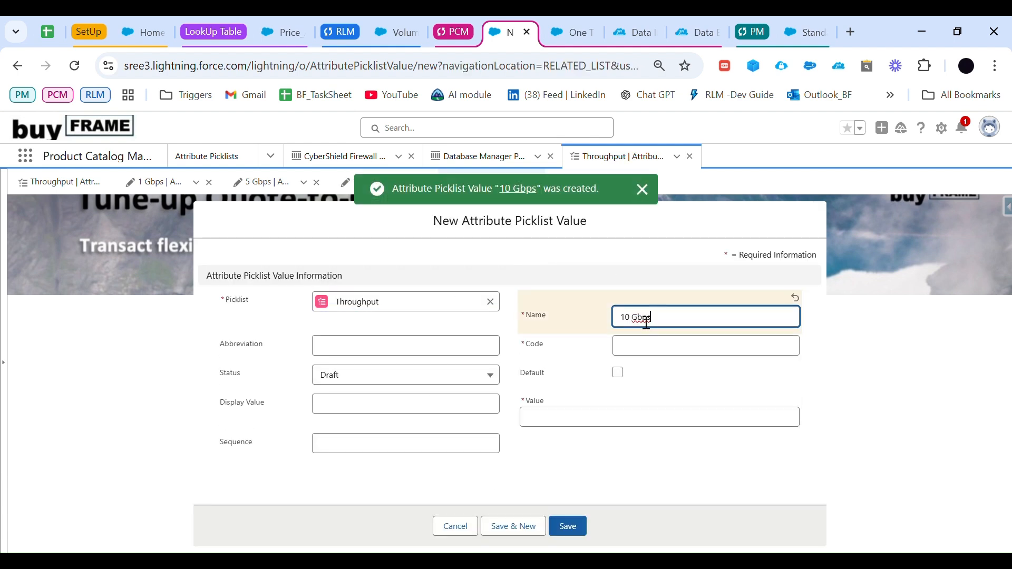
pyautogui.press('Home')
pyautogui.press('Delete')
pyautogui.write('2')
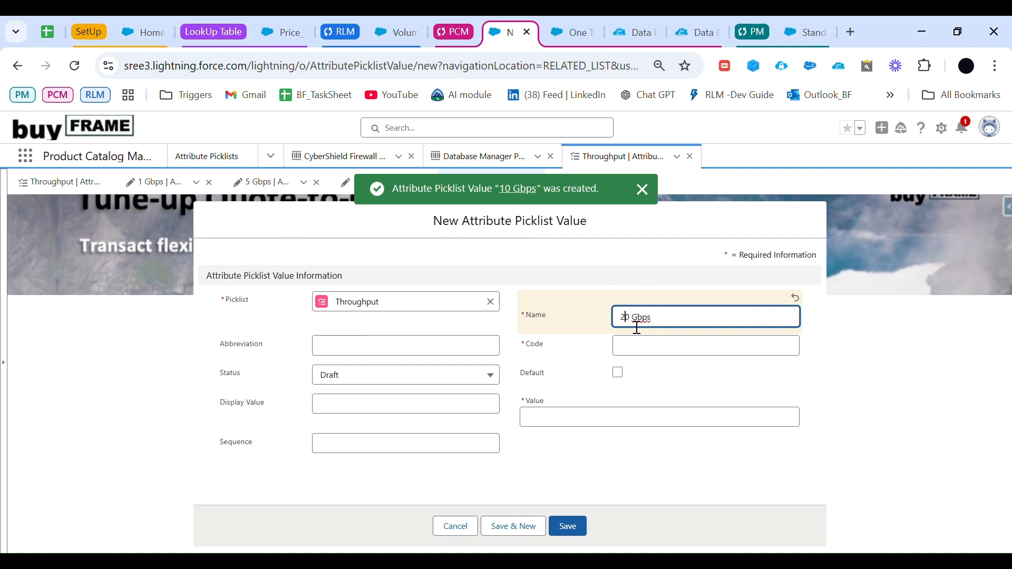
# Step: Copy the name 20 Gbps into the picklist value's code and value, and save it
pyautogui.moveTo(668, 323); pyautogui.dragTo(608, 315)
pyautogui.hotkey('ctrl', 'c')
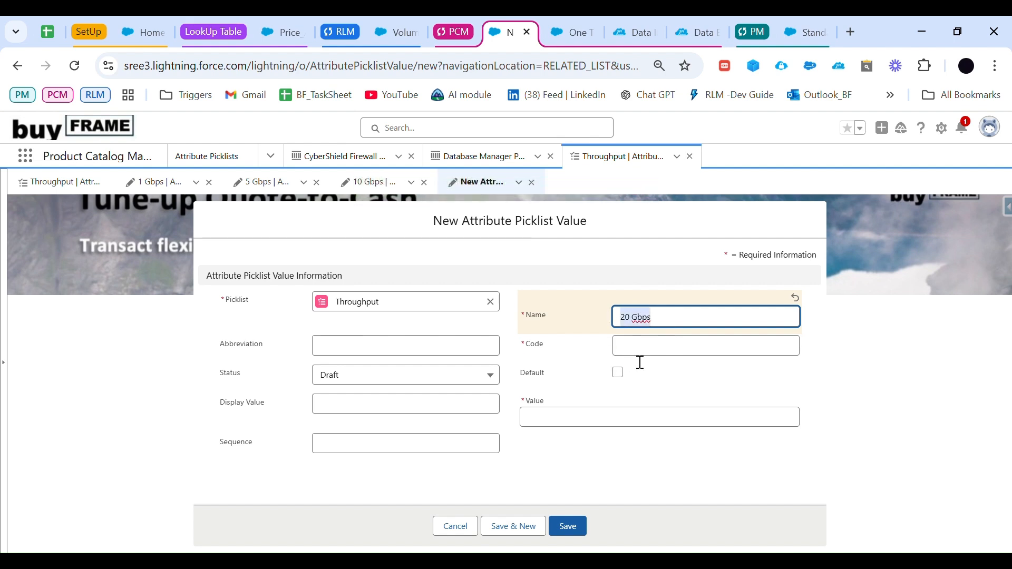
pyautogui.click(639, 352)
pyautogui.hotkey('ctrl', 'v')
pyautogui.click(595, 435)
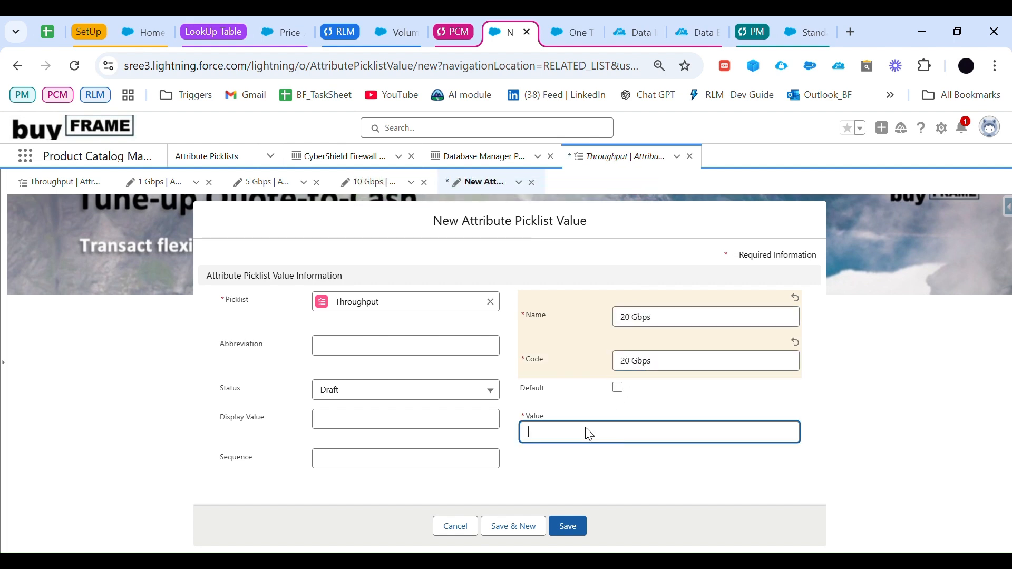
pyautogui.hotkey('ctrl', 'v')
pyautogui.click(568, 527)
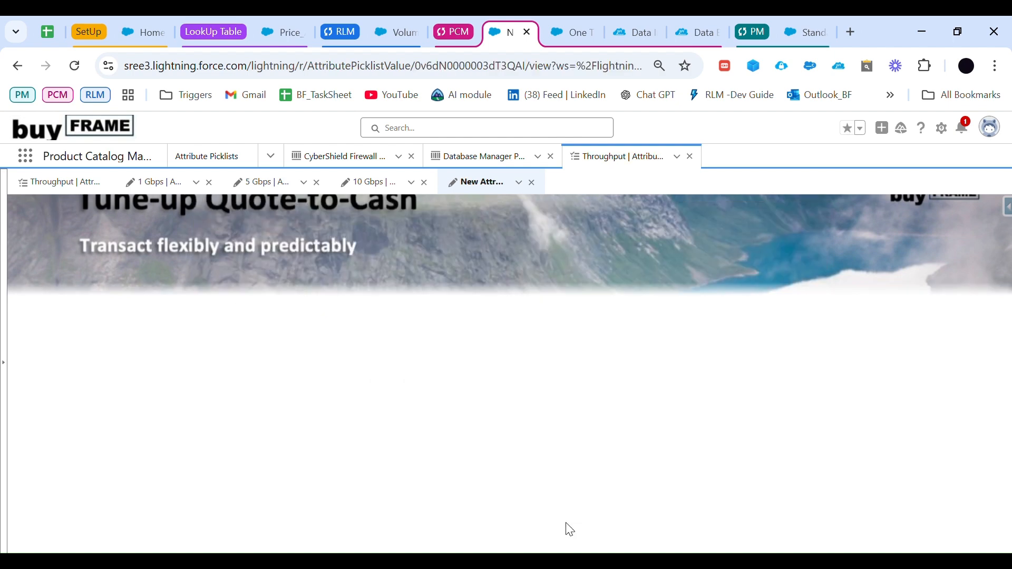
# Step: Review the Throughput picklist's values and open the Attribute Definitions list by searching the apps and items for "attribute"
pyautogui.click(83, 188)
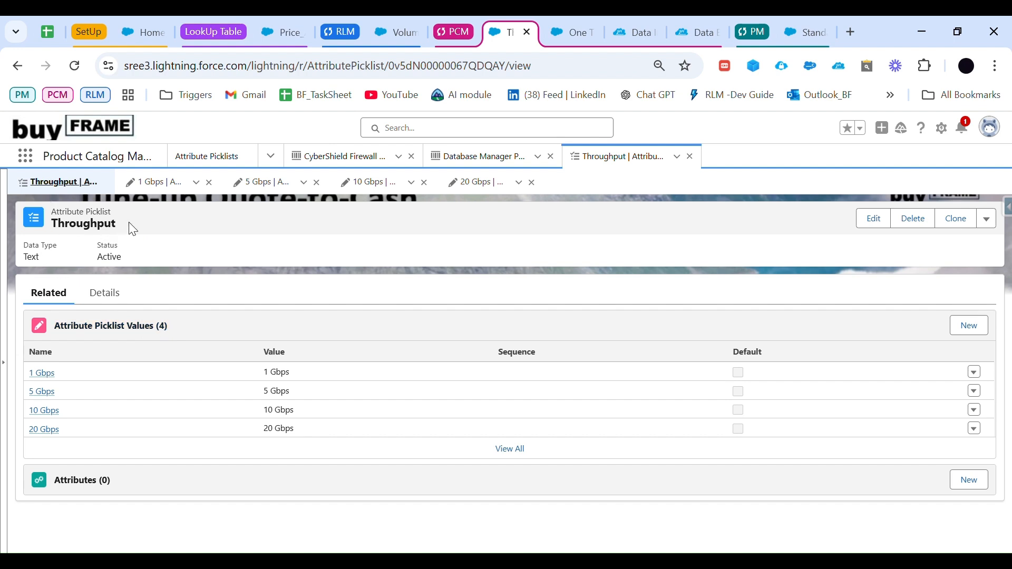
pyautogui.moveTo(129, 222); pyautogui.dragTo(52, 211)
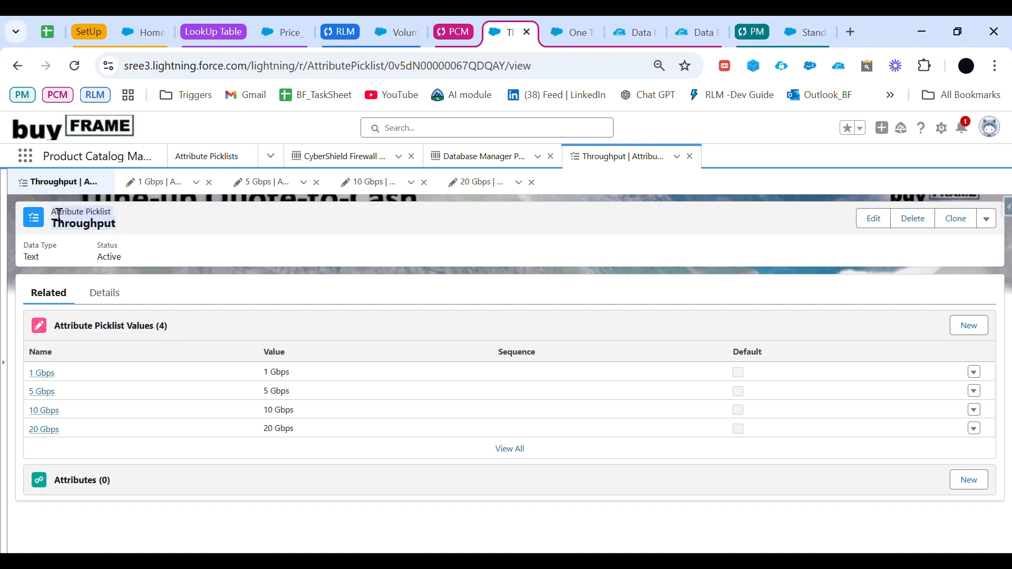
pyautogui.click(41, 158)
pyautogui.write('attribute')
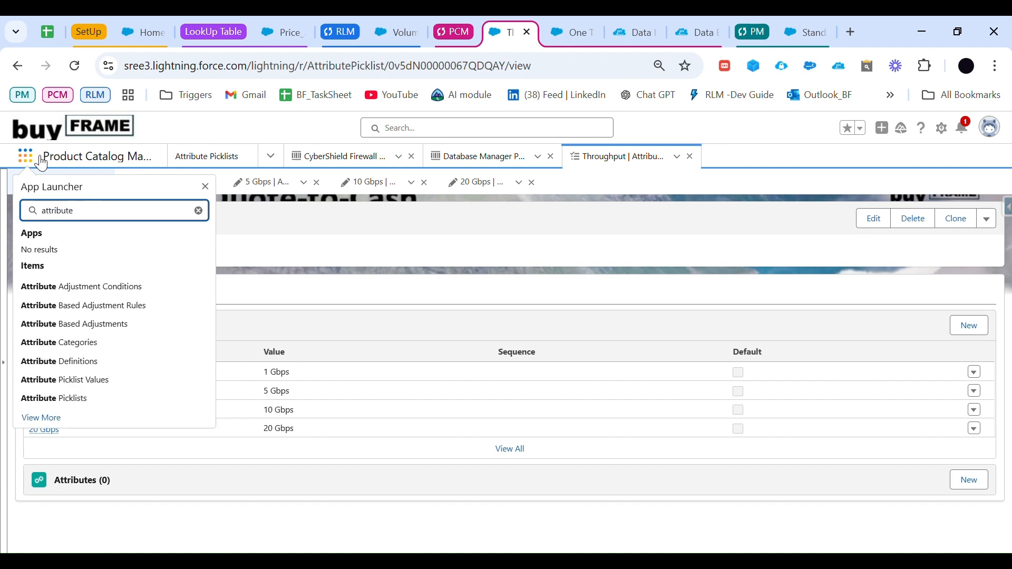
pyautogui.click(59, 361)
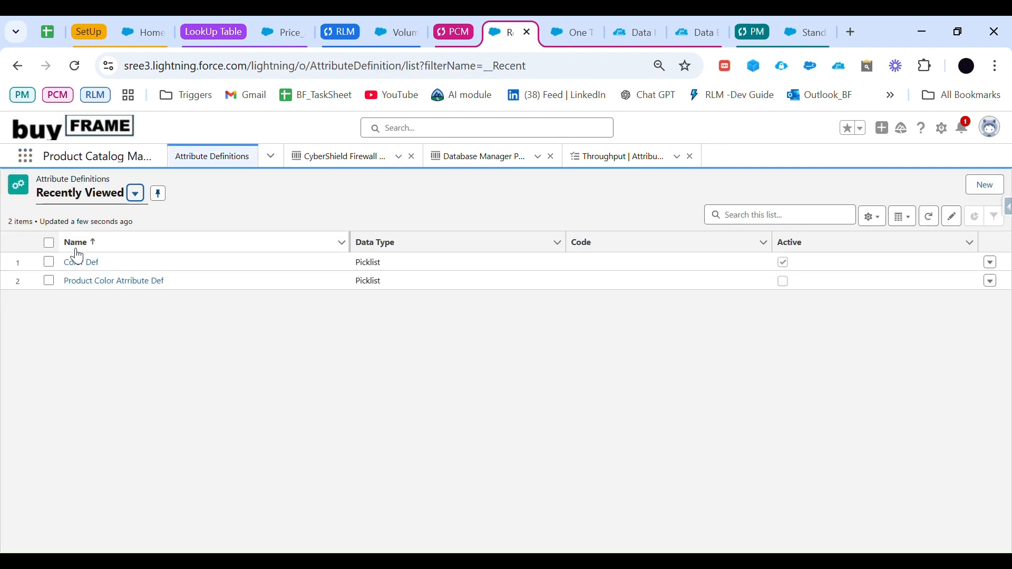
# Step: Start a new attribute definition with both its name and API name set to Throughput
pyautogui.click(989, 188)
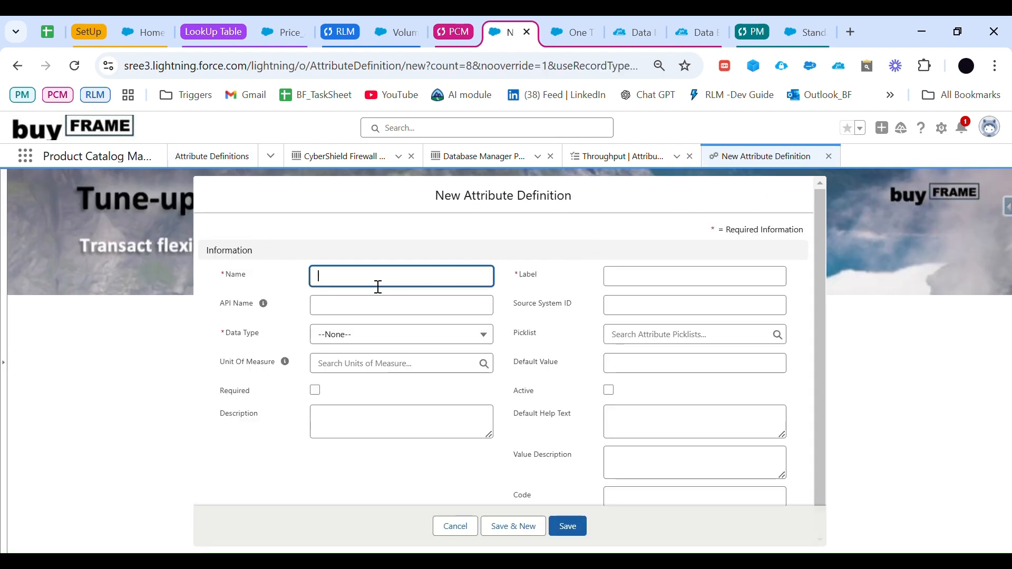
pyautogui.write('thro')
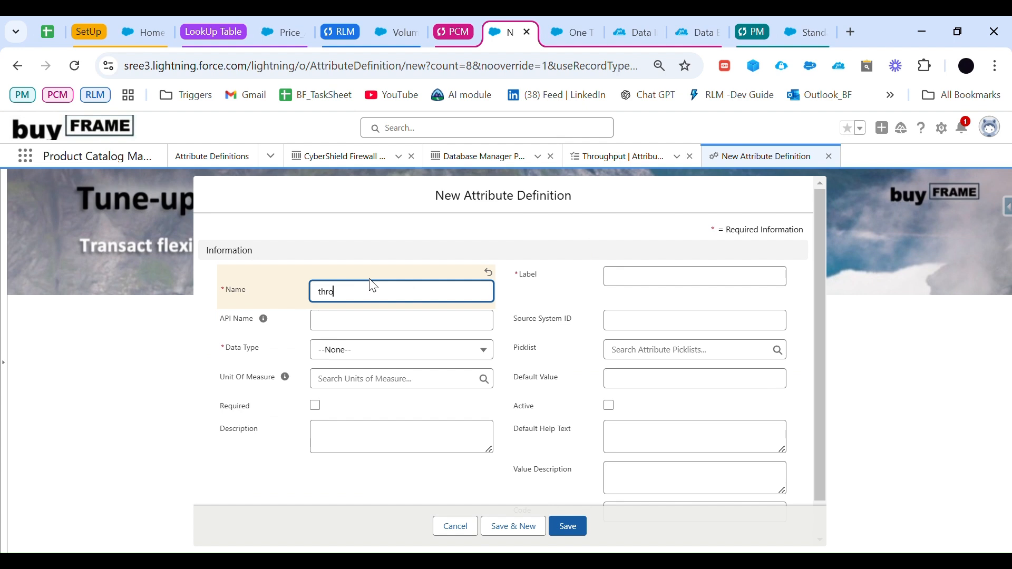
pyautogui.click(416, 307)
pyautogui.click(346, 321)
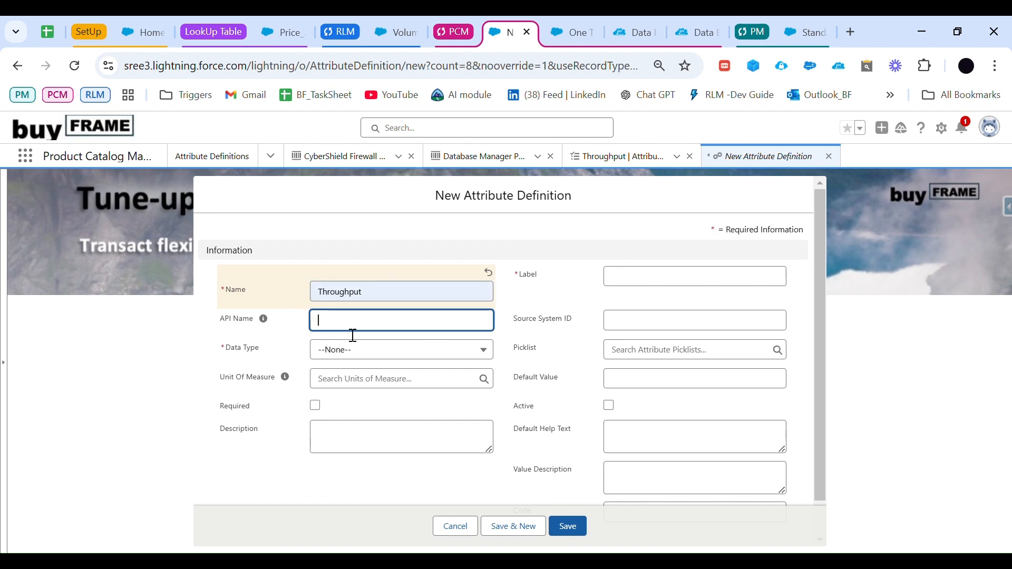
pyautogui.moveTo(364, 296); pyautogui.dragTo(303, 292)
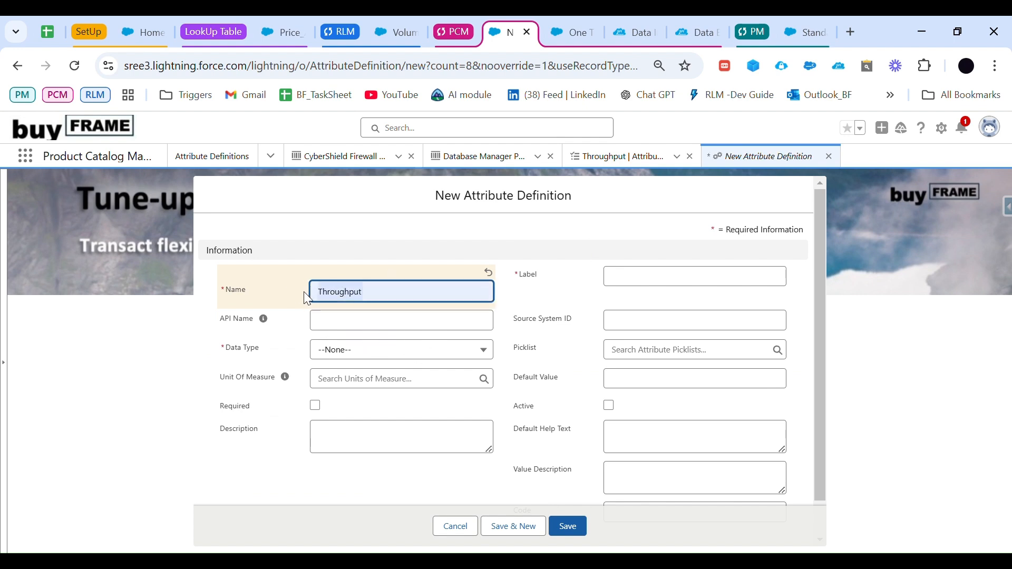
pyautogui.click(372, 327)
# Step: Set the attribute definition's data type to Picklist and link it to the Throughput picklist
pyautogui.click(363, 364)
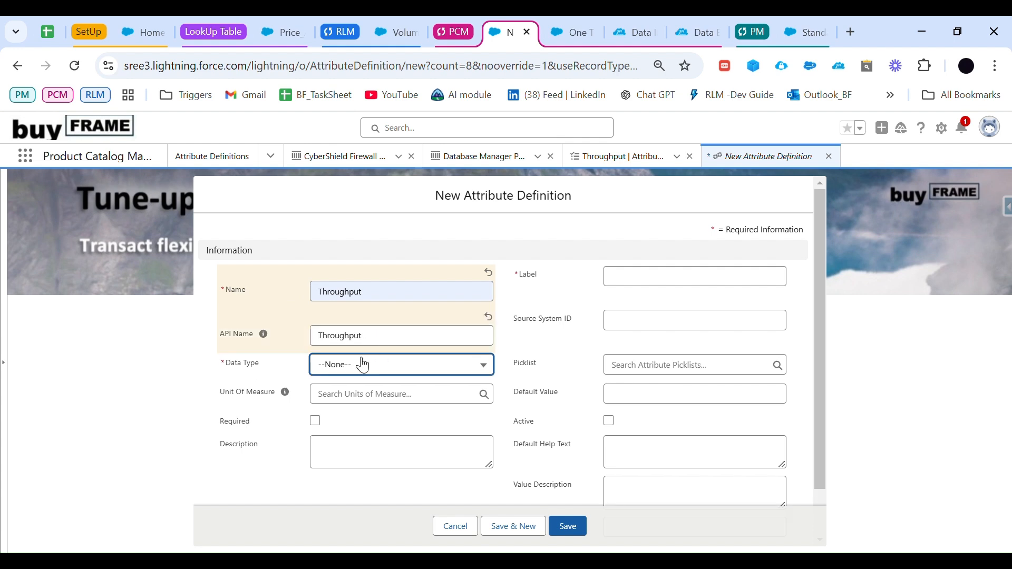
pyautogui.scroll(-1, 374, 339)
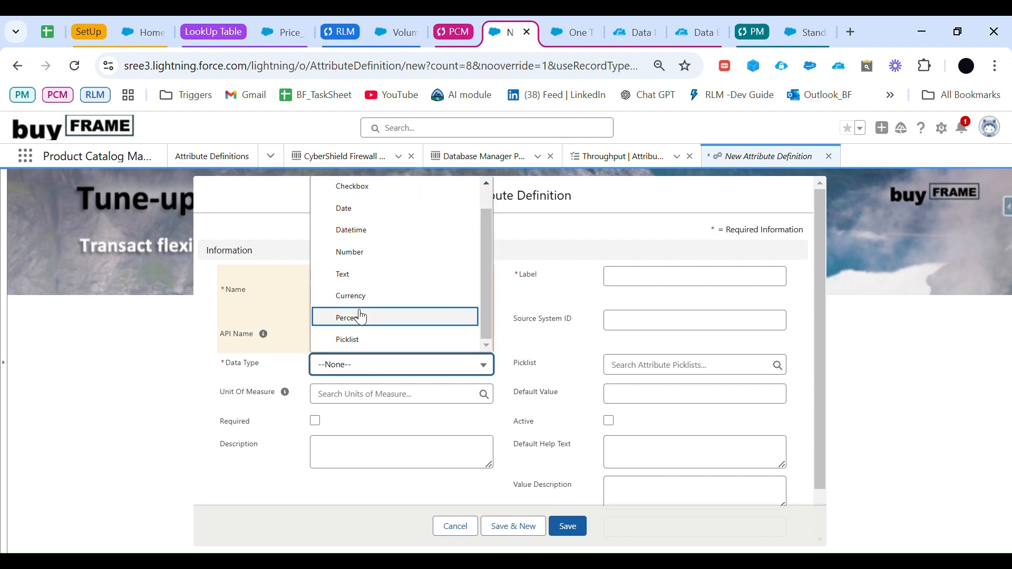
pyautogui.click(388, 343)
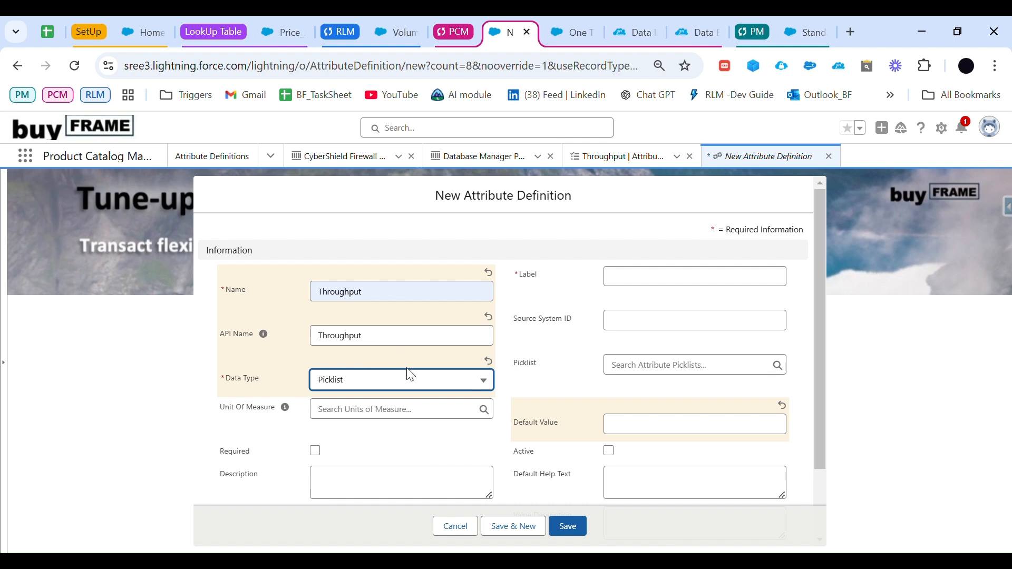
pyautogui.click(665, 372)
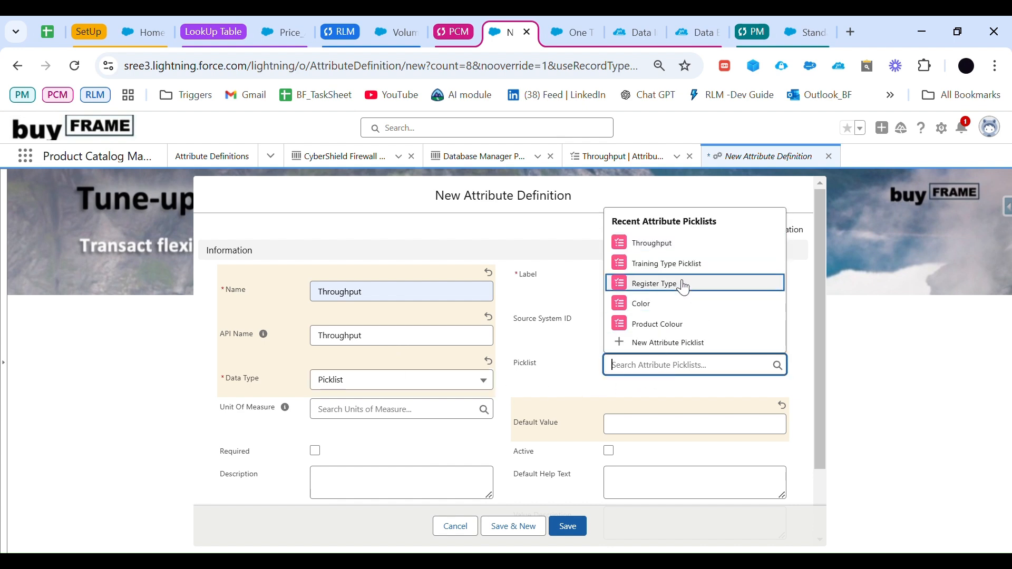
pyautogui.click(683, 250)
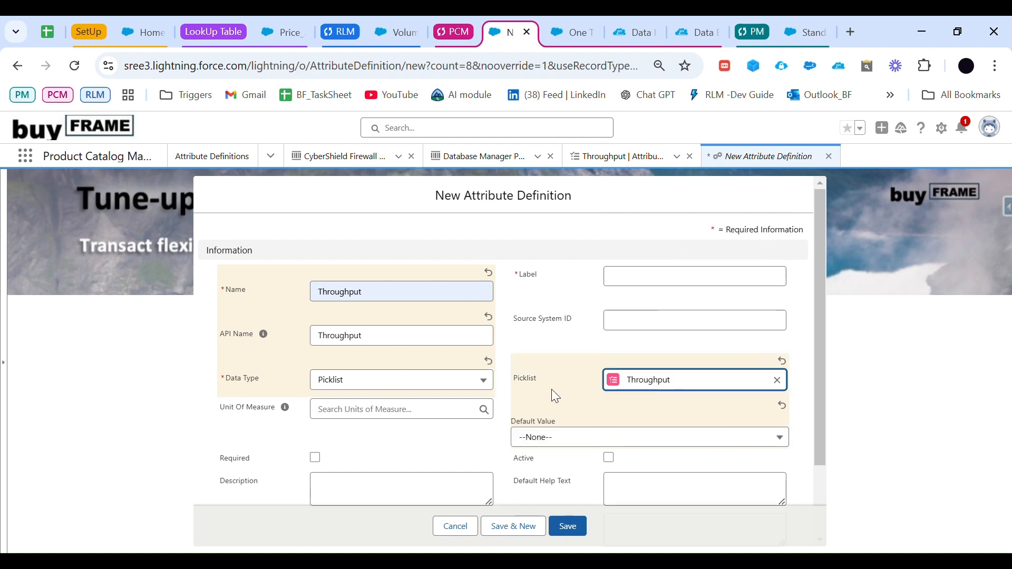
# Step: Label the attribute definition Throughput and mark it as both active and required
pyautogui.click(633, 280)
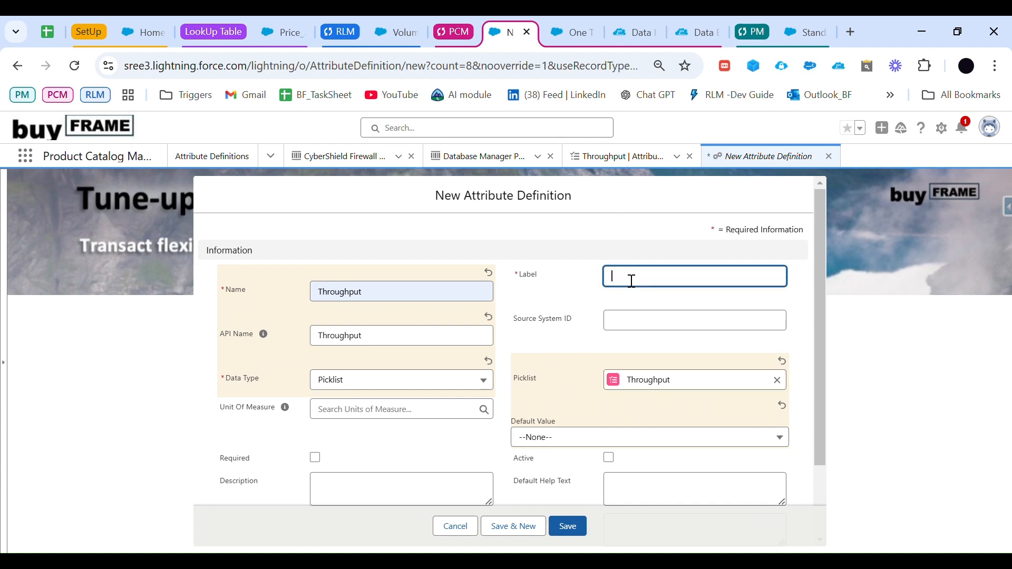
pyautogui.hotkey('ctrl', 'v')
pyautogui.scroll(-2, 498, 380)
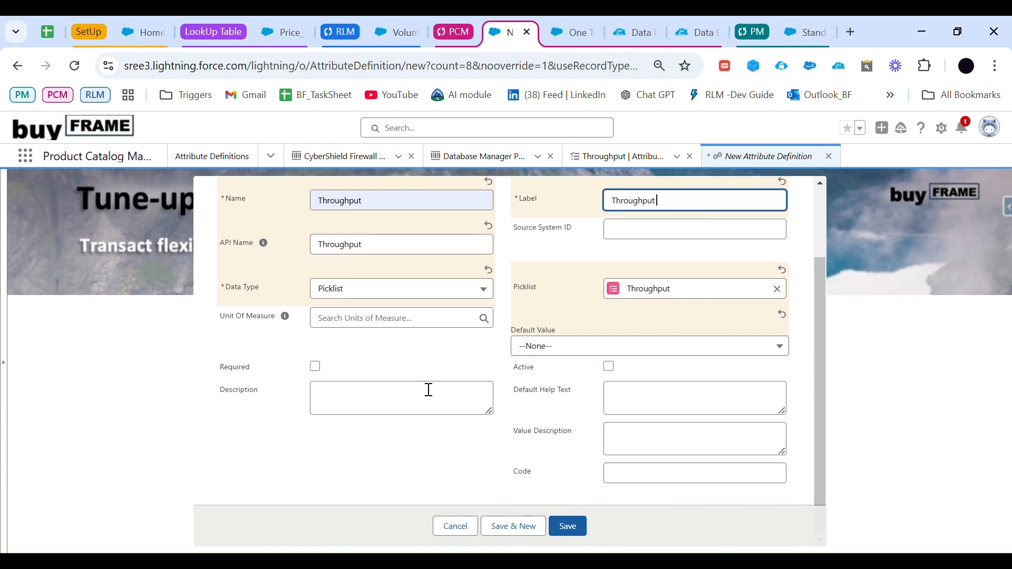
pyautogui.click(608, 366)
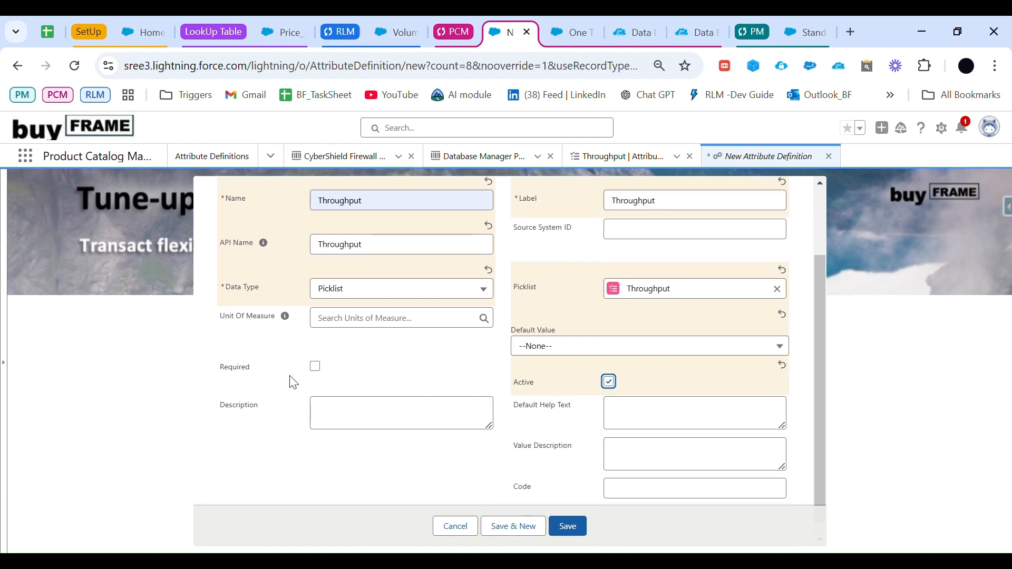
pyautogui.click(315, 367)
# Step: Set the attribute definition's default value to 1 Gbps and save the record
pyautogui.click(572, 351)
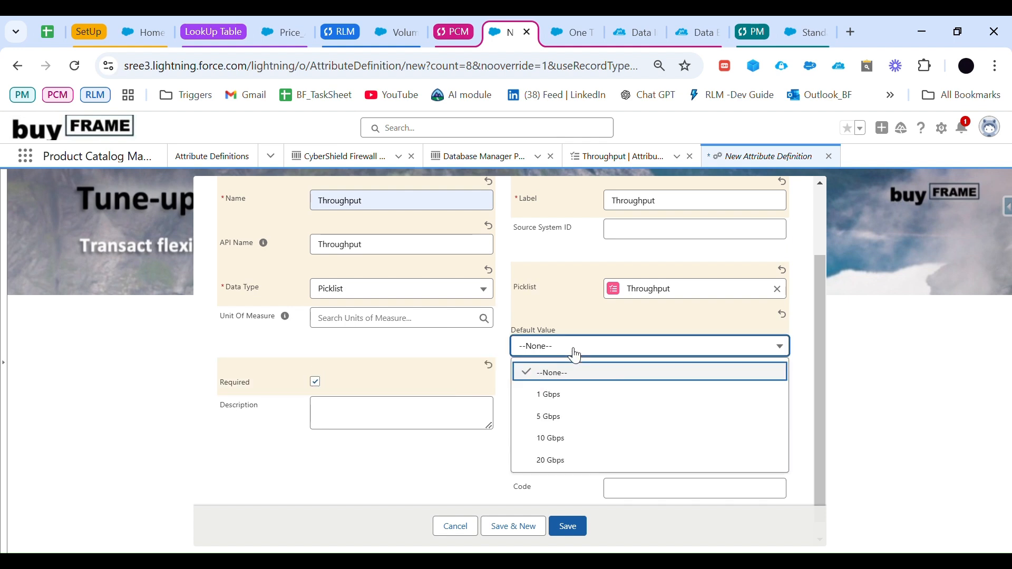
pyautogui.click(555, 401)
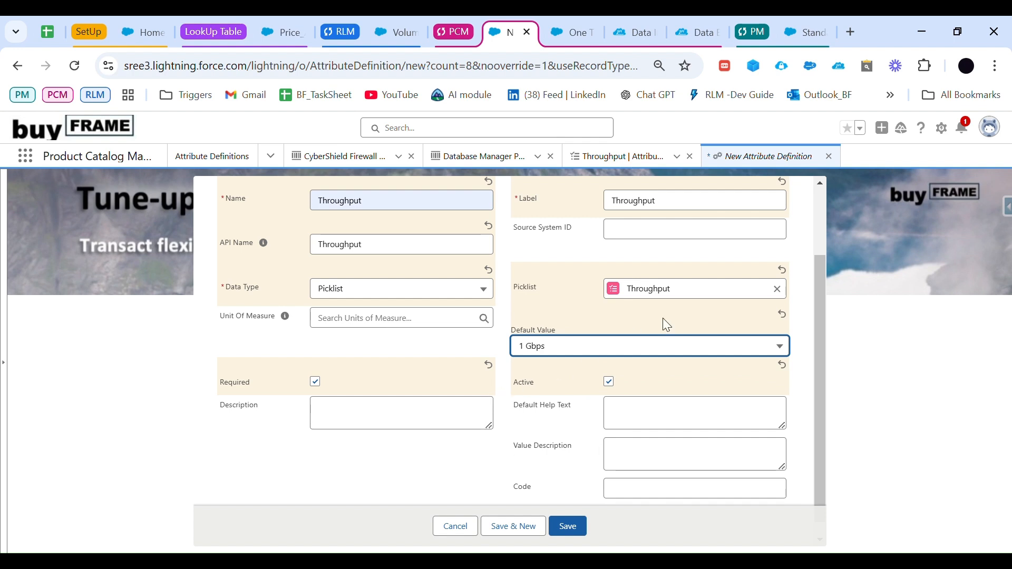
pyautogui.scroll(-1, 479, 388)
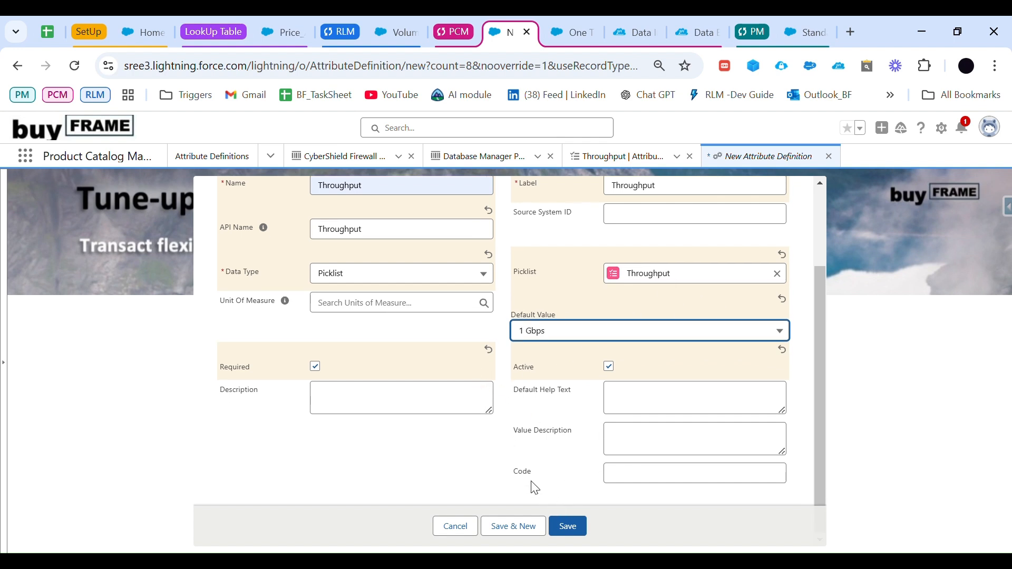
pyautogui.click(580, 526)
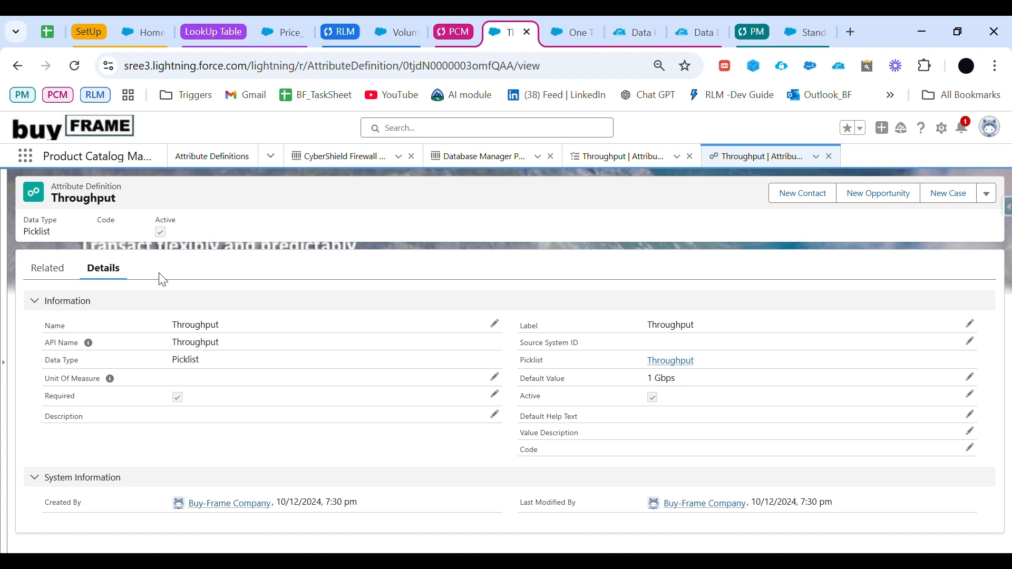
# Step: Open the Product Classifications list by searching the apps and items for "product"
pyautogui.click(31, 160)
pyautogui.write('ploduct clas')
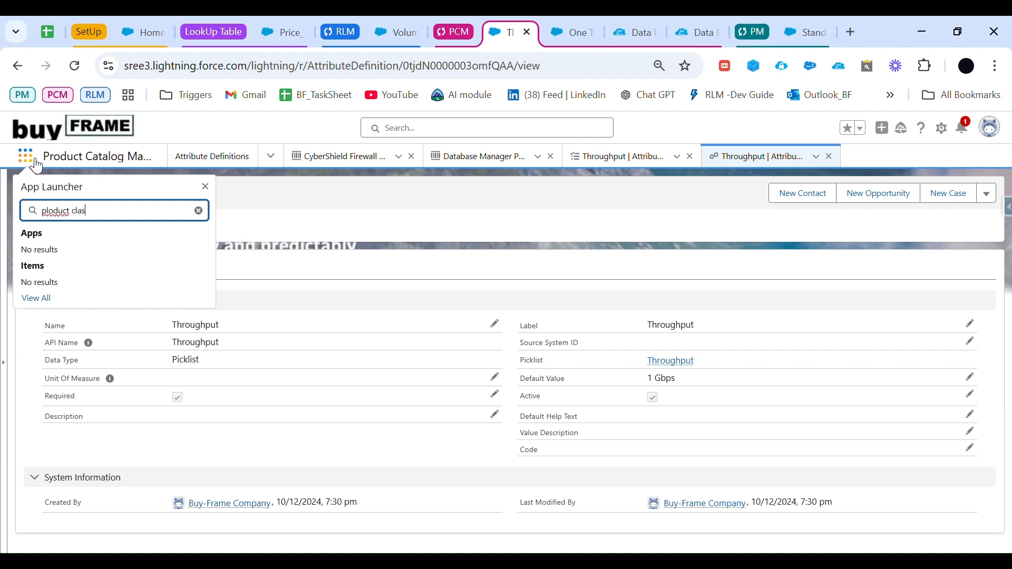
pyautogui.press('BackSpace')
pyautogui.press('BackSpace')
pyautogui.press('BackSpace')
pyautogui.press('BackSpace')
pyautogui.press('BackSpace')
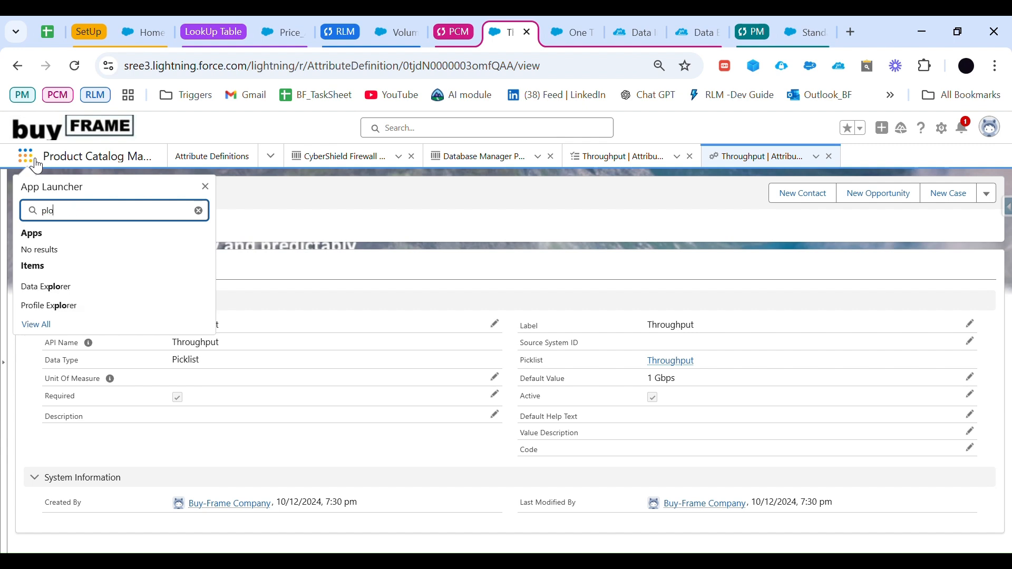
pyautogui.write('roduct')
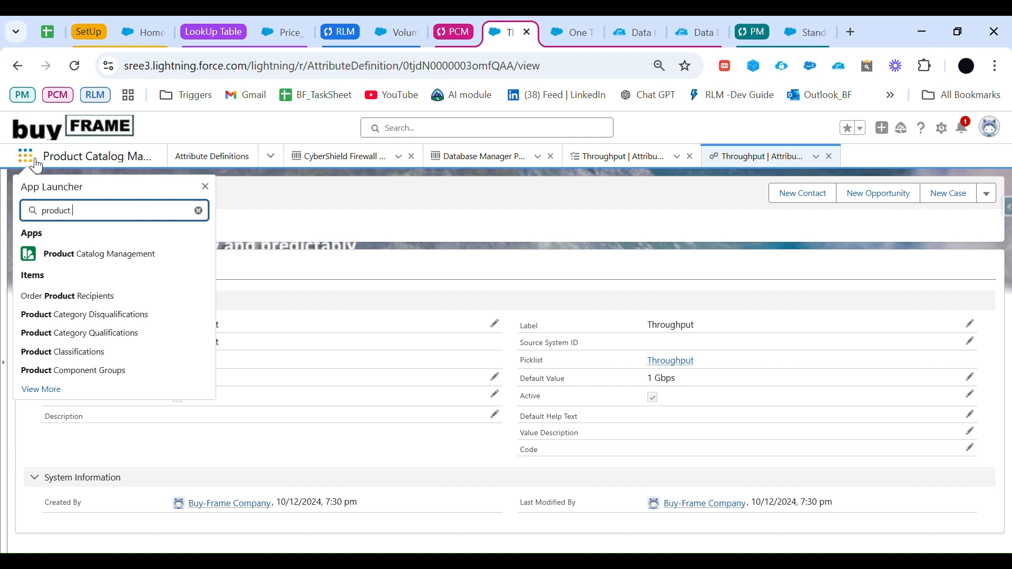
pyautogui.click(66, 352)
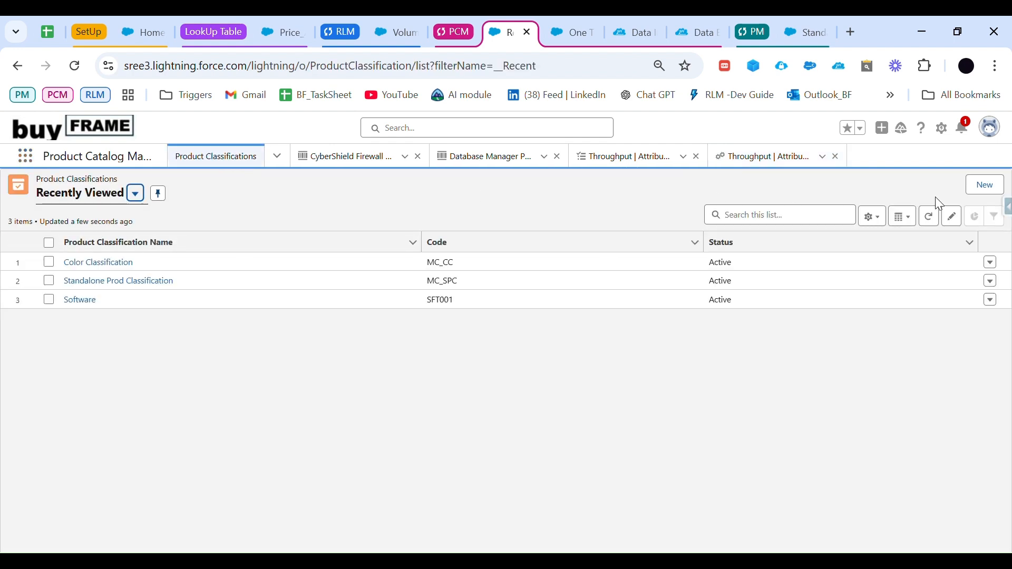
# Step: Start a new product classification named "Throughput classification" with its status set to Active
pyautogui.click(985, 185)
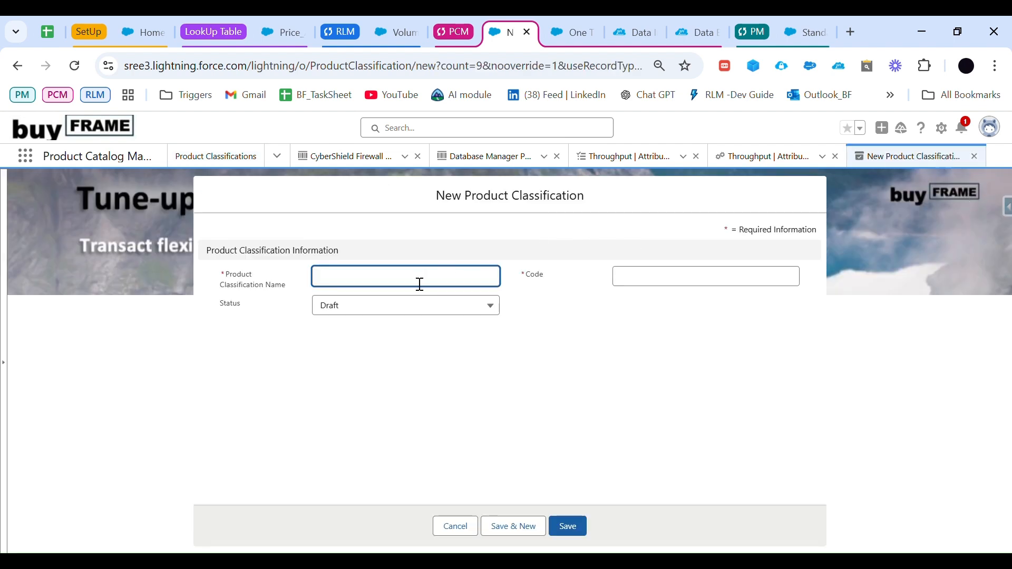
pyautogui.write('Throughput cl')
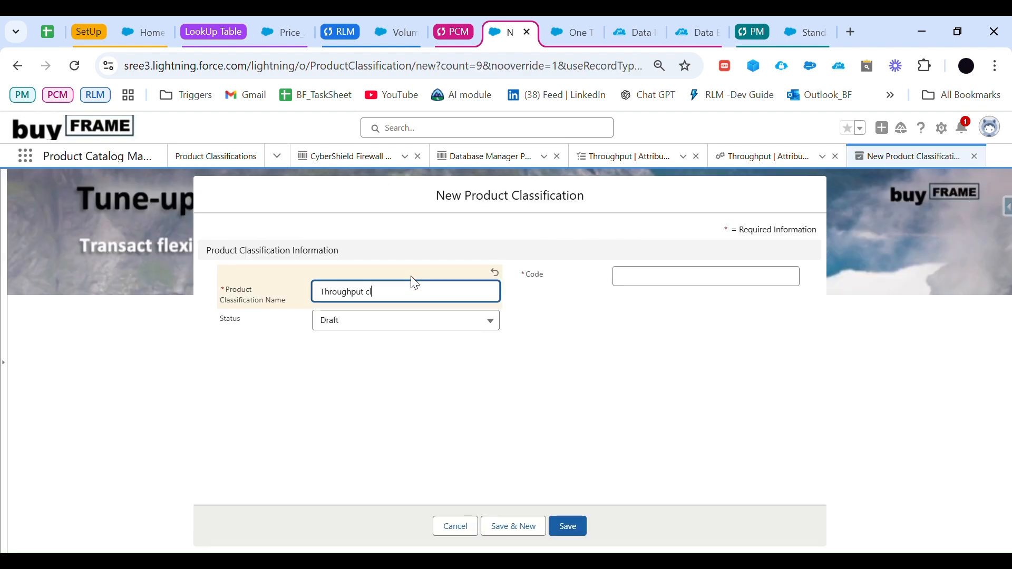
pyautogui.write('assification')
pyautogui.click(388, 327)
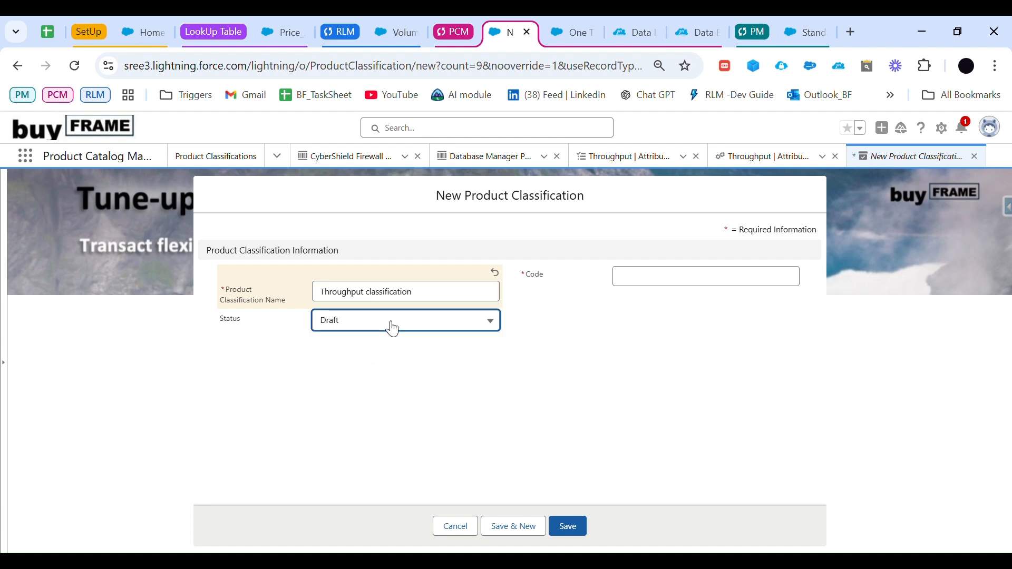
pyautogui.click(393, 389)
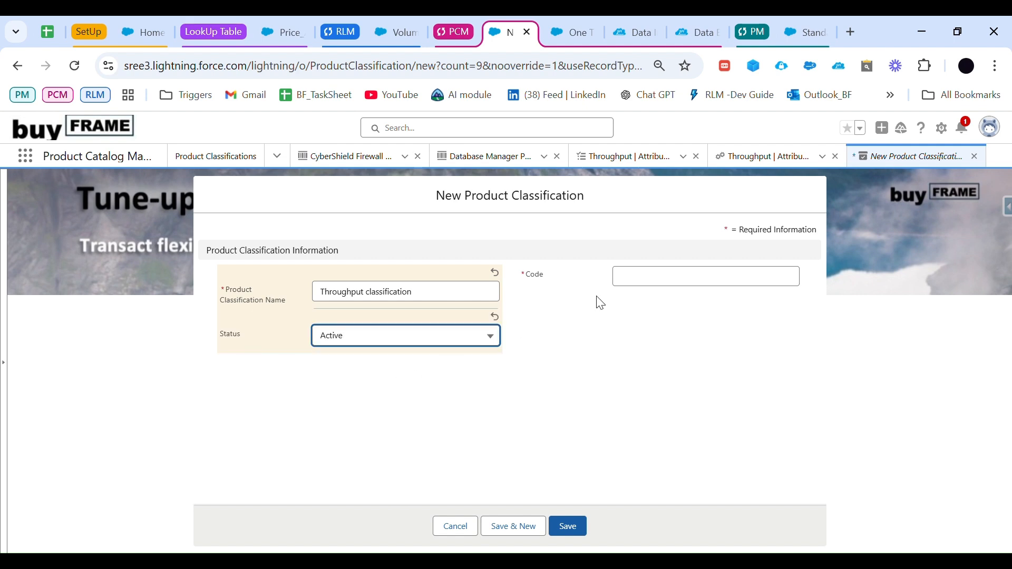
# Step: Set the product classification's code to TC-009 and save the record
pyautogui.click(695, 279)
pyautogui.moveTo(463, 292); pyautogui.dragTo(301, 292)
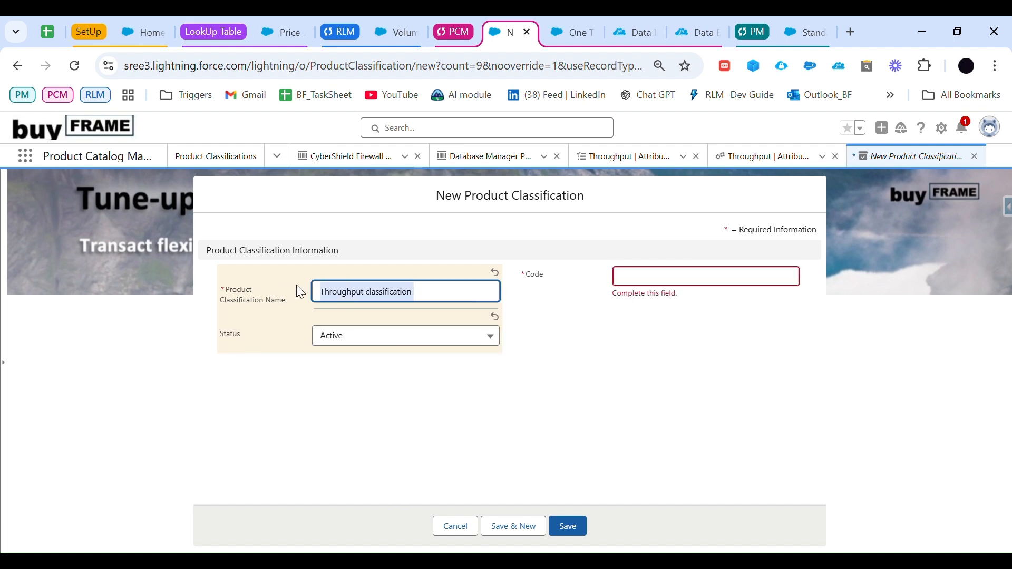
pyautogui.click(718, 282)
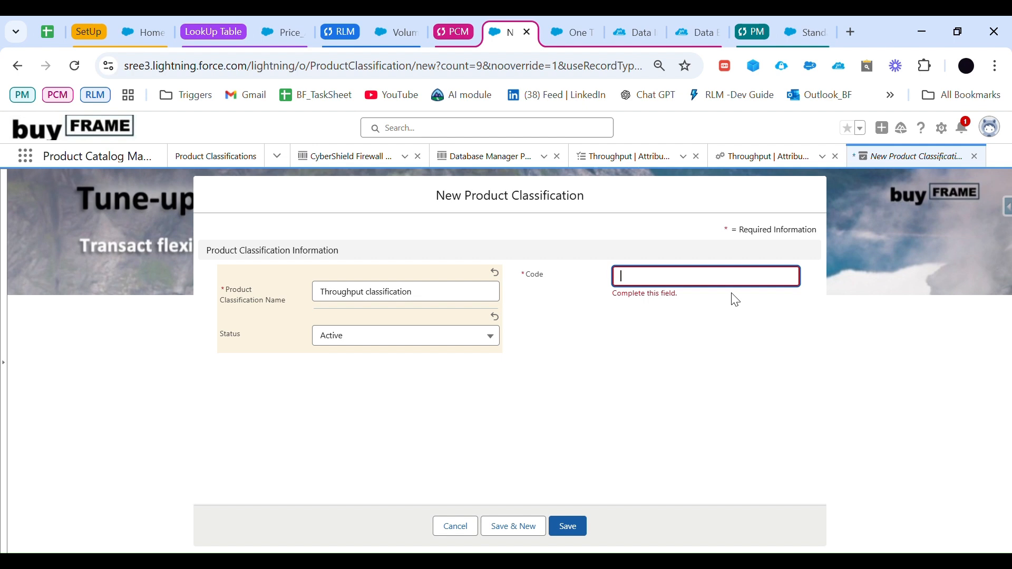
pyautogui.write('t')
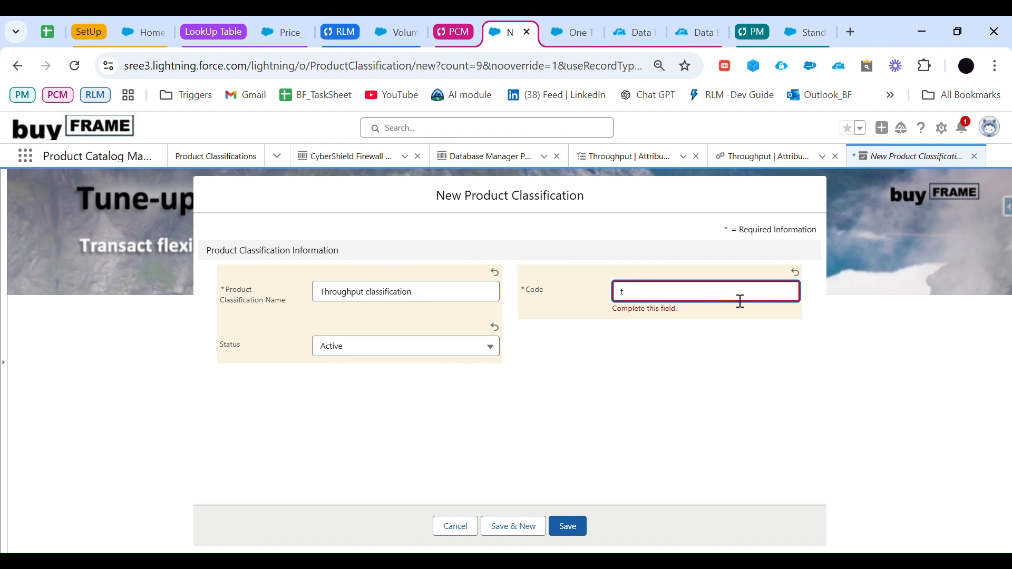
pyautogui.press('BackSpace')
pyautogui.click(569, 518)
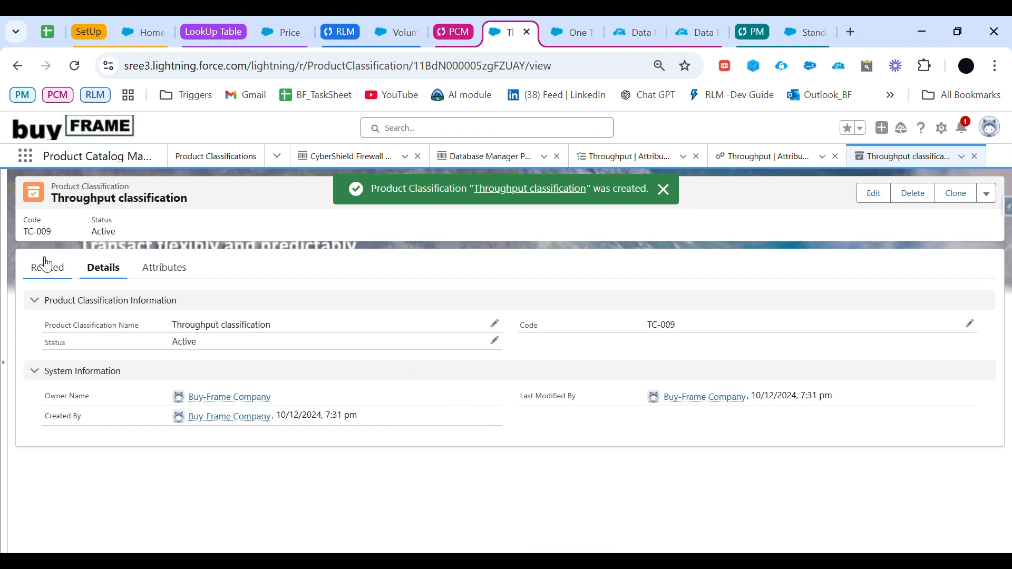
# Step: Start assigning individual attributes to the Throughput classification and list the uncategorized attribute definitions
pyautogui.click(49, 267)
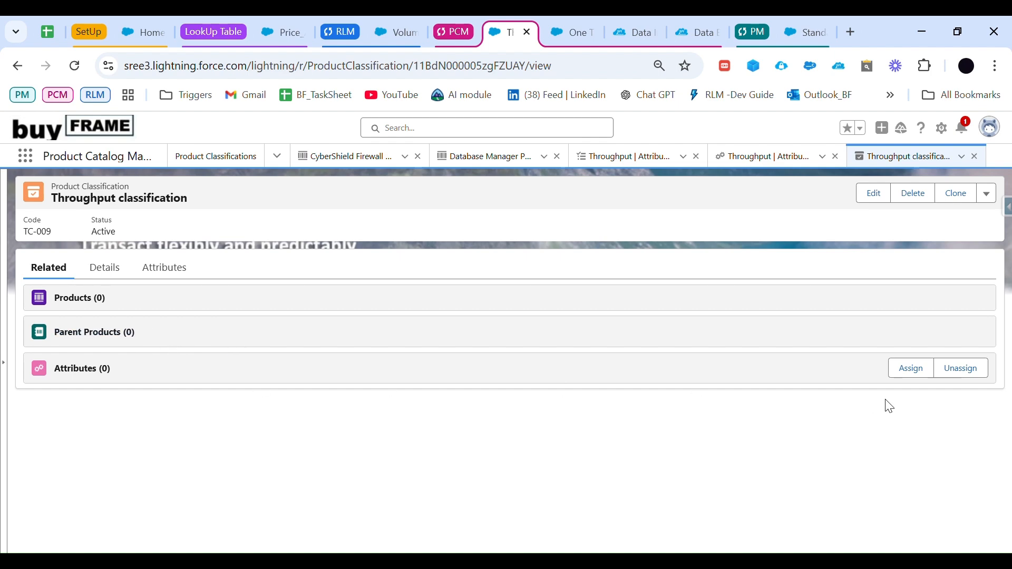
pyautogui.click(914, 368)
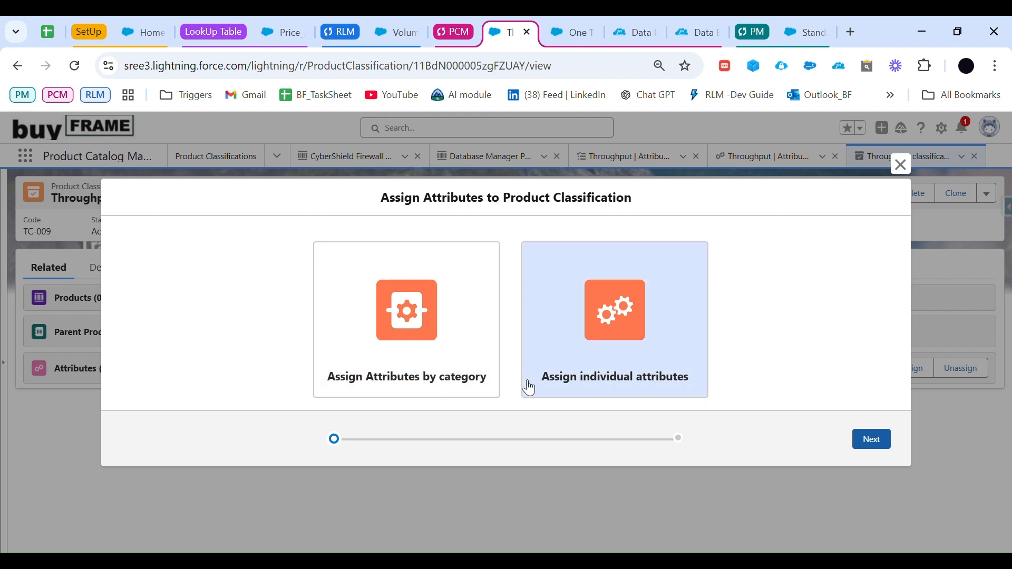
pyautogui.click(612, 379)
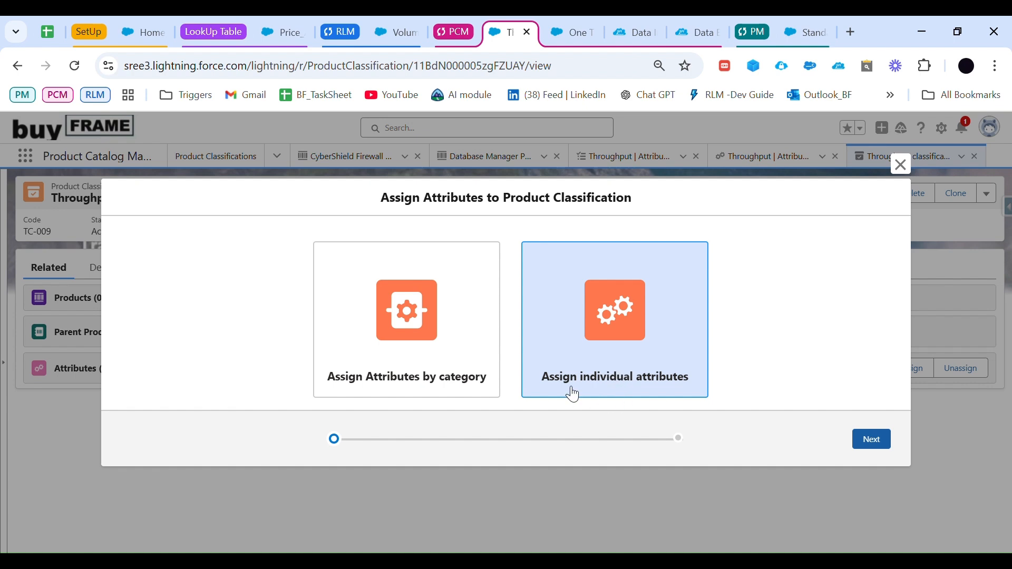
pyautogui.click(874, 442)
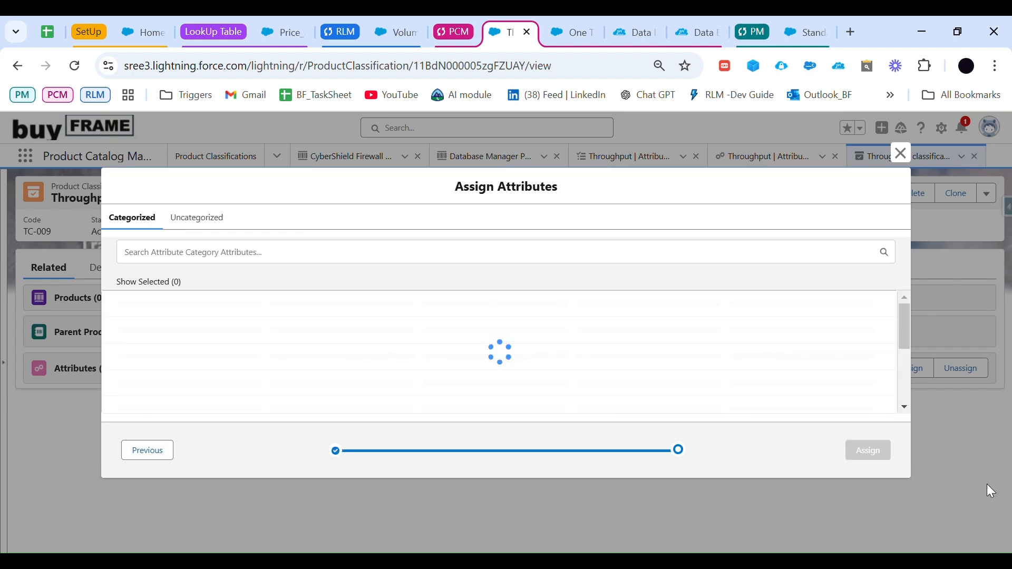
pyautogui.click(314, 255)
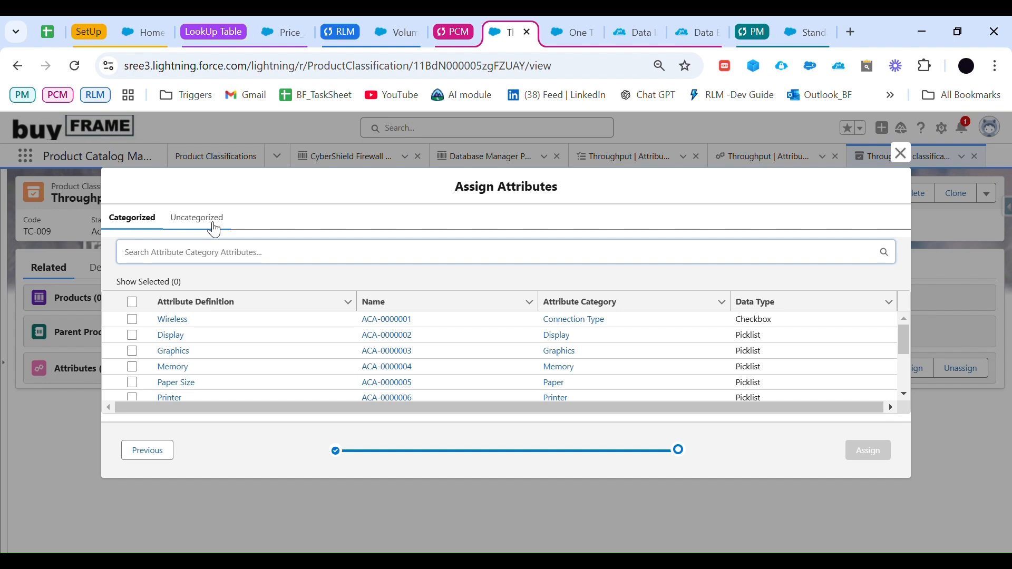
pyautogui.click(204, 225)
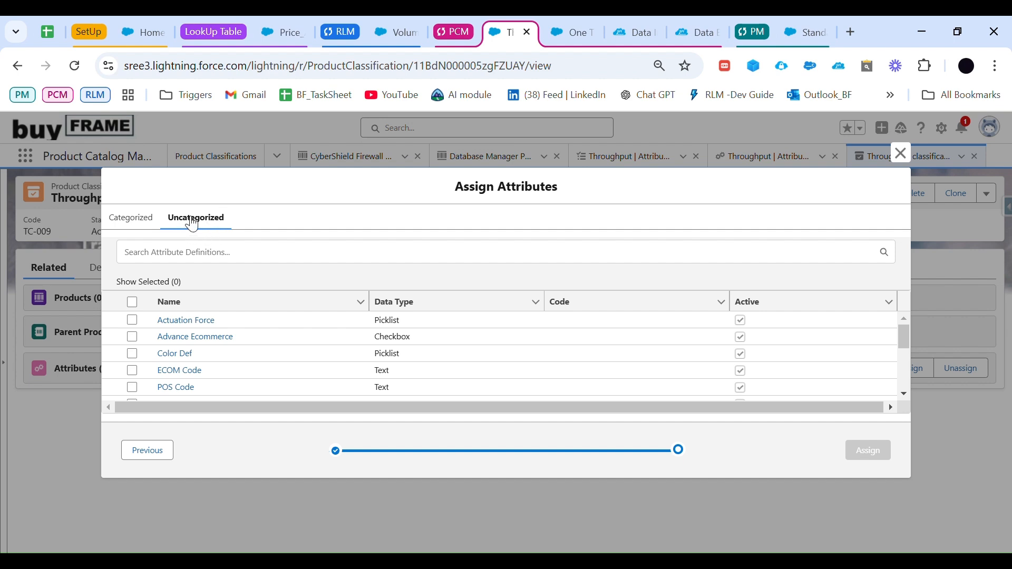
# Step: Search the uncategorized attribute definitions for "th", select Throughput and assign it to the classification
pyautogui.scroll(-1, 192, 355)
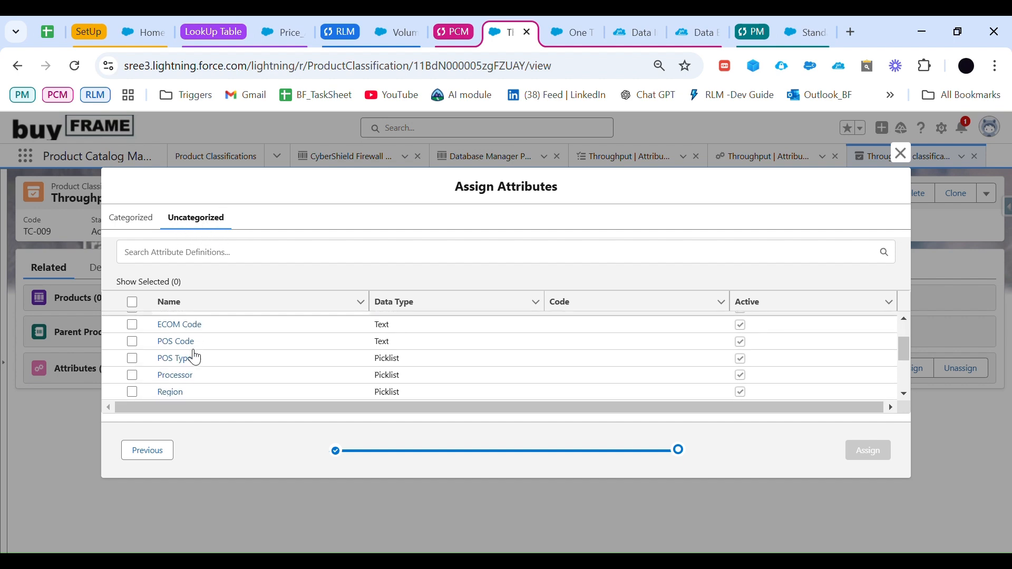
pyautogui.scroll(1, 216, 353)
pyautogui.click(245, 265)
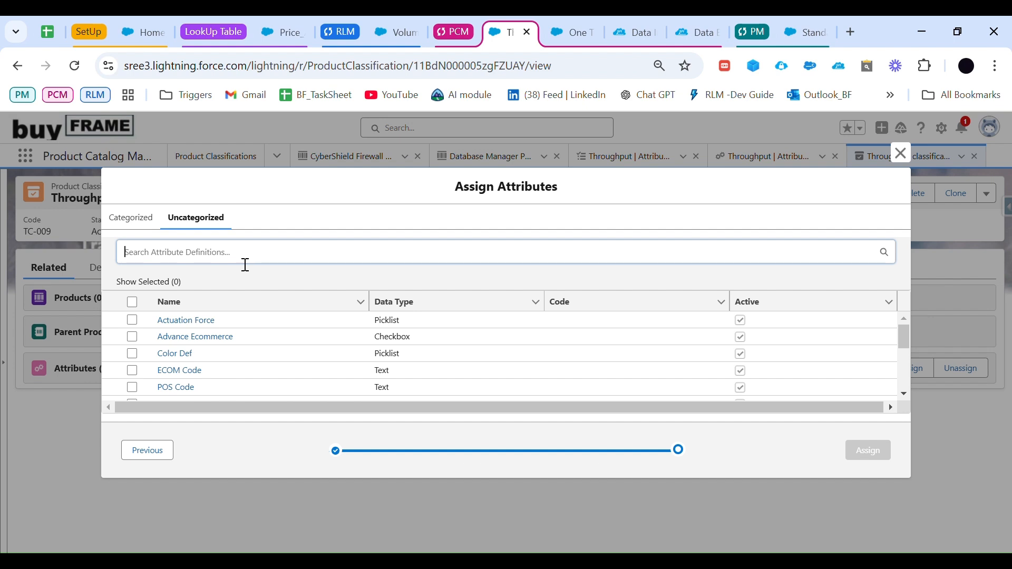
pyautogui.write('t')
pyautogui.press('BackSpace')
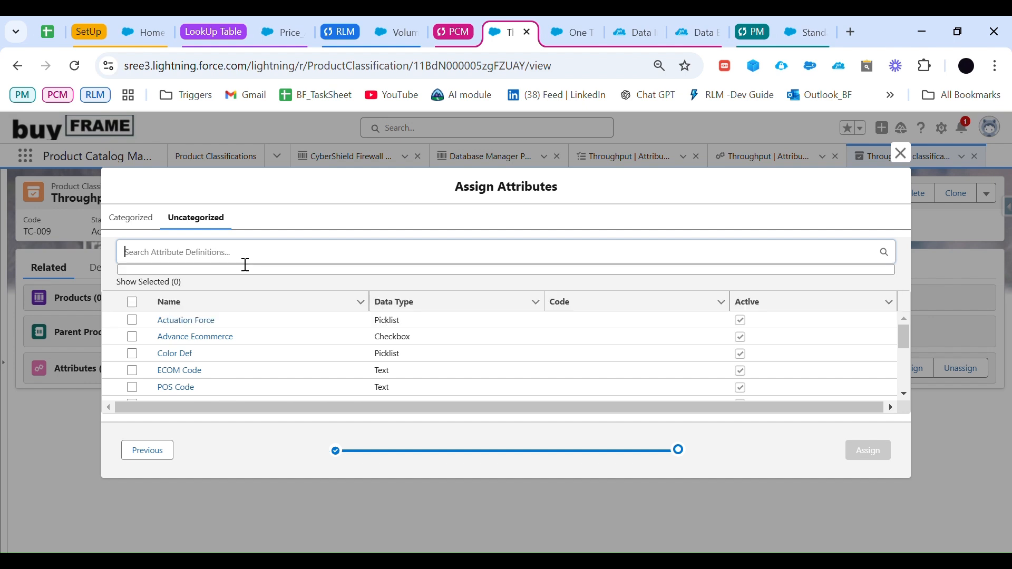
pyautogui.write('th')
pyautogui.click(217, 307)
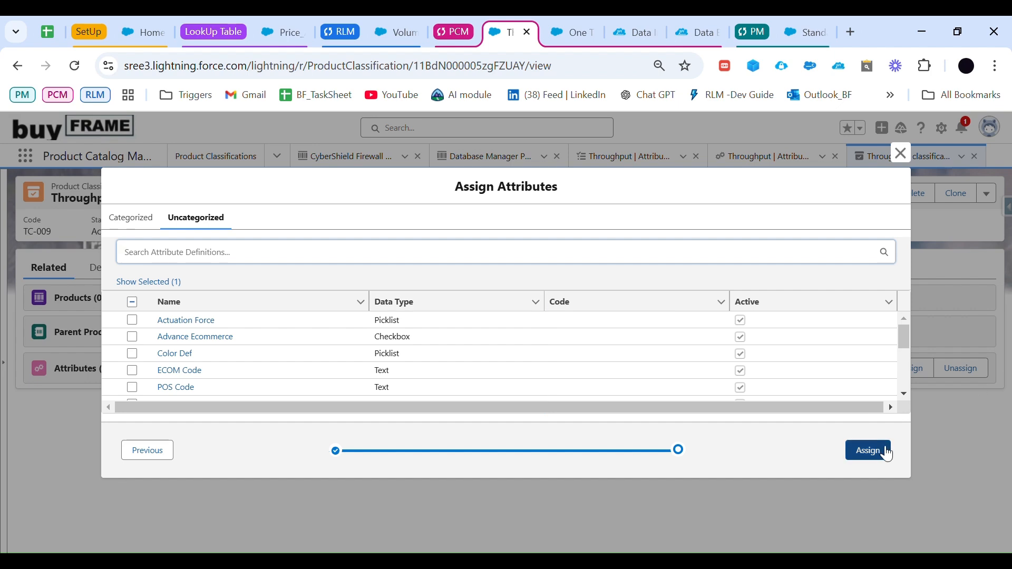
pyautogui.click(885, 452)
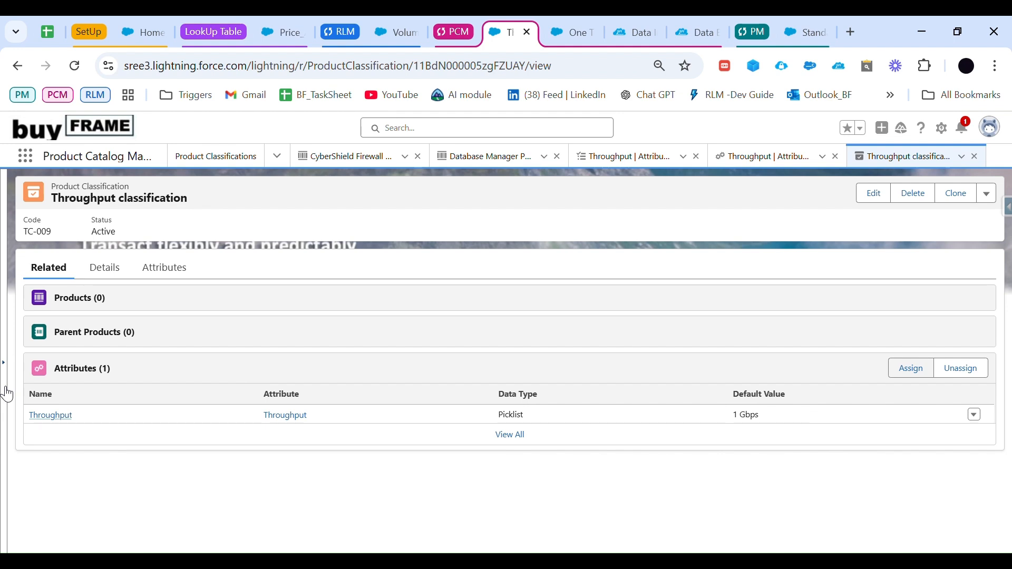
# Step: Mark the classification's Throughput attribute as price impacting, save it and return to the Throughput classification record
pyautogui.click(62, 417)
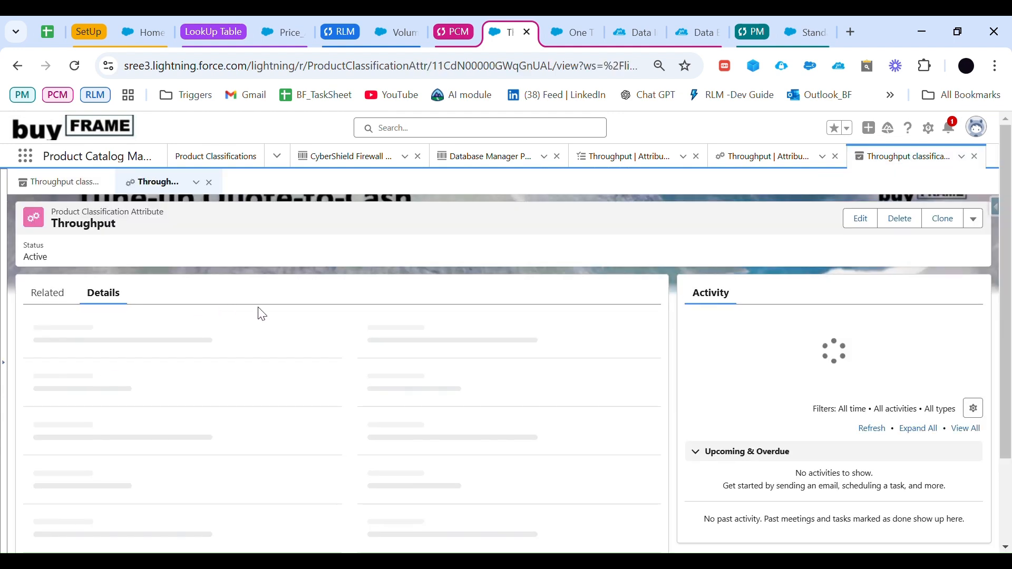
pyautogui.doubleClick(456, 421)
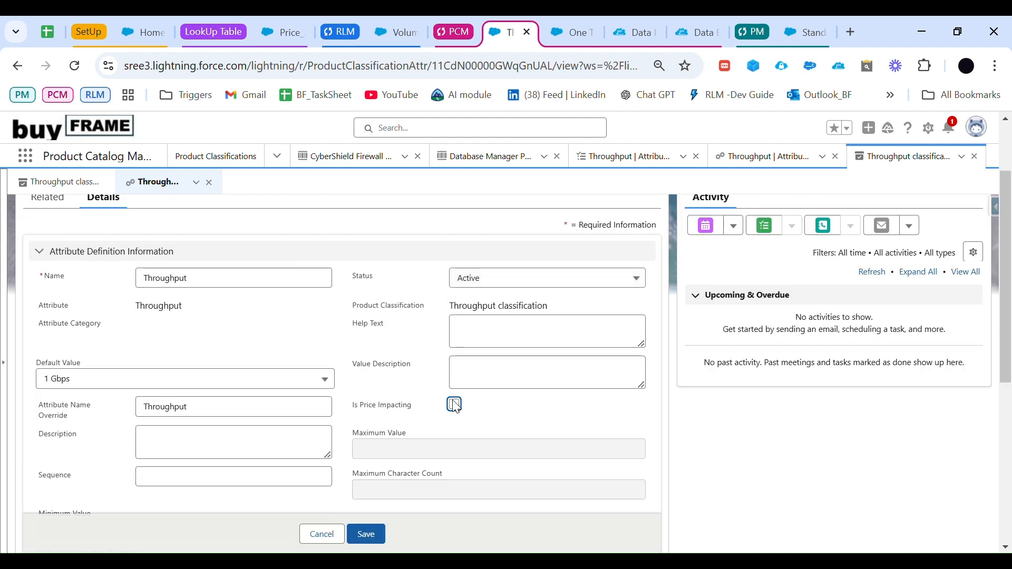
pyautogui.click(456, 406)
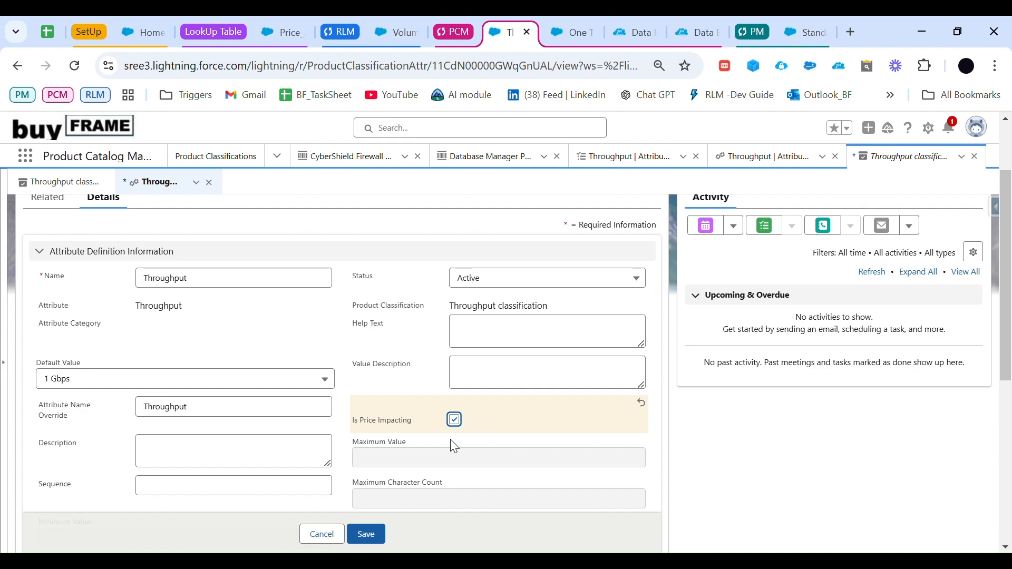
pyautogui.scroll(-1, 452, 435)
pyautogui.click(367, 534)
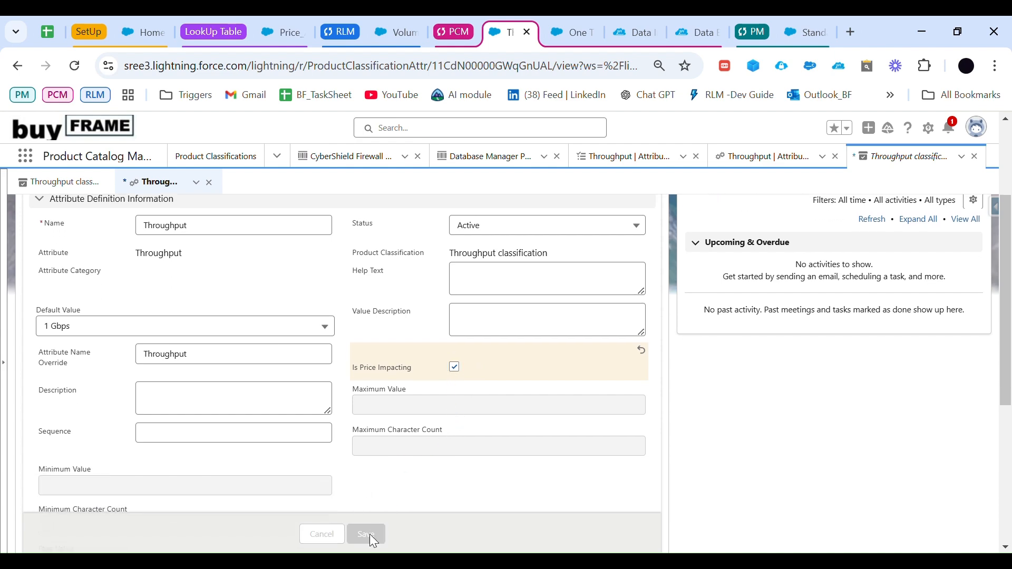
pyautogui.scroll(3, 244, 311)
pyautogui.click(53, 183)
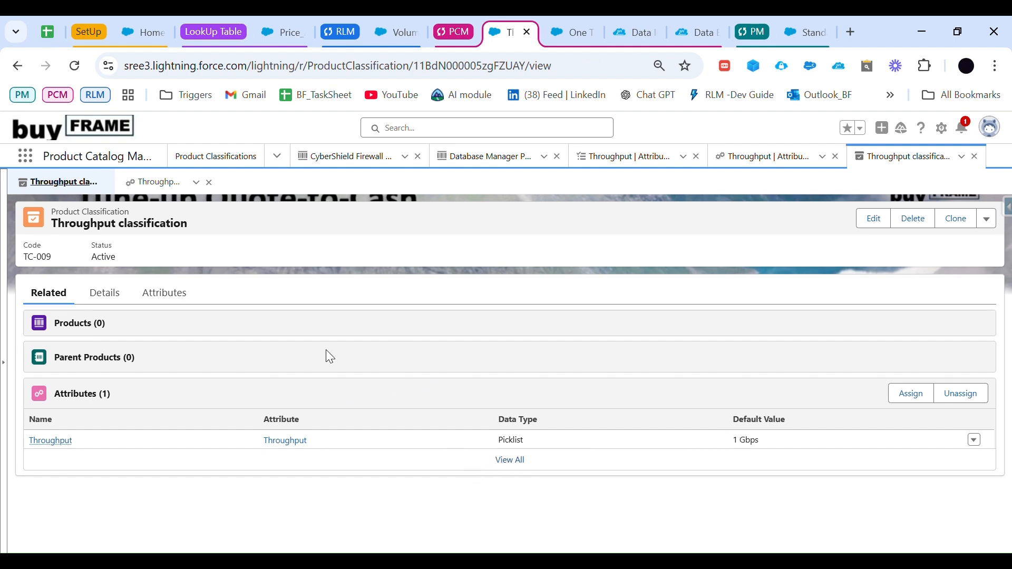
# Step: Return to the CyberShield Firewall product record and open its details
pyautogui.click(25, 156)
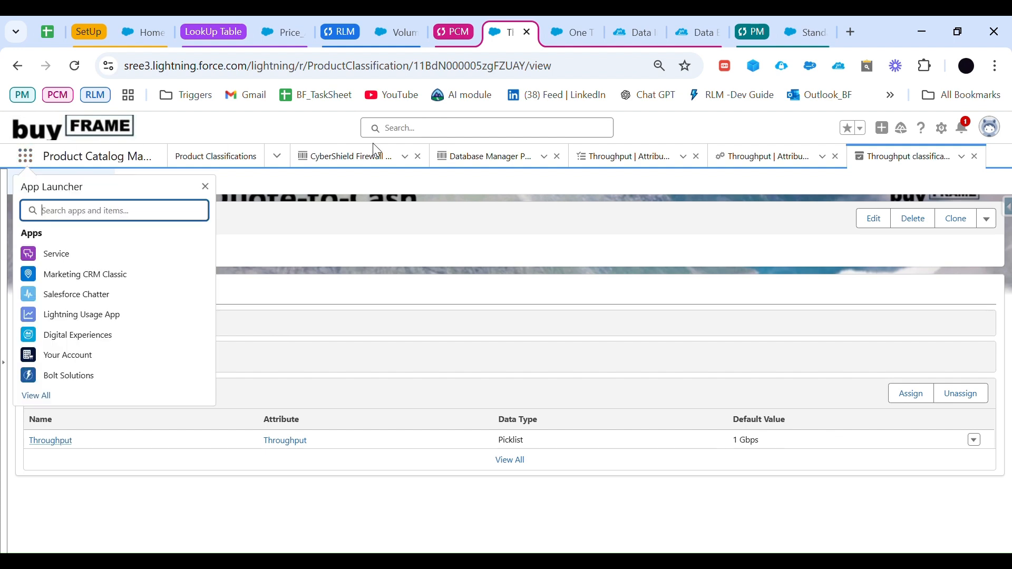
pyautogui.click(351, 161)
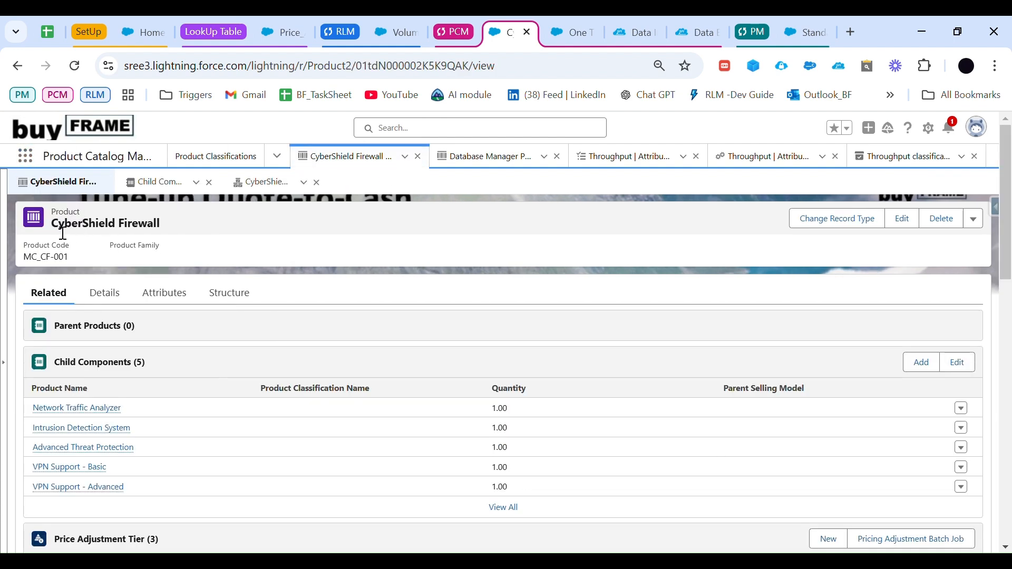
pyautogui.moveTo(52, 227); pyautogui.dragTo(165, 229)
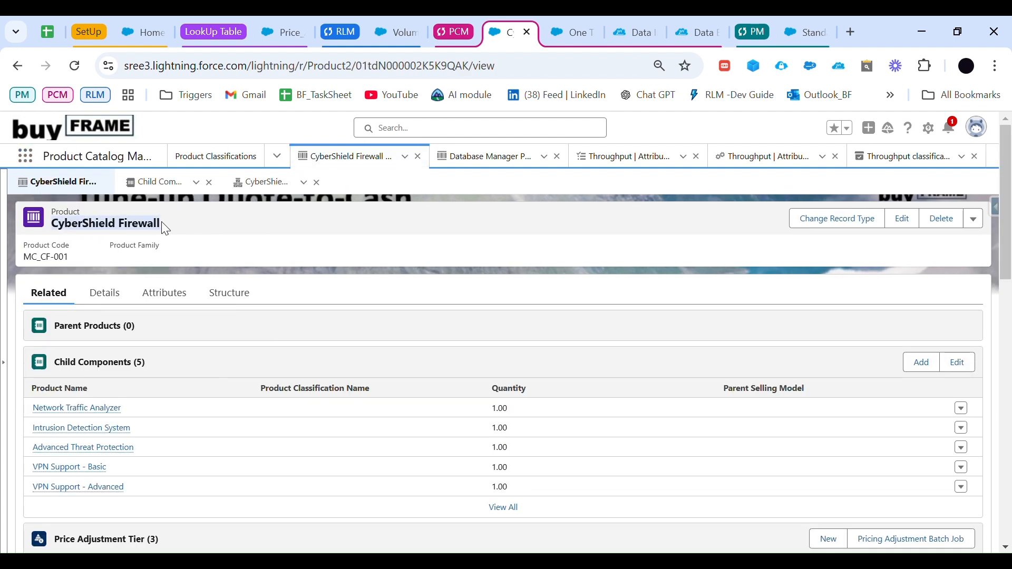
pyautogui.click(108, 295)
pyautogui.scroll(-1, 259, 342)
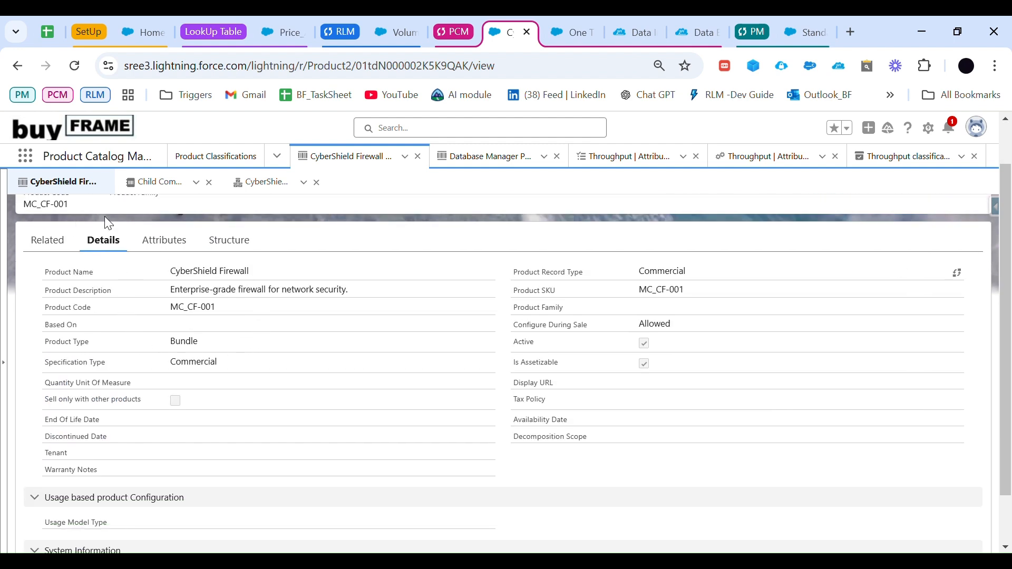
pyautogui.scroll(1, 104, 237)
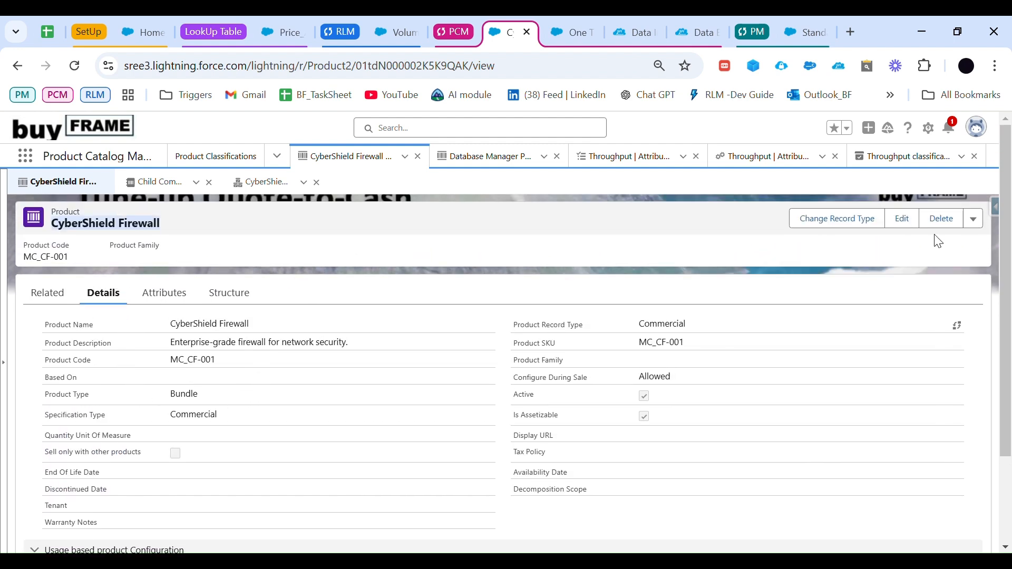
# Step: Edit the CyberShield Firewall product so it is based on Throughput classification, and save the record
pyautogui.click(902, 218)
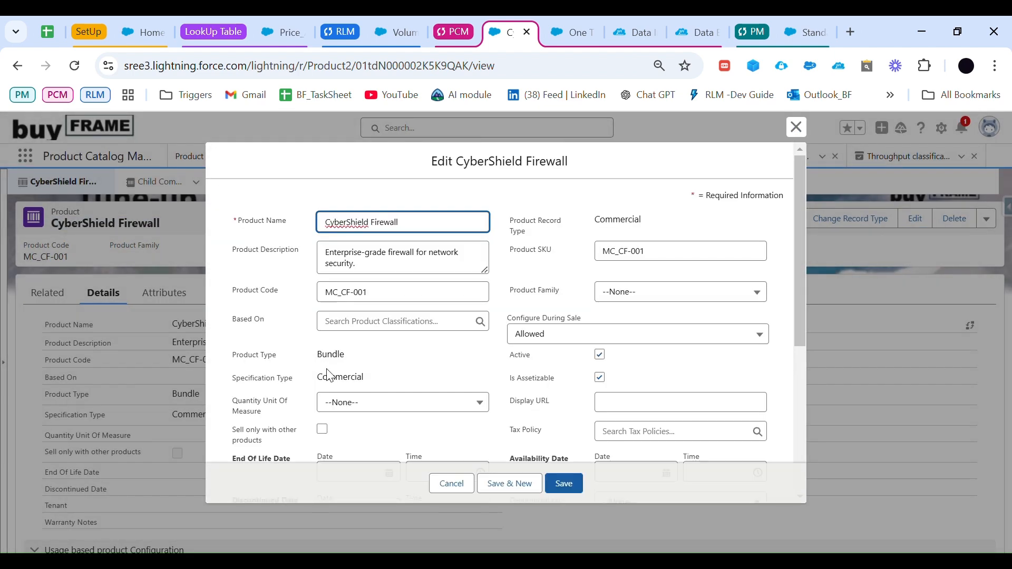
pyautogui.scroll(-1, 329, 375)
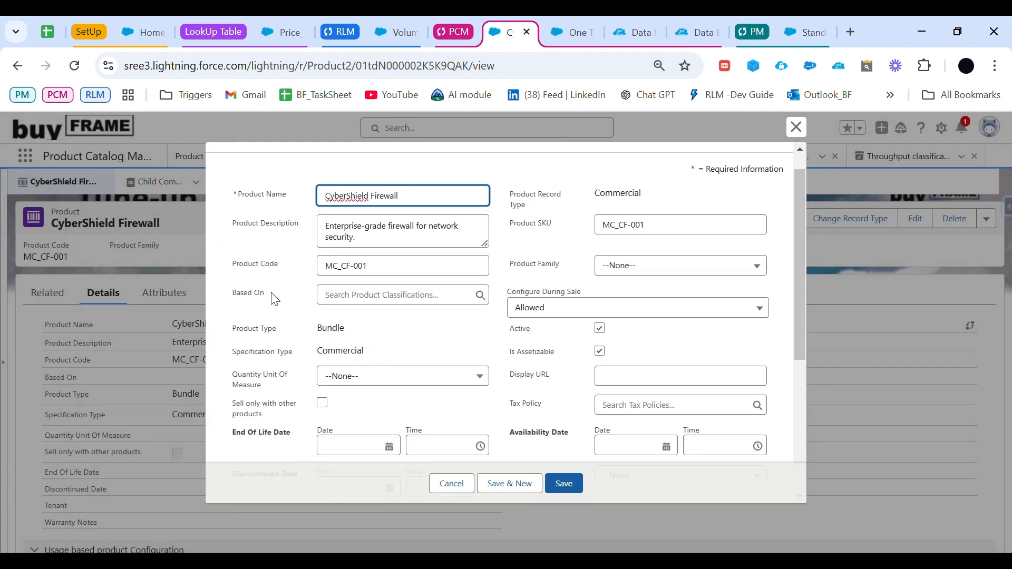
pyautogui.moveTo(272, 293); pyautogui.dragTo(240, 289)
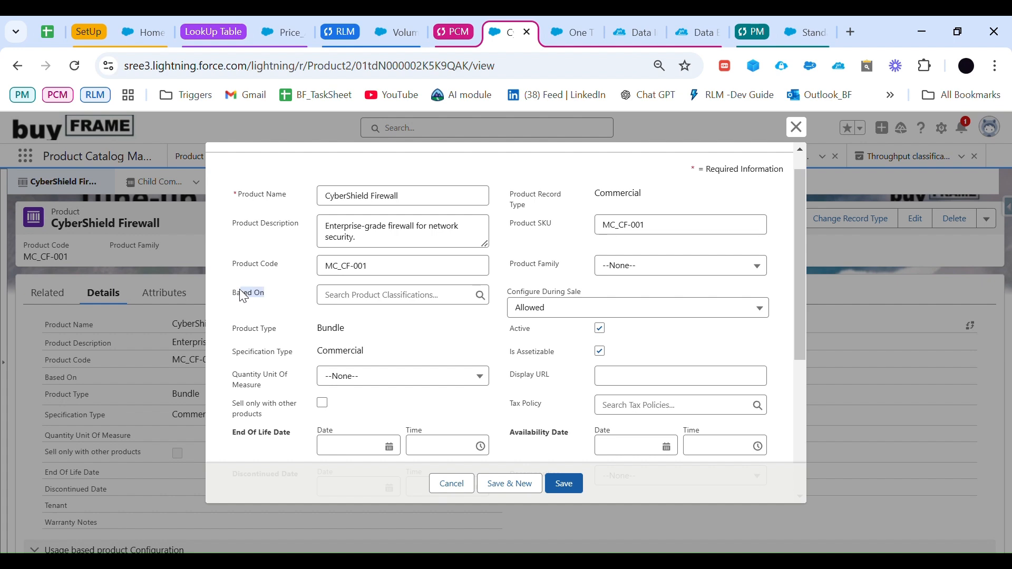
pyautogui.click(382, 305)
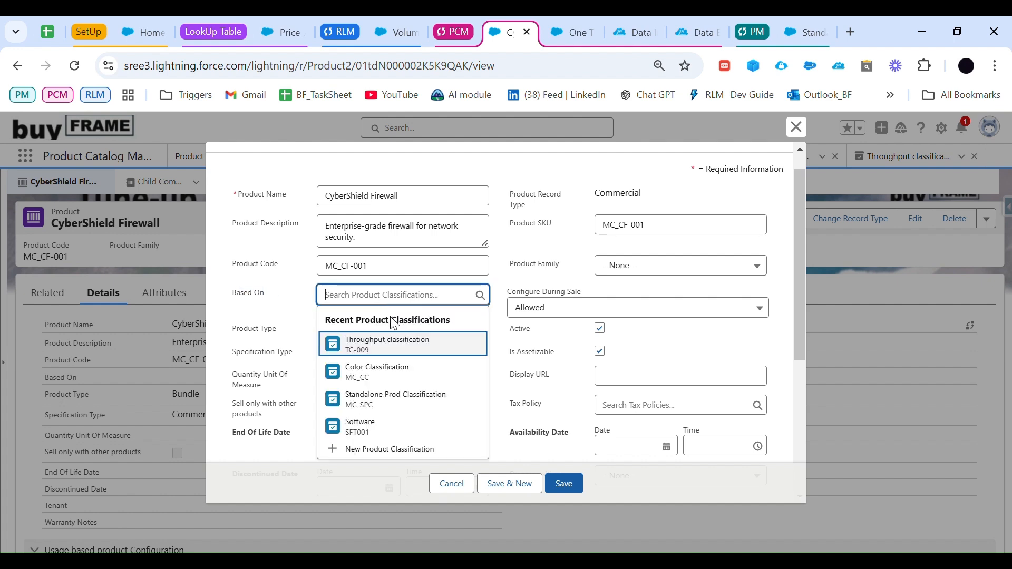
pyautogui.click(394, 350)
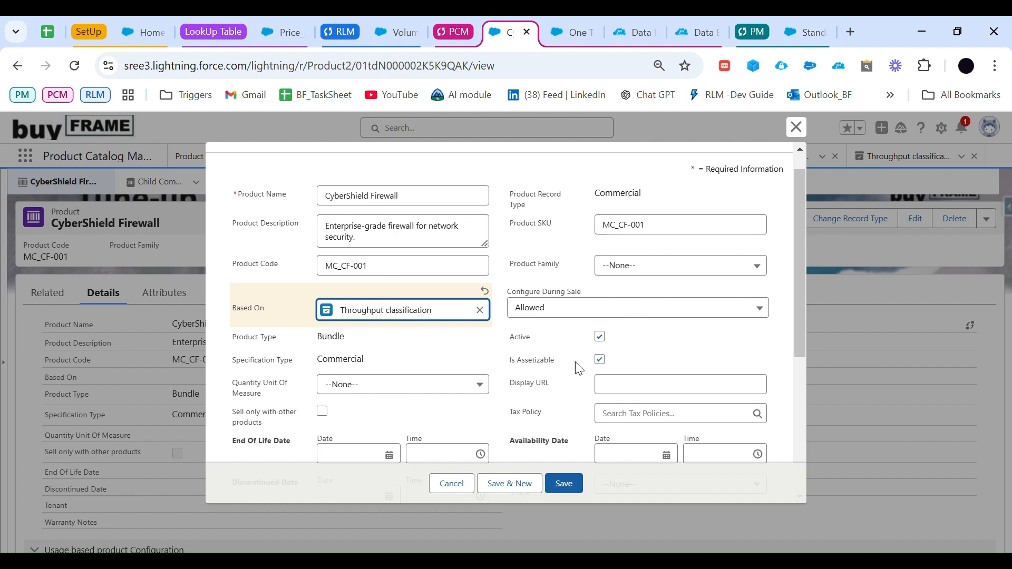
pyautogui.click(576, 484)
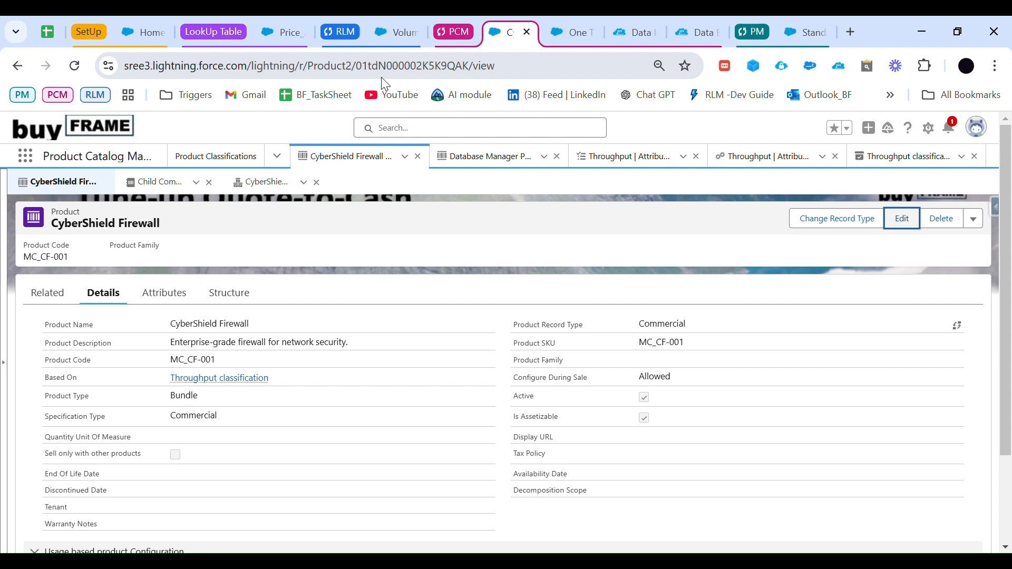
# Step: In Price Management, open the Standard Attribute Based Adjustment schedule and show its attribute based adjustments
pyautogui.click(33, 163)
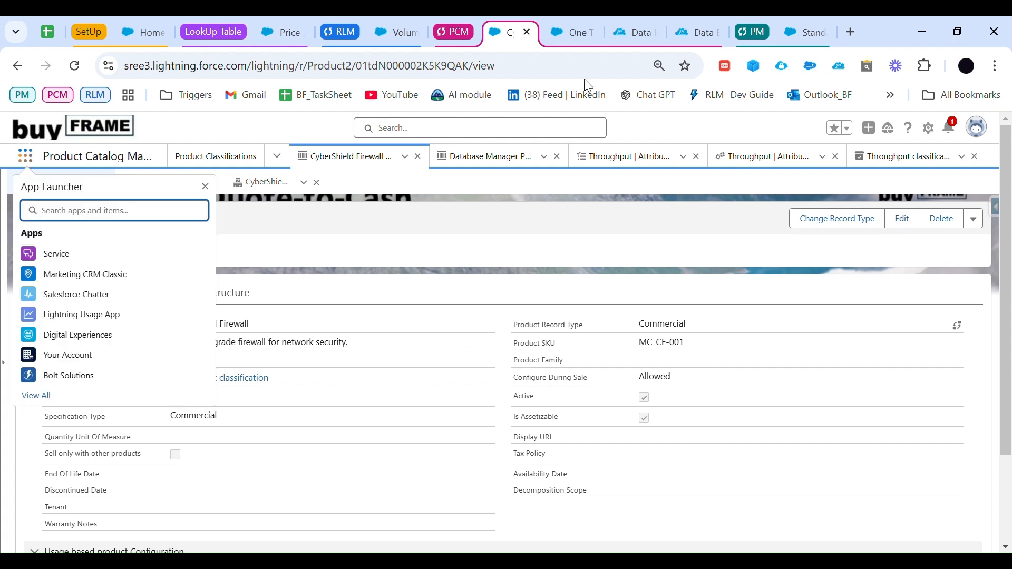
pyautogui.click(766, 34)
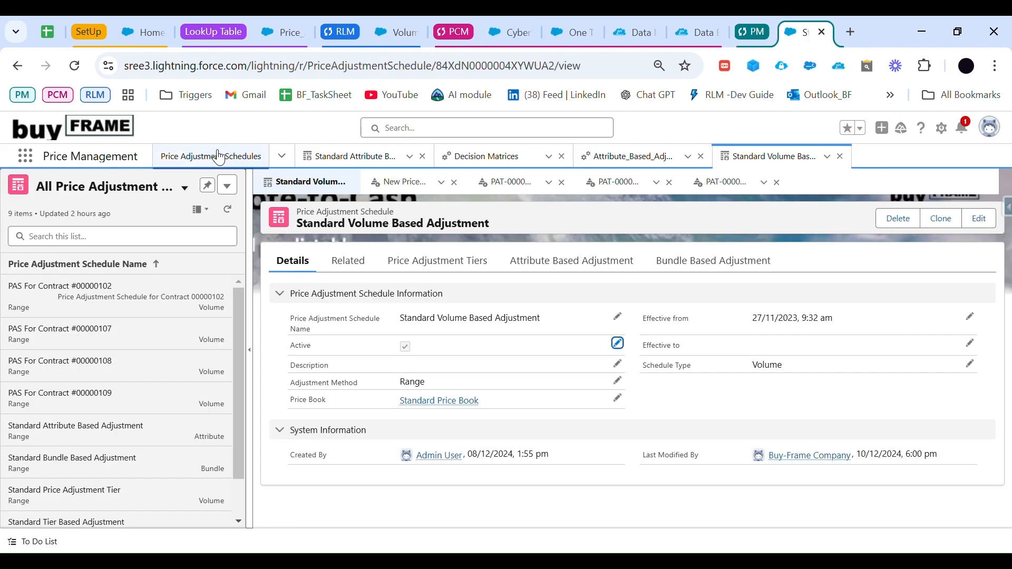
pyautogui.click(202, 159)
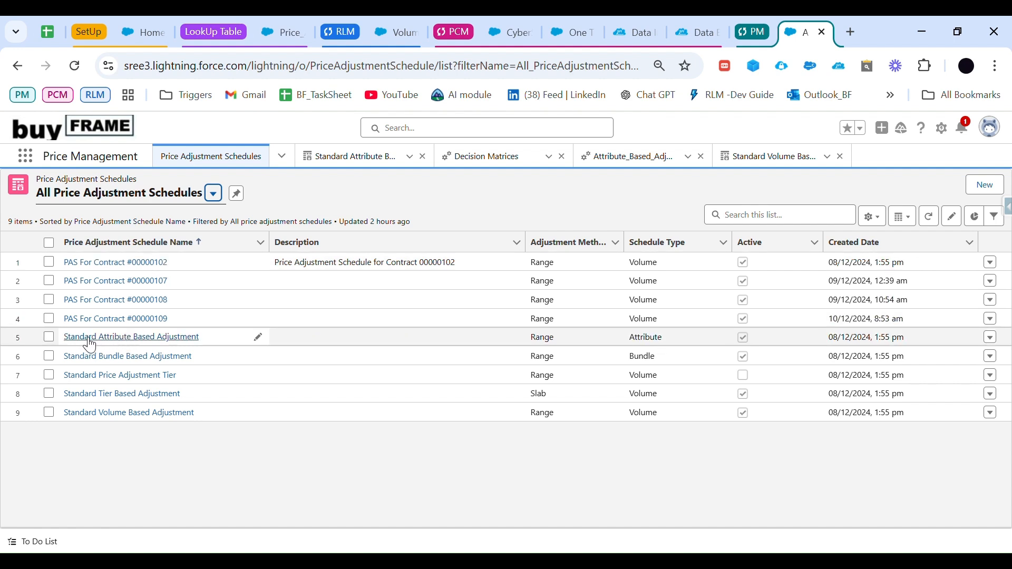
pyautogui.click(178, 343)
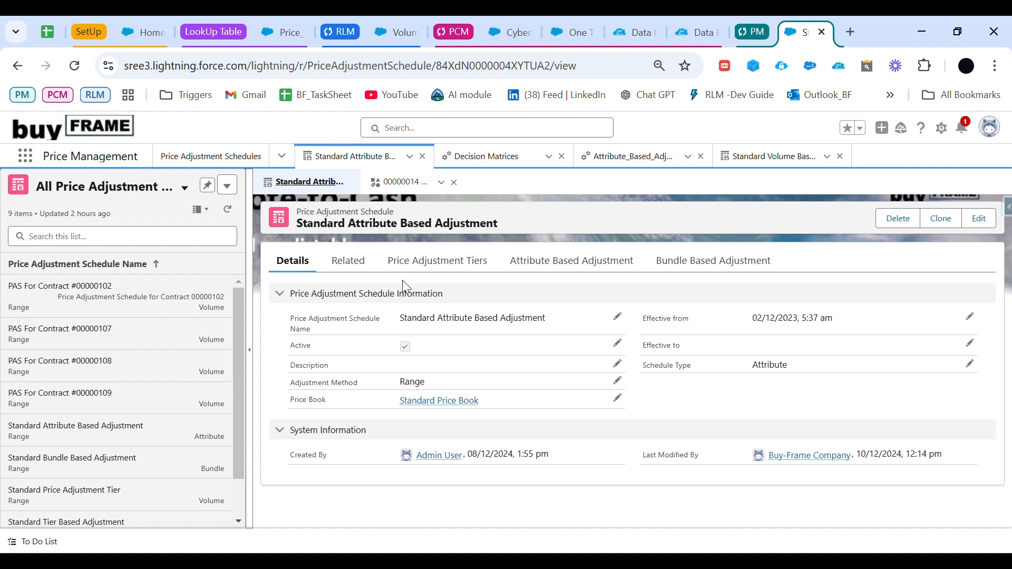
pyautogui.click(439, 266)
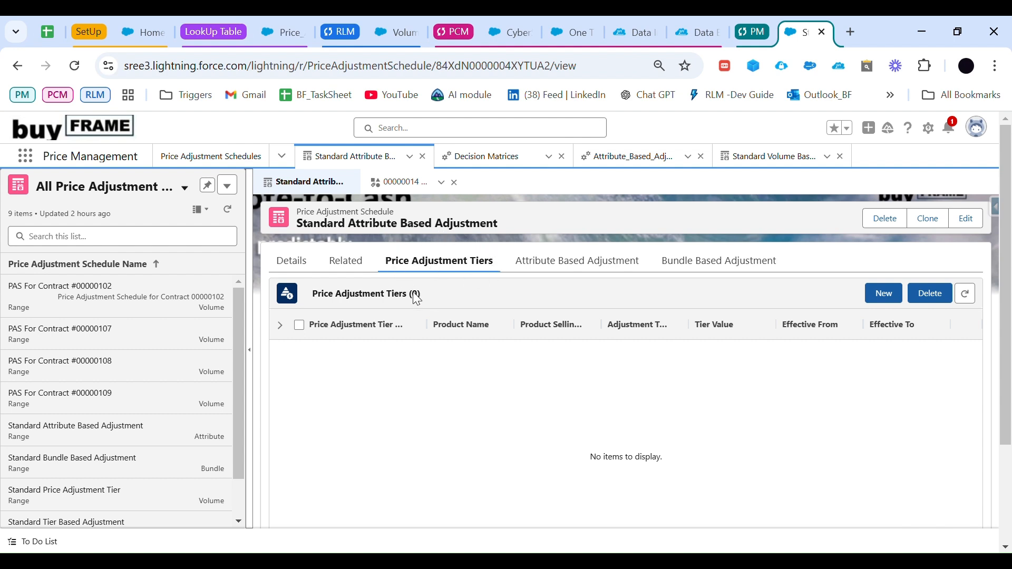
pyautogui.click(548, 259)
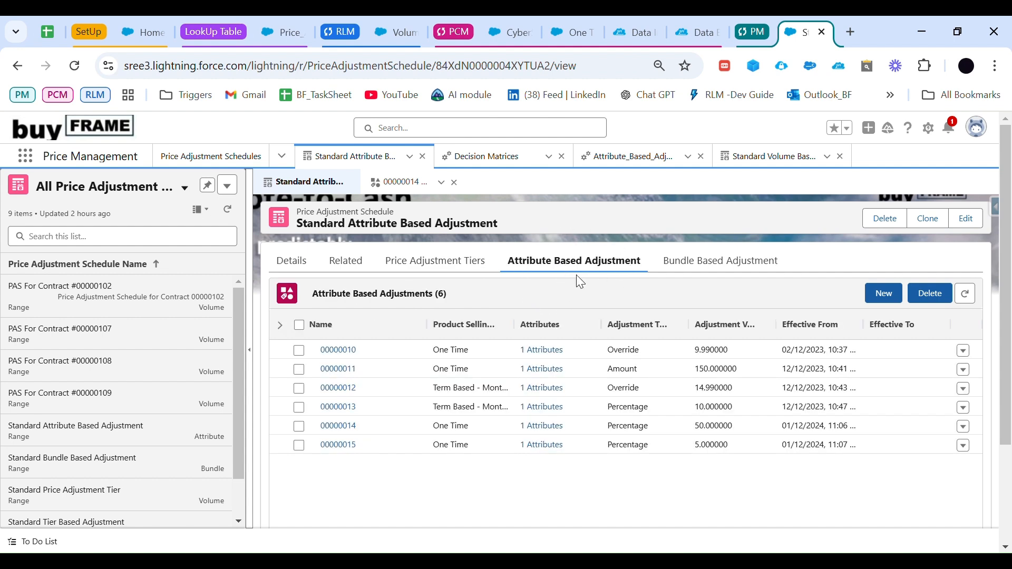
# Step: Start a new attribute based adjustment for CyberShield Firewall with the One Time product selling model
pyautogui.click(875, 287)
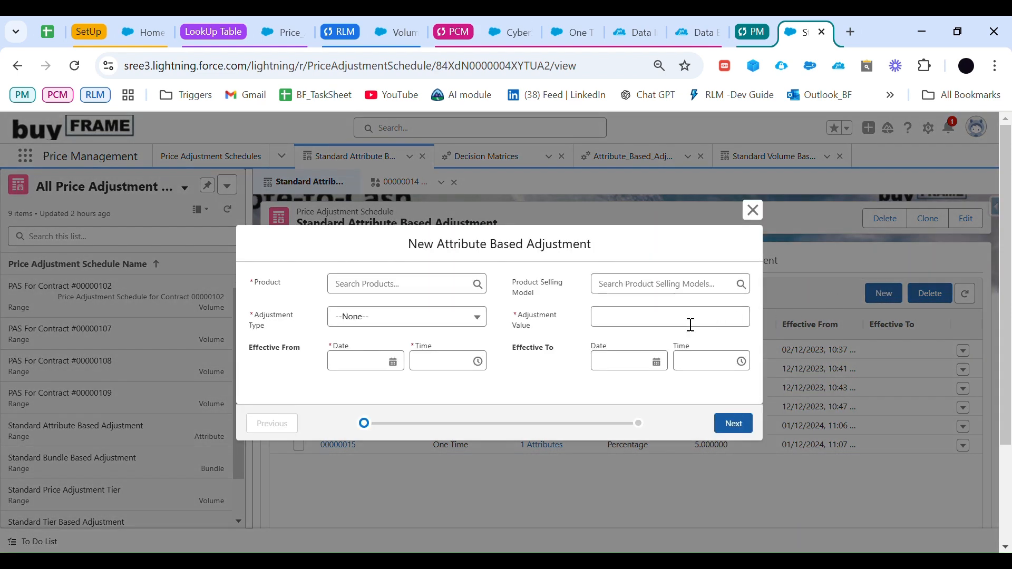
pyautogui.click(377, 284)
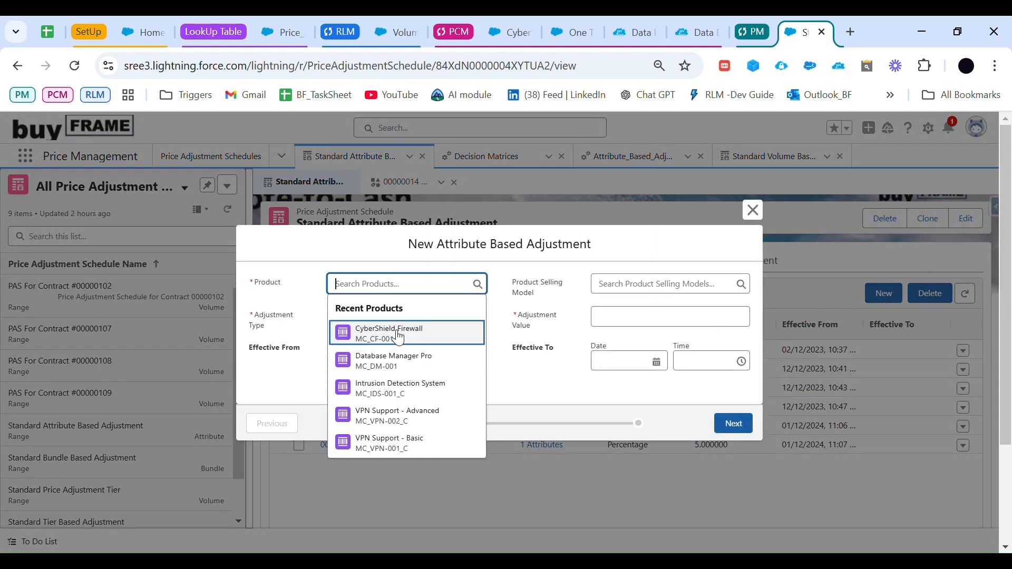
pyautogui.click(399, 337)
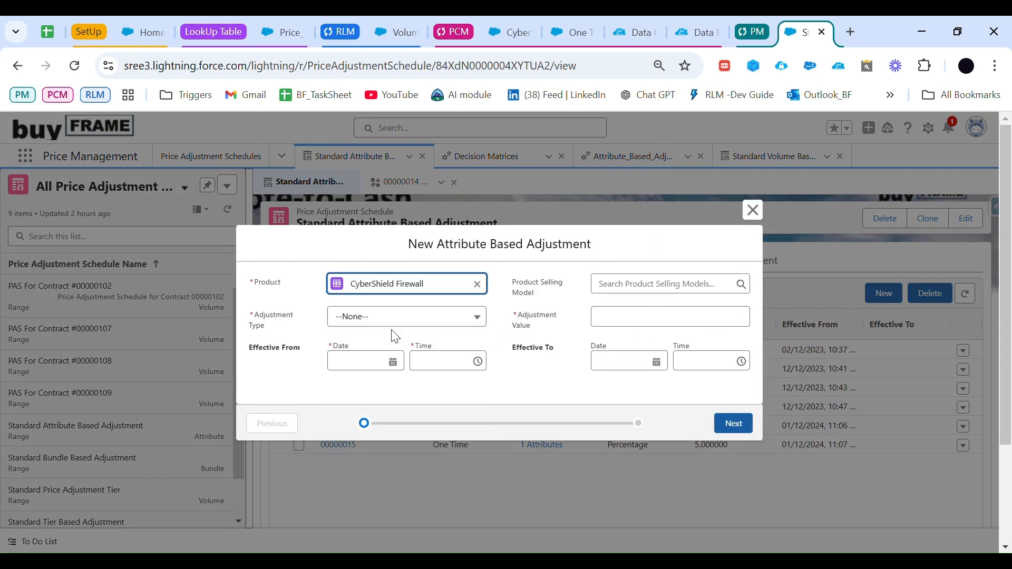
pyautogui.click(630, 290)
pyautogui.click(655, 331)
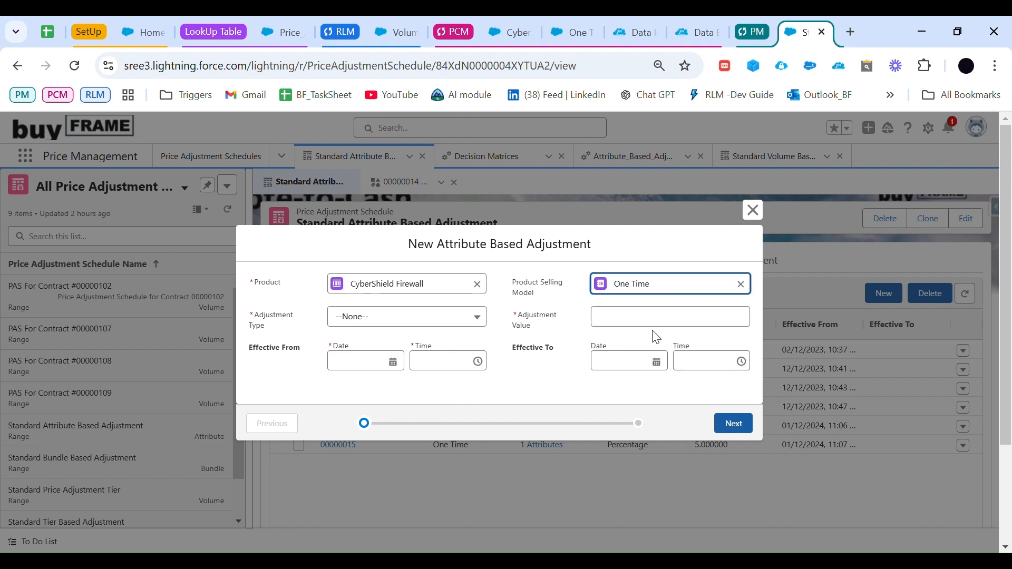
# Step: Set the adjustment to Percentage with value 5, effective from 01-Dec-2024, and continue to the attribute conditions
pyautogui.click(431, 322)
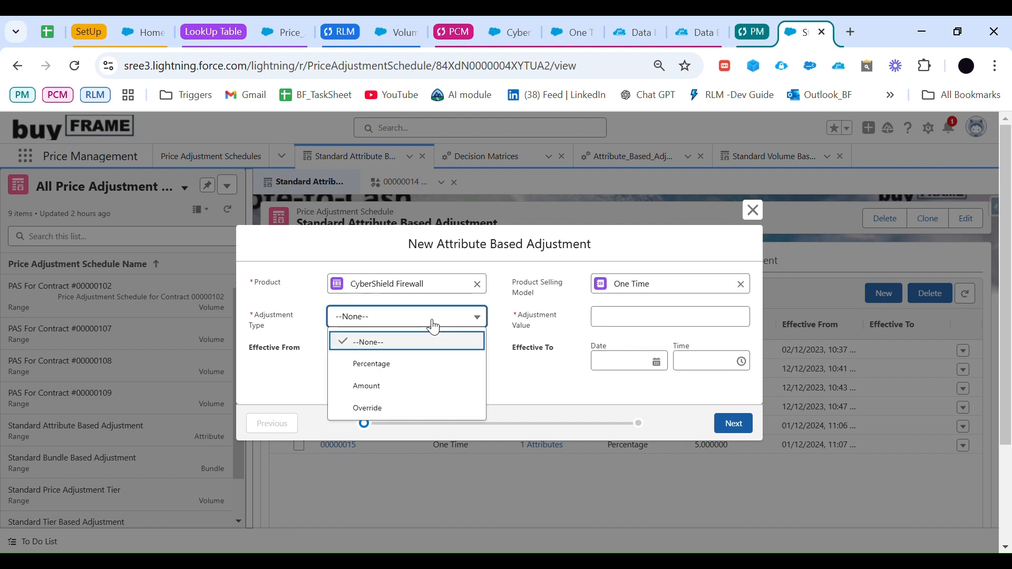
pyautogui.click(387, 365)
pyautogui.click(628, 328)
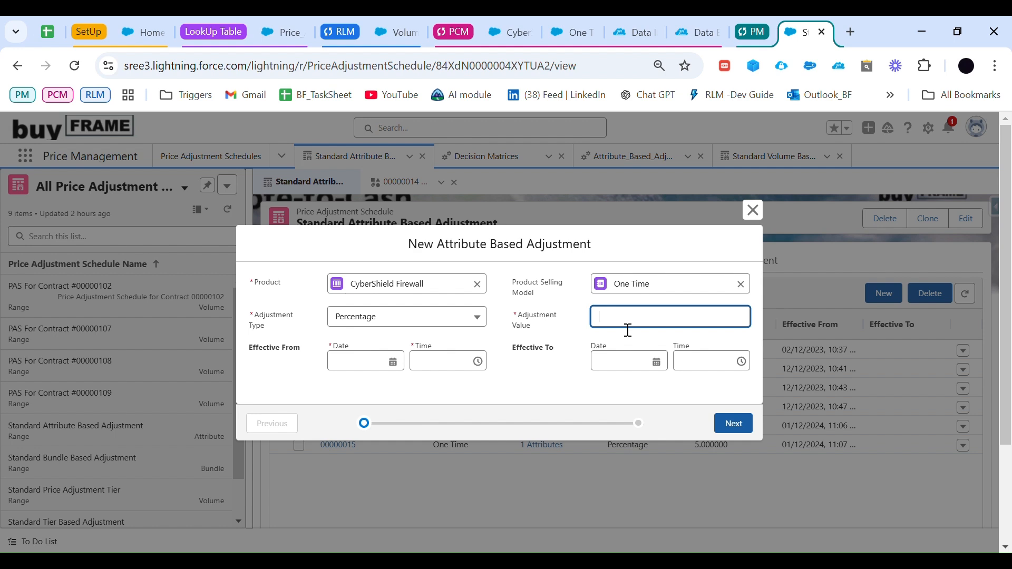
pyautogui.click(396, 368)
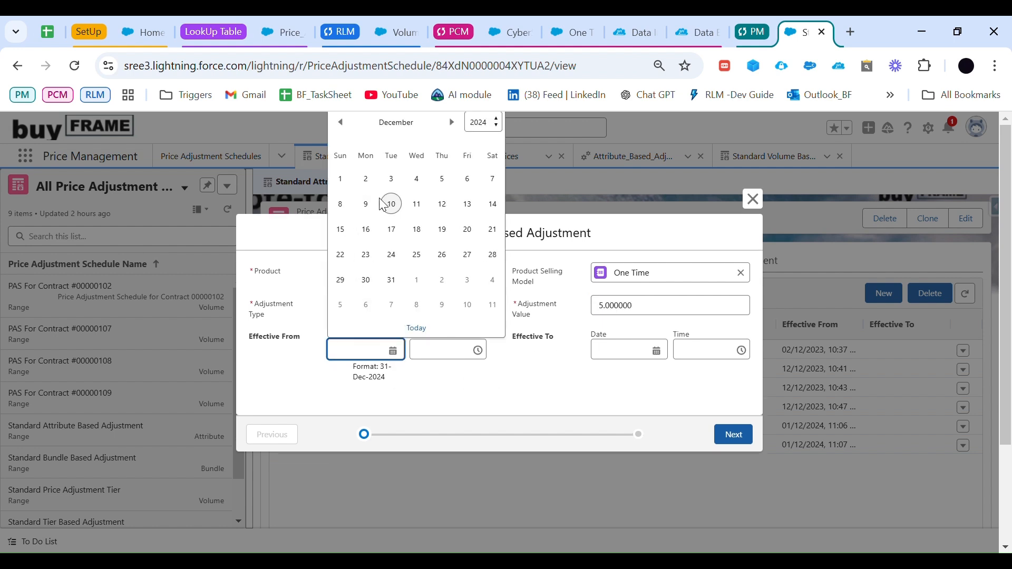
pyautogui.click(341, 178)
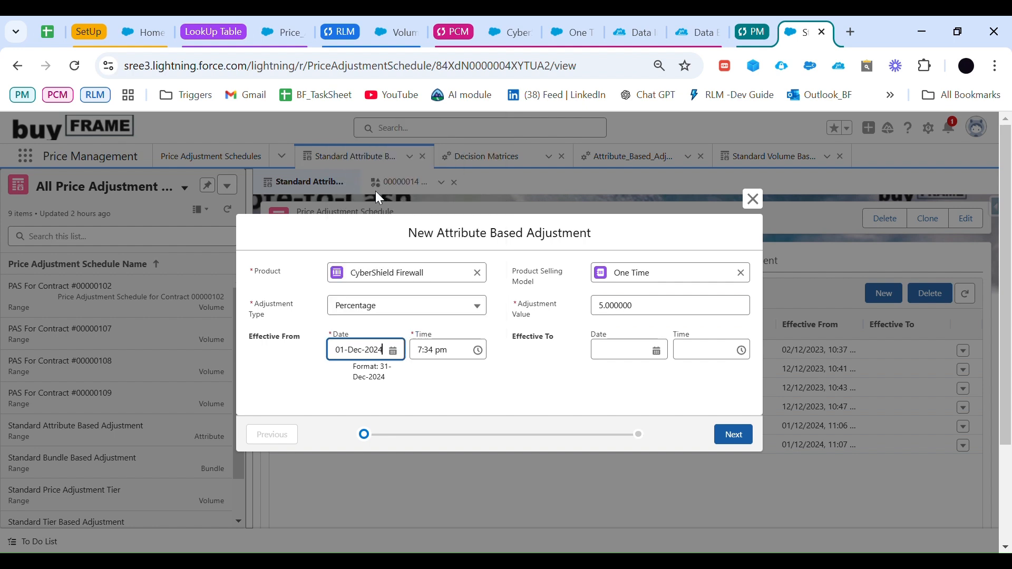
pyautogui.click(740, 435)
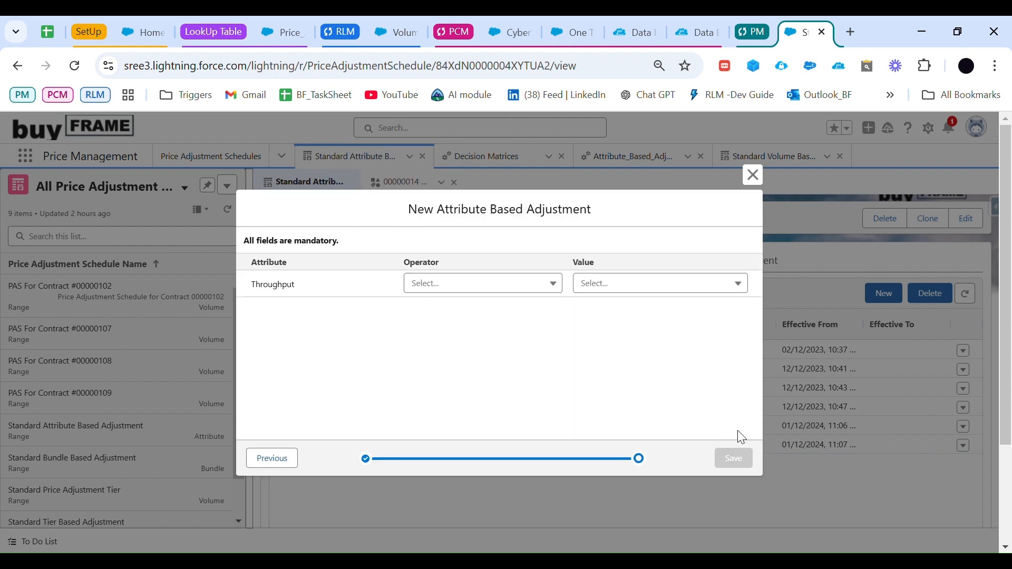
# Step: Set the condition to Throughput Equals 1 Gbps and save the attribute based adjustment
pyautogui.click(472, 284)
pyautogui.click(463, 308)
pyautogui.click(698, 290)
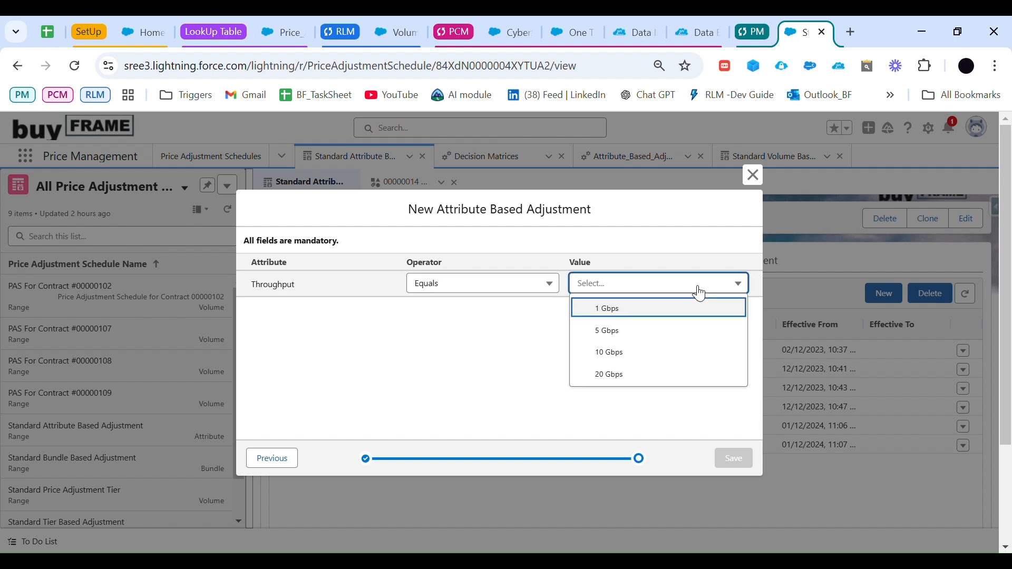
pyautogui.click(636, 315)
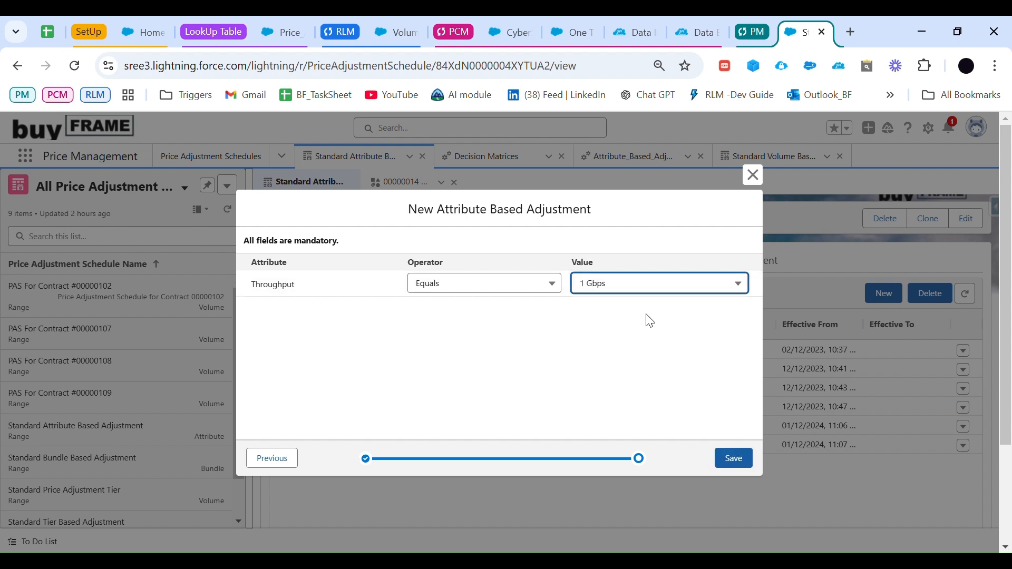
pyautogui.click(741, 461)
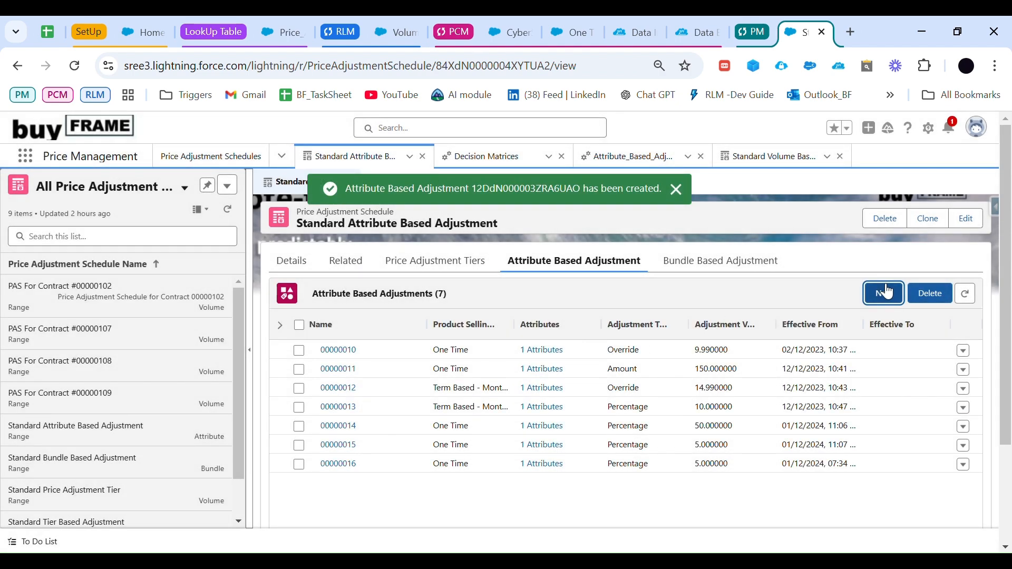
# Step: Start another attribute based adjustment for CyberShield Firewall with the One Time selling model
pyautogui.click(884, 293)
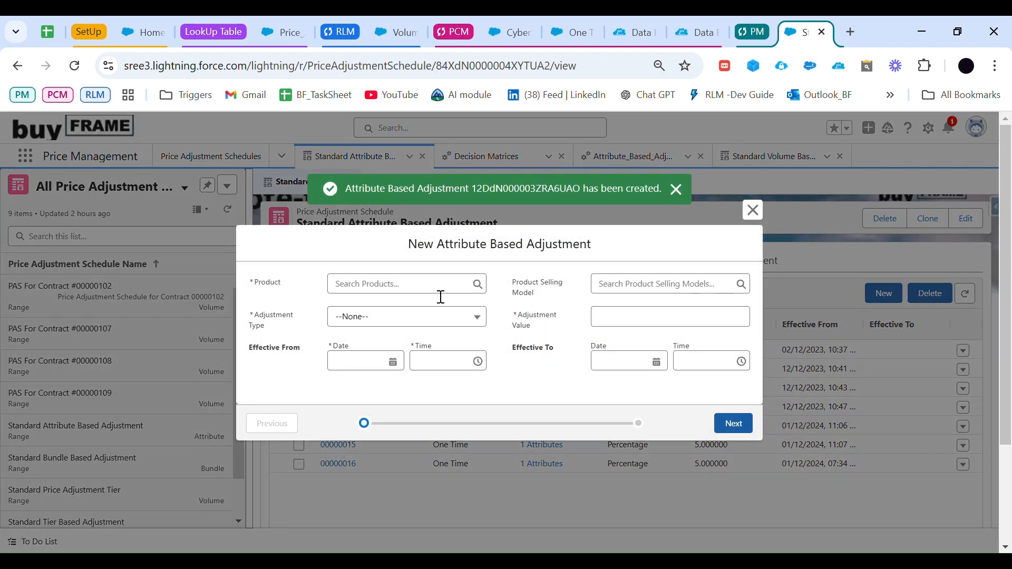
pyautogui.click(431, 294)
pyautogui.click(409, 330)
pyautogui.click(642, 290)
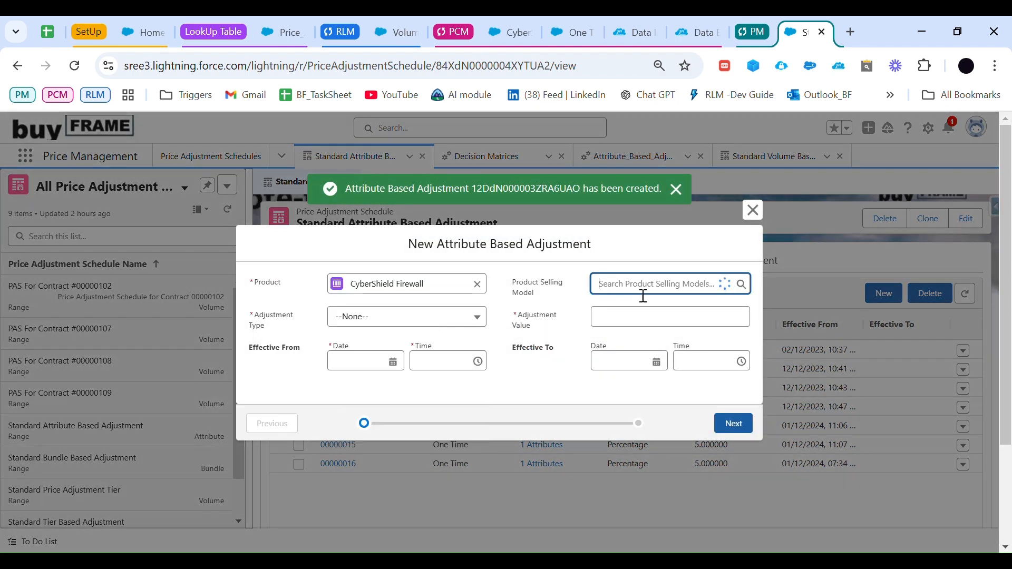
pyautogui.click(641, 327)
# Step: Set this second adjustment to Percentage with value 10, effective from 01-Dec-2024
pyautogui.click(445, 316)
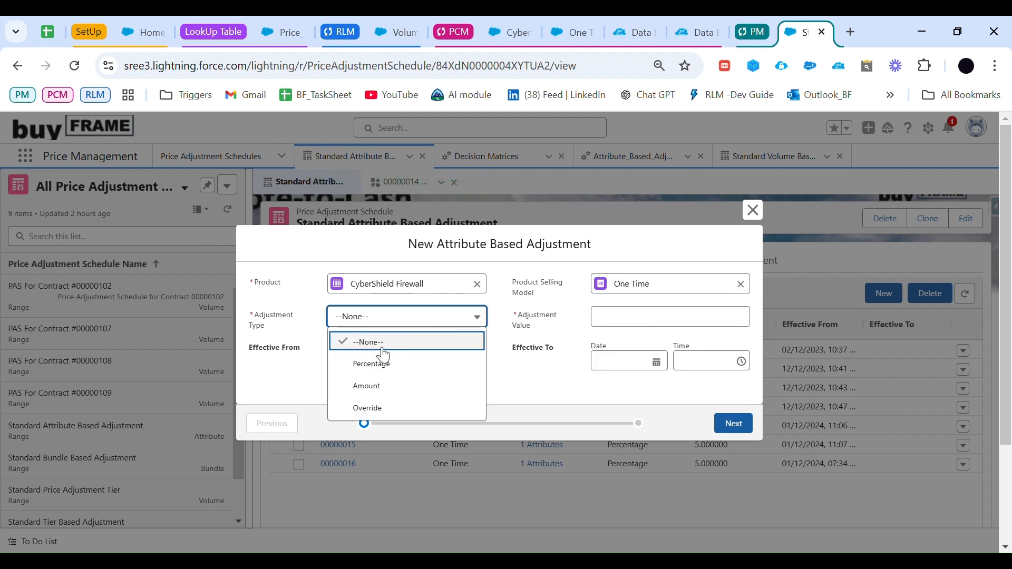
pyautogui.click(369, 361)
pyautogui.click(645, 318)
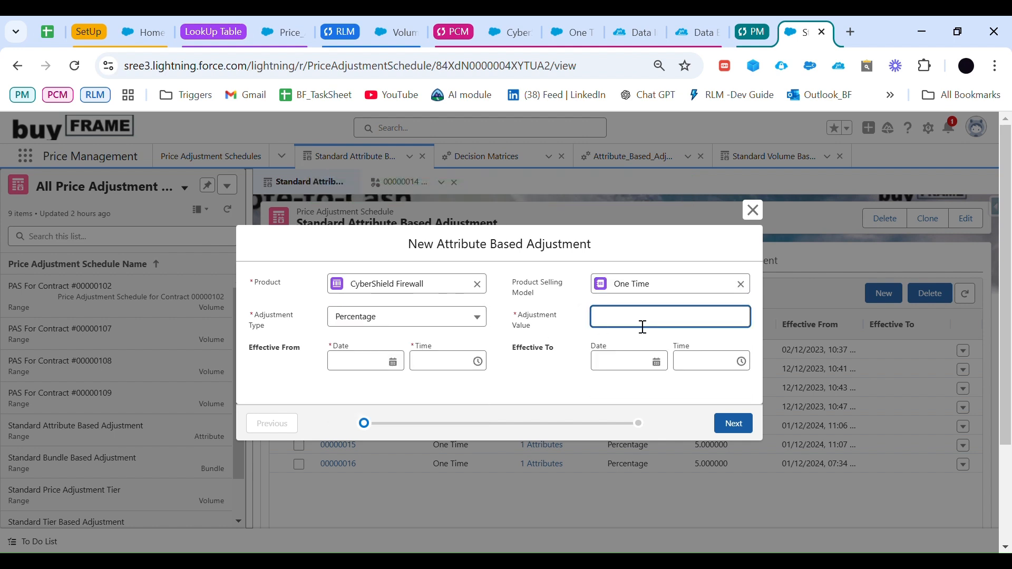
pyautogui.click(400, 367)
pyautogui.click(393, 351)
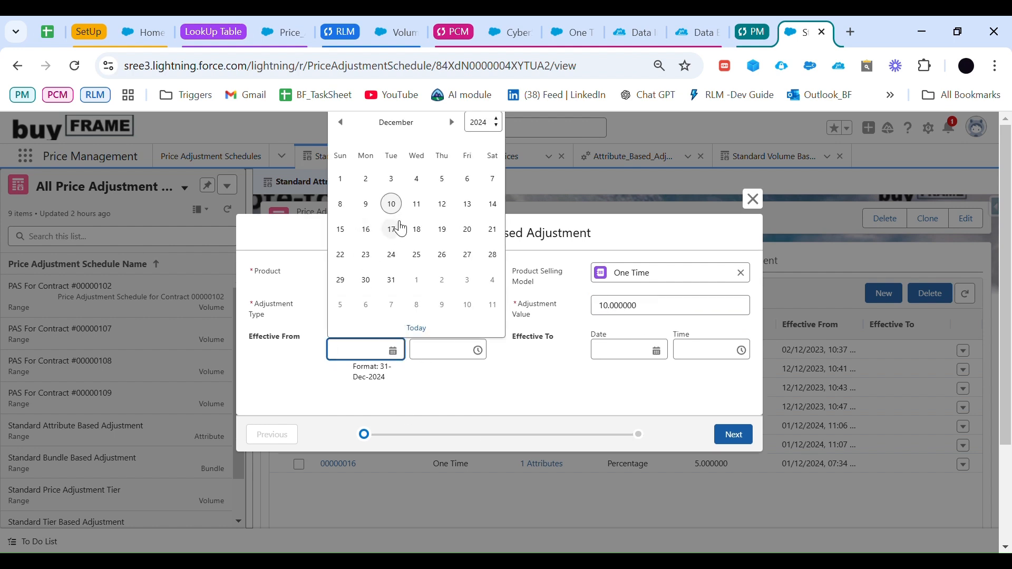
pyautogui.click(341, 180)
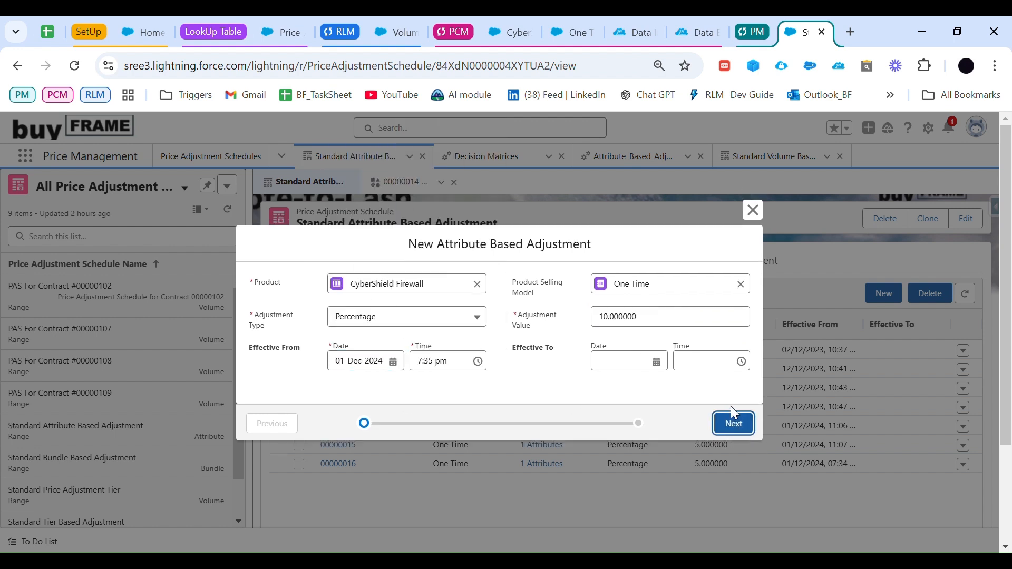
# Step: Continue to the attribute conditions, set Throughput Equals 5 Gbps, and save the 10 percent adjustment
pyautogui.click(732, 437)
pyautogui.click(549, 283)
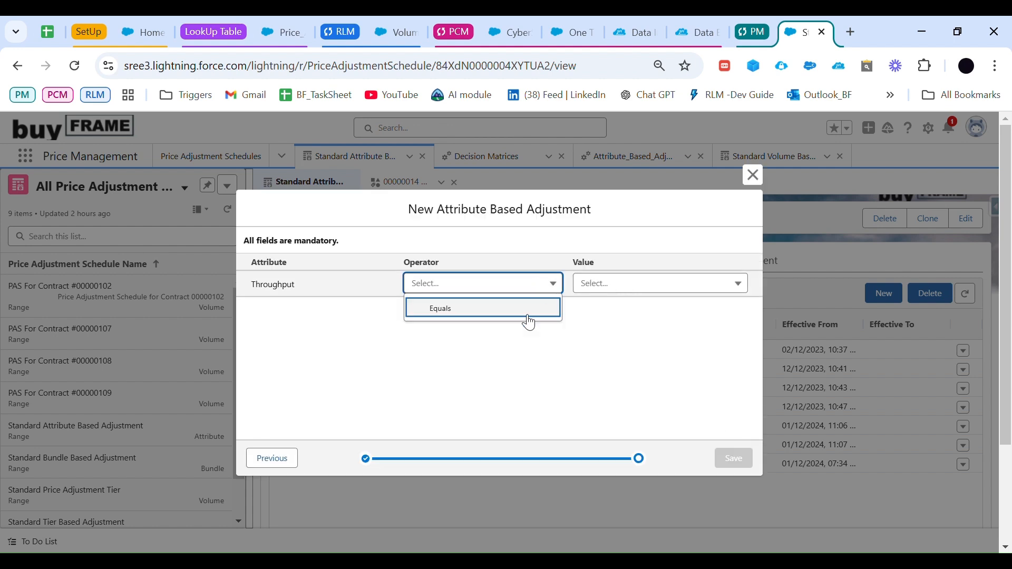
pyautogui.click(527, 310)
pyautogui.click(612, 284)
pyautogui.click(620, 332)
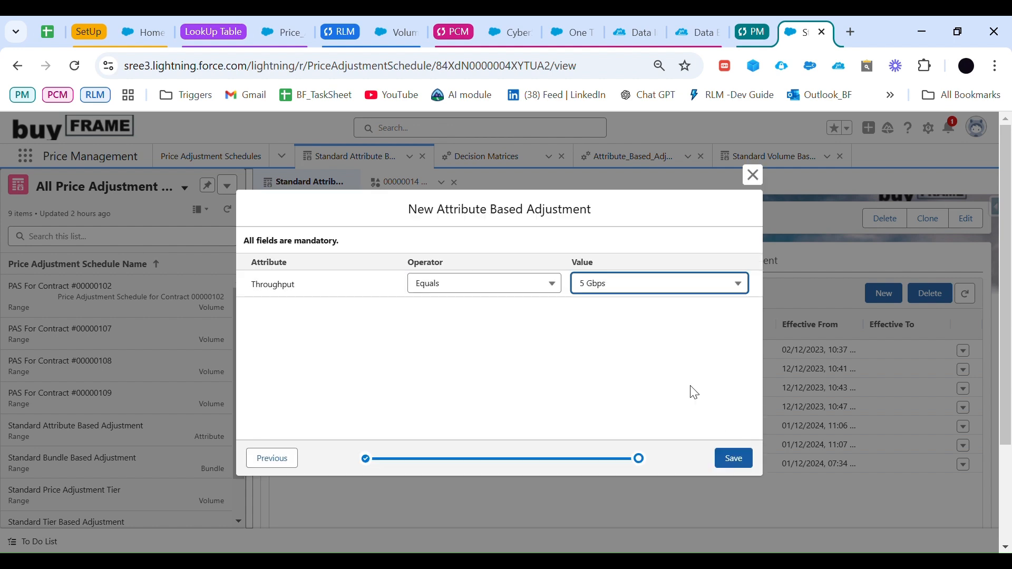
pyautogui.click(733, 459)
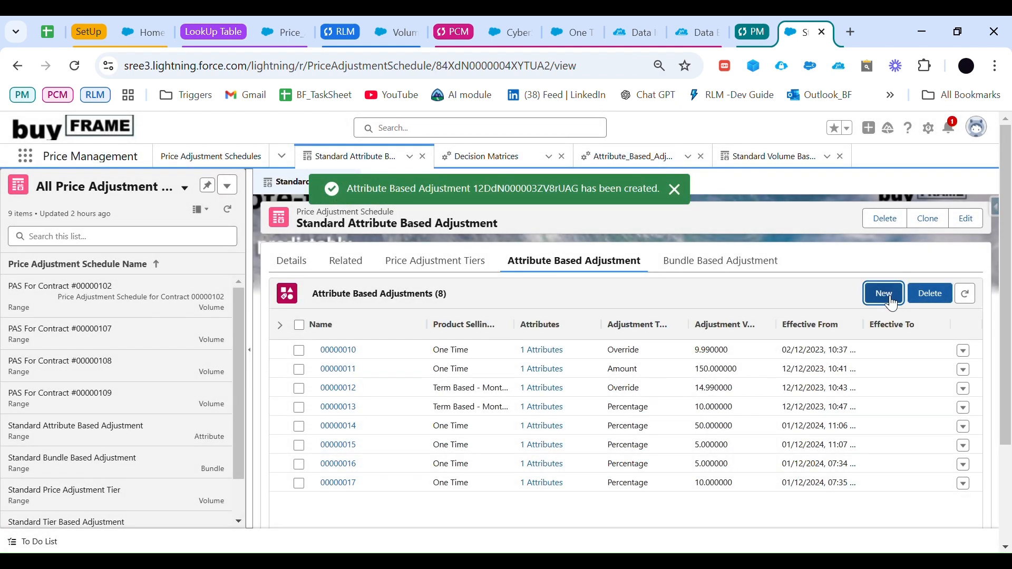
# Step: Start a third attribute based adjustment for CyberShield Firewall with the One Time selling model
pyautogui.click(884, 294)
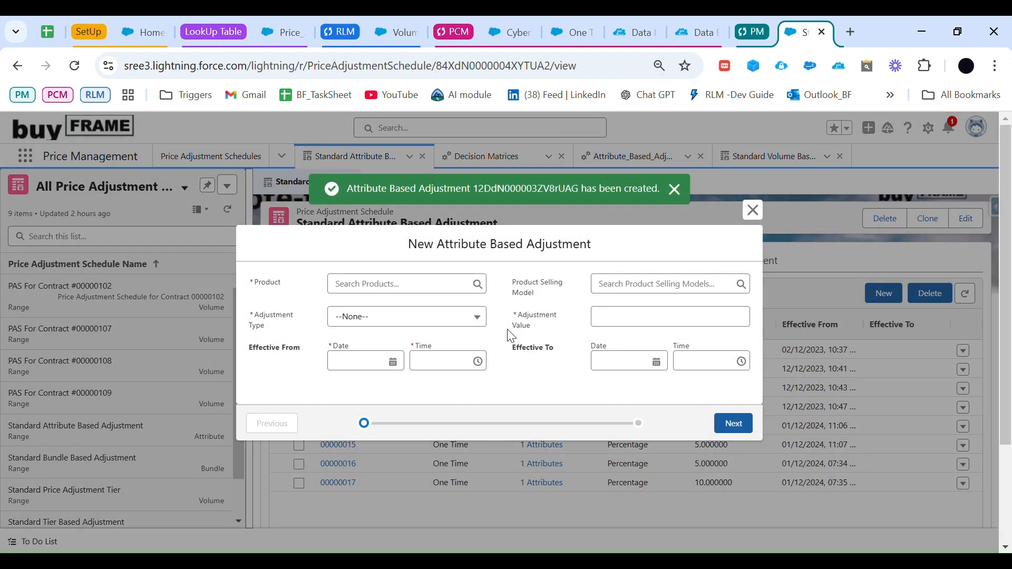
pyautogui.click(395, 285)
pyautogui.click(403, 332)
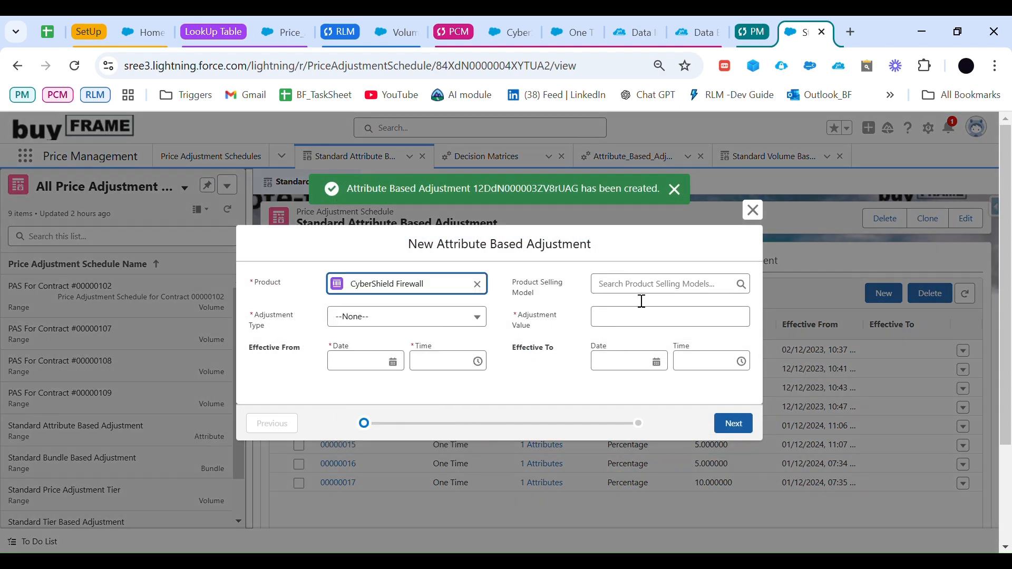
pyautogui.click(642, 293)
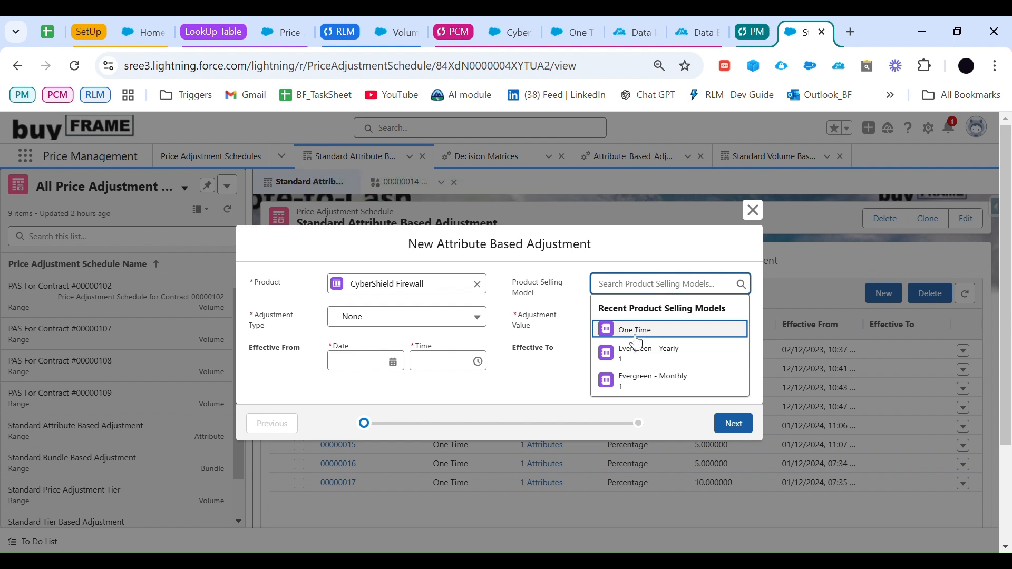
pyautogui.click(636, 330)
# Step: Set the third adjustment to Percentage with value 15, effective from 01-Dec-2024, and continue to the attribute conditions
pyautogui.click(472, 334)
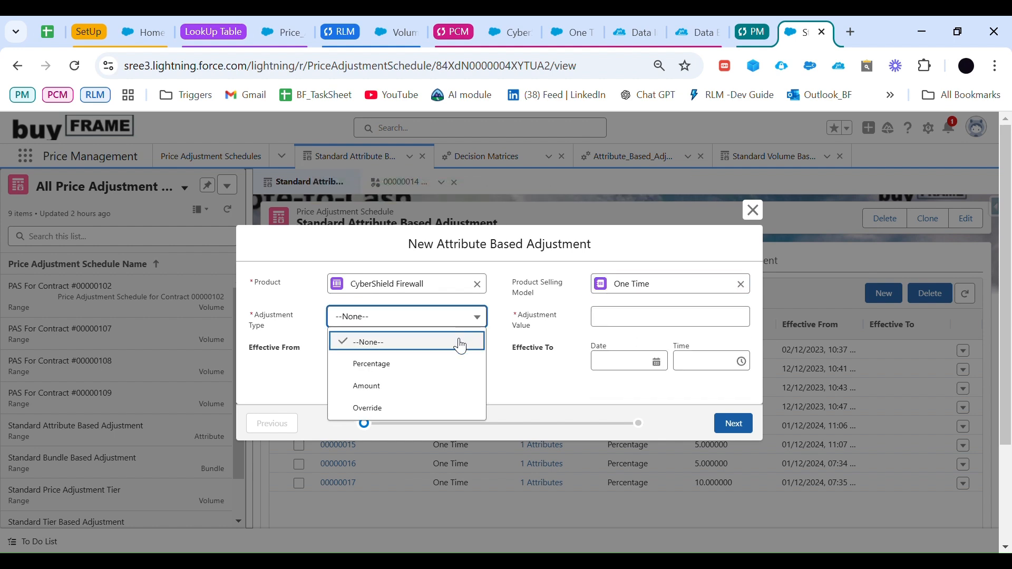
pyautogui.click(414, 363)
pyautogui.click(613, 325)
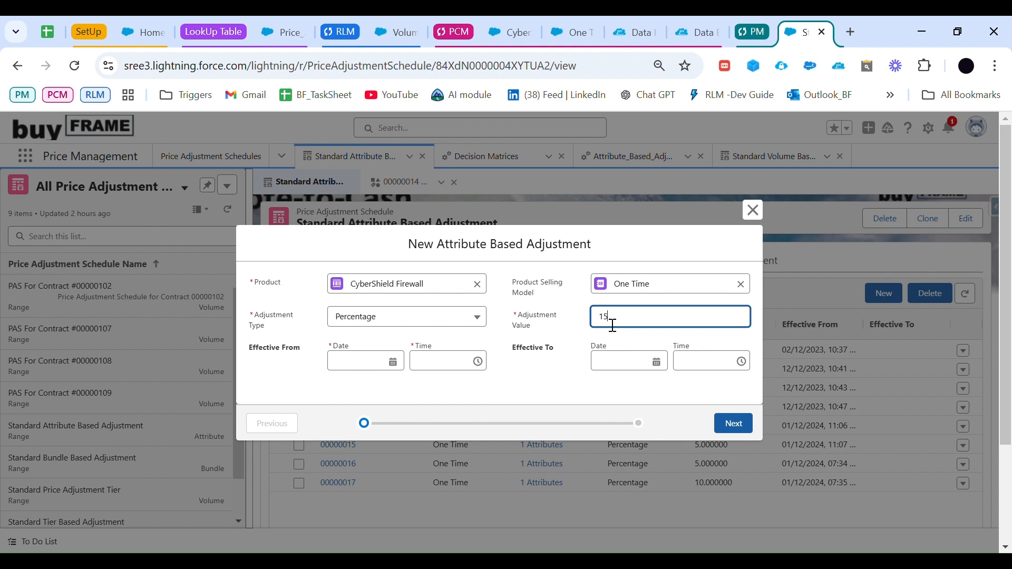
pyautogui.click(369, 361)
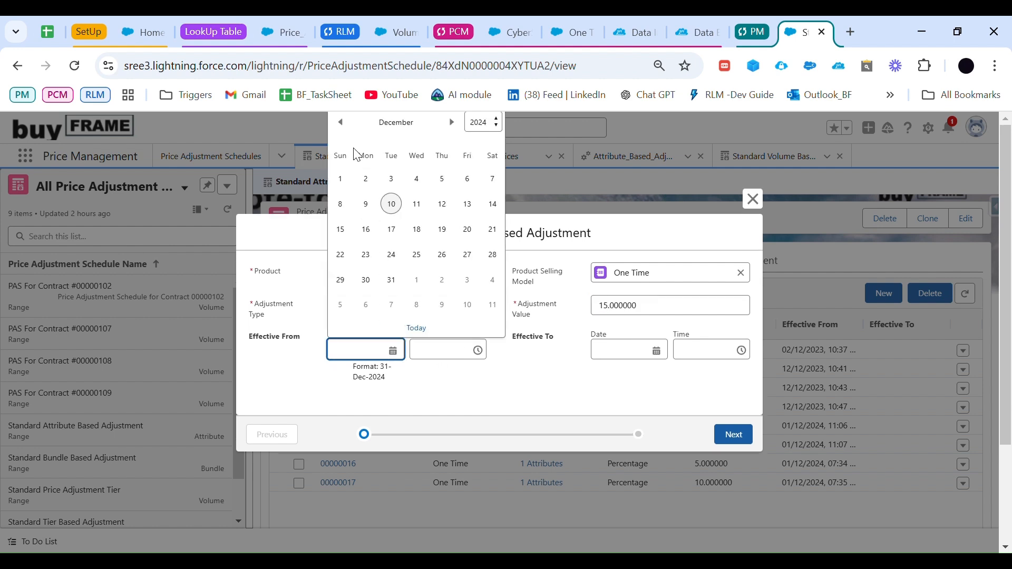
pyautogui.click(343, 177)
pyautogui.click(732, 434)
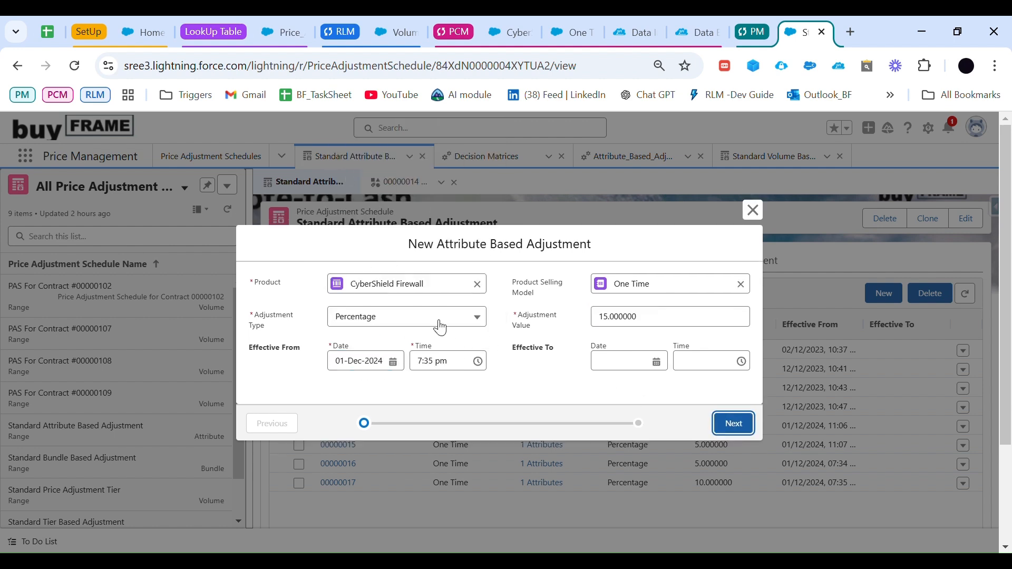
# Step: Set the condition to Throughput Equals 10 Gbps and save the 15 percent adjustment
pyautogui.click(477, 294)
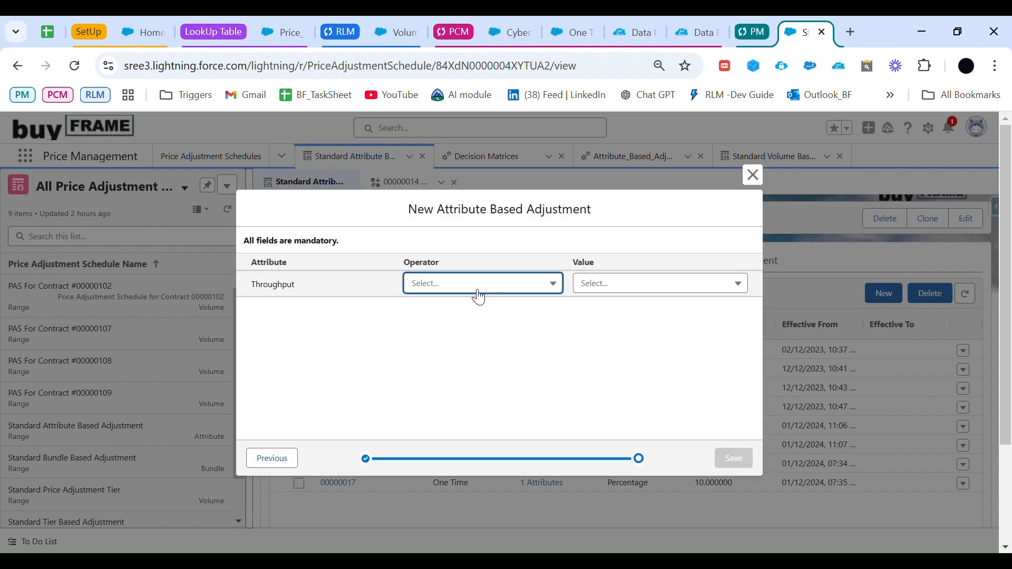
pyautogui.click(478, 312)
pyautogui.click(636, 291)
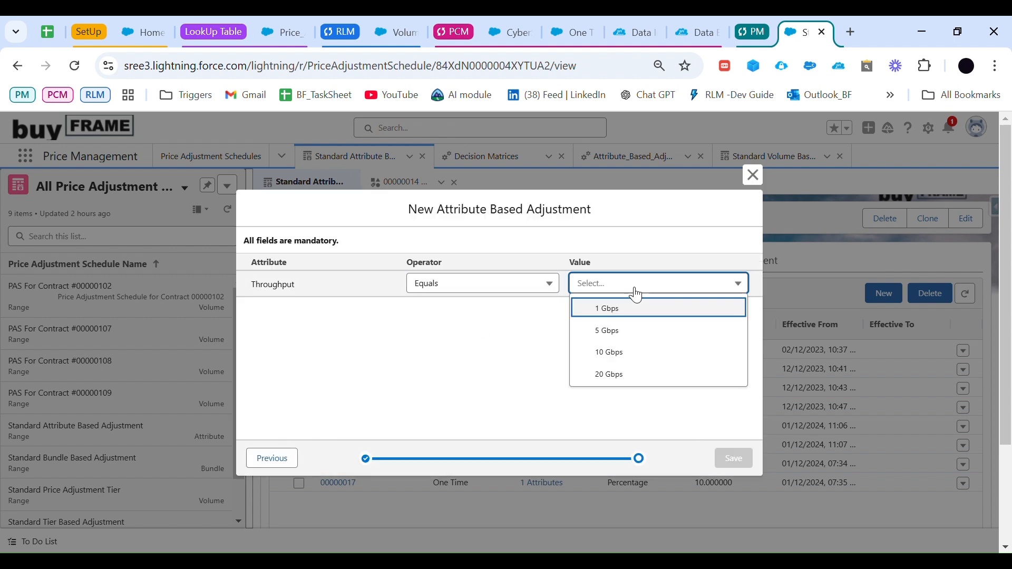
pyautogui.click(630, 353)
pyautogui.click(727, 454)
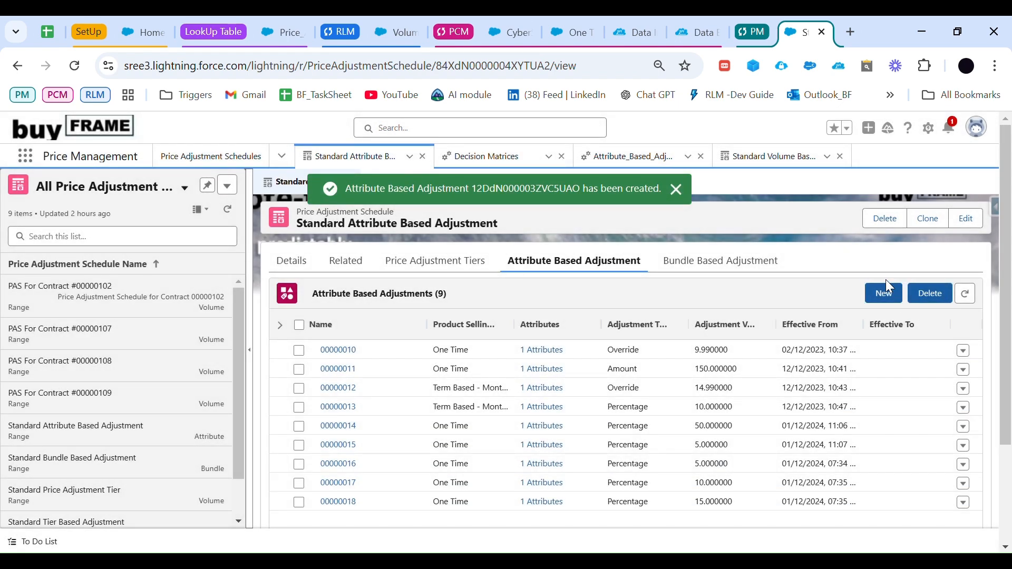
# Step: Start a fourth attribute based adjustment for CyberShield Firewall with the One Time selling model
pyautogui.click(884, 293)
pyautogui.click(369, 285)
pyautogui.click(403, 336)
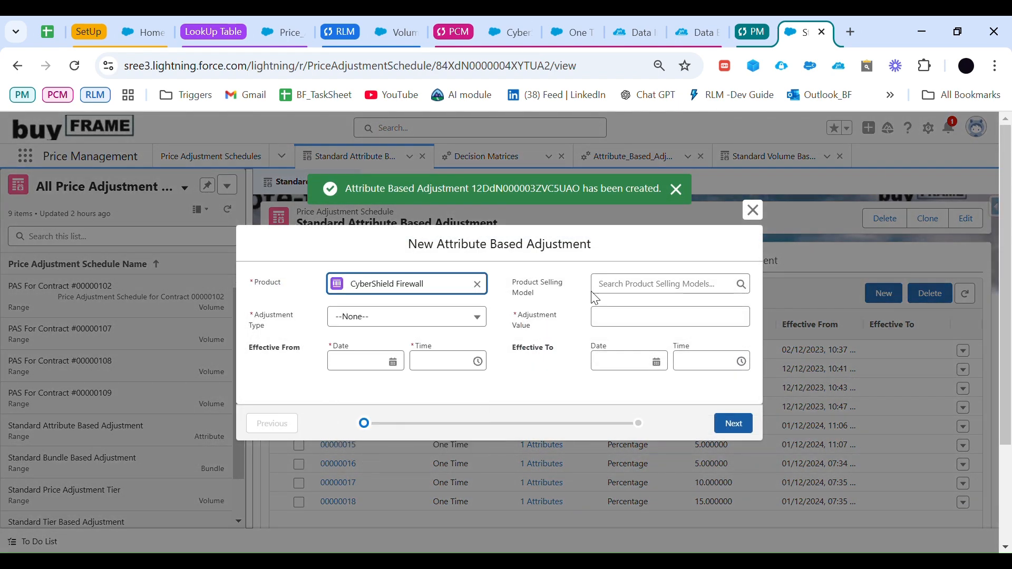
pyautogui.click(636, 295)
pyautogui.click(640, 328)
# Step: Set the fourth adjustment to Percentage with value 20, effective from 01-Dec-2024, and continue to the attribute conditions
pyautogui.click(477, 318)
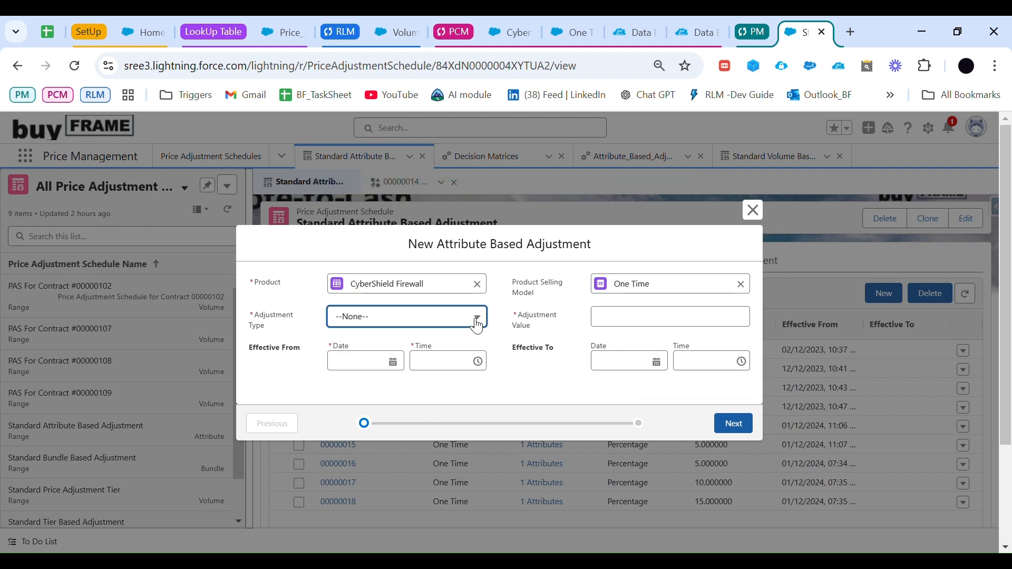
pyautogui.click(422, 357)
pyautogui.click(608, 328)
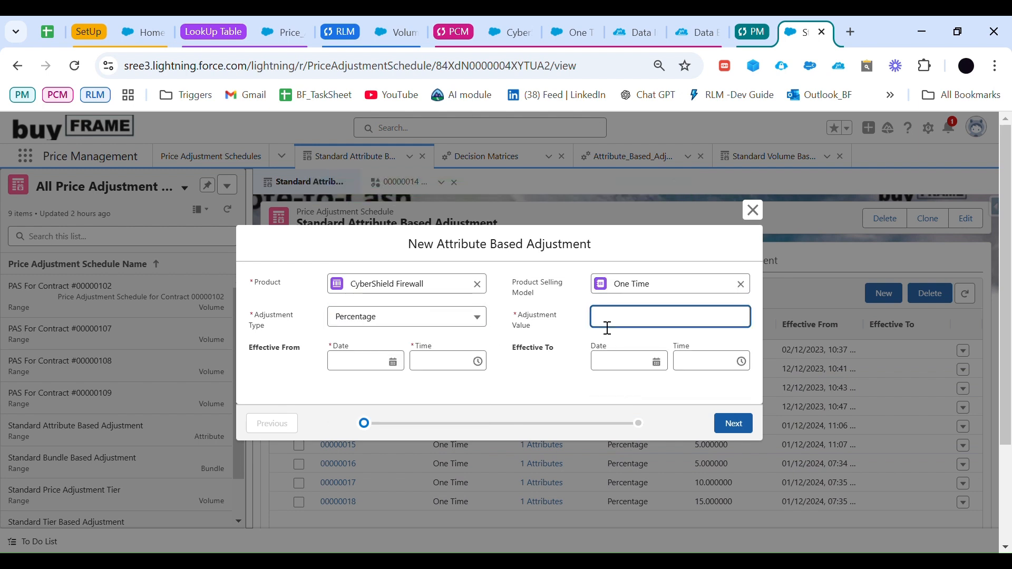
pyautogui.click(390, 372)
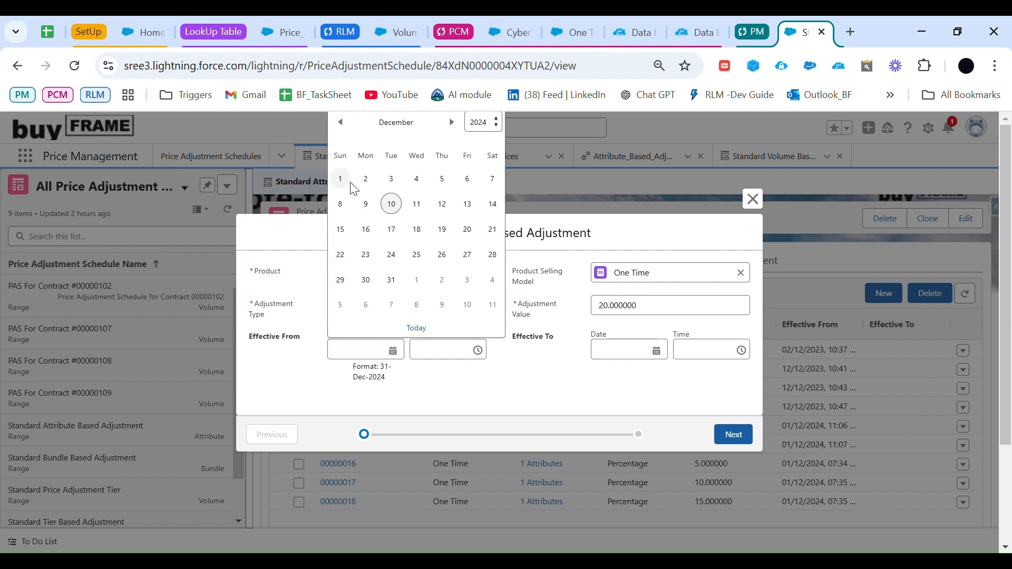
pyautogui.click(342, 178)
pyautogui.click(733, 435)
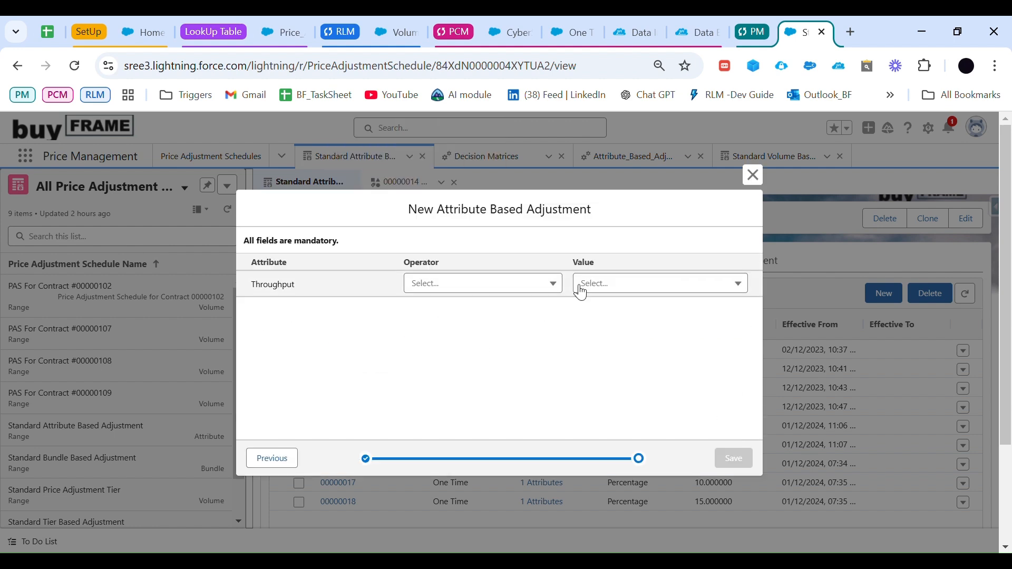
# Step: Set the condition to Throughput Equals 20 Gbps, save the 20 percent adjustment, and review the adjustment list
pyautogui.click(472, 281)
pyautogui.click(501, 306)
pyautogui.click(606, 295)
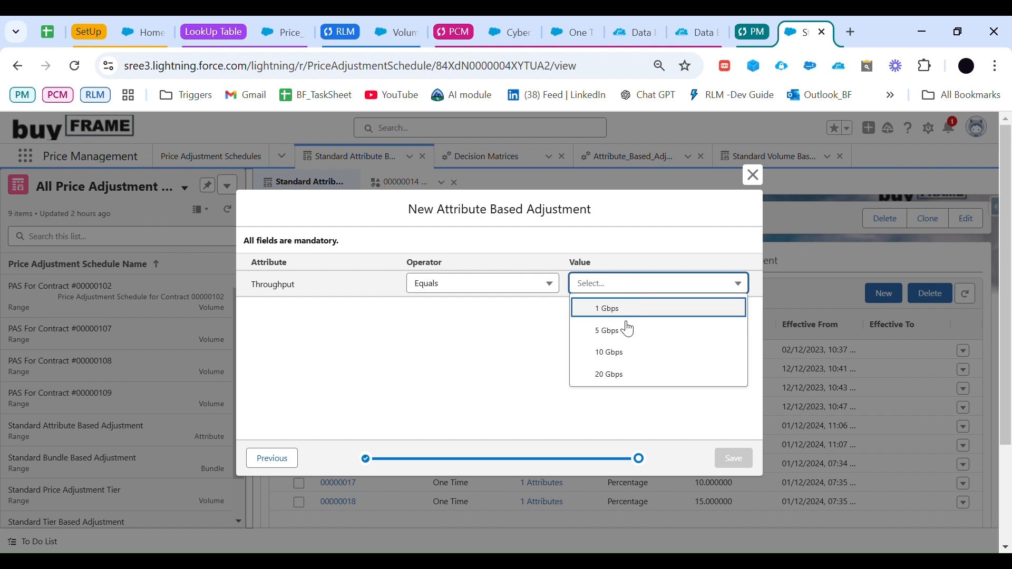
pyautogui.click(630, 387)
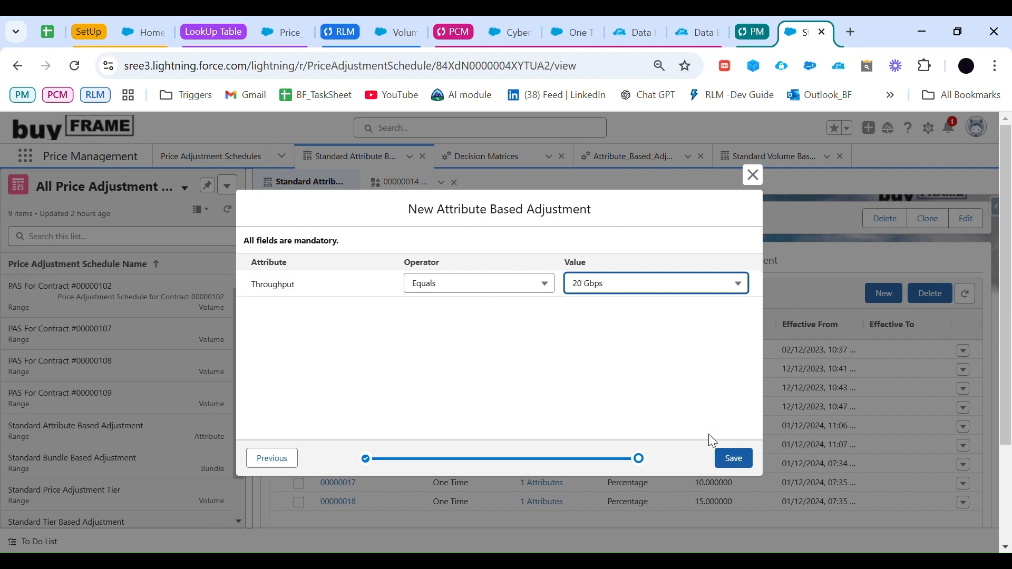
pyautogui.click(730, 455)
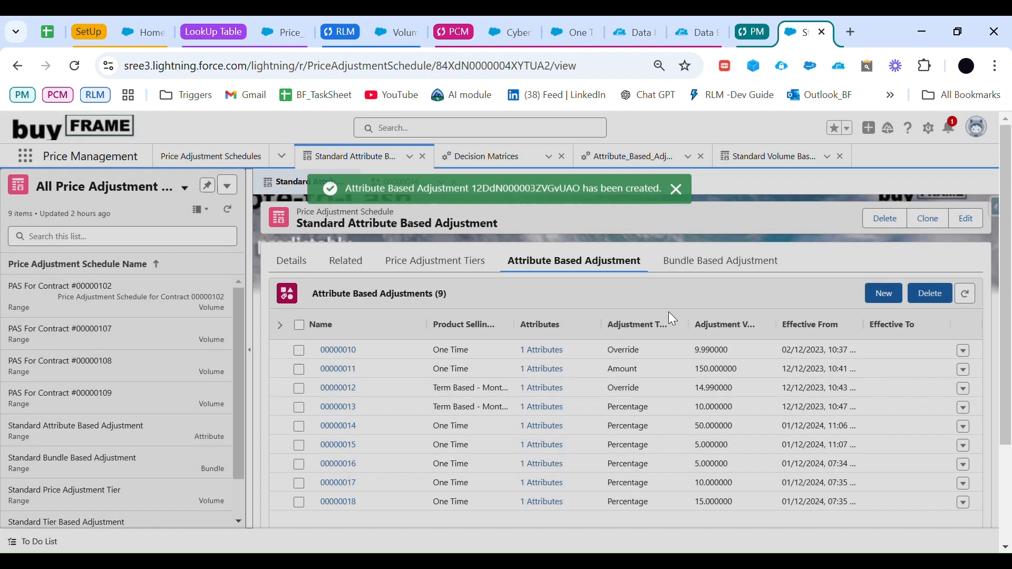
pyautogui.scroll(-3, 484, 345)
pyautogui.scroll(2, 484, 345)
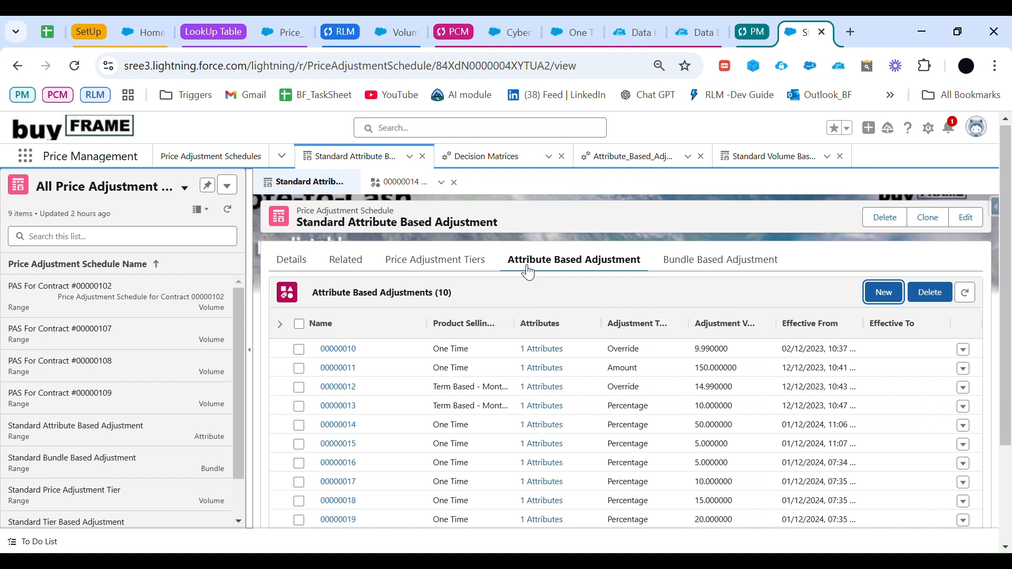
# Step: Open the Attribute Discount Entries lookup table in Business Rules Engine and refresh its data
pyautogui.click(283, 29)
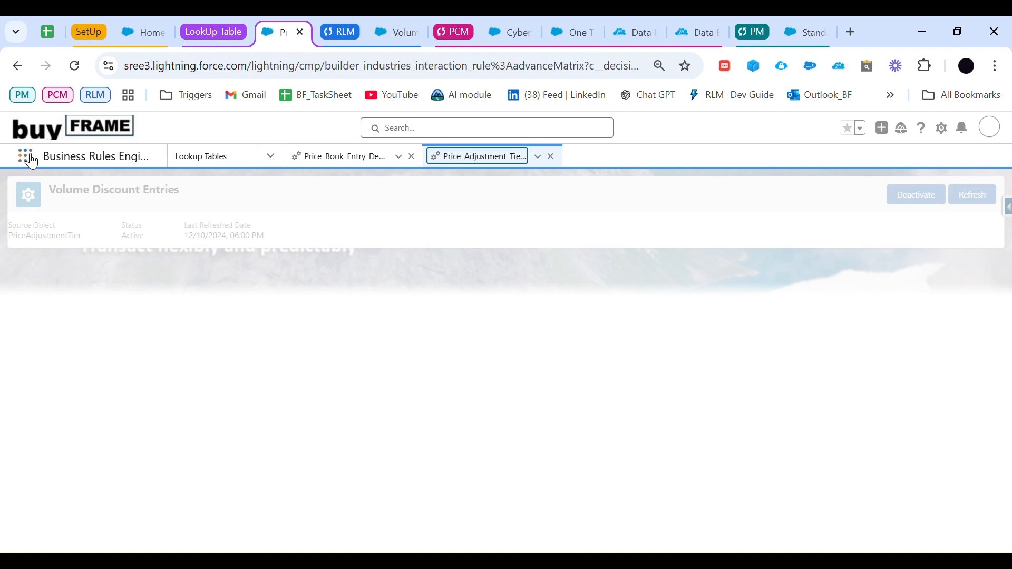
pyautogui.click(26, 156)
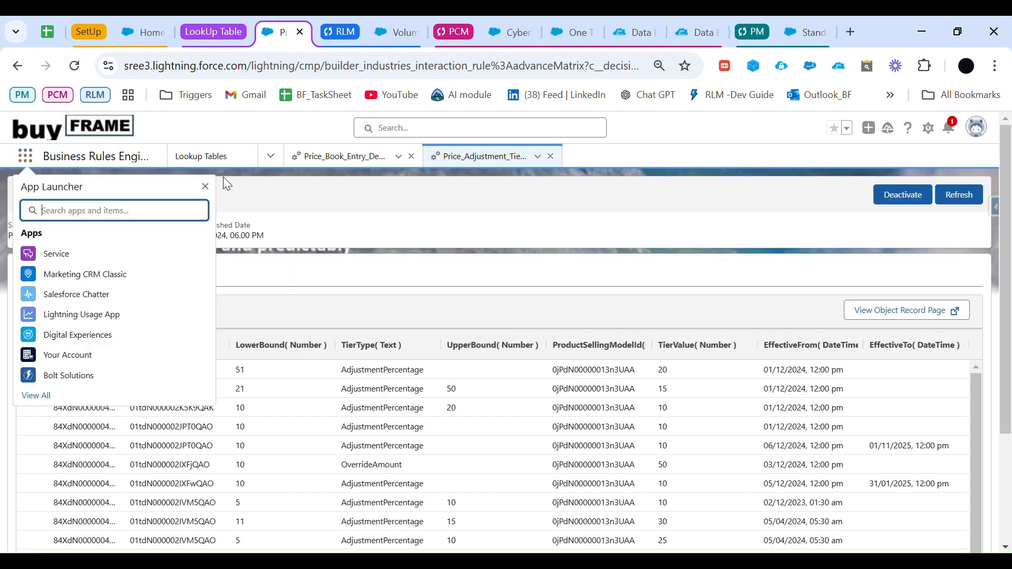
pyautogui.click(205, 186)
pyautogui.click(200, 159)
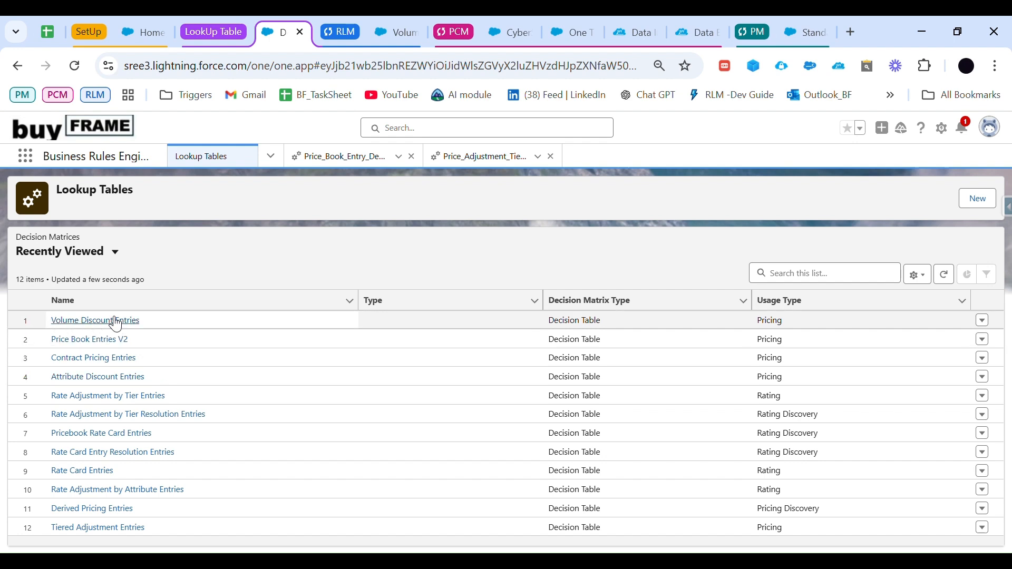
pyautogui.click(125, 377)
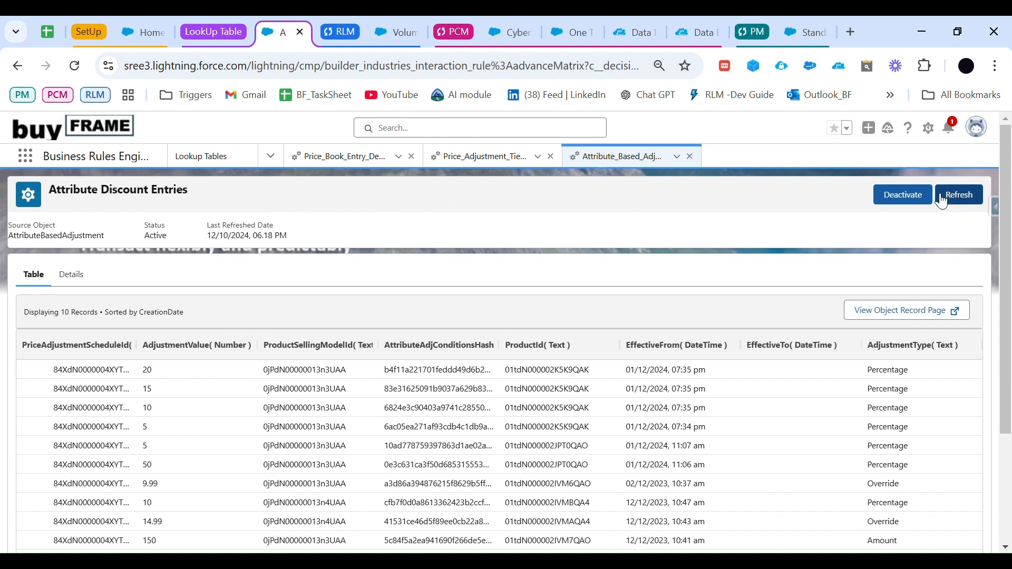
pyautogui.click(968, 201)
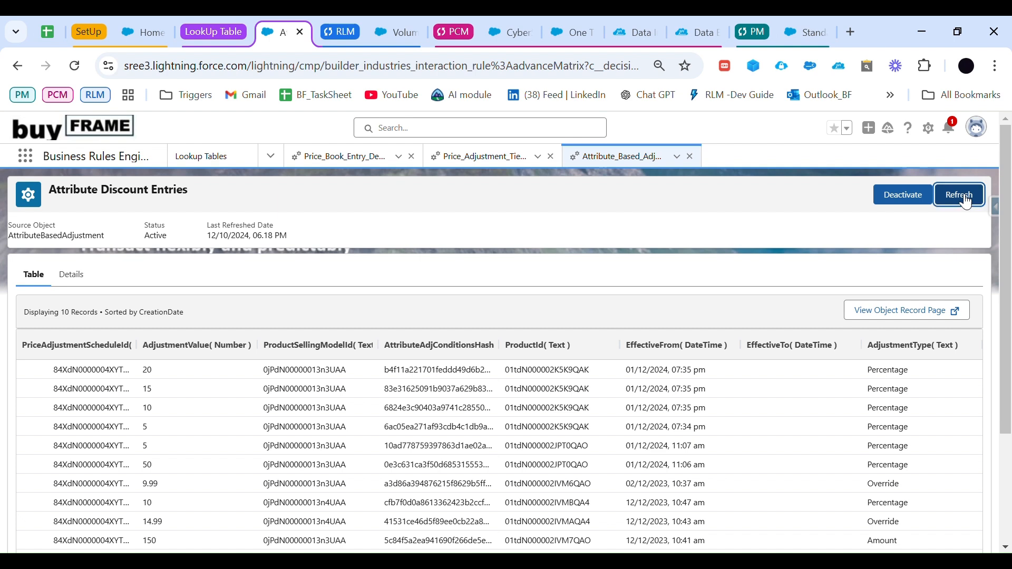
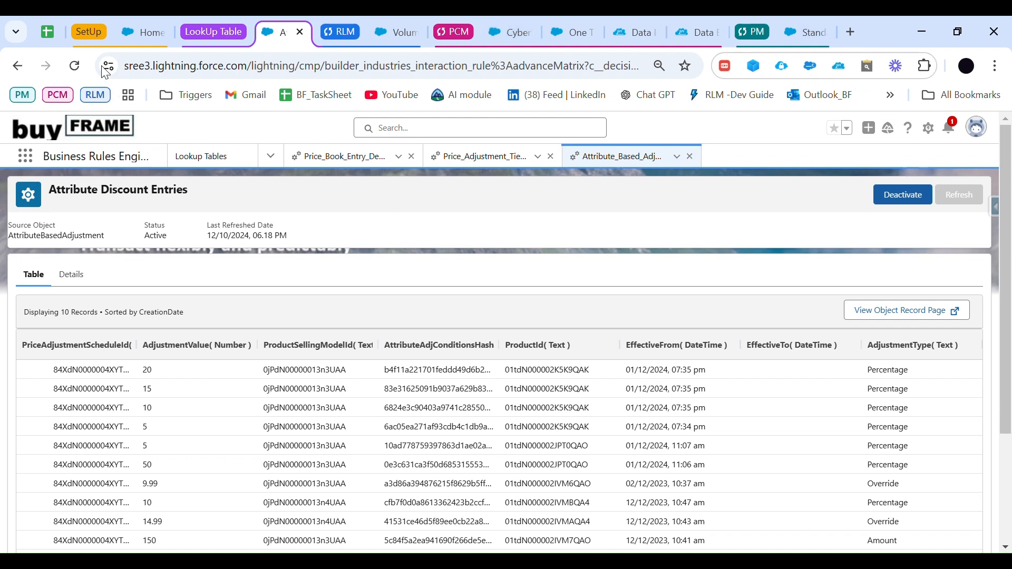
# Step: Reload the Attribute Discount Entries lookup table page and check its last refreshed date
pyautogui.click(75, 66)
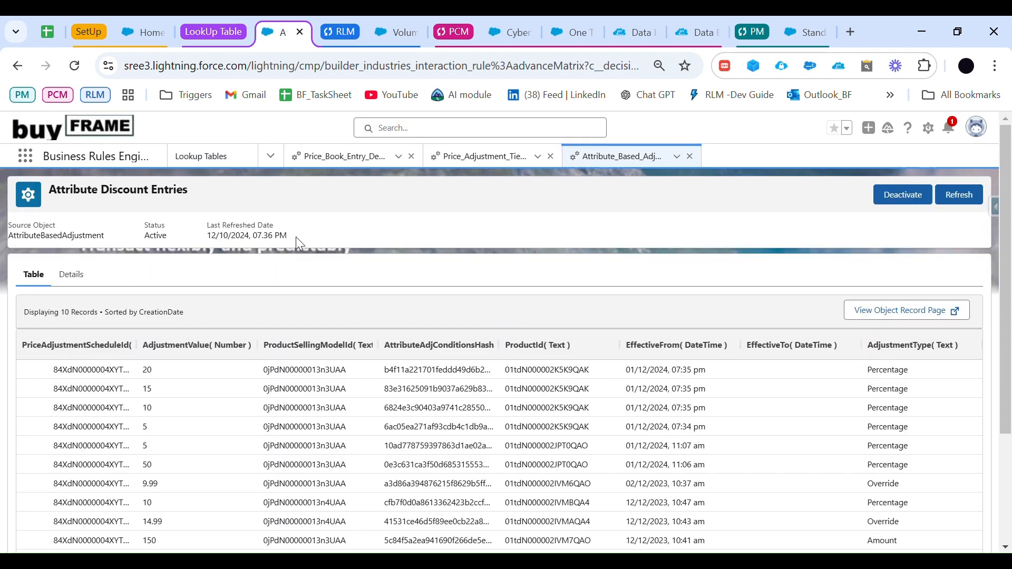
pyautogui.moveTo(296, 236); pyautogui.dragTo(216, 217)
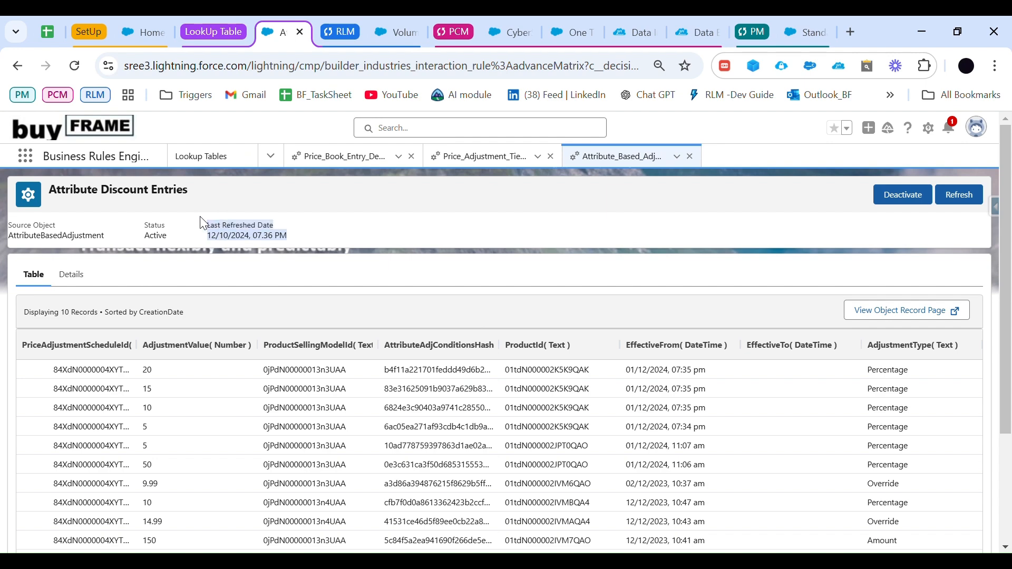
pyautogui.click(306, 215)
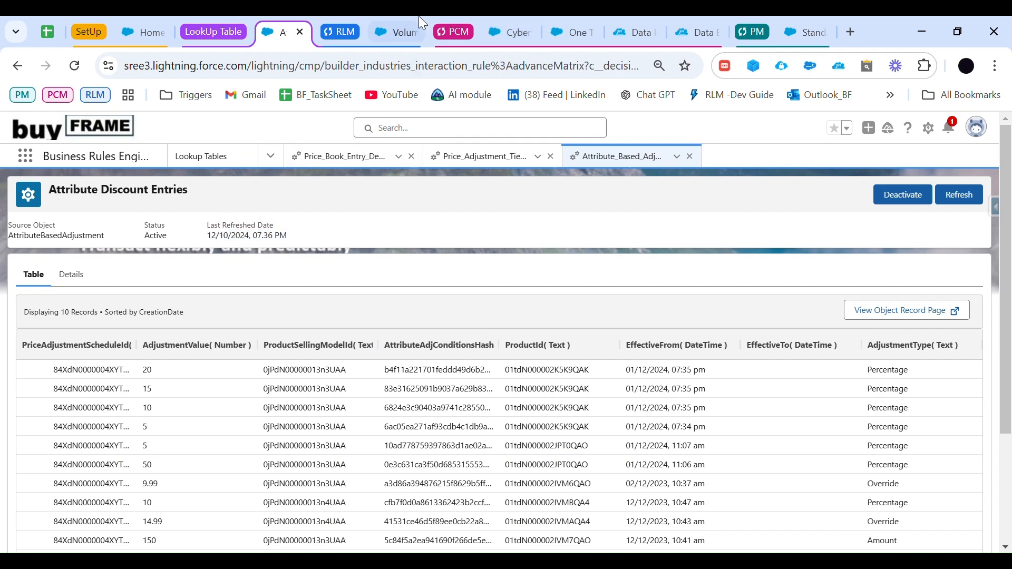
# Step: Create a new quote named "Attribute based adjustment quote" in Revenue Lifecycle Management and save it
pyautogui.click(391, 21)
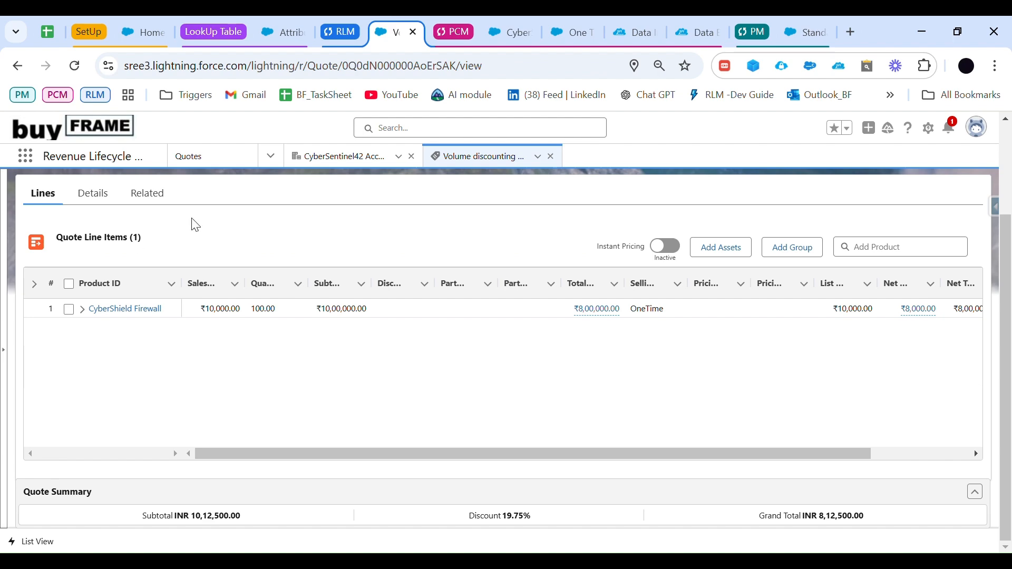
pyautogui.click(248, 157)
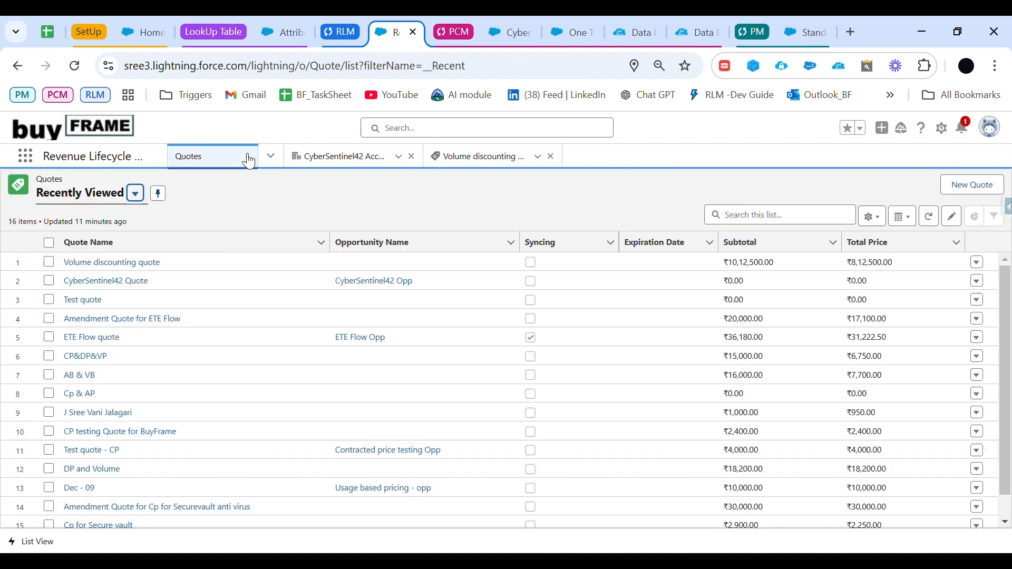
pyautogui.click(974, 188)
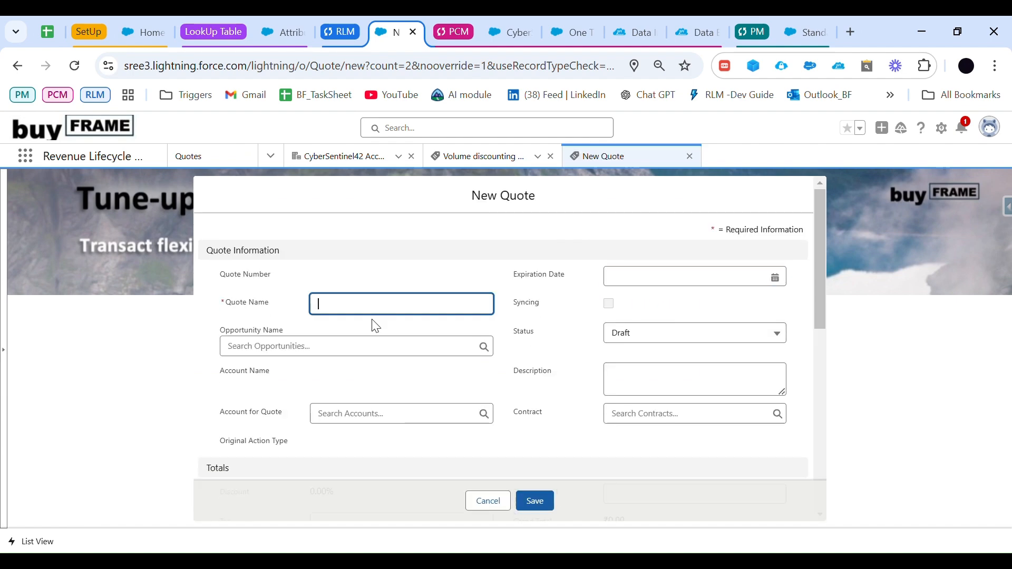
pyautogui.write('Attribute based adjustment')
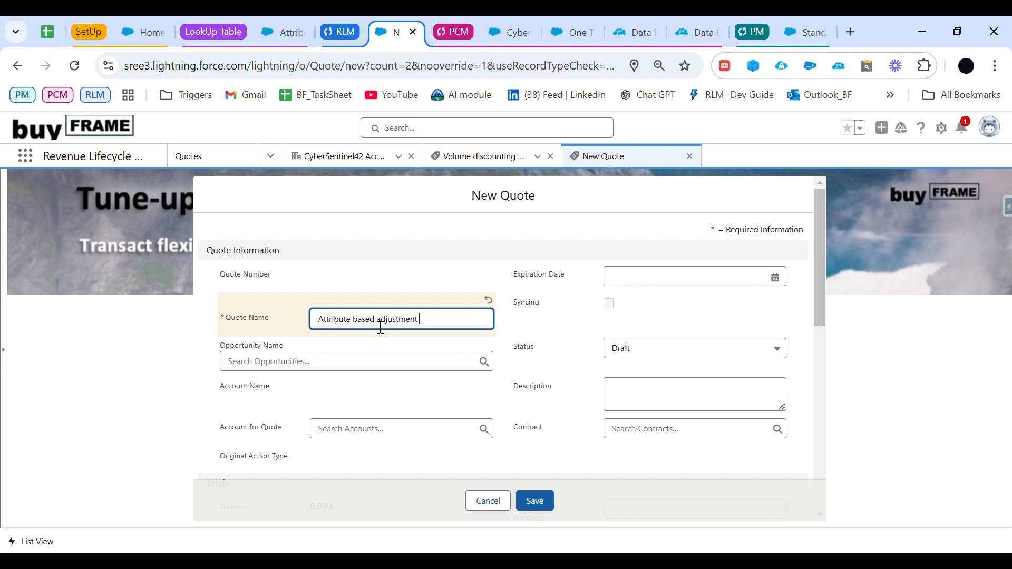
pyautogui.write('quote')
pyautogui.click(543, 498)
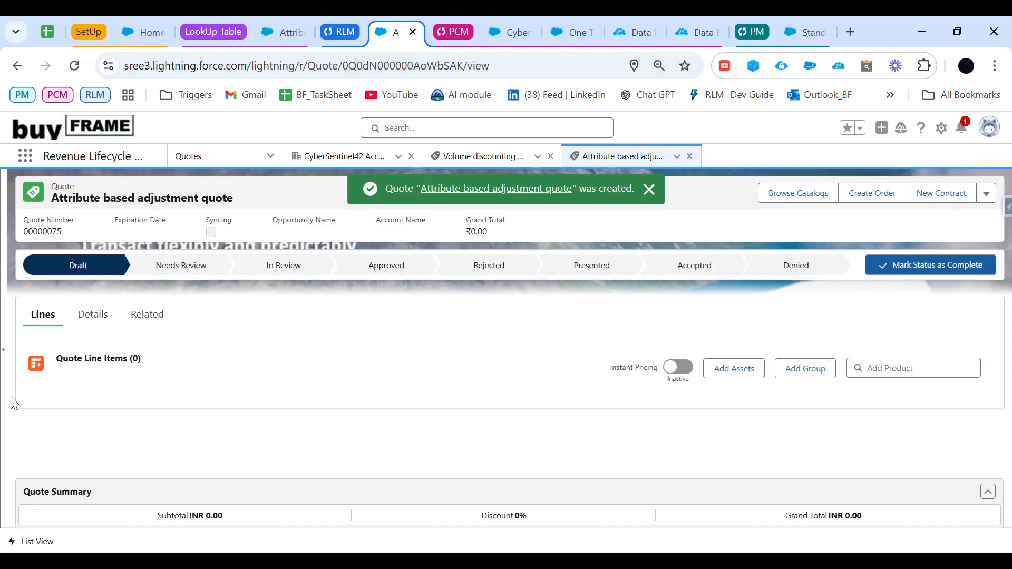
# Step: Assign the Standard Price Book to the quote and open the MC_Products catalog for browsing
pyautogui.click(787, 203)
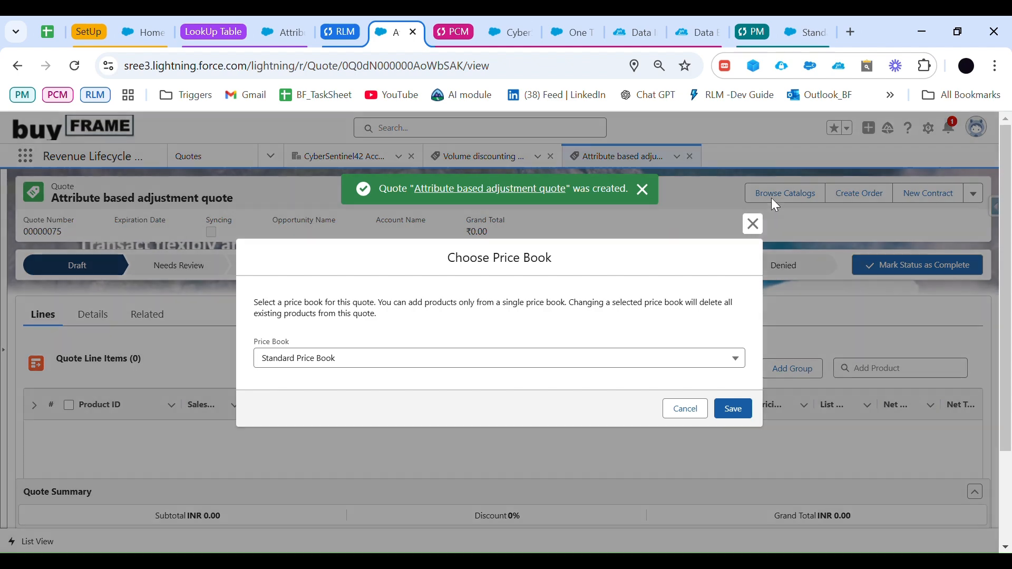
pyautogui.click(734, 410)
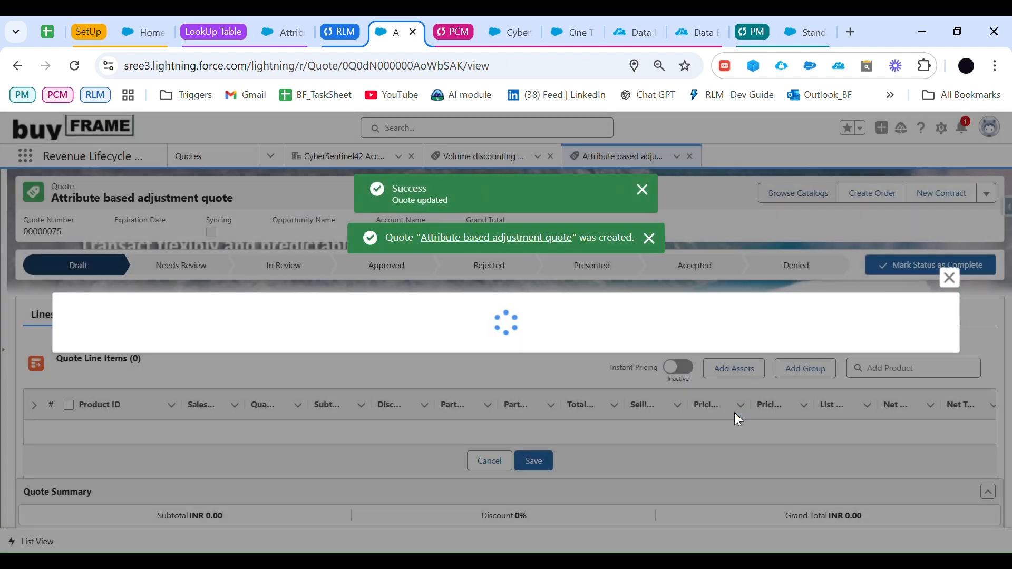
pyautogui.click(72, 300)
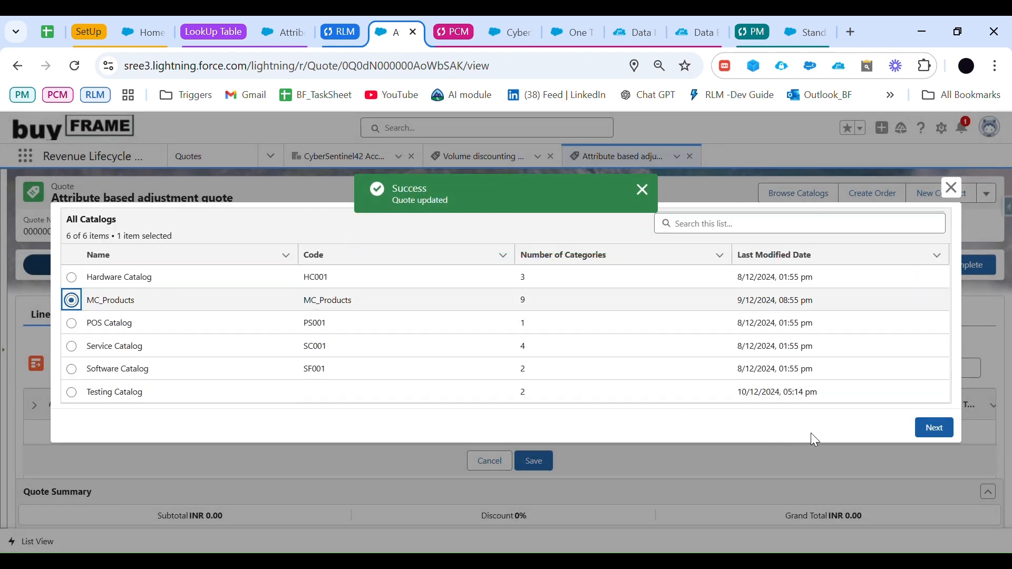
pyautogui.click(934, 427)
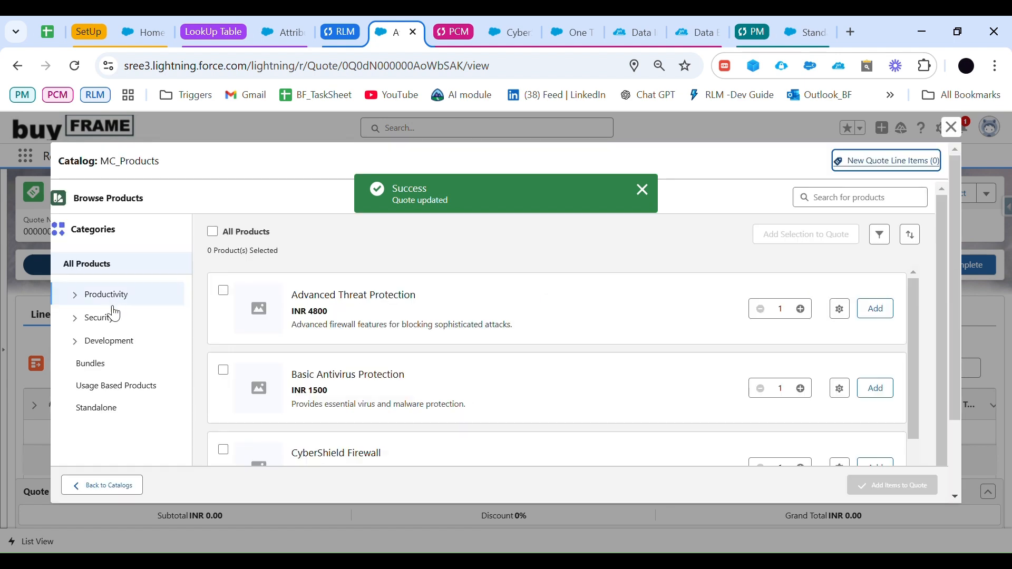
# Step: Open the configuration of CyberShield Firewall from the Security category and set its Throughput to 20 Gbps
pyautogui.click(108, 317)
pyautogui.scroll(-1, 311, 399)
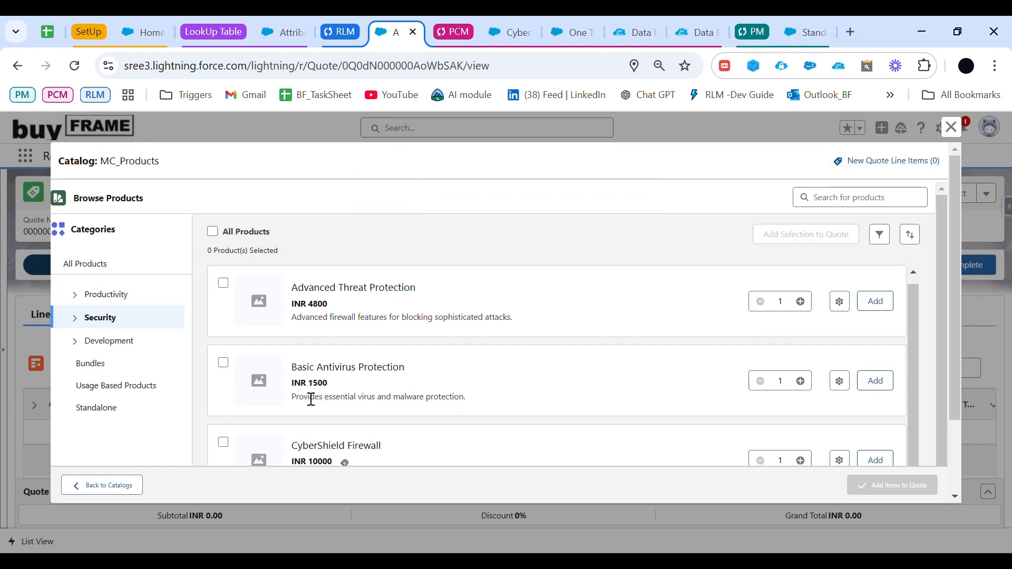
pyautogui.scroll(-1, 311, 399)
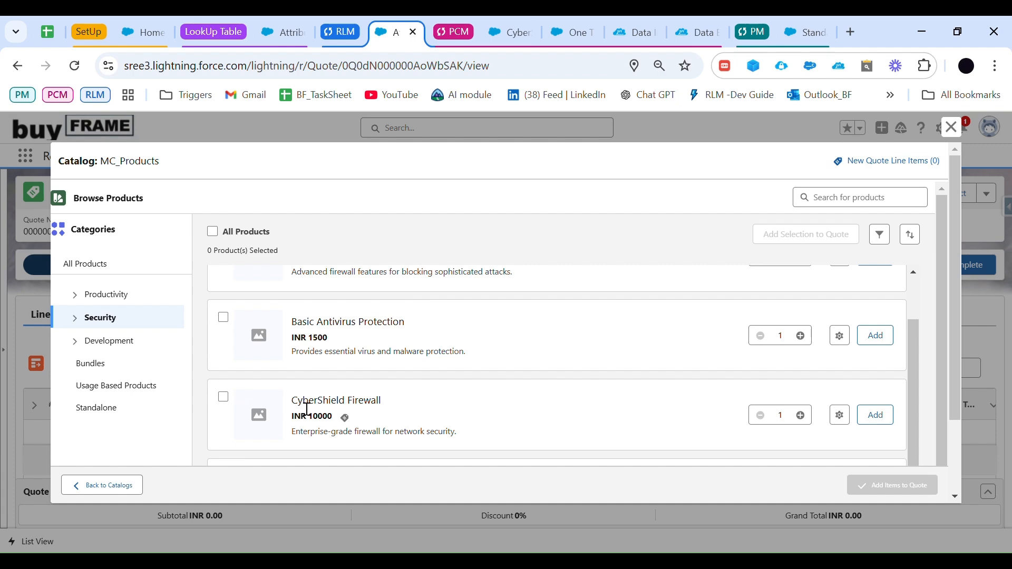
pyautogui.click(840, 415)
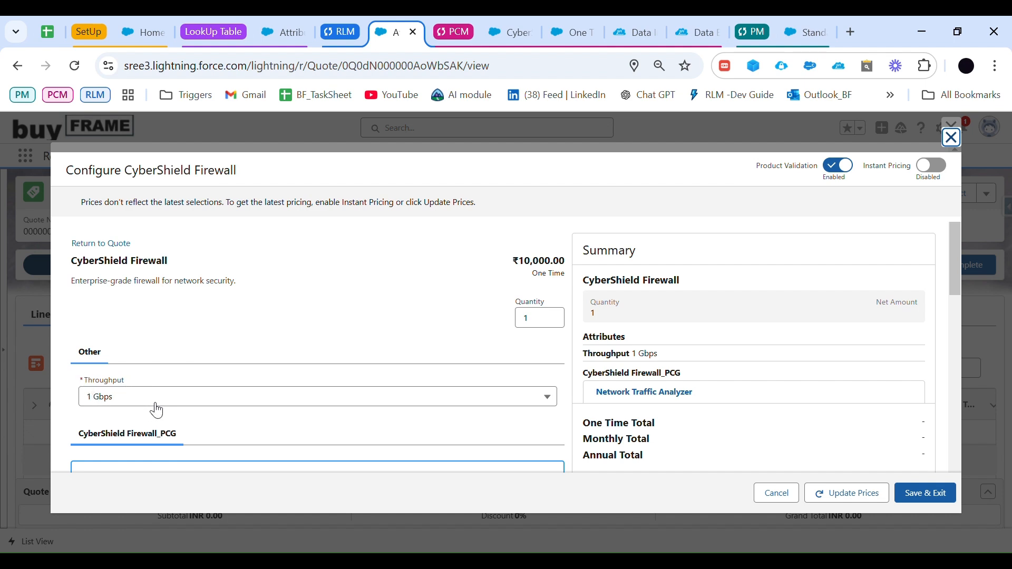
pyautogui.click(155, 405)
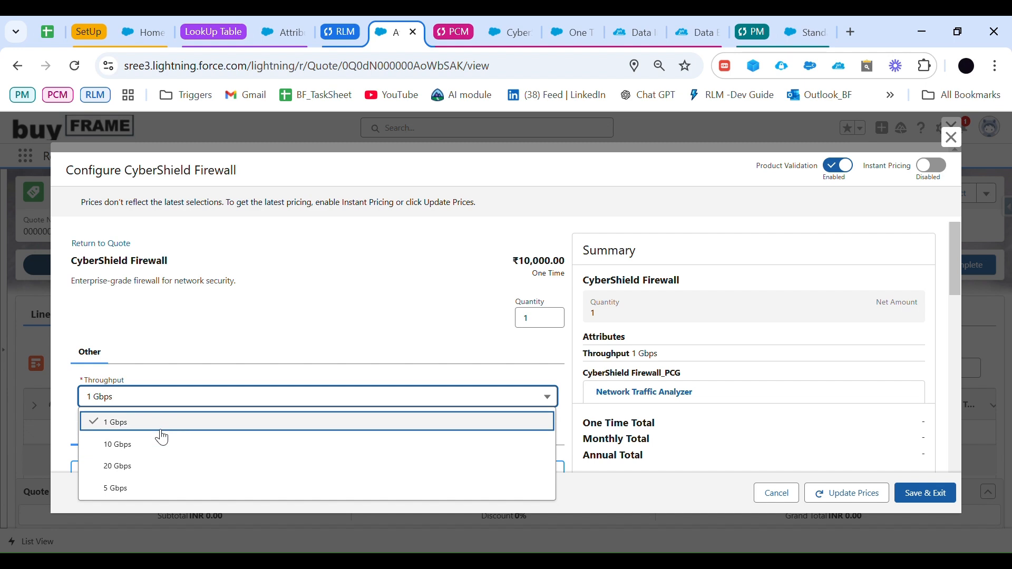
pyautogui.click(145, 467)
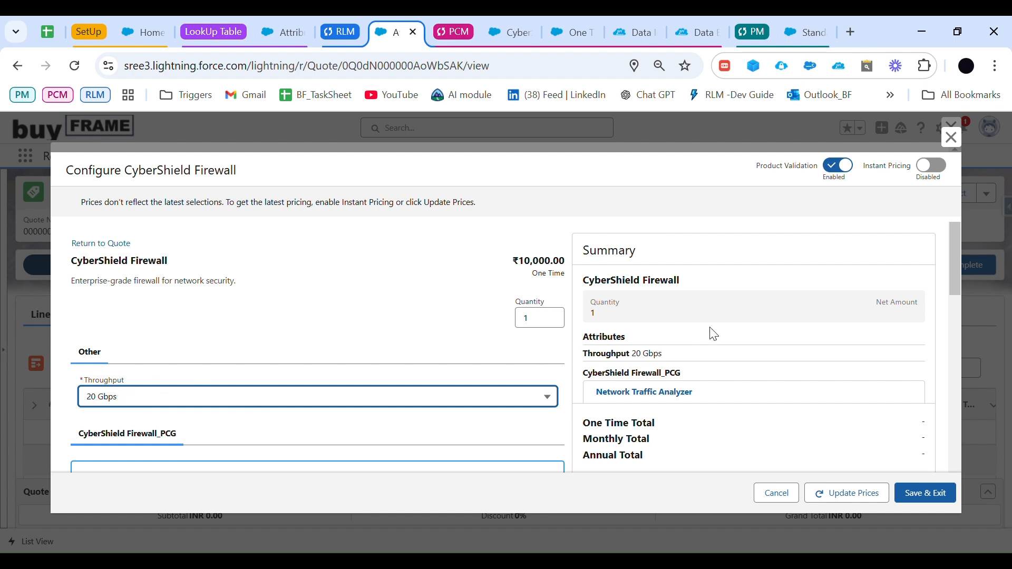
# Step: Enable Instant Pricing, review the firewall's net unit price in the summary, and save the configuration to the quote
pyautogui.click(931, 176)
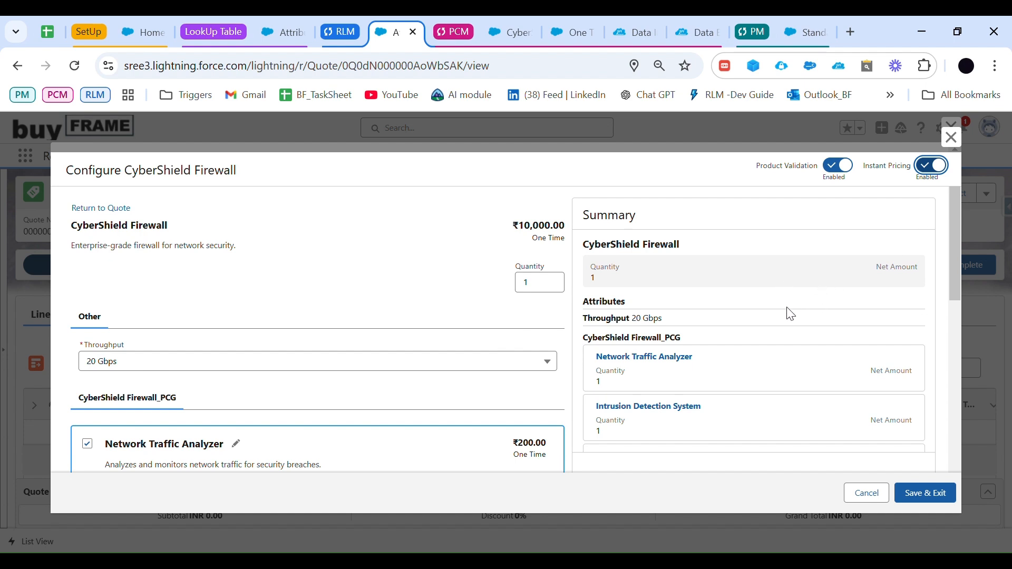
pyautogui.moveTo(738, 282); pyautogui.dragTo(789, 281)
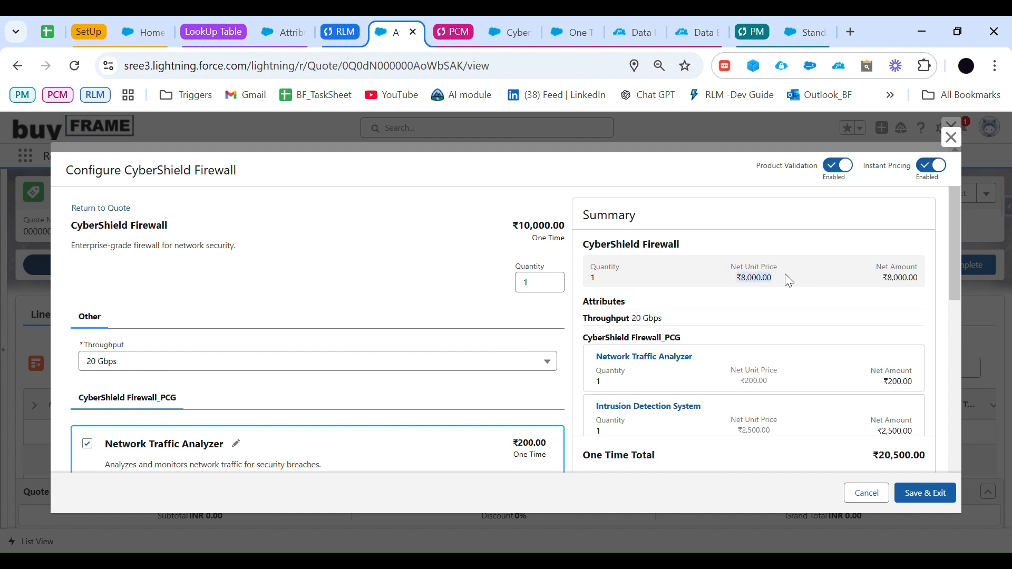
pyautogui.click(779, 301)
pyautogui.moveTo(772, 285); pyautogui.dragTo(733, 285)
pyautogui.scroll(-1, 832, 373)
pyautogui.scroll(1, 924, 457)
pyautogui.click(929, 501)
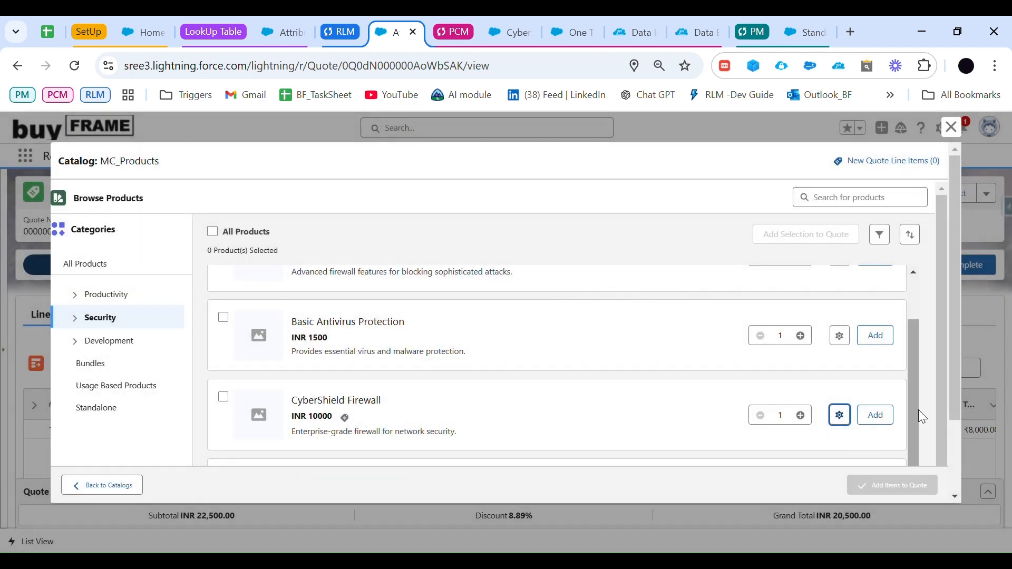
# Step: Add a second CyberShield Firewall with its default configuration to the quote and save the line items
pyautogui.click(875, 416)
pyautogui.click(899, 486)
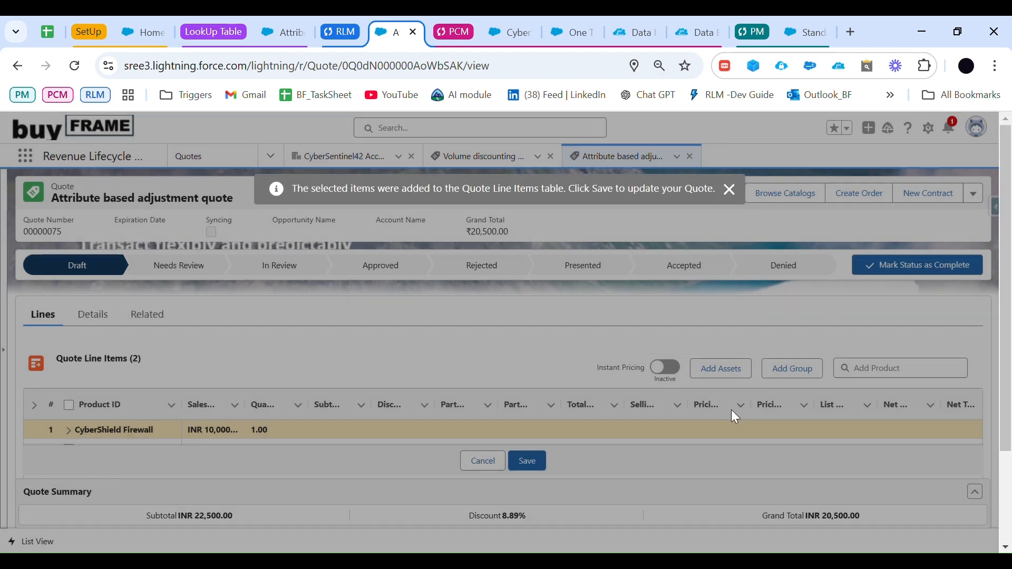
pyautogui.scroll(-1, 357, 368)
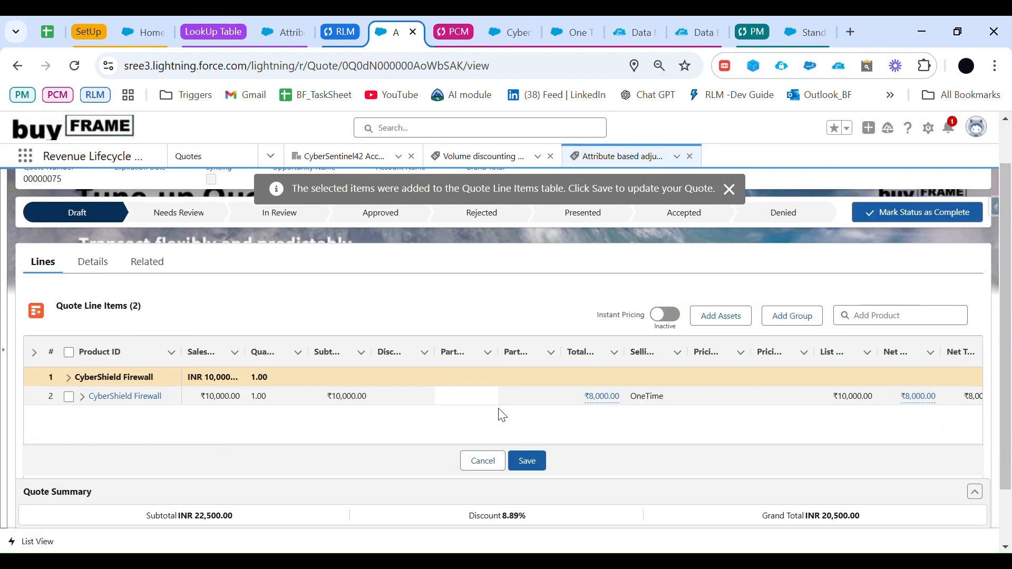
pyautogui.click(527, 461)
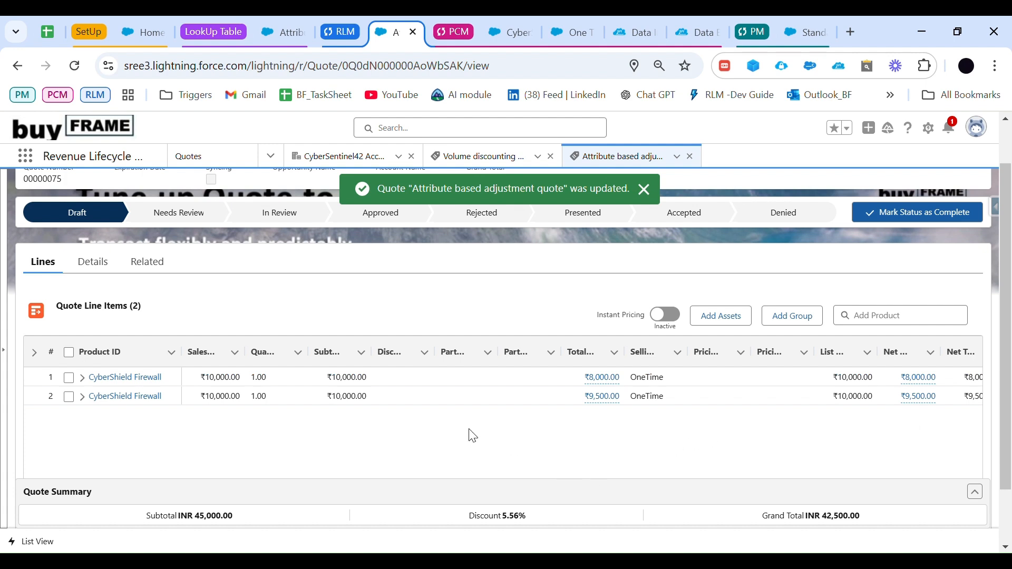
# Step: Review the net unit price calculation details of the first CyberShield Firewall line, then close them
pyautogui.scroll(-1, 464, 438)
pyautogui.moveTo(432, 452); pyautogui.dragTo(571, 470)
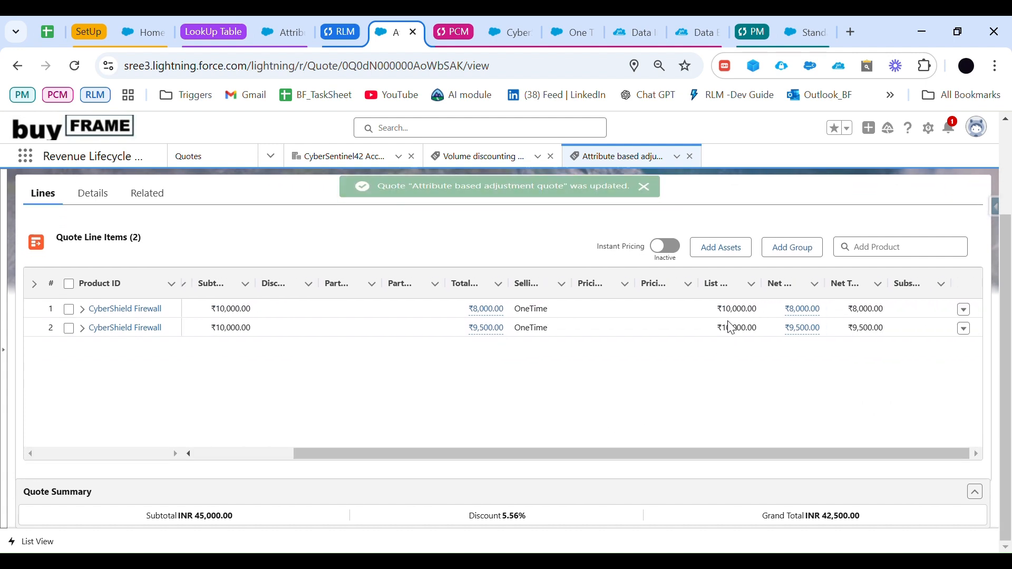
pyautogui.click(800, 311)
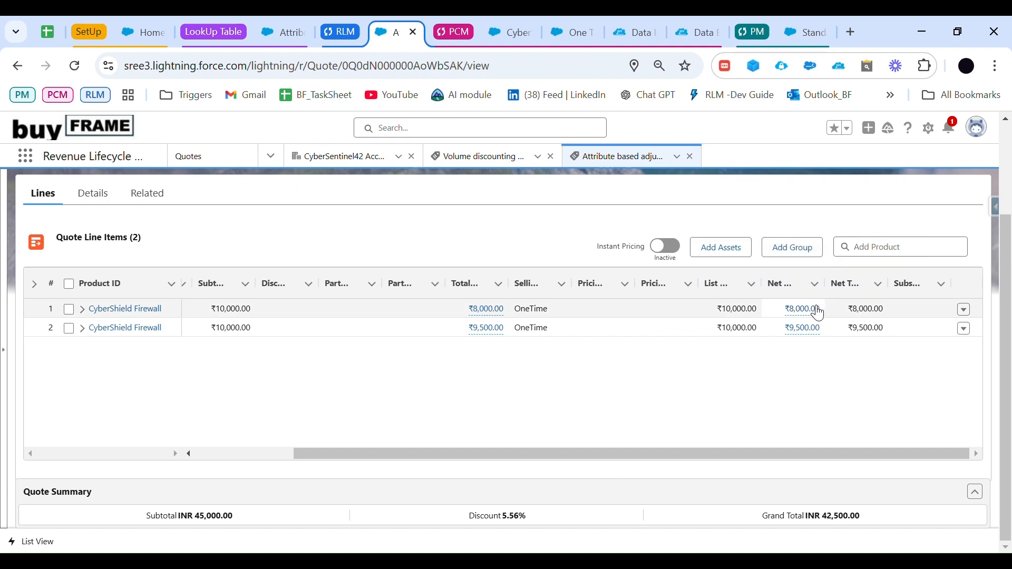
pyautogui.moveTo(819, 313)
pyautogui.moveTo(818, 251); pyautogui.dragTo(844, 257)
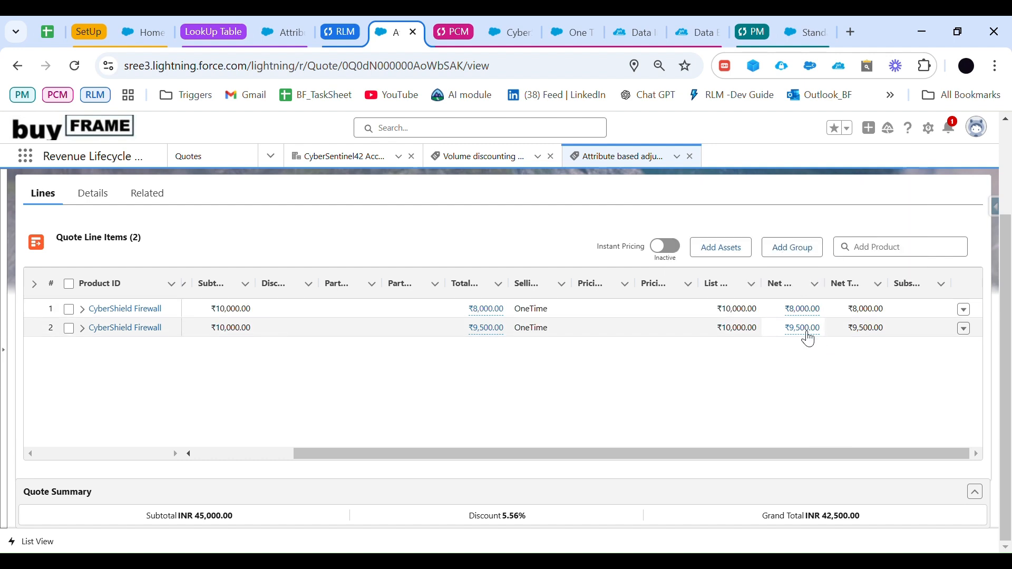
pyautogui.moveTo(745, 457); pyautogui.dragTo(546, 465)
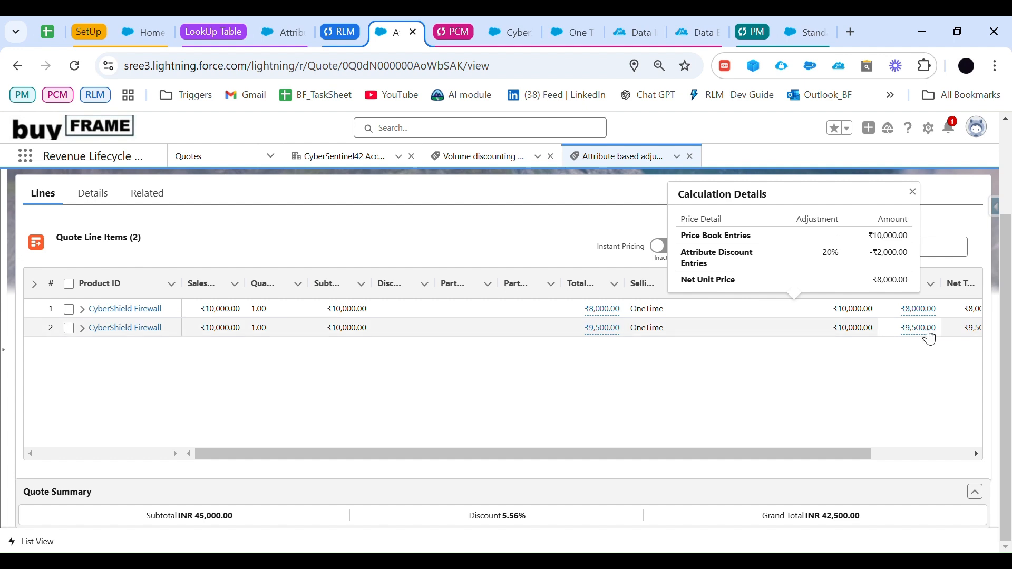
pyautogui.click(913, 192)
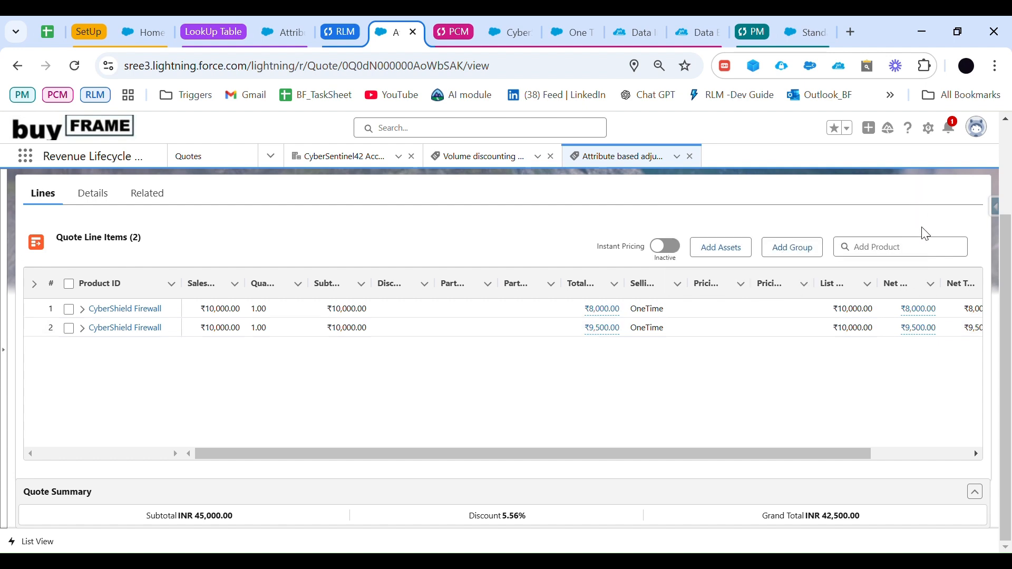
# Step: Review the attribute discount in the net unit price calculation details of the second CyberShield Firewall line
pyautogui.click(929, 331)
pyautogui.click(960, 277)
pyautogui.click(927, 332)
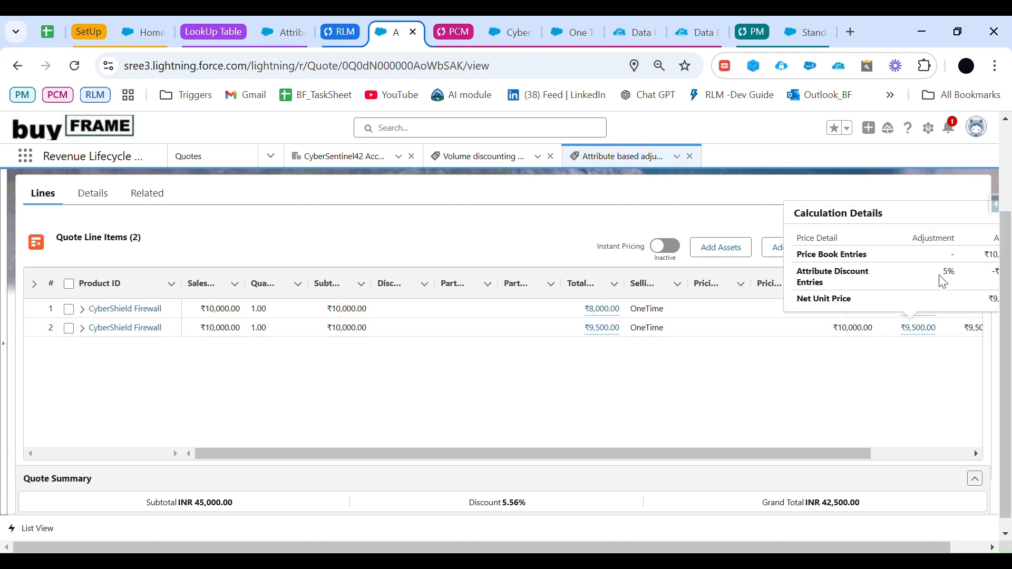
pyautogui.moveTo(958, 279); pyautogui.dragTo(961, 276)
pyautogui.click(907, 392)
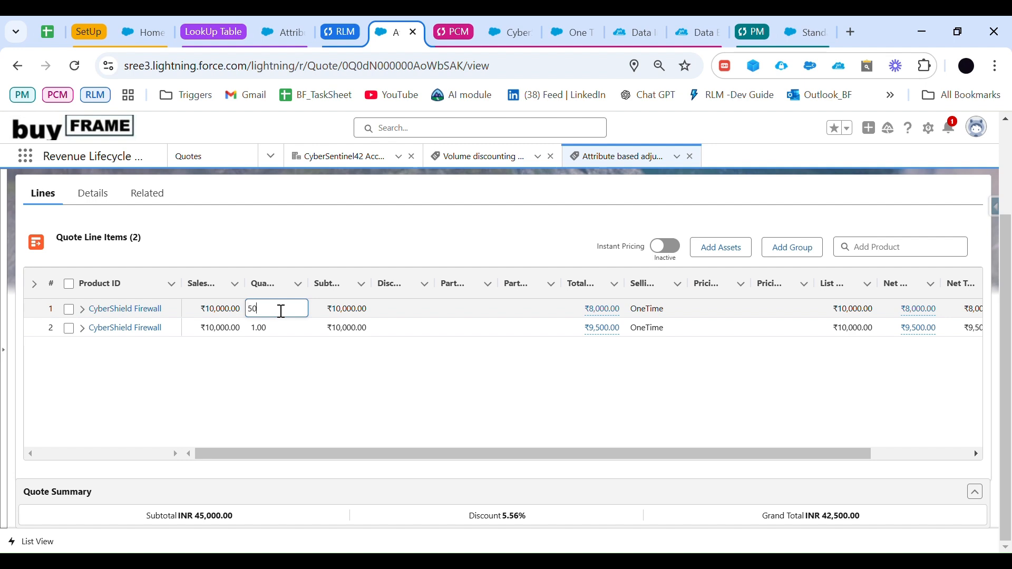
# Step: Set the quantity of the first CyberShield Firewall line to 50 and save the quote
pyautogui.scroll(1, 570, 412)
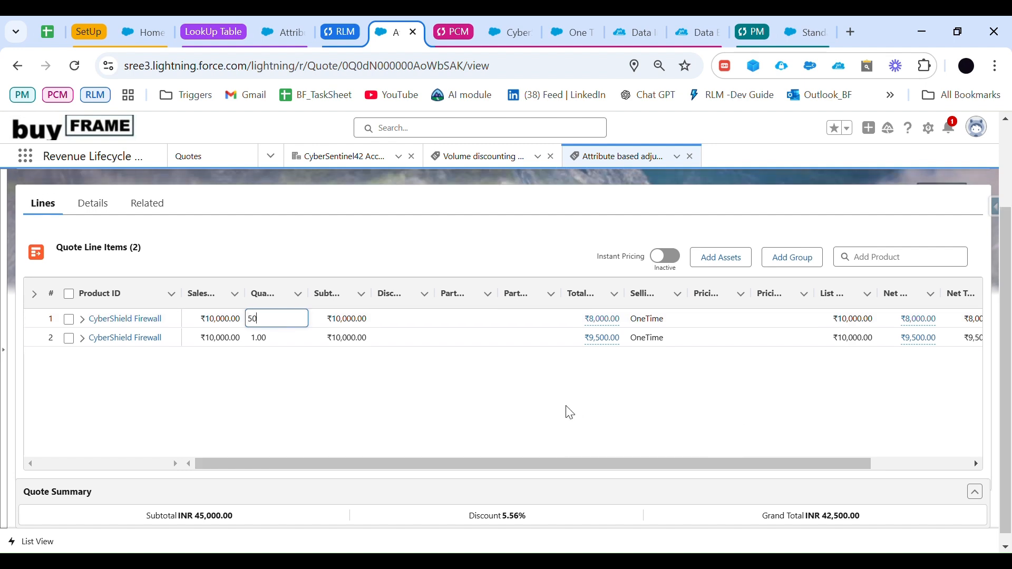
pyautogui.scroll(1, 567, 411)
pyautogui.scroll(-1, 528, 403)
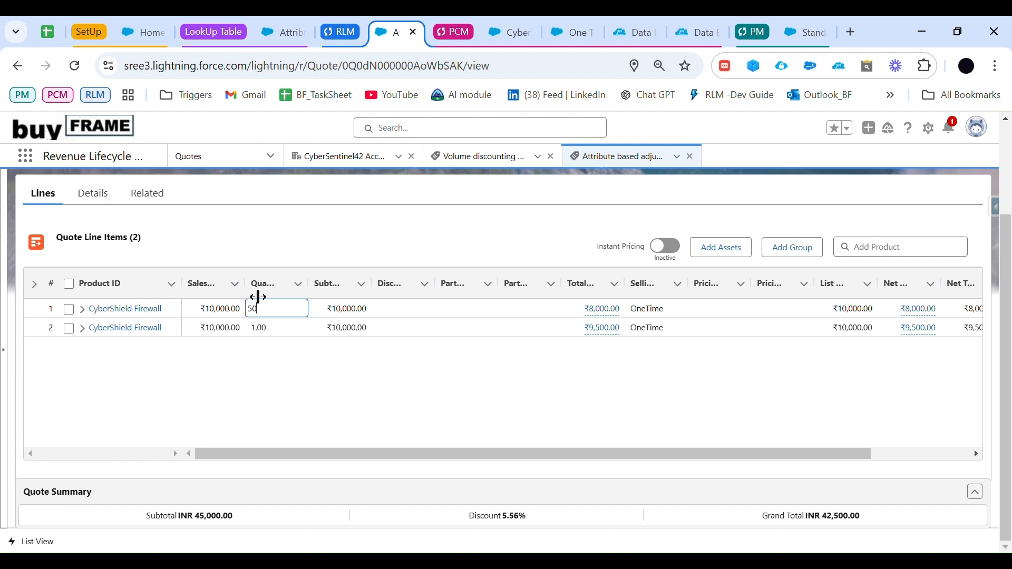
pyautogui.press('Return')
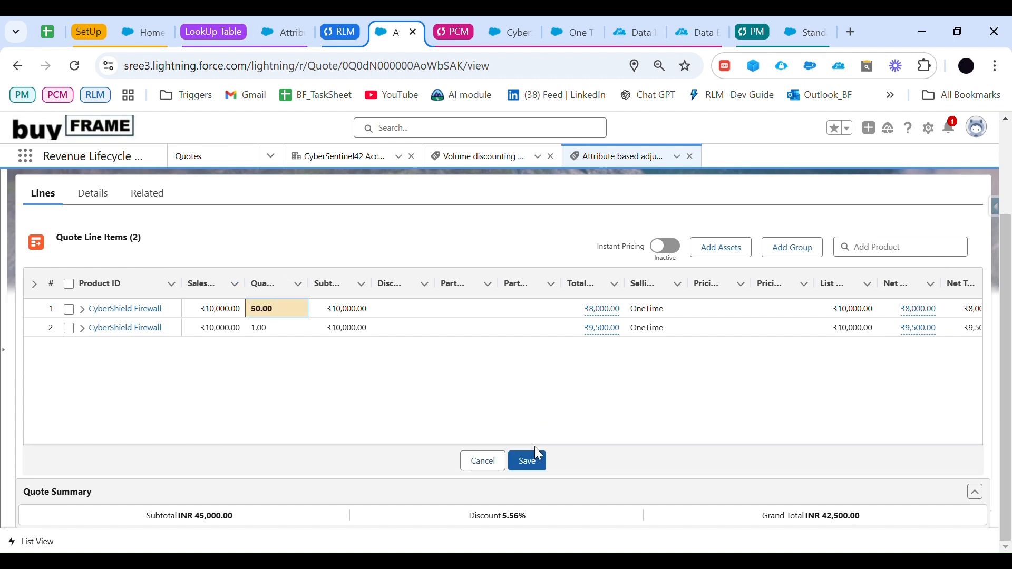
pyautogui.click(533, 462)
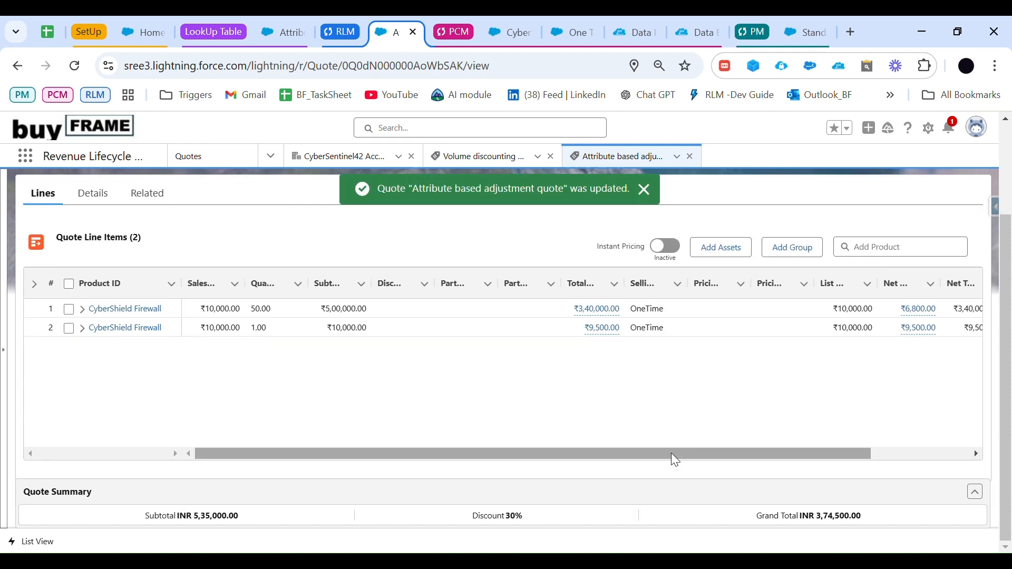
# Step: Review the attribute and volume discounts in the net unit price calculation details of the first CyberShield Firewall line
pyautogui.moveTo(671, 453); pyautogui.dragTo(771, 455)
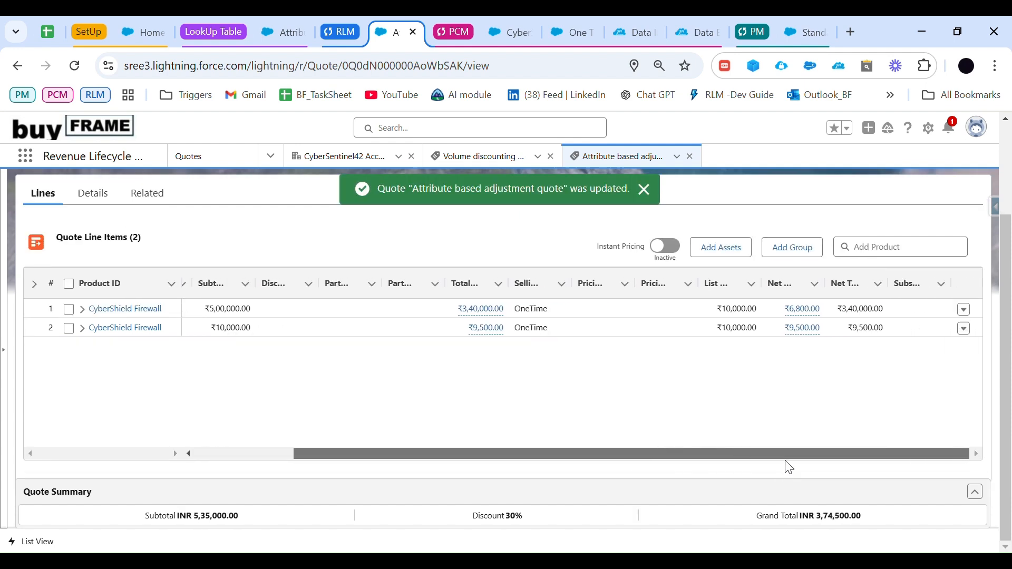
pyautogui.click(813, 316)
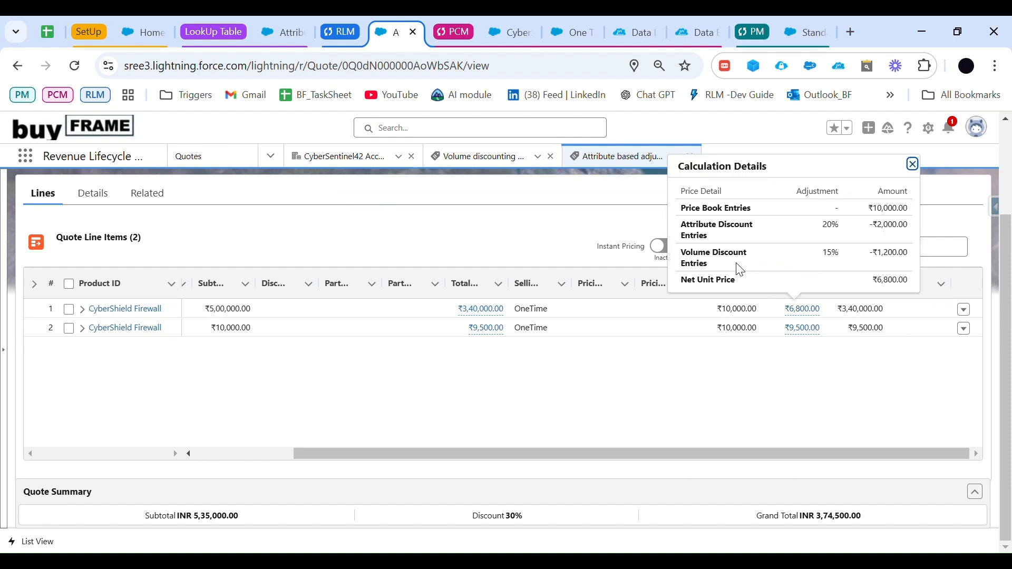
pyautogui.click(713, 269)
pyautogui.click(799, 309)
pyautogui.moveTo(820, 261); pyautogui.dragTo(917, 260)
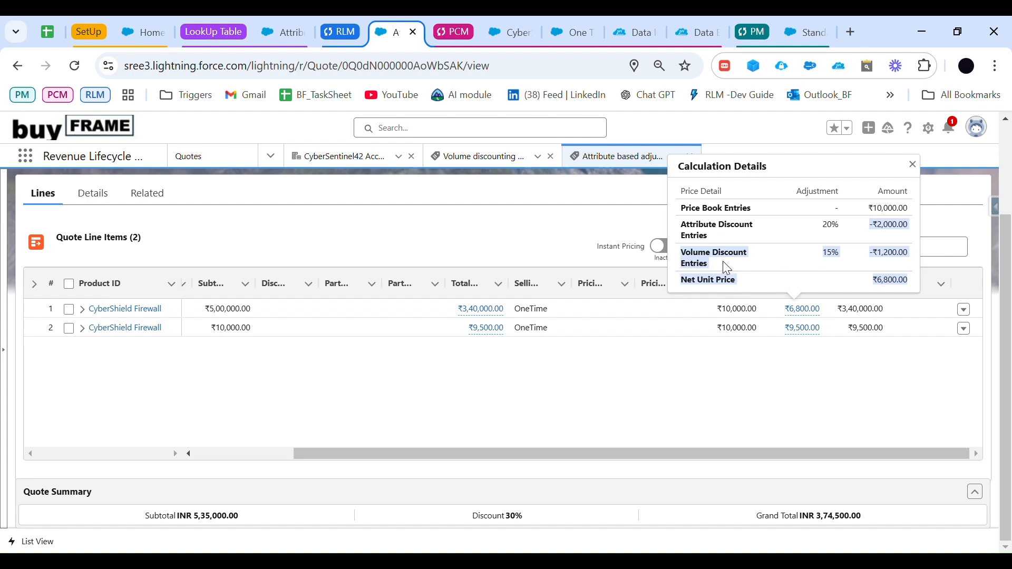
pyautogui.moveTo(609, 453); pyautogui.dragTo(416, 431)
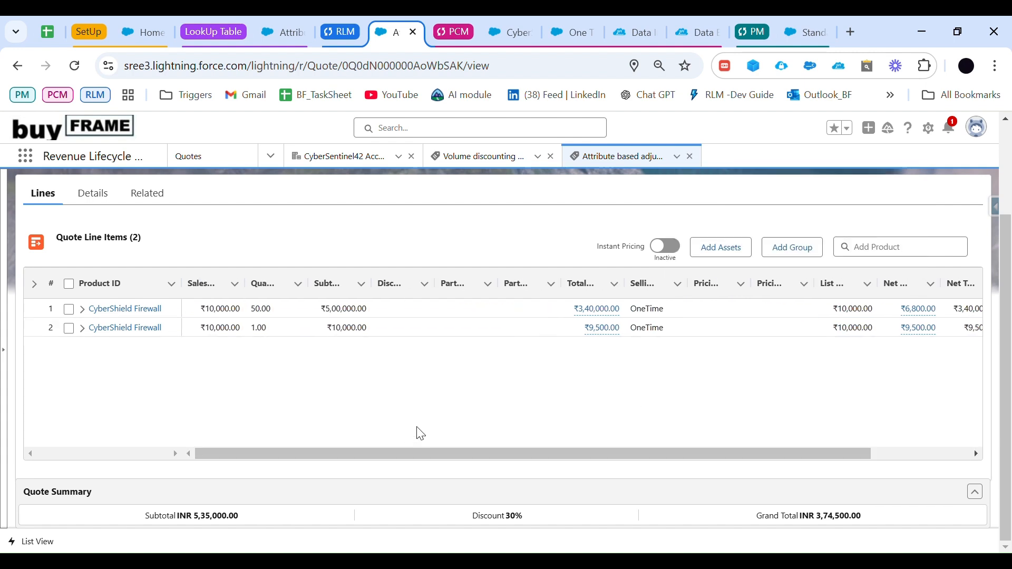
# Step: Switch to the RCA - Demo Agenda List spreadsheet and mark the Attribute based item as done
pyautogui.click(51, 31)
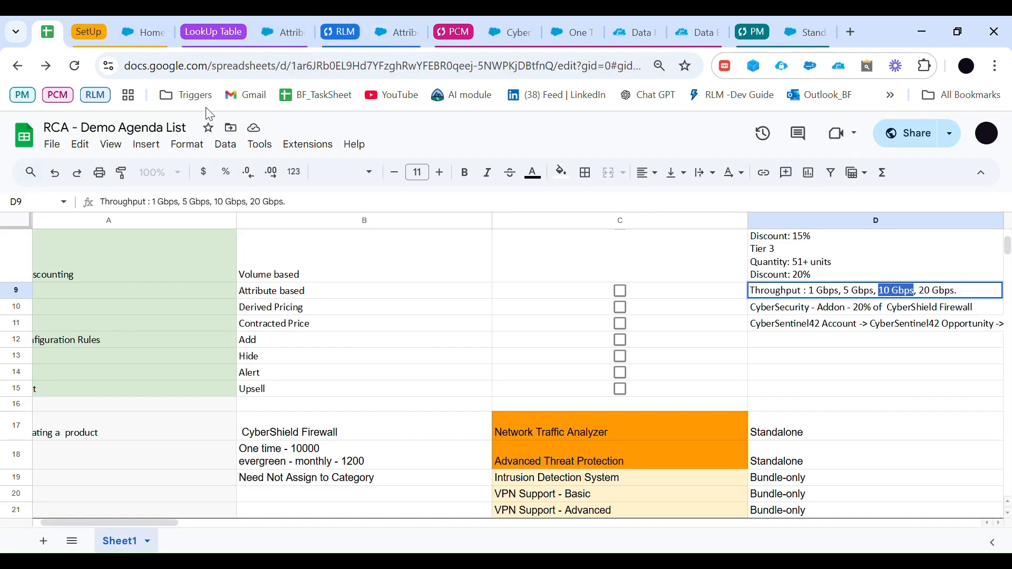
pyautogui.scroll(1, 627, 351)
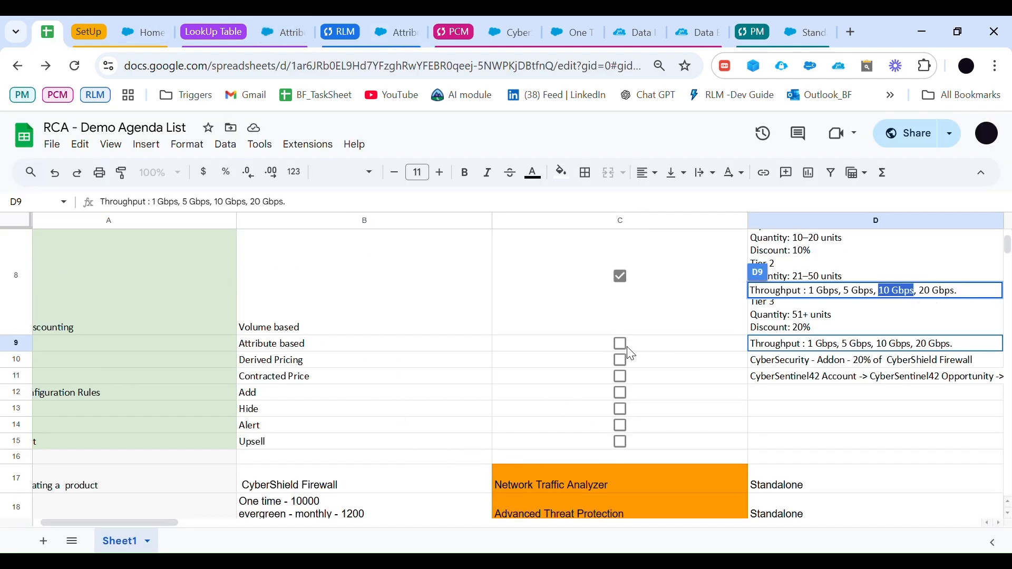
pyautogui.click(621, 343)
pyautogui.click(622, 343)
pyautogui.click(622, 344)
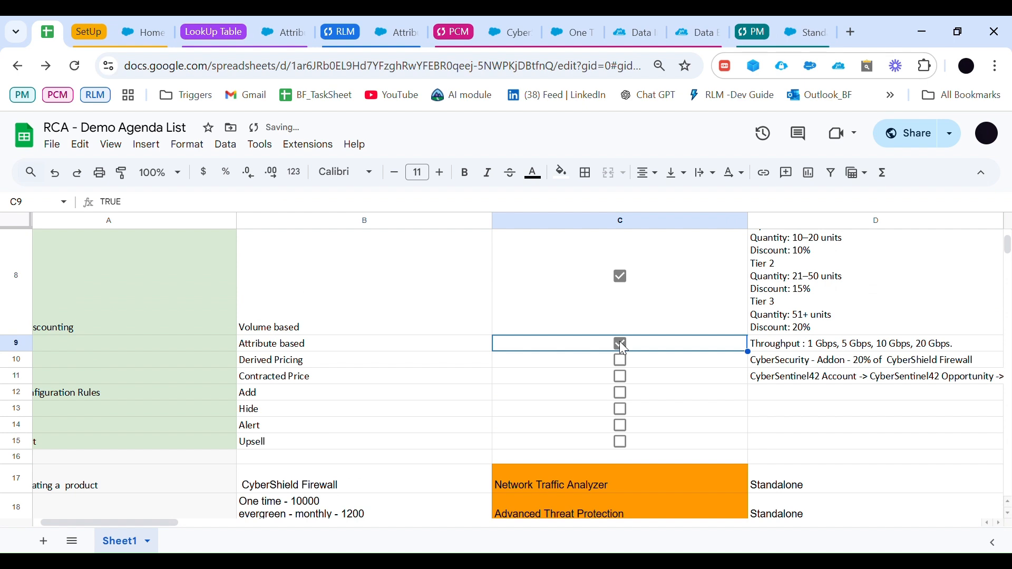
# Step: Read the Derived Pricing agenda item and its note on the CyberSecurity - Addon price rule
pyautogui.click(338, 368)
pyautogui.click(552, 364)
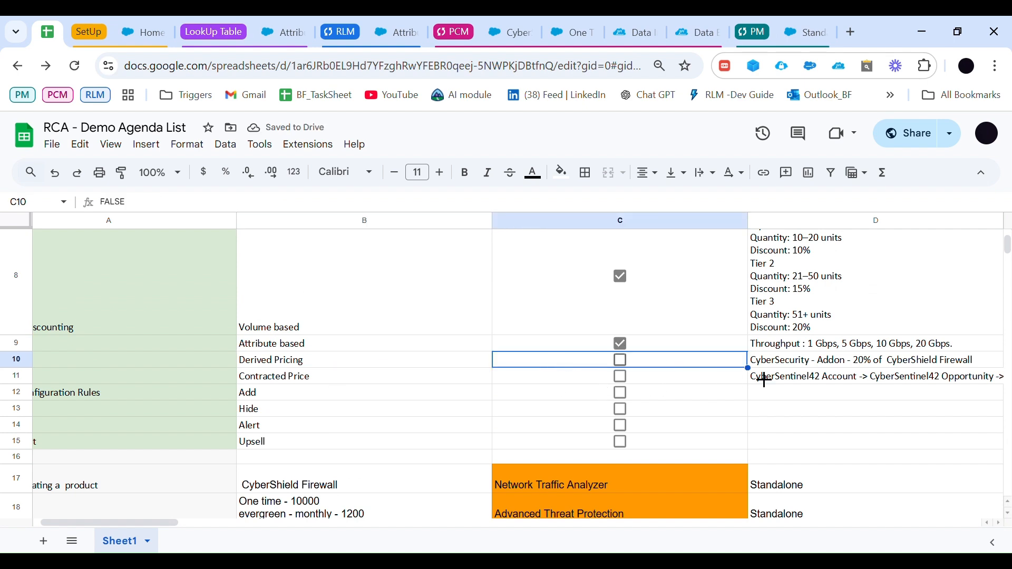
pyautogui.click(799, 364)
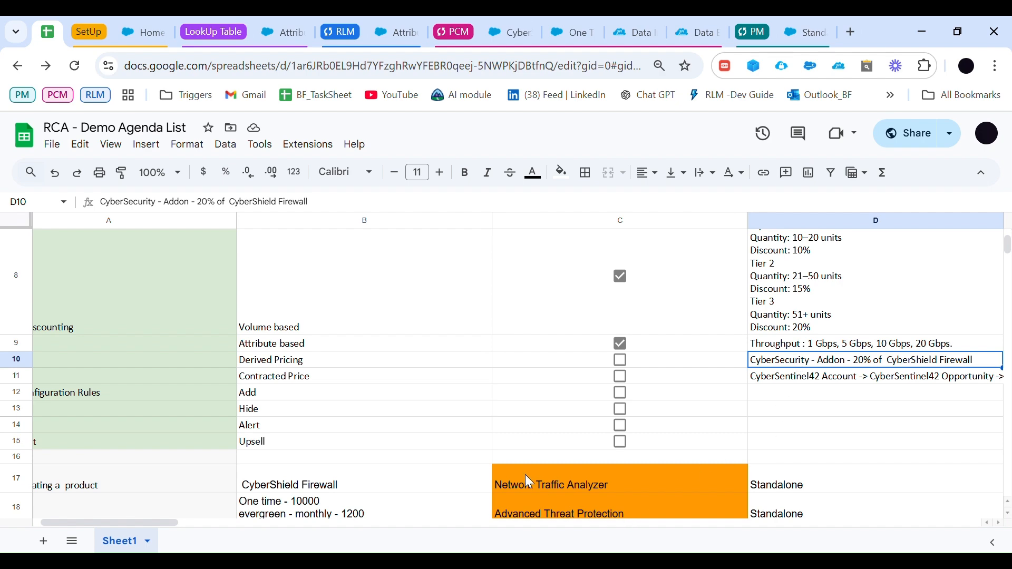
pyautogui.scroll(-3, 530, 482)
pyautogui.scroll(3, 454, 492)
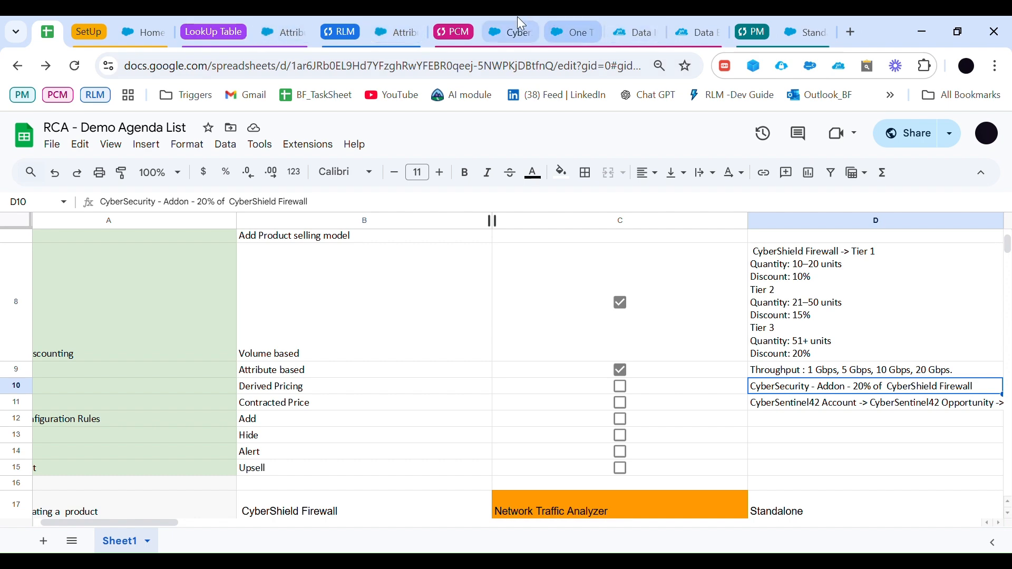
# Step: Switch to Product Catalog Management, open the Products list and search the MC_Bundles view for "cyber"
pyautogui.click(506, 26)
pyautogui.click(465, 183)
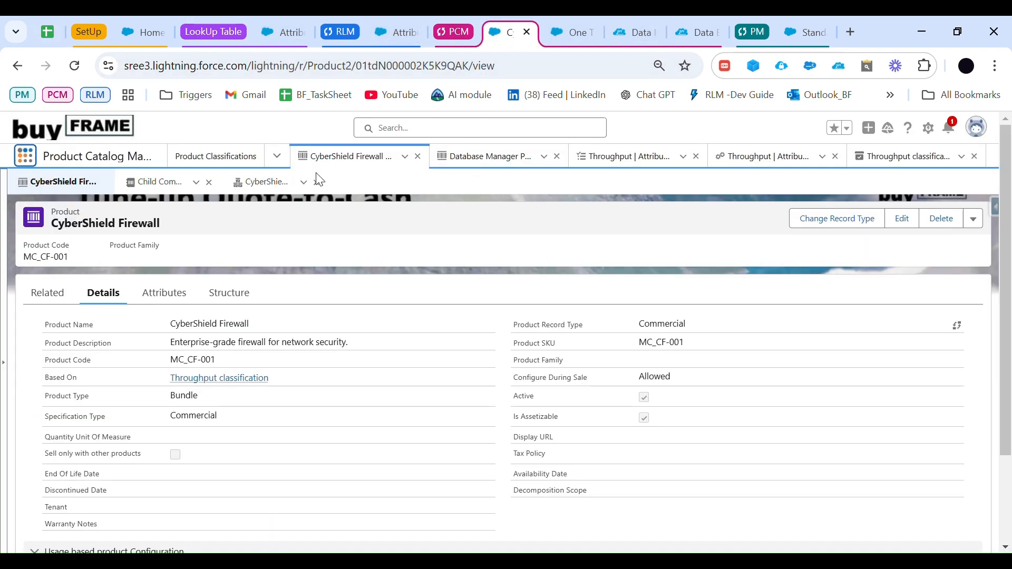
pyautogui.click(266, 153)
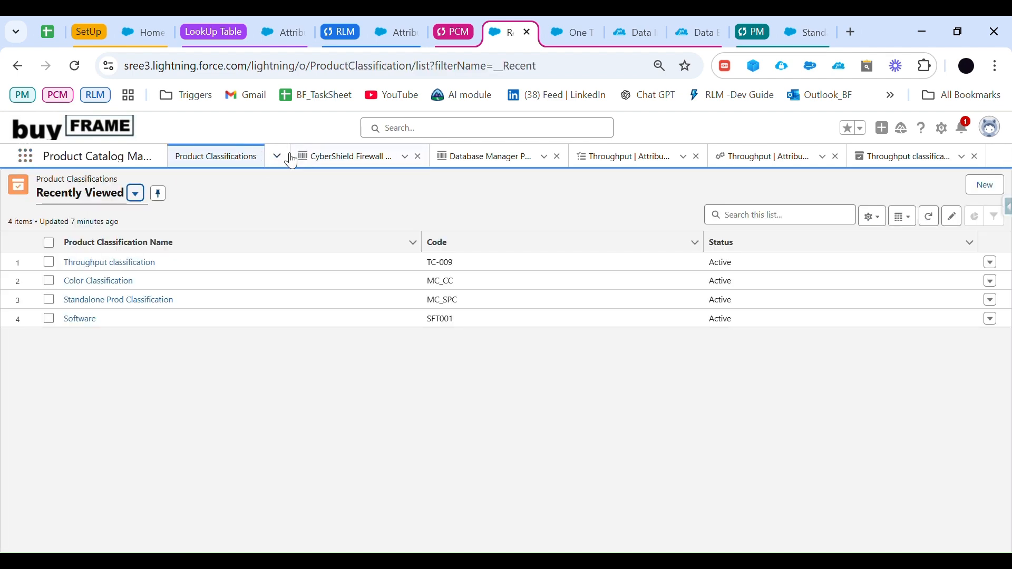
pyautogui.click(278, 156)
pyautogui.click(211, 210)
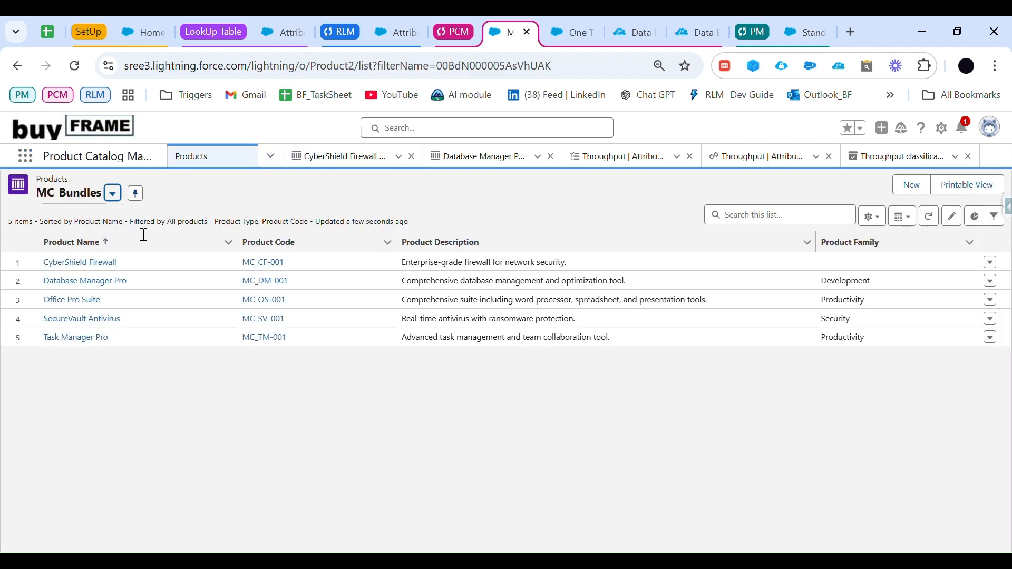
pyautogui.click(759, 217)
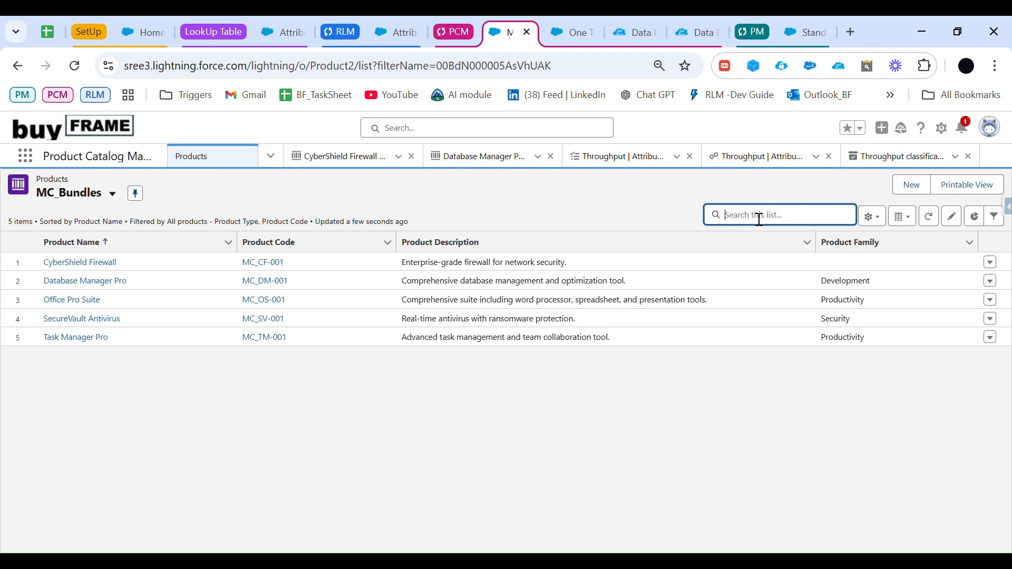
pyautogui.write('cyber')
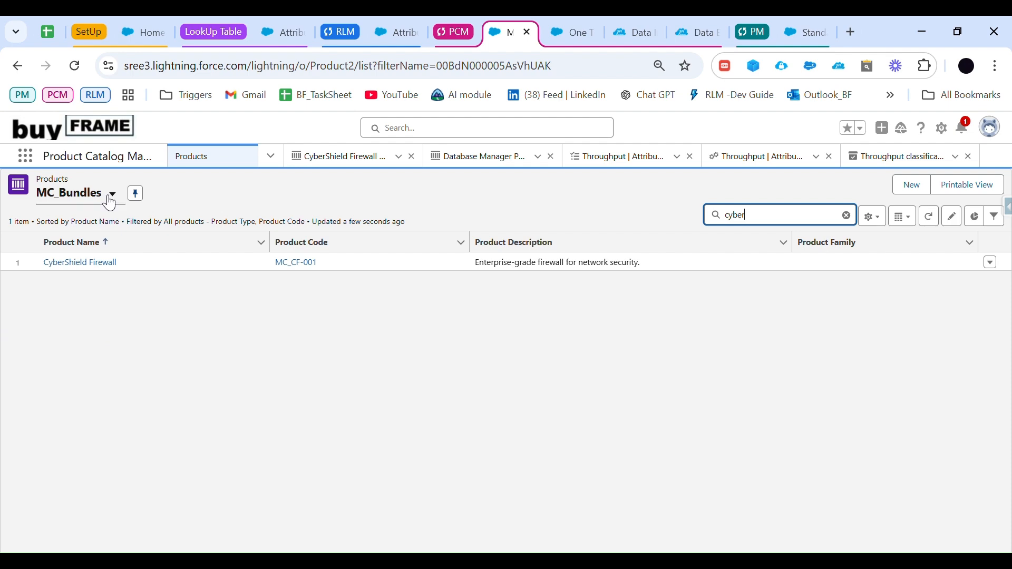
# Step: Copy the product name CyberSecurity - Addon from cell A29 of the agenda spreadsheet
pyautogui.click(52, 32)
pyautogui.scroll(-5, 317, 432)
pyautogui.scroll(-3, 325, 421)
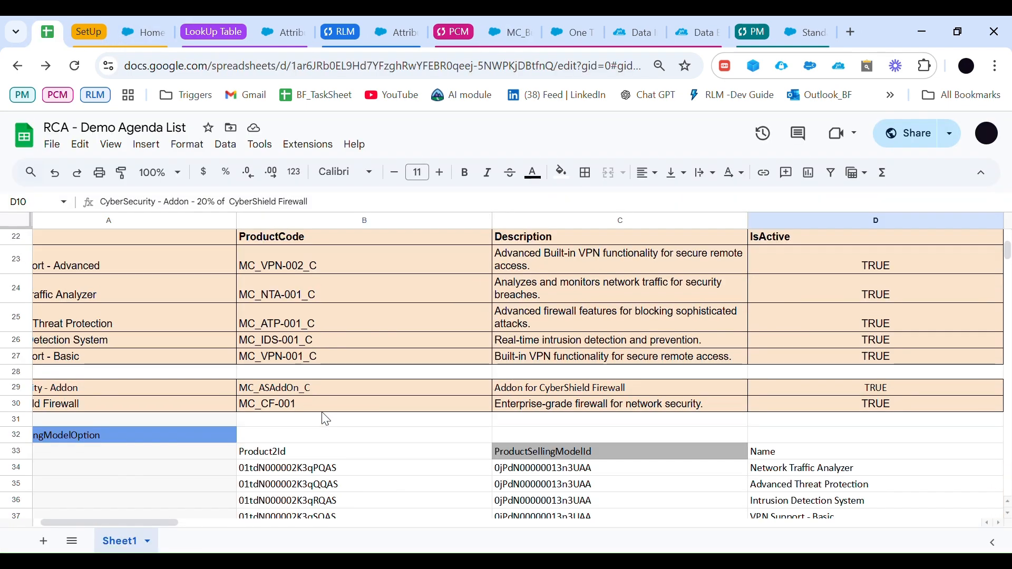
pyautogui.scroll(-1, 288, 484)
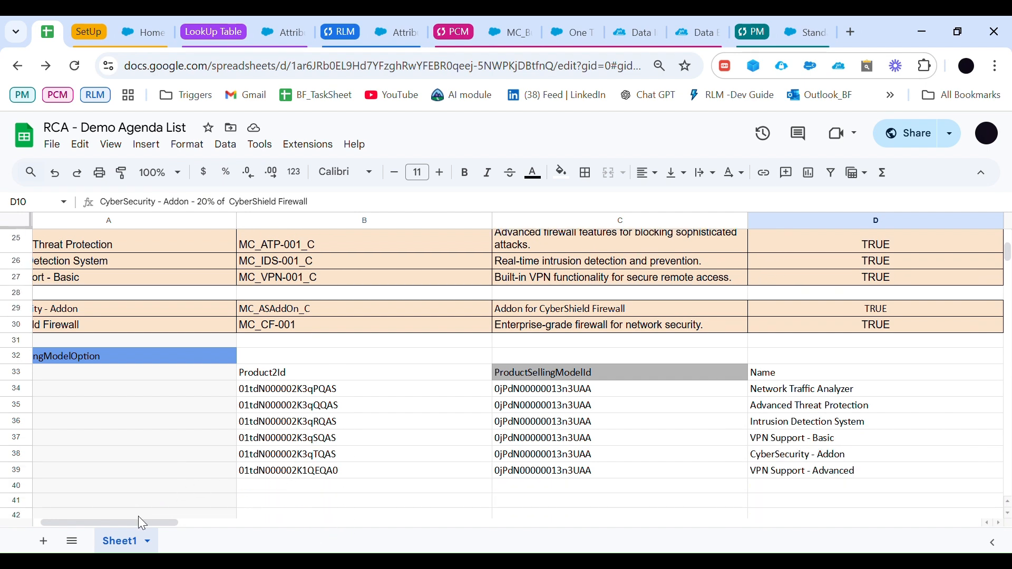
pyautogui.moveTo(124, 521); pyautogui.dragTo(117, 520)
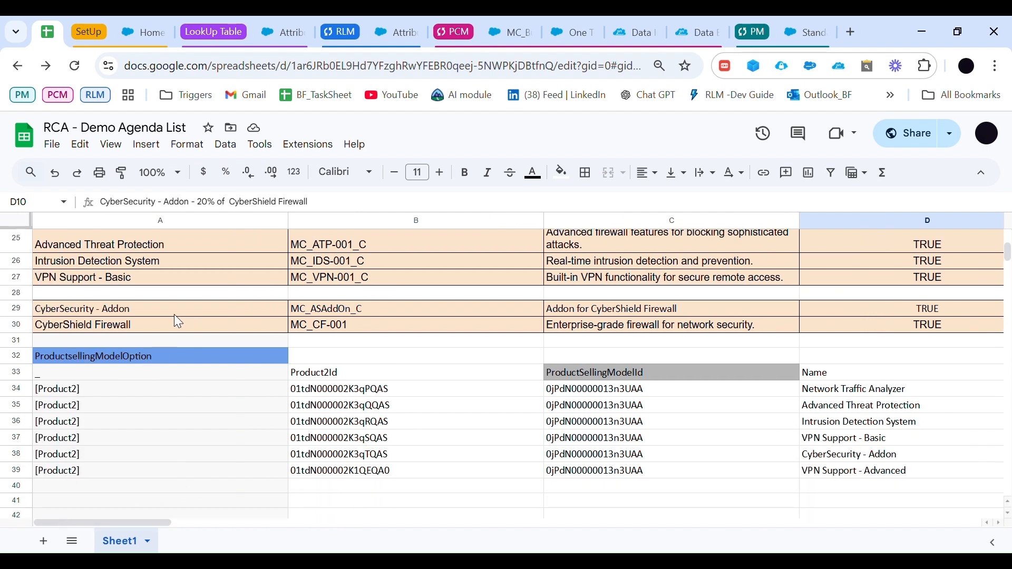
pyautogui.click(188, 315)
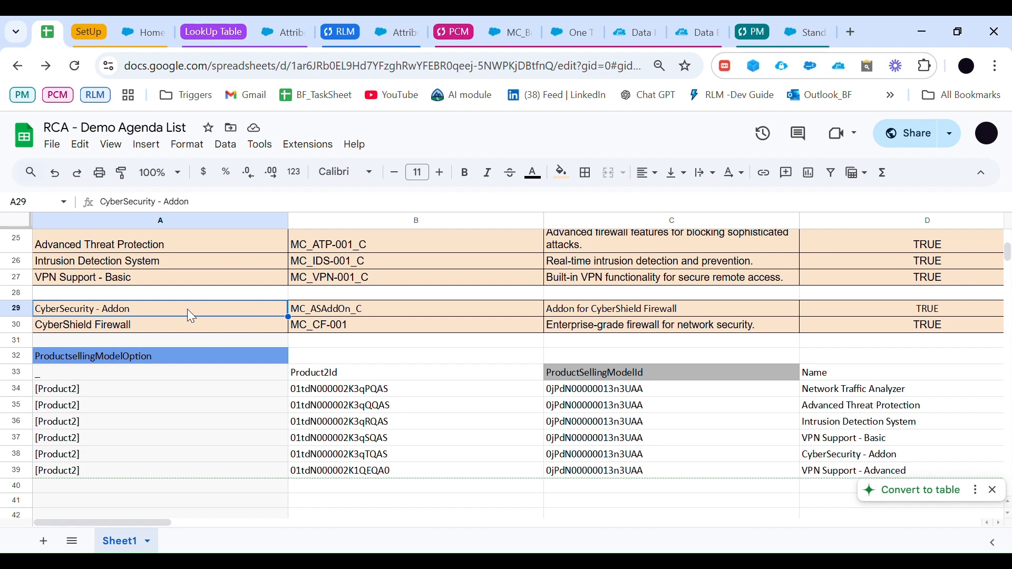
pyautogui.hotkey('ctrl', 'c')
pyautogui.scroll(2, 181, 273)
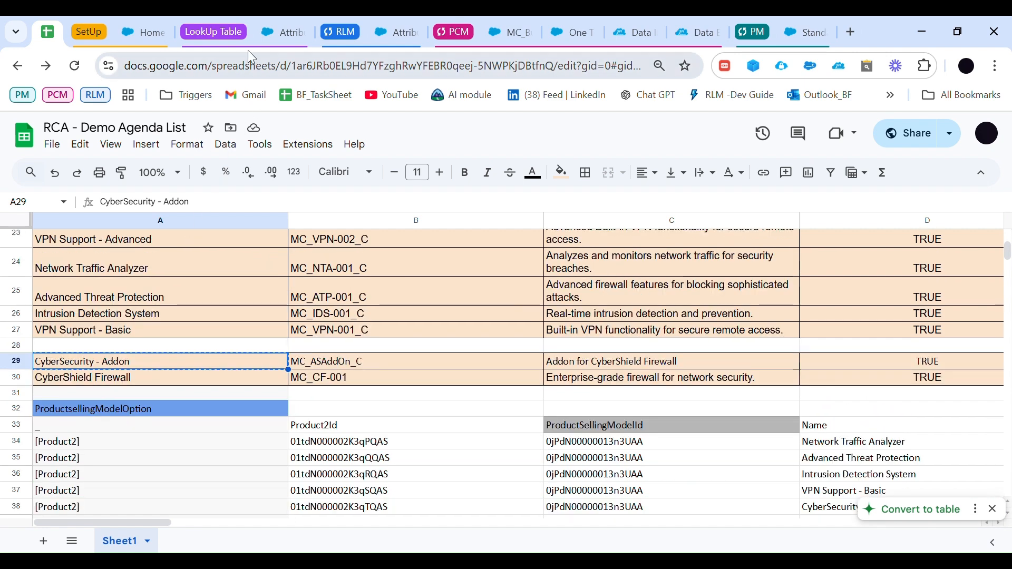
# Step: Search the MC_Bundles products for "CyberSecurity - Addon", then shorten the search term to "CyberSecurity"
pyautogui.click(391, 30)
pyautogui.click(502, 35)
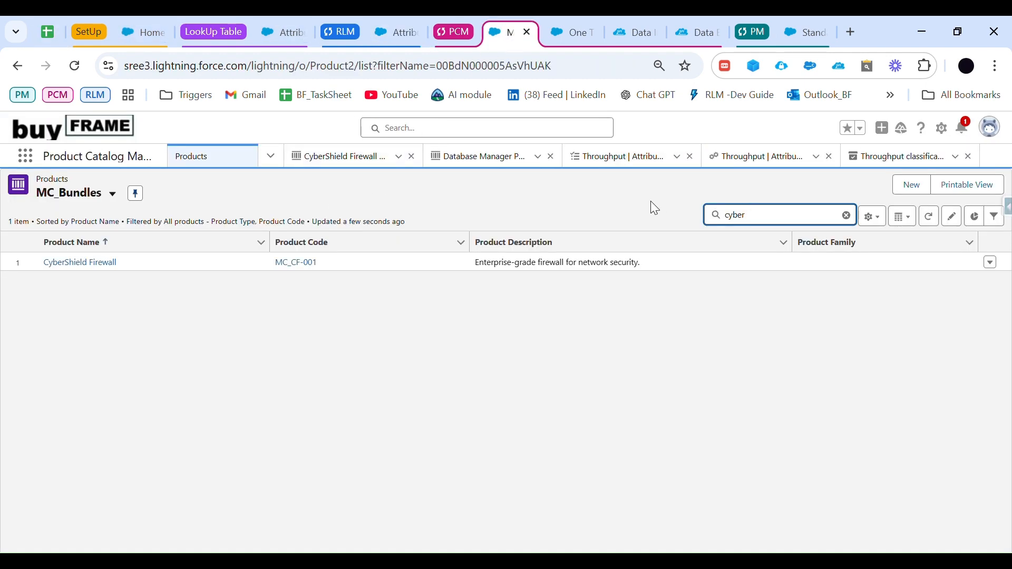
pyautogui.hotkey('ctrl', 'a')
pyautogui.hotkey('ctrl', 'v')
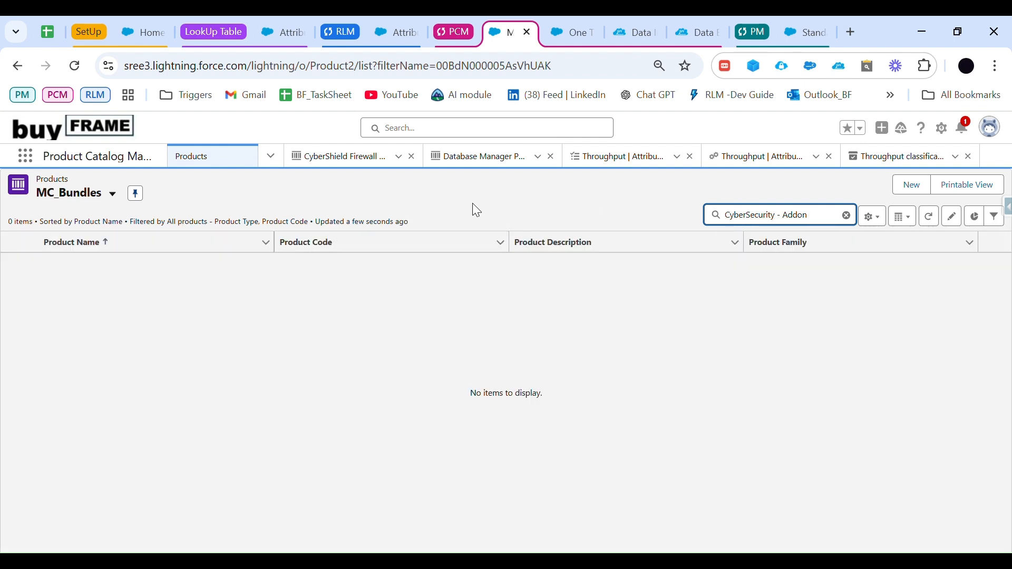
pyautogui.press('Return')
pyautogui.doubleClick(799, 221)
pyautogui.press('BackSpace')
pyautogui.press('Return')
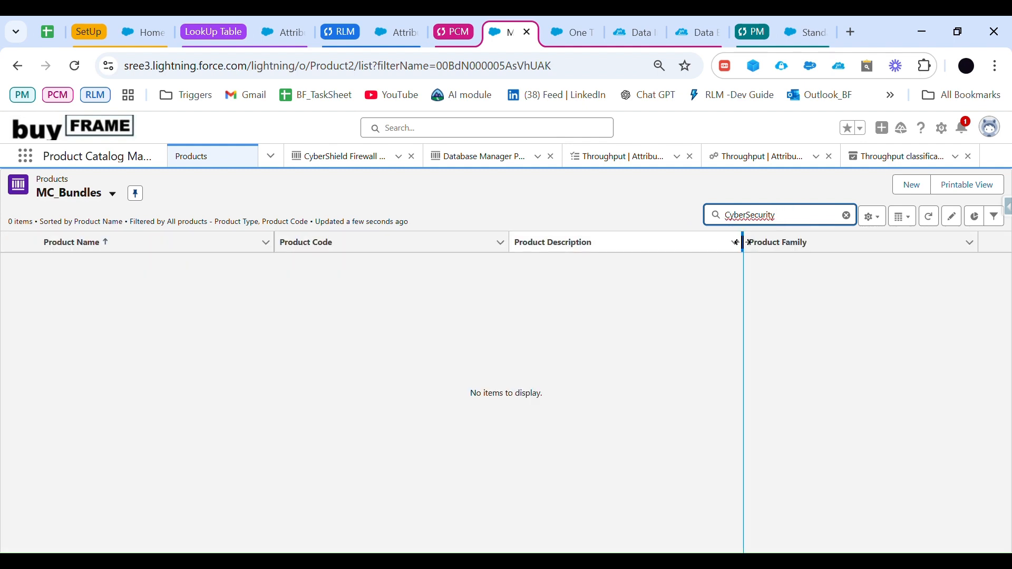
# Step: Find CyberSecurity - Addon in the MC_Products list view, open its record and check the Sell only with other products setting
pyautogui.click(77, 198)
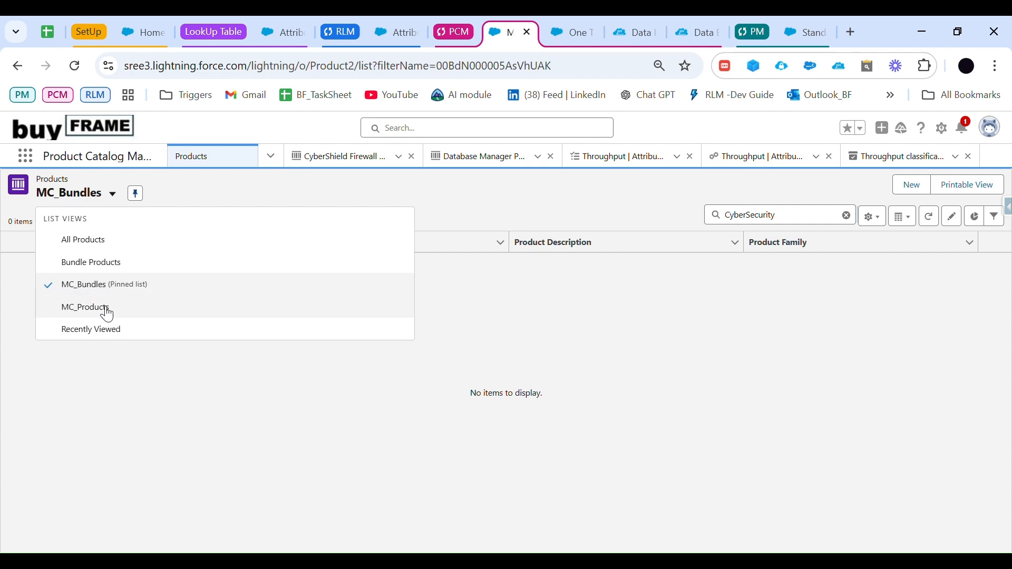
pyautogui.click(108, 311)
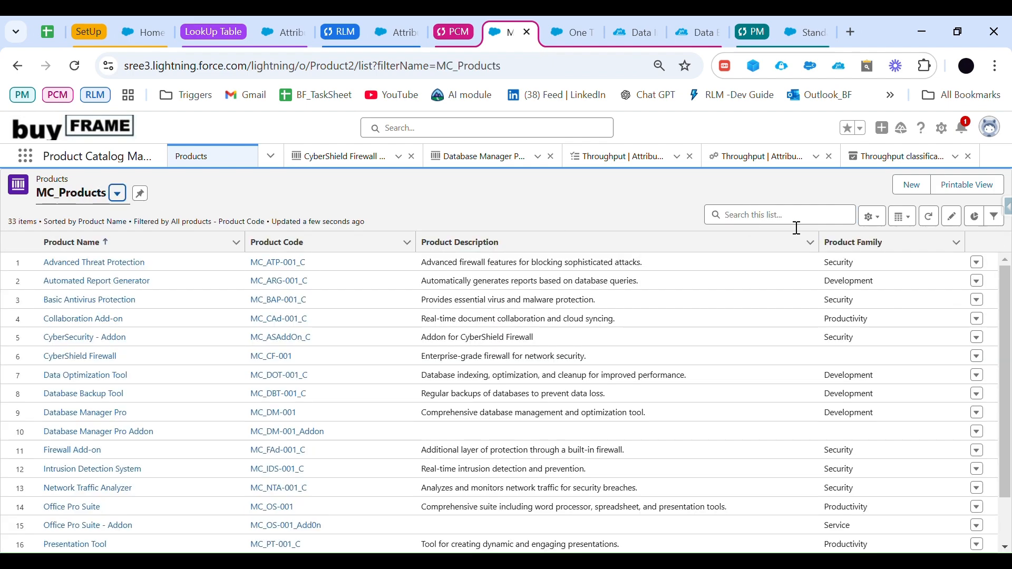
pyautogui.click(799, 224)
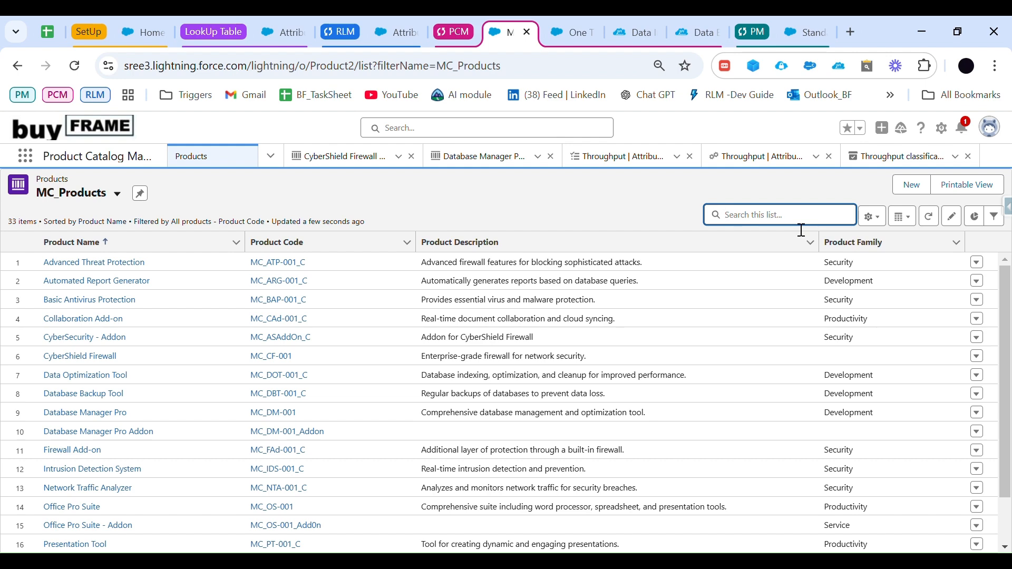
pyautogui.hotkey('ctrl', 'v')
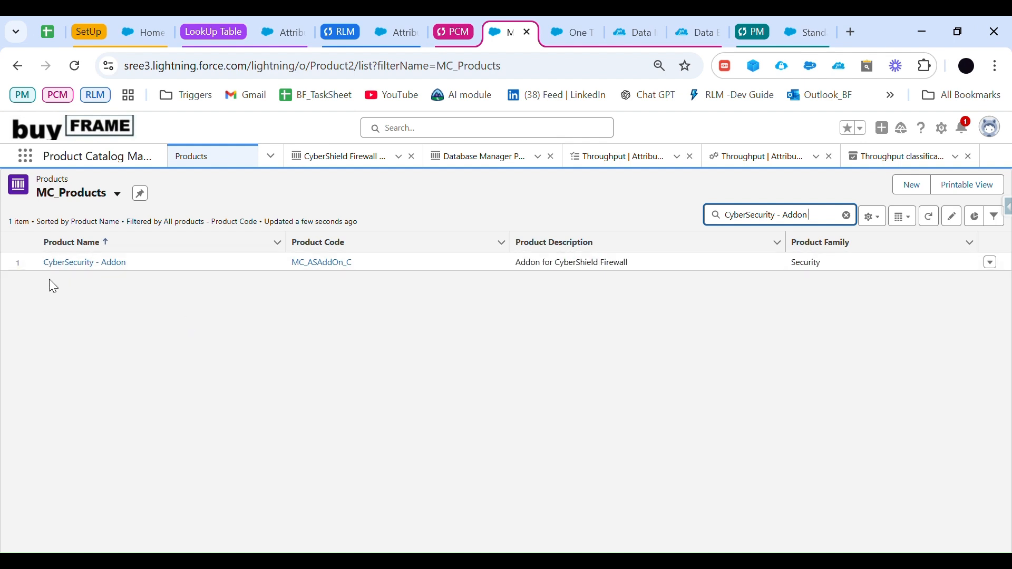
pyautogui.click(69, 262)
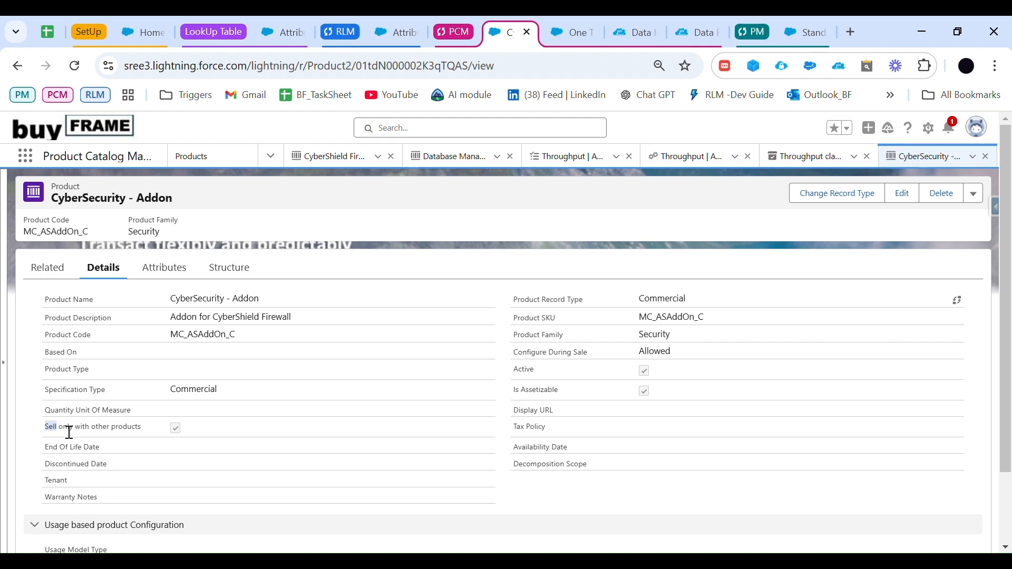
pyautogui.moveTo(45, 427); pyautogui.dragTo(167, 441)
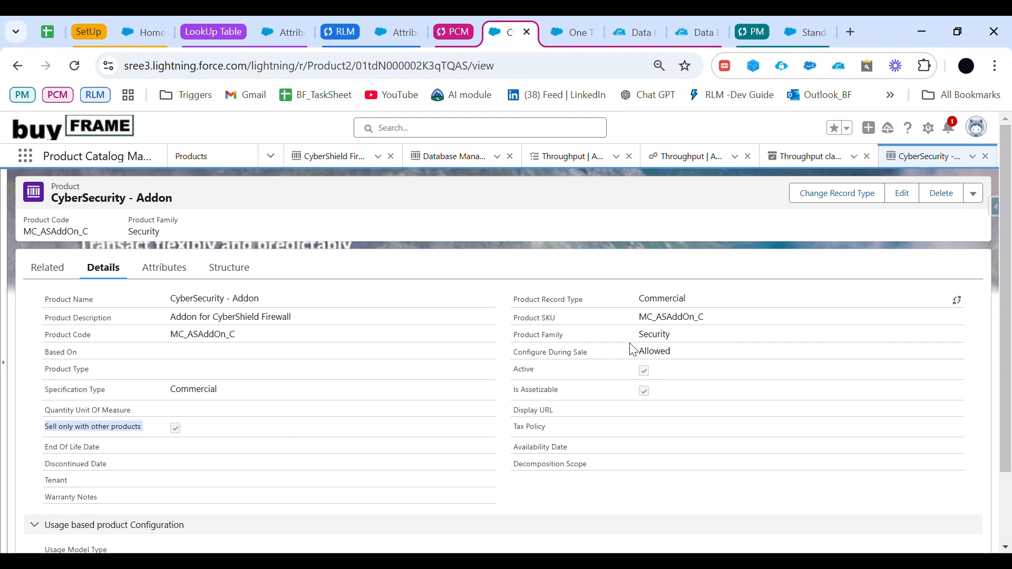
# Step: Start a standard price book entry for CyberSecurity - Addon with a list price of 0 and mark it as derived
pyautogui.click(62, 273)
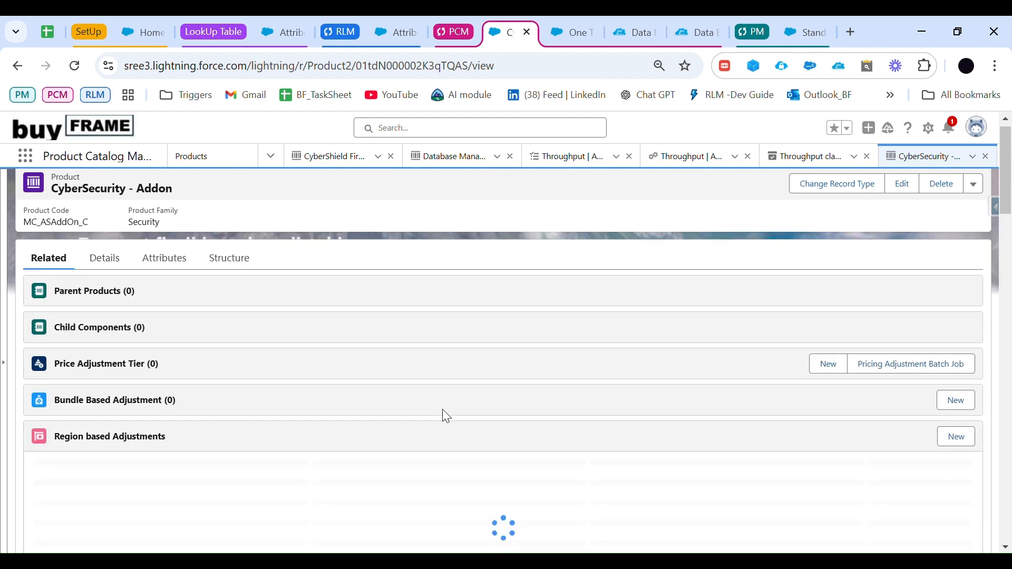
pyautogui.scroll(-2, 441, 409)
pyautogui.scroll(-3, 446, 416)
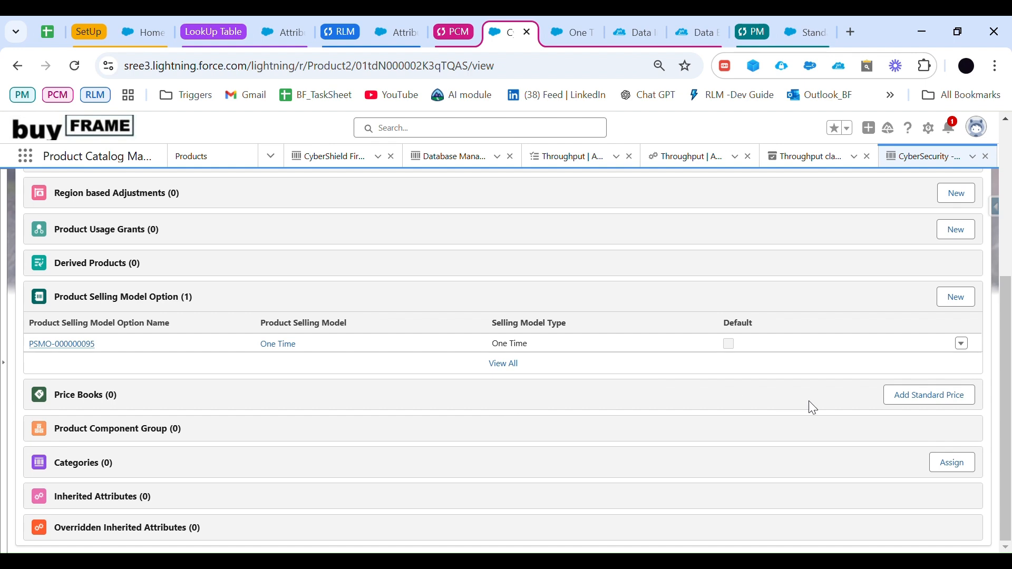
pyautogui.click(932, 395)
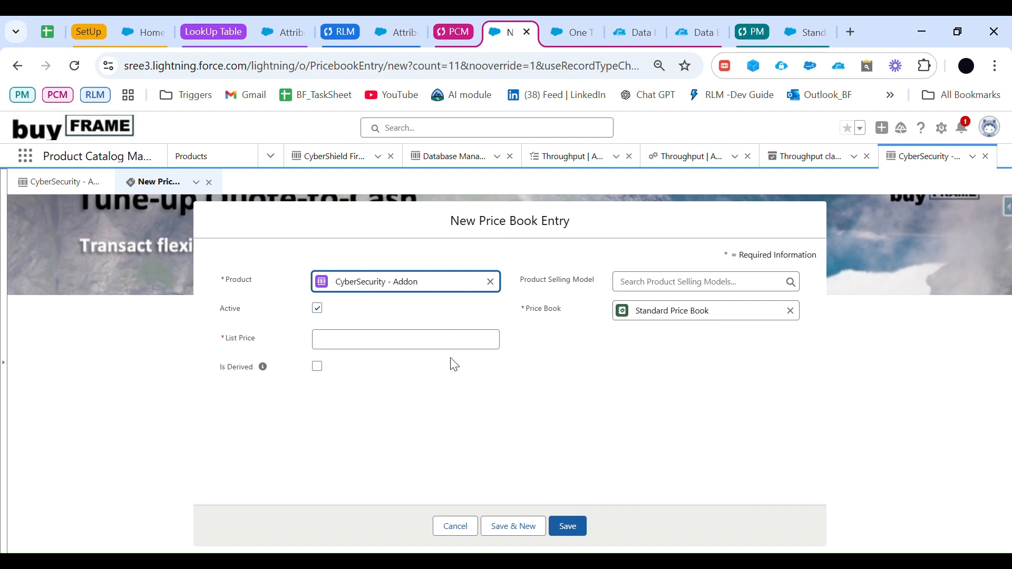
pyautogui.click(371, 348)
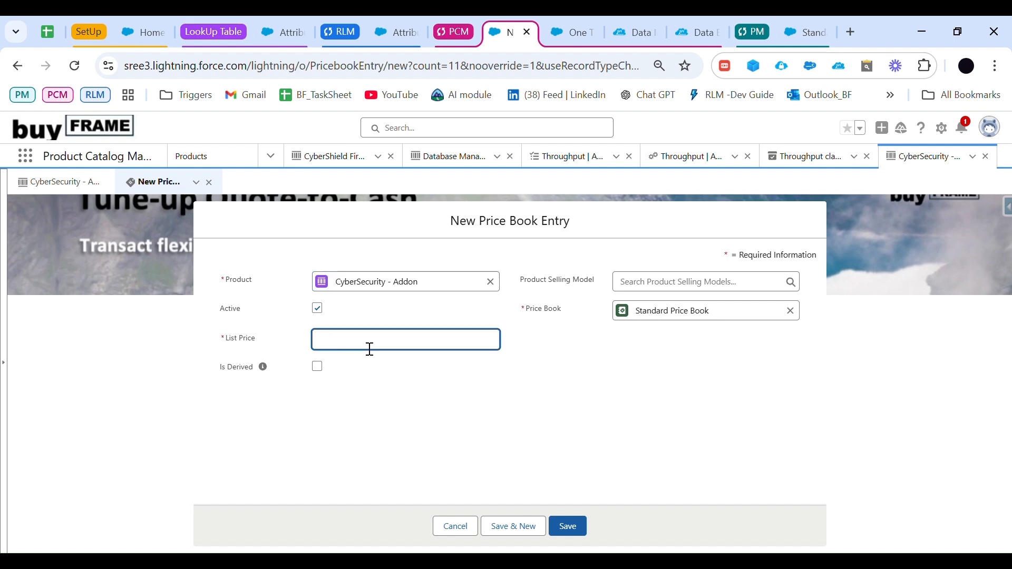
pyautogui.write('0')
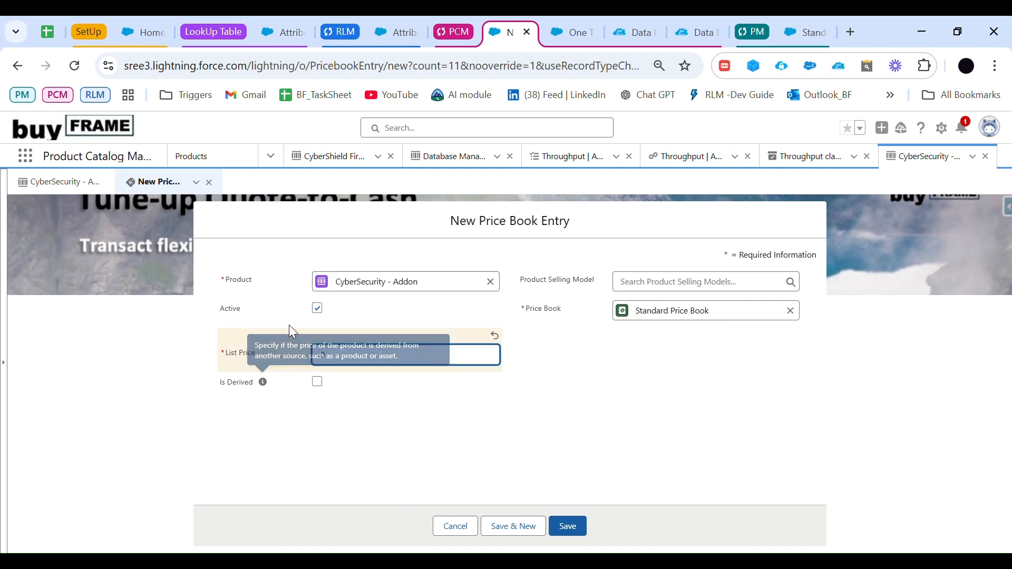
pyautogui.click(318, 382)
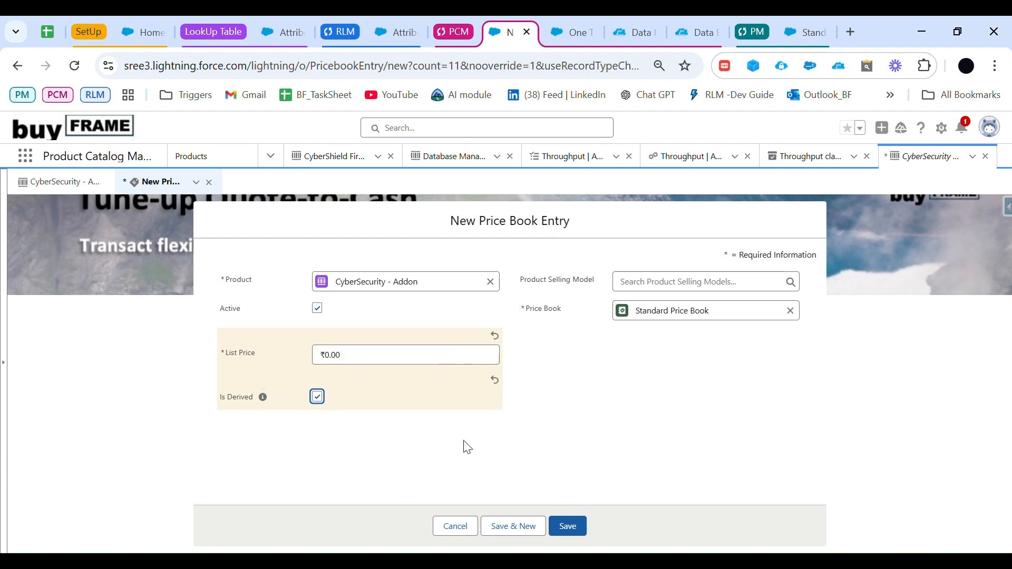
# Step: Assign the One Time product selling model to the new CyberSecurity - Addon price book entry and save it
pyautogui.click(318, 396)
pyautogui.click(318, 396)
pyautogui.click(656, 283)
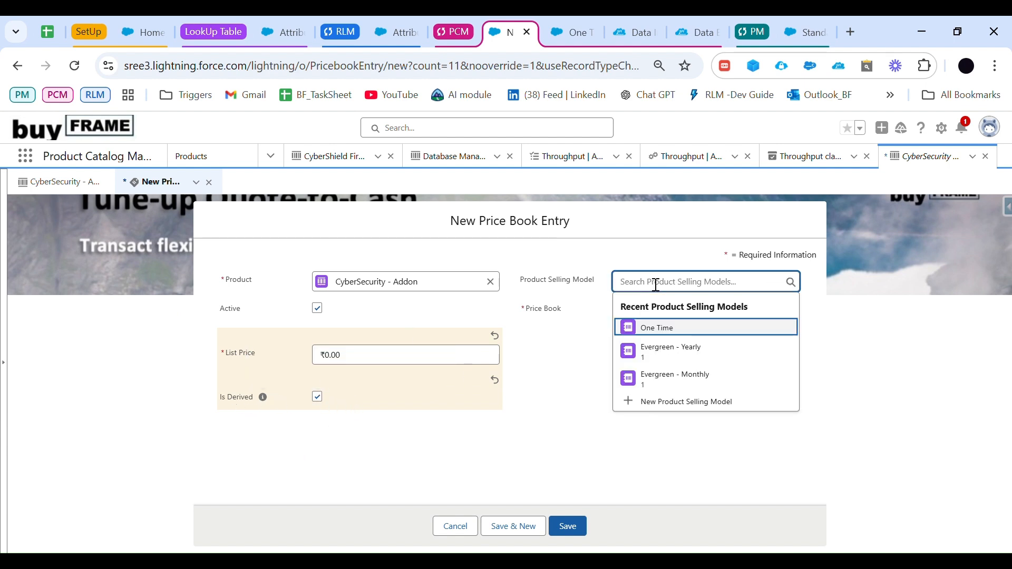
pyautogui.click(671, 332)
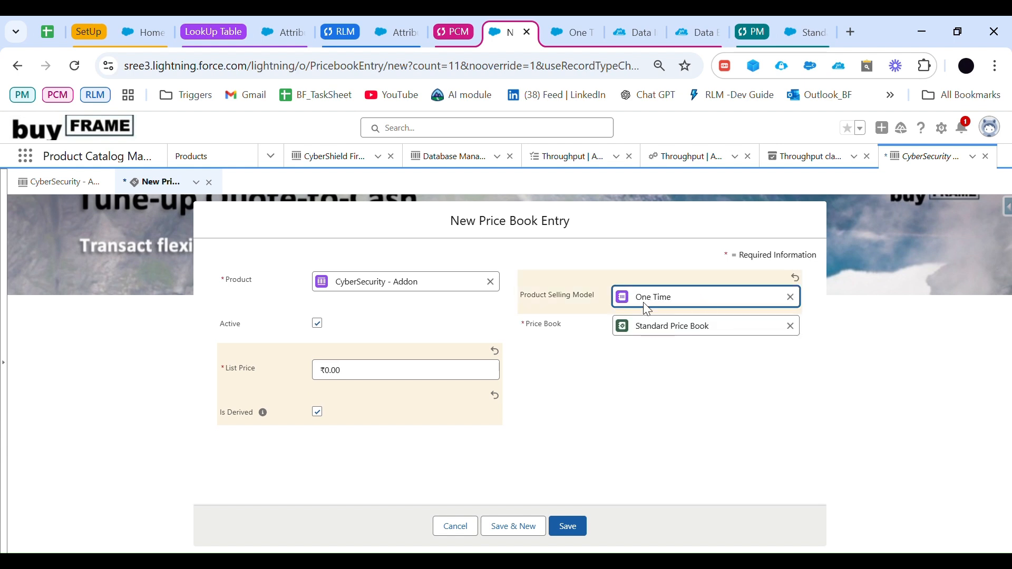
pyautogui.click(568, 527)
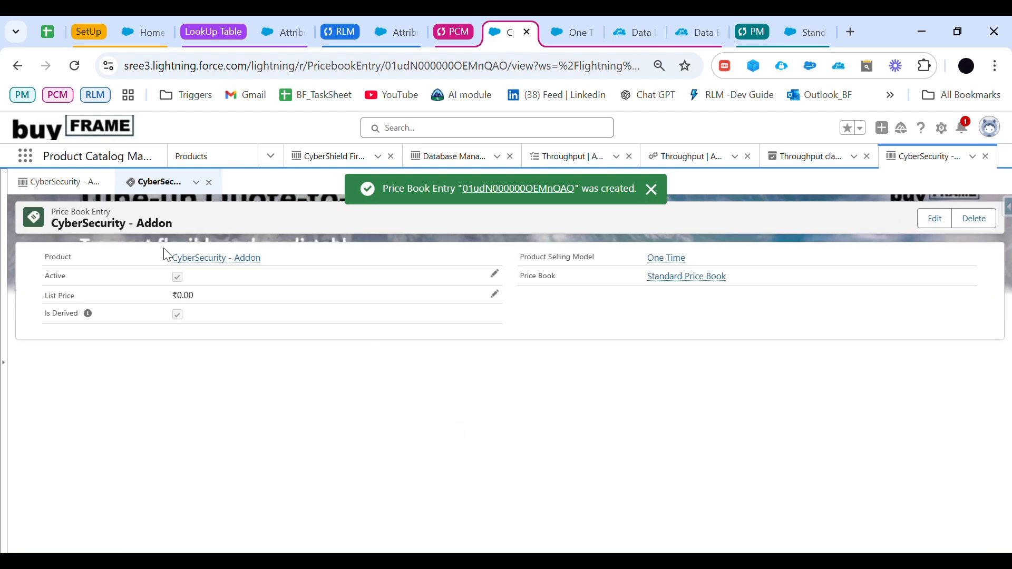
# Step: Return to the CyberSecurity - Addon product record and review its related lists, including Price Books and Derived Products
pyautogui.click(74, 185)
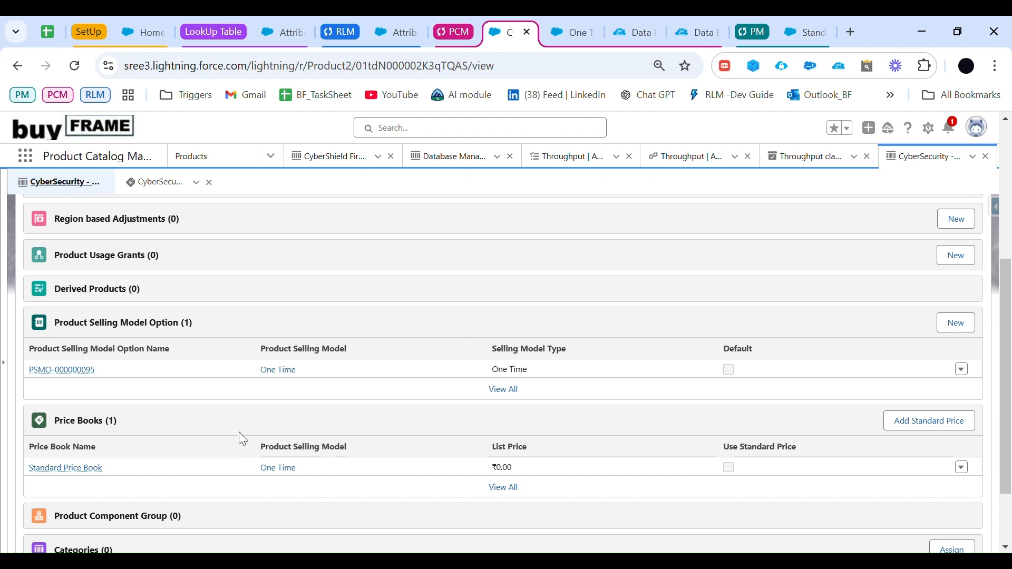
pyautogui.scroll(-2, 240, 434)
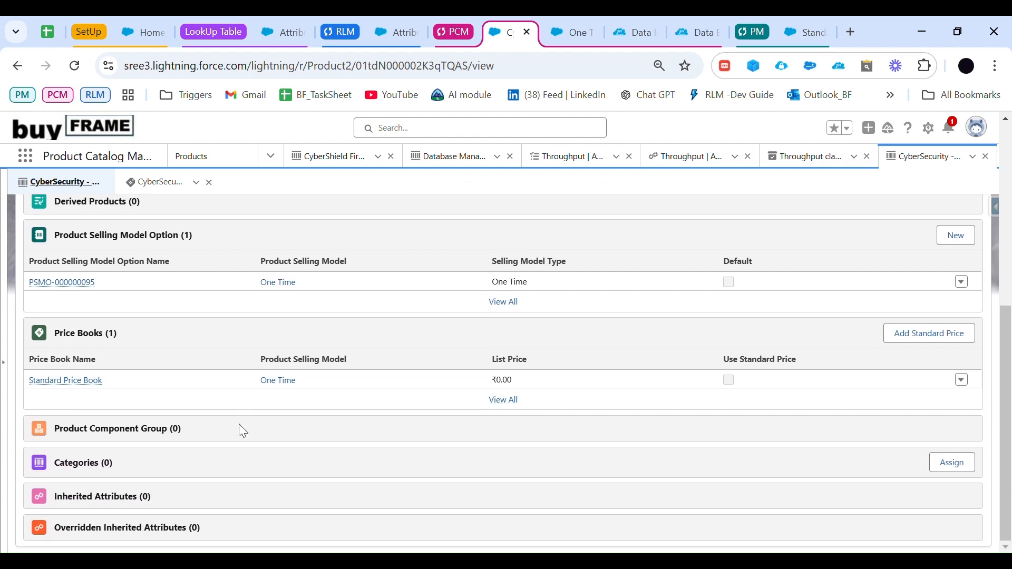
pyautogui.scroll(7, 239, 424)
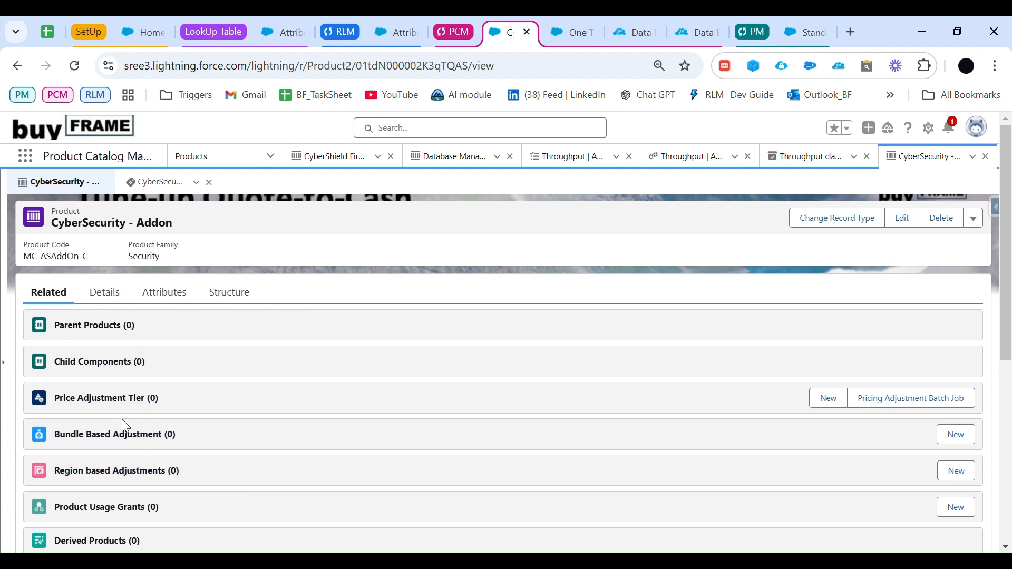
pyautogui.scroll(-2, 123, 419)
pyautogui.scroll(-1, 126, 417)
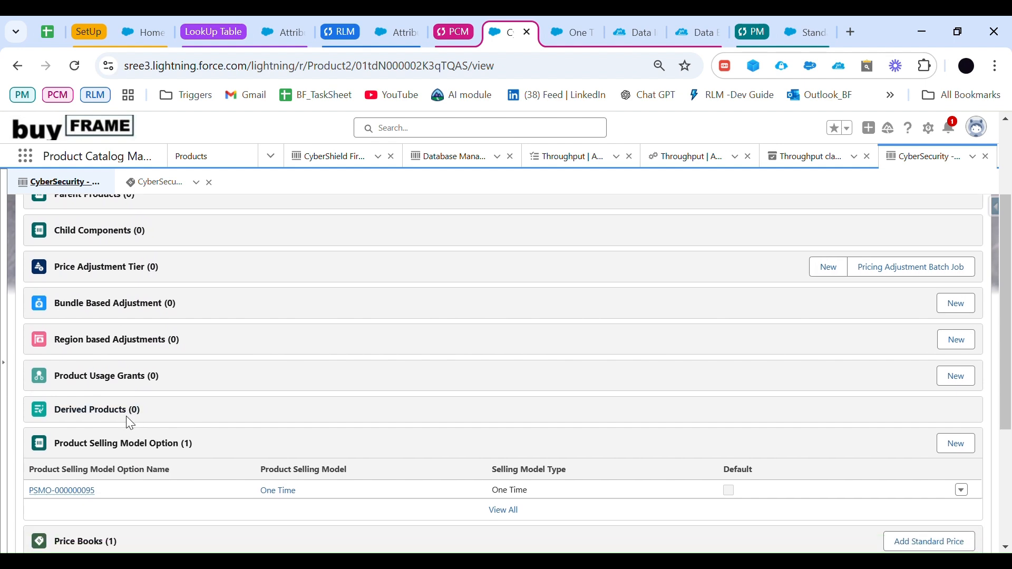
pyautogui.scroll(3, 124, 416)
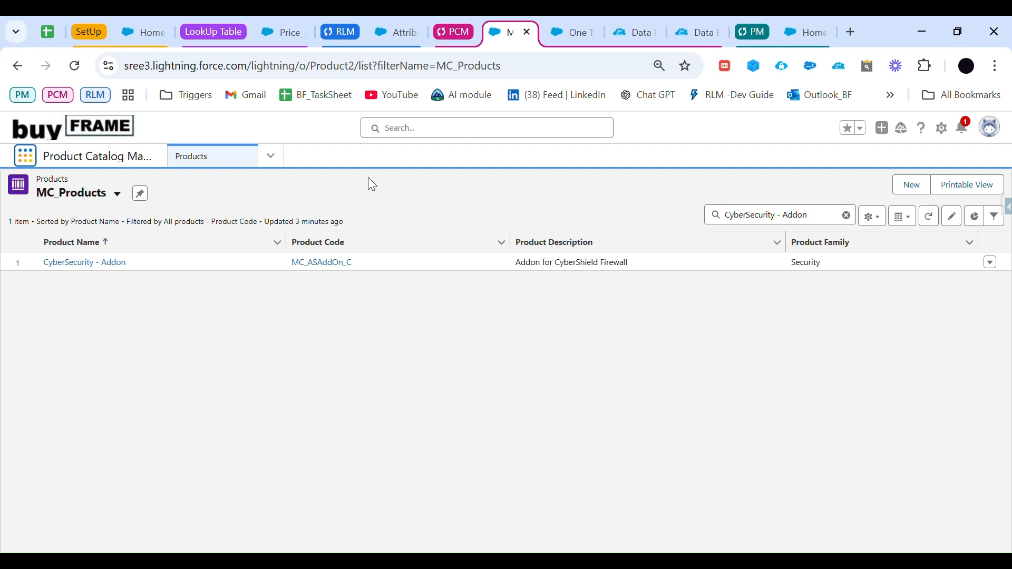
# Step: Find the Derived Prices object by searching for "derive" and start a new derived price record
pyautogui.click(26, 156)
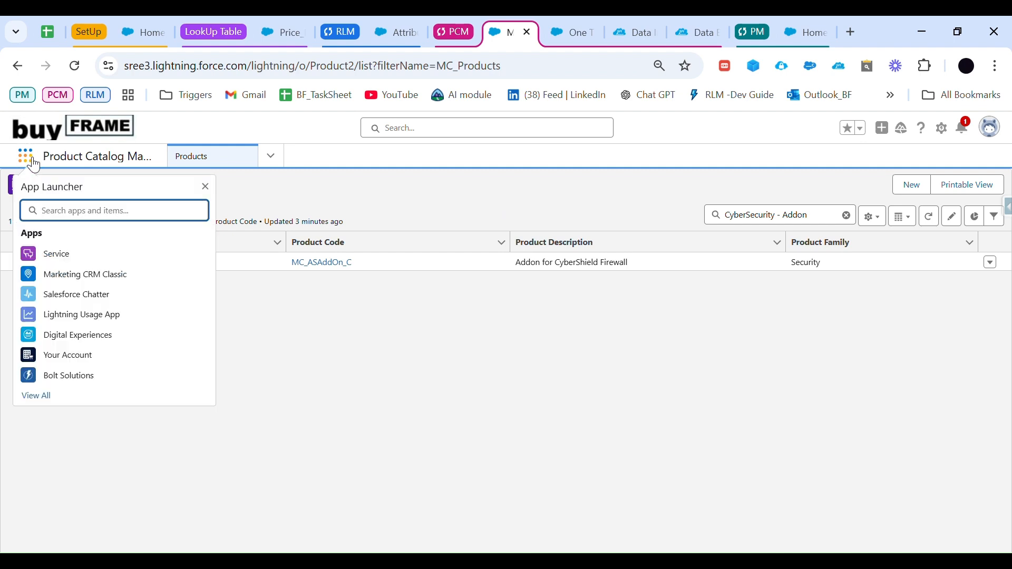
pyautogui.write('der')
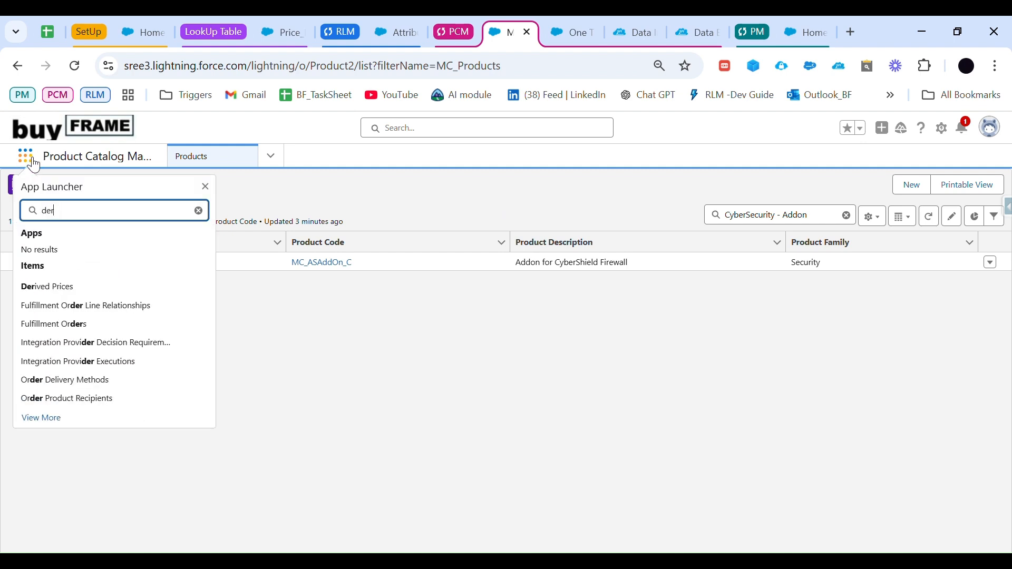
pyautogui.write('ive')
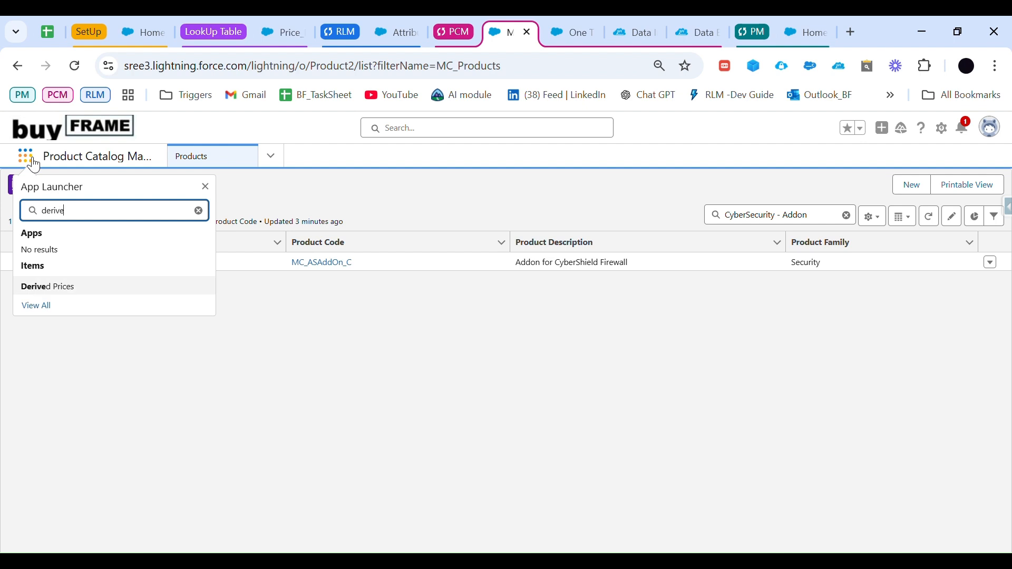
pyautogui.click(65, 292)
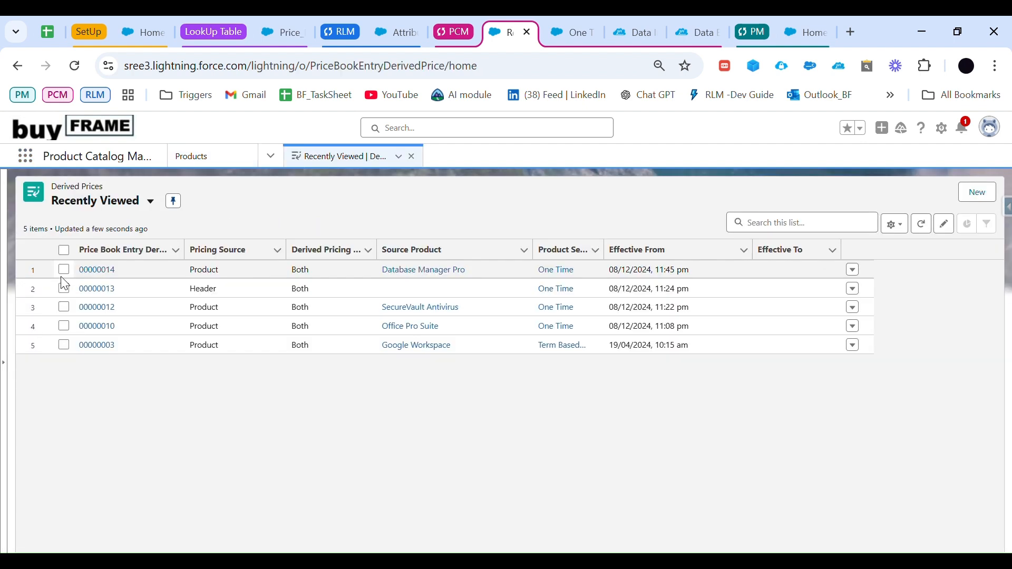
pyautogui.click(978, 193)
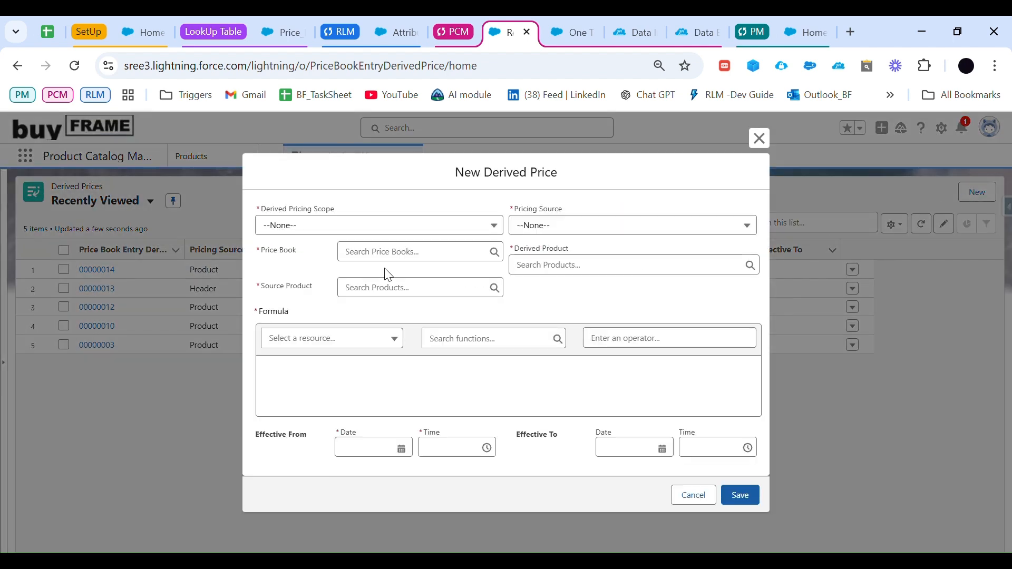
# Step: Set the new derived price's Derived Pricing Scope to Both and its Pricing Source to Product
pyautogui.click(346, 226)
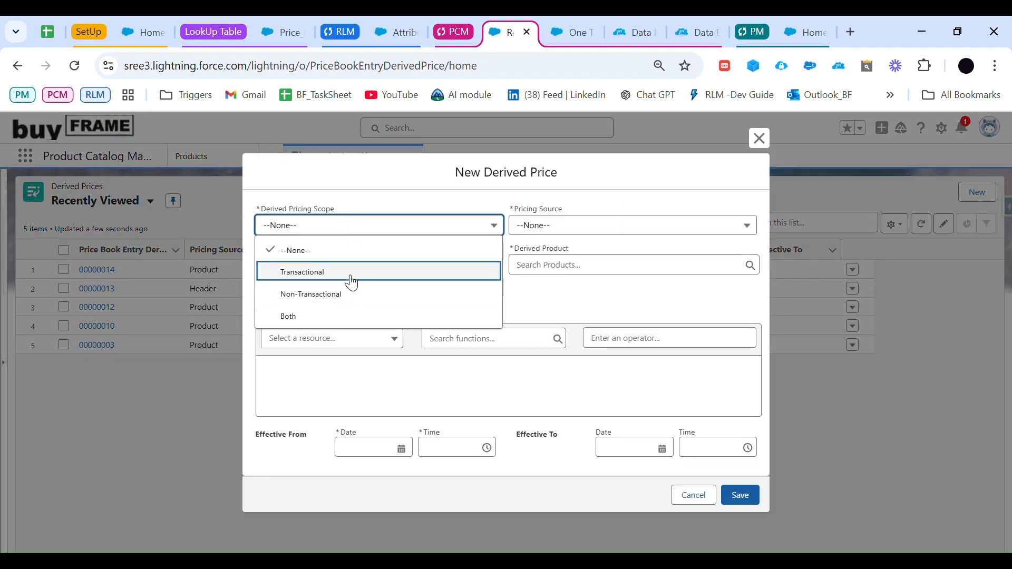
pyautogui.click(372, 318)
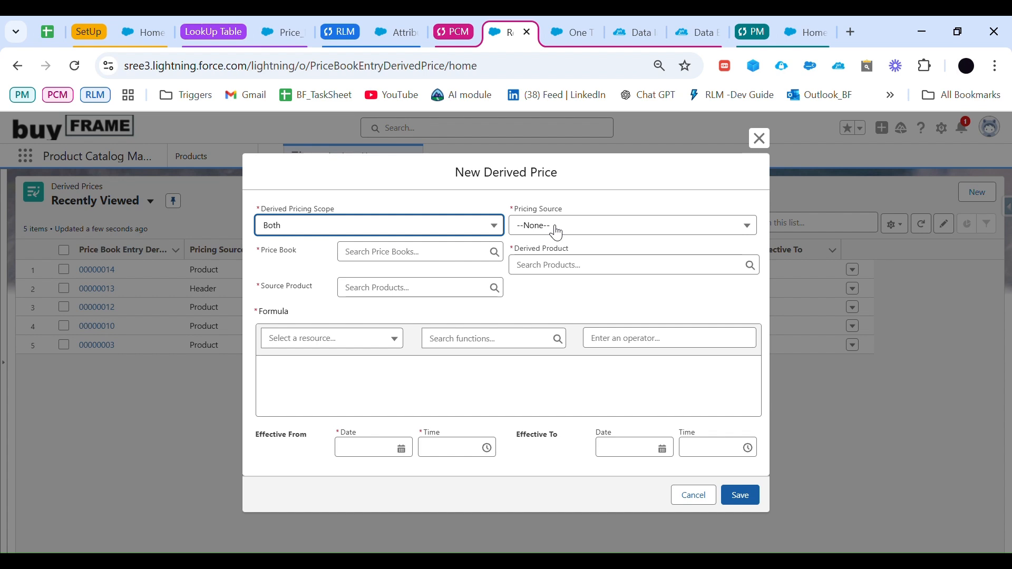
pyautogui.click(354, 225)
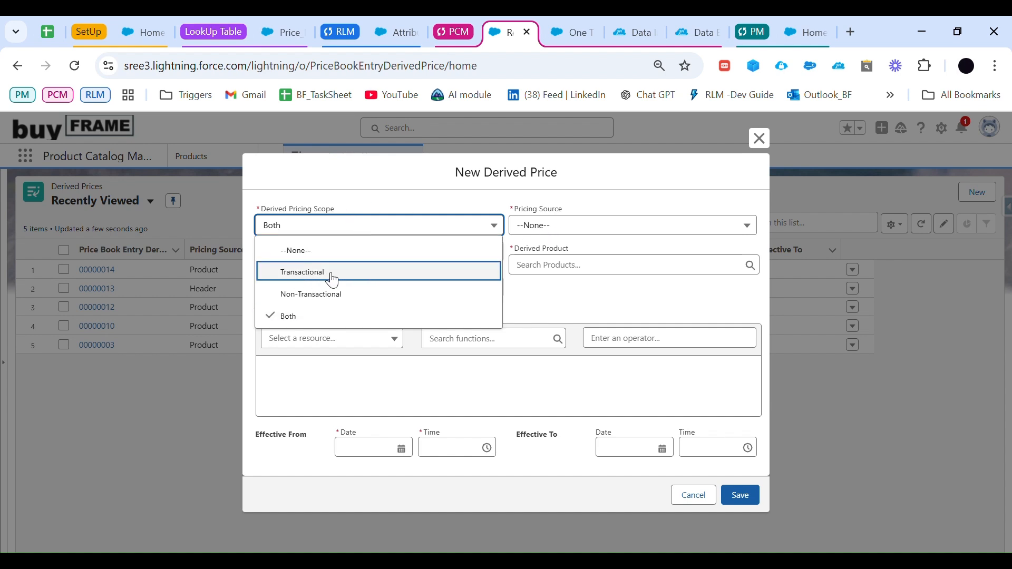
pyautogui.click(551, 287)
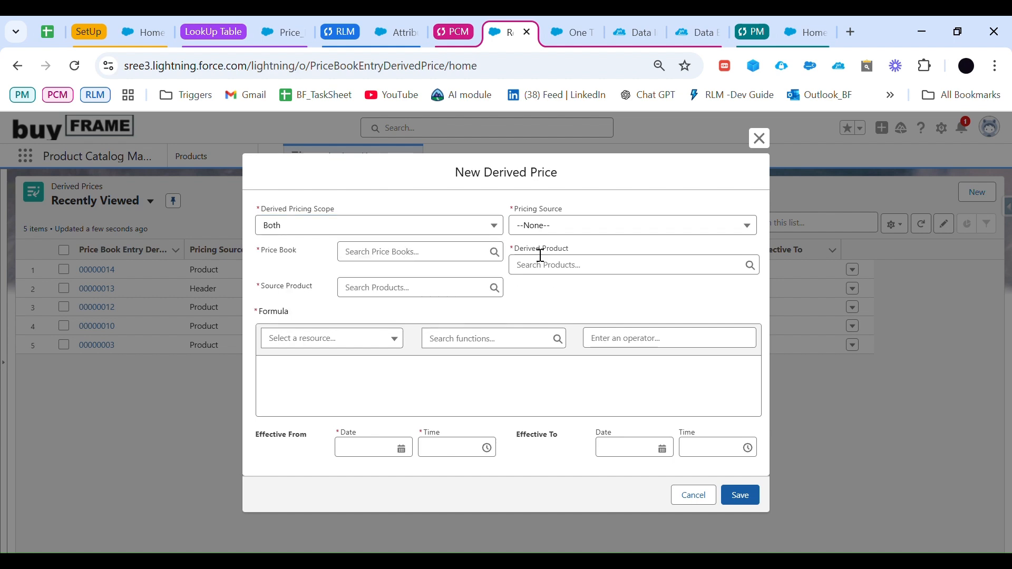
pyautogui.click(563, 228)
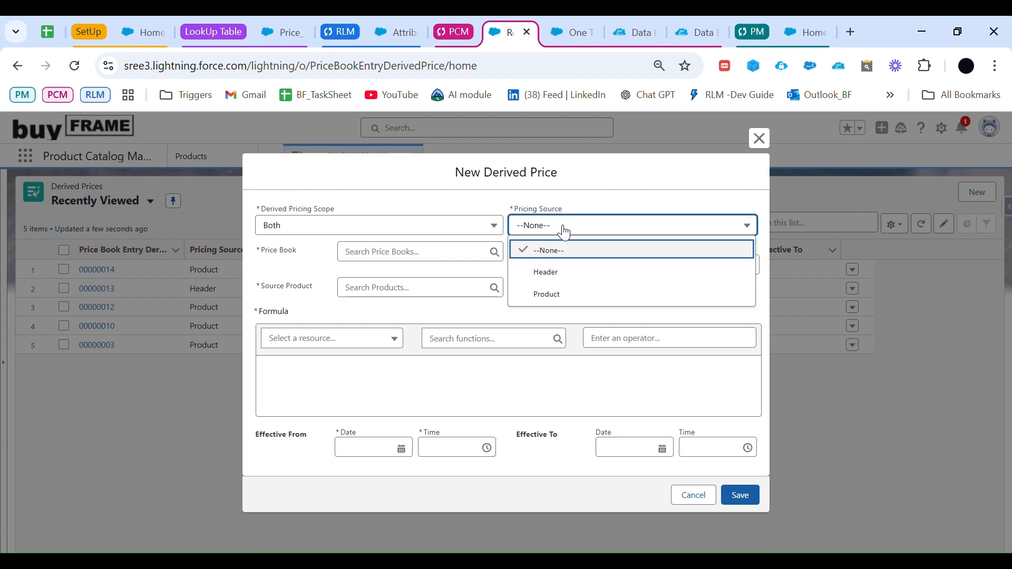
pyautogui.click(580, 294)
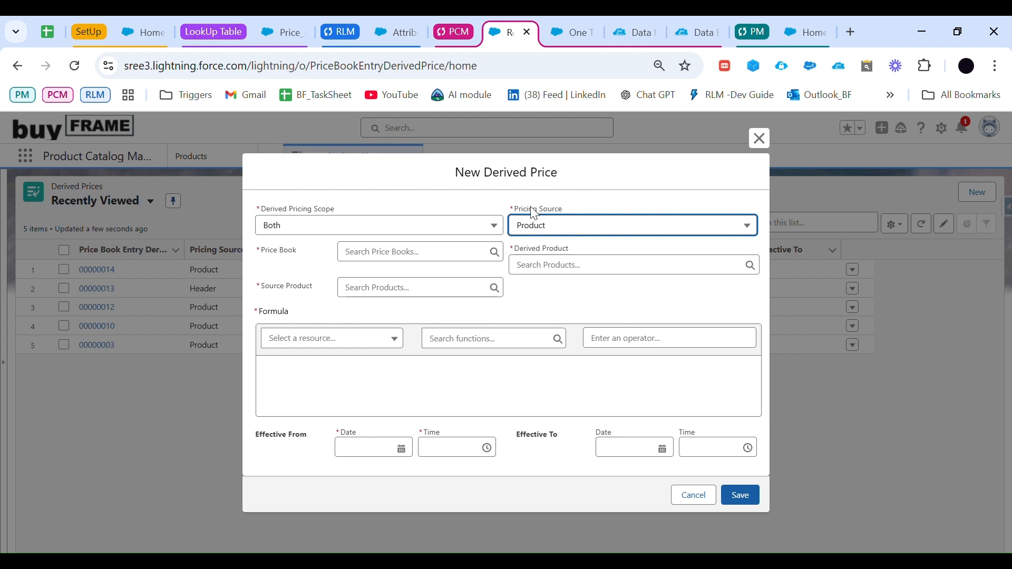
# Step: Assign Standard Price Book, with CyberSecurity - Addon as the derived product and CyberShield Firewall as the source product
pyautogui.click(440, 254)
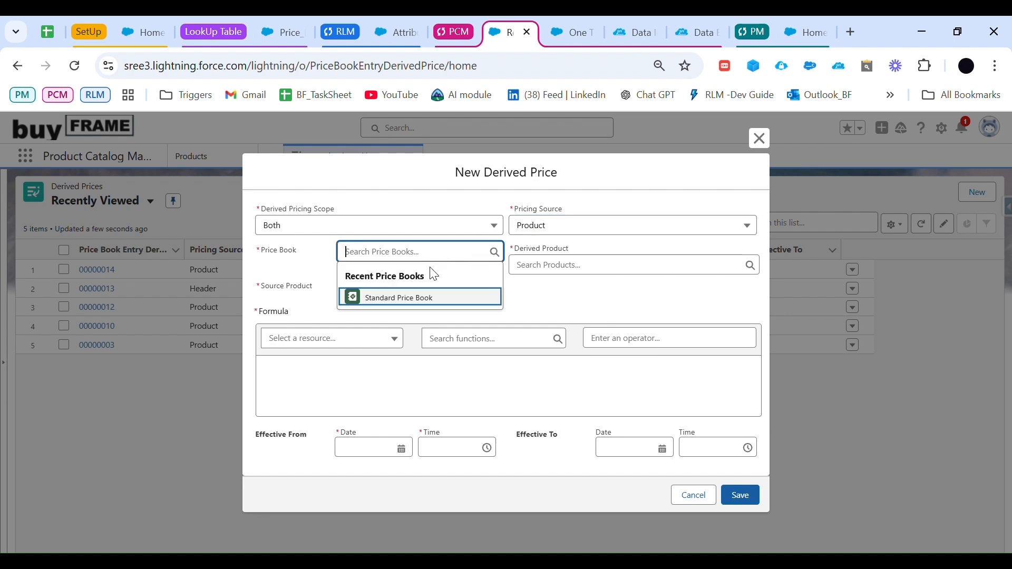
pyautogui.click(421, 297)
pyautogui.click(525, 271)
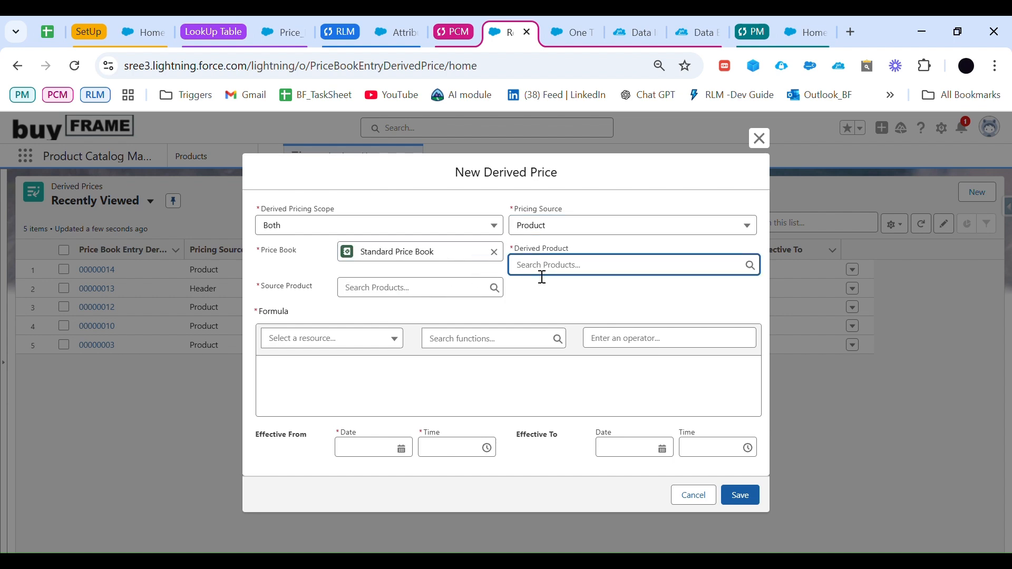
pyautogui.write('cyber')
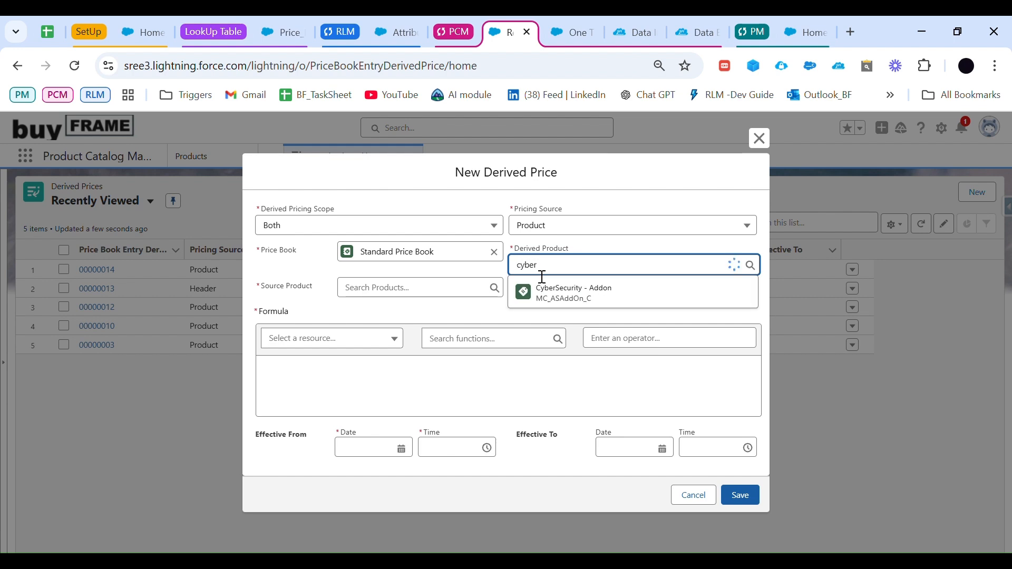
pyautogui.click(574, 294)
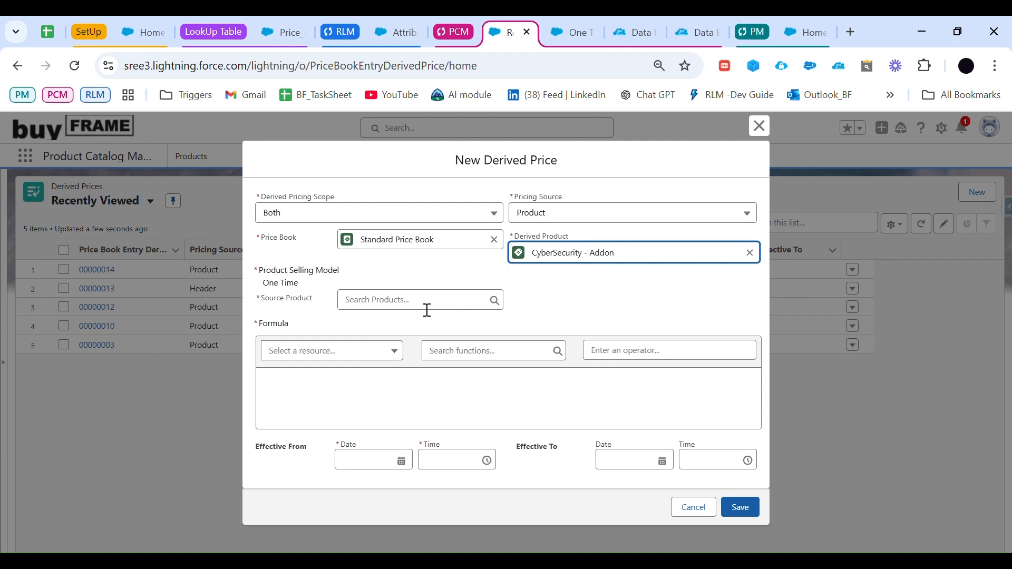
pyautogui.click(427, 310)
pyautogui.click(415, 345)
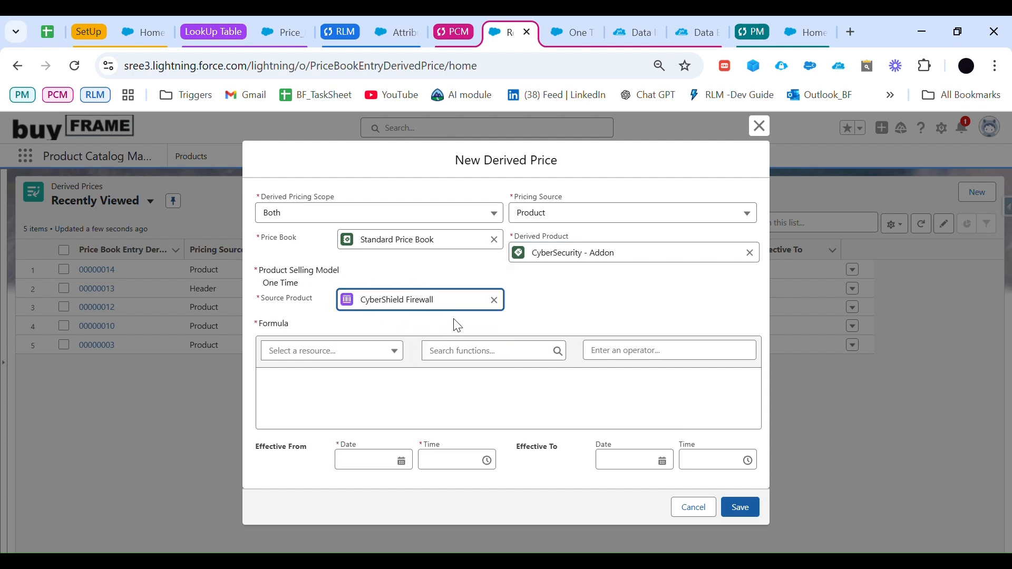
# Step: Build the derived price formula UnitPrice *0.20 from the Net Unit Price resource and check the available functions
pyautogui.click(341, 382)
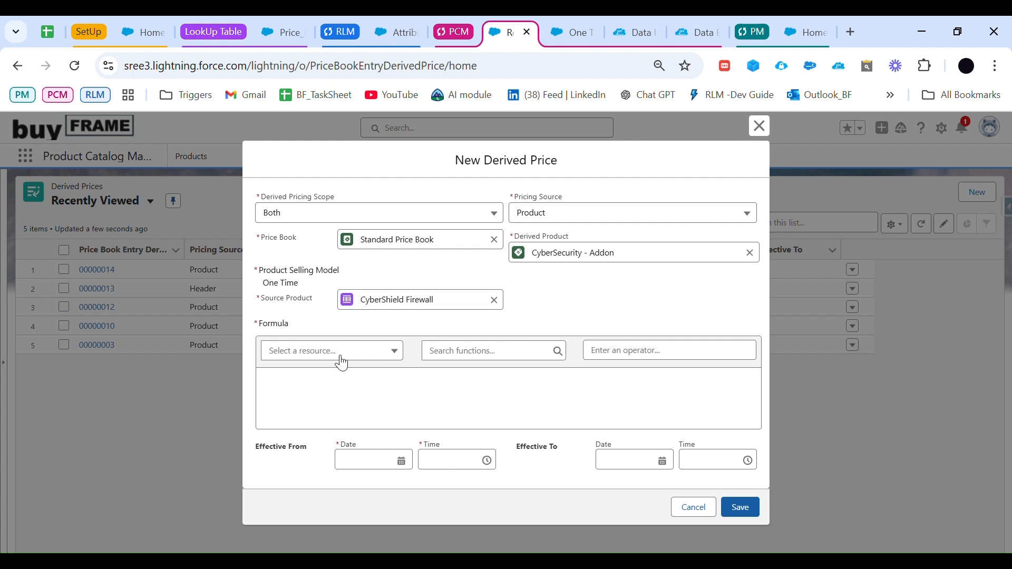
pyautogui.click(341, 357)
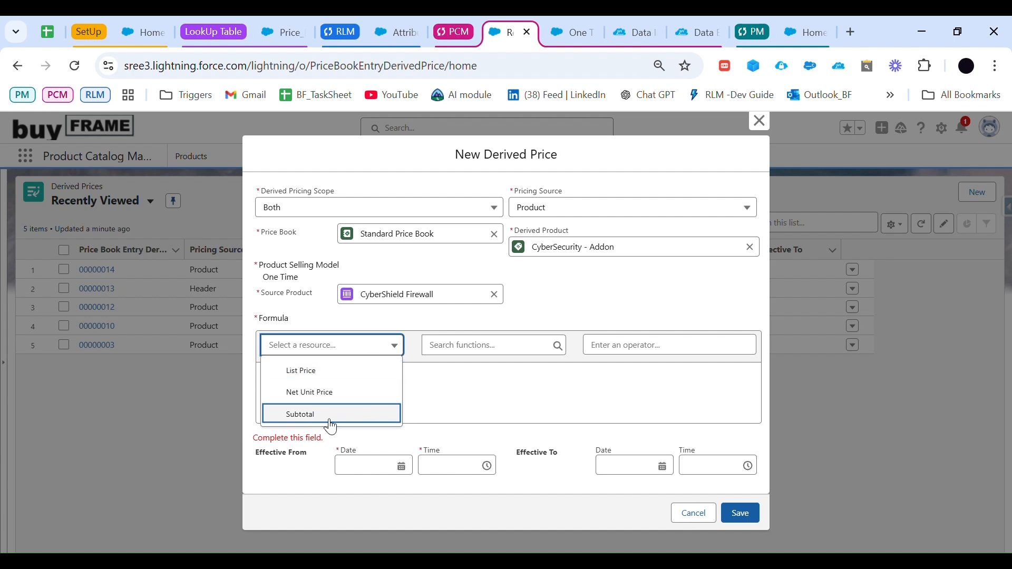
pyautogui.click(326, 394)
pyautogui.click(328, 396)
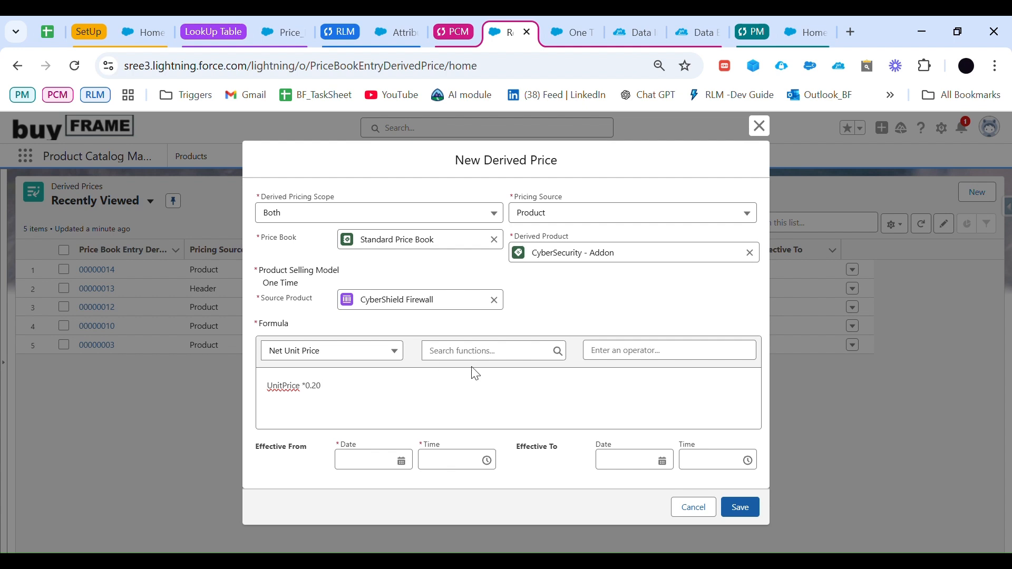
pyautogui.click(515, 359)
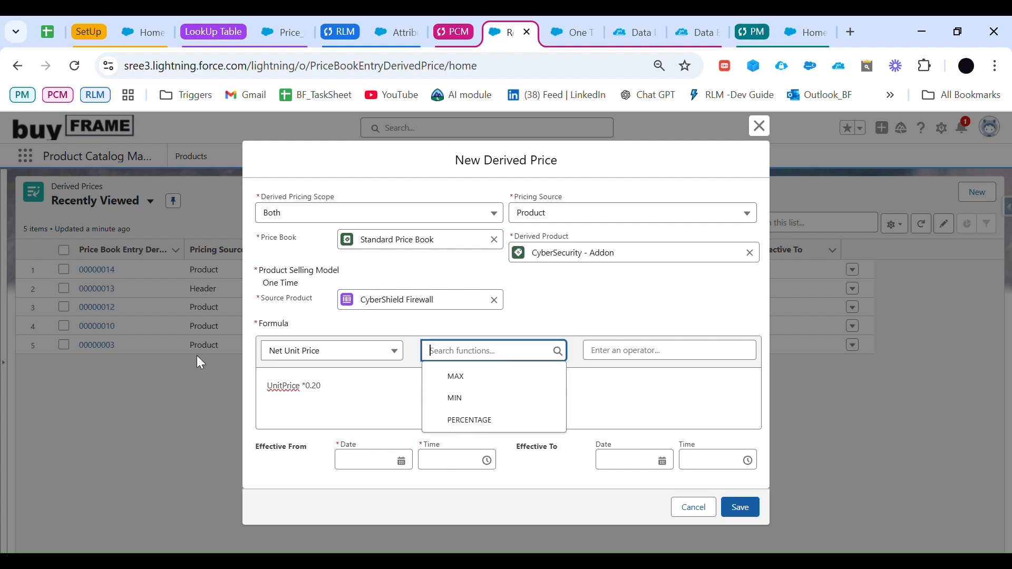
pyautogui.click(351, 410)
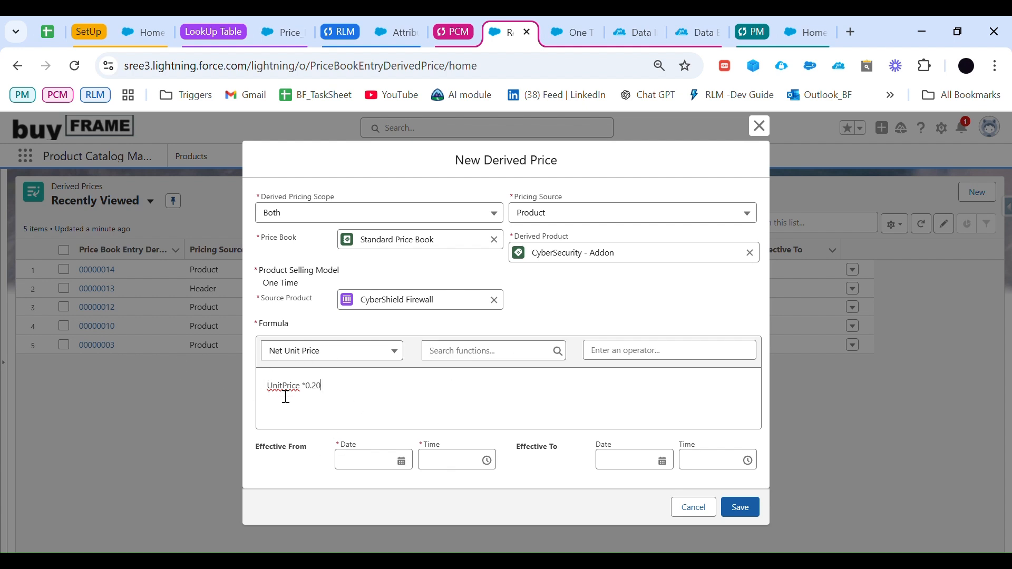
# Step: Make the derived price effective from 01-Dec-2024 and save the record
pyautogui.click(410, 467)
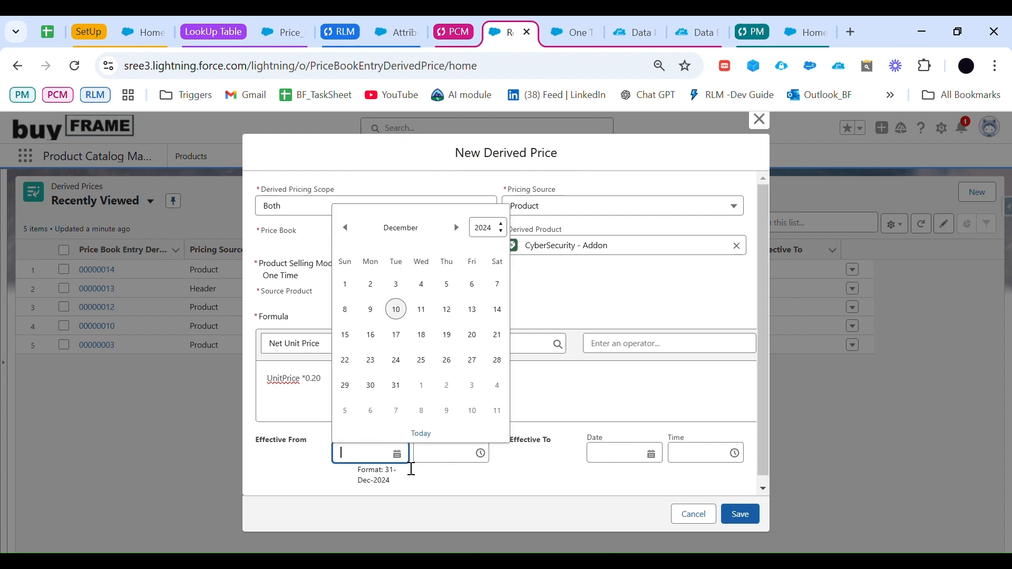
pyautogui.click(354, 287)
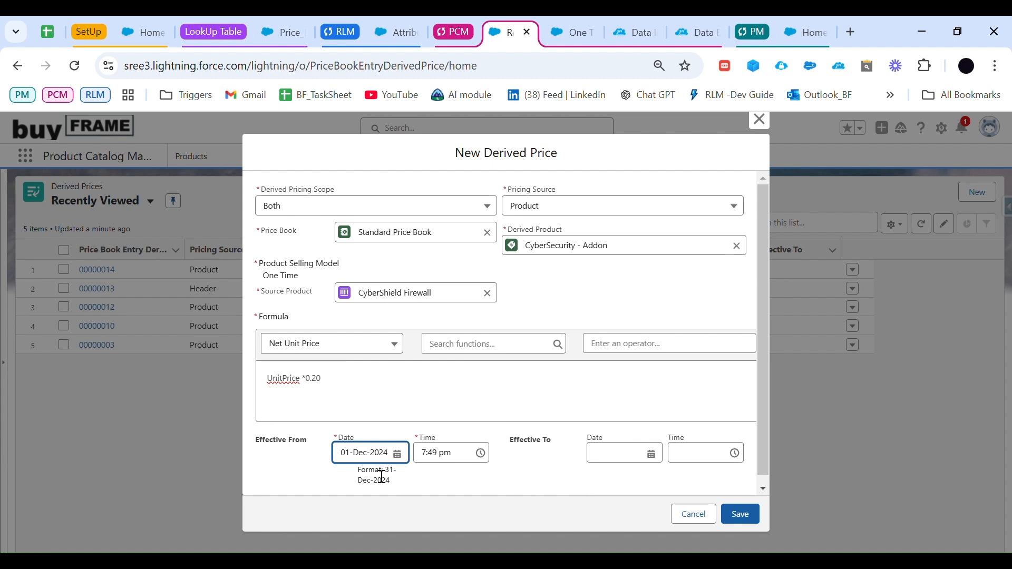
pyautogui.click(745, 516)
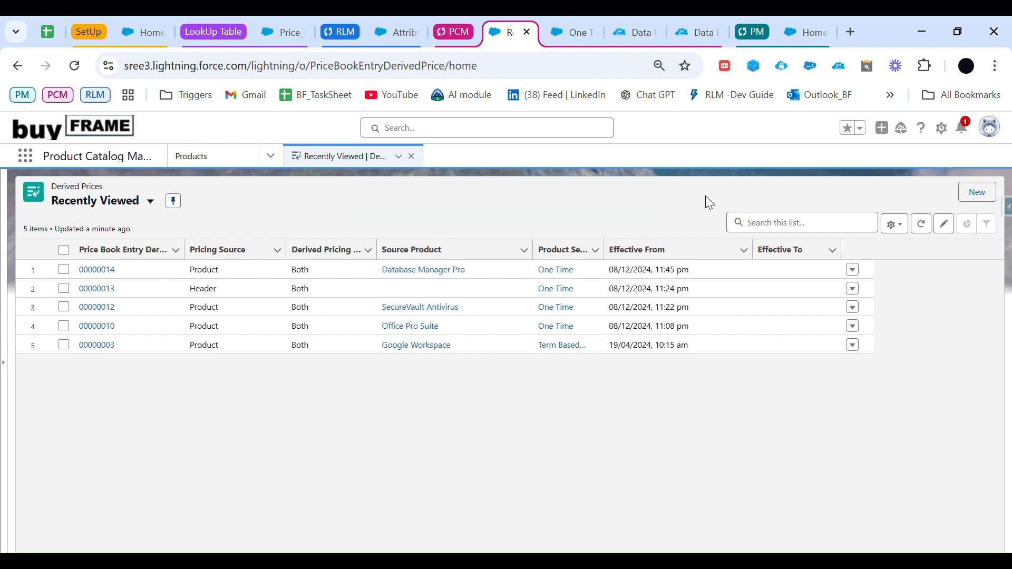
# Step: Open the Derived Pricing Entries lookup table in the Business Rules Engine window and refresh its data
pyautogui.click(259, 44)
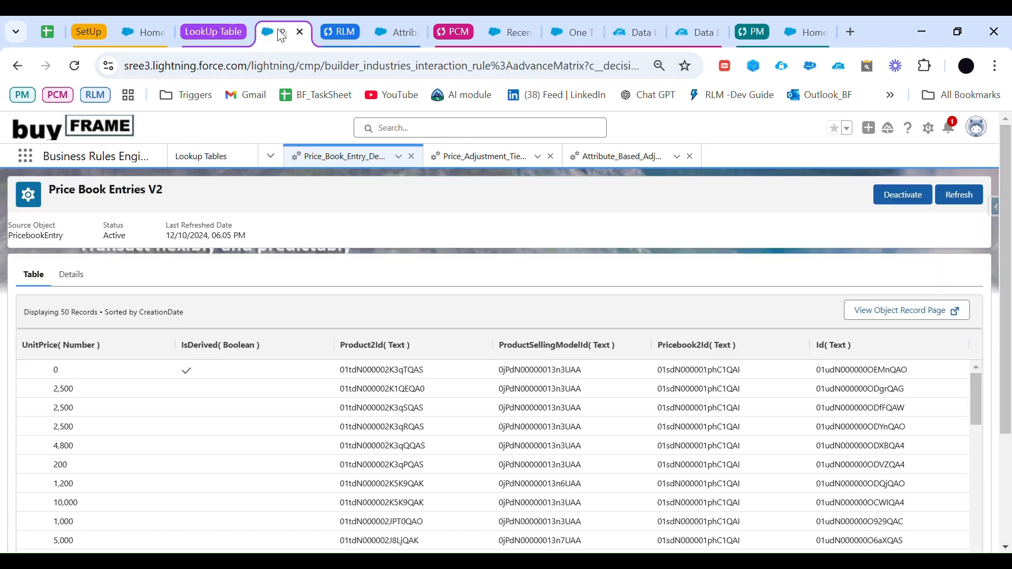
pyautogui.click(243, 166)
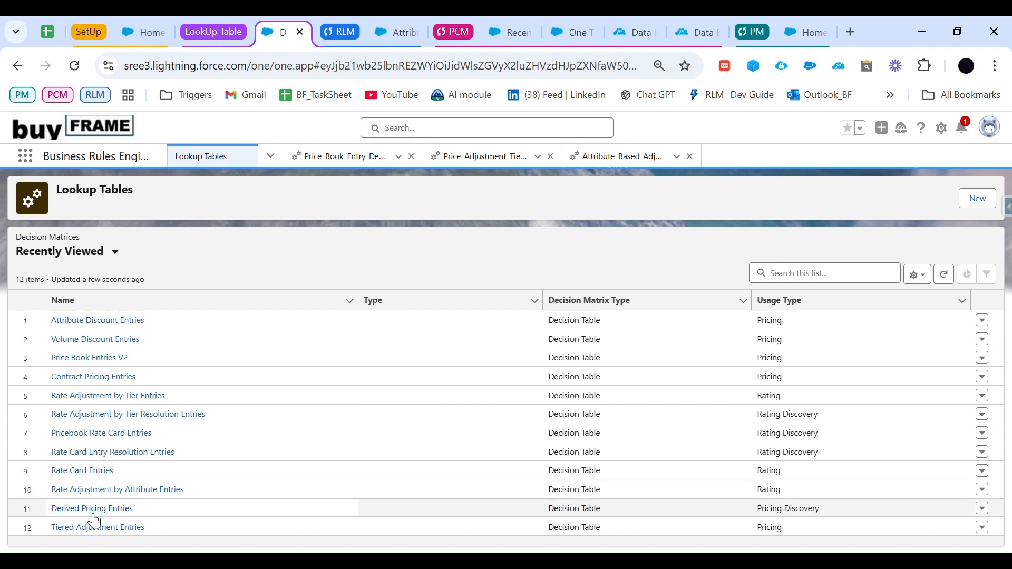
pyautogui.click(114, 510)
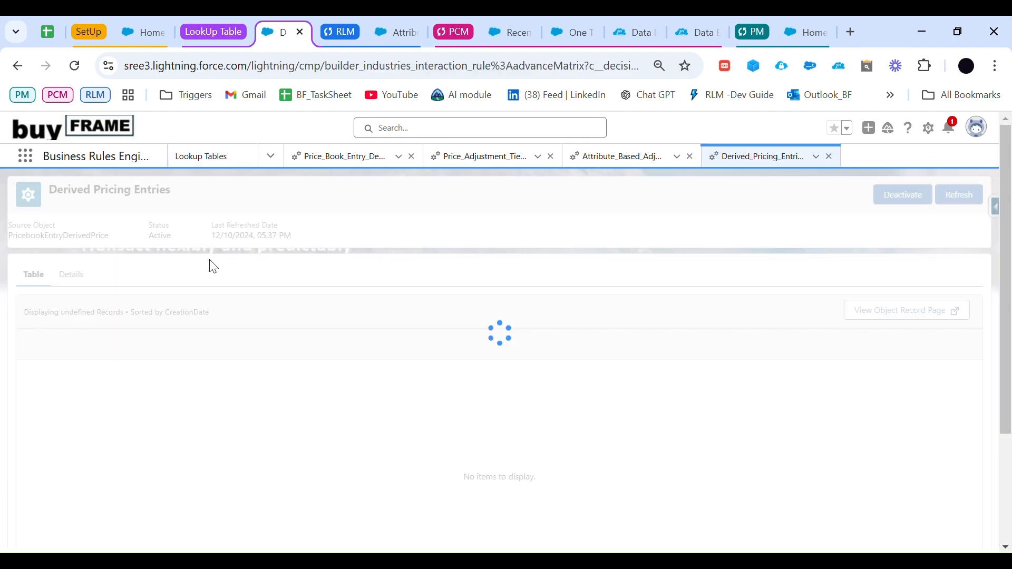
pyautogui.click(959, 194)
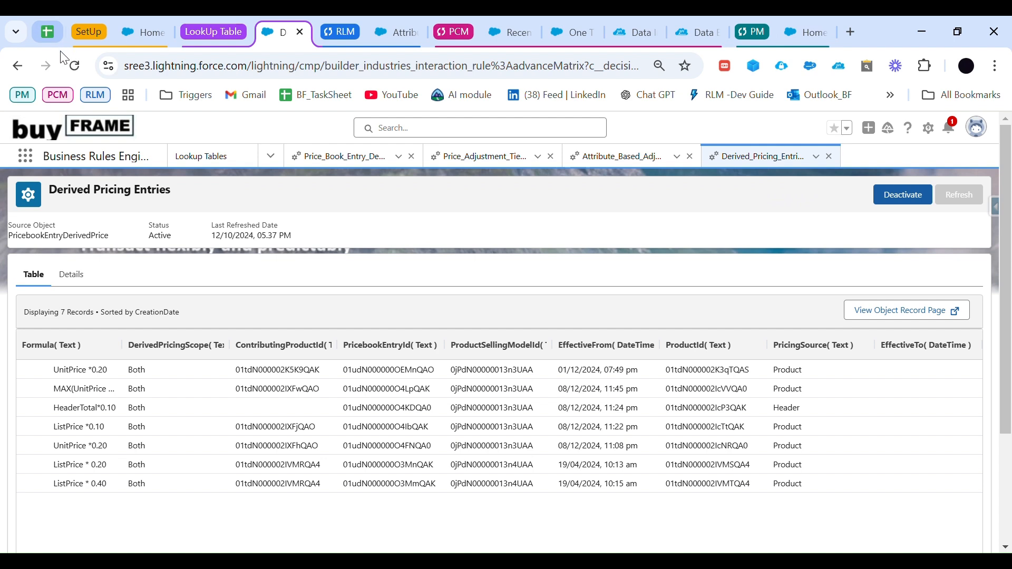
# Step: Reload the Derived Pricing Entries page and check the table's Last Refreshed Date
pyautogui.click(77, 66)
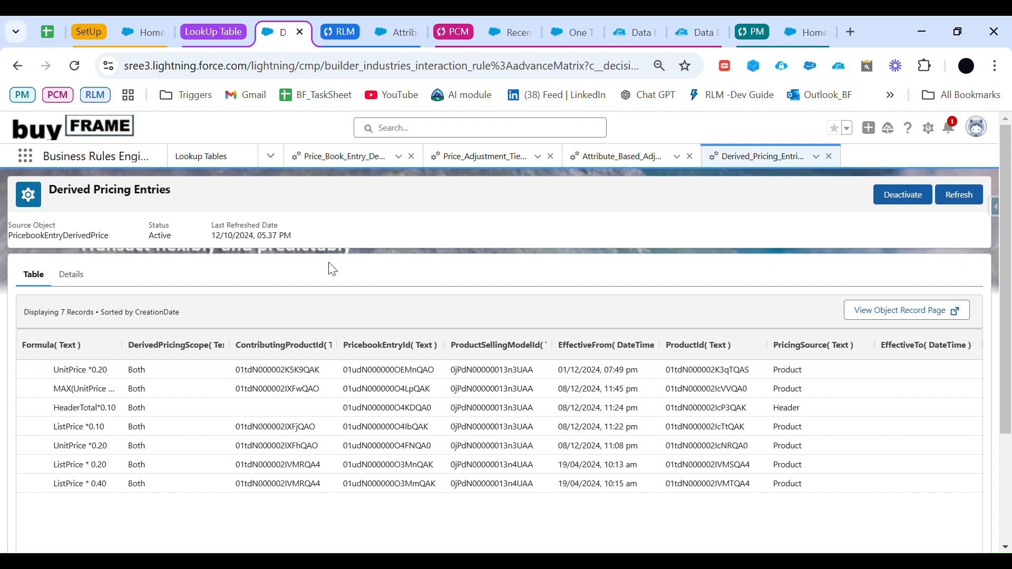
pyautogui.moveTo(296, 236); pyautogui.dragTo(222, 229)
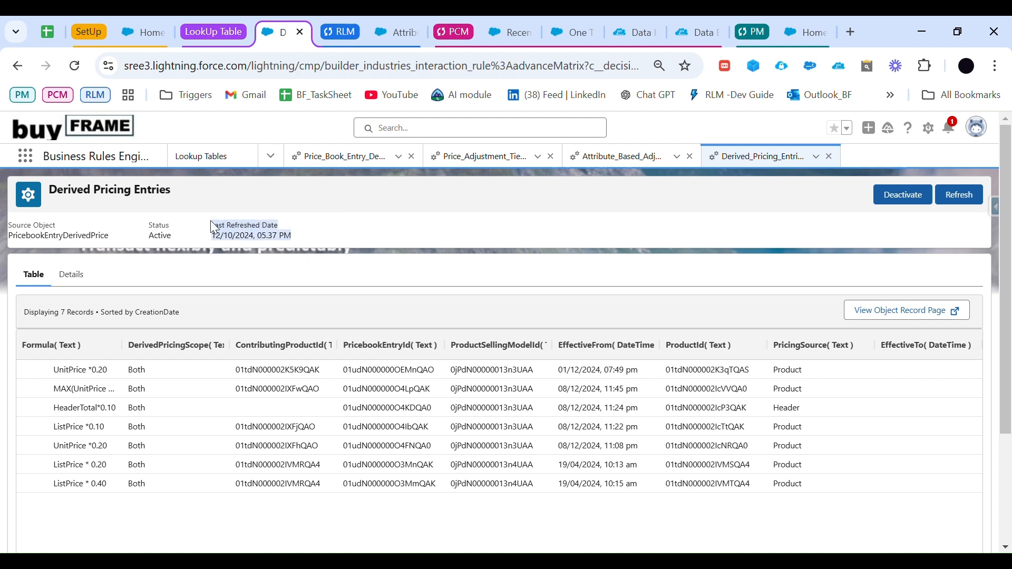
pyautogui.click(298, 233)
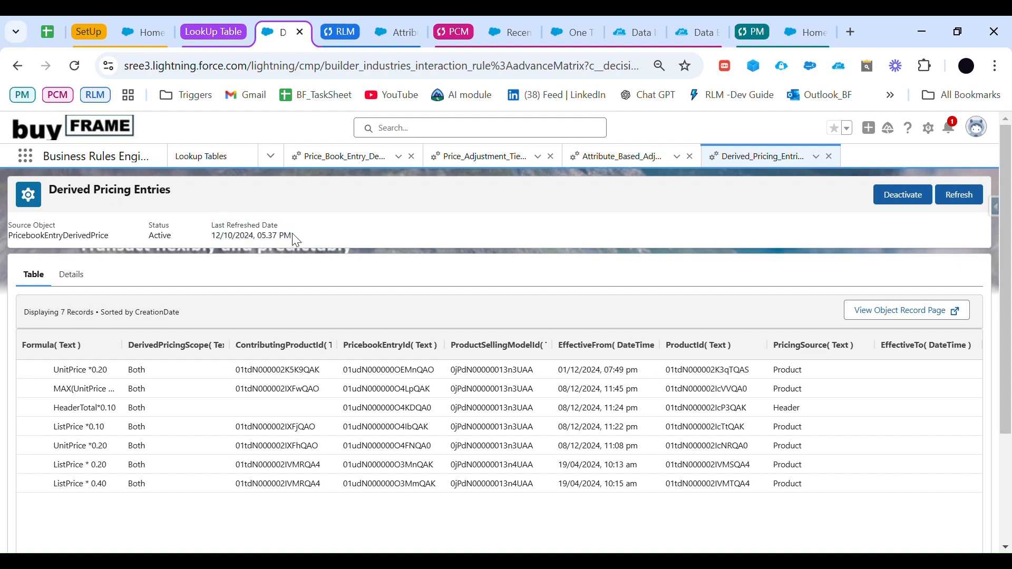
pyautogui.moveTo(297, 240); pyautogui.dragTo(231, 238)
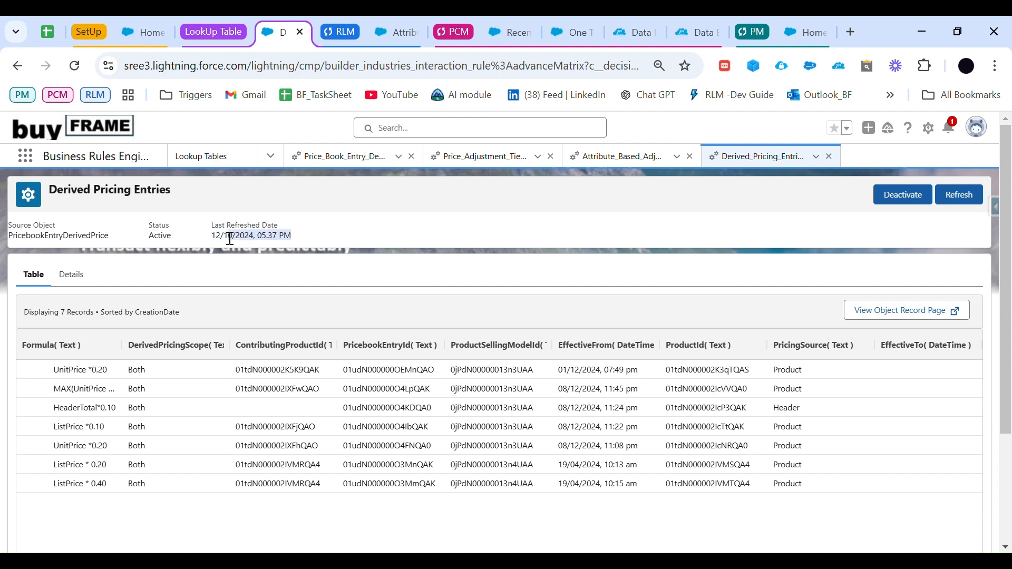
pyautogui.click(75, 66)
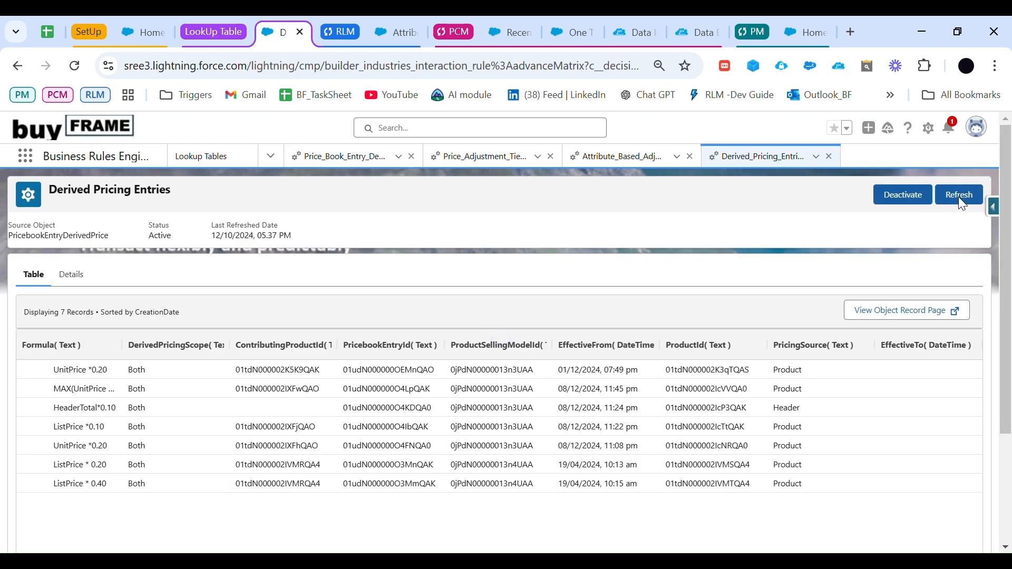
# Step: Request further refreshes of the Derived Pricing Entries table, reloading the page to check whether its Last Refreshed Date has updated
pyautogui.click(960, 201)
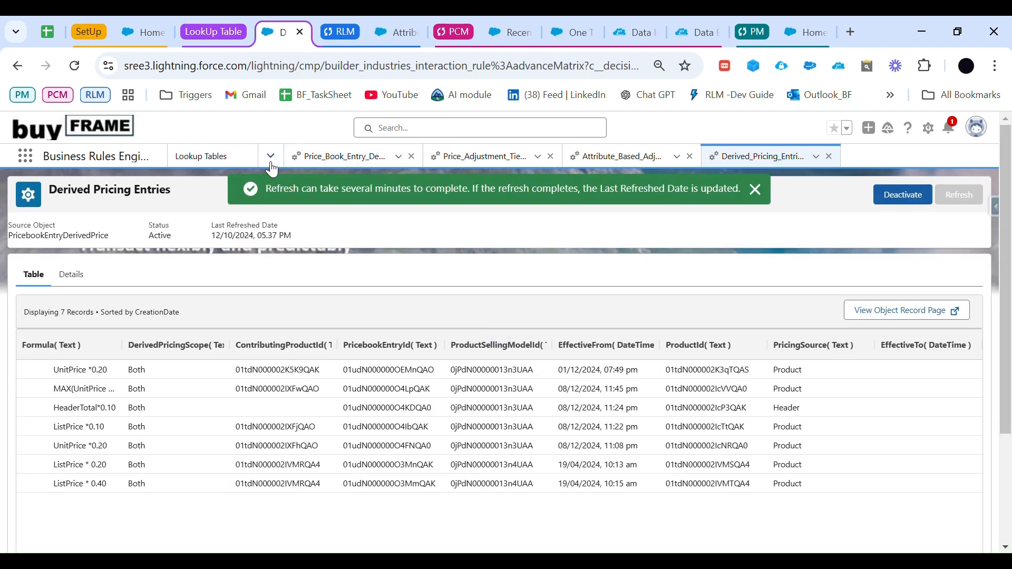
pyautogui.click(75, 66)
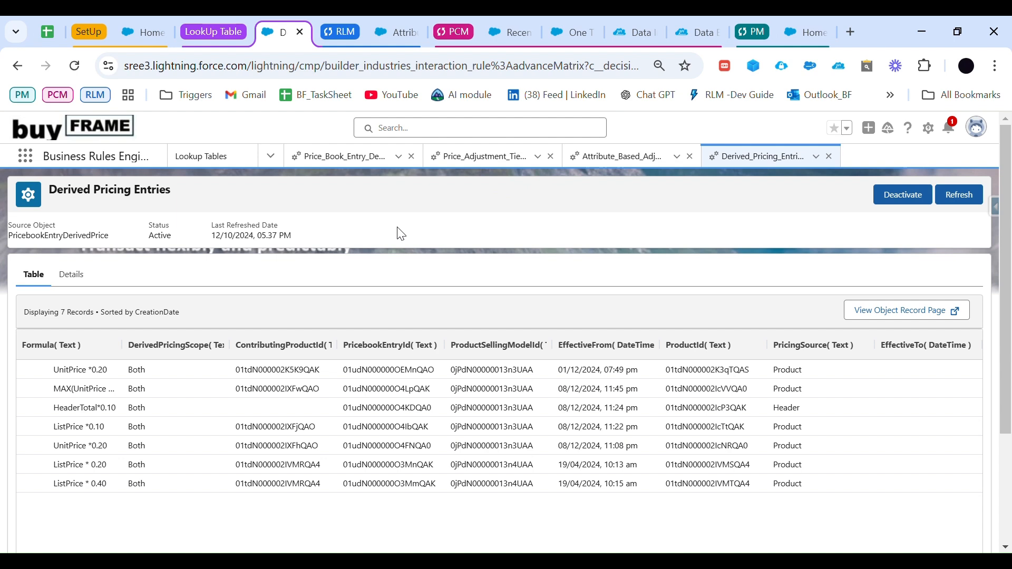
pyautogui.click(949, 196)
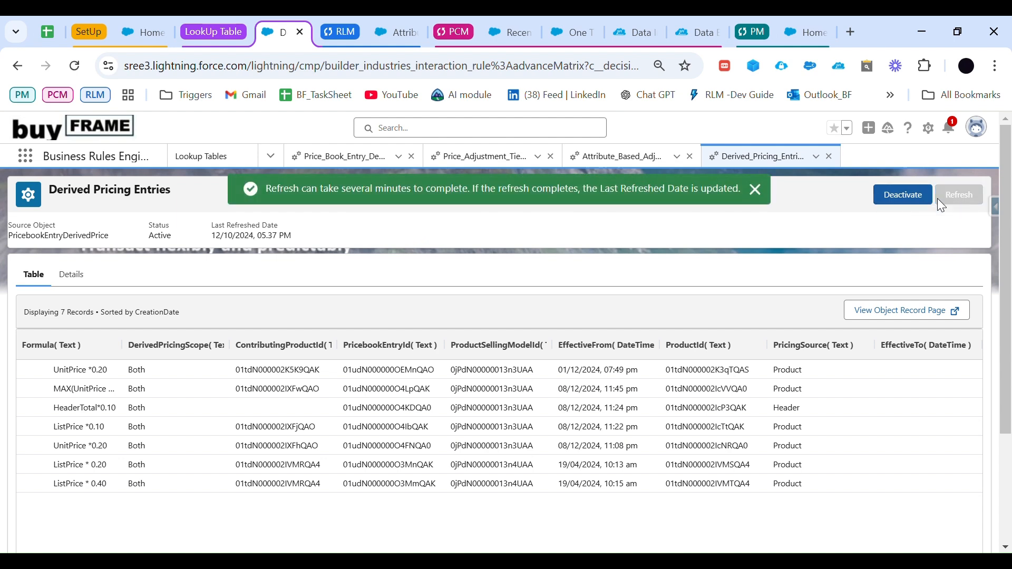
pyautogui.click(74, 65)
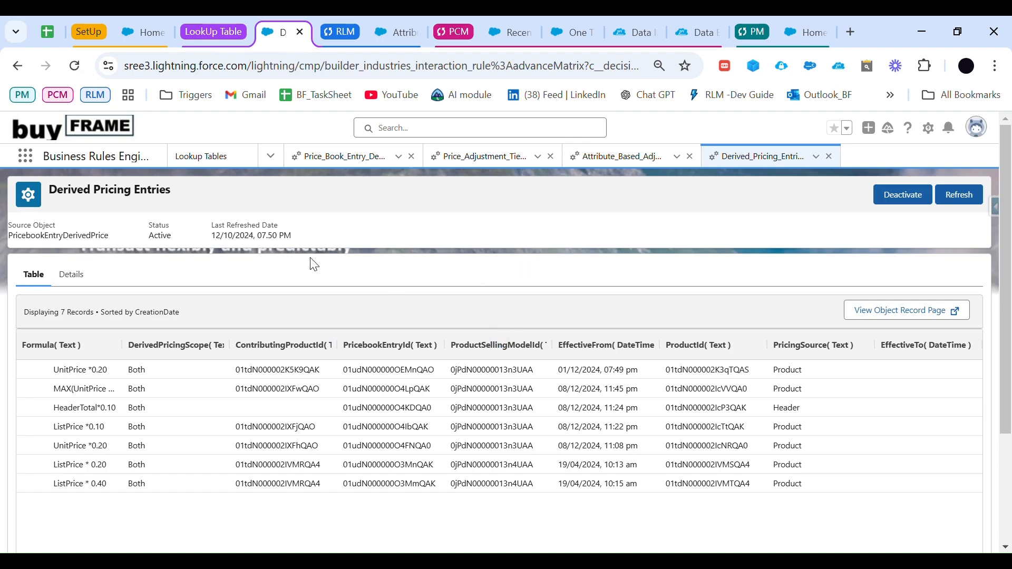
pyautogui.moveTo(291, 240); pyautogui.dragTo(205, 224)
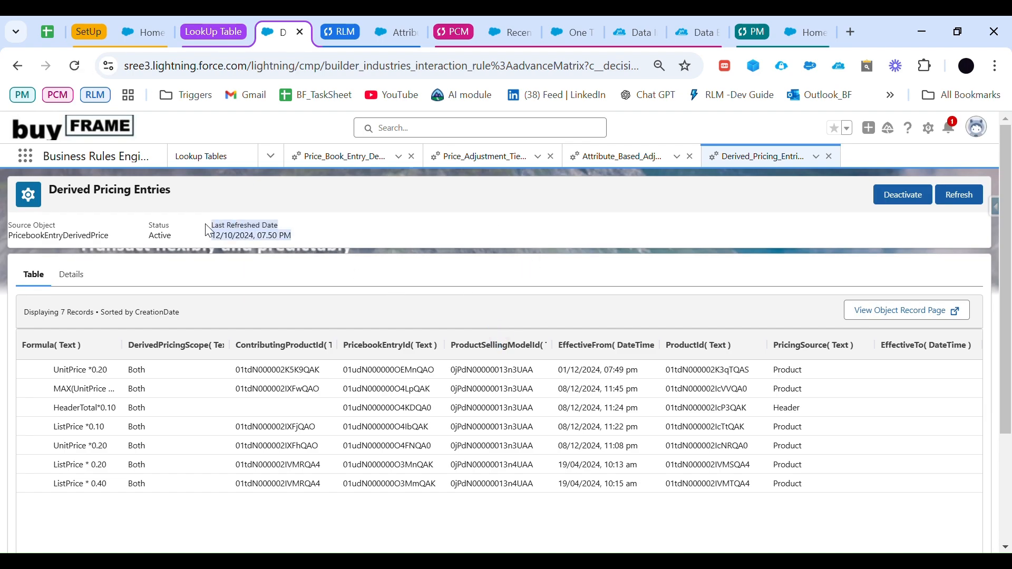
pyautogui.click(302, 212)
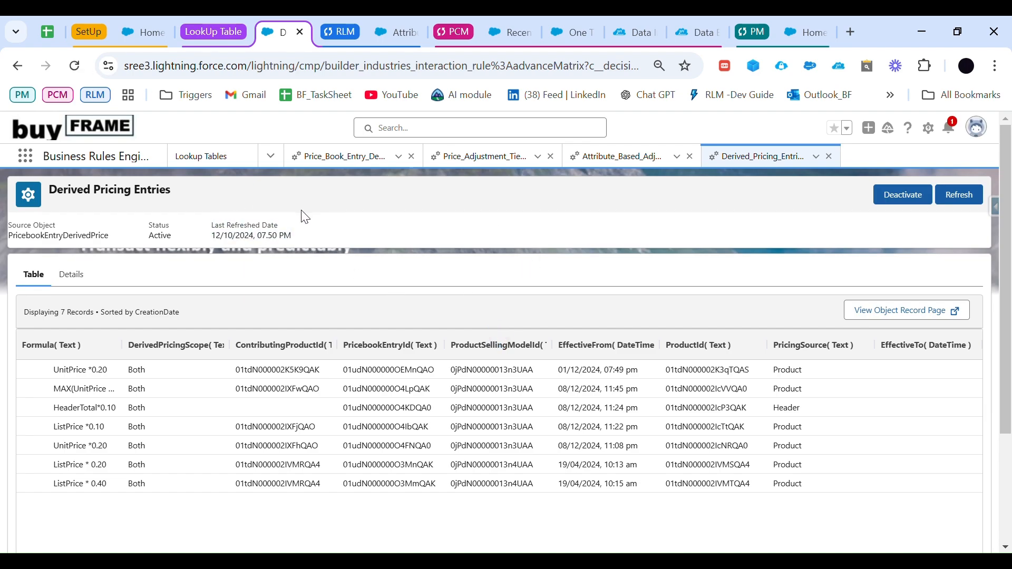
# Step: Create and save a new quote named Derived Price testing Quote in Revenue Lifecycle Management
pyautogui.click(387, 34)
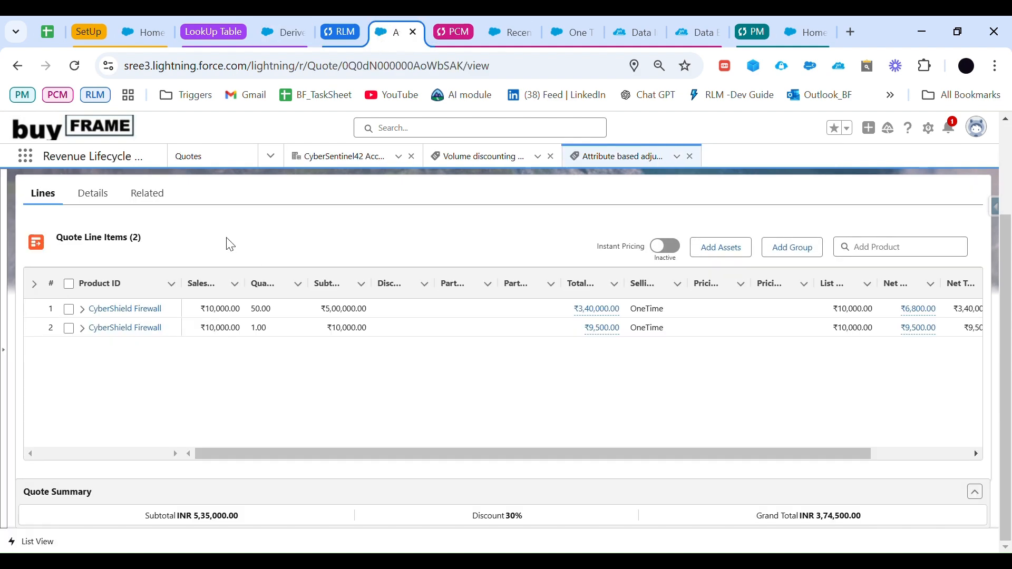
pyautogui.click(225, 157)
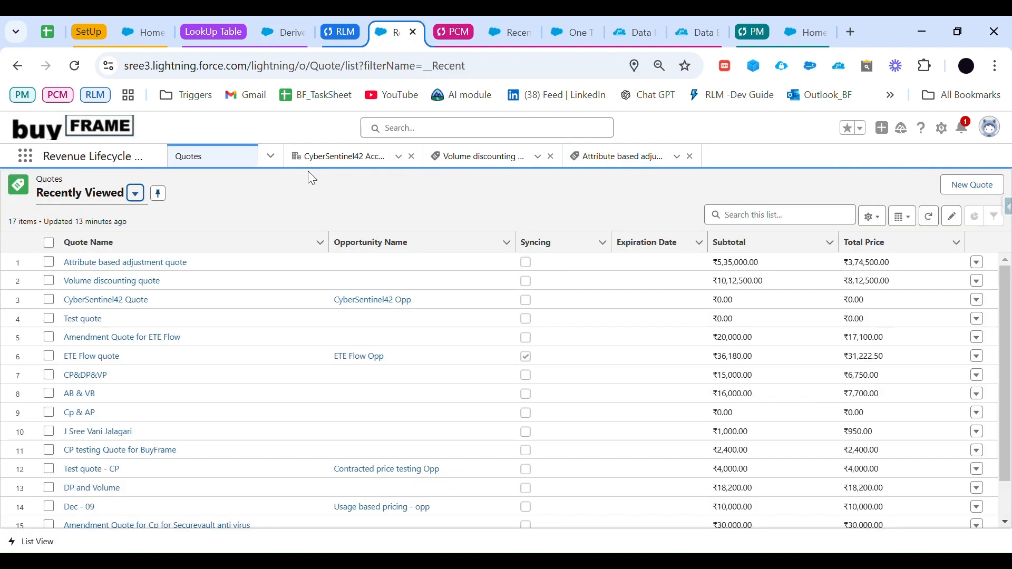
pyautogui.click(1000, 195)
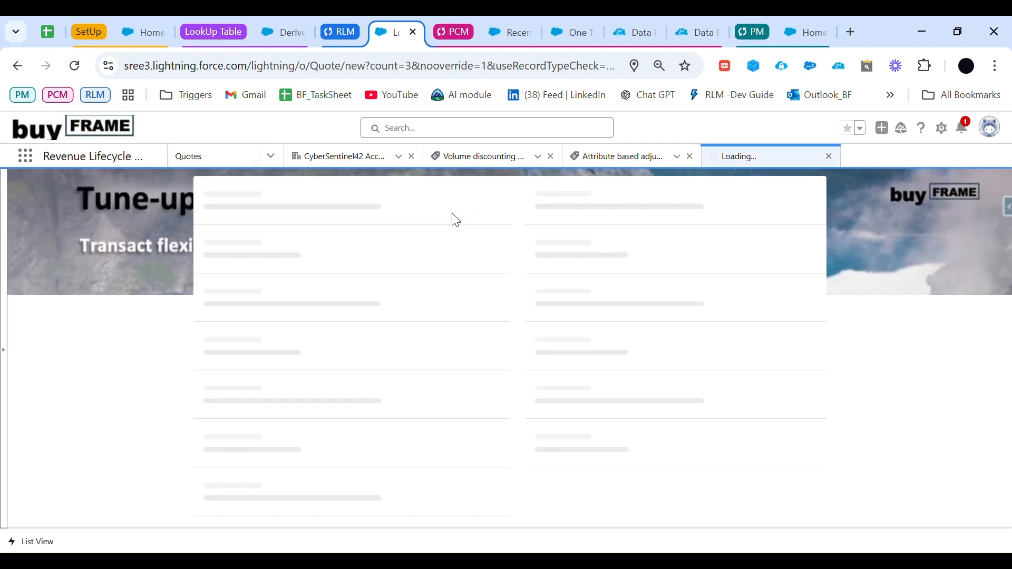
pyautogui.click(348, 314)
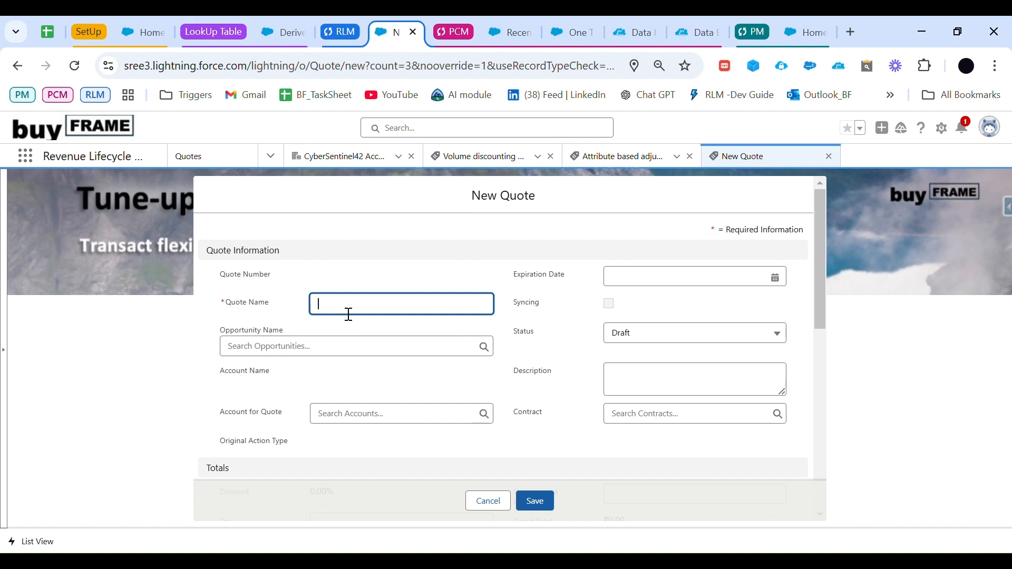
pyautogui.write('Derived Pric')
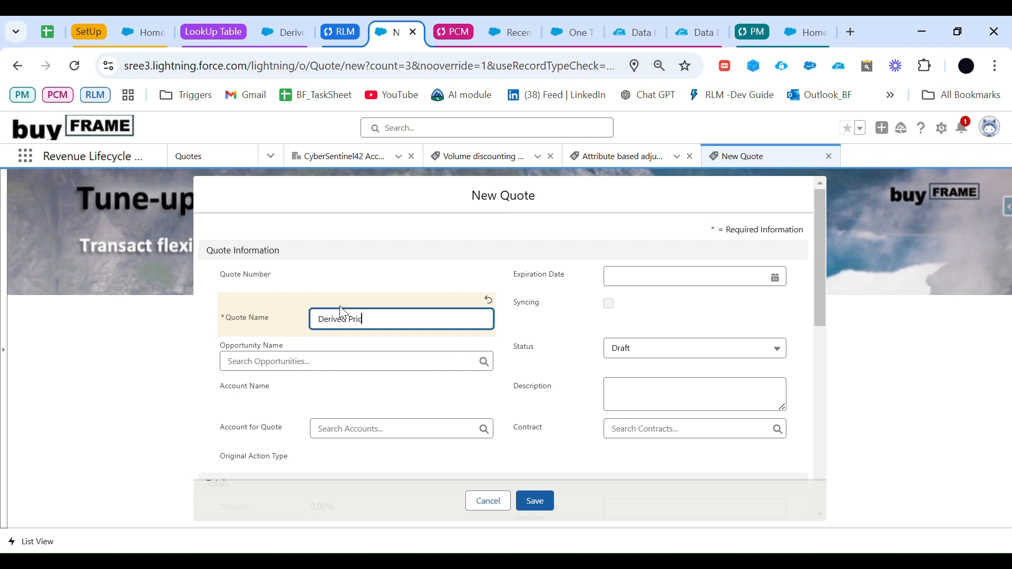
pyautogui.write('e testing Quote')
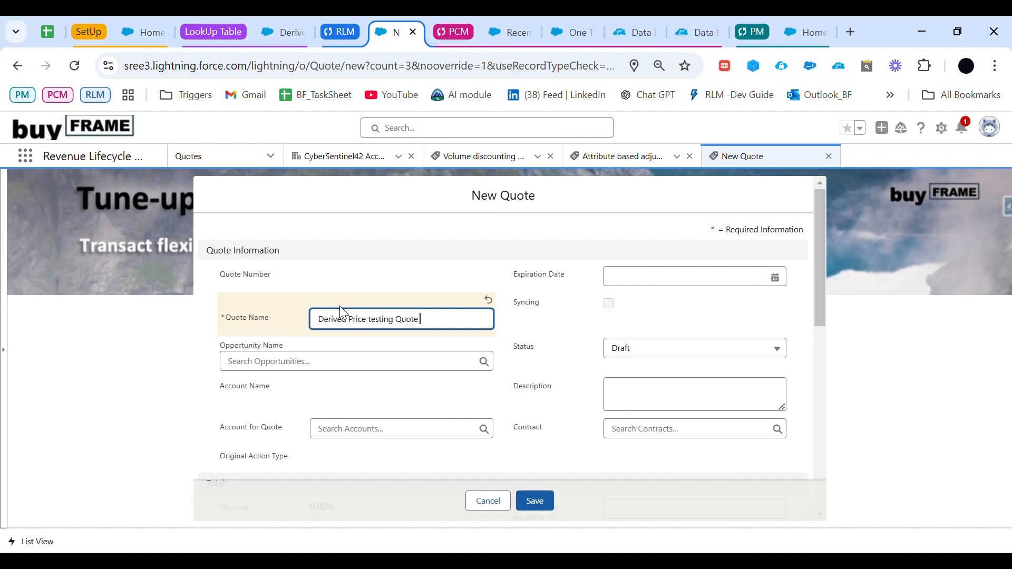
pyautogui.click(535, 501)
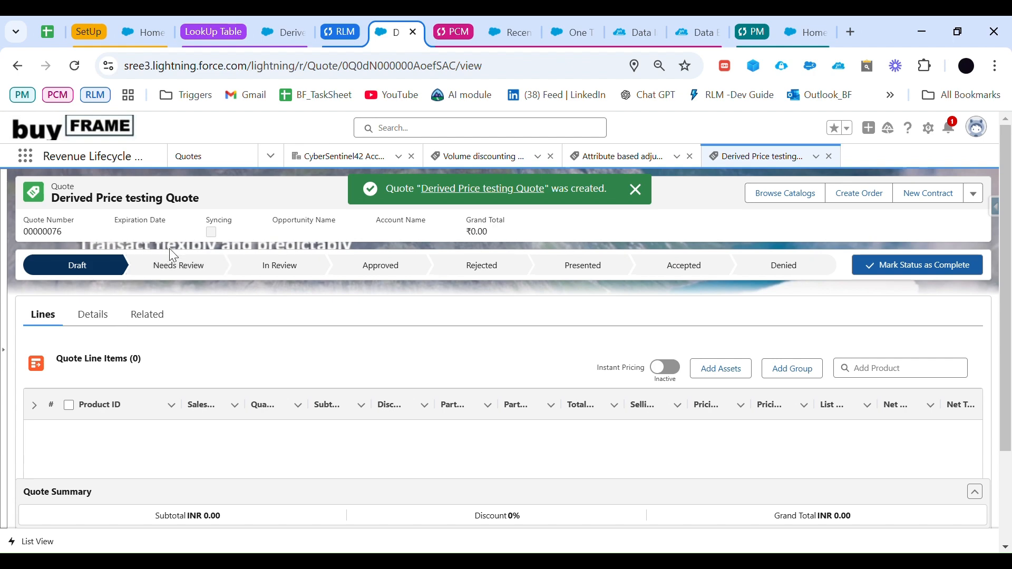
# Step: Assign Standard Price Book to the quote and open the MC_Products catalog for browsing
pyautogui.click(782, 196)
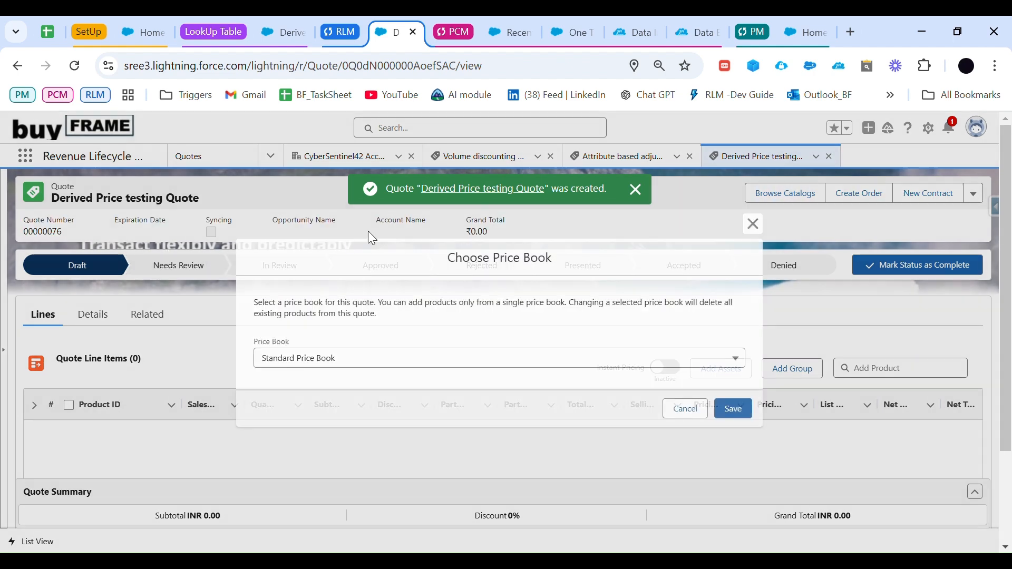
pyautogui.click(740, 412)
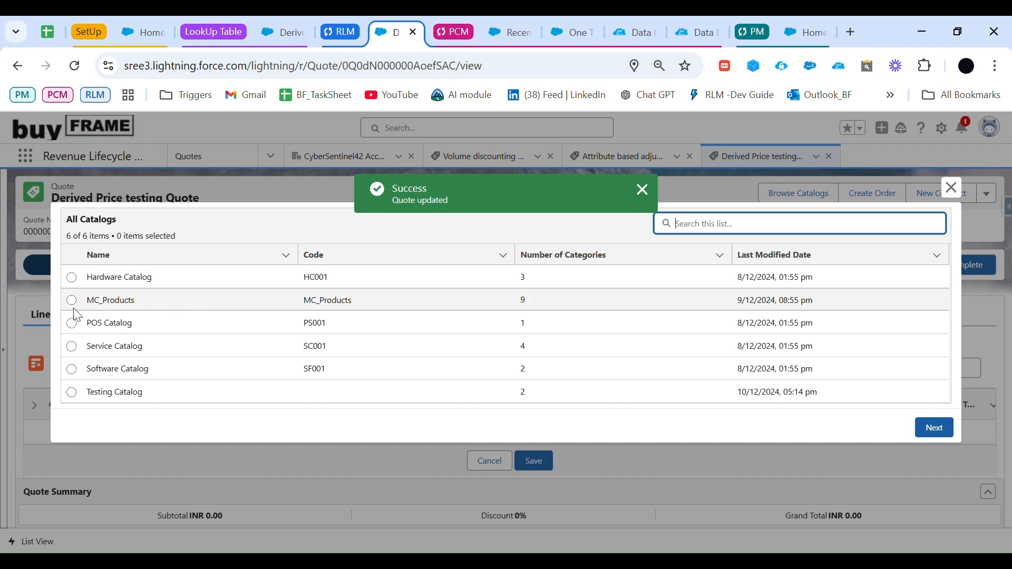
pyautogui.click(71, 300)
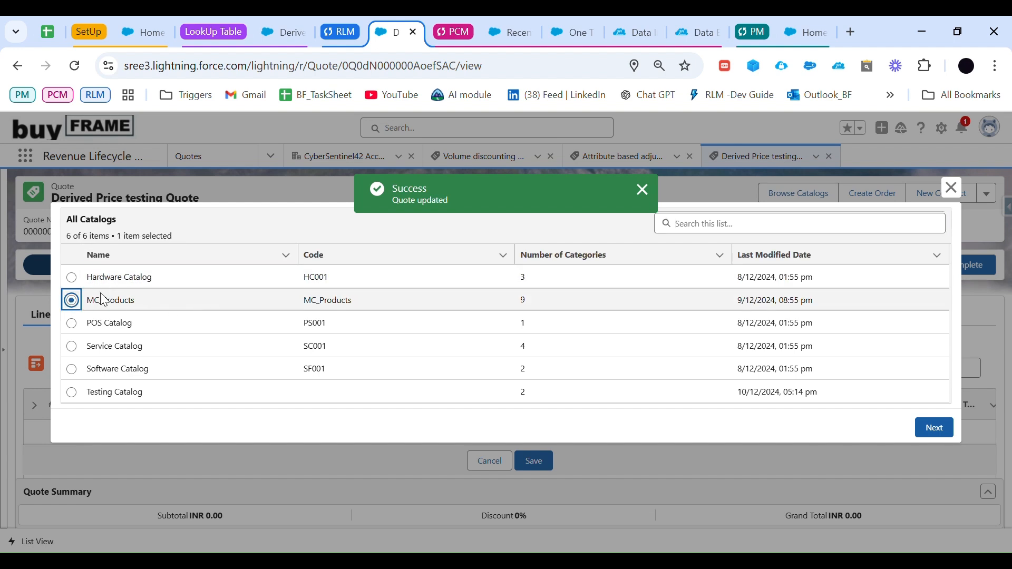
pyautogui.click(935, 428)
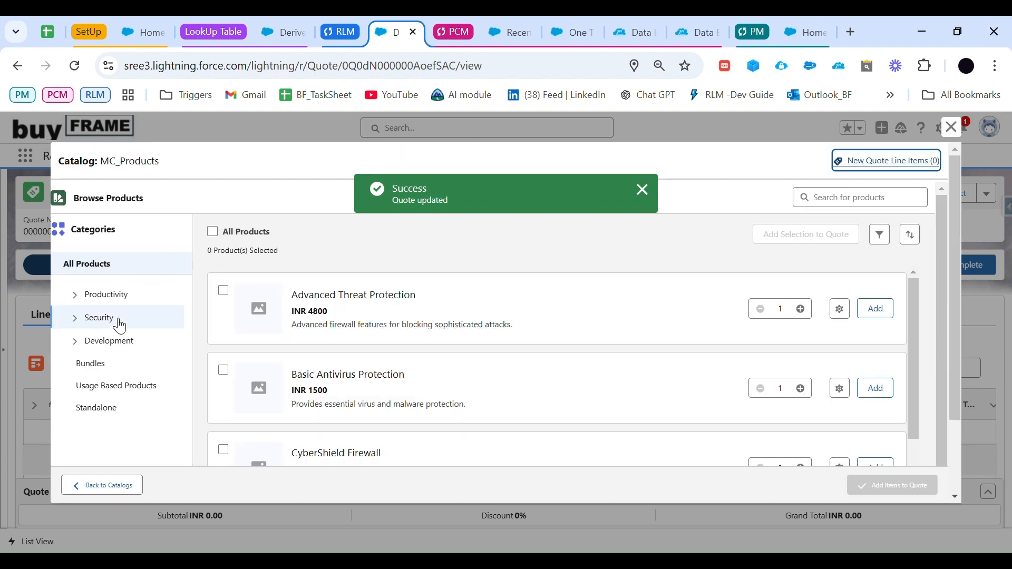
# Step: Add one CyberShield Firewall from the Security category at INR 10000 and save the quote line
pyautogui.click(100, 318)
pyautogui.scroll(-1, 337, 398)
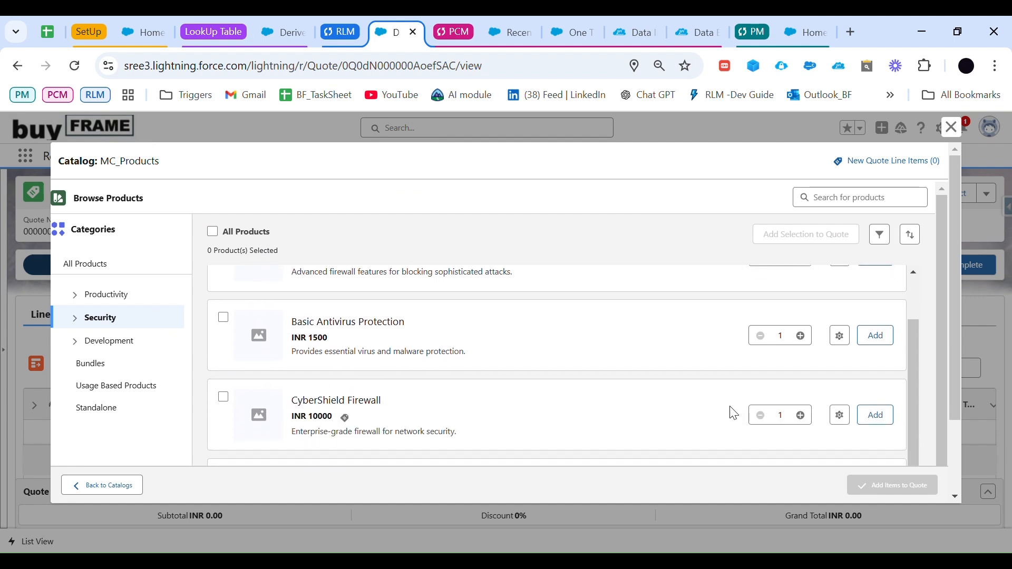
pyautogui.click(876, 422)
pyautogui.click(894, 483)
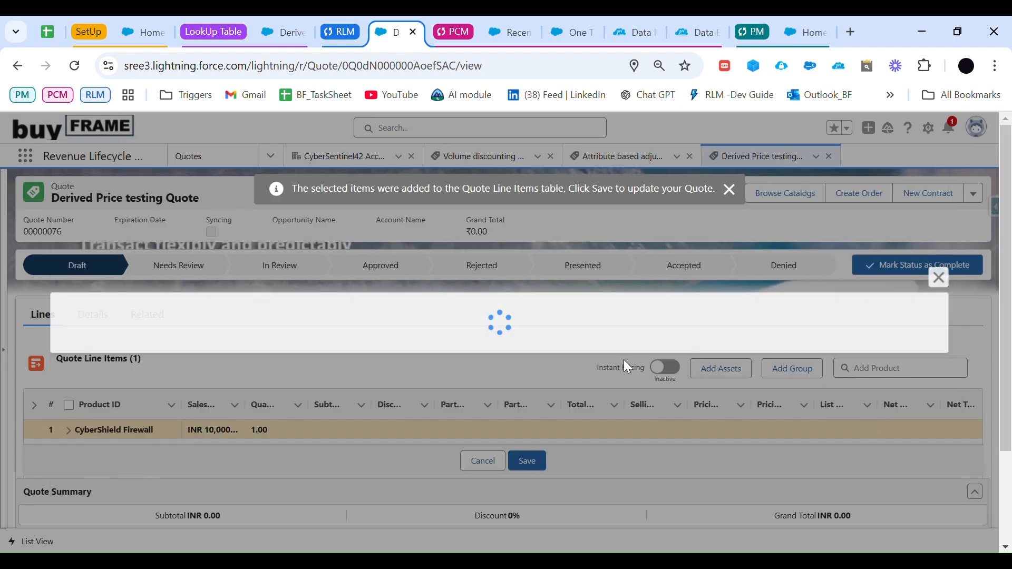
pyautogui.scroll(-3, 474, 401)
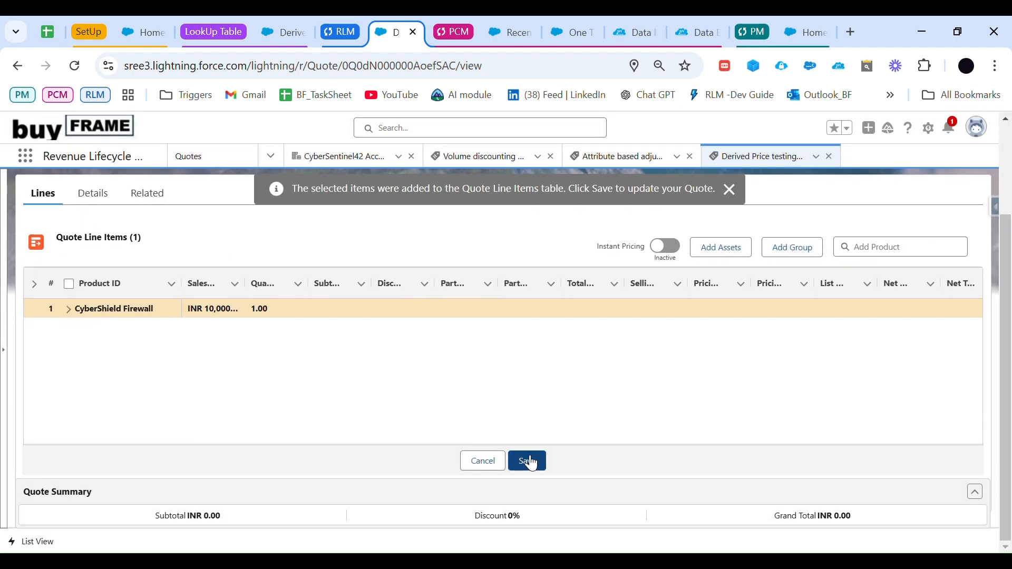
pyautogui.click(530, 462)
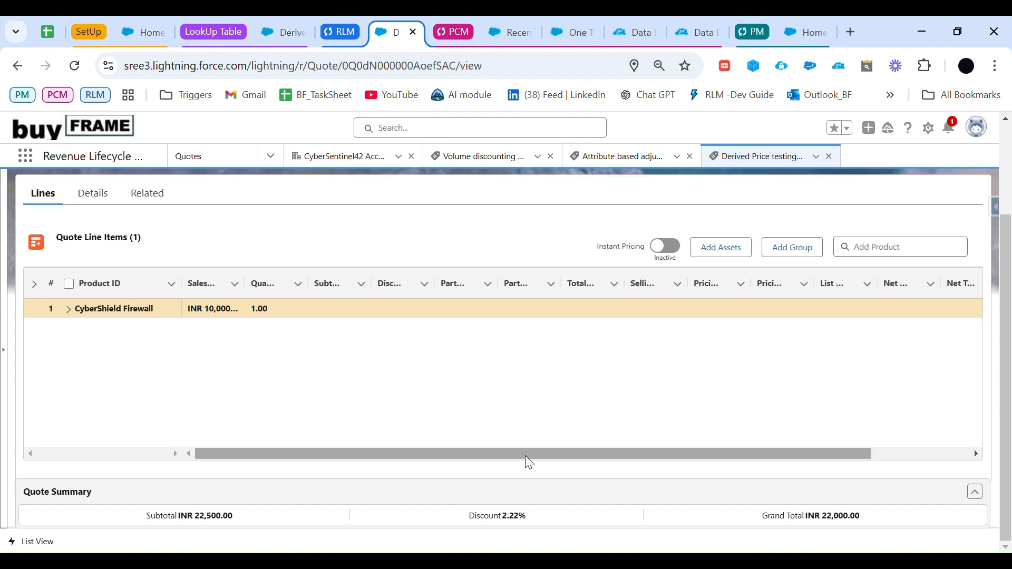
# Step: Search the products available for the quote lines for addon and for cybershield, and close the results
pyautogui.click(888, 252)
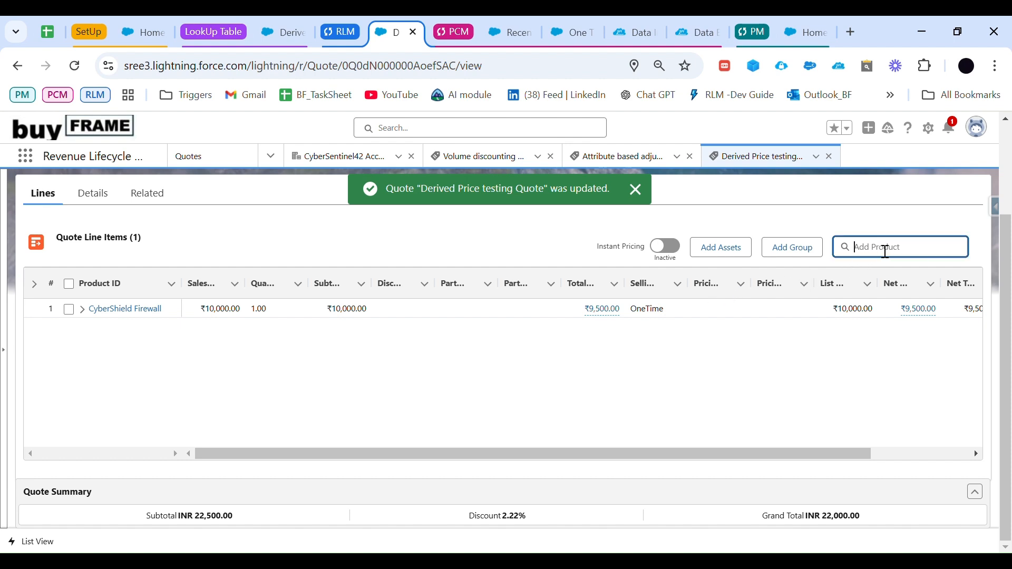
pyautogui.write('addon')
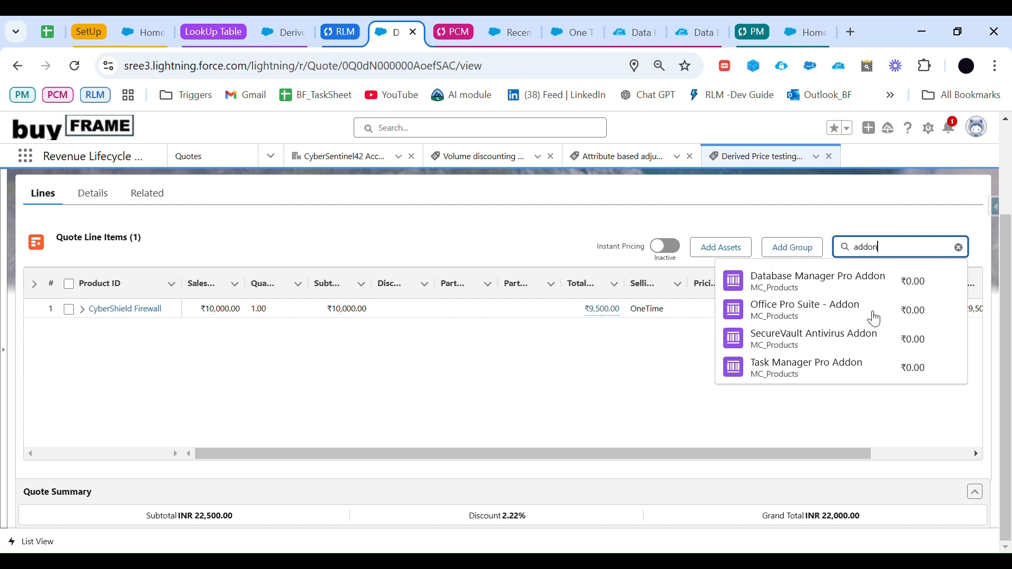
pyautogui.moveTo(886, 256); pyautogui.dragTo(836, 255)
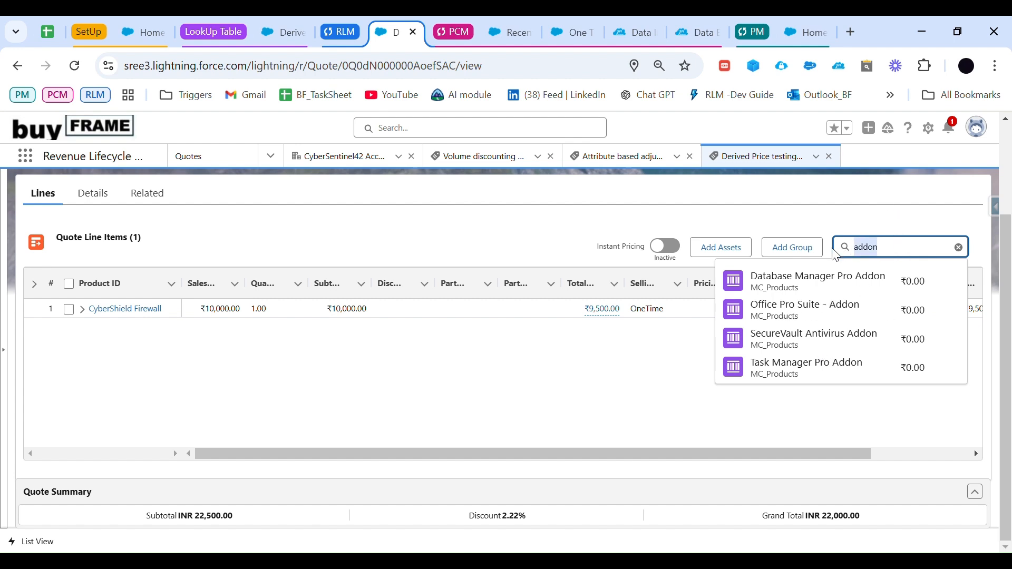
pyautogui.press('BackSpace')
pyautogui.write('cybershield')
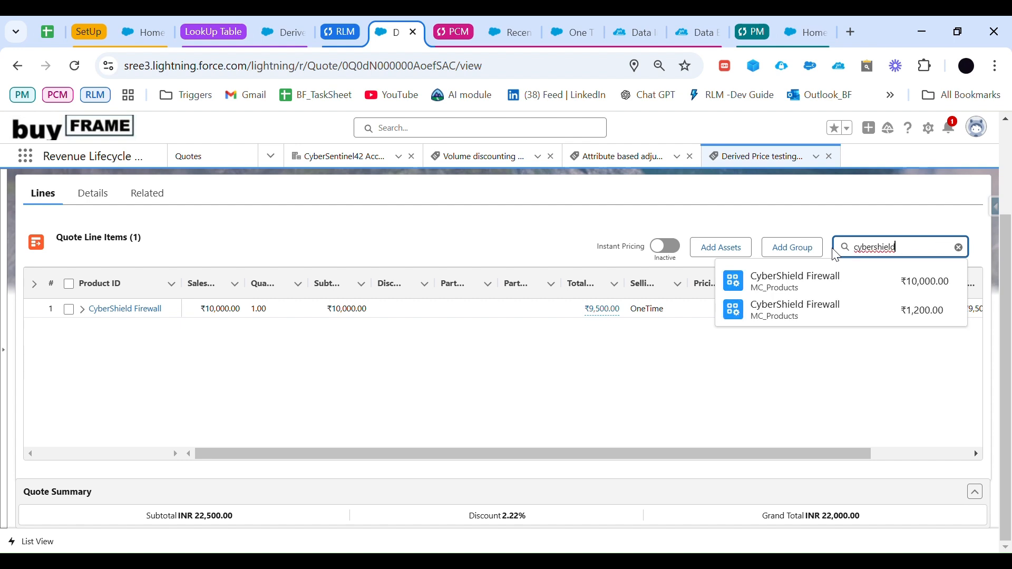
pyautogui.click(936, 370)
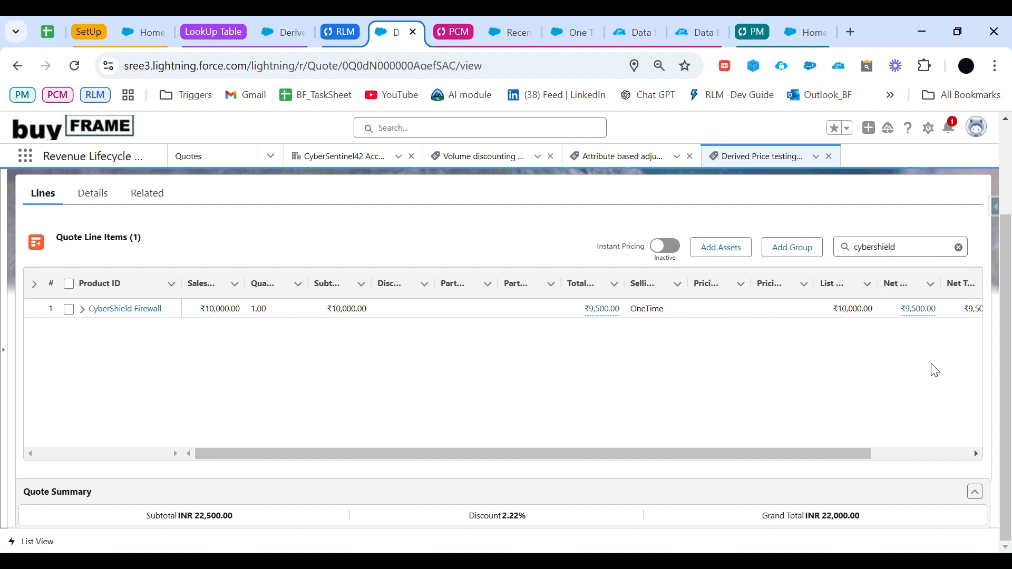
# Step: Refresh the Price Book Entries V2 lookup table in Business Rules Engine and reload its page
pyautogui.click(911, 253)
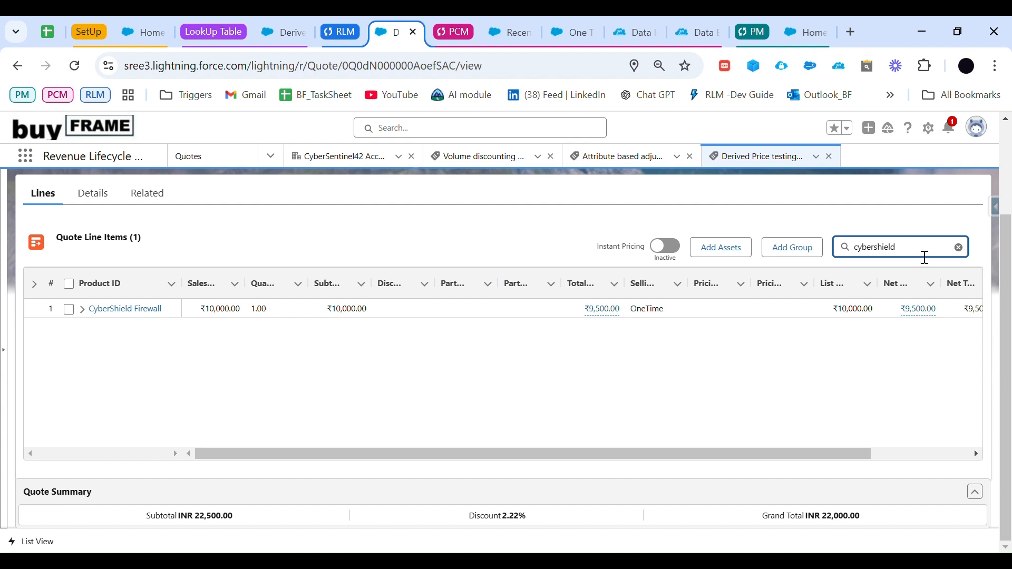
pyautogui.click(924, 257)
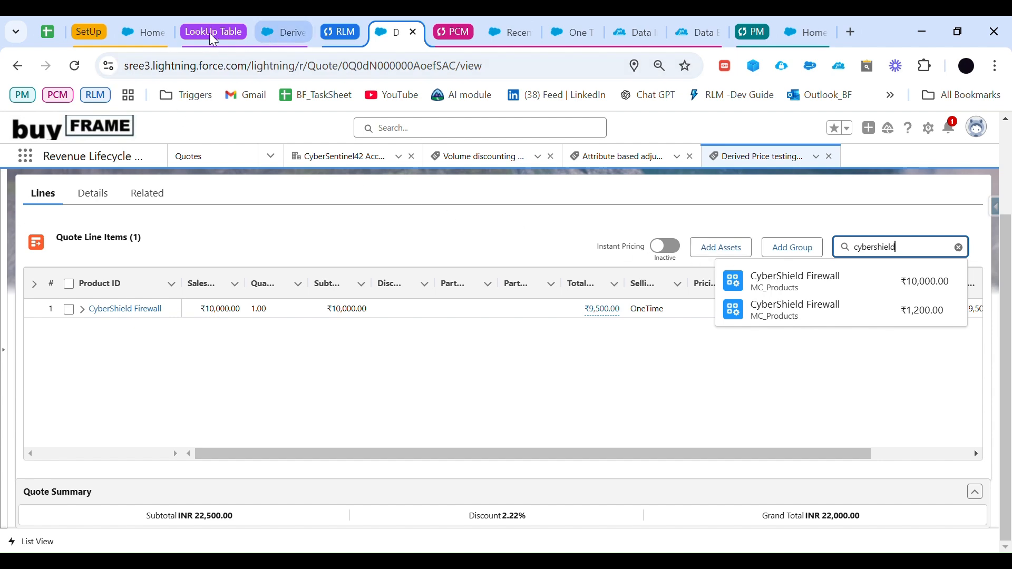
pyautogui.click(278, 34)
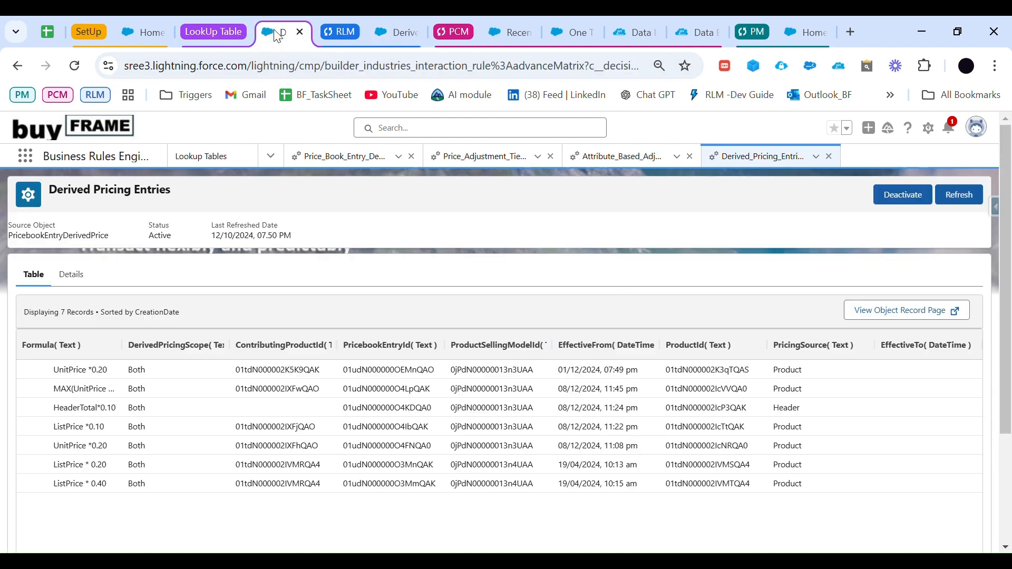
pyautogui.click(211, 159)
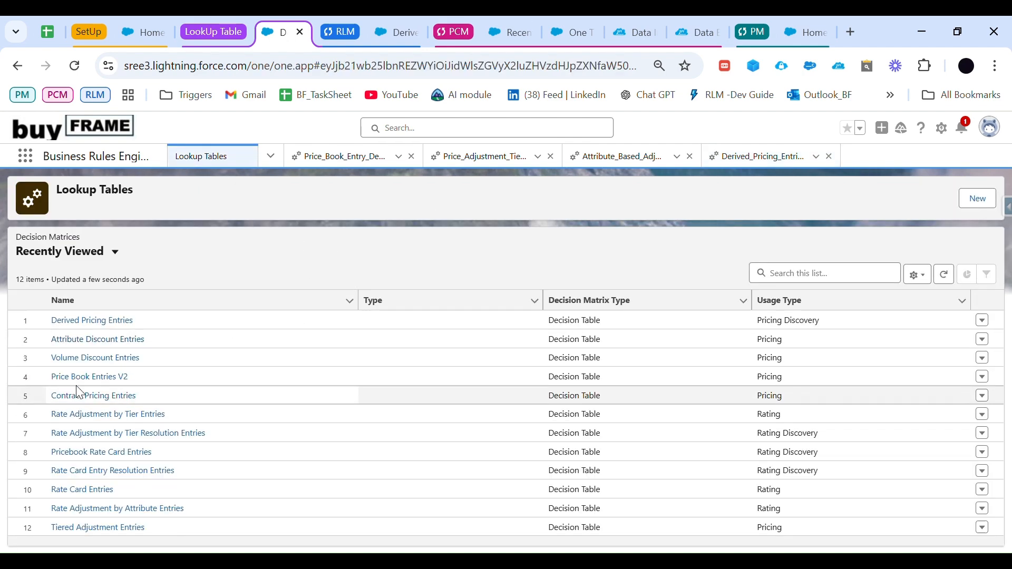
pyautogui.click(90, 378)
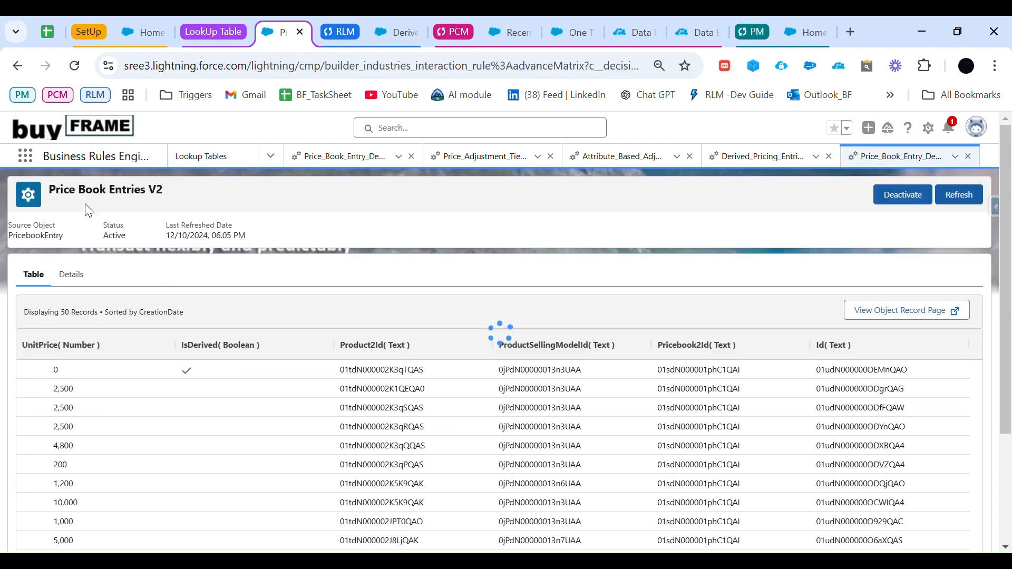
pyautogui.click(954, 197)
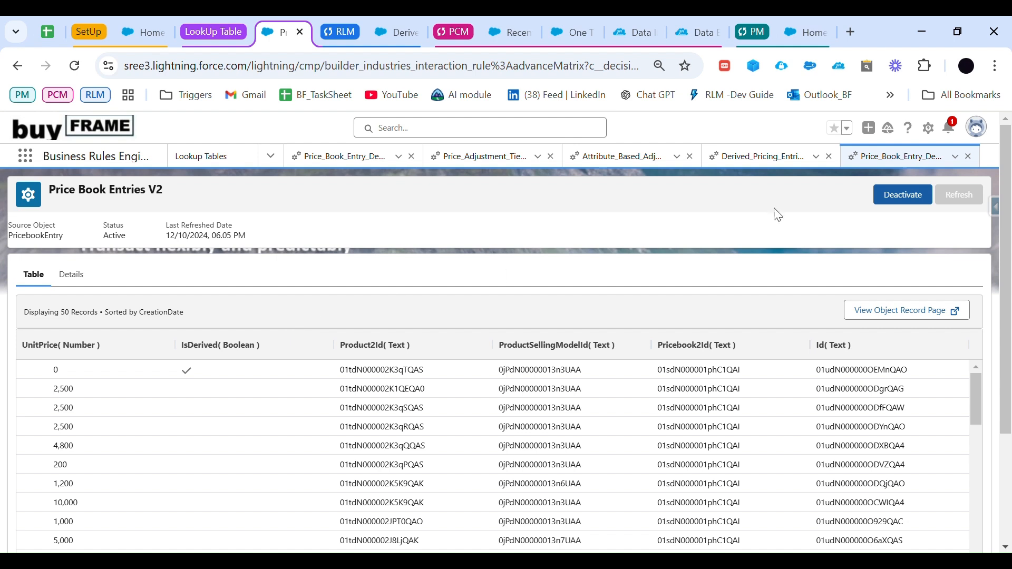
pyautogui.click(75, 67)
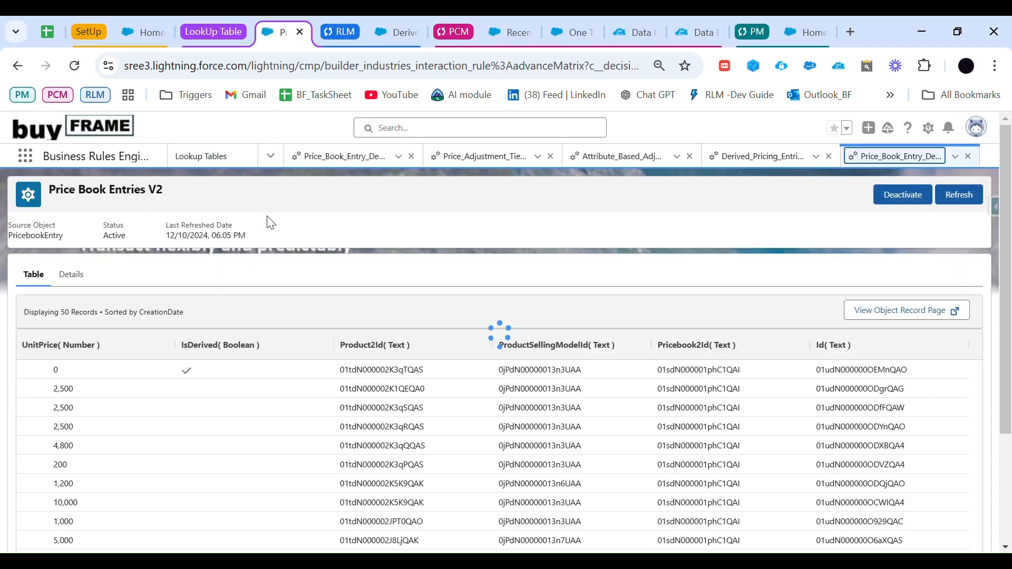
pyautogui.click(959, 196)
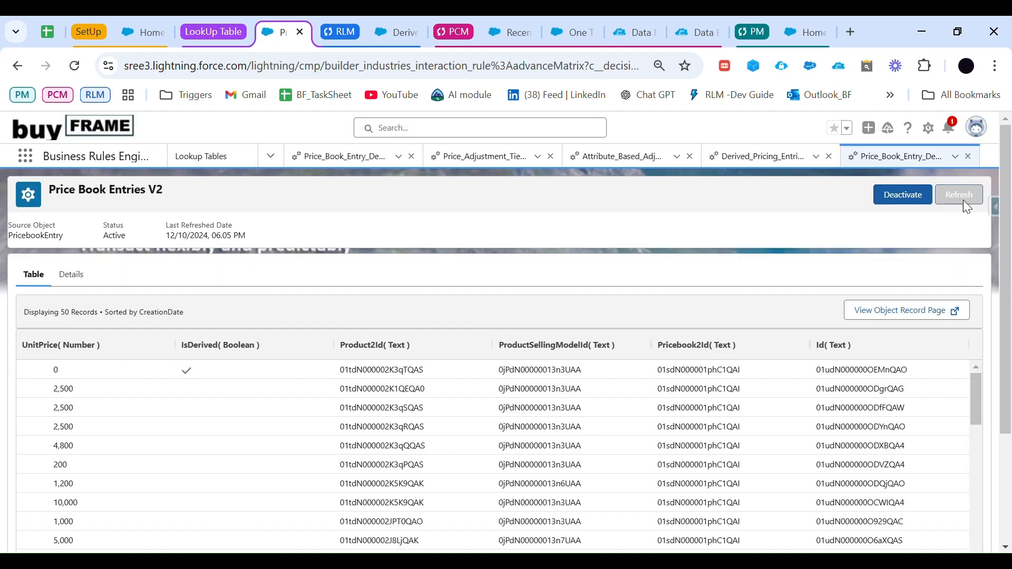
pyautogui.click(74, 65)
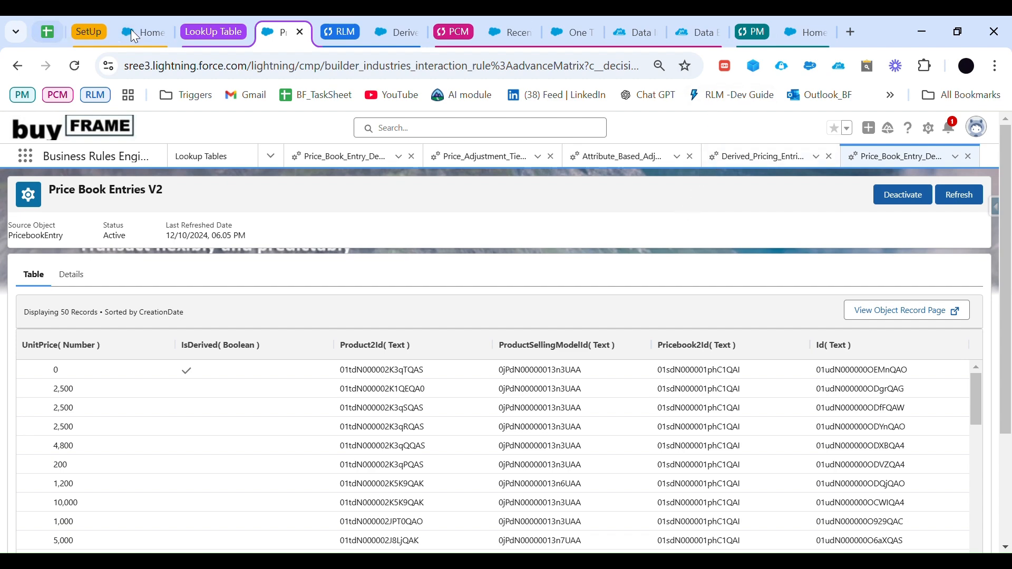
# Step: Review the default pricing procedure and Sync Pricing Data section in Salesforce Pricing Setup, and return to the lookup table
pyautogui.click(149, 33)
pyautogui.scroll(1, 189, 239)
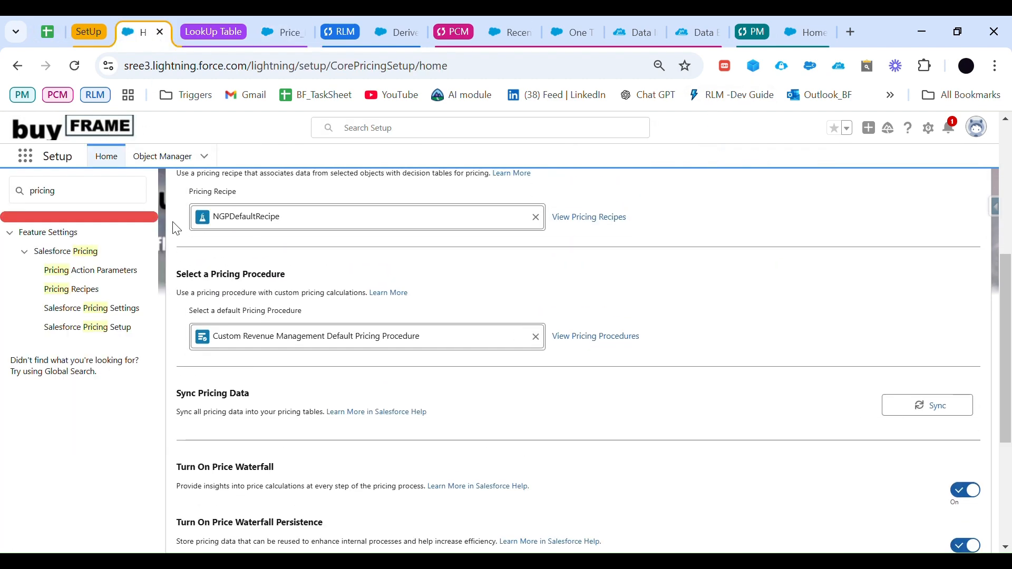
pyautogui.scroll(-2, 437, 303)
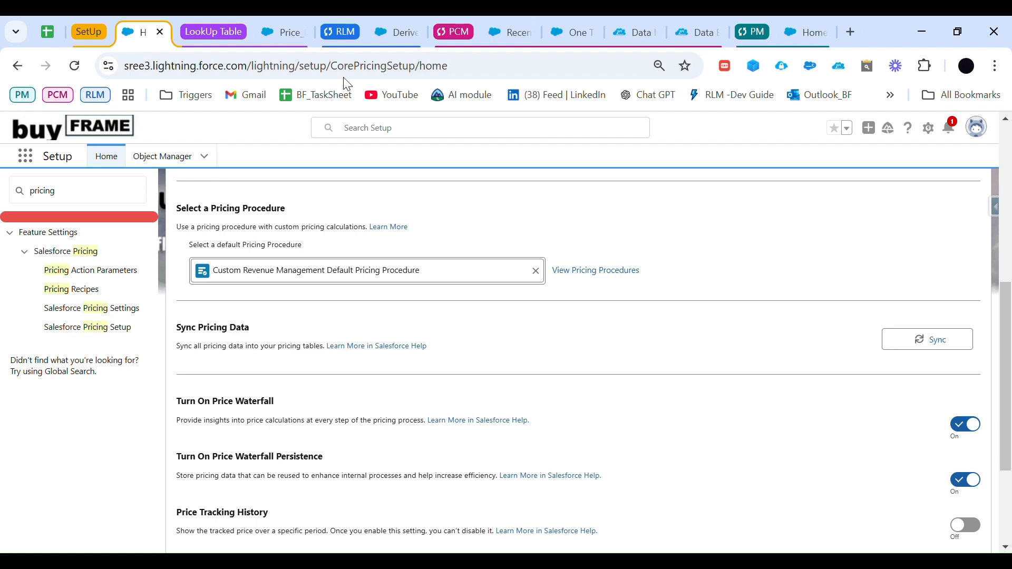
pyautogui.click(283, 37)
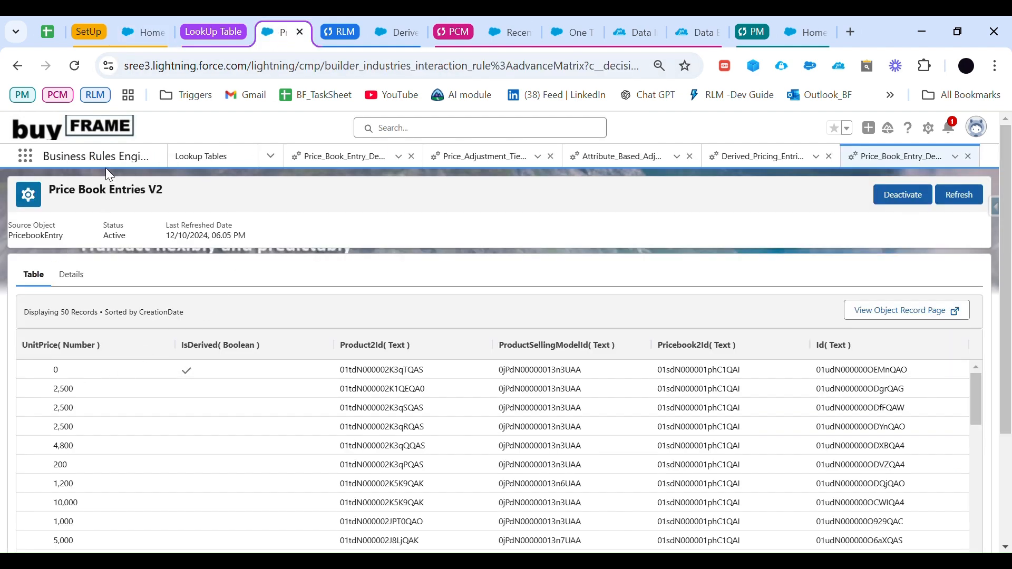
# Step: Reopen Price Book Entries V2 from the lookup tables and check its last refreshed date
pyautogui.click(237, 164)
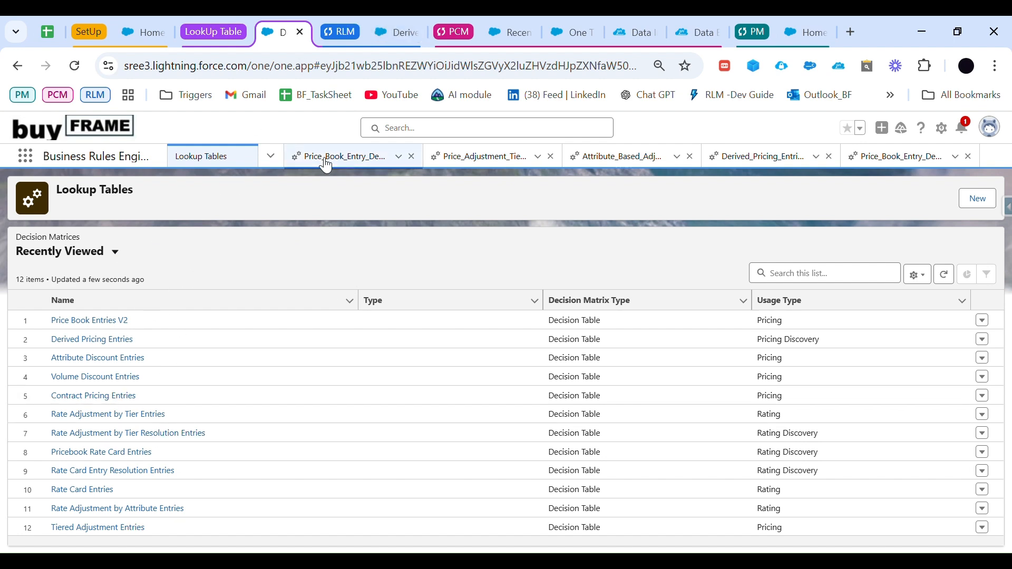
pyautogui.click(348, 156)
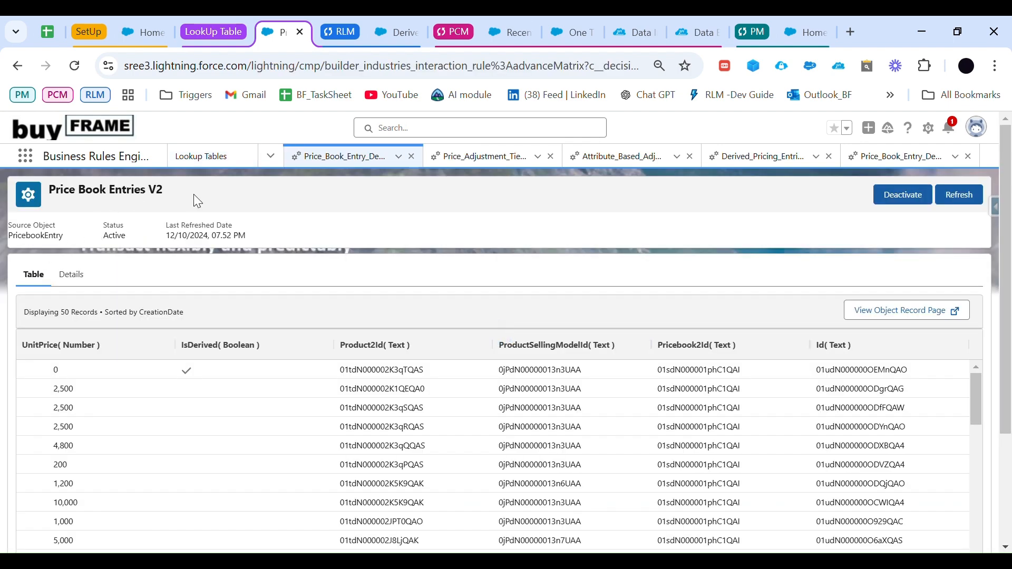
pyautogui.click(76, 65)
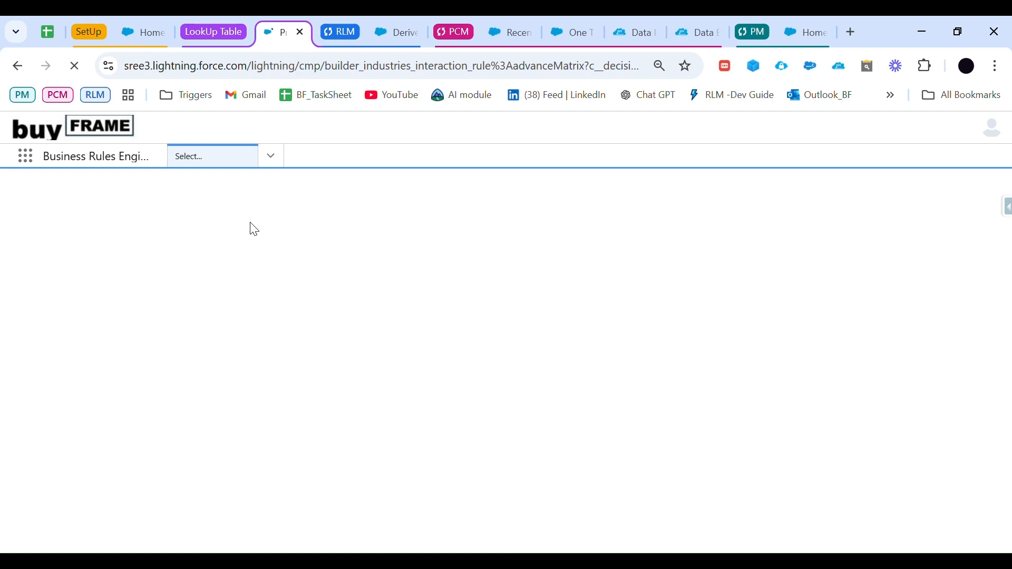
pyautogui.moveTo(259, 237); pyautogui.dragTo(173, 226)
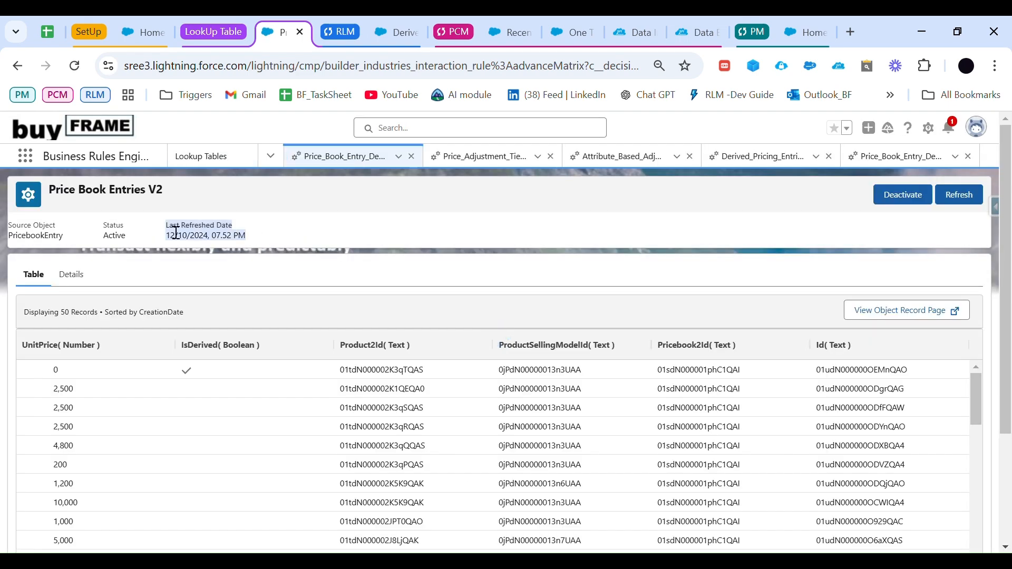
# Step: Search the products available on Derived Price testing Quote for addon, and go back to the quotes list
pyautogui.click(490, 34)
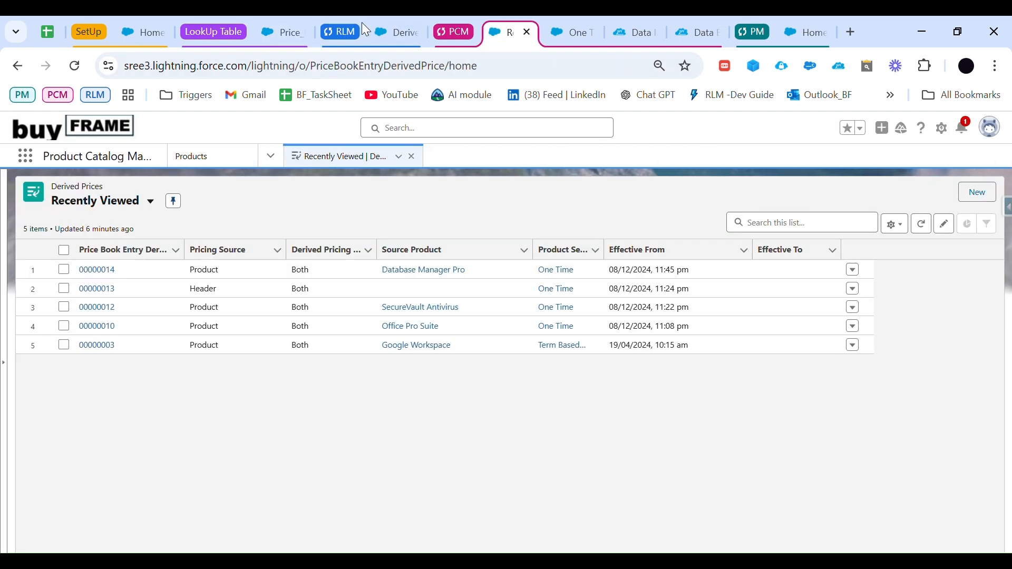
pyautogui.click(383, 33)
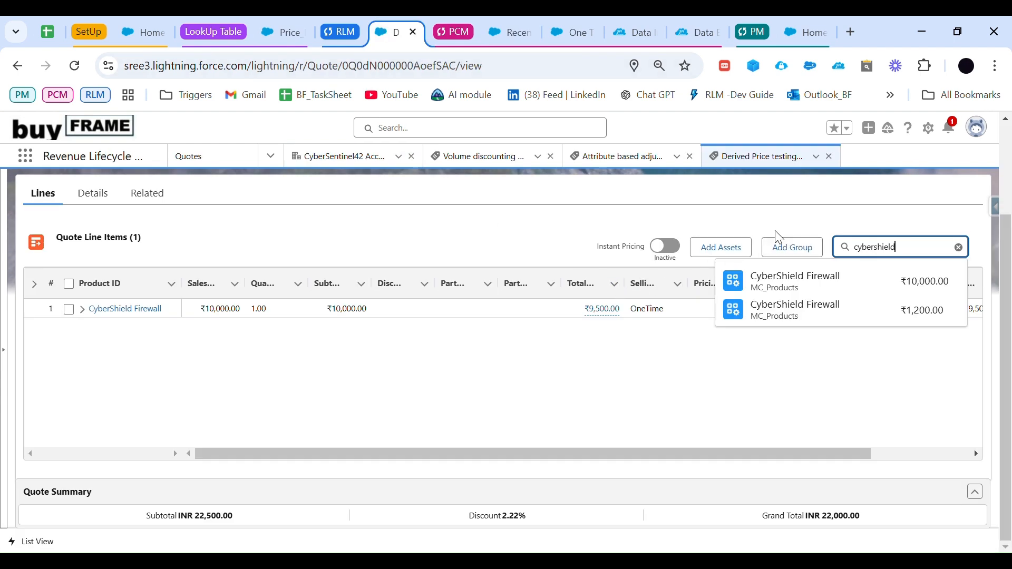
pyautogui.click(778, 211)
pyautogui.click(918, 255)
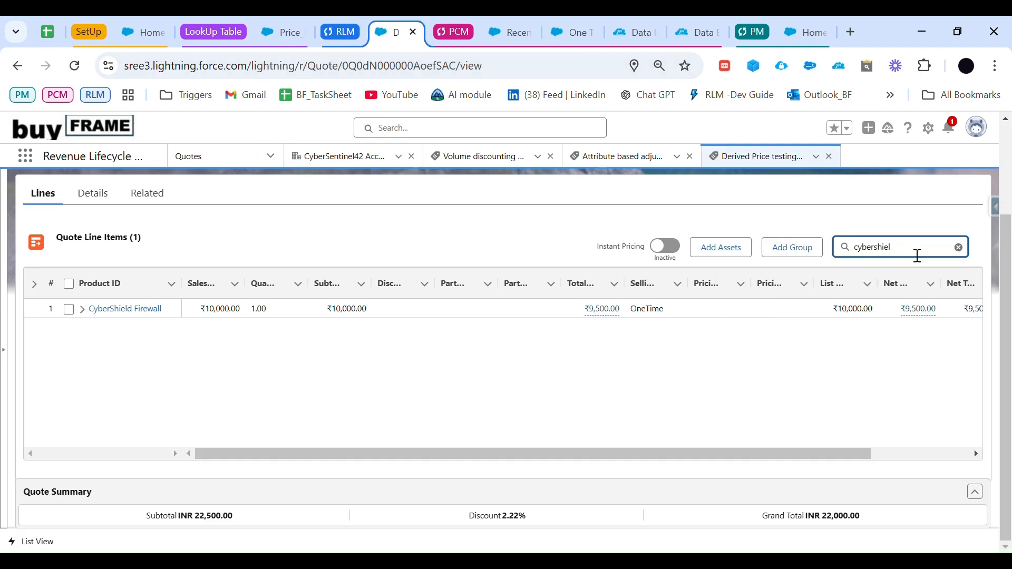
pyautogui.press('BackSpace')
pyautogui.press('BackSpace')
pyautogui.press('BackSpace')
pyautogui.write('addon')
pyautogui.click(761, 422)
pyautogui.scroll(3, 606, 230)
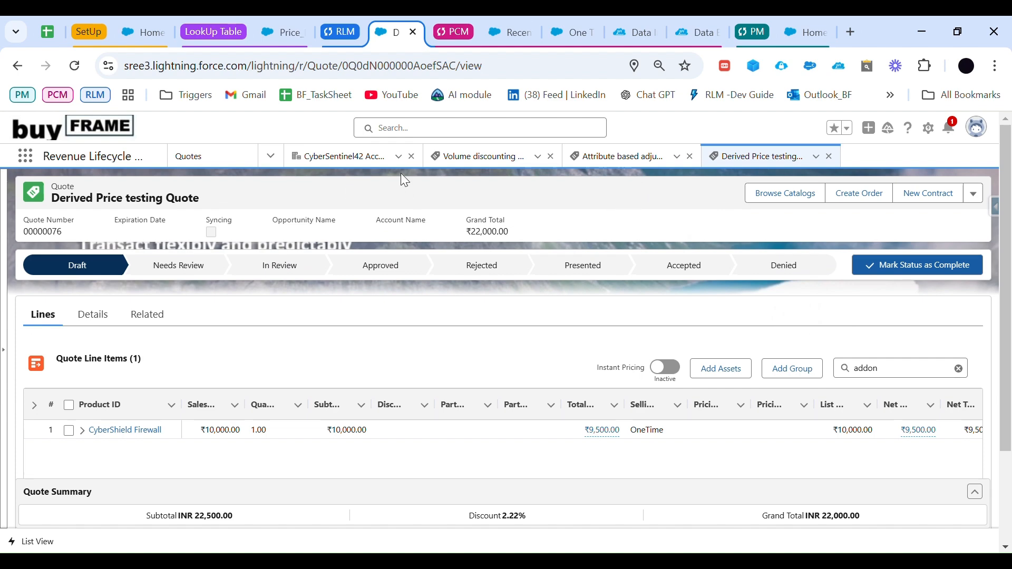
pyautogui.click(212, 156)
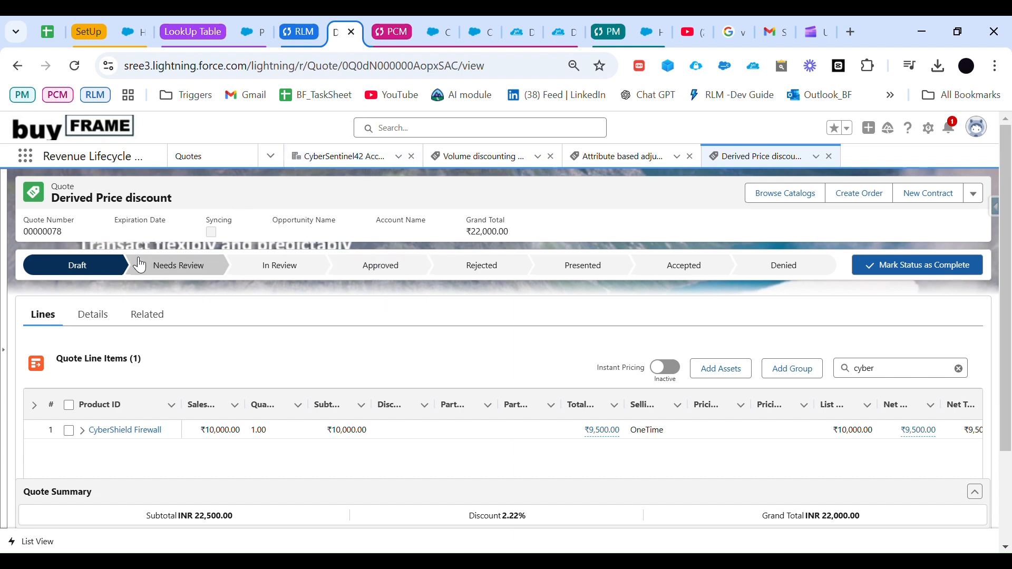
# Step: Check the related price book and category of the CyberSecurity - Addon product in Product Catalog Management
pyautogui.click(888, 377)
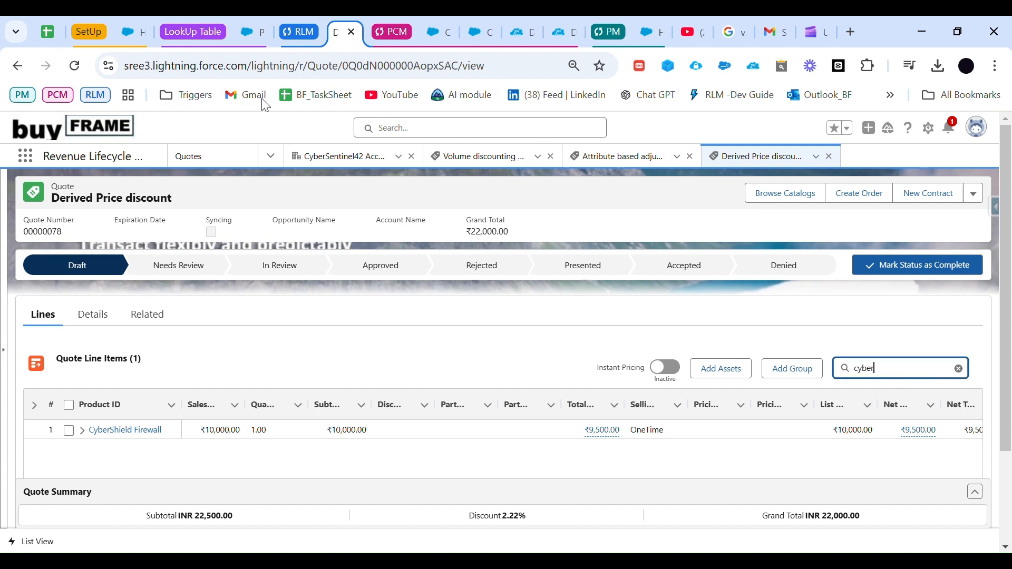
pyautogui.click(431, 35)
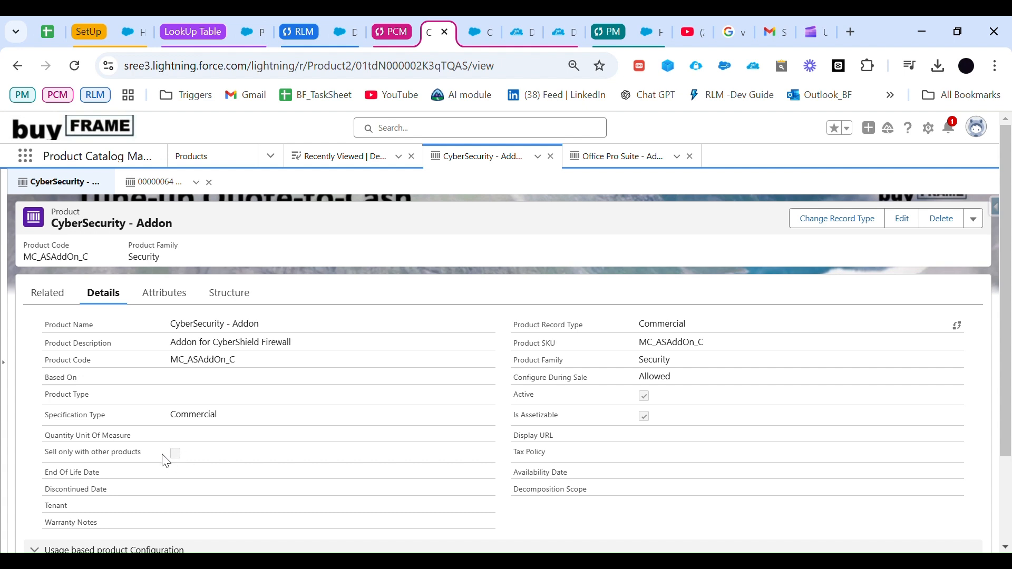
pyautogui.click(59, 298)
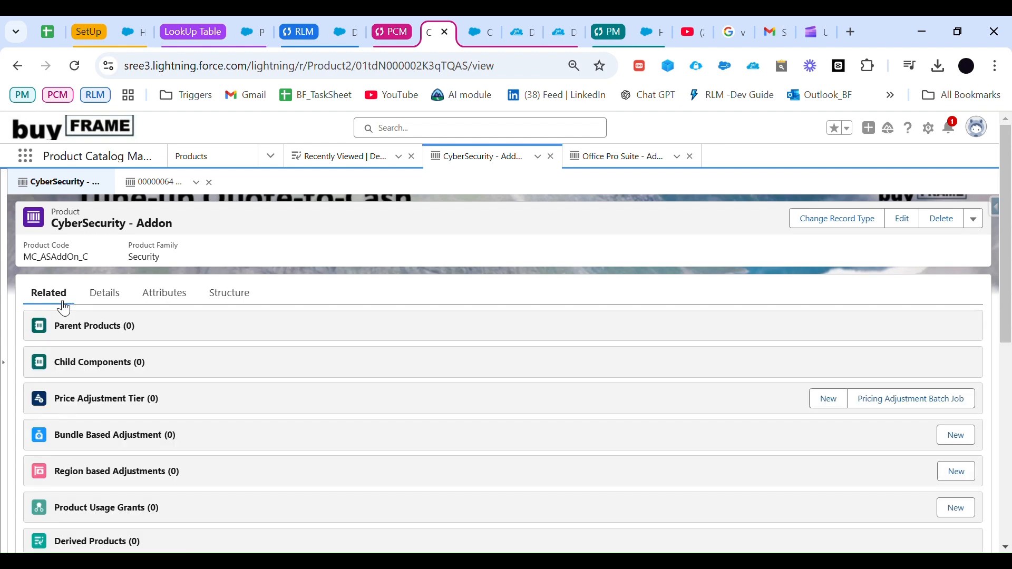
pyautogui.scroll(-7, 351, 429)
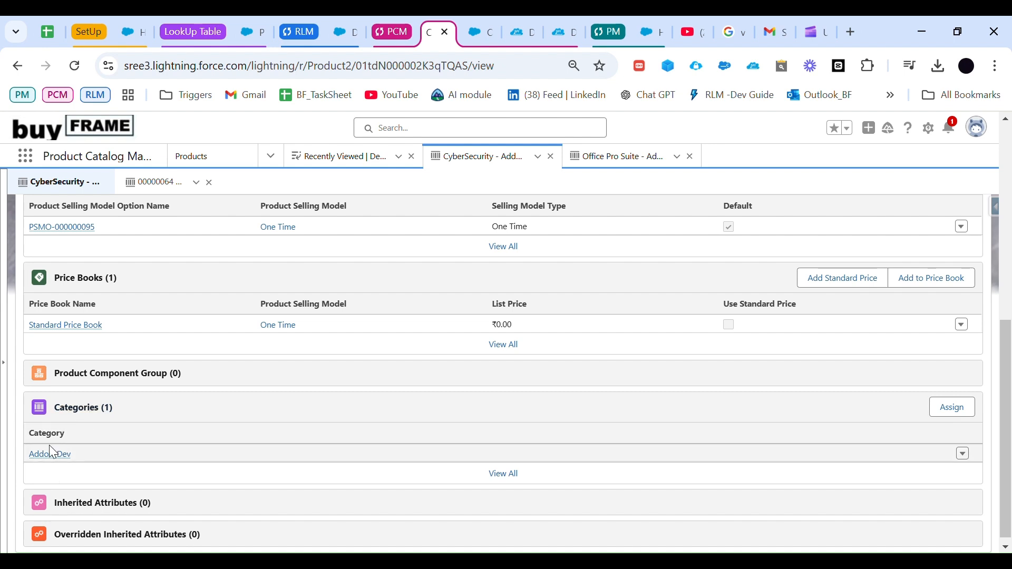
# Step: Search for cybe on the Derived Price discount quote, add CyberSecurity - Addon, and save the quote lines
pyautogui.click(330, 32)
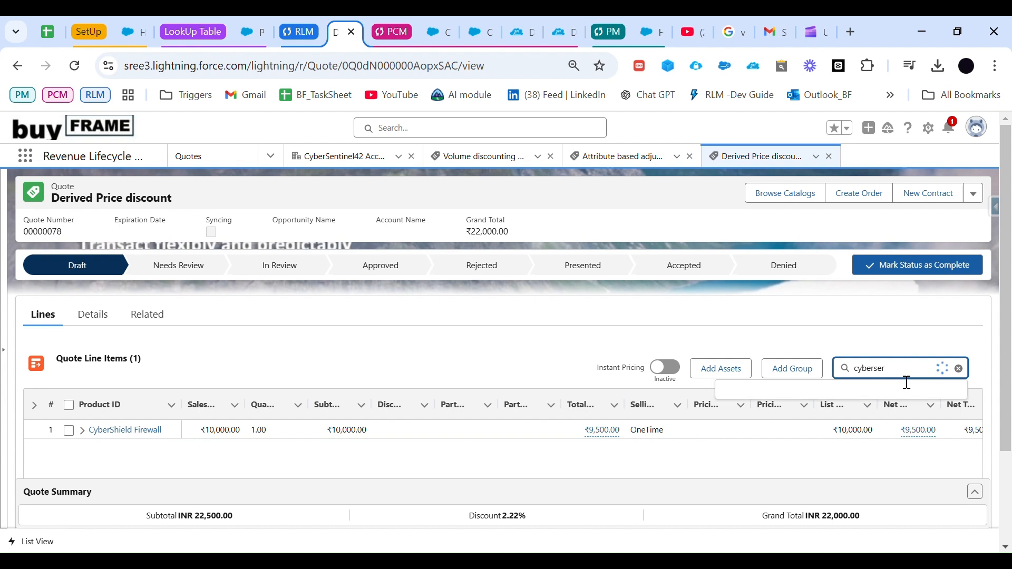
pyautogui.press('BackSpace')
pyautogui.press('BackSpace')
pyautogui.press('BackSpace')
pyautogui.press('BackSpace')
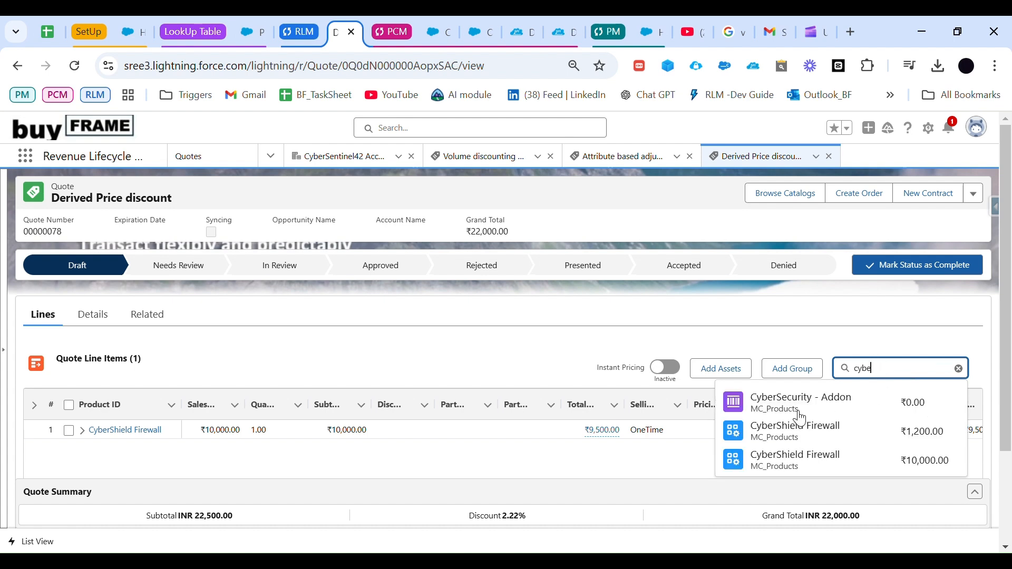
pyautogui.click(782, 411)
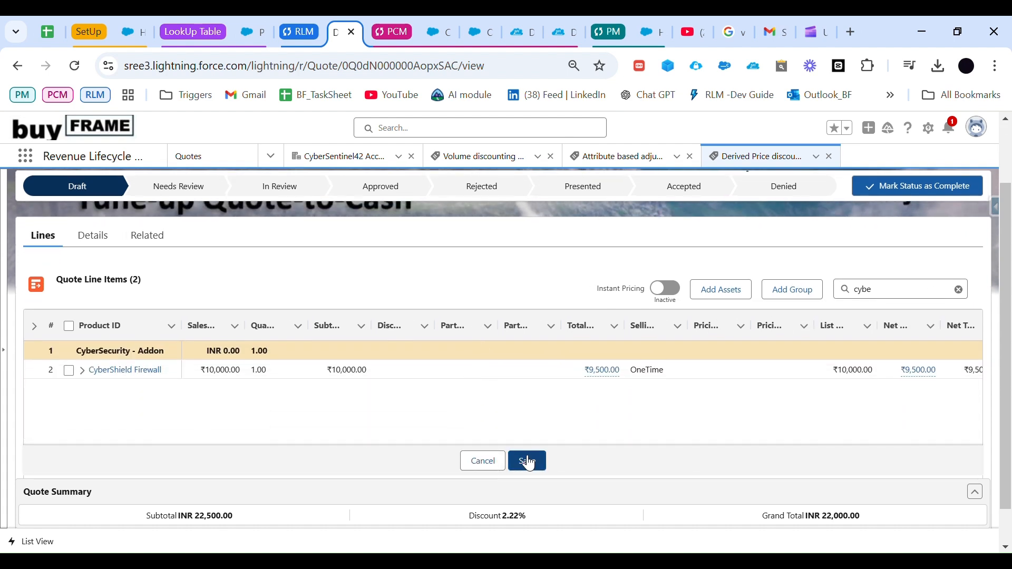
pyautogui.click(527, 461)
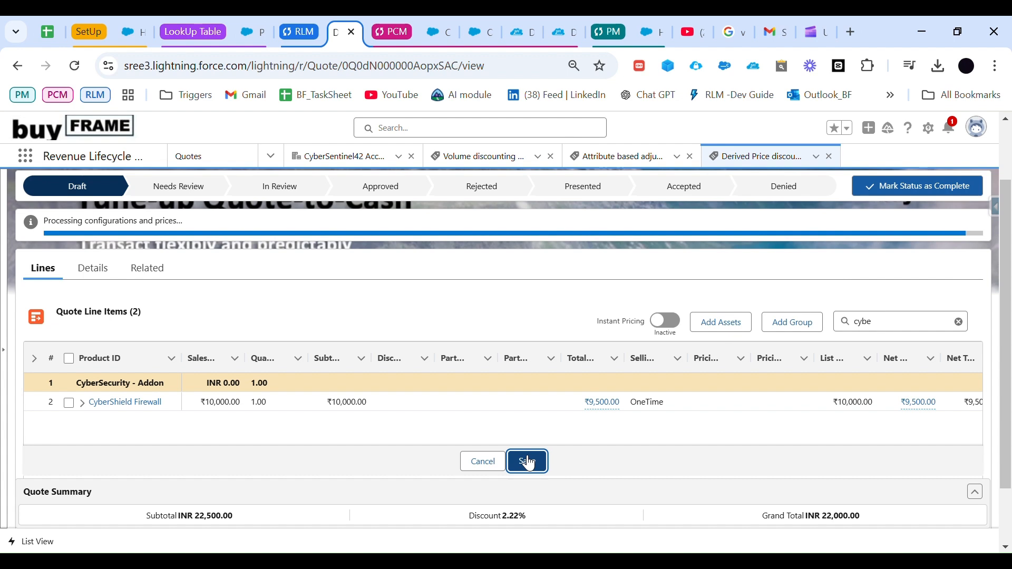
# Step: View the calculation details of the net unit price on the CyberSecurity - Addon line
pyautogui.scroll(-2, 499, 401)
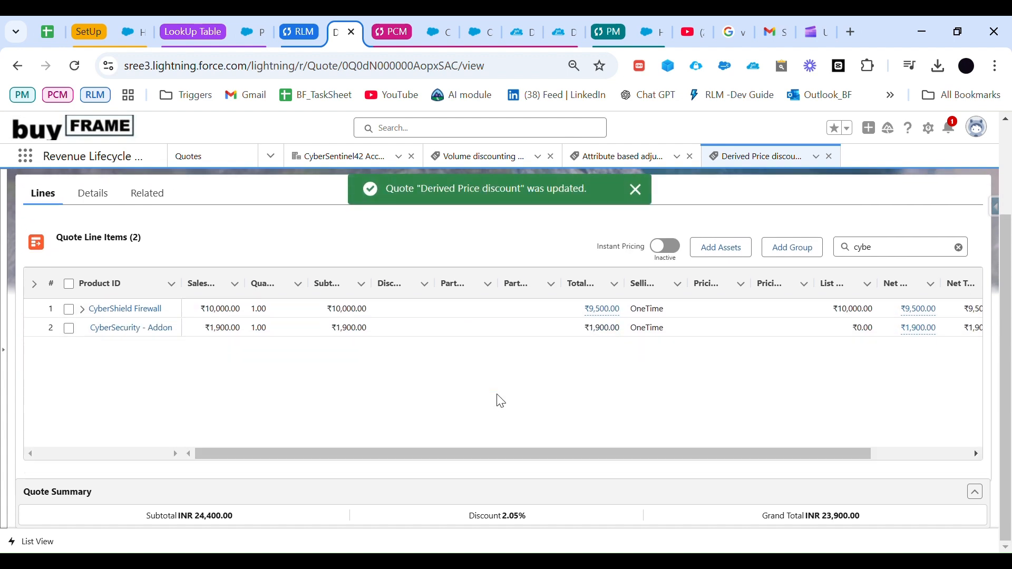
pyautogui.moveTo(564, 449); pyautogui.dragTo(663, 451)
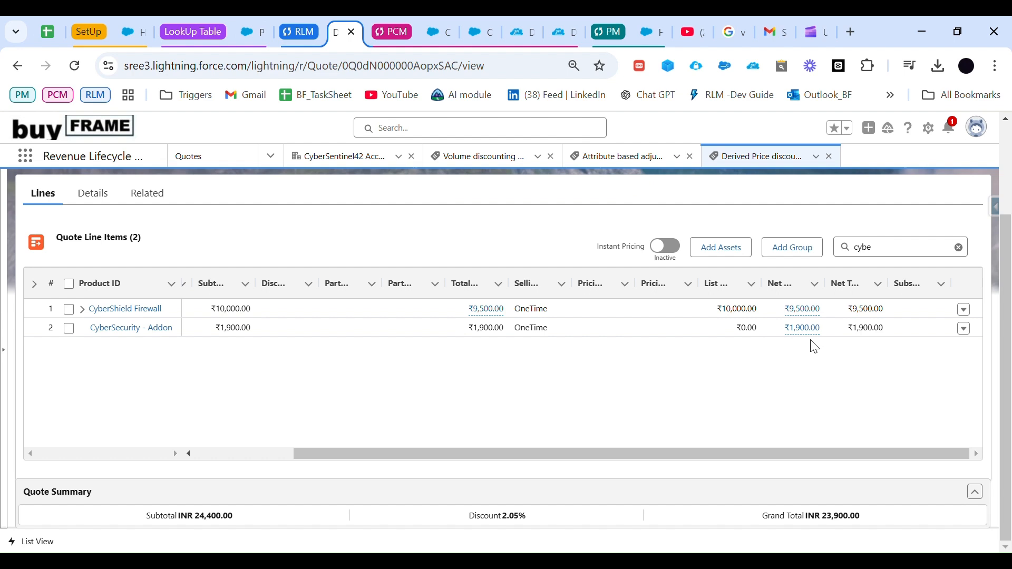
pyautogui.click(815, 338)
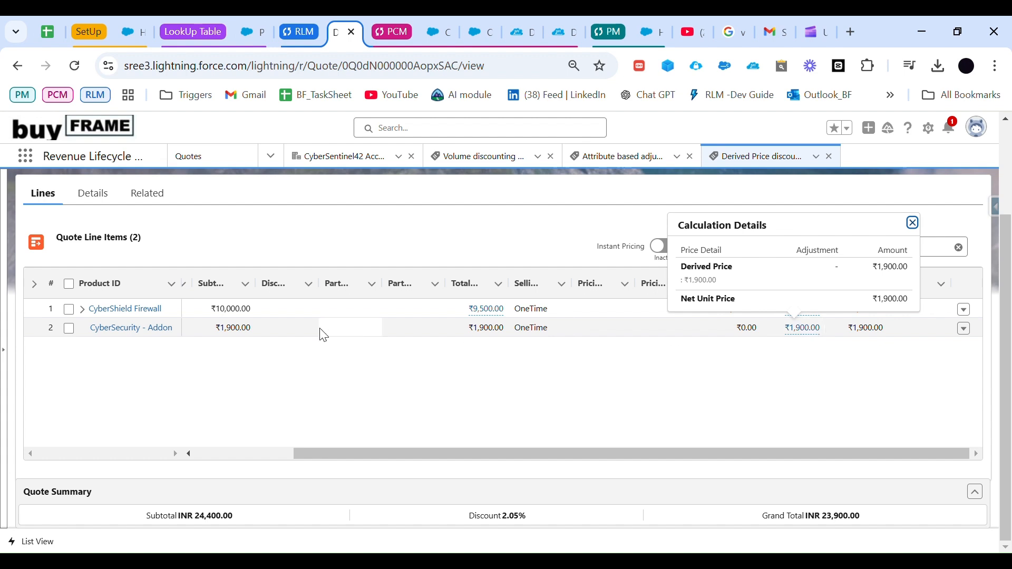
# Step: Apply a 10 percent discount to the CyberShield Firewall line and save the quote
pyautogui.click(305, 312)
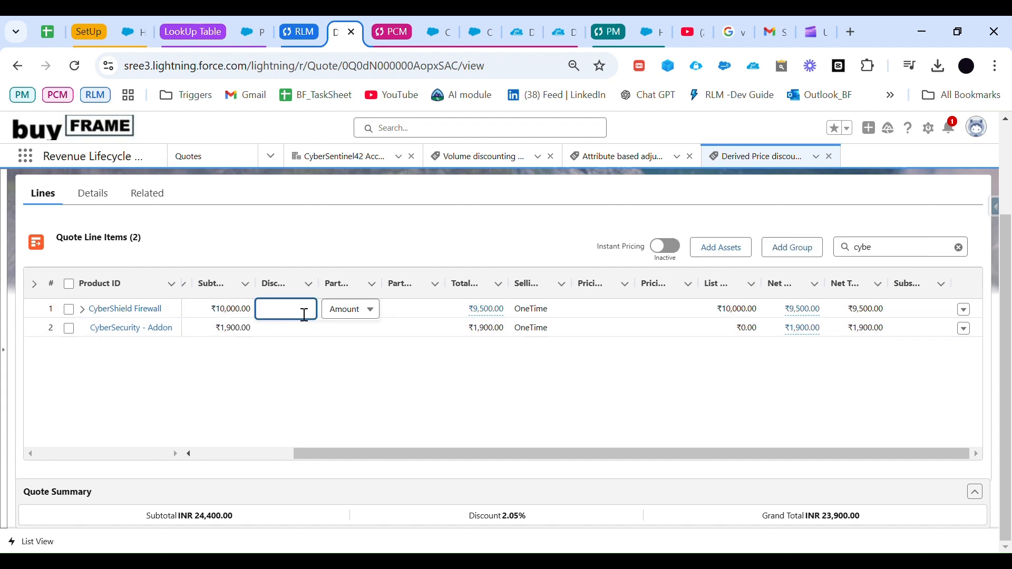
pyautogui.click(357, 312)
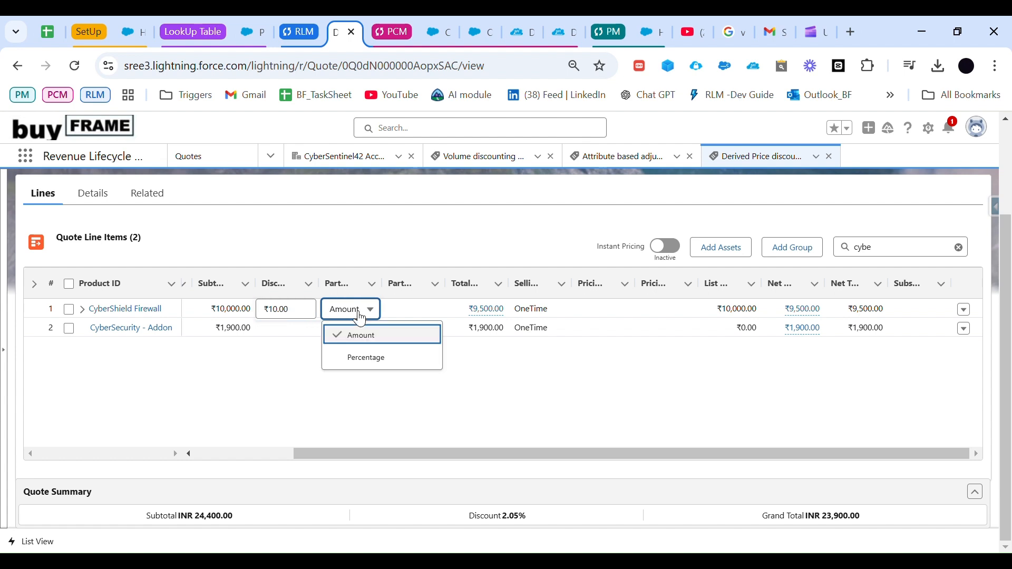
pyautogui.click(371, 366)
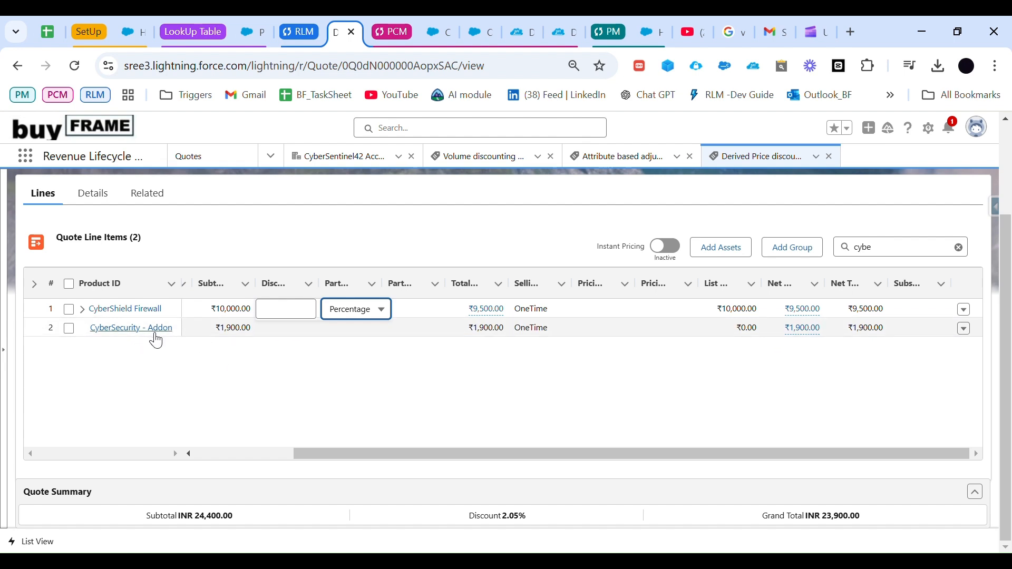
pyautogui.click(287, 319)
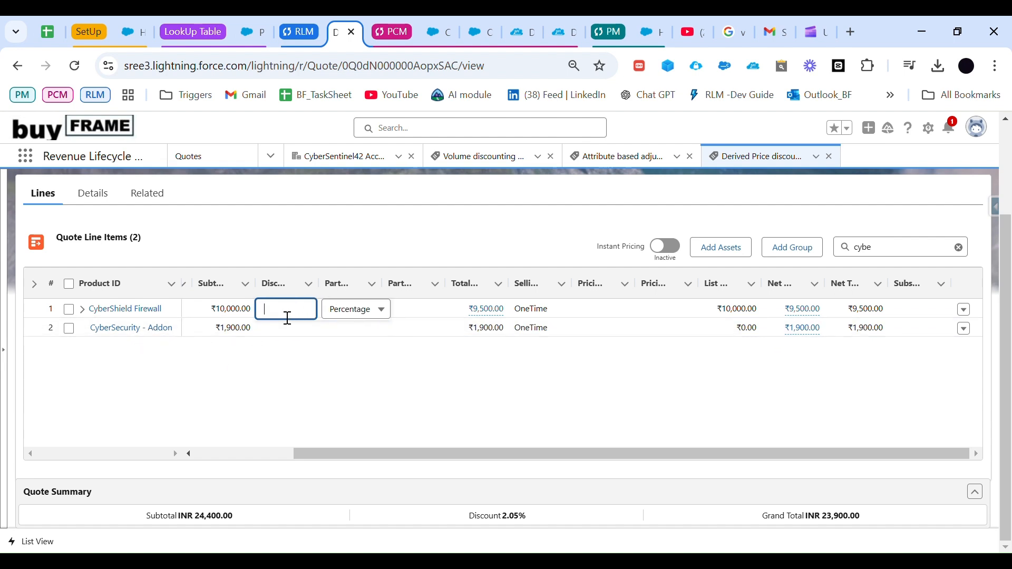
pyautogui.write('10')
pyautogui.press('Return')
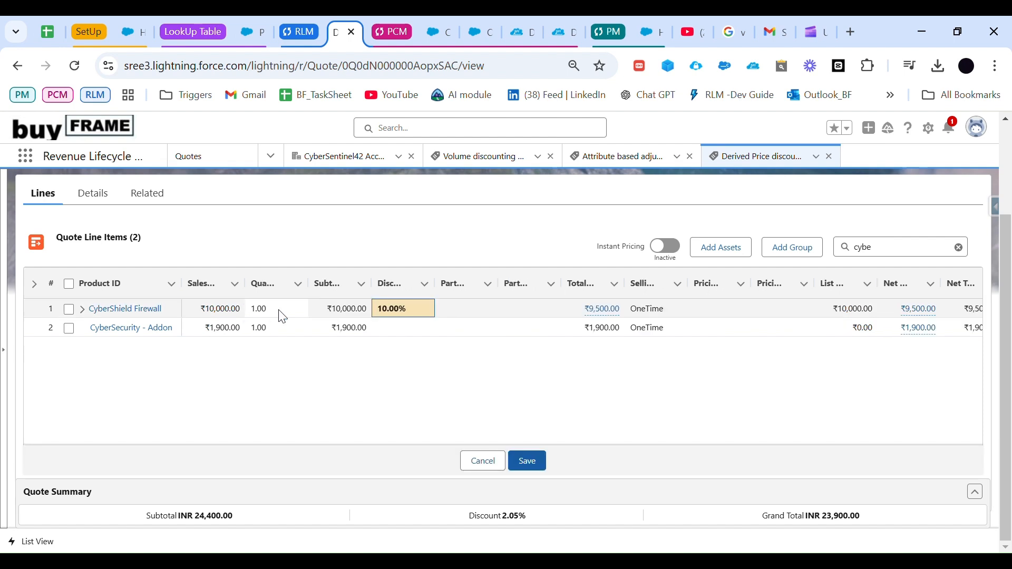
pyautogui.click(524, 464)
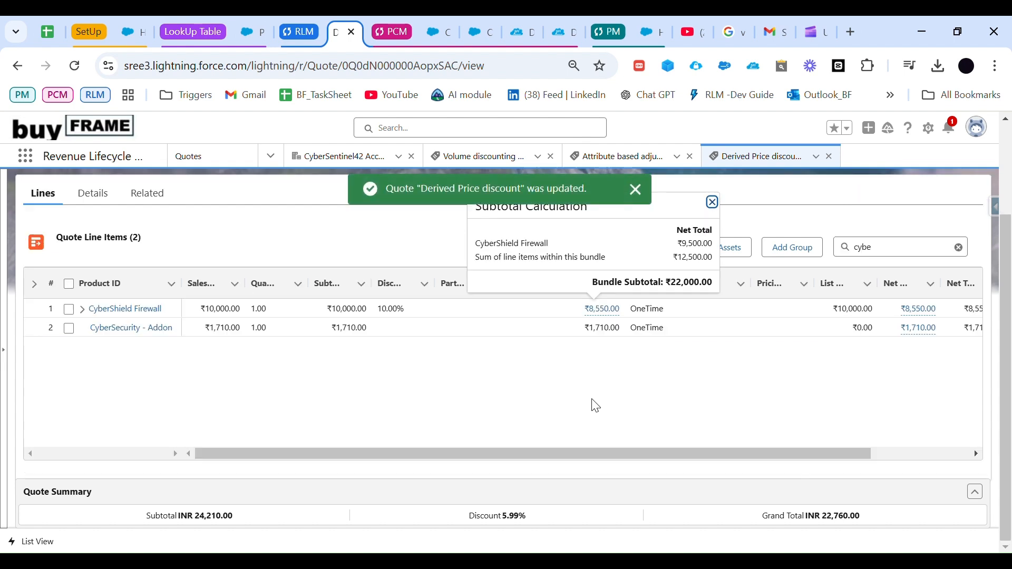
# Step: Review how the net unit price of the CyberSecurity - Addon line is calculated with the firewall discount applied
pyautogui.moveTo(589, 457); pyautogui.dragTo(718, 455)
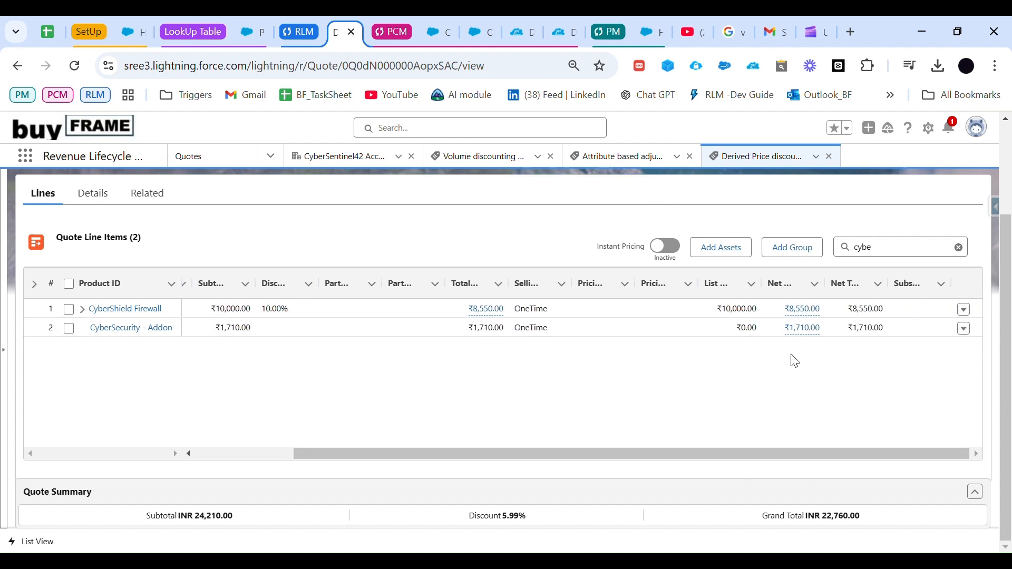
pyautogui.click(805, 330)
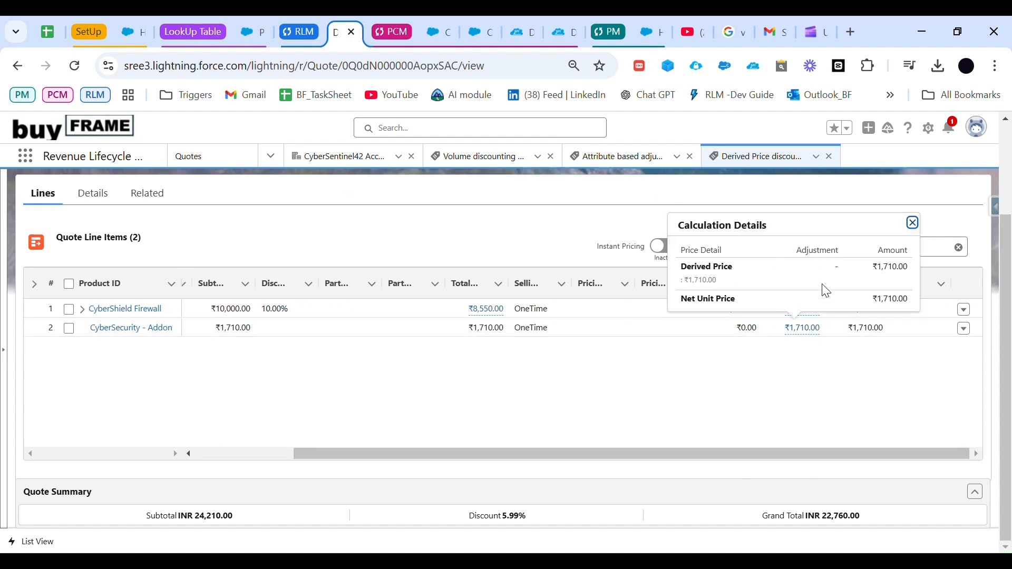
pyautogui.click(767, 396)
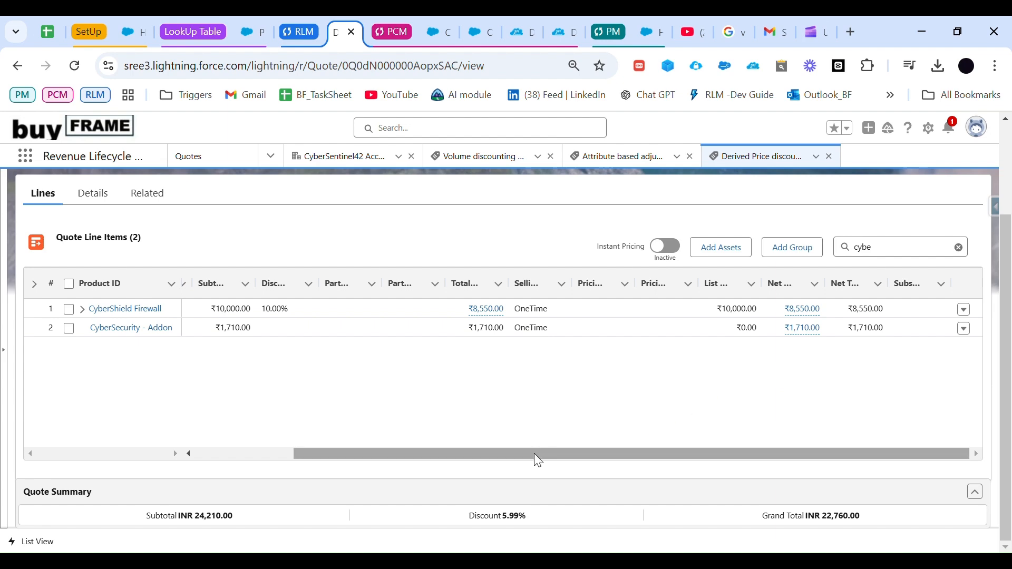
pyautogui.moveTo(533, 453); pyautogui.dragTo(501, 453)
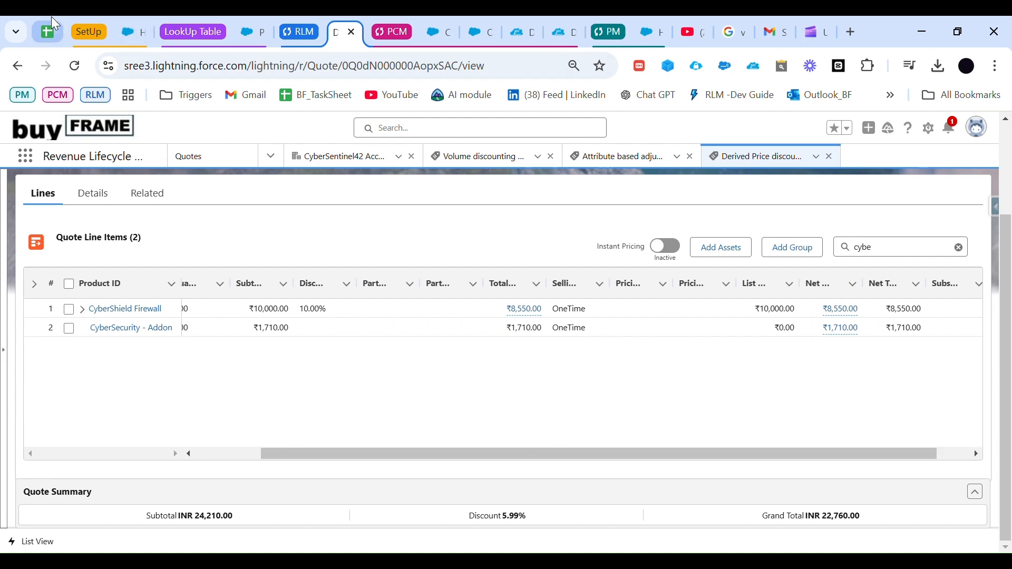
# Step: Switch to the RCA - Demo Agenda List spreadsheet and check off Derived Pricing
pyautogui.click(49, 32)
pyautogui.scroll(-3, 461, 367)
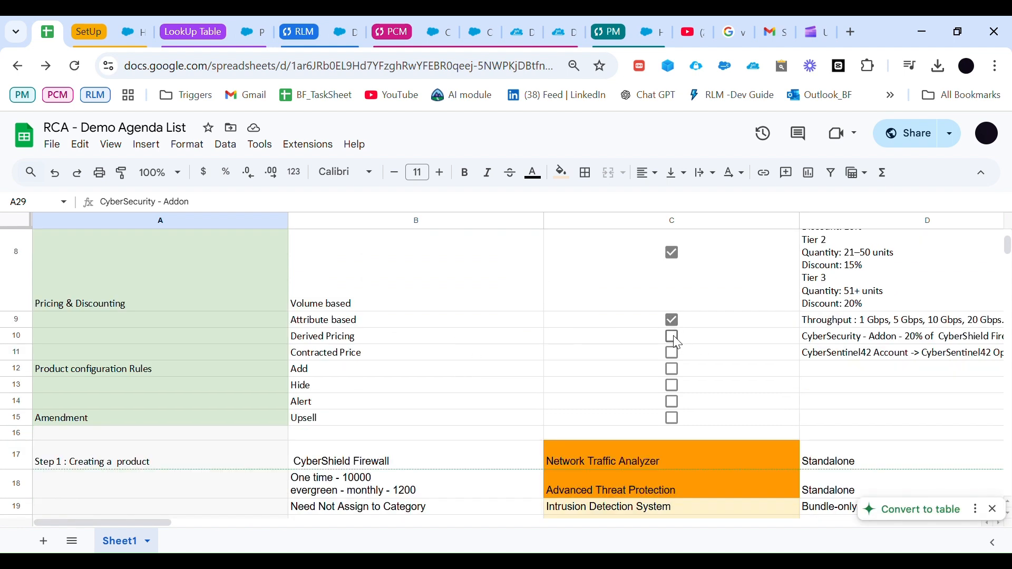
pyautogui.click(672, 337)
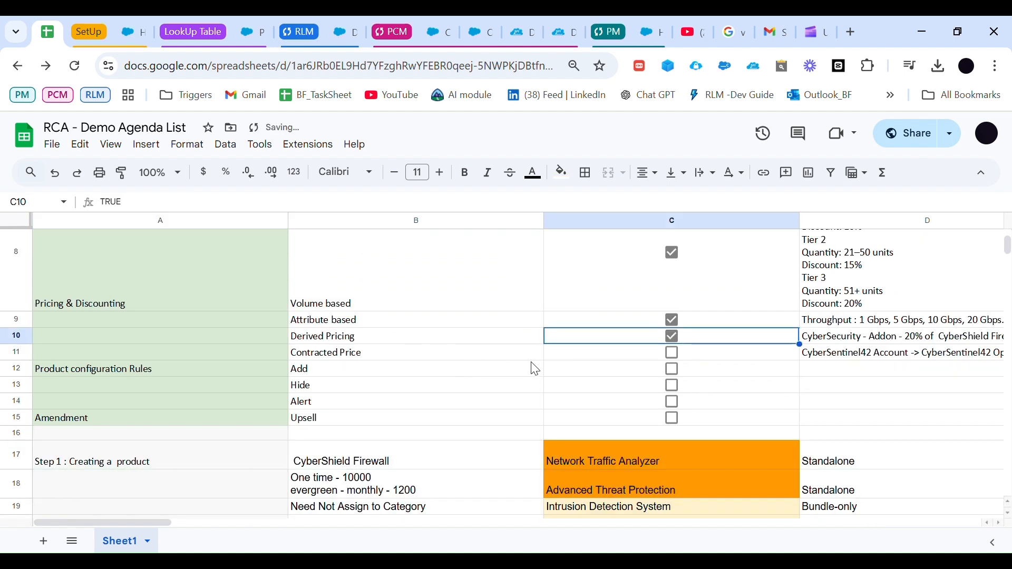
pyautogui.scroll(-1, 87, 315)
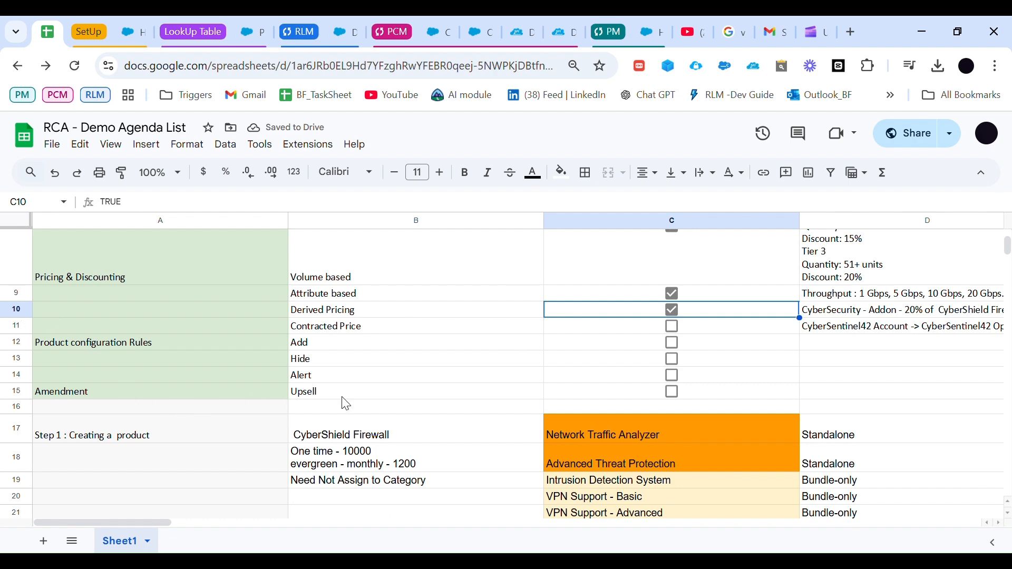
pyautogui.scroll(6, 384, 402)
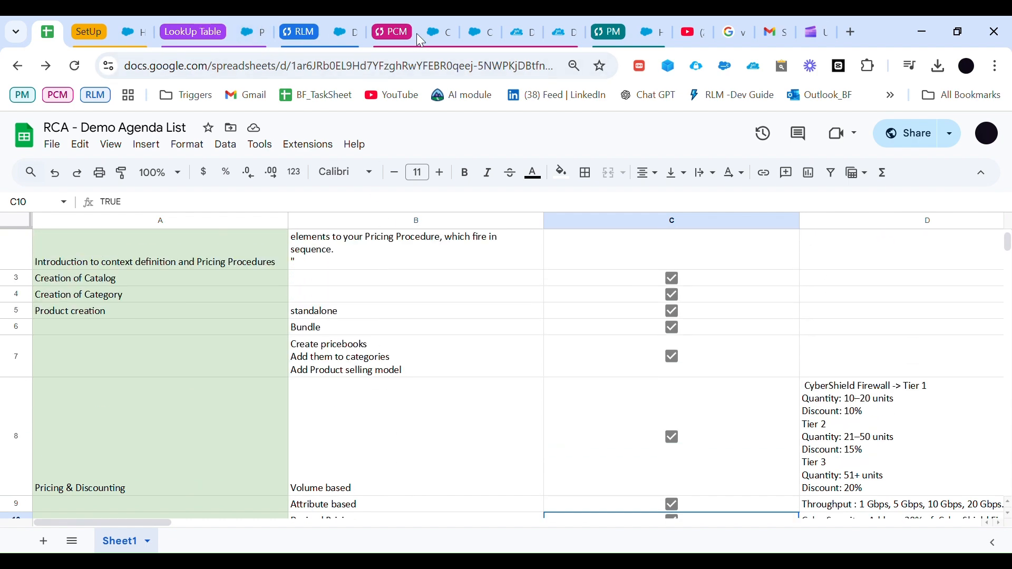
# Step: Go back to Salesforce Contracts, open the Security Products Contract, and open its related quote Cp for Secure vault
pyautogui.click(422, 32)
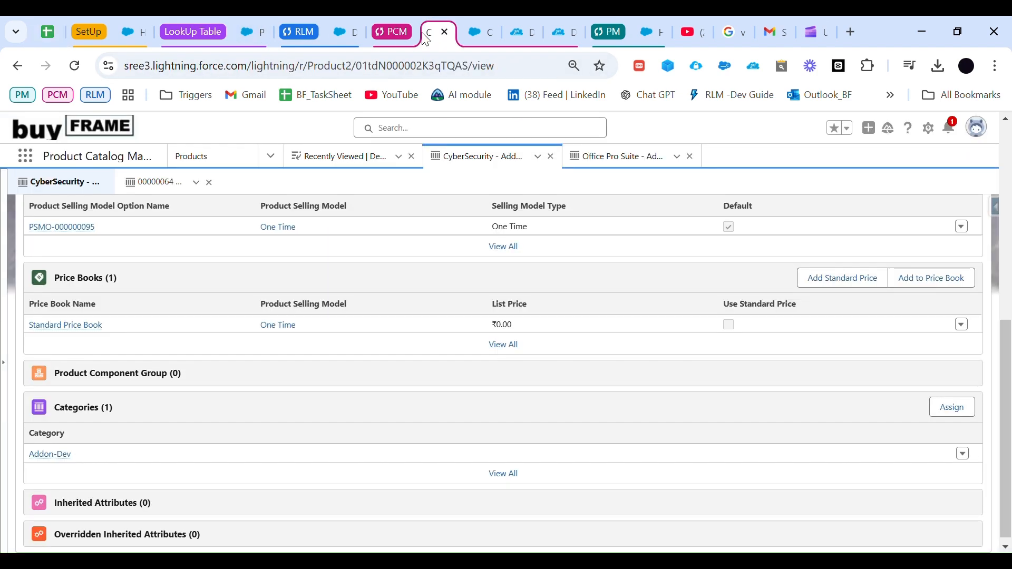
pyautogui.click(332, 40)
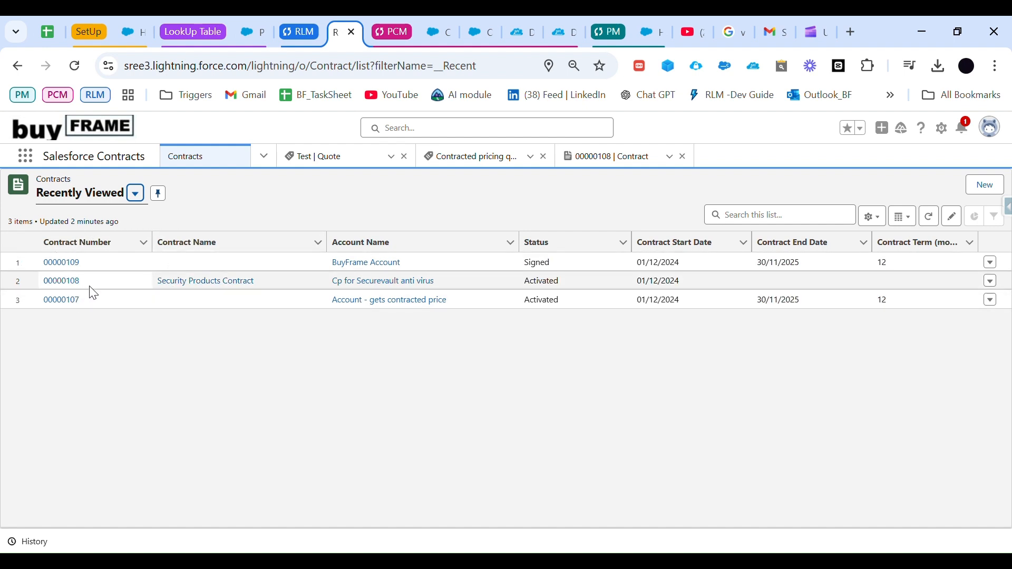
pyautogui.moveTo(91, 285); pyautogui.dragTo(61, 287)
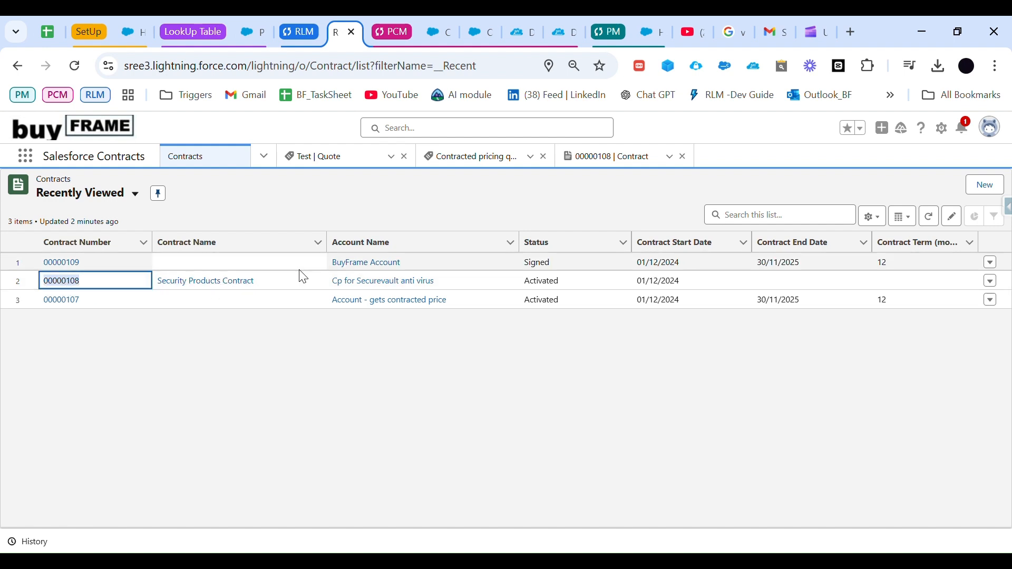
pyautogui.moveTo(436, 285); pyautogui.dragTo(369, 289)
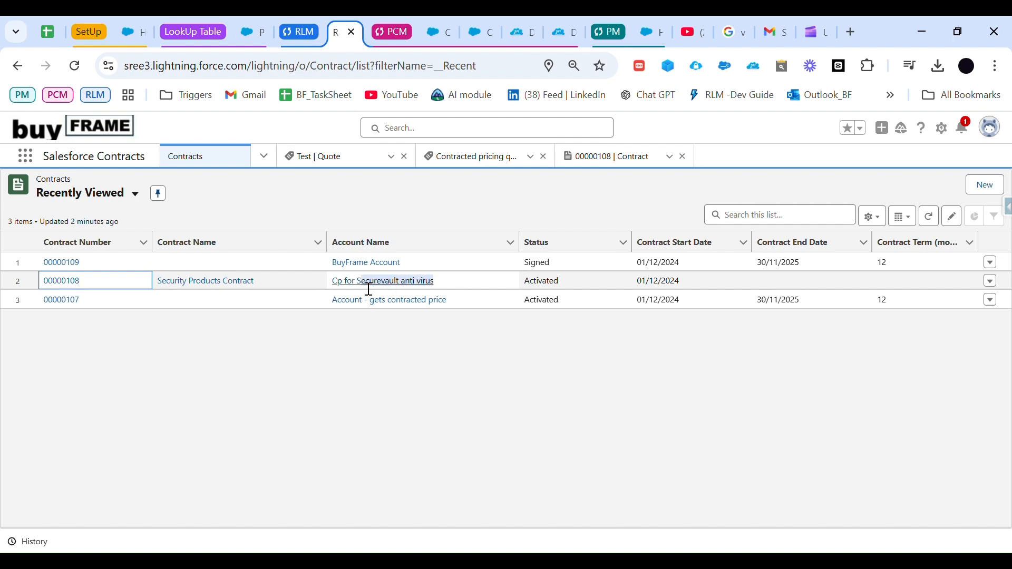
pyautogui.click(67, 283)
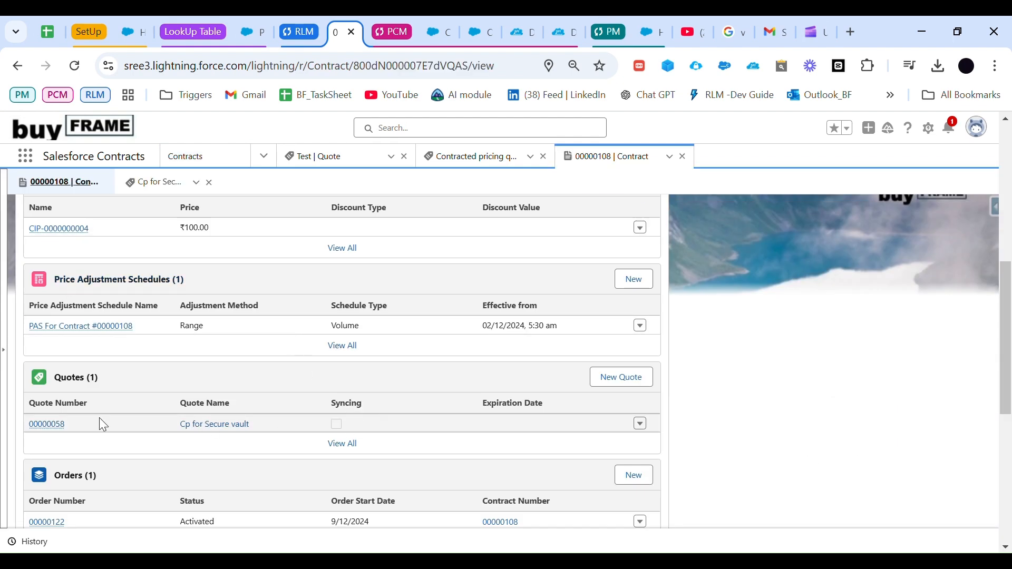
pyautogui.click(49, 425)
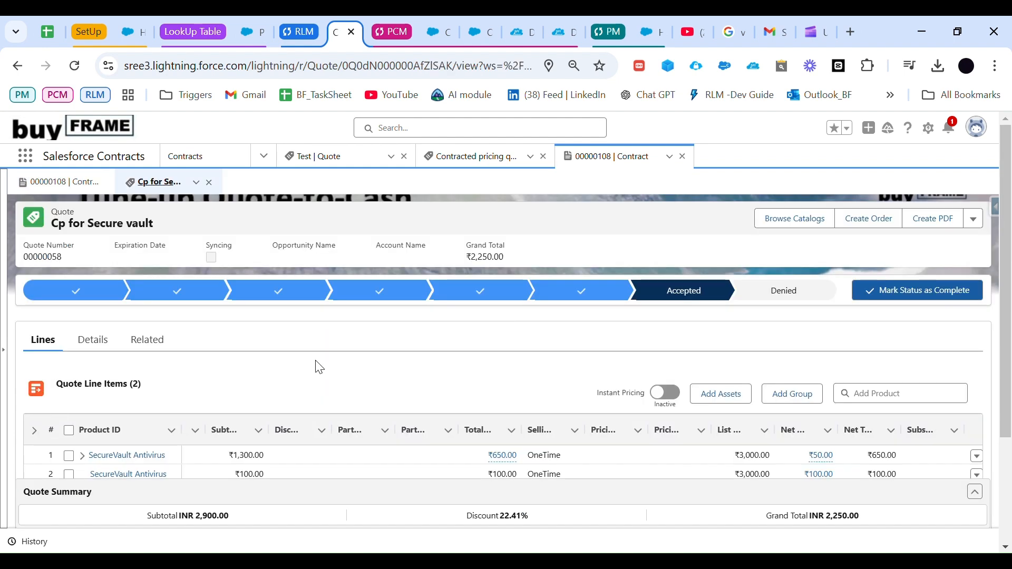
# Step: View the calculation details of the net unit price on the first SecureVault Antivirus quote line
pyautogui.moveTo(300, 466); pyautogui.dragTo(370, 466)
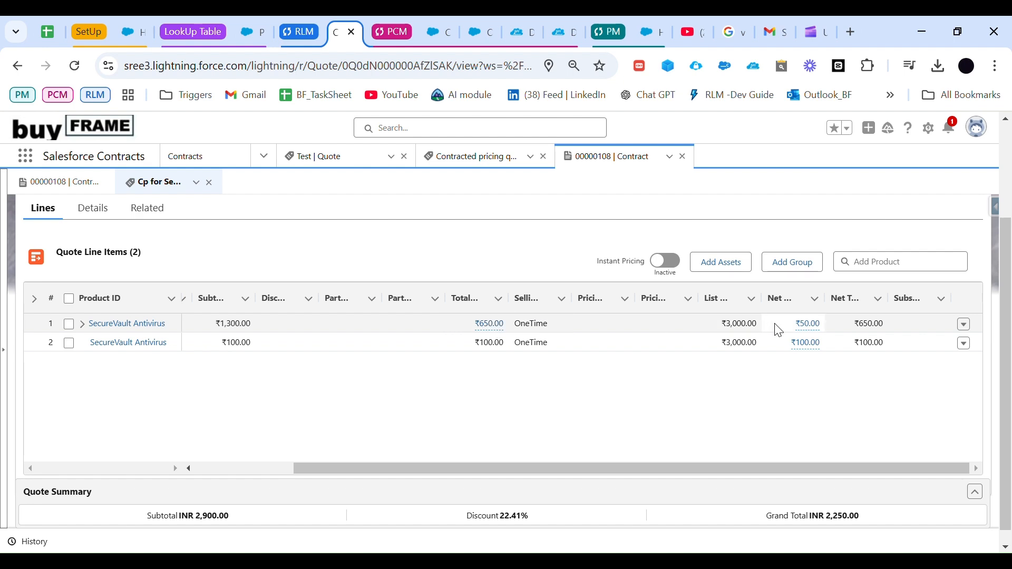
pyautogui.click(812, 332)
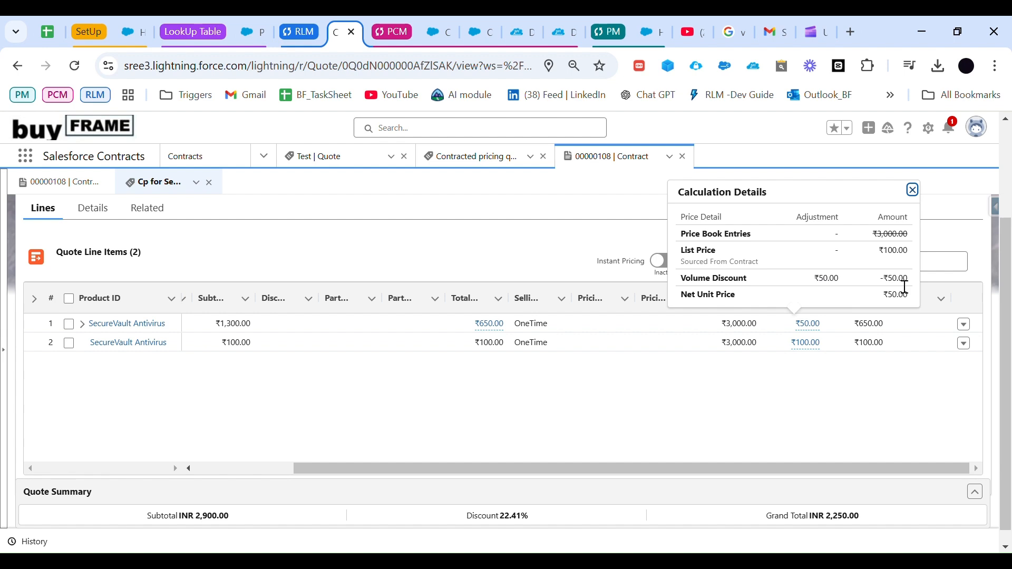
pyautogui.moveTo(810, 327)
pyautogui.moveTo(880, 294); pyautogui.dragTo(910, 296)
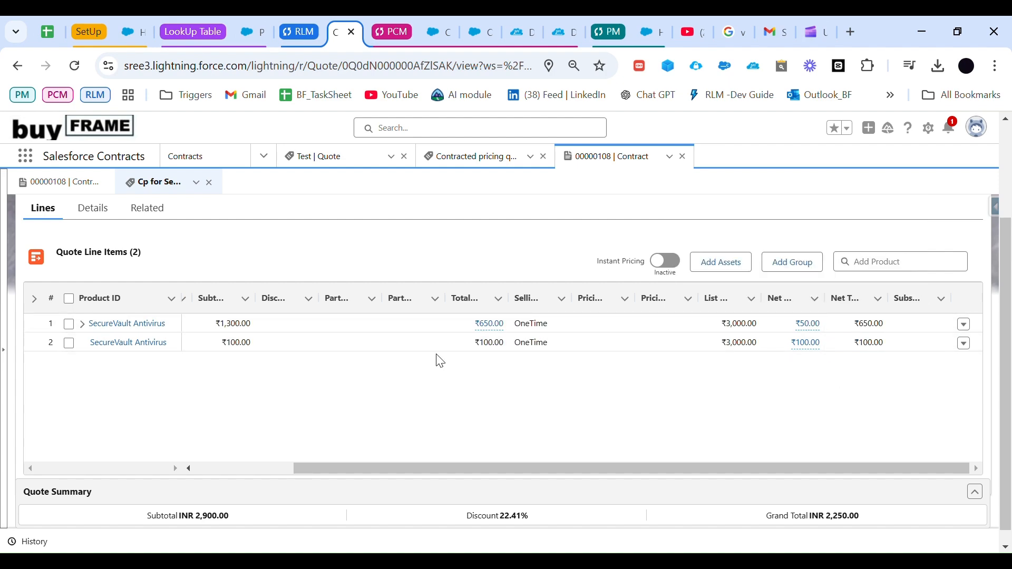
pyautogui.moveTo(815, 354)
# Step: Look over the agenda items in the RCA - Demo Agenda List and select the Usagebased Product entry
pyautogui.hotkey('ctrl', '1')
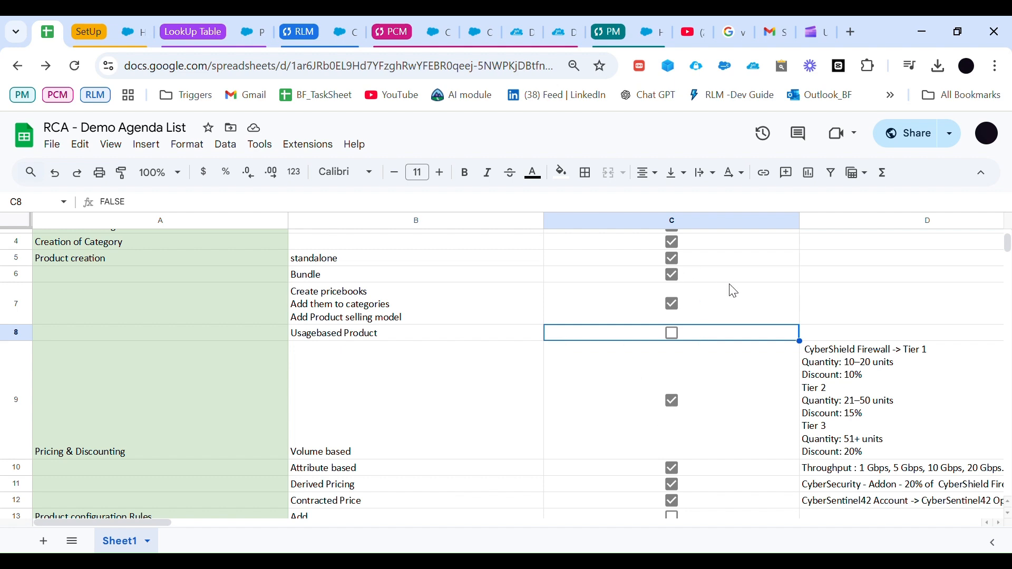
pyautogui.scroll(-1, 605, 364)
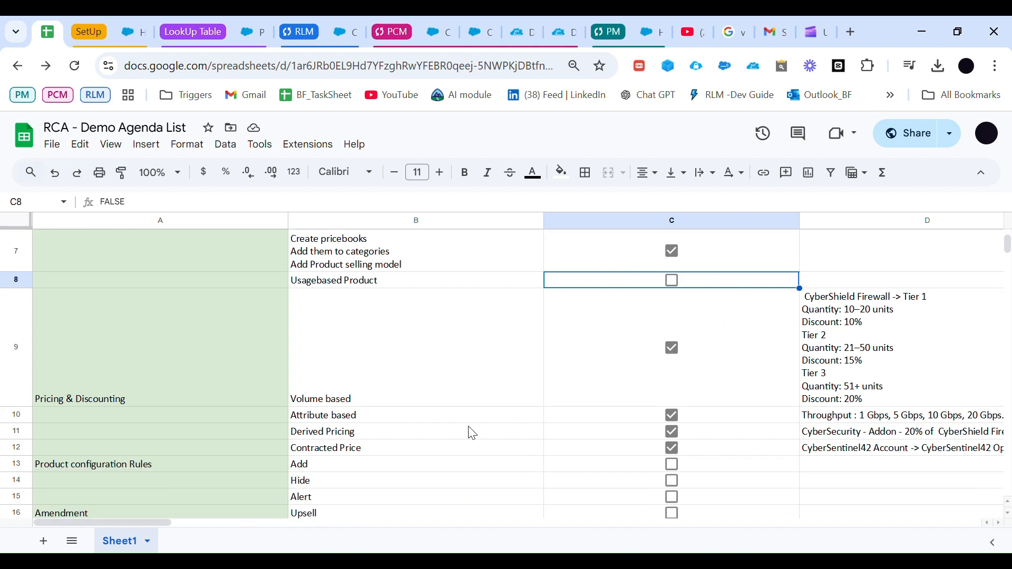
pyautogui.scroll(1, 448, 442)
pyautogui.click(366, 313)
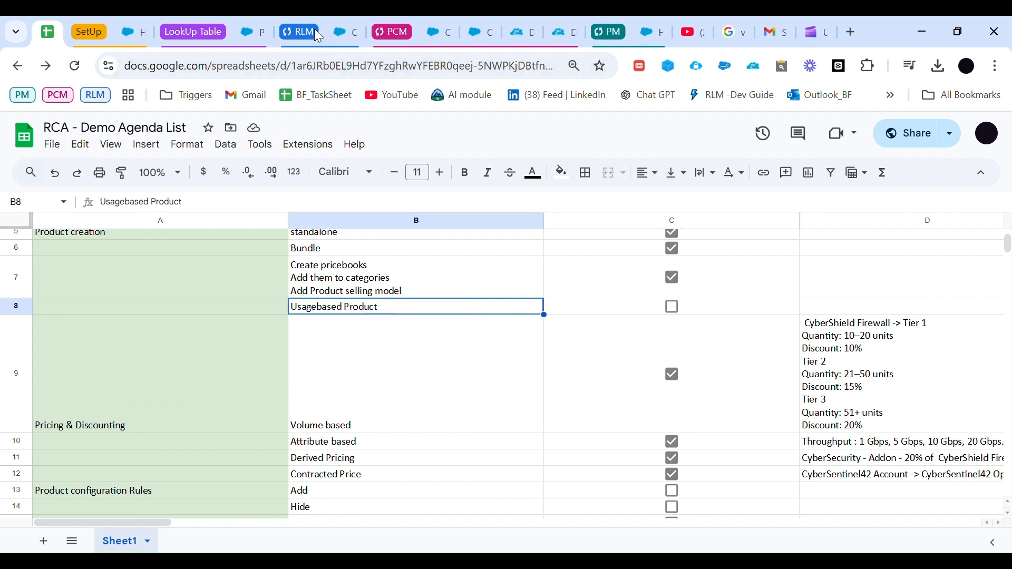
# Step: Return to the Cp for Secure vault quote and open Price By Usage for the last Usage Based Product line
pyautogui.click(340, 38)
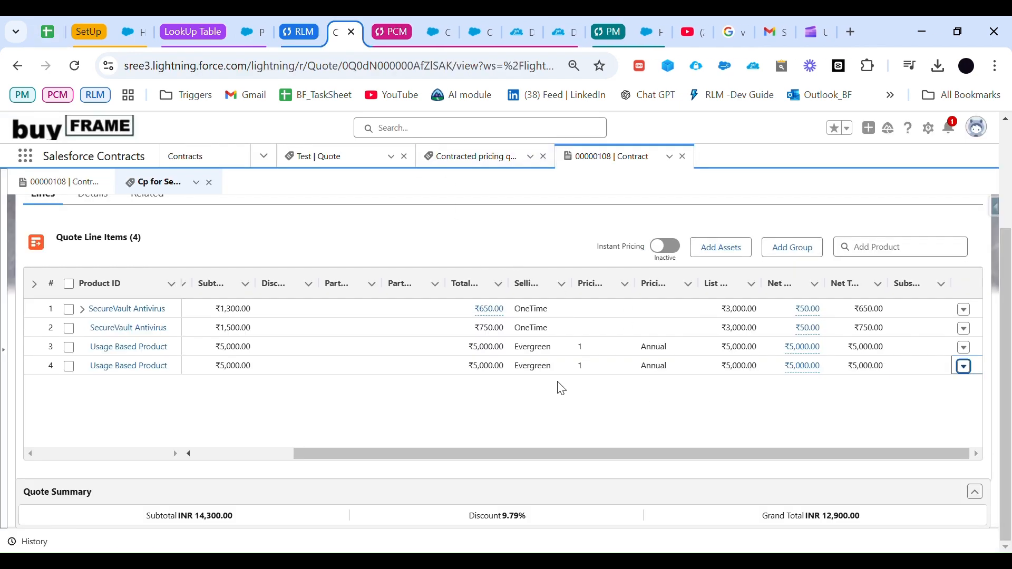
pyautogui.scroll(3, 427, 299)
pyautogui.scroll(-2, 427, 299)
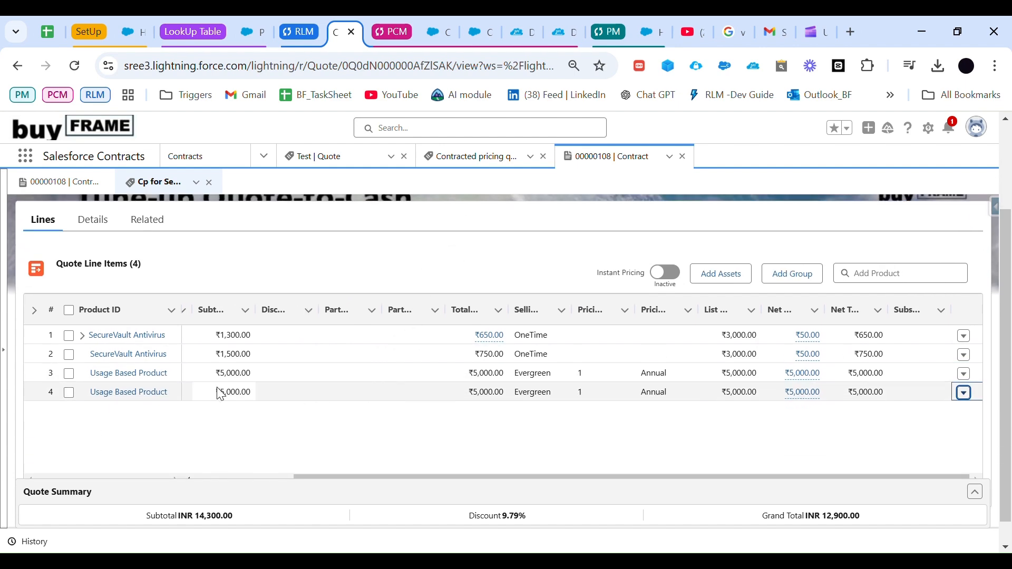
pyautogui.click(964, 393)
pyautogui.click(947, 457)
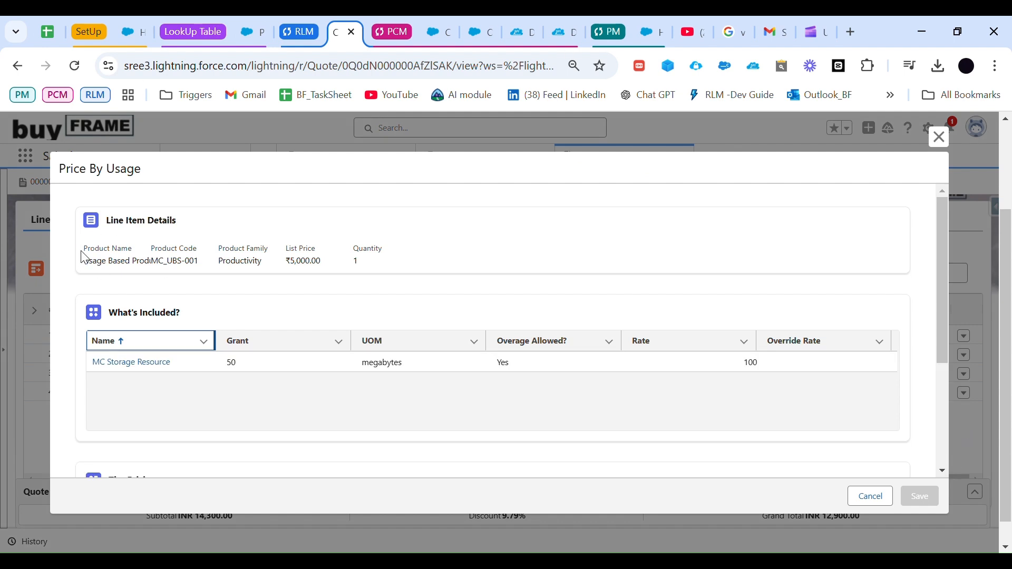
# Step: Examine the grant, unit of measure, rate, and tier pricing of MC Storage Resource in the usage pricing details
pyautogui.scroll(-1, 211, 353)
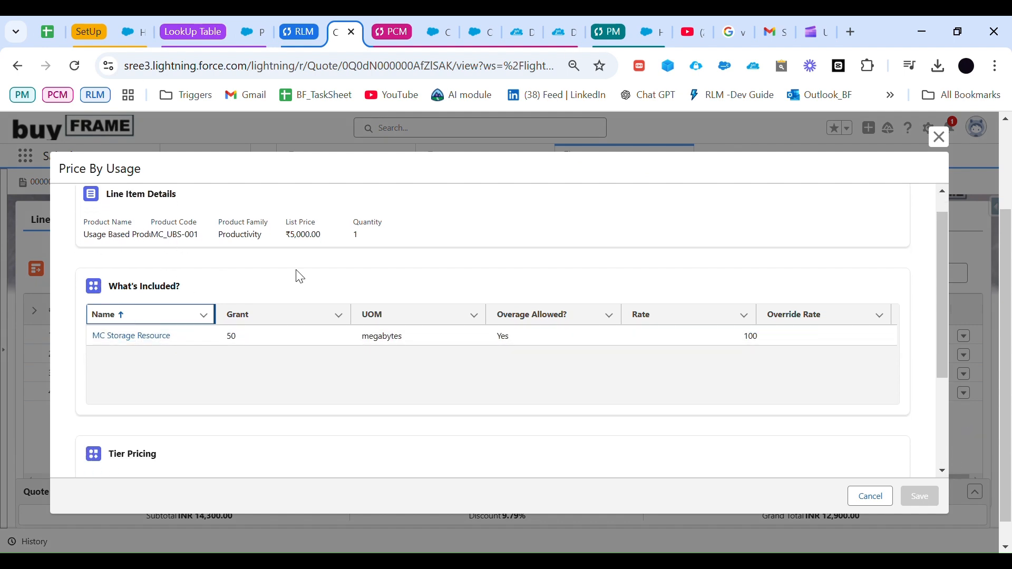
pyautogui.scroll(-3, 289, 361)
pyautogui.scroll(1, 288, 352)
pyautogui.scroll(3, 289, 353)
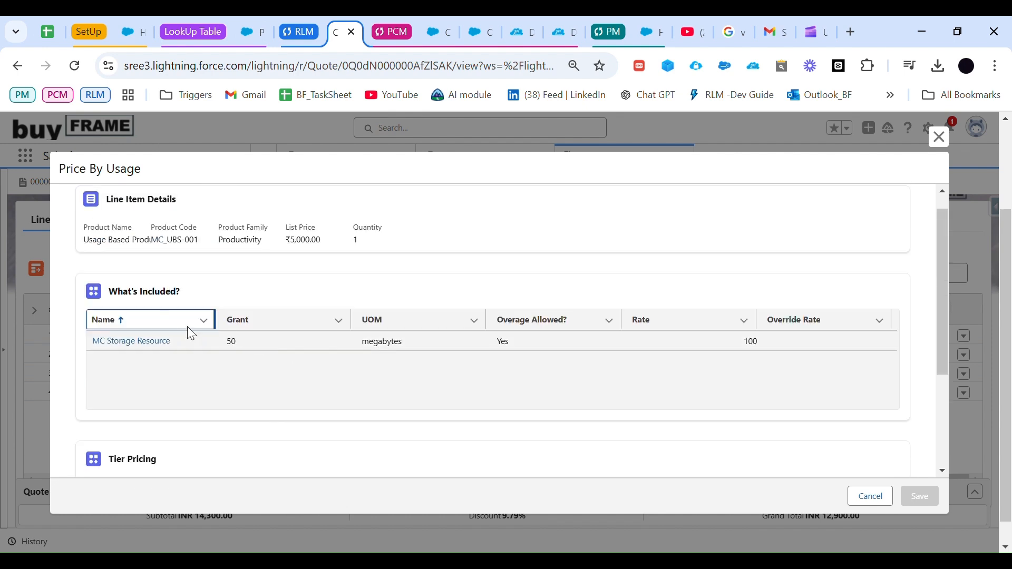
pyautogui.click(235, 345)
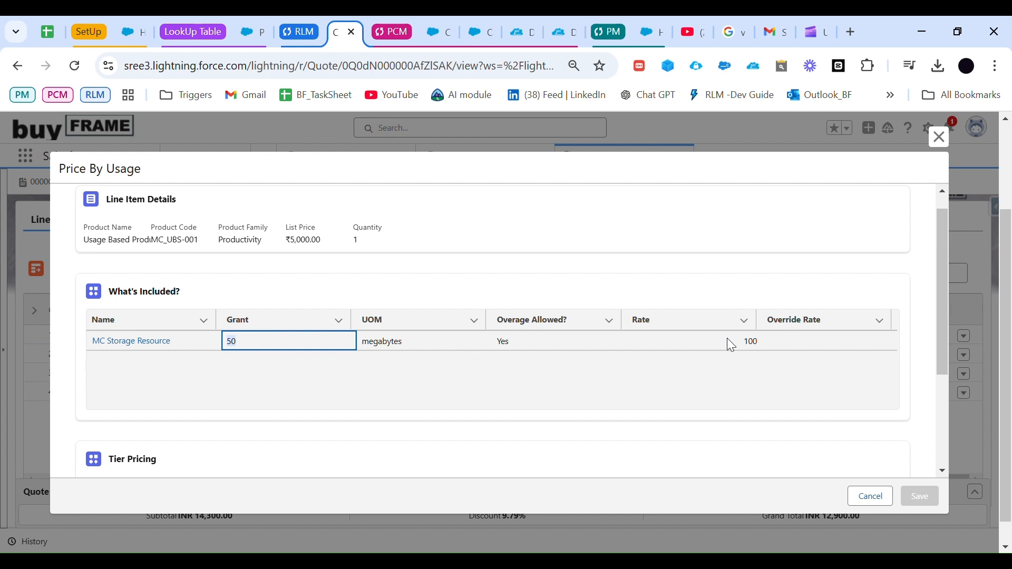
pyautogui.click(760, 343)
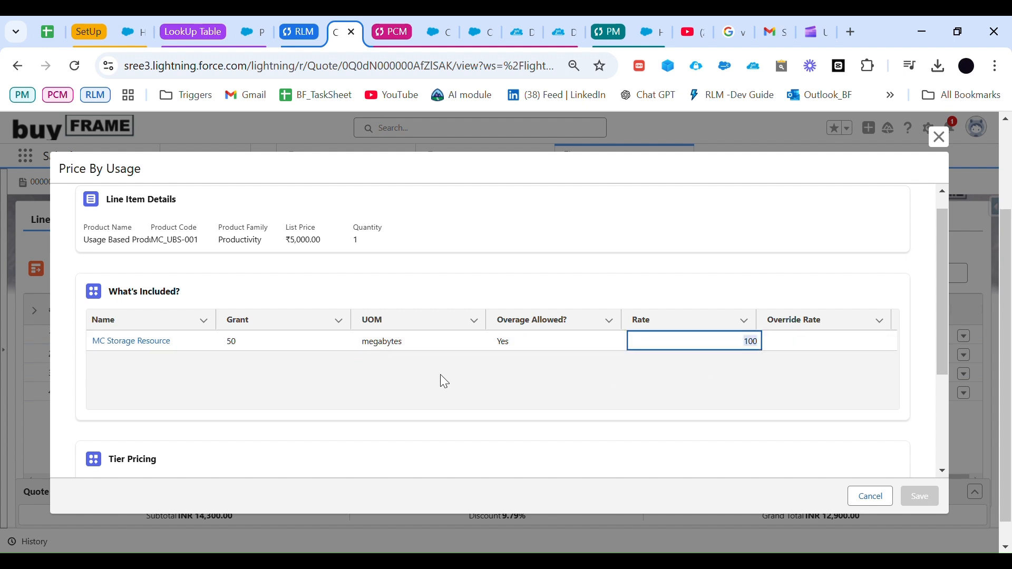
pyautogui.scroll(-1, 442, 379)
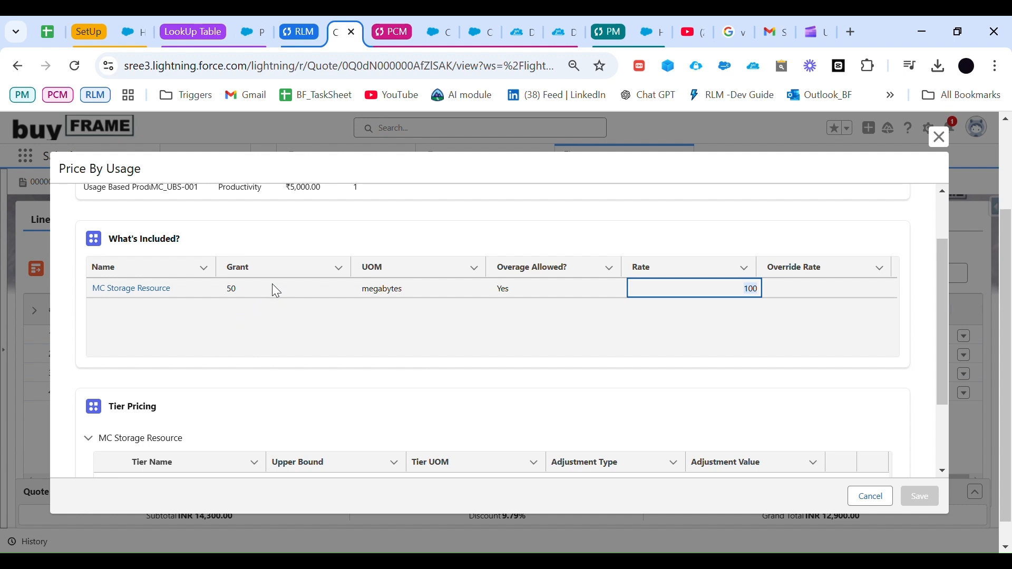
pyautogui.scroll(-1, 274, 288)
pyautogui.scroll(-1, 274, 290)
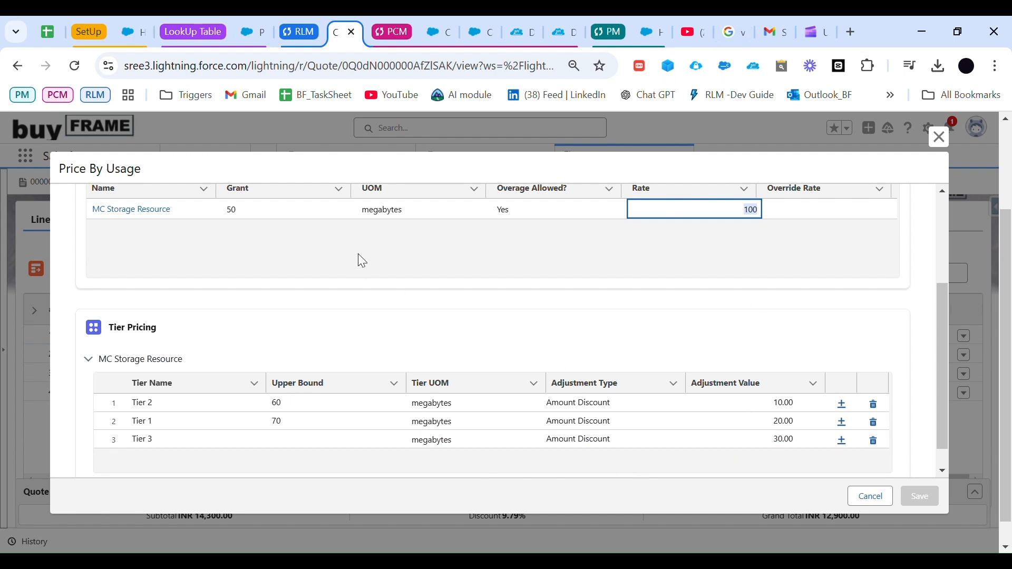
# Step: Close the Price By Usage details and check off Usagebased Product in the RCA - Demo Agenda List
pyautogui.scroll(5, 362, 261)
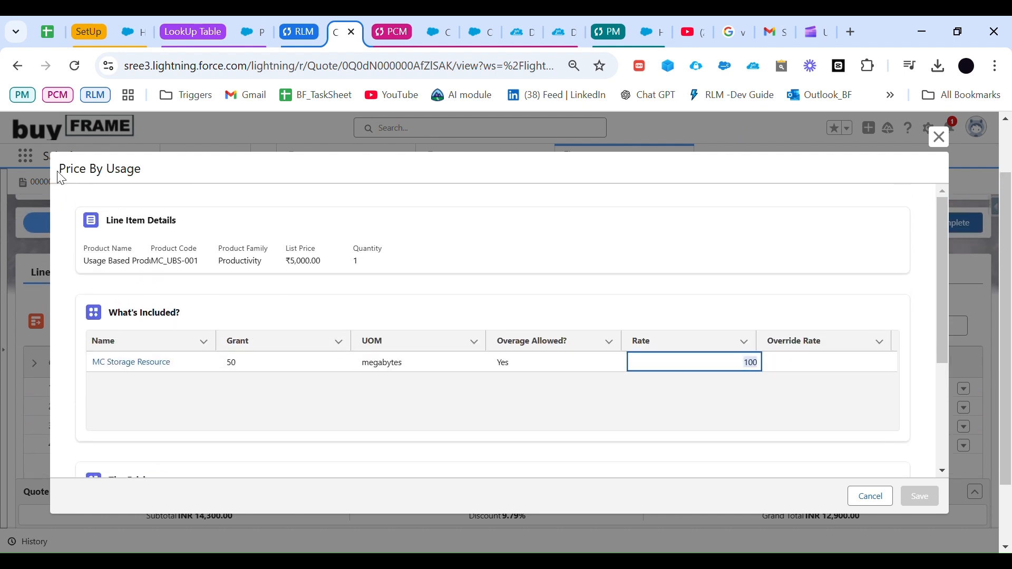
pyautogui.moveTo(60, 172); pyautogui.dragTo(202, 199)
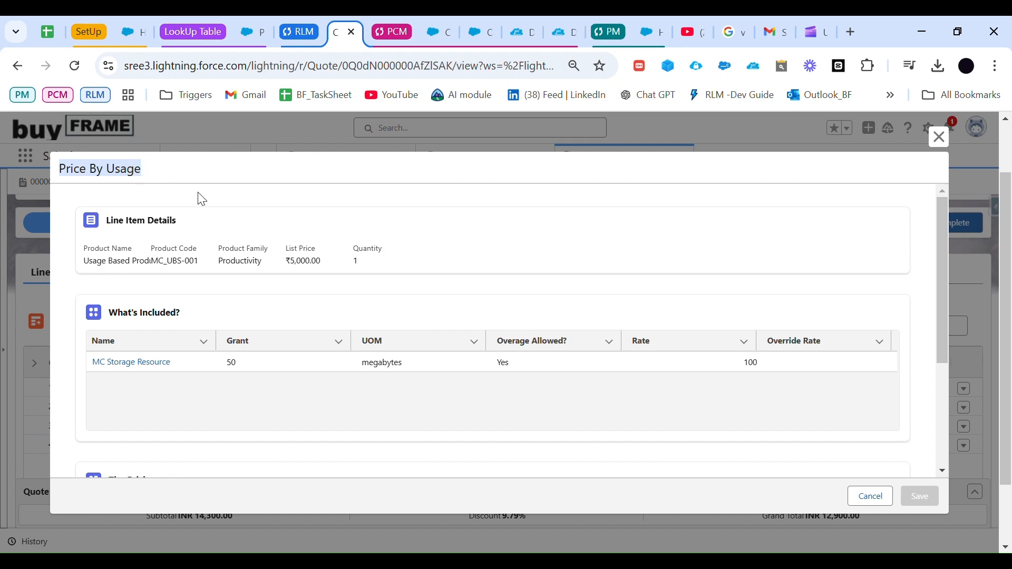
pyautogui.click(943, 141)
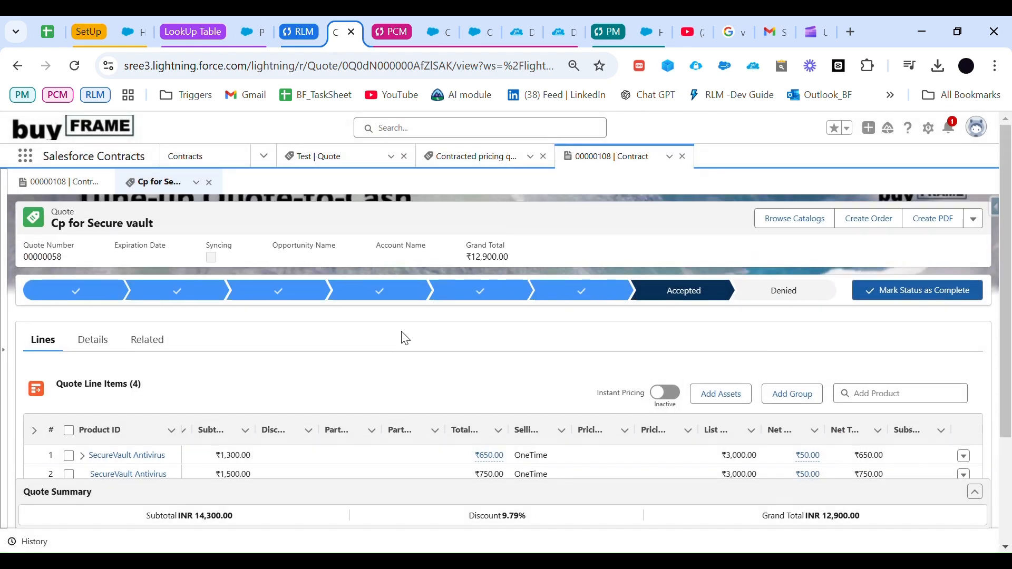
pyautogui.click(47, 31)
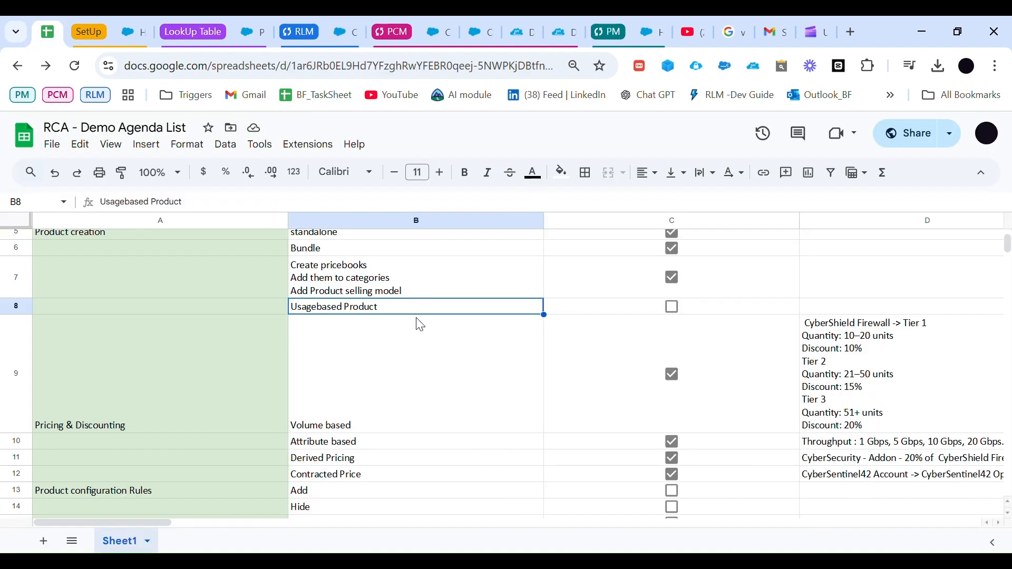
pyautogui.click(673, 307)
# Step: Look over the remaining agenda items under Product configuration Rules and Amendment, ending at Upsell
pyautogui.scroll(-3, 617, 393)
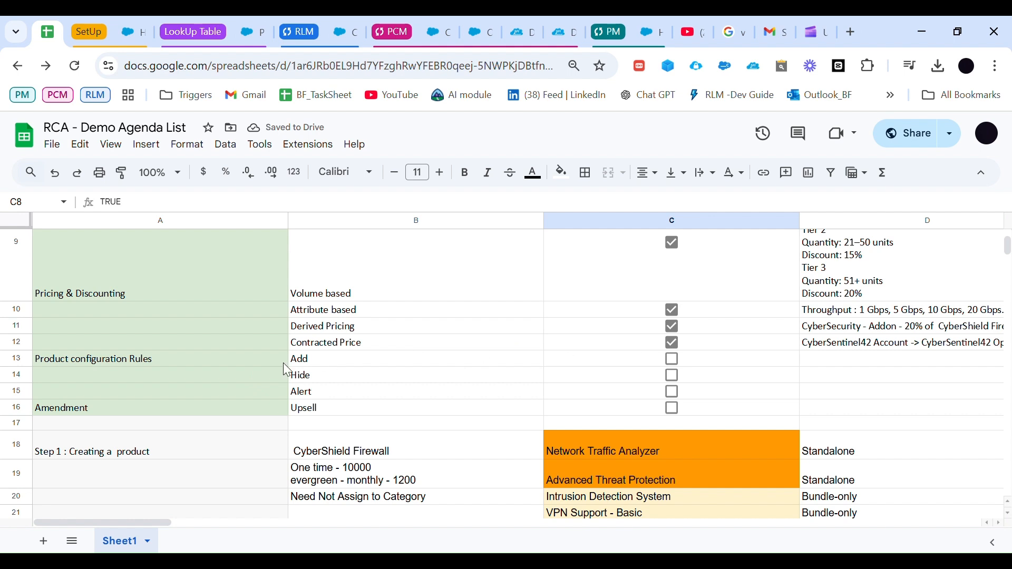
pyautogui.click(77, 362)
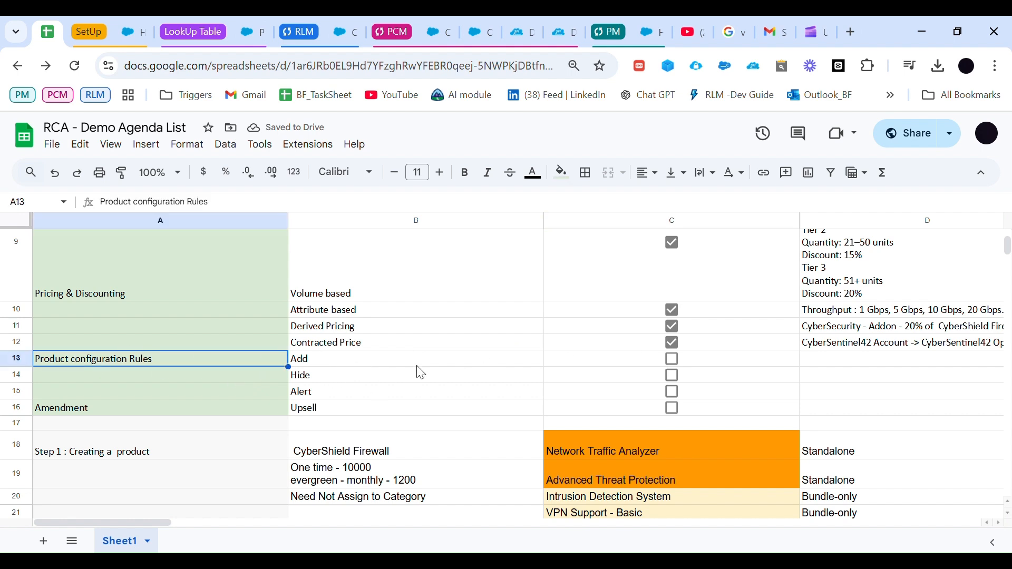
pyautogui.scroll(-1, 454, 377)
pyautogui.press('Down')
pyautogui.press('Down')
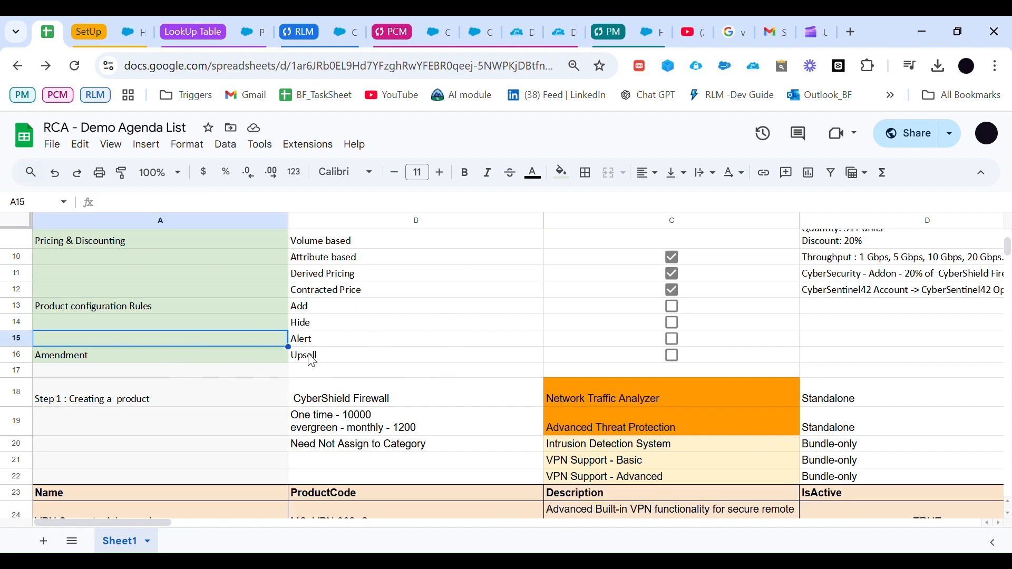
pyautogui.press('Down')
pyautogui.click(345, 355)
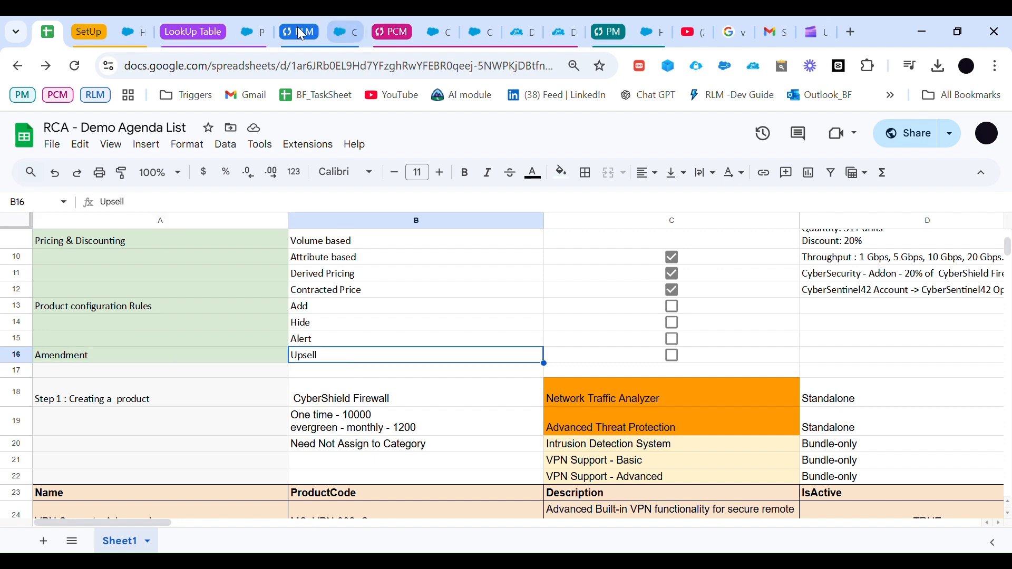
# Step: Switch to the CyberSentinel42 Account in Salesforce and open CyberSentinel42 Quote through its related opportunity, CyberSentinel42 Opp
pyautogui.click(349, 32)
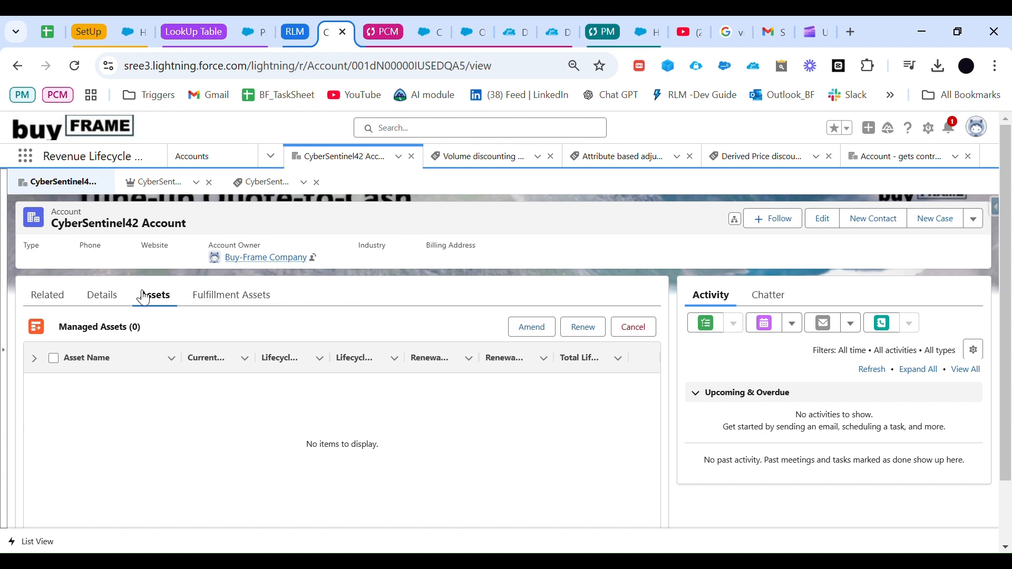
pyautogui.click(45, 295)
pyautogui.scroll(-2, 309, 412)
pyautogui.scroll(-2, 309, 412)
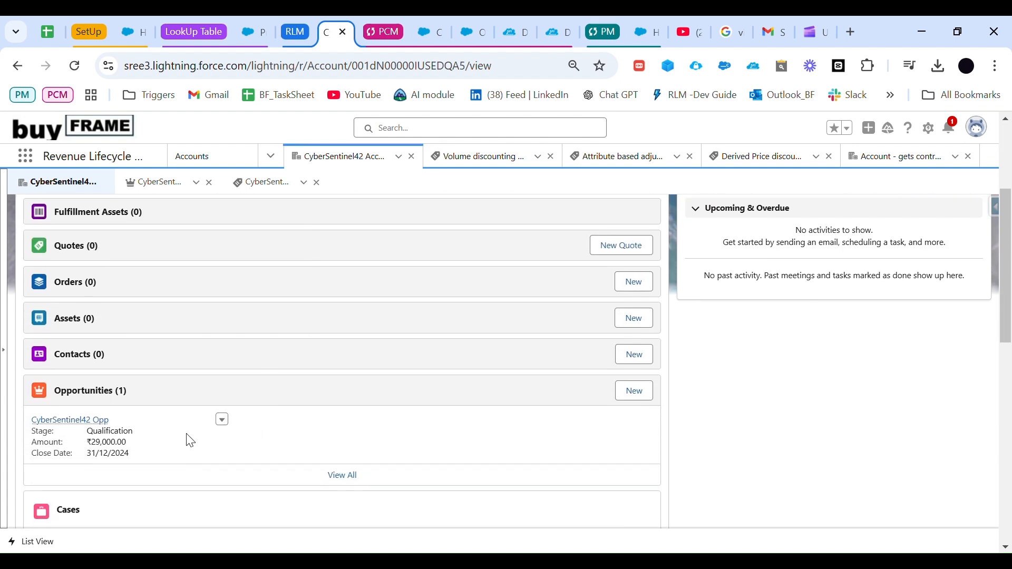
pyautogui.scroll(2, 402, 399)
pyautogui.scroll(-2, 403, 399)
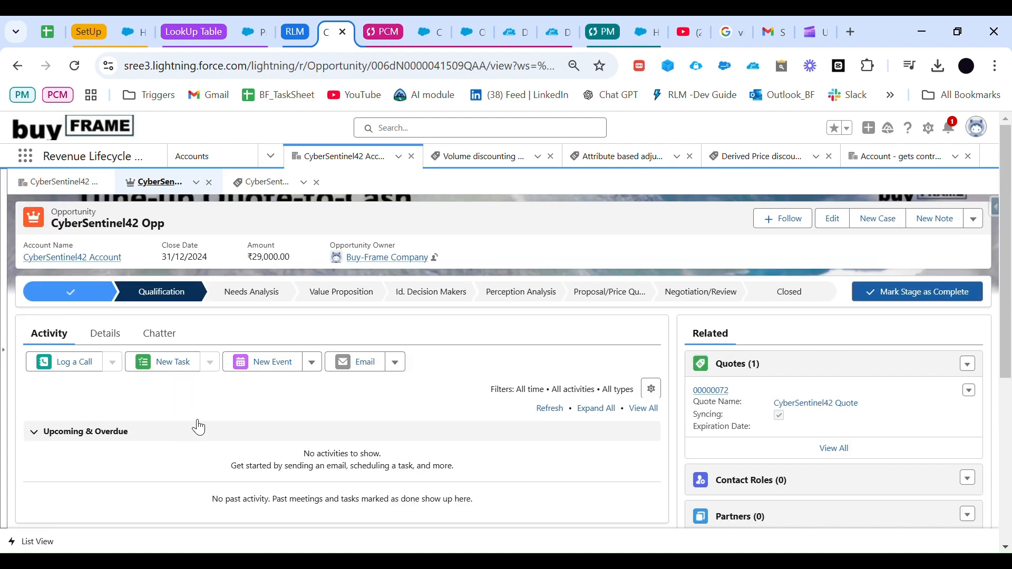
pyautogui.click(730, 398)
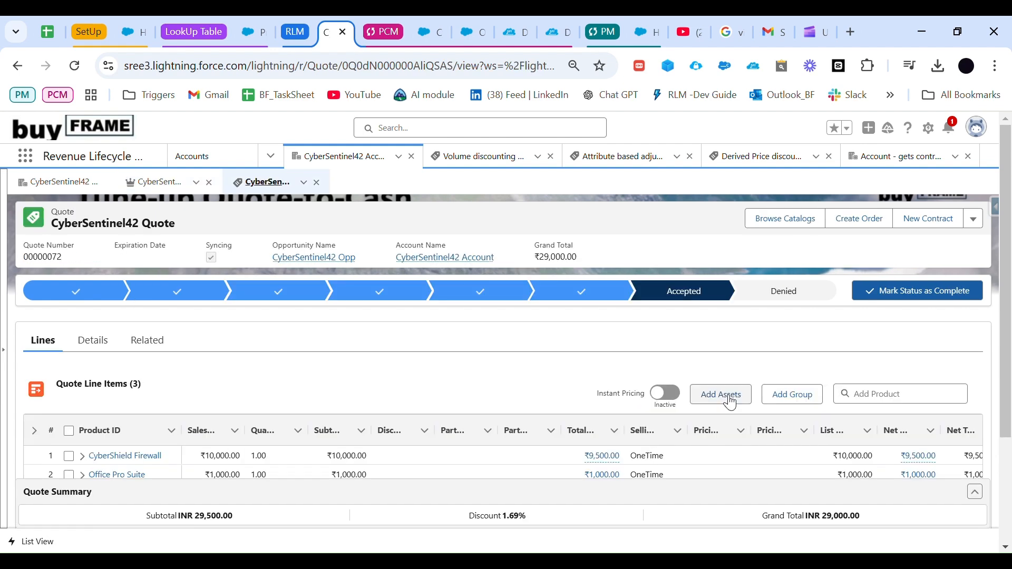
# Step: Review the line items of CyberSentinel42 Quote and show the additional actions available for the quote
pyautogui.scroll(-2, 510, 399)
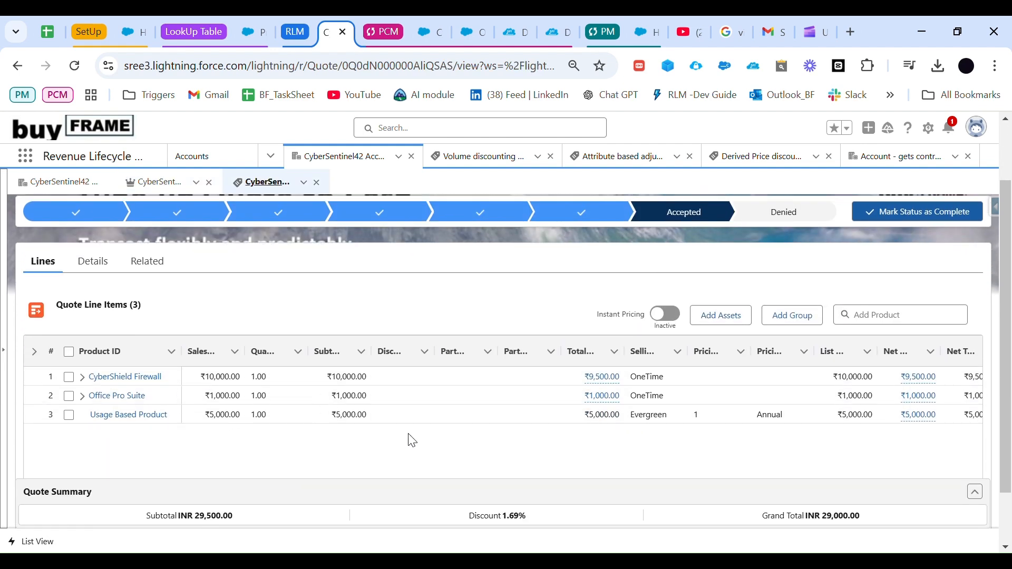
pyautogui.scroll(2, 663, 405)
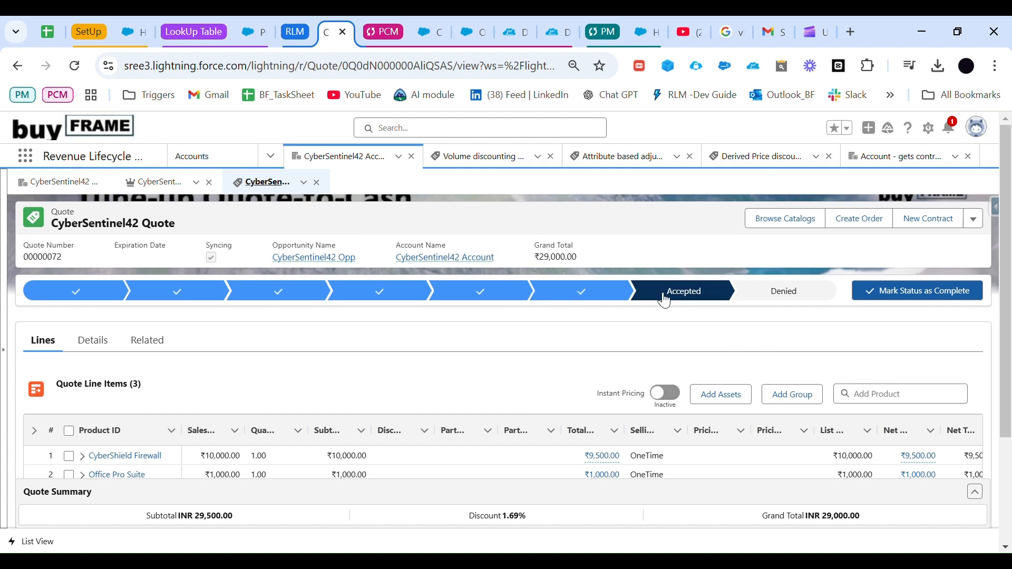
pyautogui.click(974, 219)
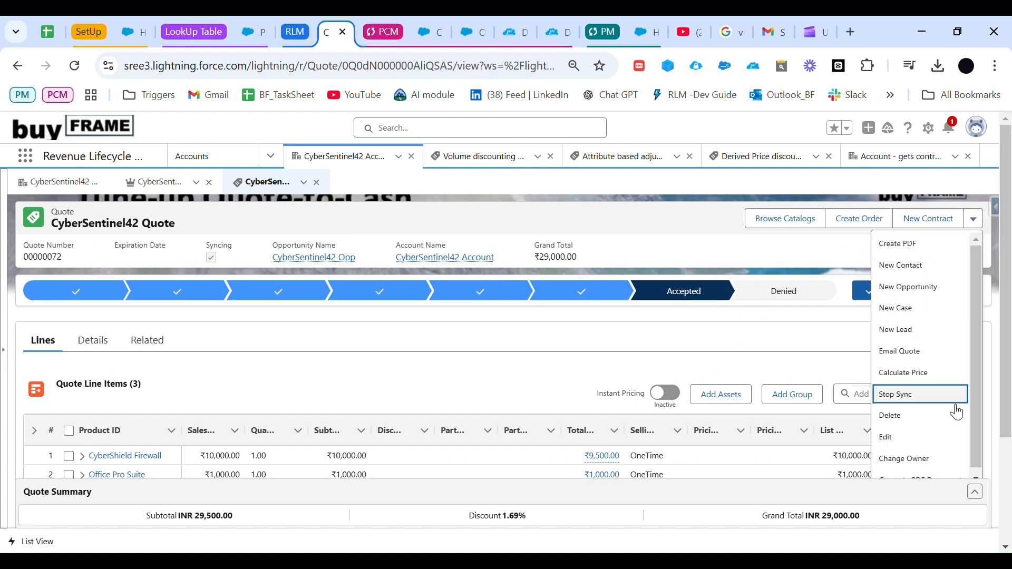
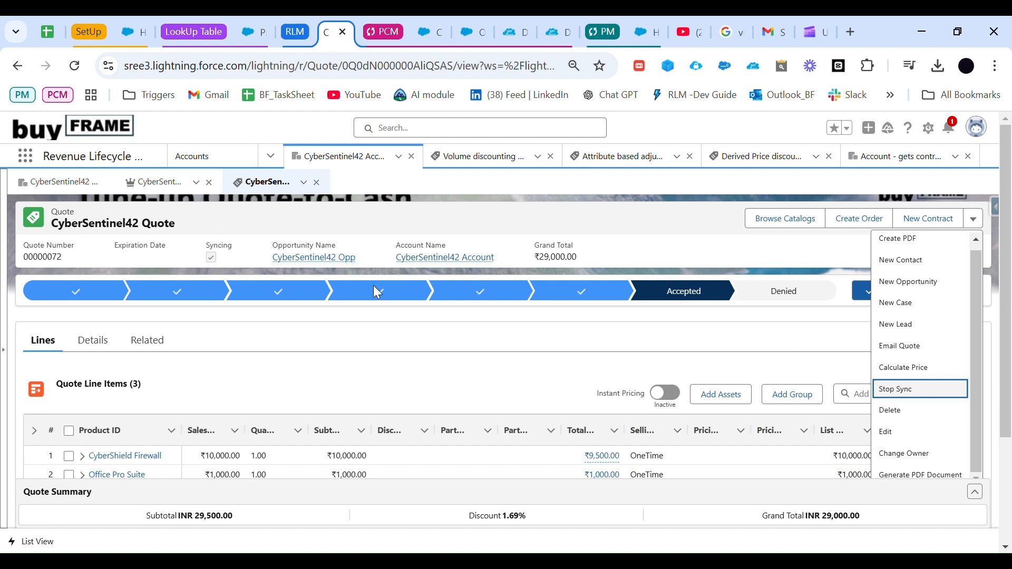
# Step: Create an order from the accepted CyberSentinel42 Quote
pyautogui.click(510, 386)
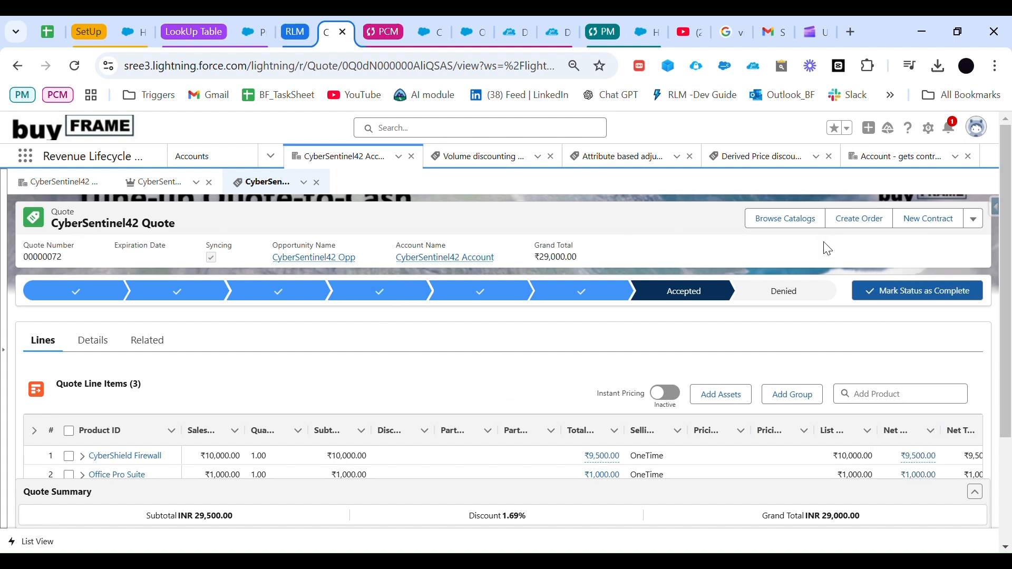
pyautogui.click(865, 219)
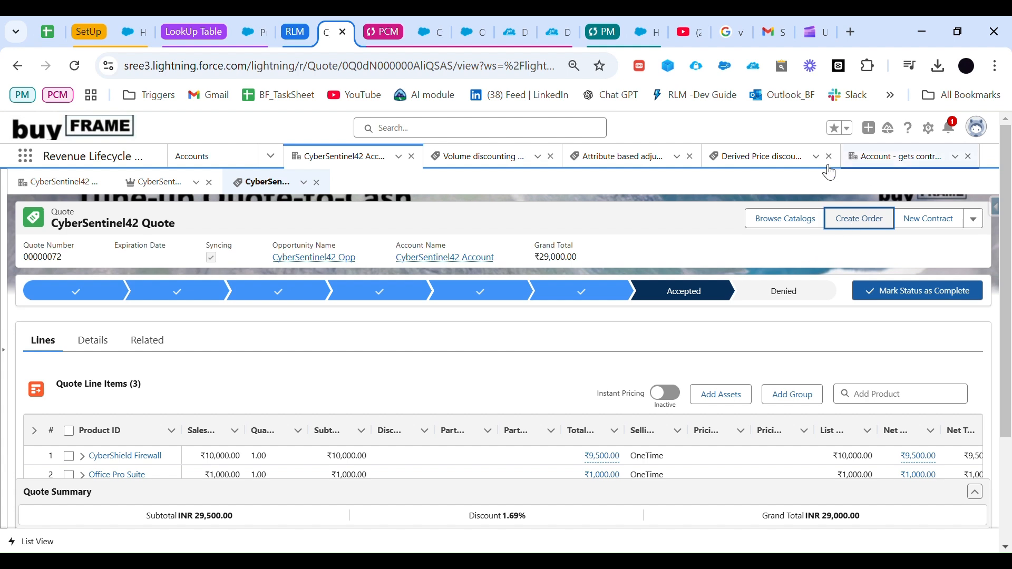
pyautogui.click(731, 245)
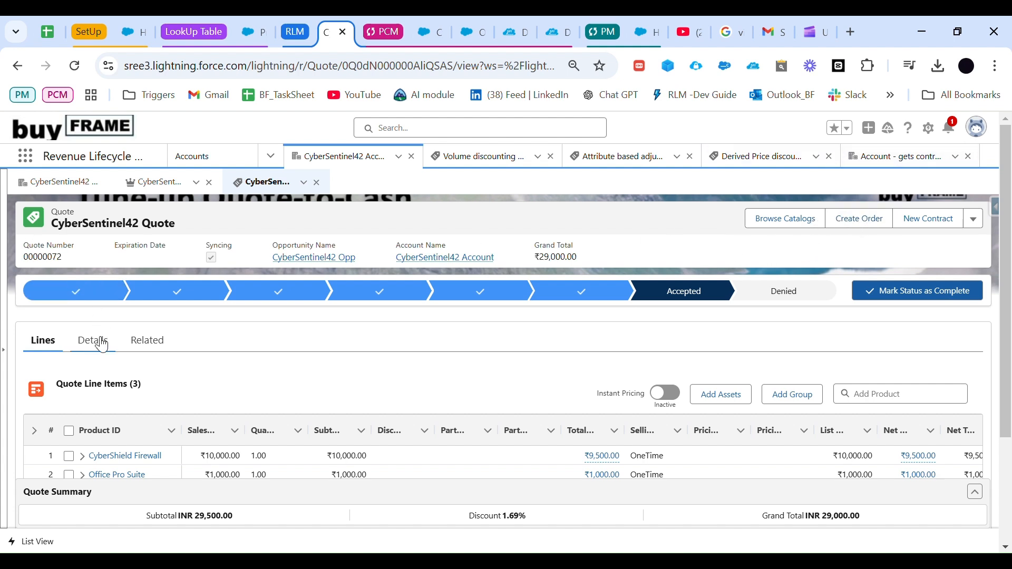
# Step: Open the second order listed among the related records of CyberSentinel42 Quote
pyautogui.click(149, 344)
pyautogui.scroll(-2, 226, 384)
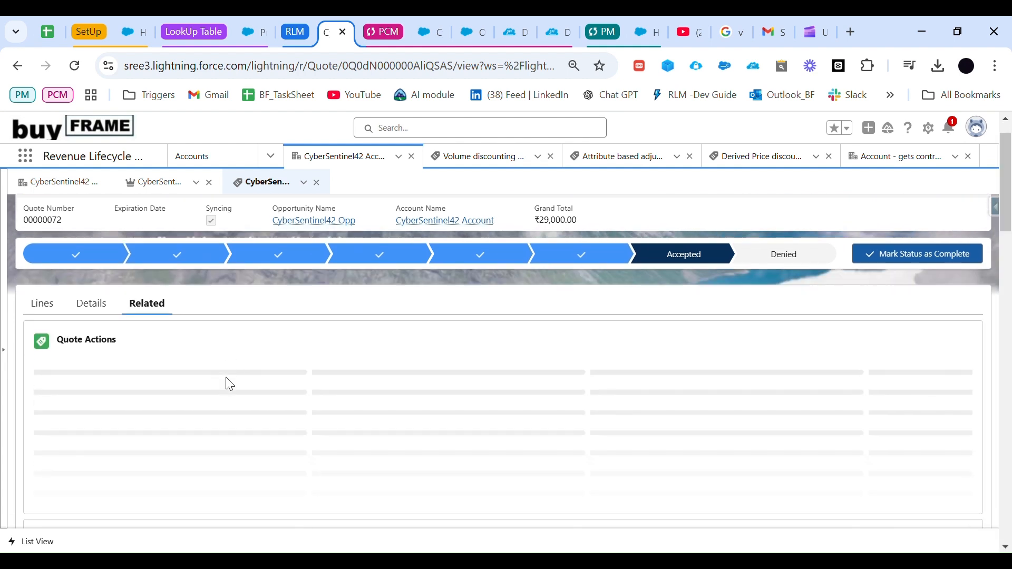
pyautogui.scroll(-3, 227, 377)
pyautogui.scroll(2, 226, 377)
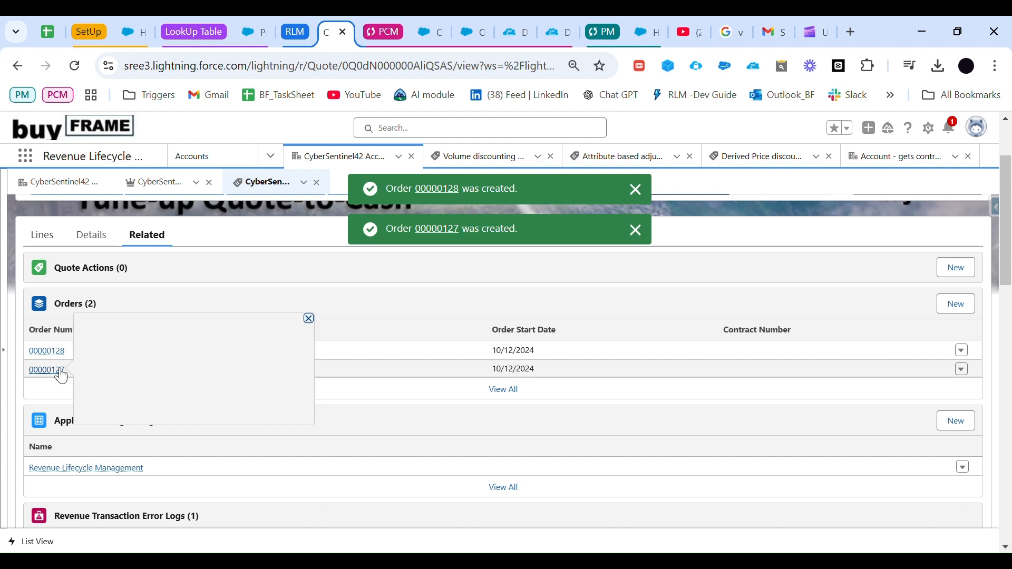
pyautogui.click(58, 370)
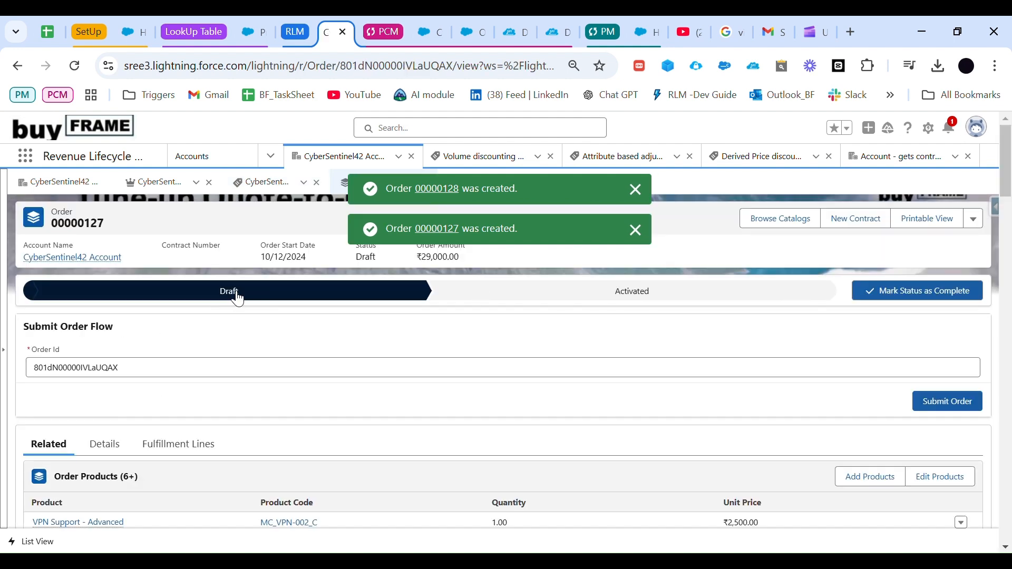
# Step: Review the draft order's products and change the order's status to Activated
pyautogui.scroll(-1, 427, 375)
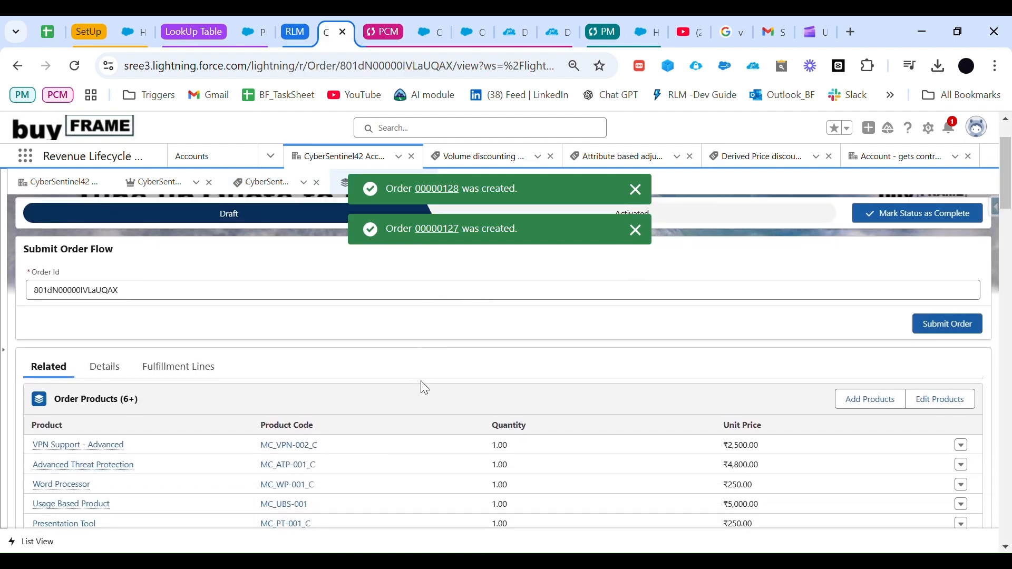
pyautogui.scroll(-1, 421, 376)
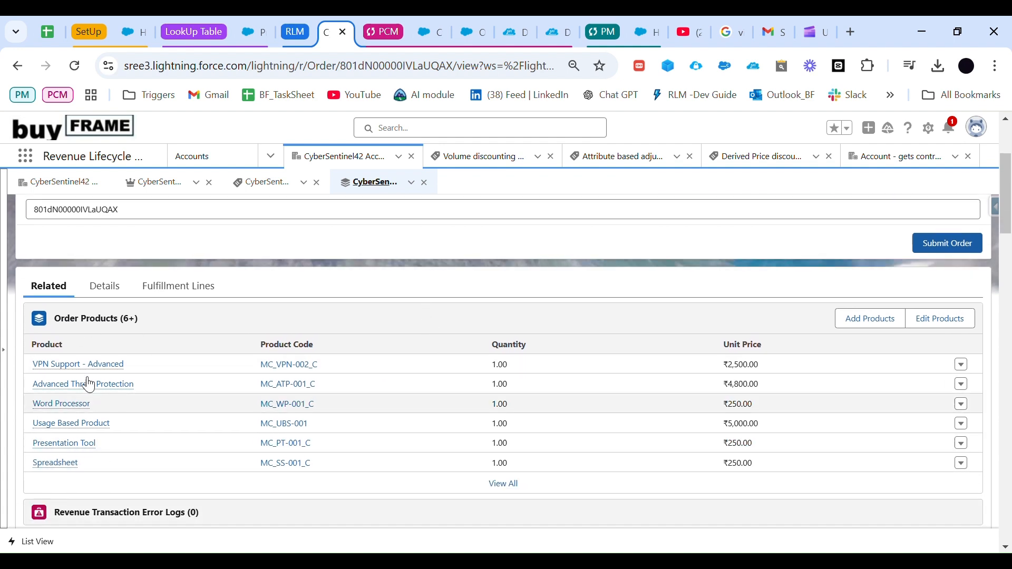
pyautogui.scroll(2, 290, 412)
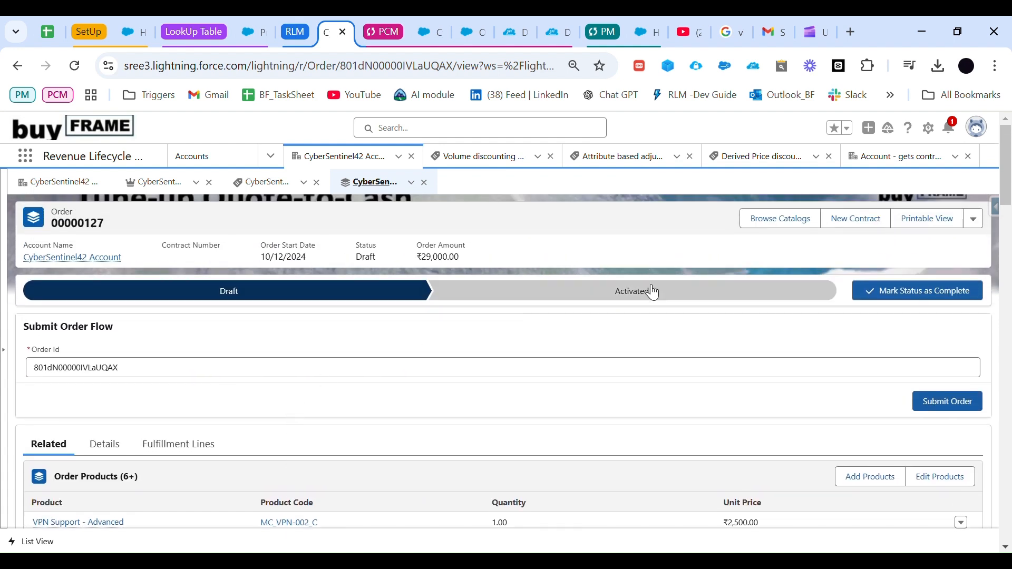
pyautogui.click(653, 292)
pyautogui.click(900, 291)
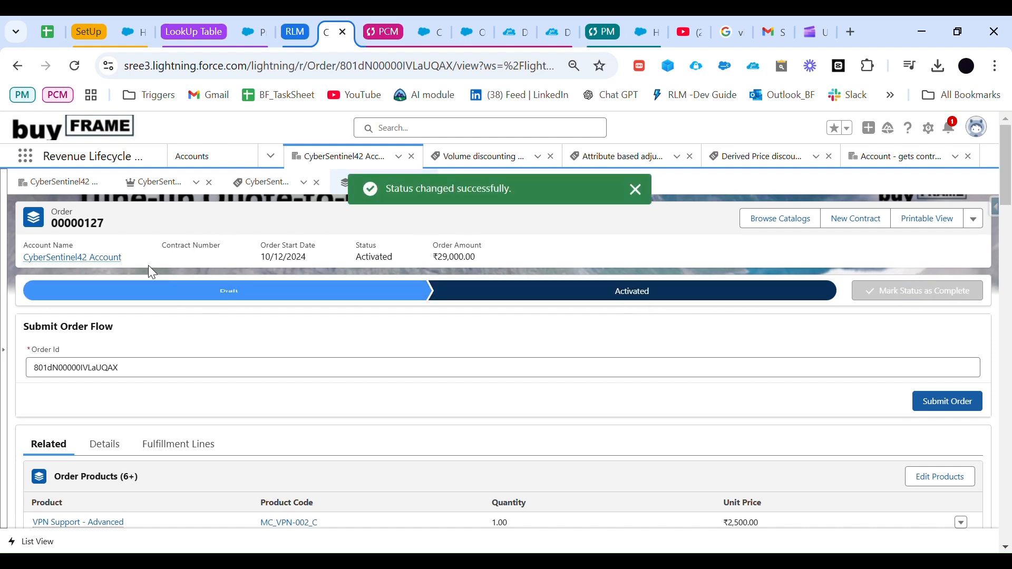
# Step: Open CyberSentinel42 Account from the activated order and reload its page to display the managed assets
pyautogui.click(108, 259)
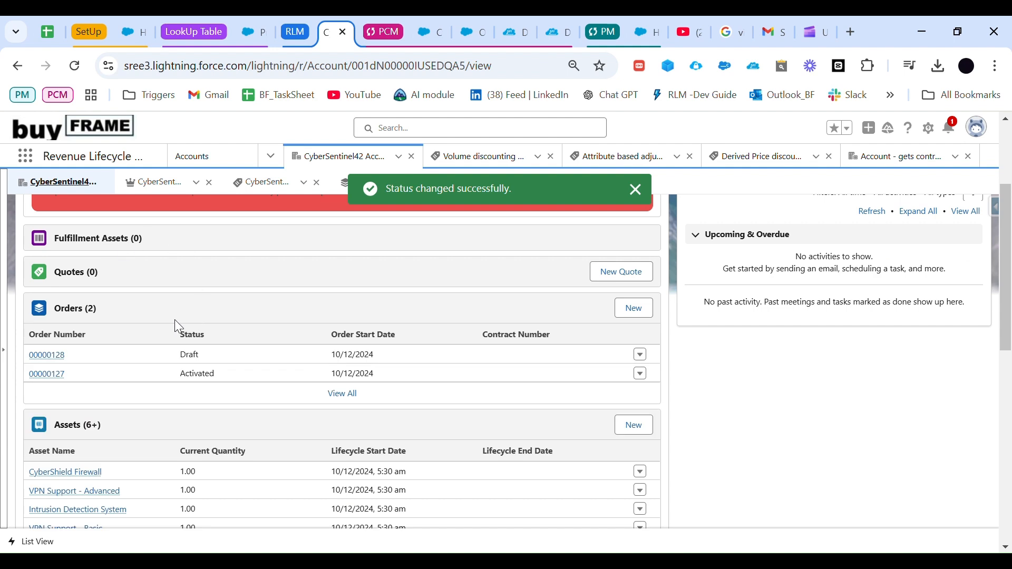
pyautogui.scroll(-2, 143, 308)
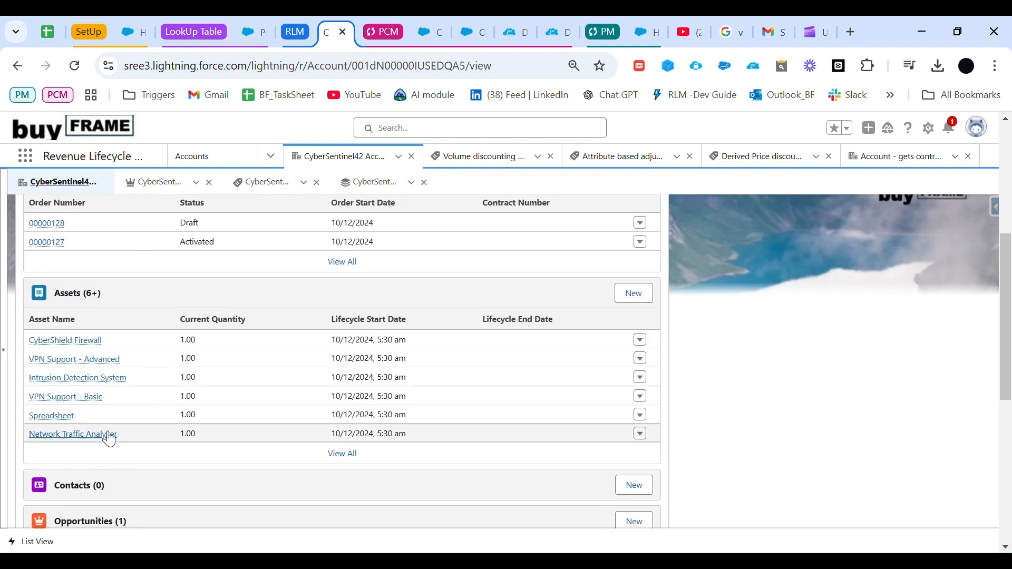
pyautogui.scroll(5, 109, 439)
pyautogui.click(156, 297)
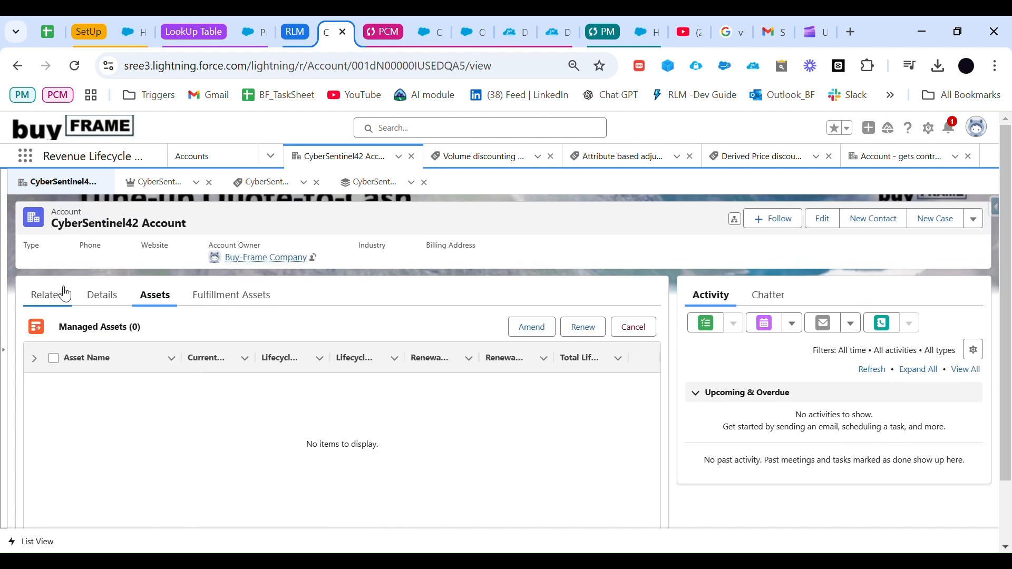
pyautogui.click(73, 68)
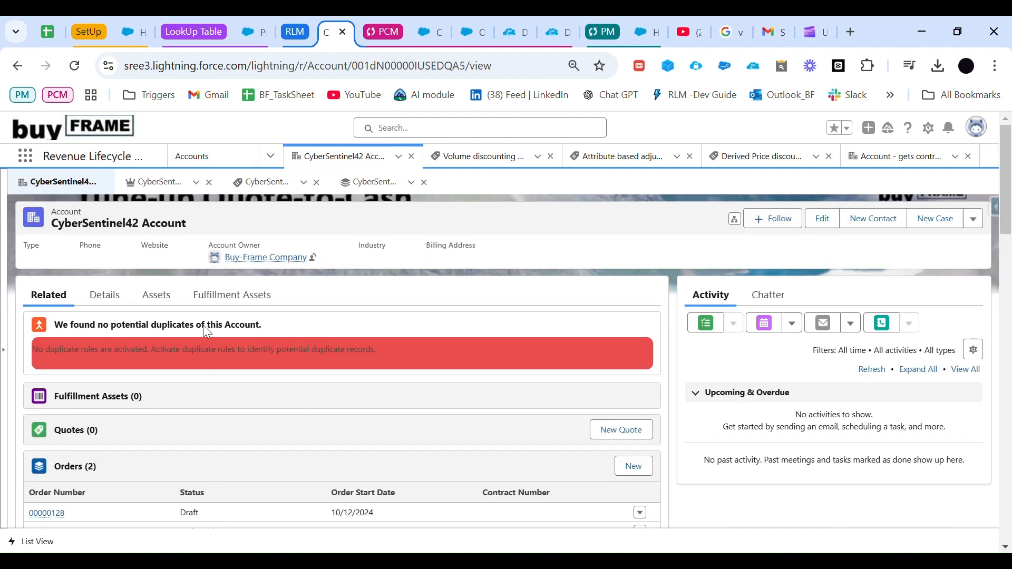
pyautogui.click(161, 299)
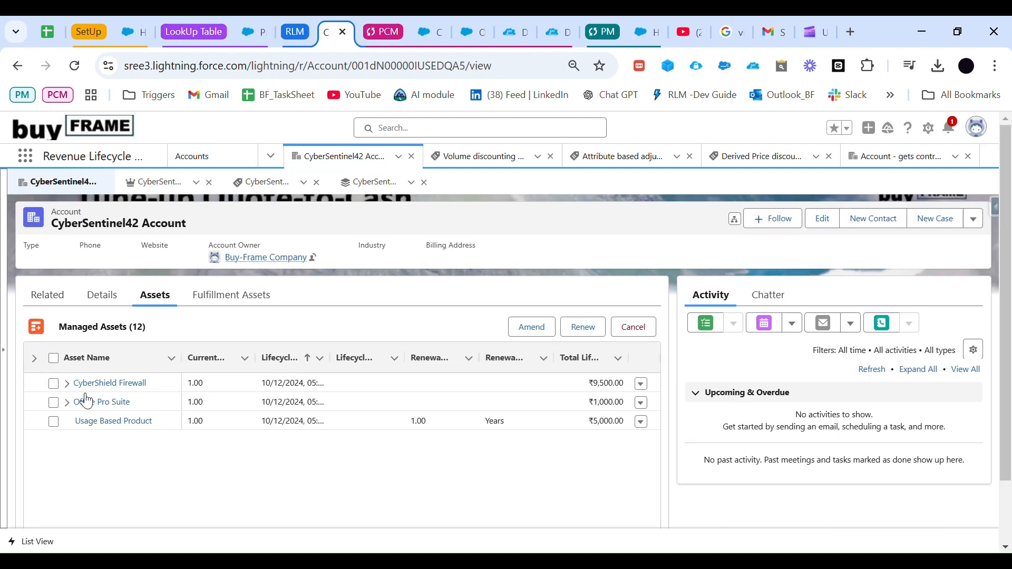
# Step: Amend the account's CyberShield Firewall asset with an amendment date of 01-Jan-2025
pyautogui.click(57, 390)
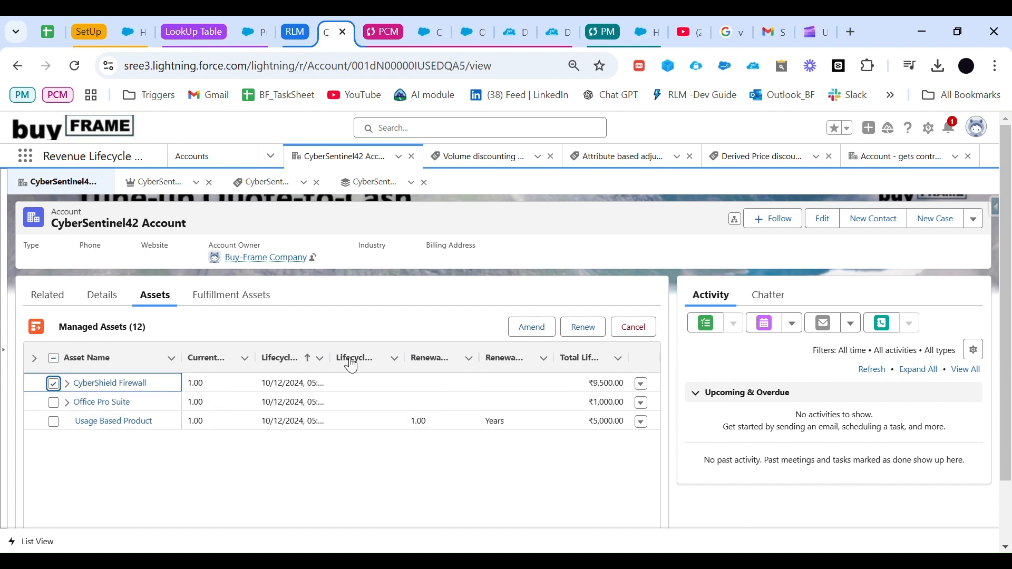
pyautogui.click(543, 335)
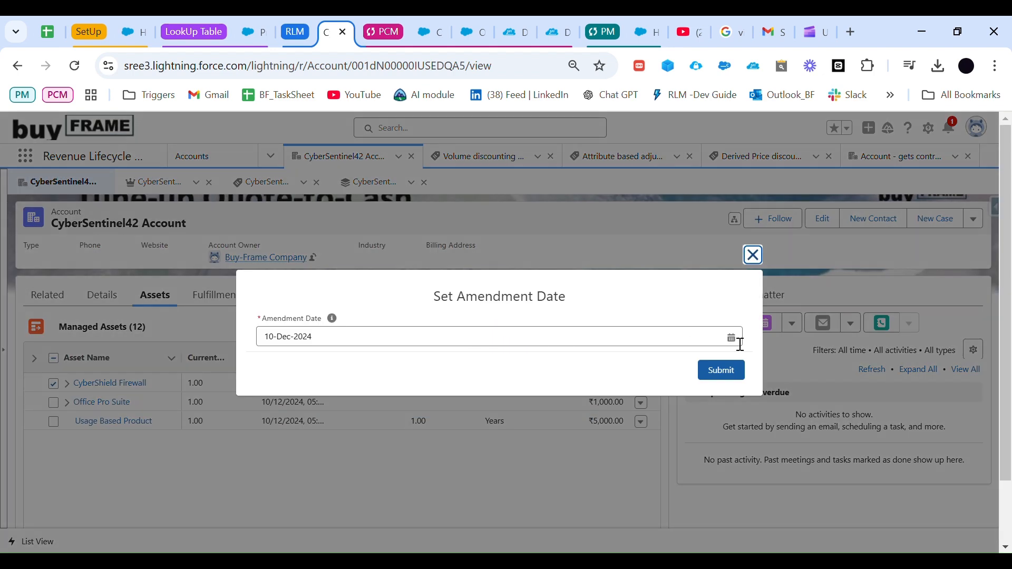
pyautogui.click(741, 343)
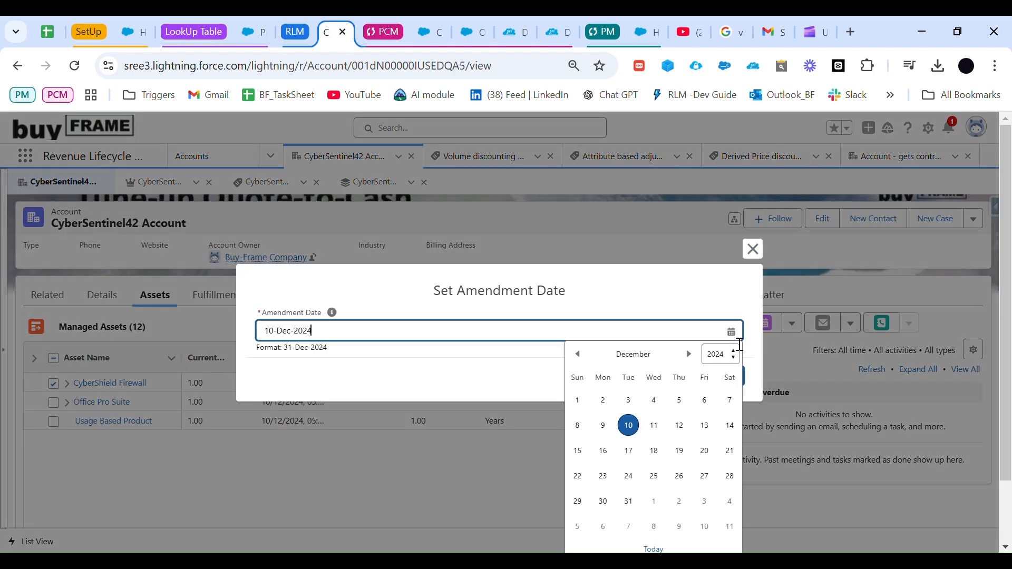
pyautogui.click(688, 354)
pyautogui.click(655, 400)
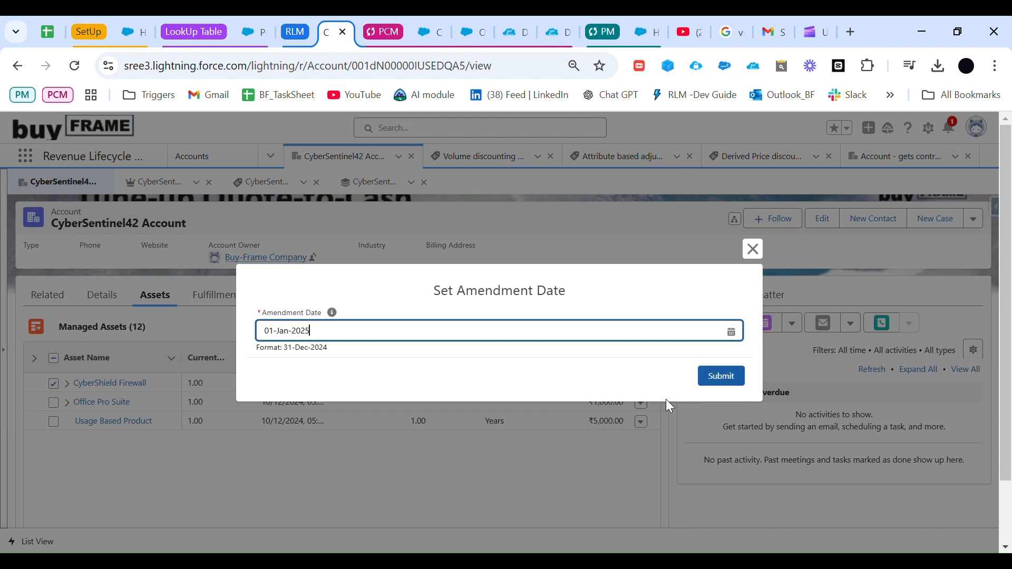
pyautogui.click(722, 376)
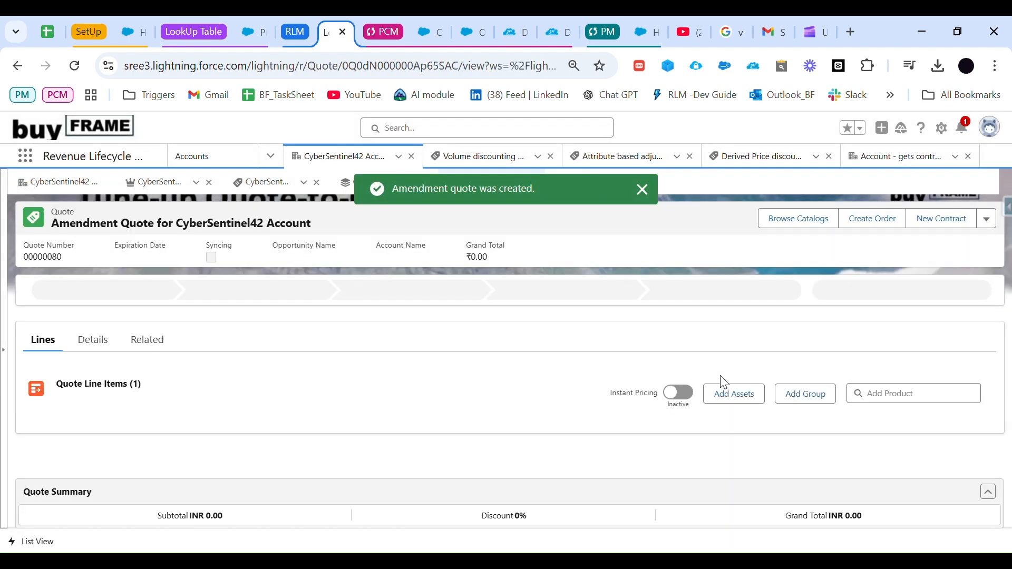
# Step: Set the CyberShield Firewall quantity to 10 on the amendment quote, save it, and view the net unit price calculation details
pyautogui.scroll(-2, 220, 394)
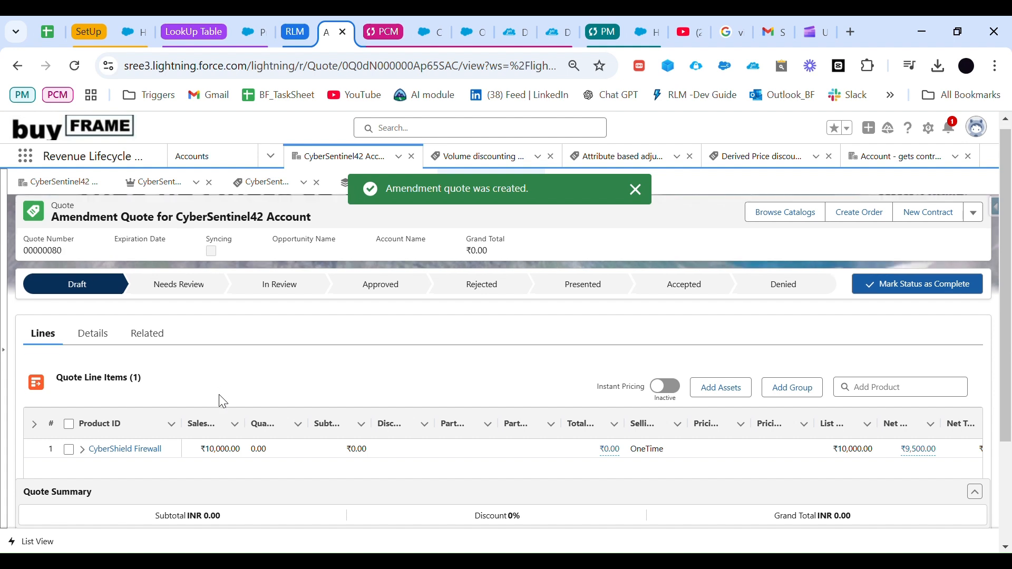
pyautogui.doubleClick(285, 384)
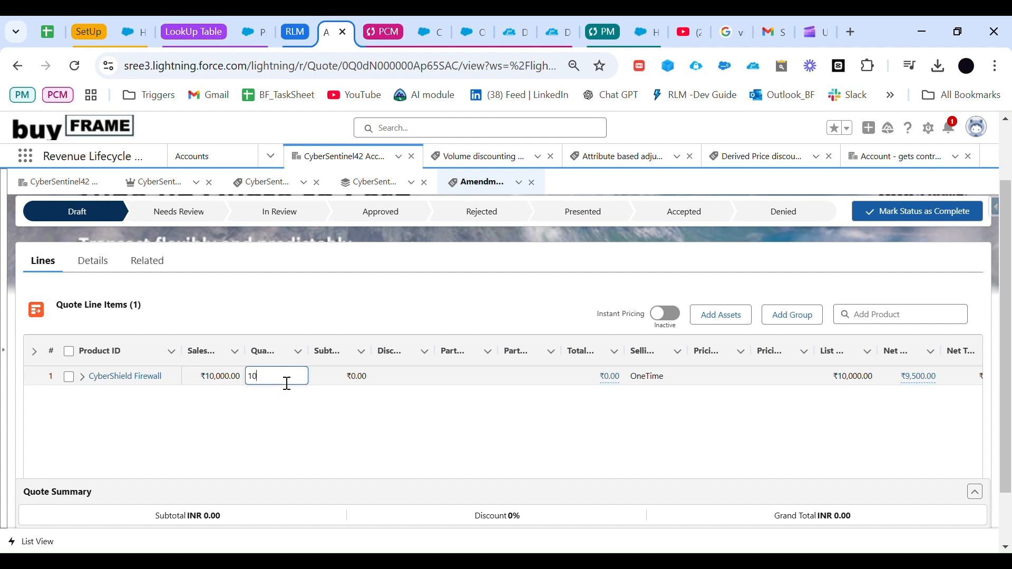
pyautogui.press('Return')
pyautogui.click(537, 464)
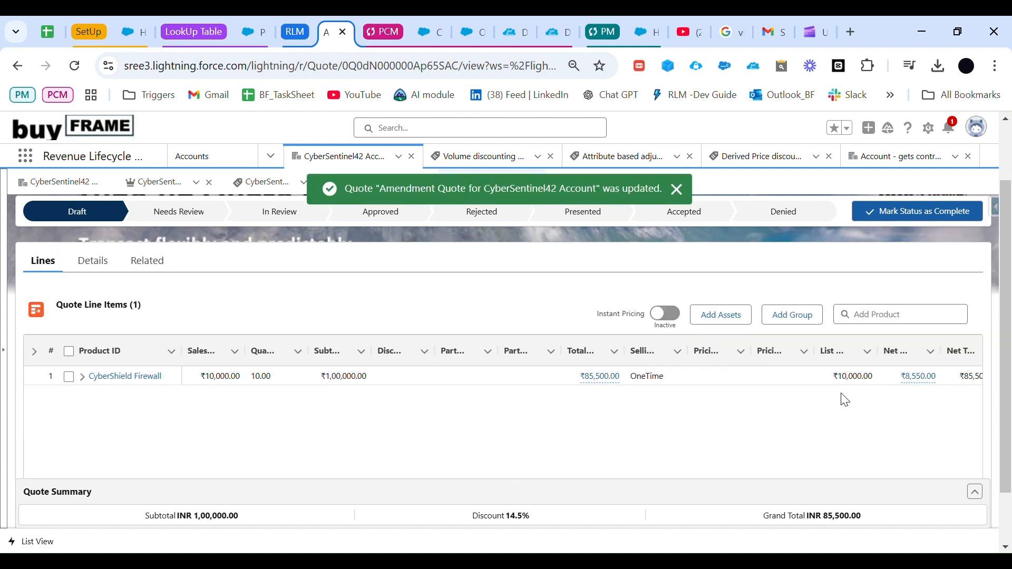
pyautogui.click(927, 386)
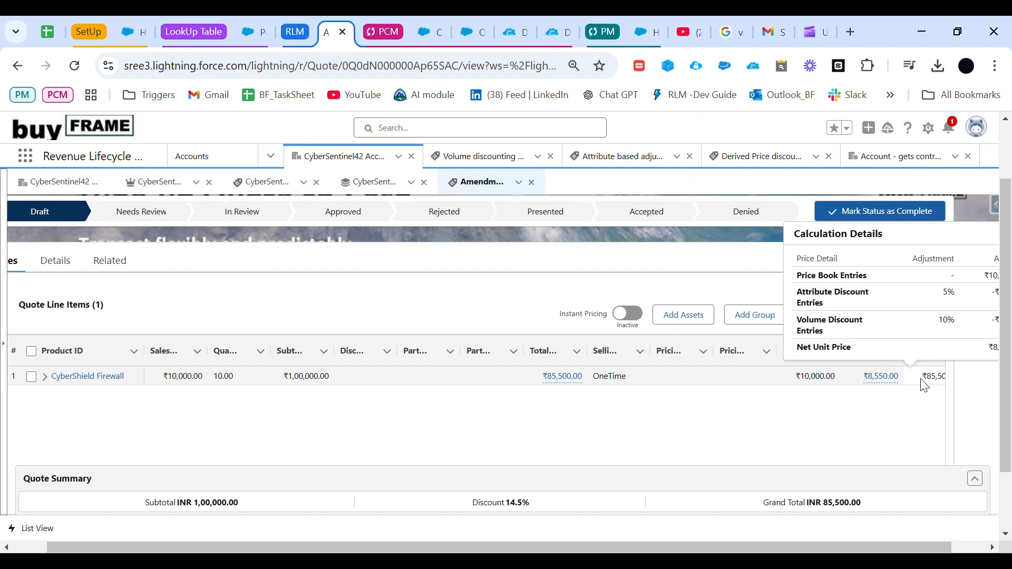
pyautogui.scroll(2, 490, 423)
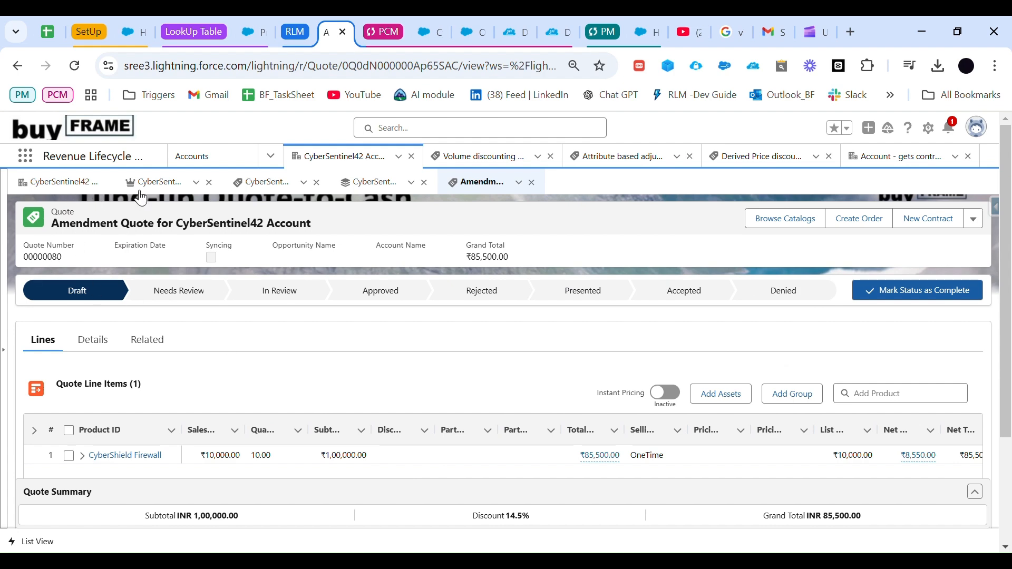
# Step: Return to CyberSentinel42 Account and open the CyberShield Firewall asset from its related assets
pyautogui.click(85, 185)
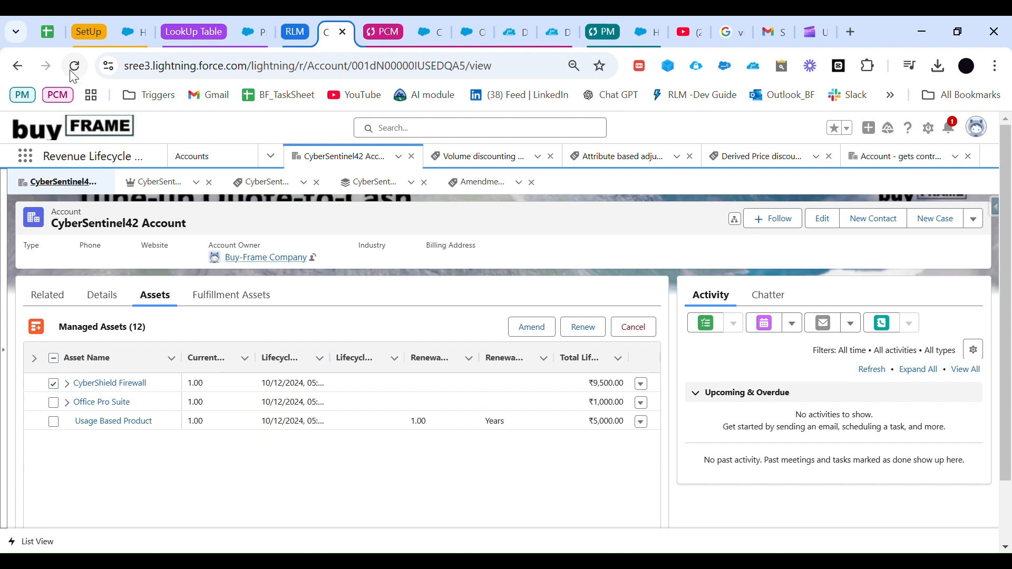
pyautogui.click(52, 295)
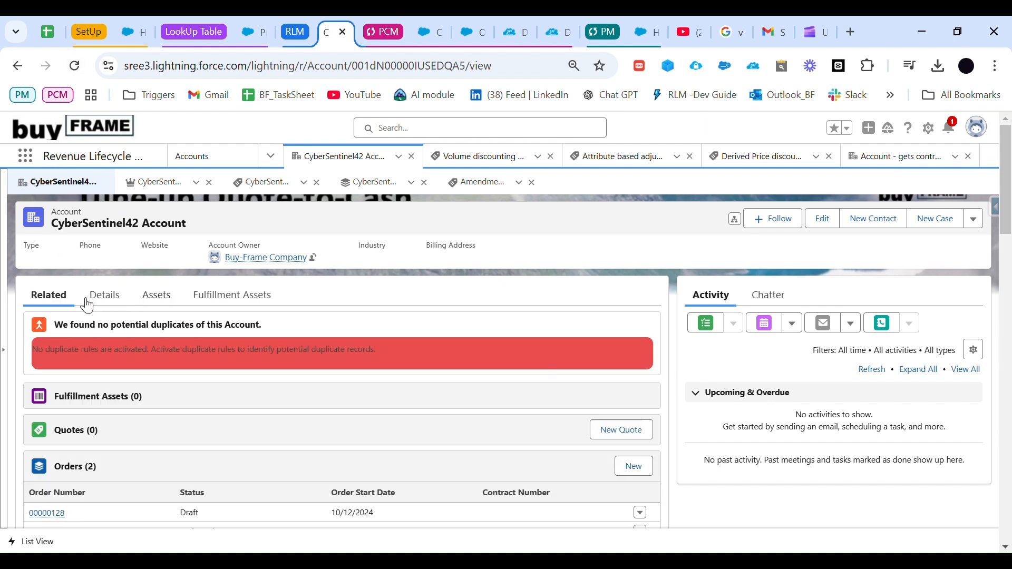
pyautogui.scroll(-5, 169, 339)
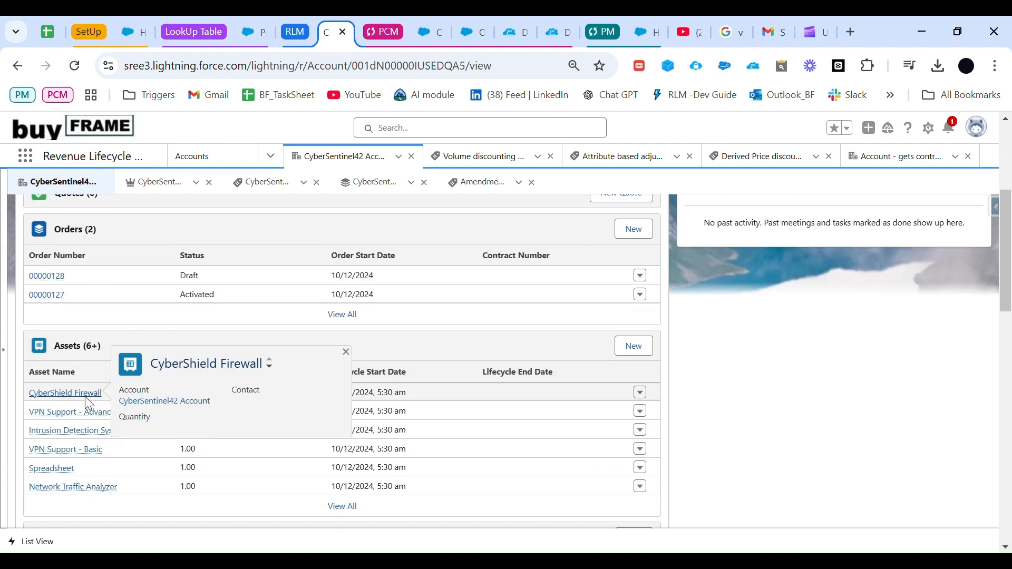
pyautogui.click(89, 396)
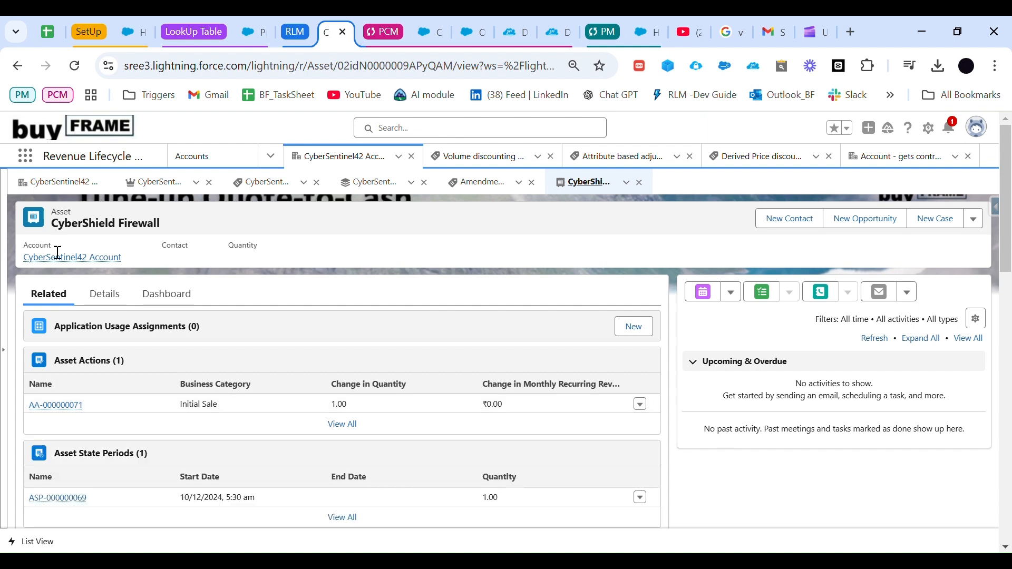
# Step: Examine the CyberShield Firewall asset's actions and state periods, reloading the page to check for updates
pyautogui.scroll(-2, 119, 360)
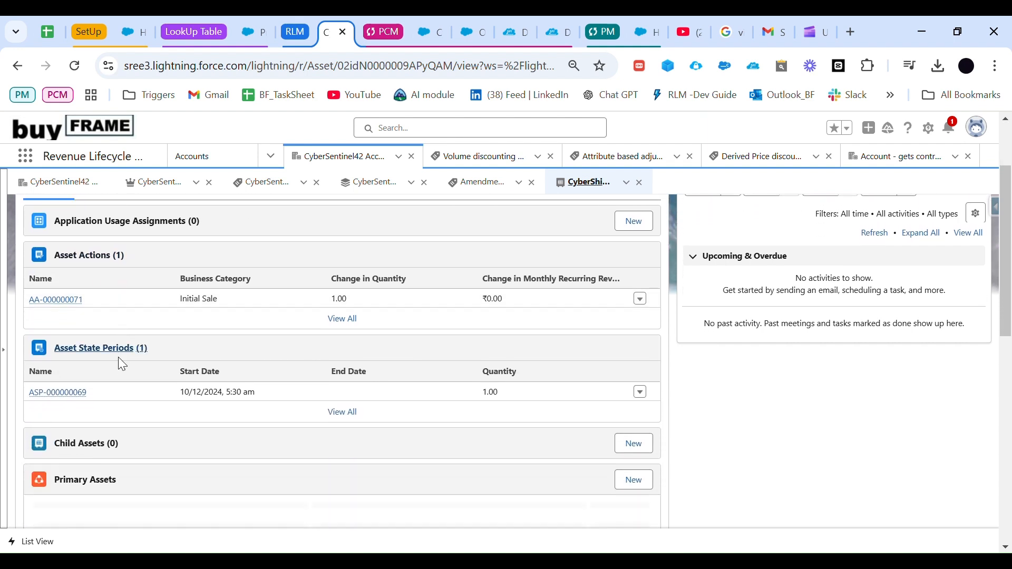
pyautogui.scroll(3, 165, 396)
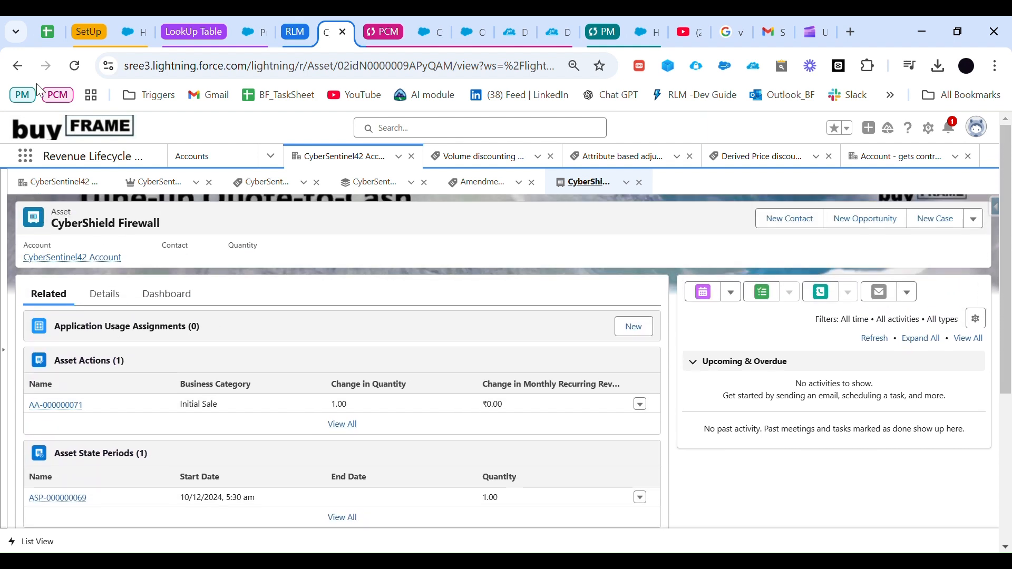
pyautogui.click(74, 65)
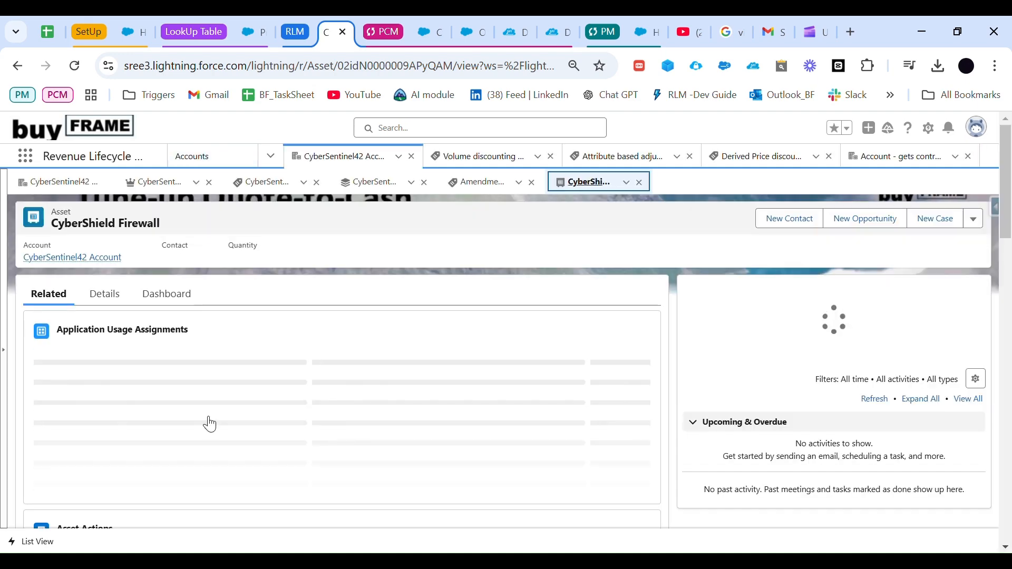
pyautogui.scroll(-3, 208, 423)
pyautogui.scroll(2, 209, 423)
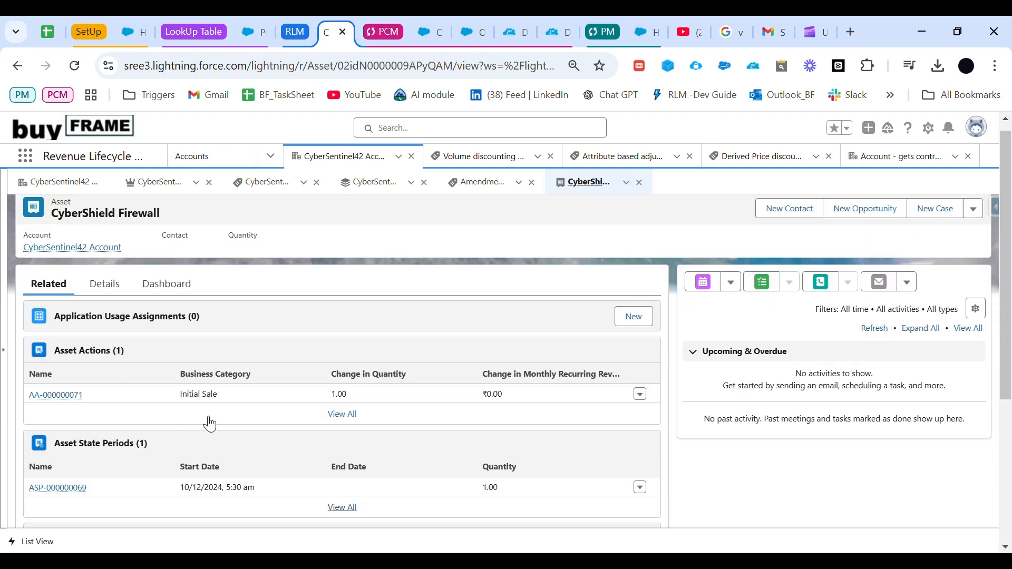
# Step: Return to CyberSentinel42 Account, check its related orders and assets, and view the CyberShield Firewall record from the managed assets
pyautogui.click(87, 183)
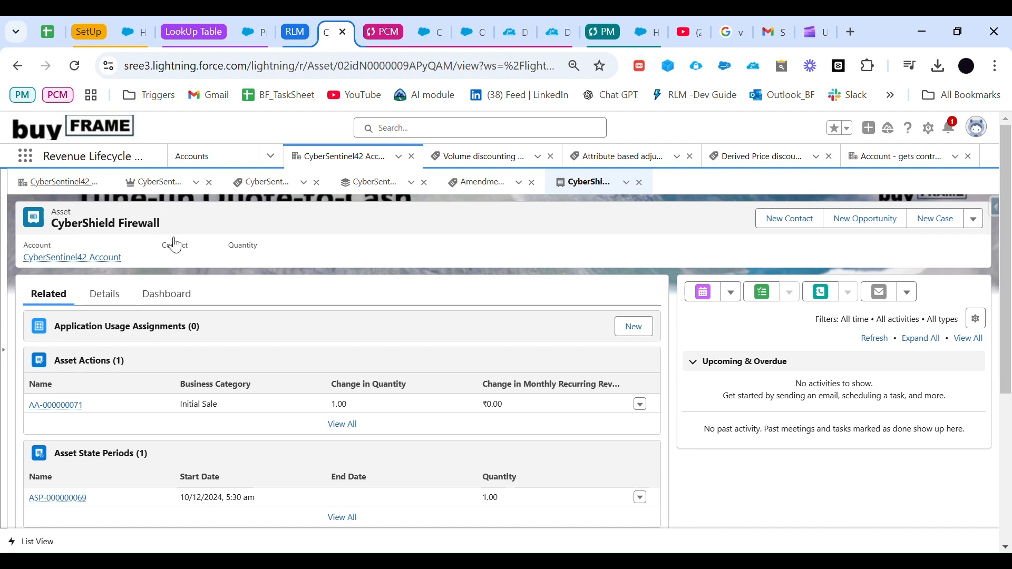
pyautogui.scroll(-4, 209, 356)
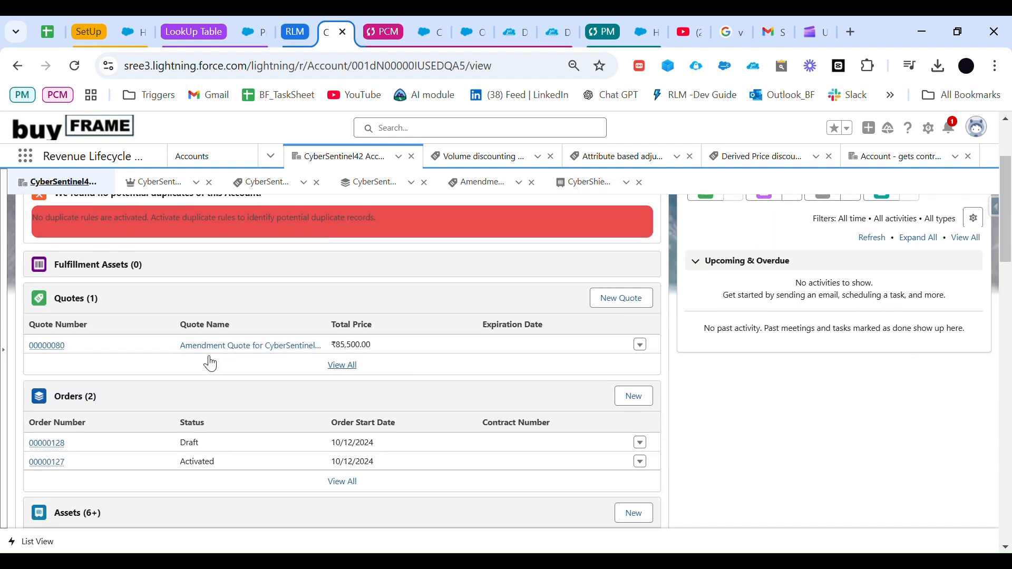
pyautogui.scroll(-2, 204, 355)
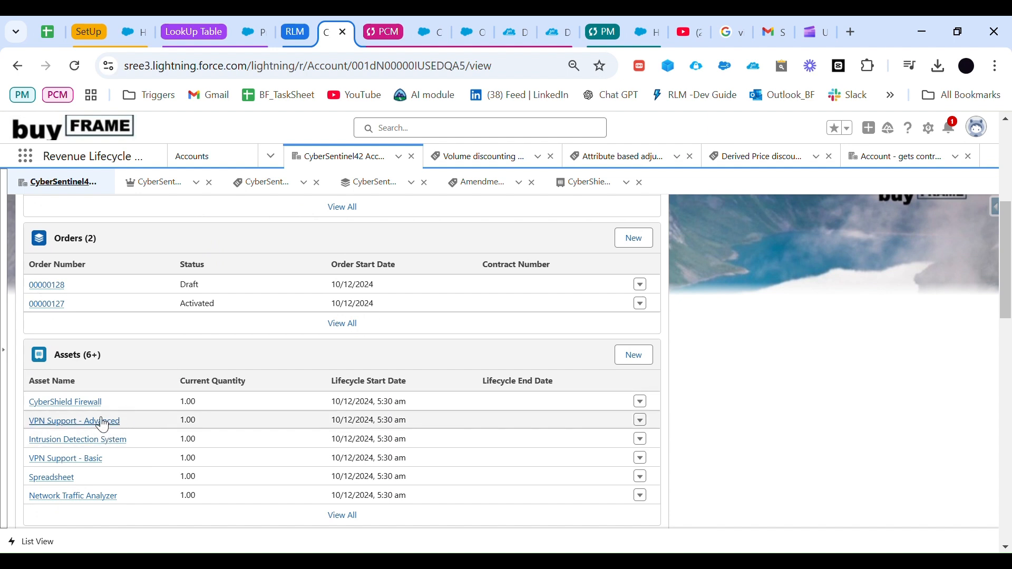
pyautogui.moveTo(103, 422)
pyautogui.scroll(6, 296, 342)
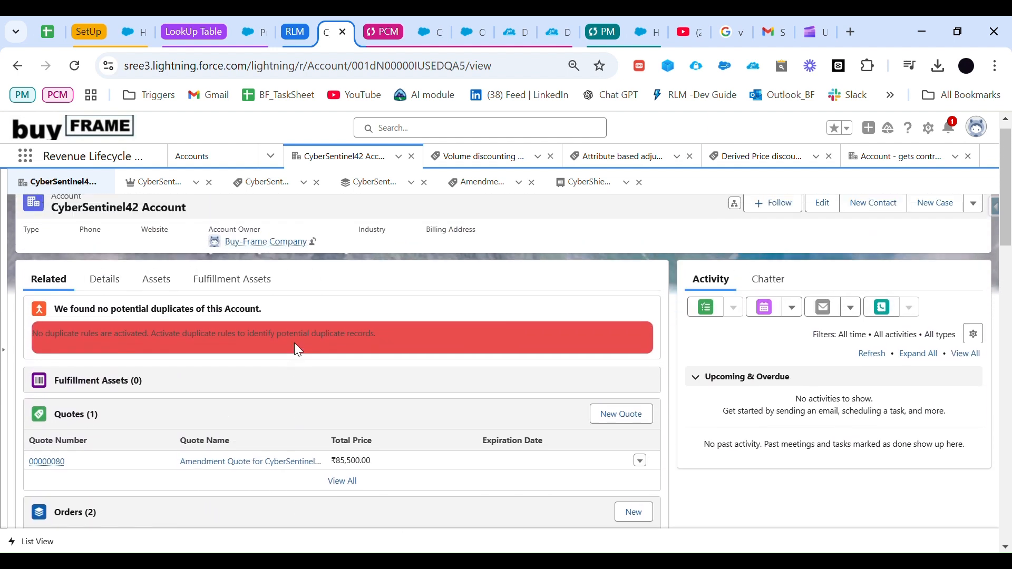
pyautogui.click(174, 308)
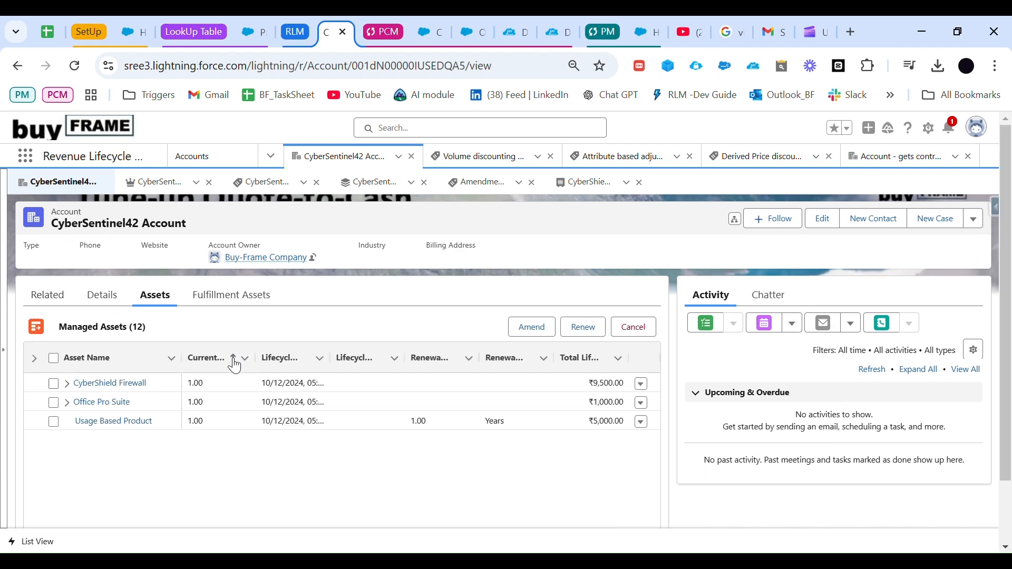
pyautogui.scroll(-1, 124, 367)
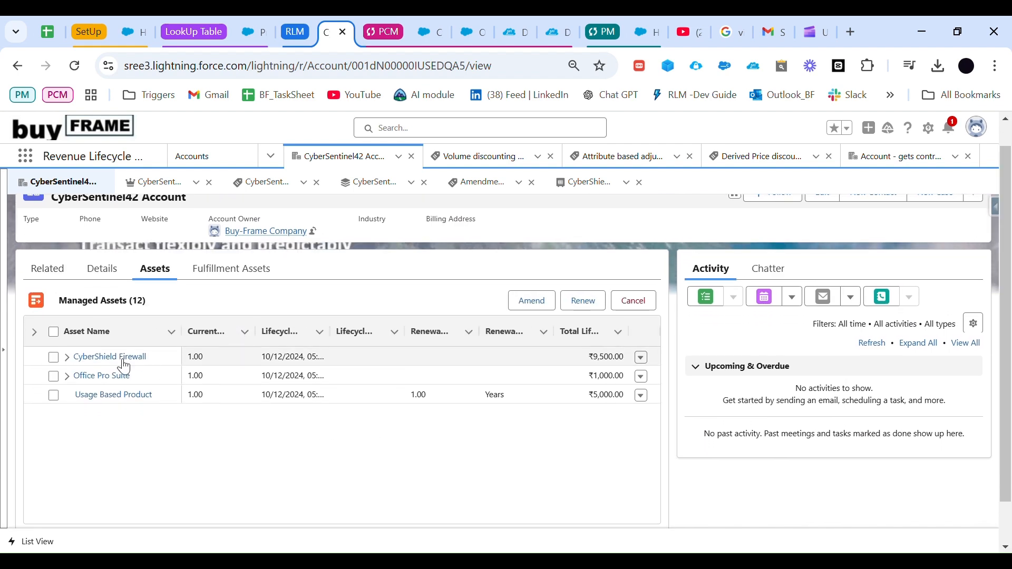
pyautogui.click(641, 357)
pyautogui.click(617, 379)
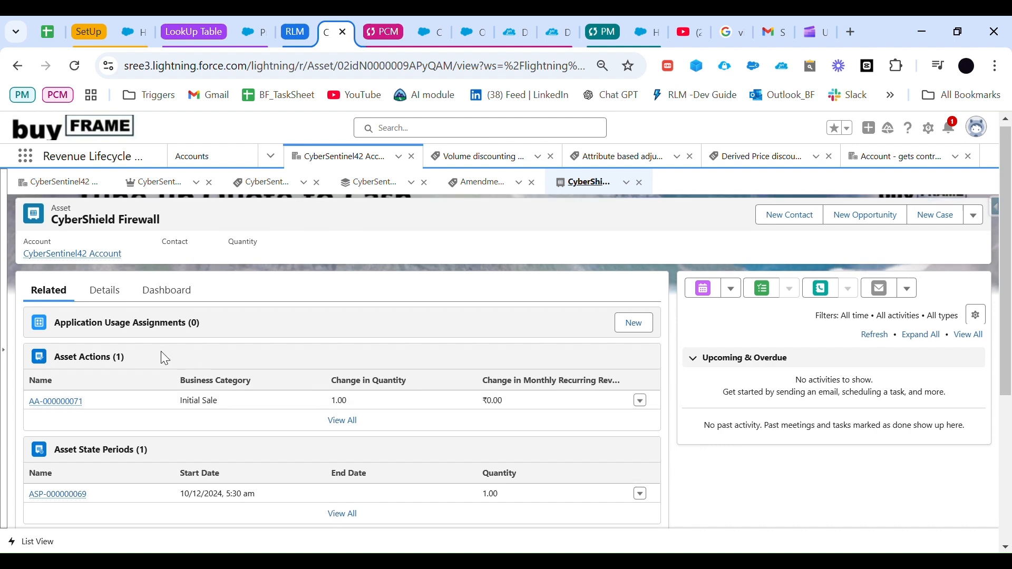
pyautogui.scroll(-1, 161, 352)
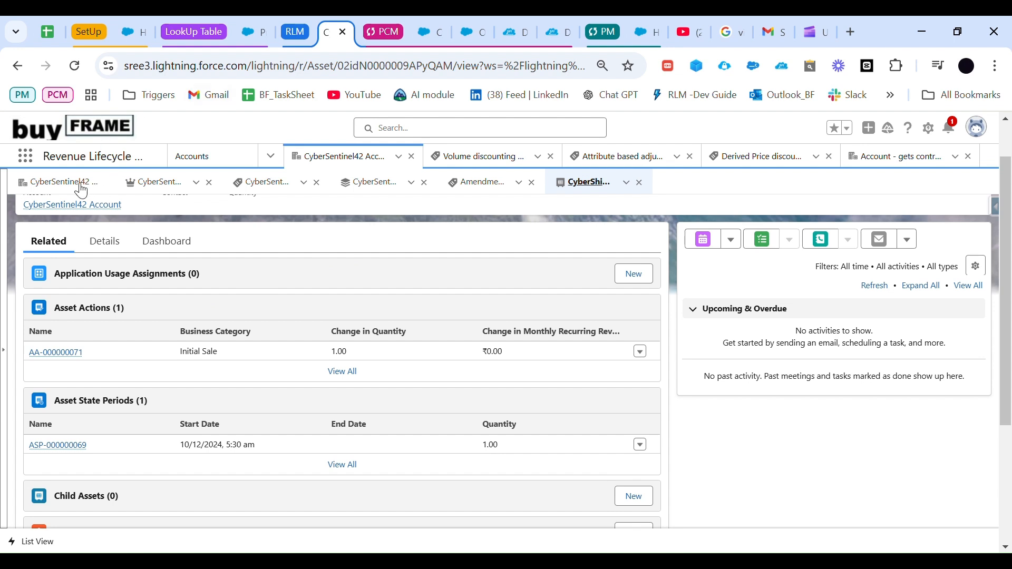
# Step: Go back to the amendment quote for CyberSentinel42 Account and mark its status as Accepted
pyautogui.click(63, 182)
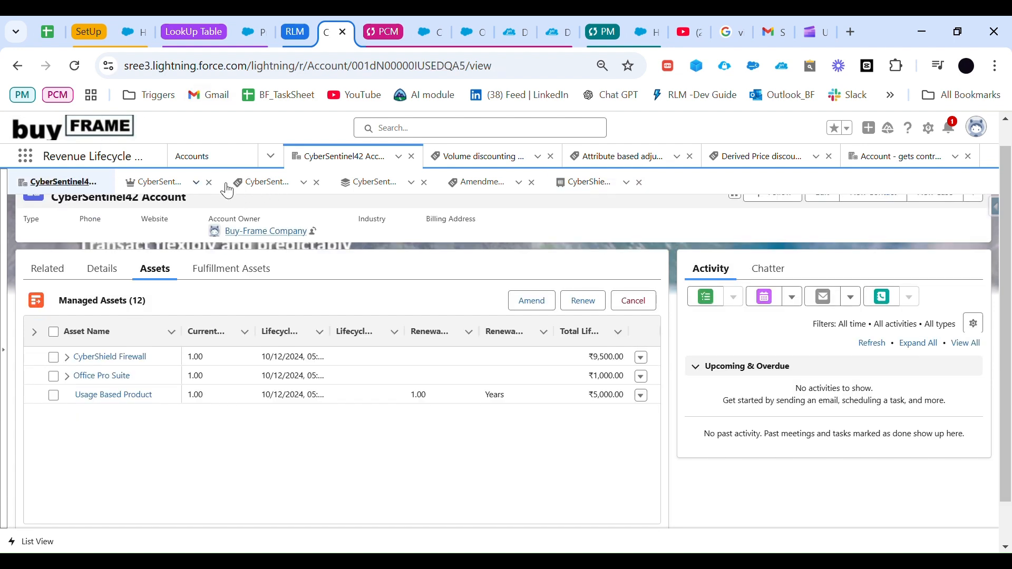
pyautogui.scroll(1, 238, 281)
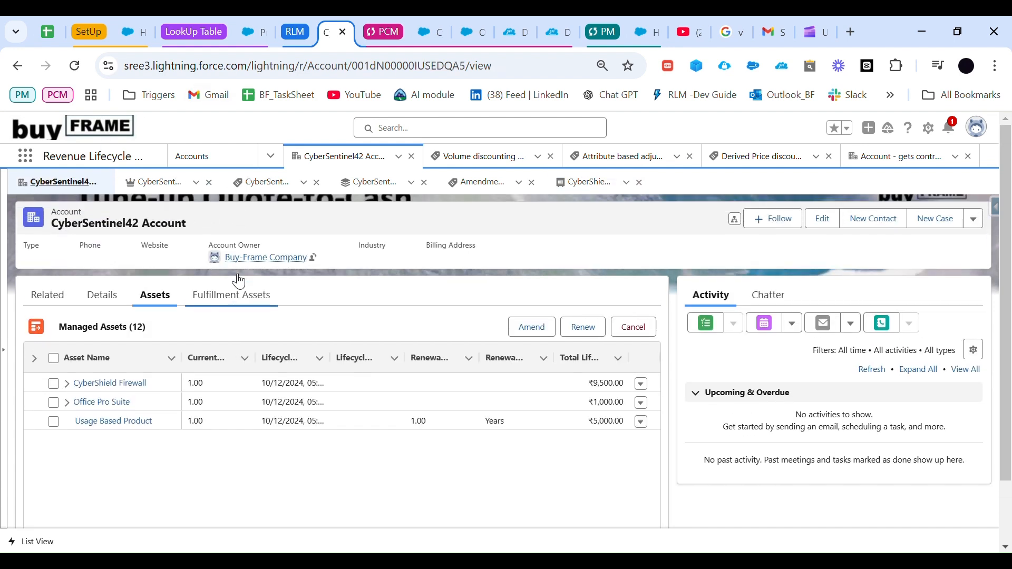
pyautogui.click(157, 193)
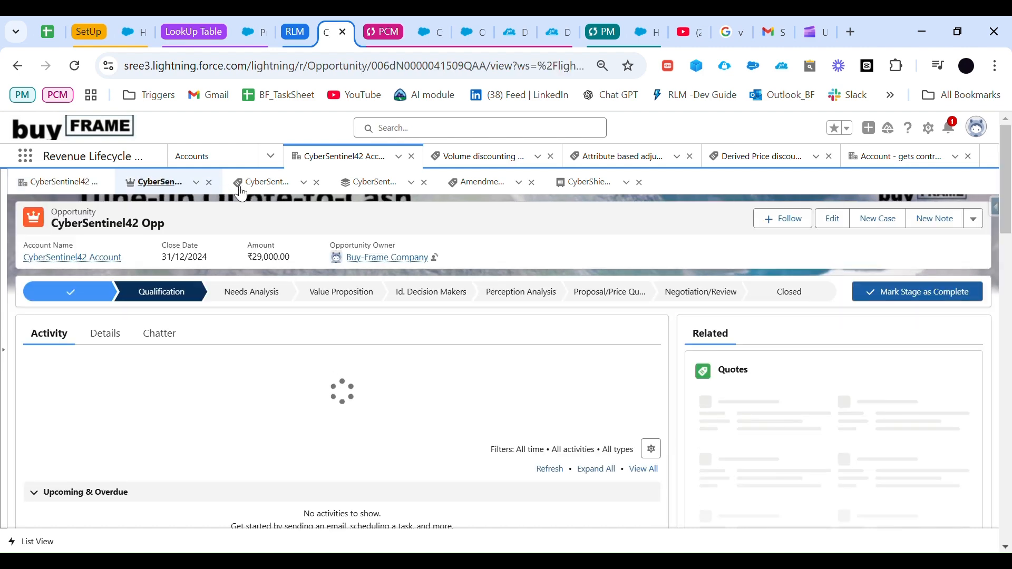
pyautogui.click(247, 194)
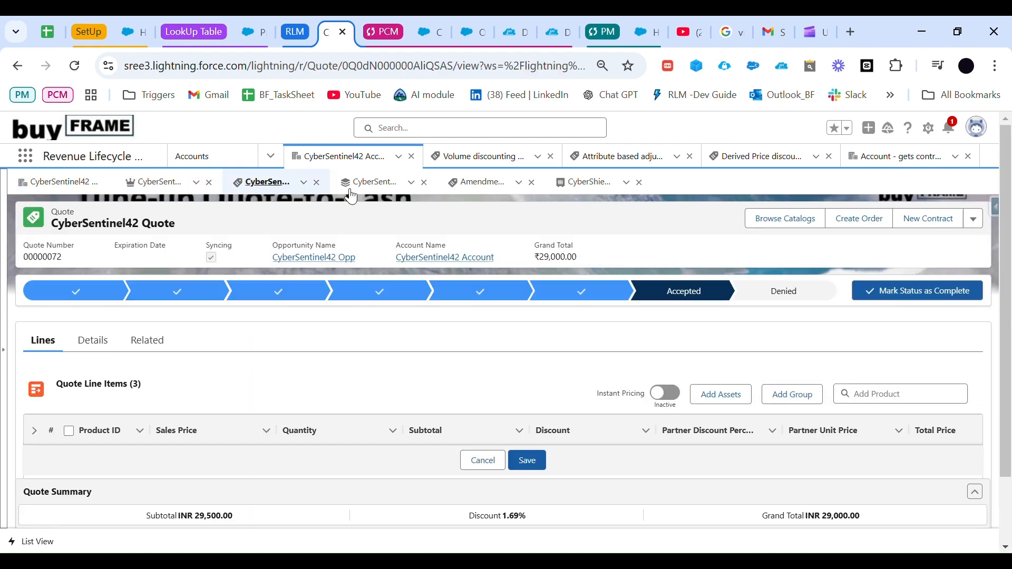
pyautogui.click(352, 197)
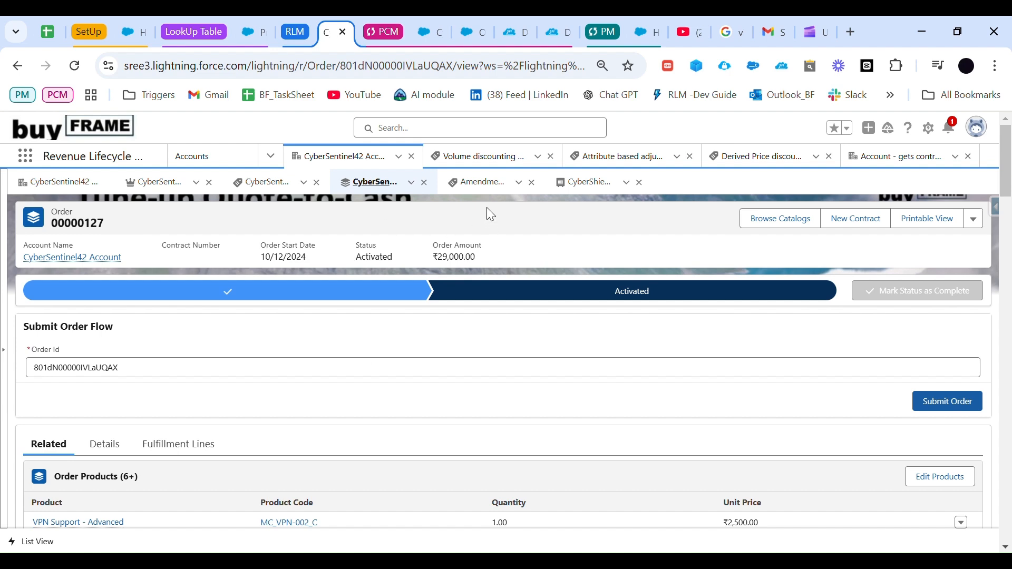
pyautogui.click(481, 189)
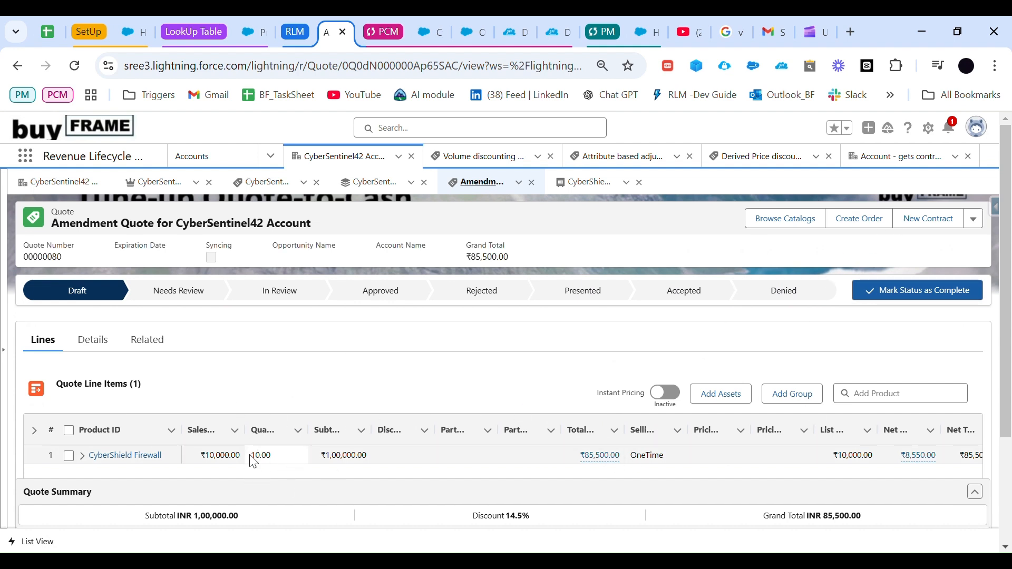
pyautogui.click(688, 302)
pyautogui.click(922, 290)
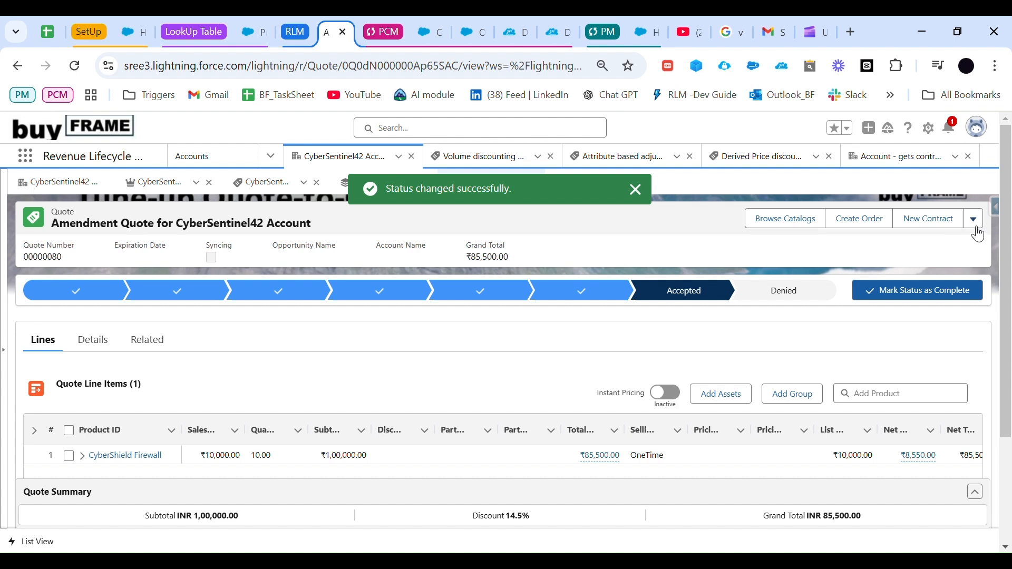
# Step: Create an order from the accepted amendment quote and set the order's status to Activated
pyautogui.click(879, 227)
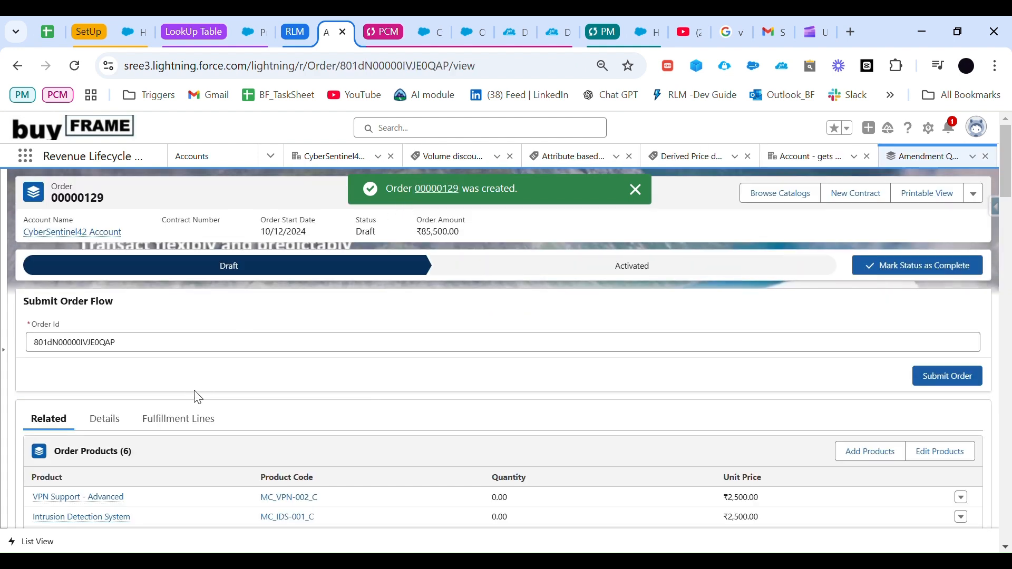
pyautogui.scroll(-2, 327, 432)
pyautogui.scroll(2, 510, 459)
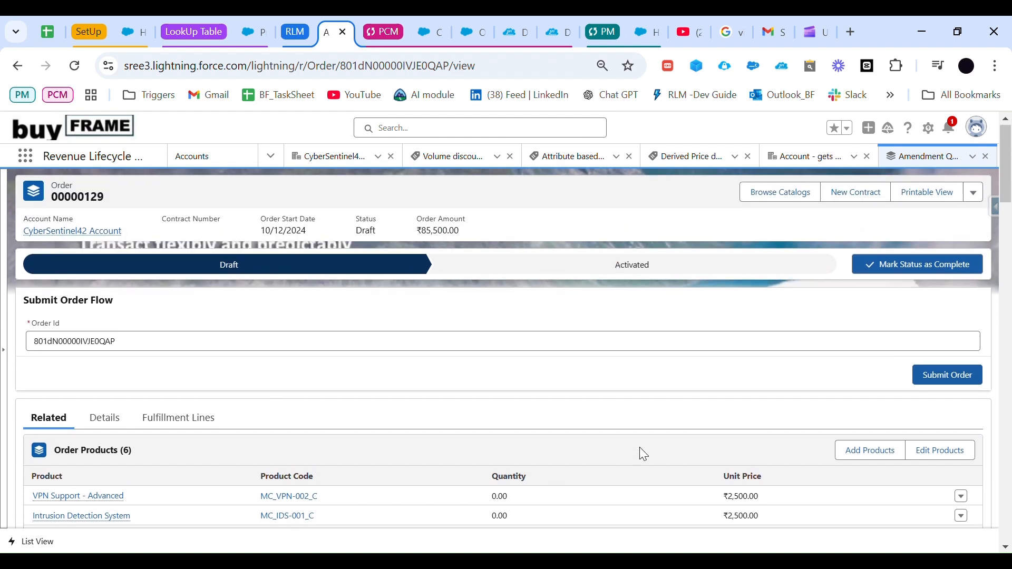
pyautogui.click(659, 267)
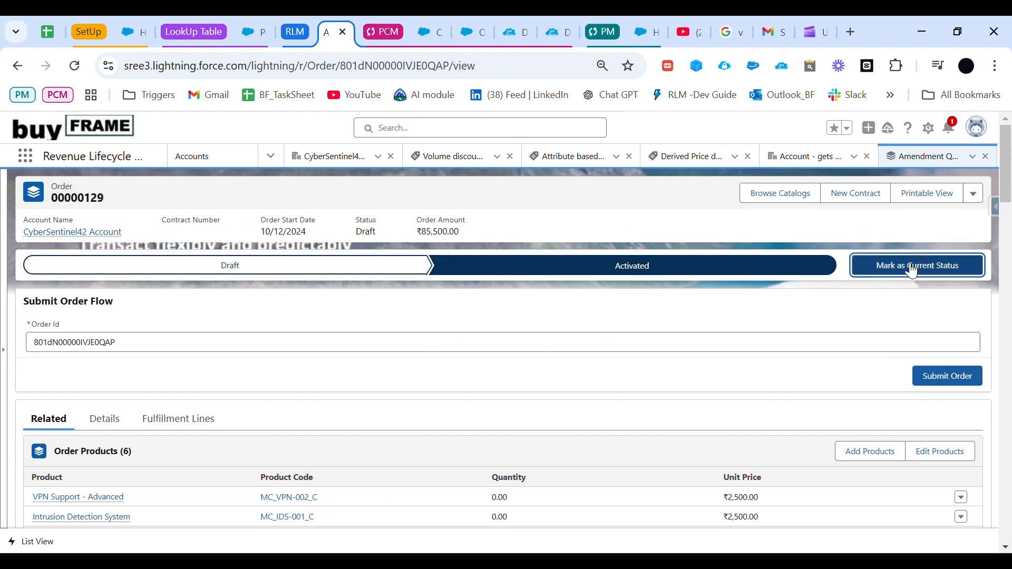
pyautogui.click(886, 267)
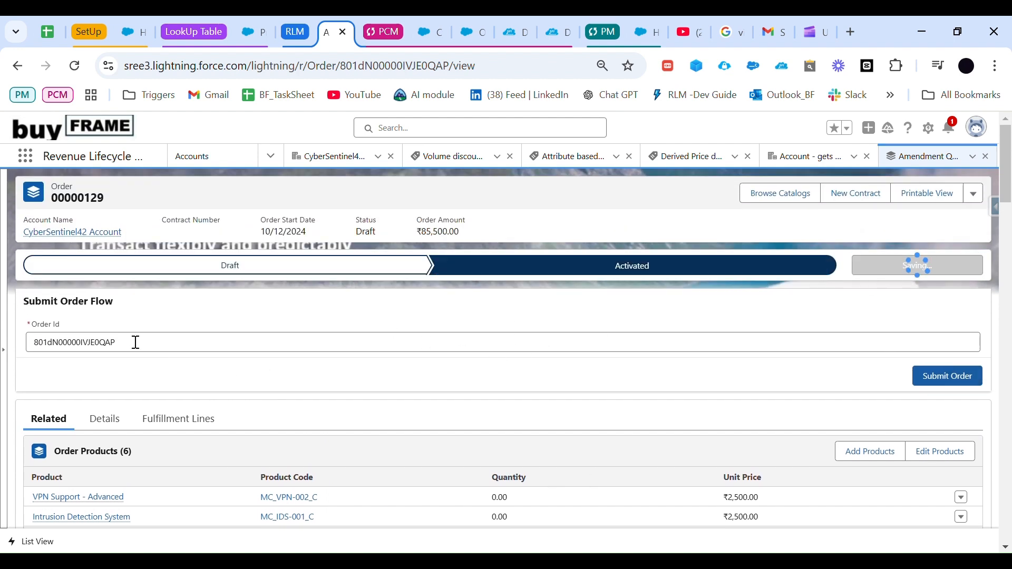
# Step: Open CyberSentinel42 Account from the order, view its CyberShield Firewall managed asset, and compare the quantity changes in the asset actions
pyautogui.click(98, 233)
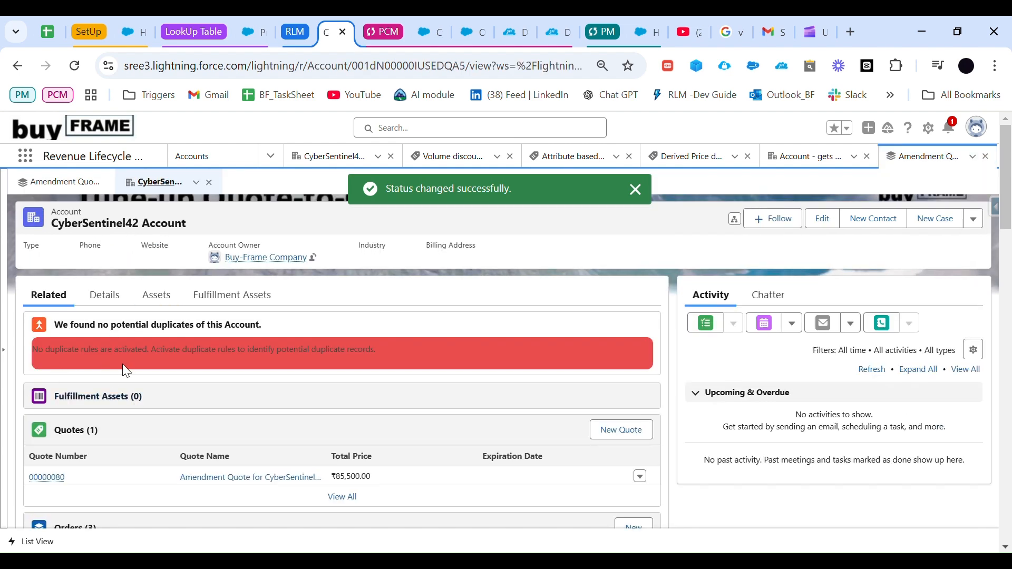
pyautogui.scroll(-3, 129, 369)
pyautogui.scroll(3, 129, 369)
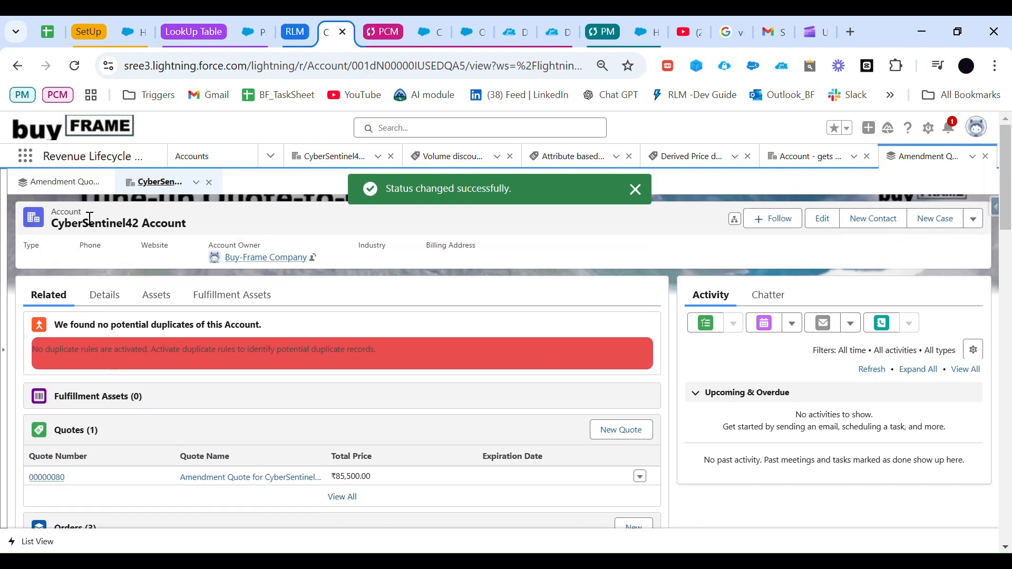
pyautogui.click(165, 314)
pyautogui.scroll(-2, 445, 323)
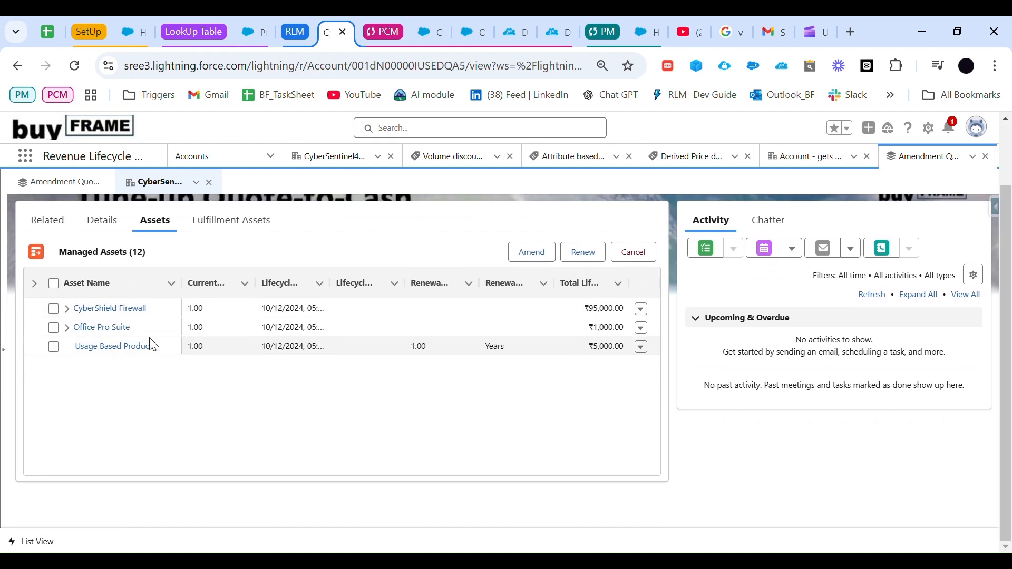
pyautogui.click(641, 308)
pyautogui.click(631, 336)
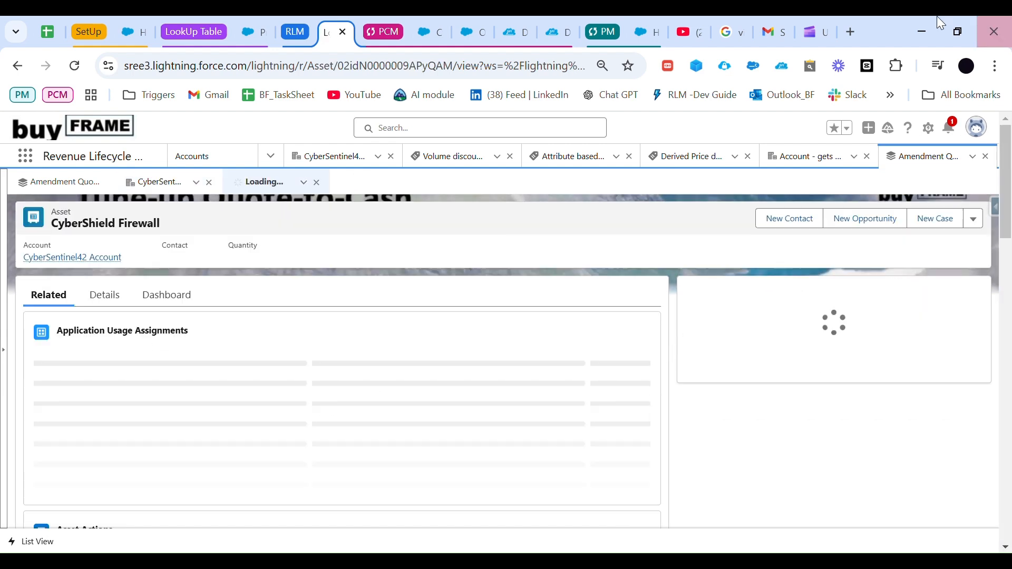
pyautogui.scroll(-1, 290, 395)
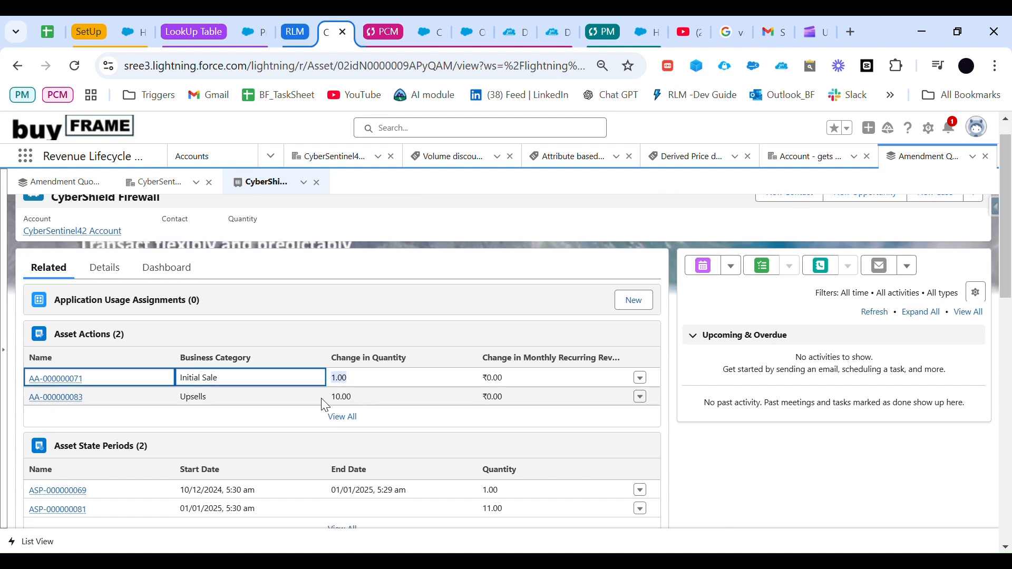
pyautogui.moveTo(316, 405); pyautogui.dragTo(369, 405)
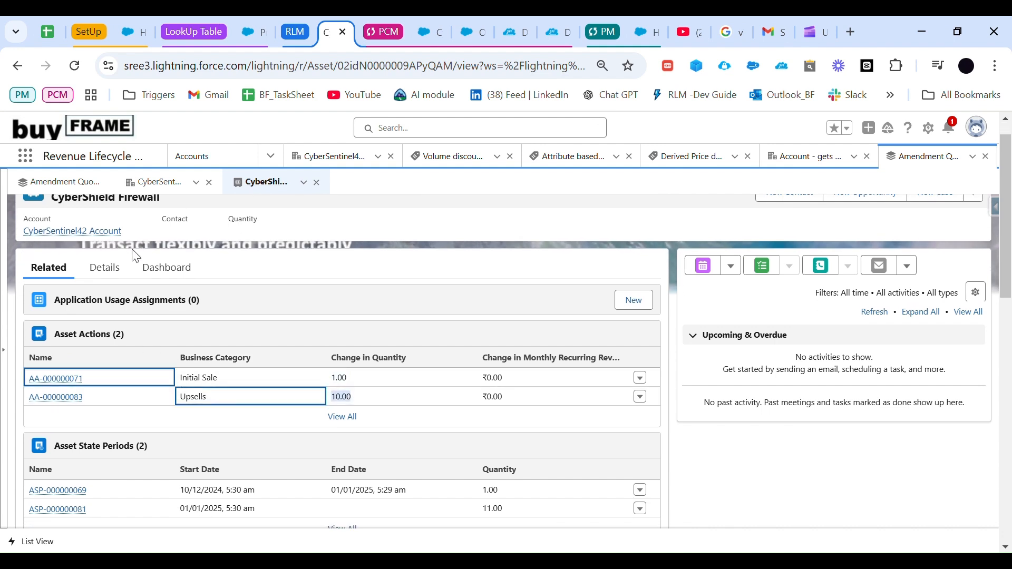
# Step: Examine the CyberShield Firewall asset's dashboard, including its quantity and monthly recurring revenue charts
pyautogui.click(167, 268)
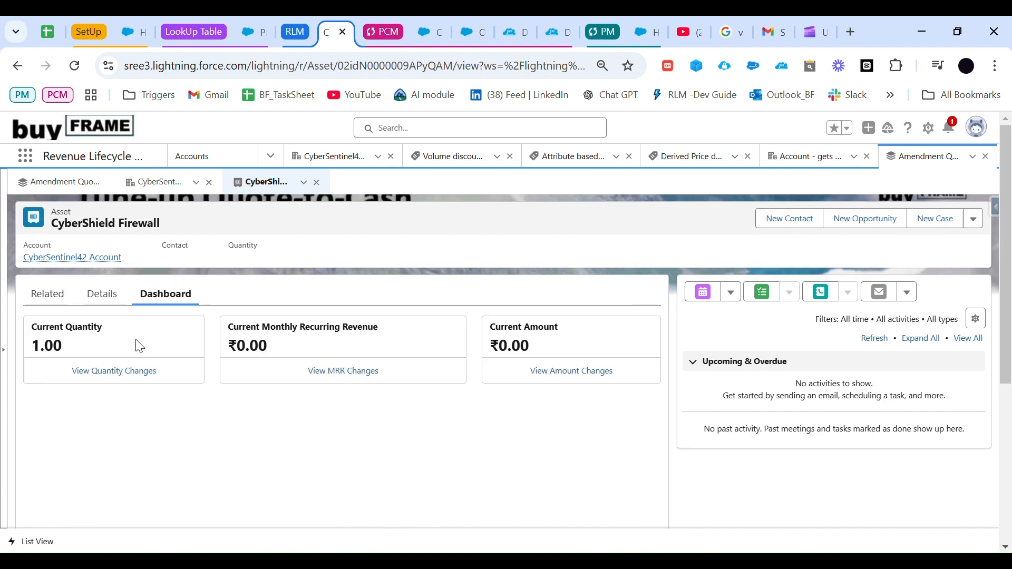
pyautogui.scroll(-2, 156, 355)
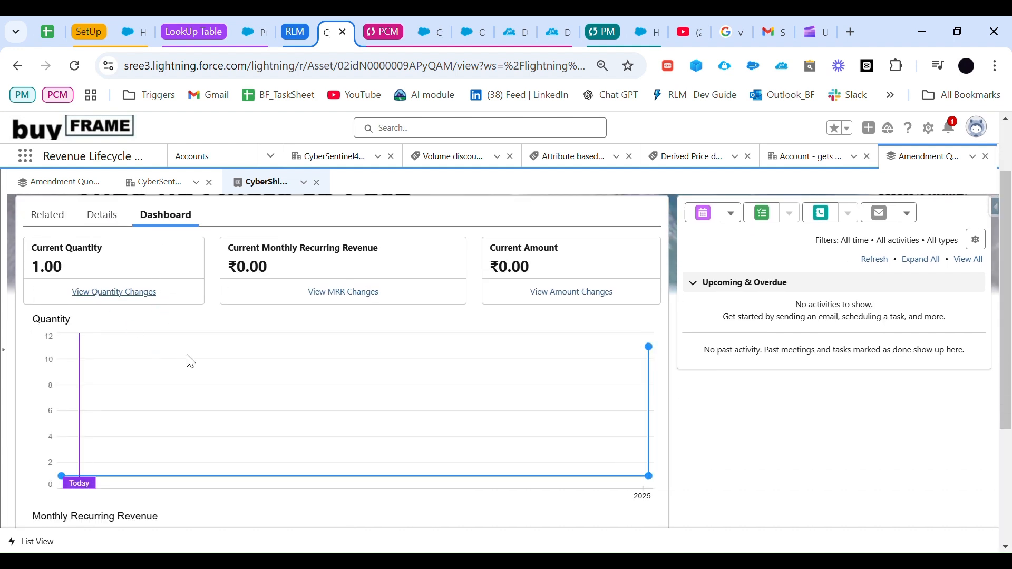
pyautogui.scroll(-2, 204, 386)
pyautogui.scroll(2, 228, 403)
pyautogui.scroll(-1, 305, 508)
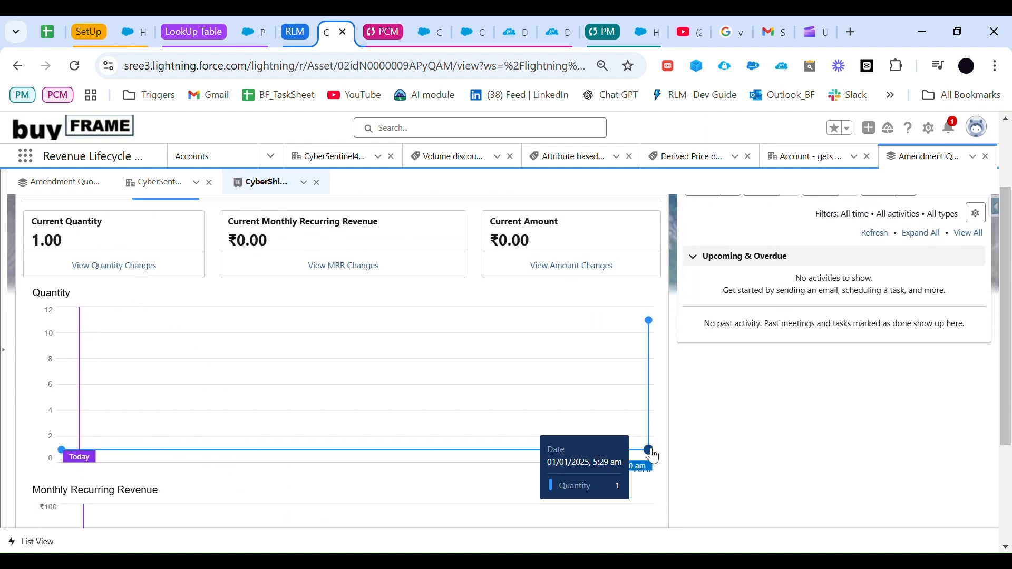
pyautogui.scroll(1, 653, 456)
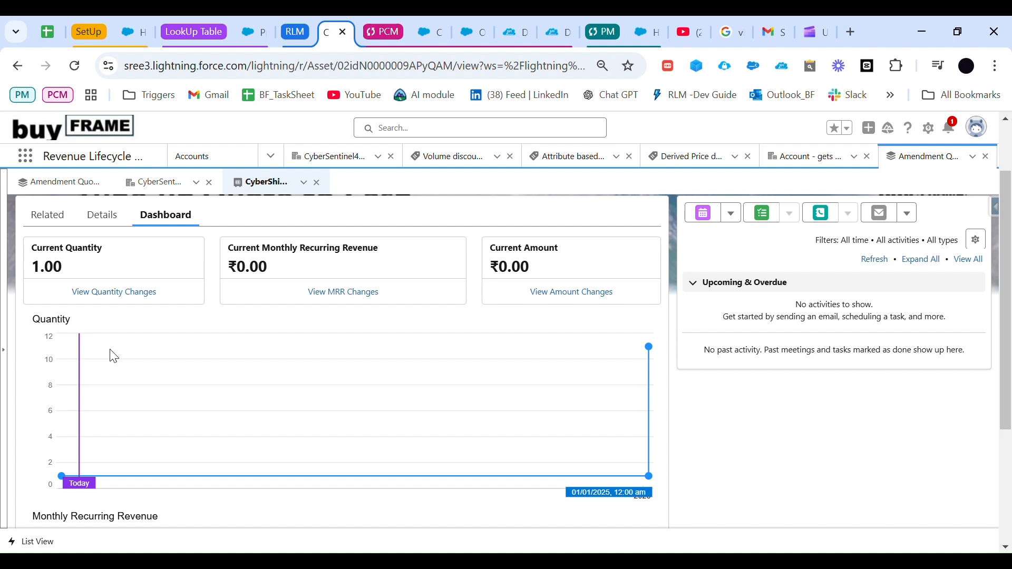
pyautogui.scroll(-4, 156, 360)
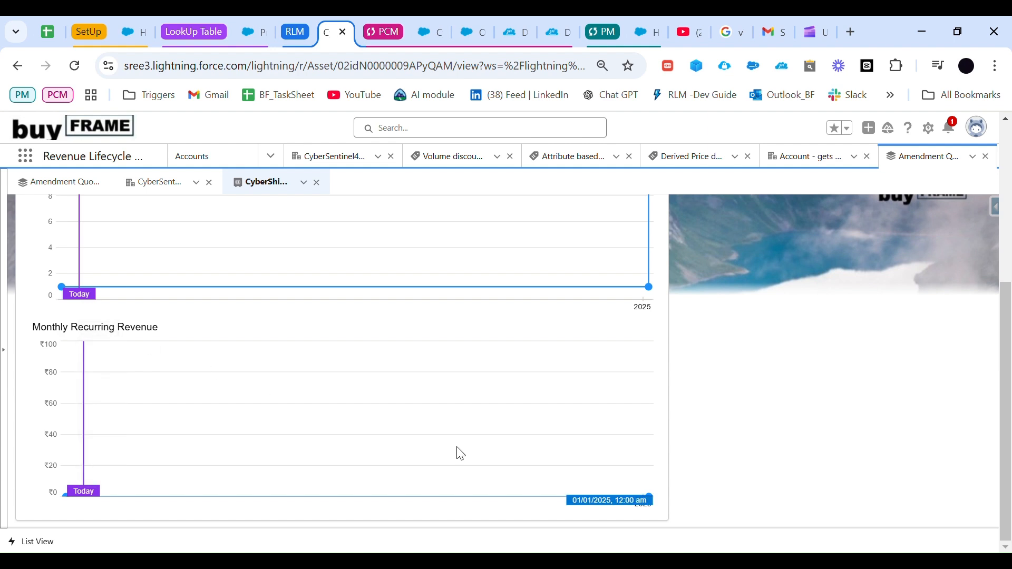
pyautogui.scroll(3, 436, 447)
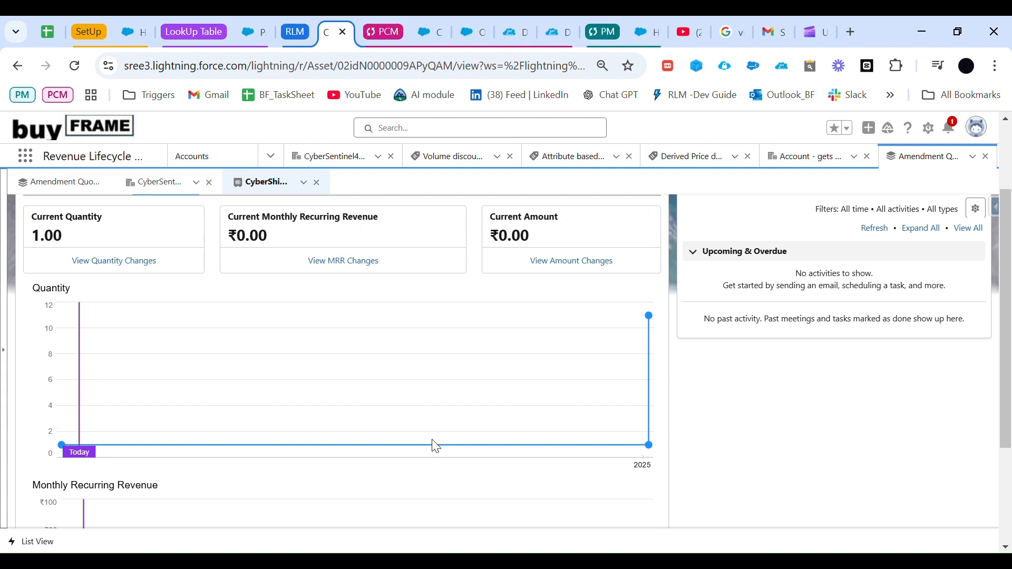
pyautogui.scroll(2, 391, 396)
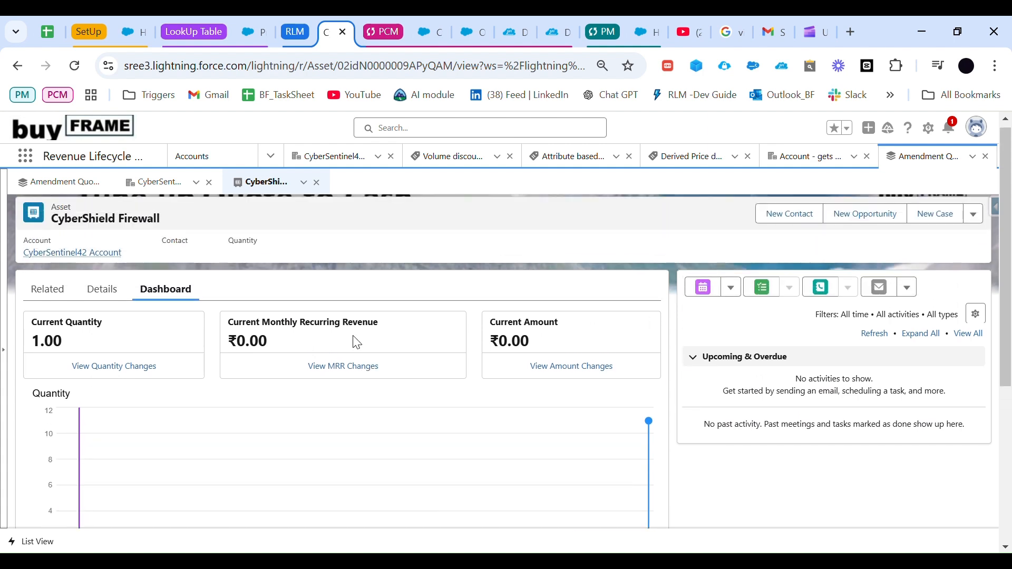
# Step: View the asset's monthly recurring revenue changes and review the asset actions listed with their quantities and amounts
pyautogui.click(344, 363)
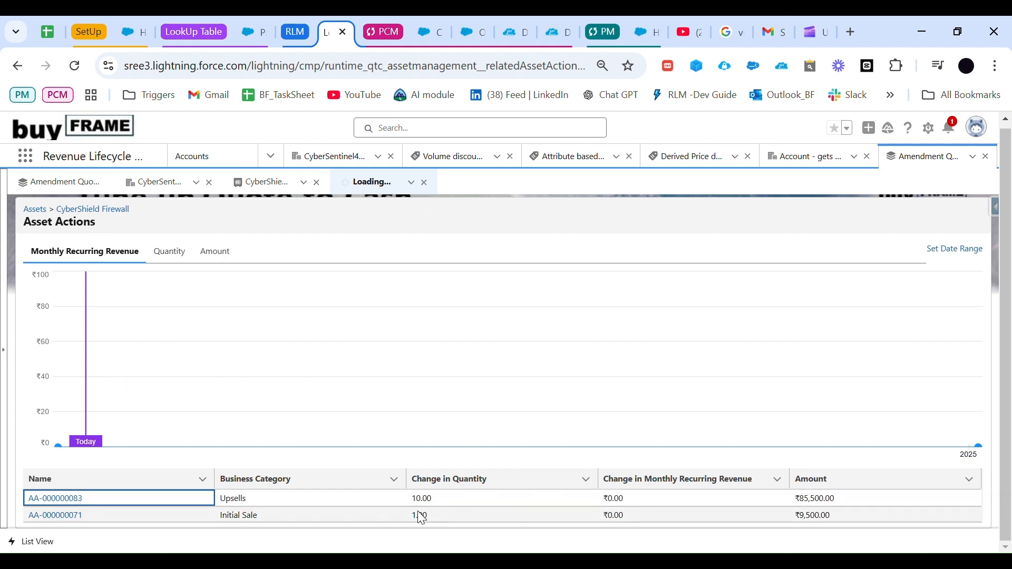
pyautogui.moveTo(421, 516); pyautogui.dragTo(40, 469)
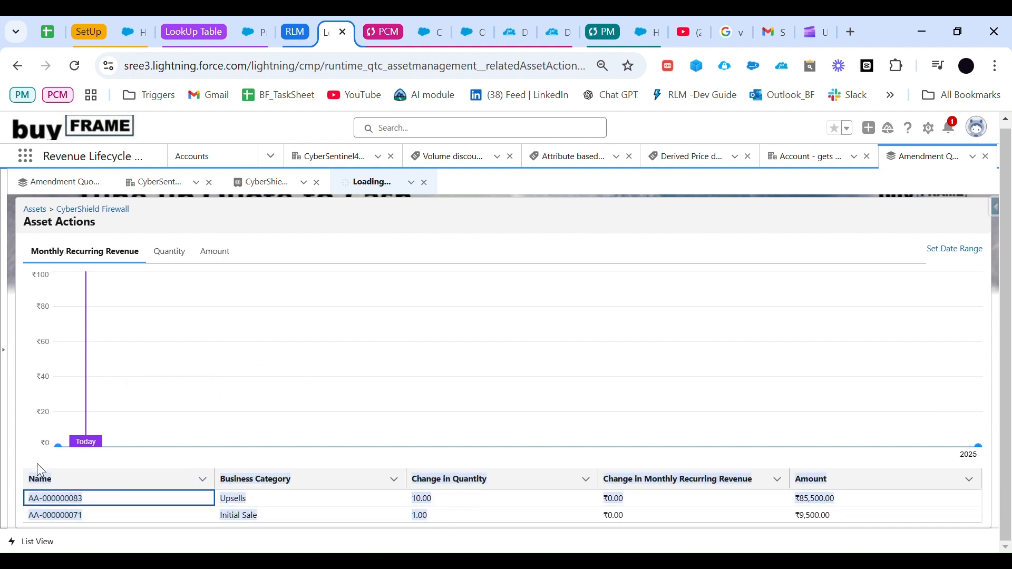
pyautogui.click(582, 411)
pyautogui.scroll(1, 625, 379)
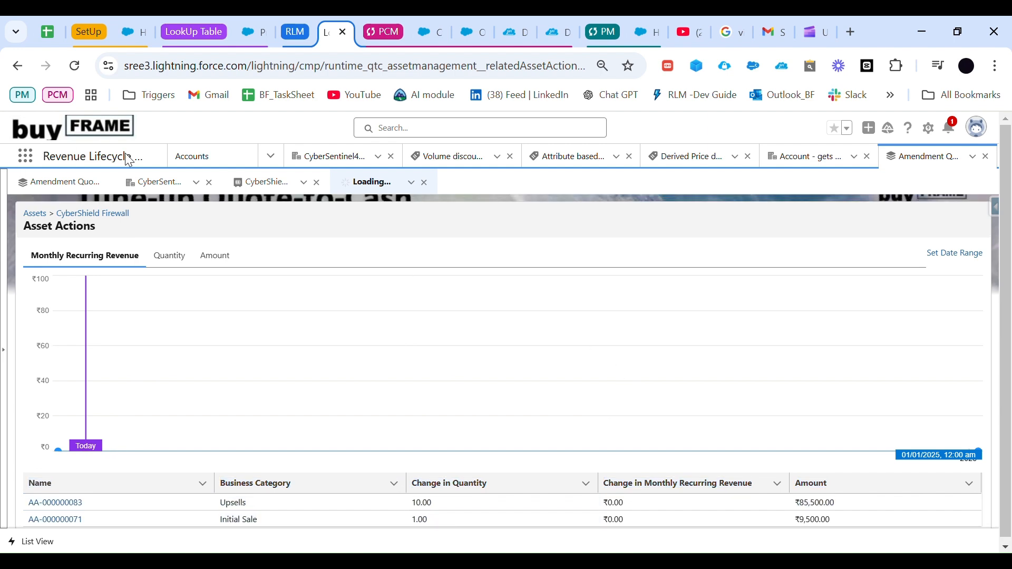